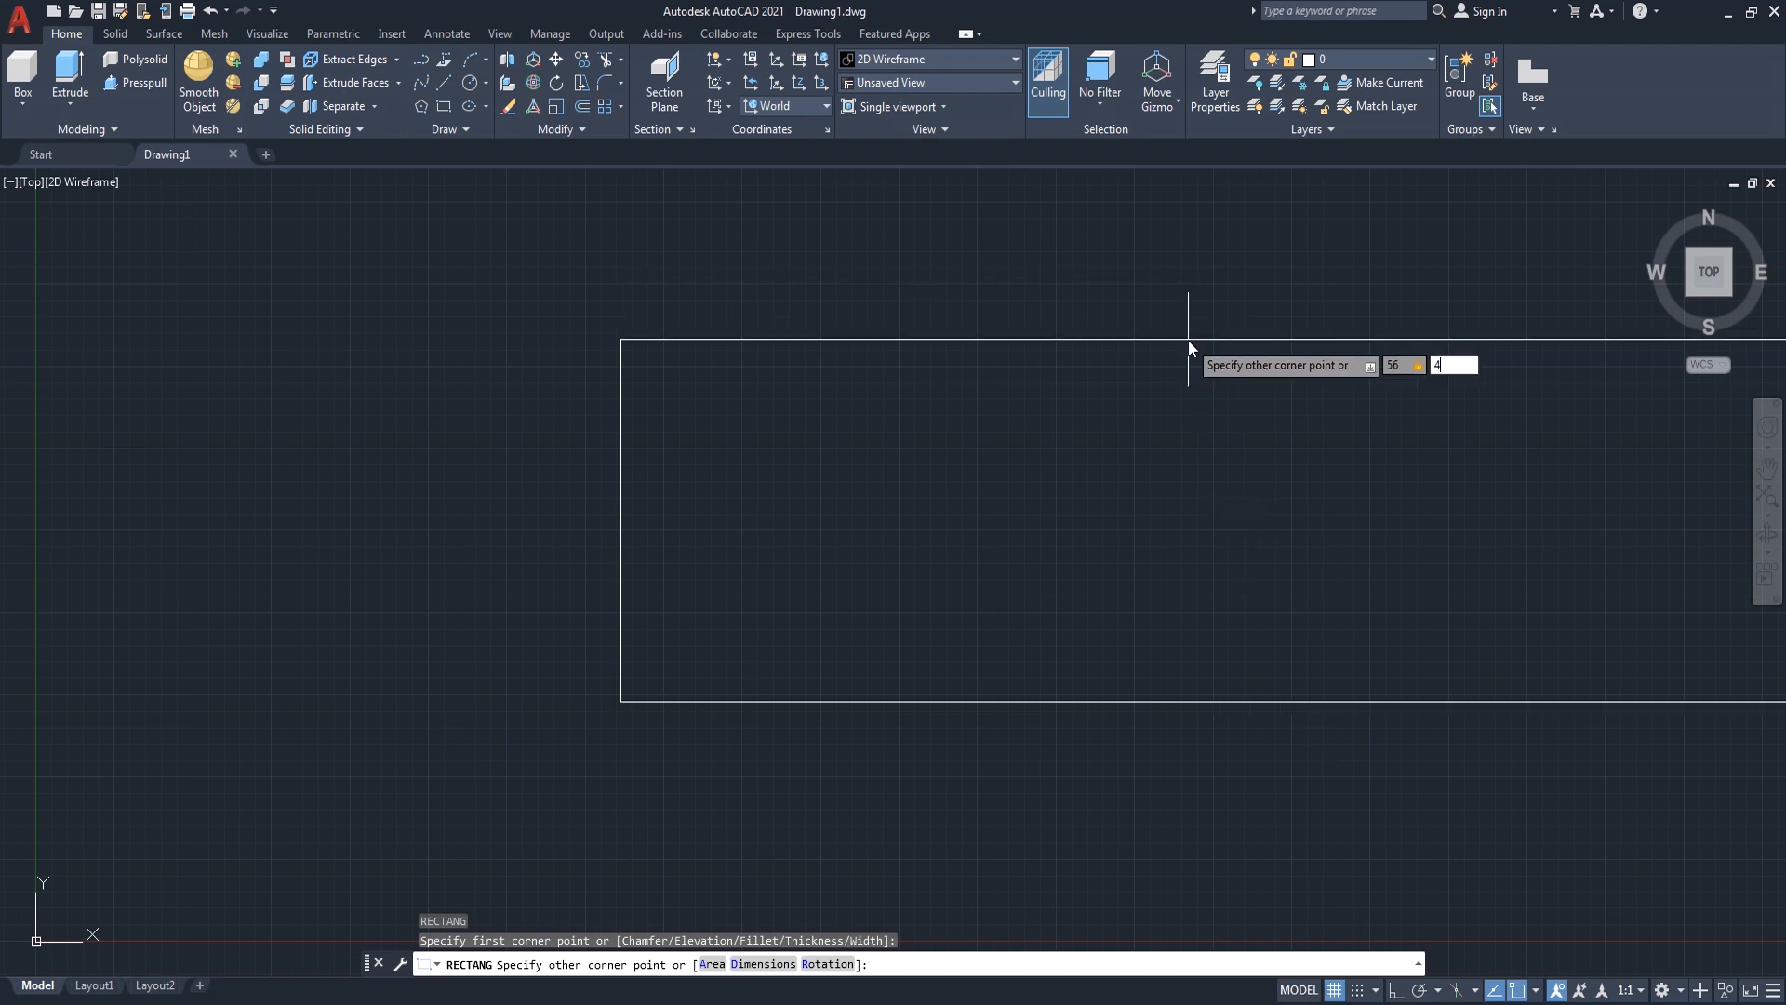
- Finish the rectangle with a size of 56 by 40
type("40")
key("Return")
scroll(556, 514, "down", 5)
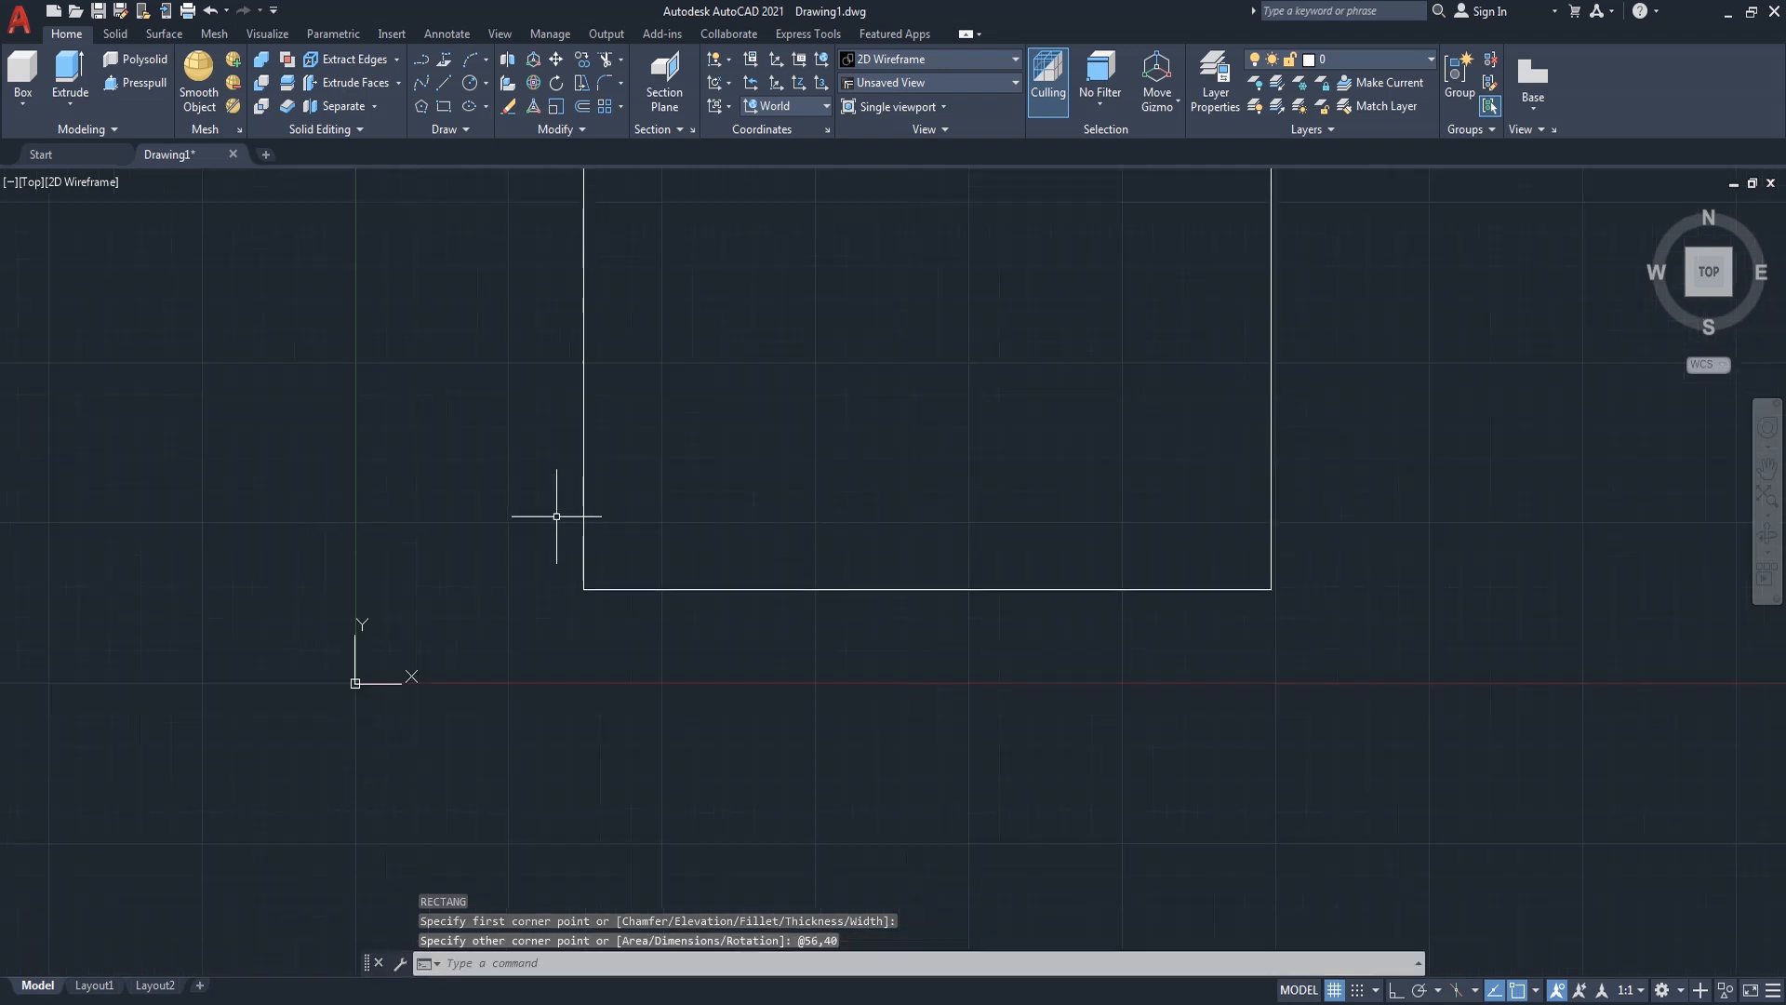
scroll(787, 398, "up", 2)
scroll(713, 443, "up", 2)
middle_click_drag(661, 419, 809, 479)
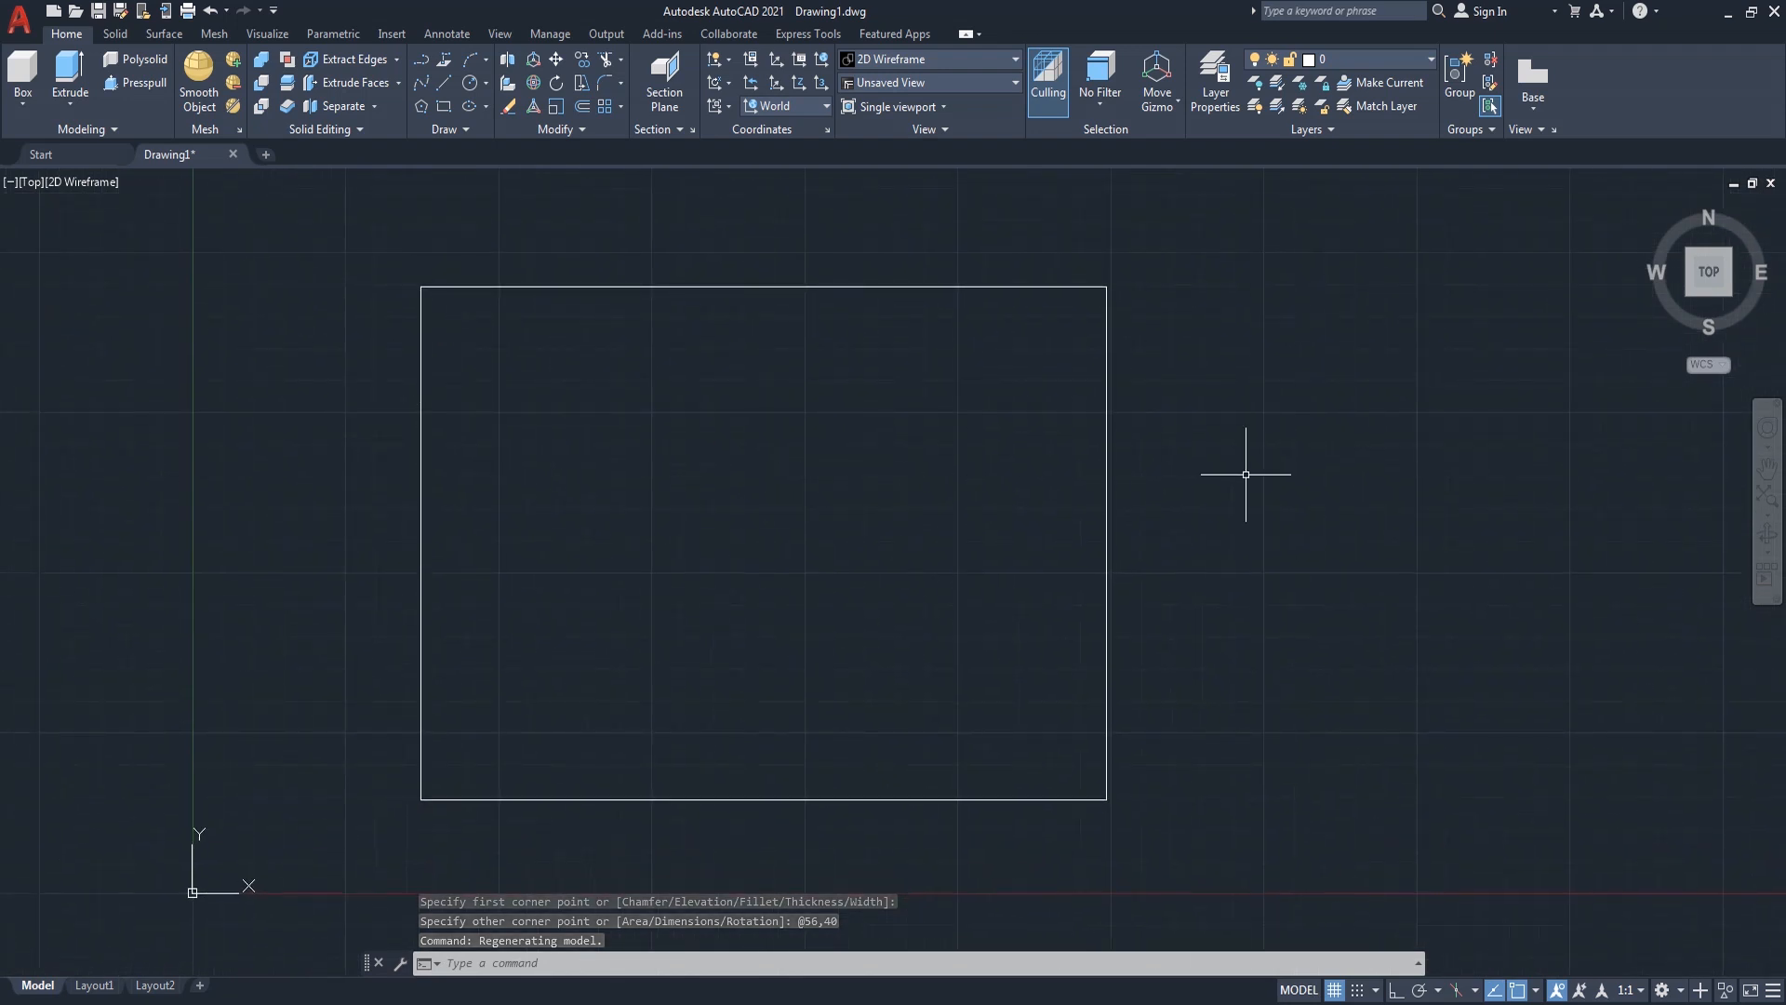
- Chamfer the rectangle's upper-right corner with distances of 20 along the right edge and 8 along the top edge
type("CHa")
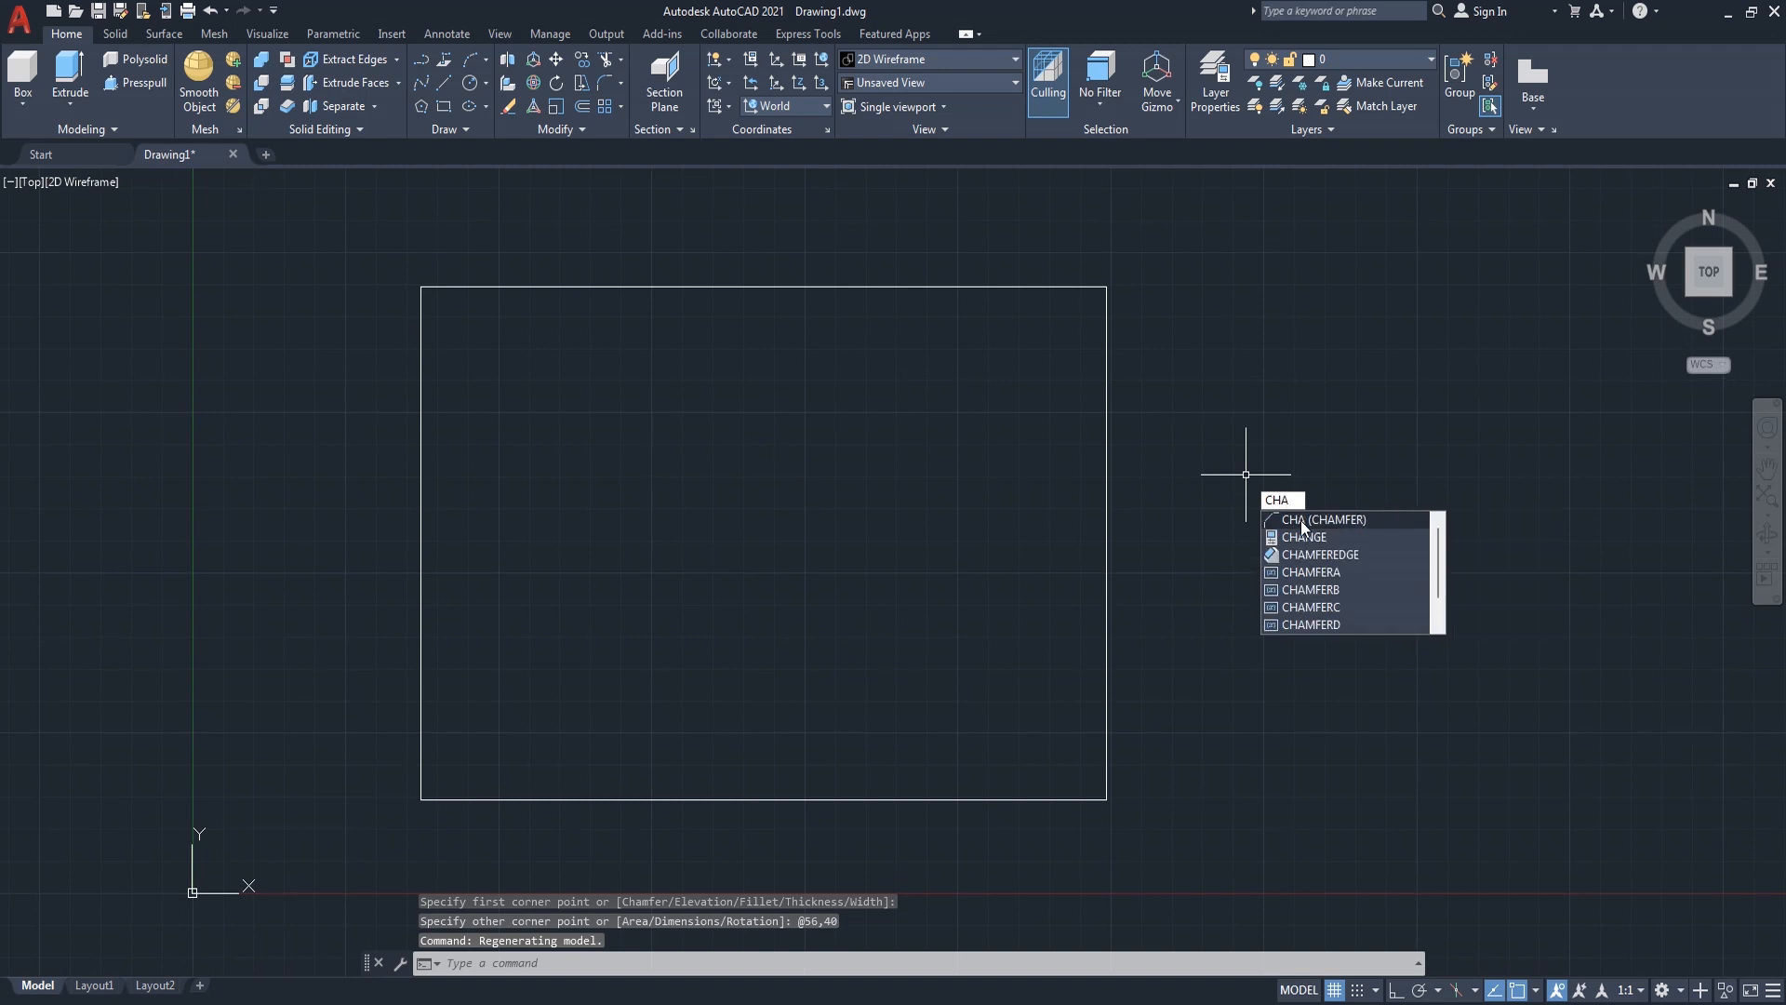
left_click(1299, 519)
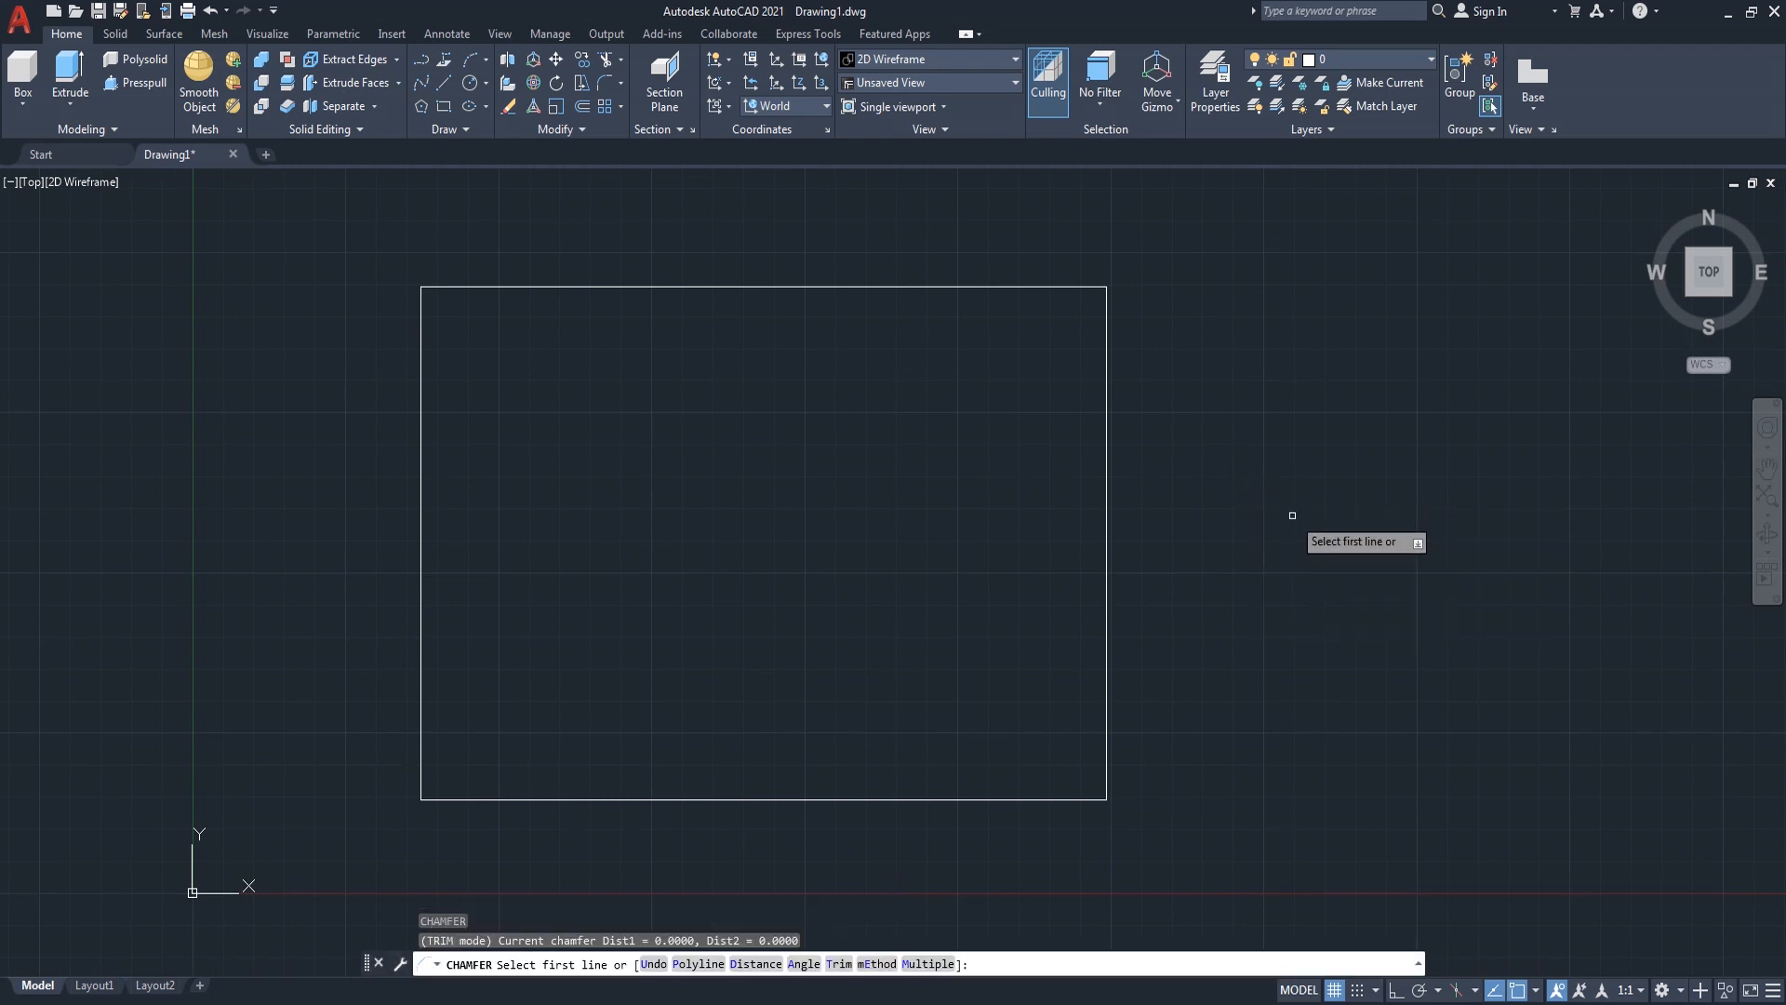
type("d")
key("Return")
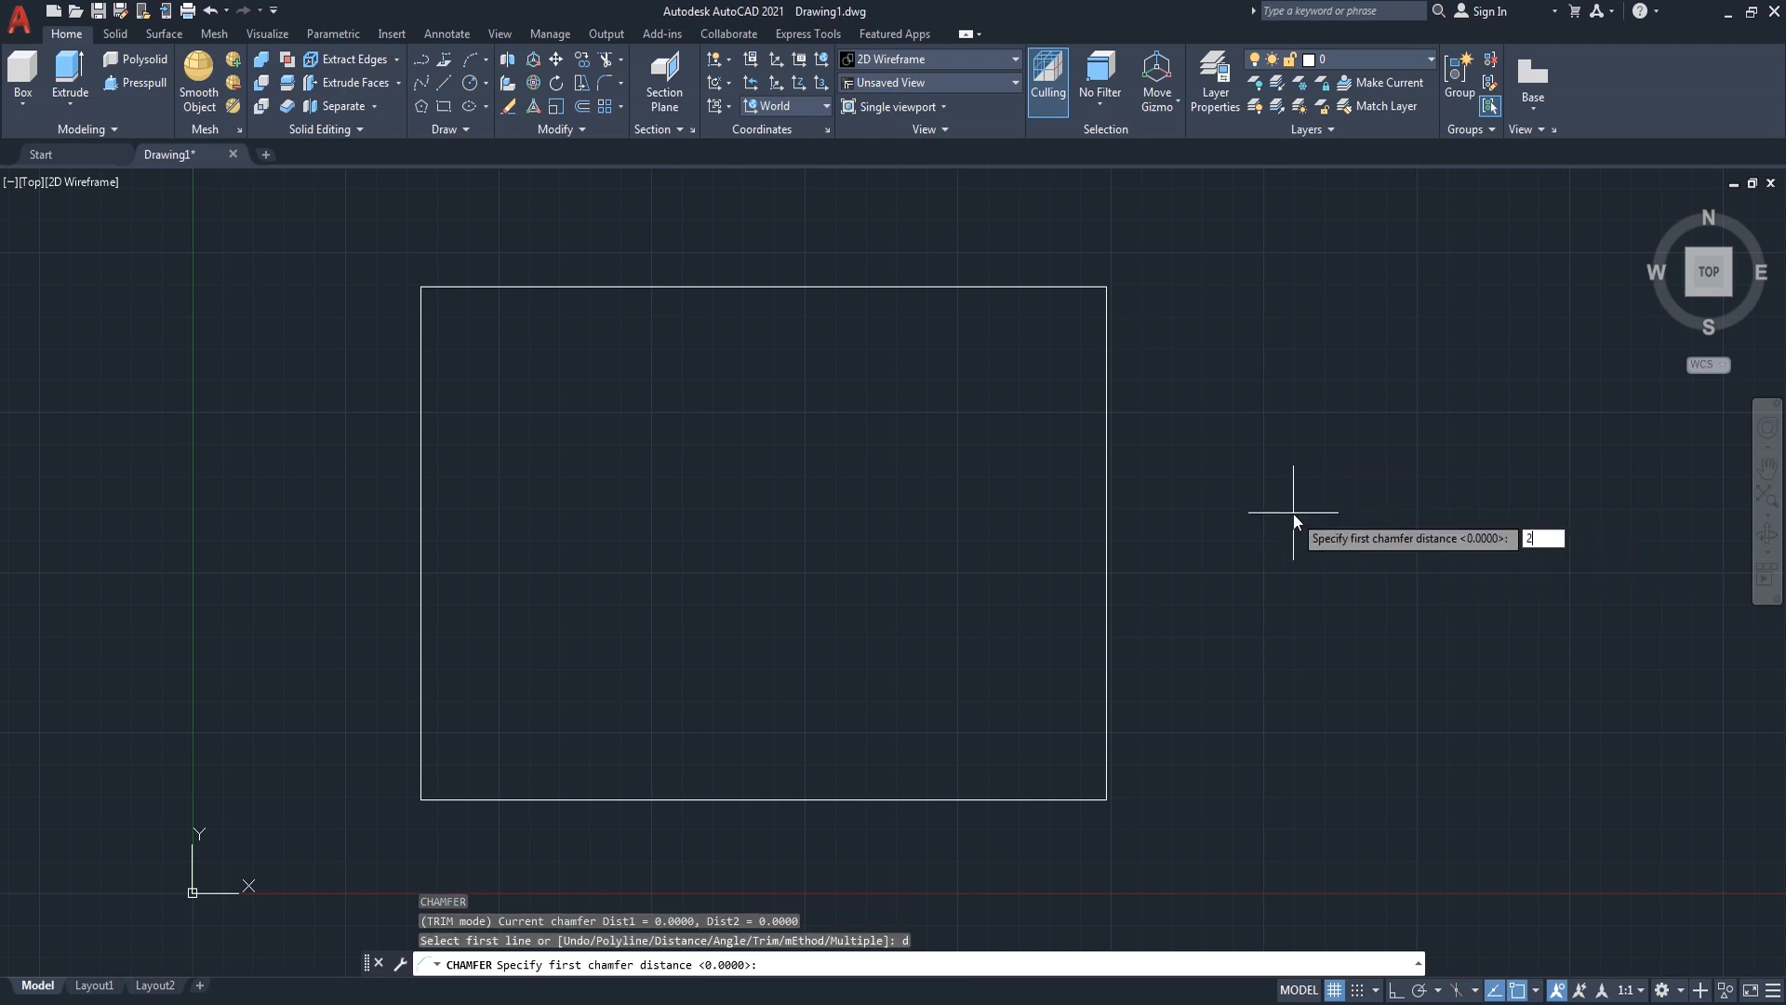
type("20")
key("Return")
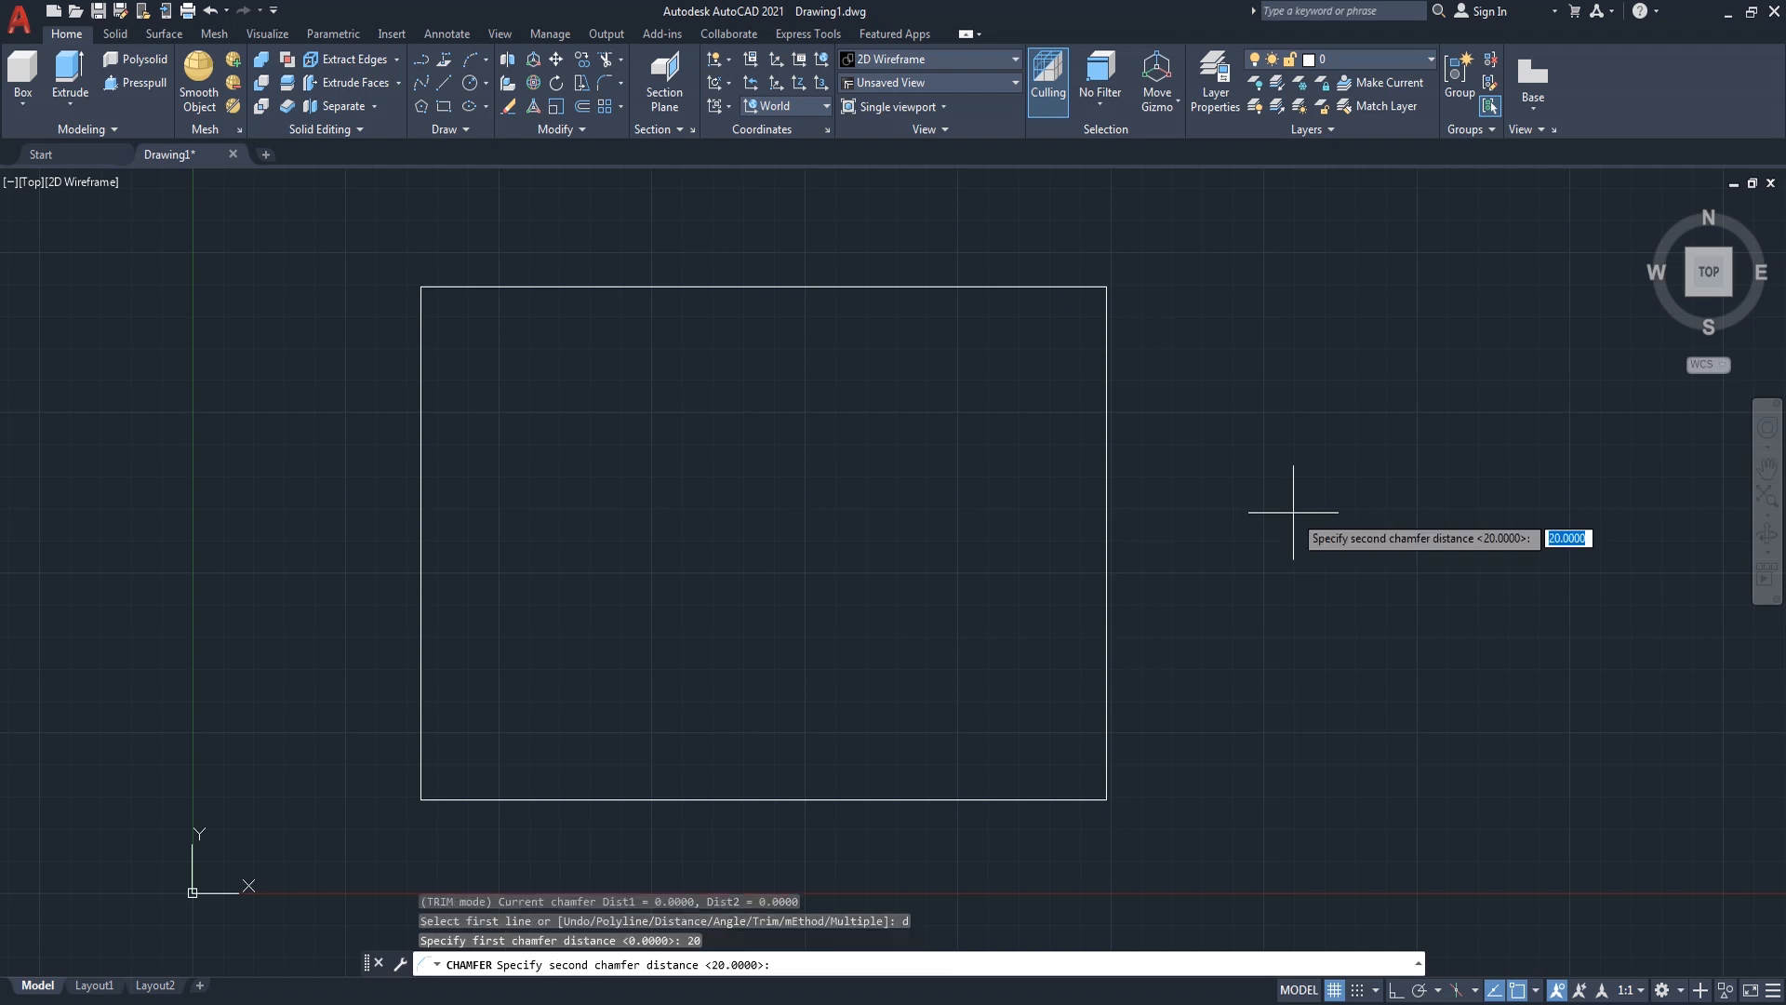
type("8")
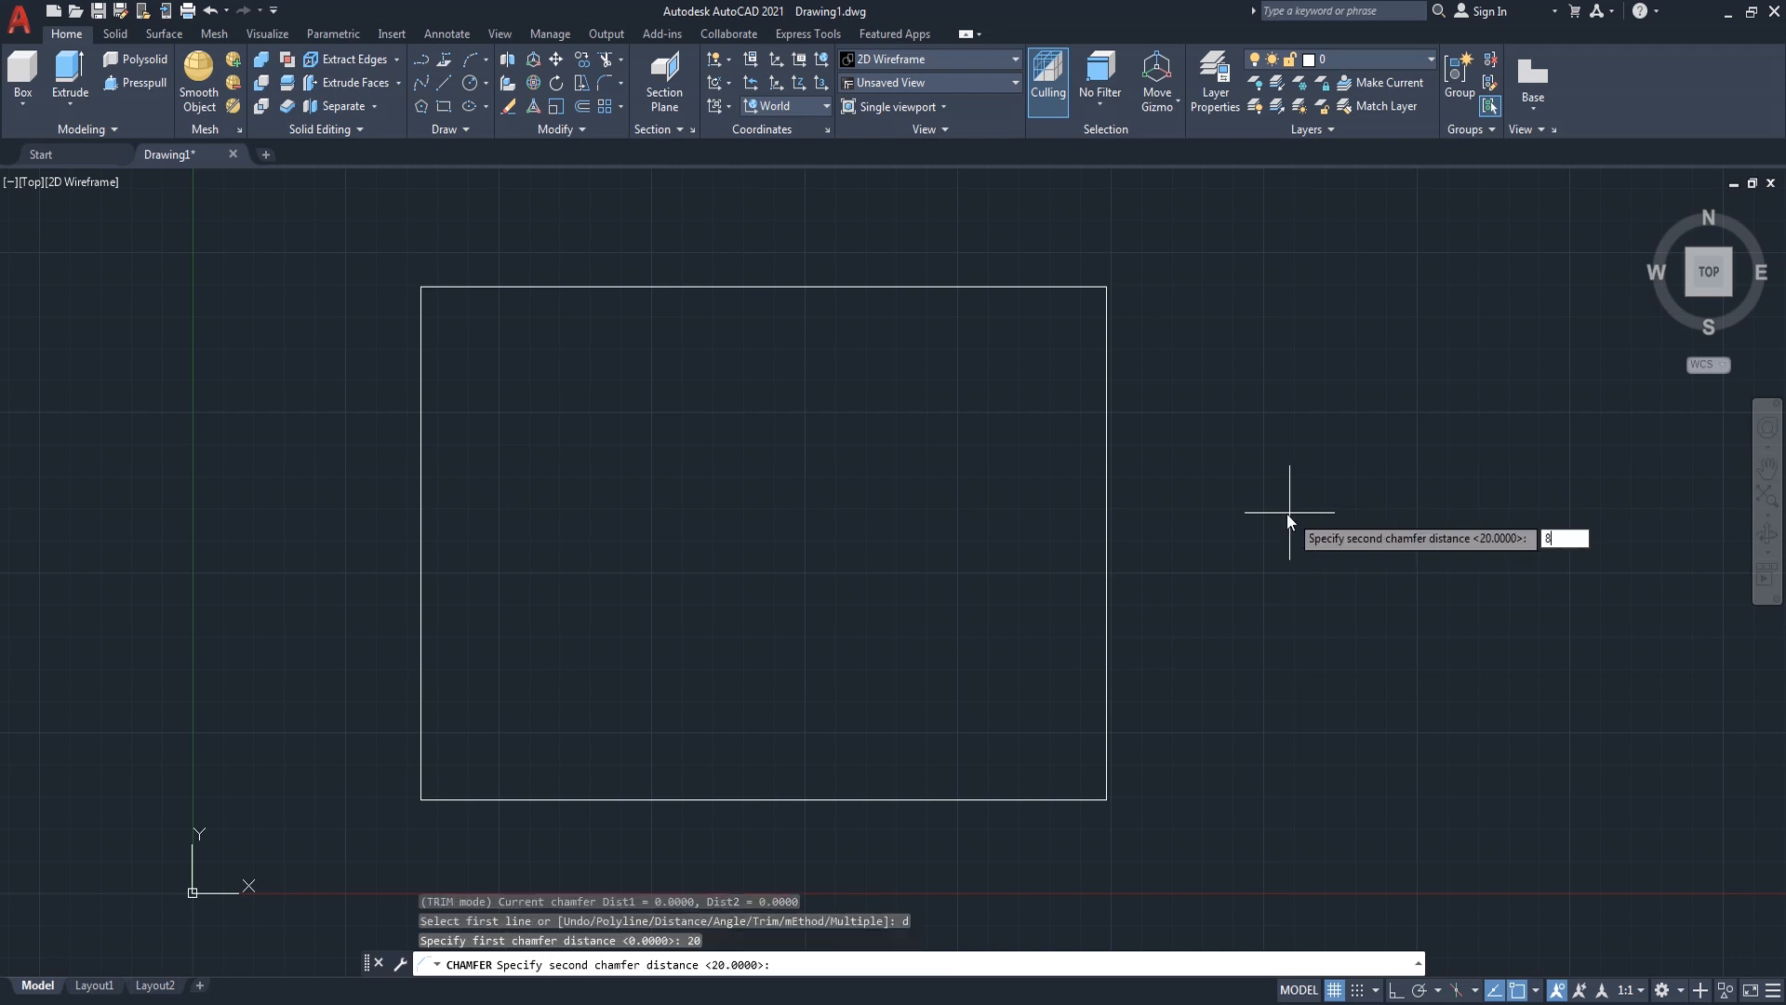
key("Return")
left_click(1107, 370)
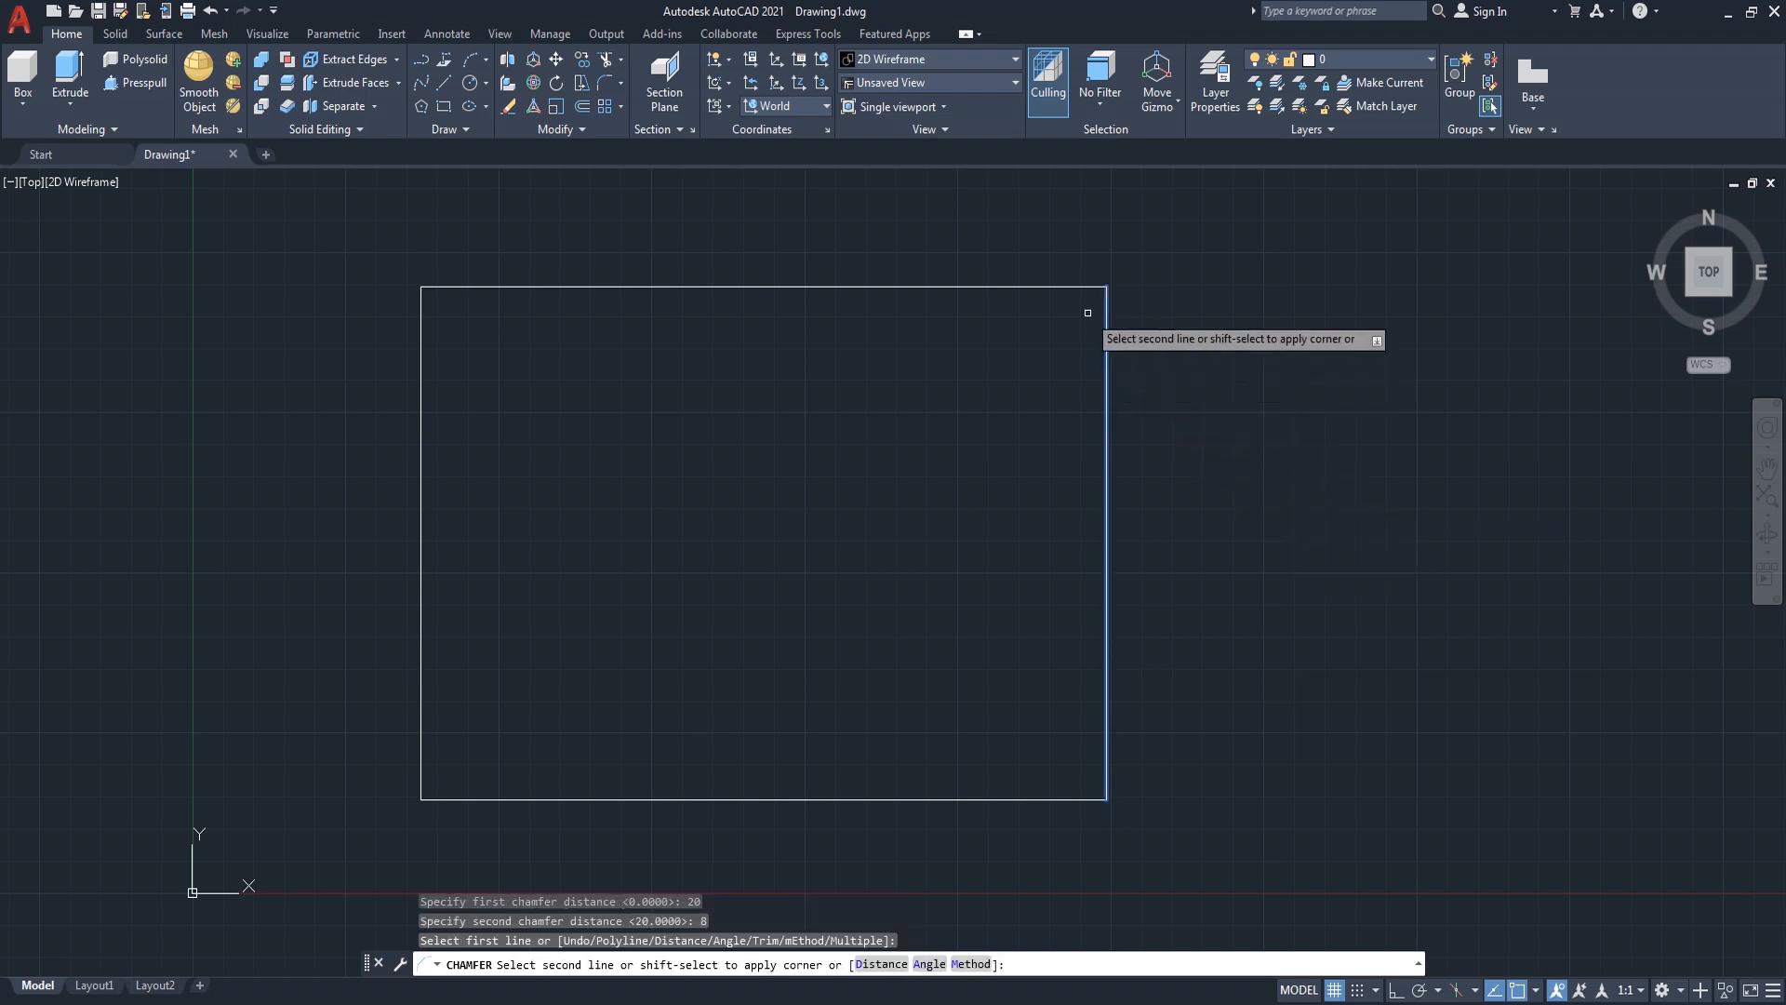
left_click(1044, 287)
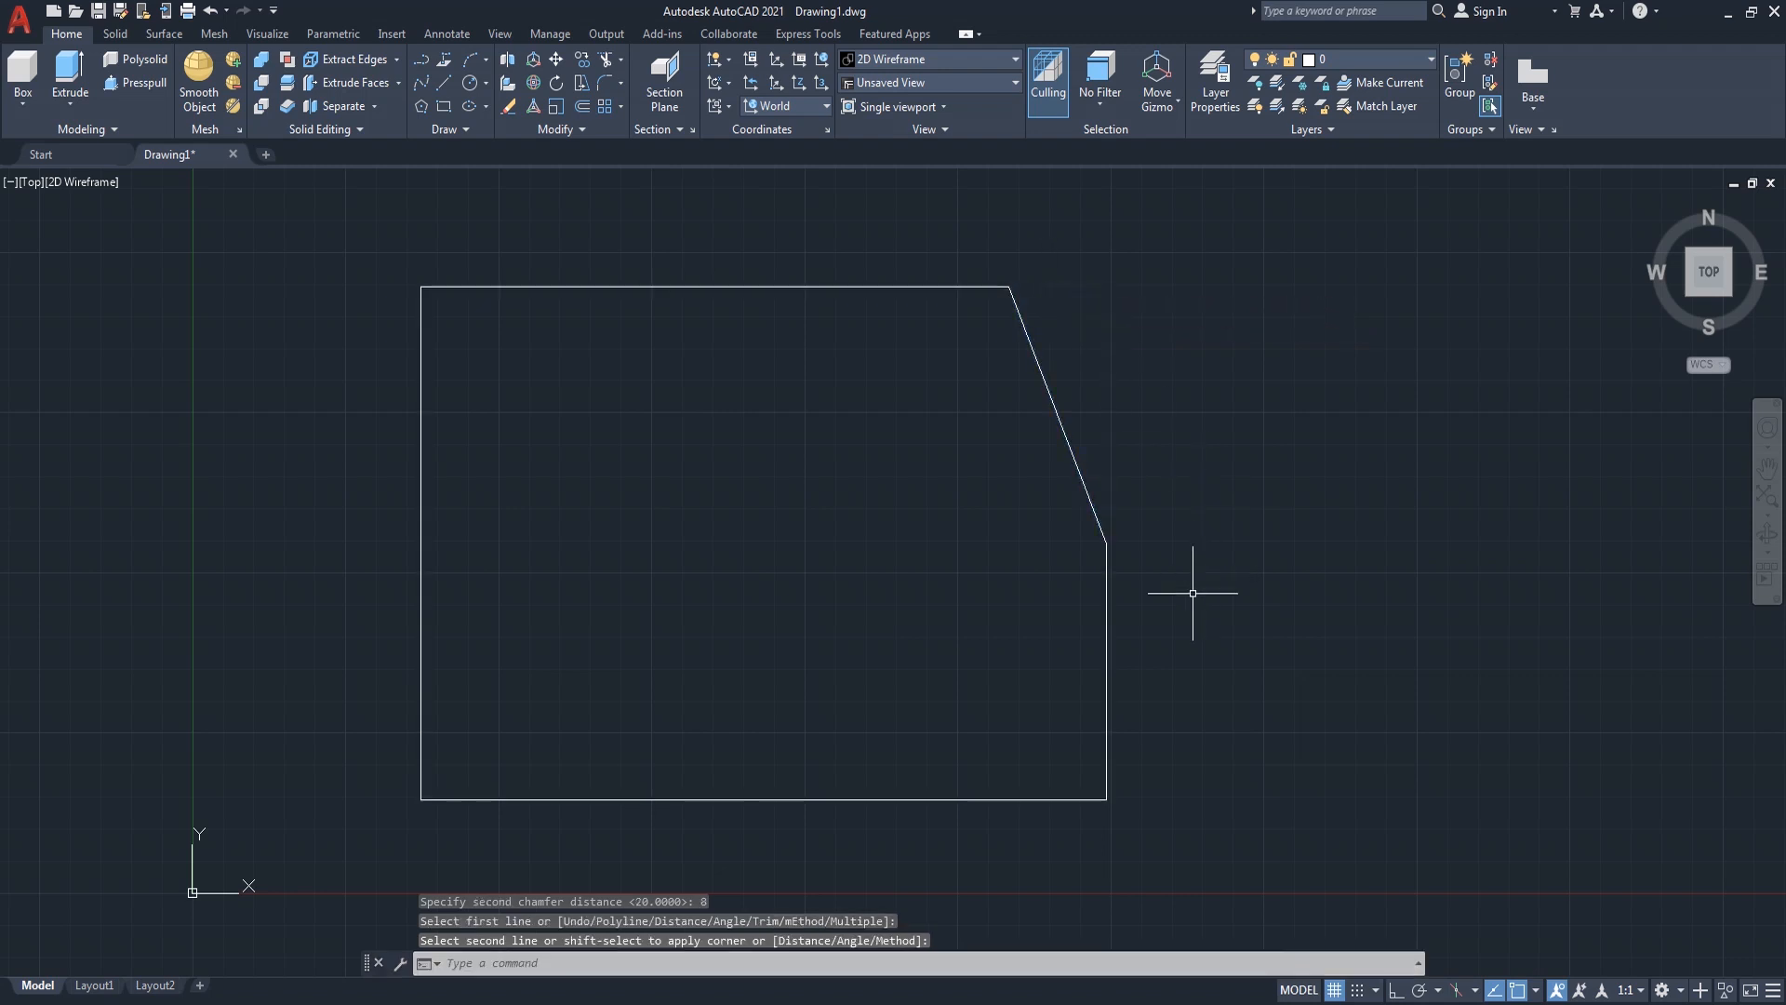
- Chamfer the lower-right corner with the same distances, 20 along the right edge and 8 along the bottom edge
key("Return")
left_click(1107, 712)
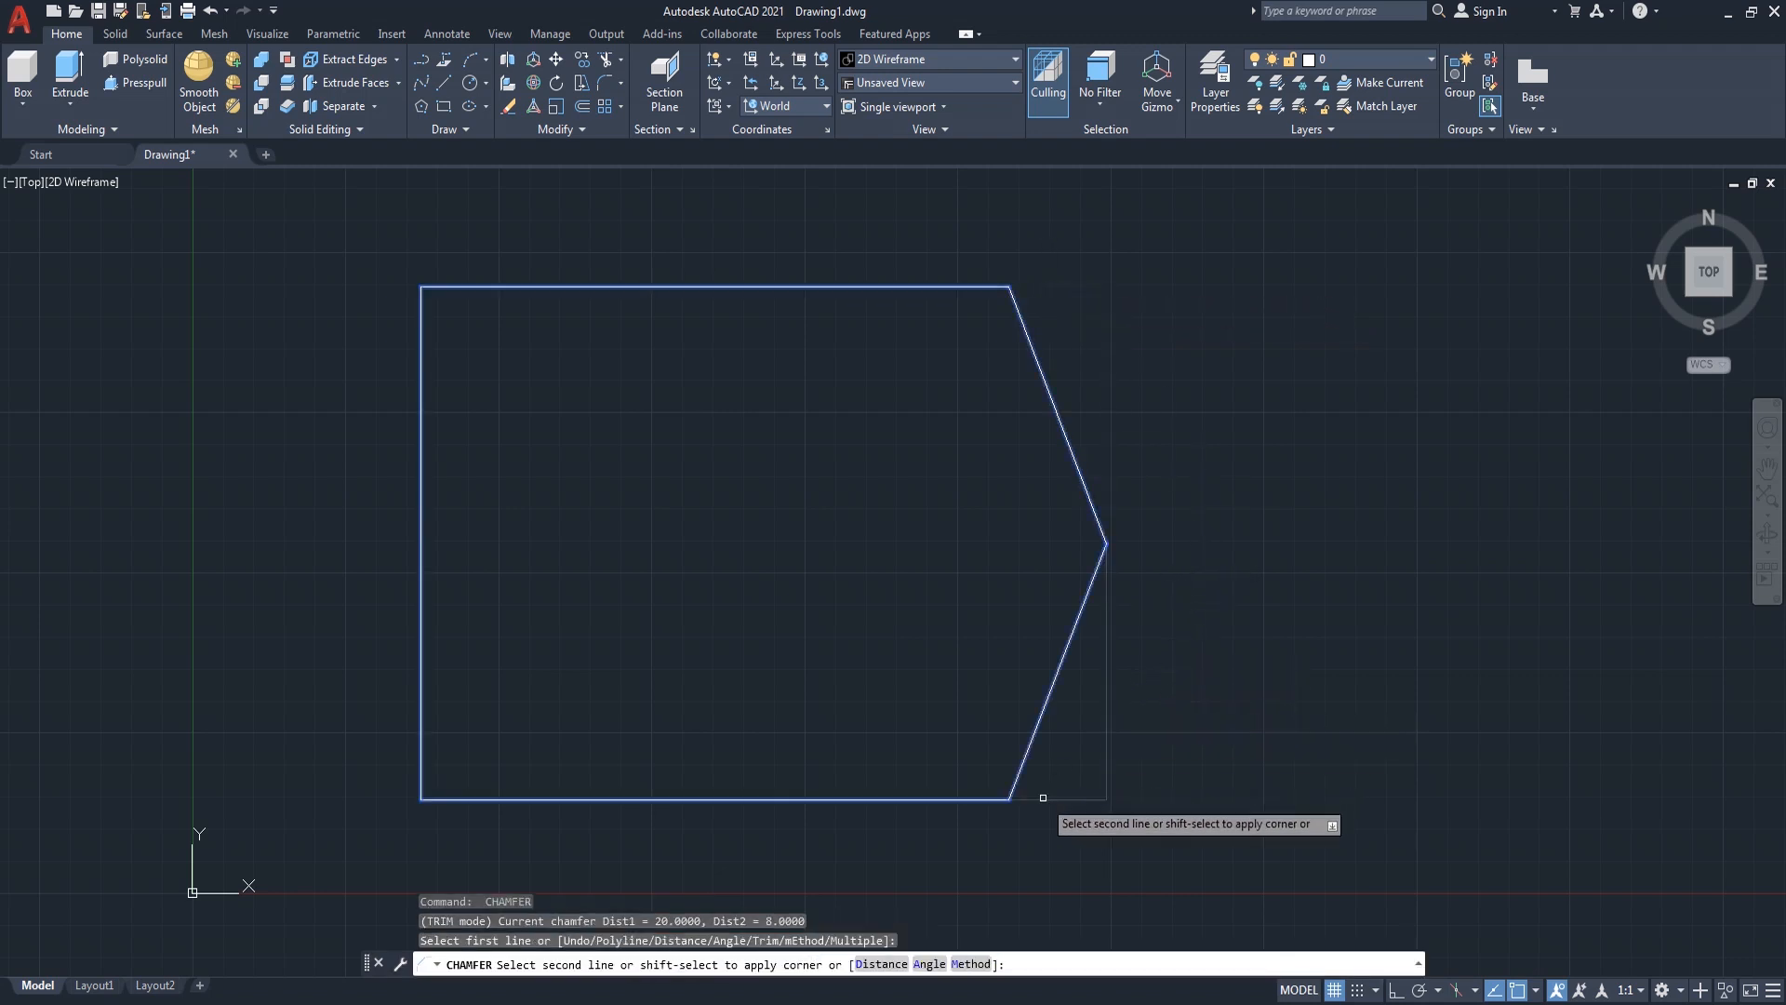
left_click(1043, 798)
scroll(1283, 471, "down", 2)
scroll(1283, 471, "up", 2)
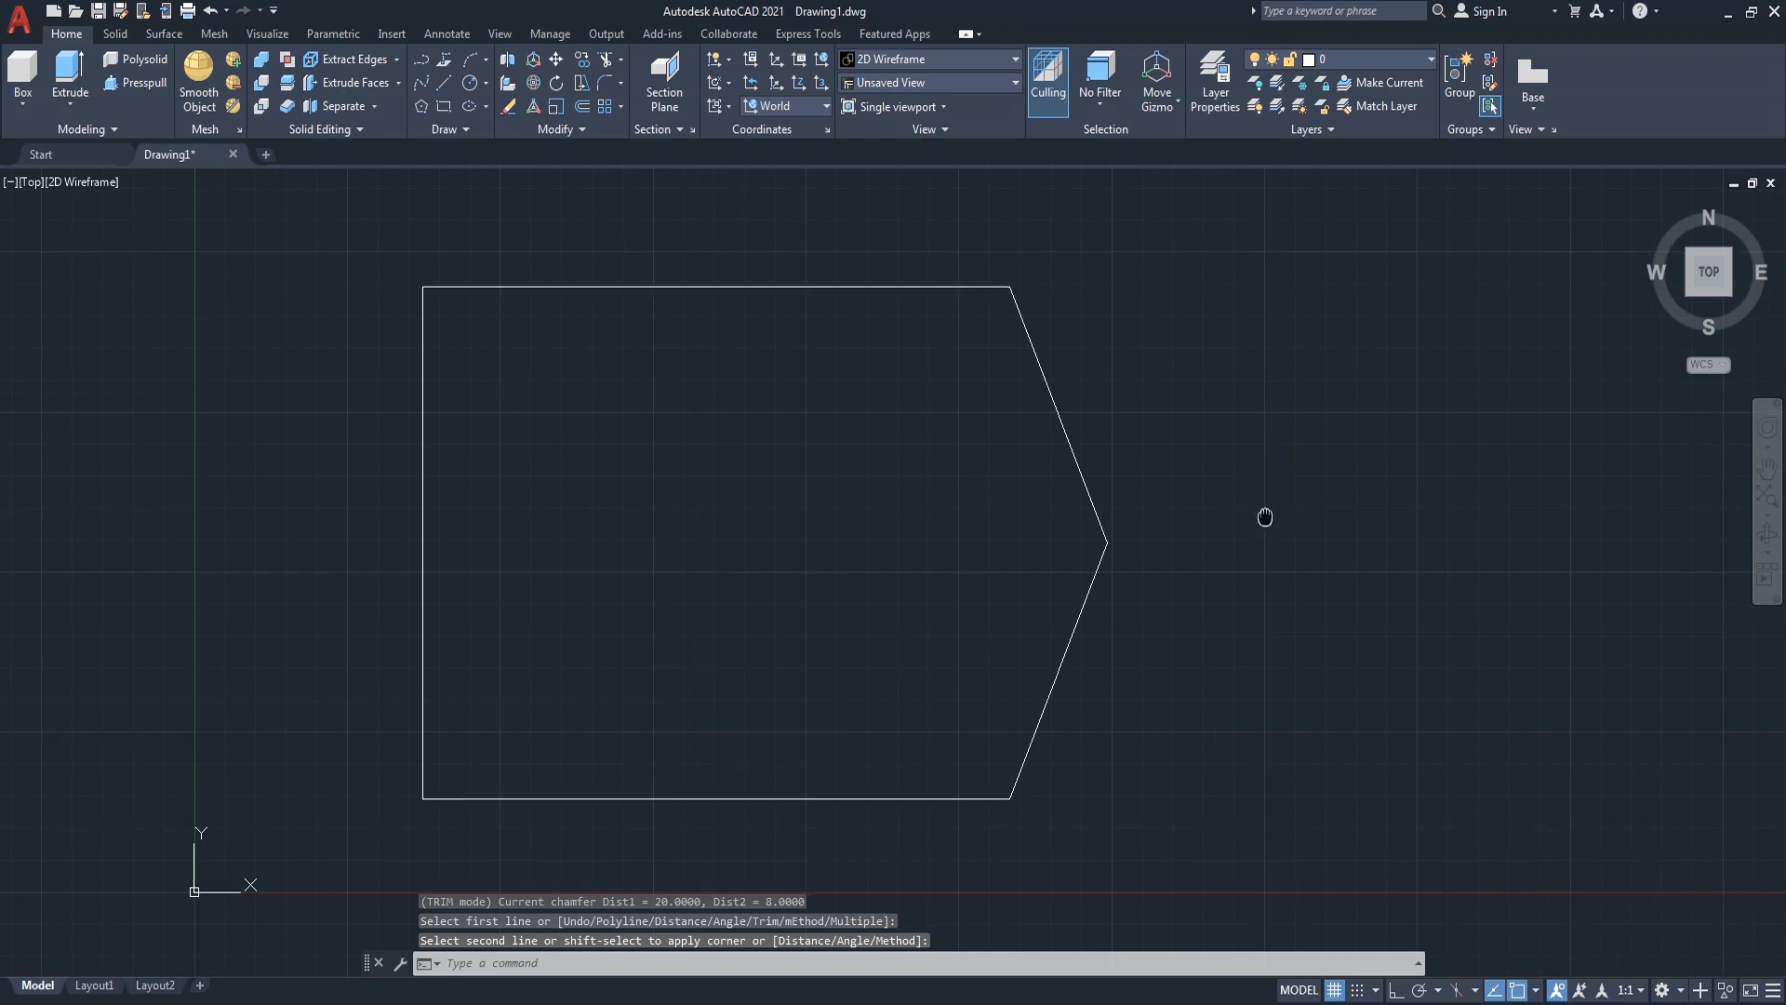
mouse_move(1265, 517)
middle_mouse_down()
mouse_move(1280, 485)
mouse_move(1313, 515)
middle_mouse_up()
type("f")
key("Return")
type("r")
key("Return")
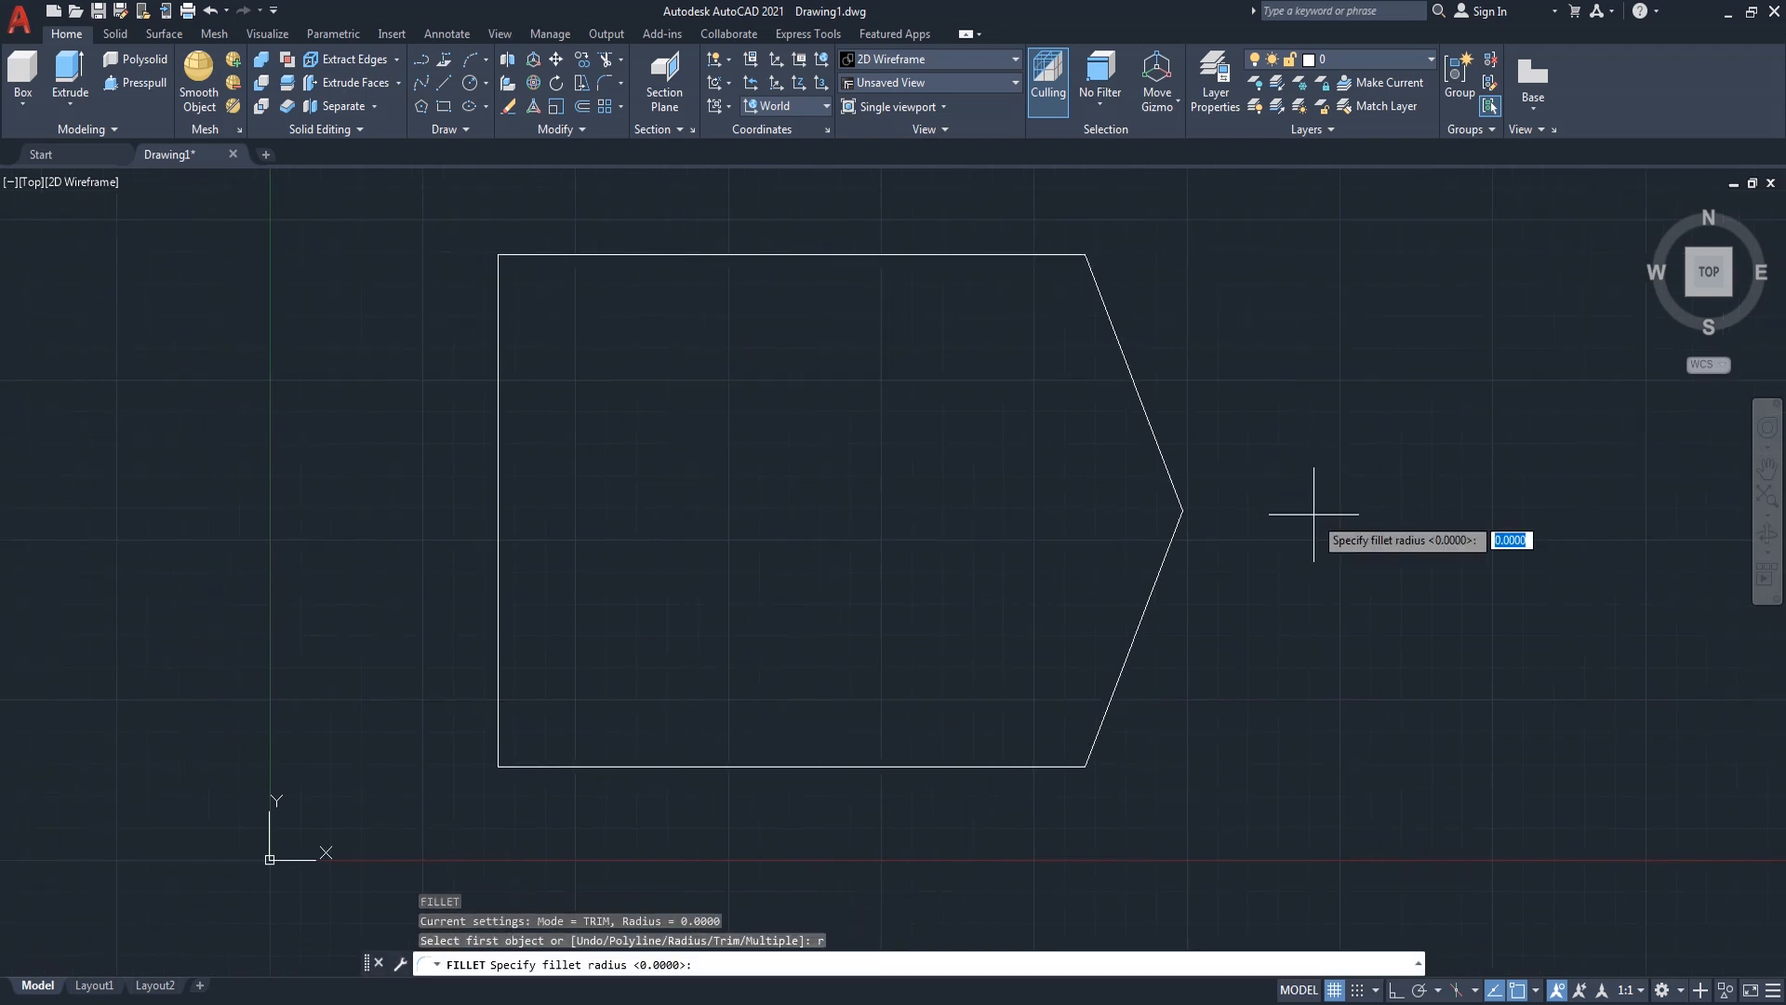
key("Return")
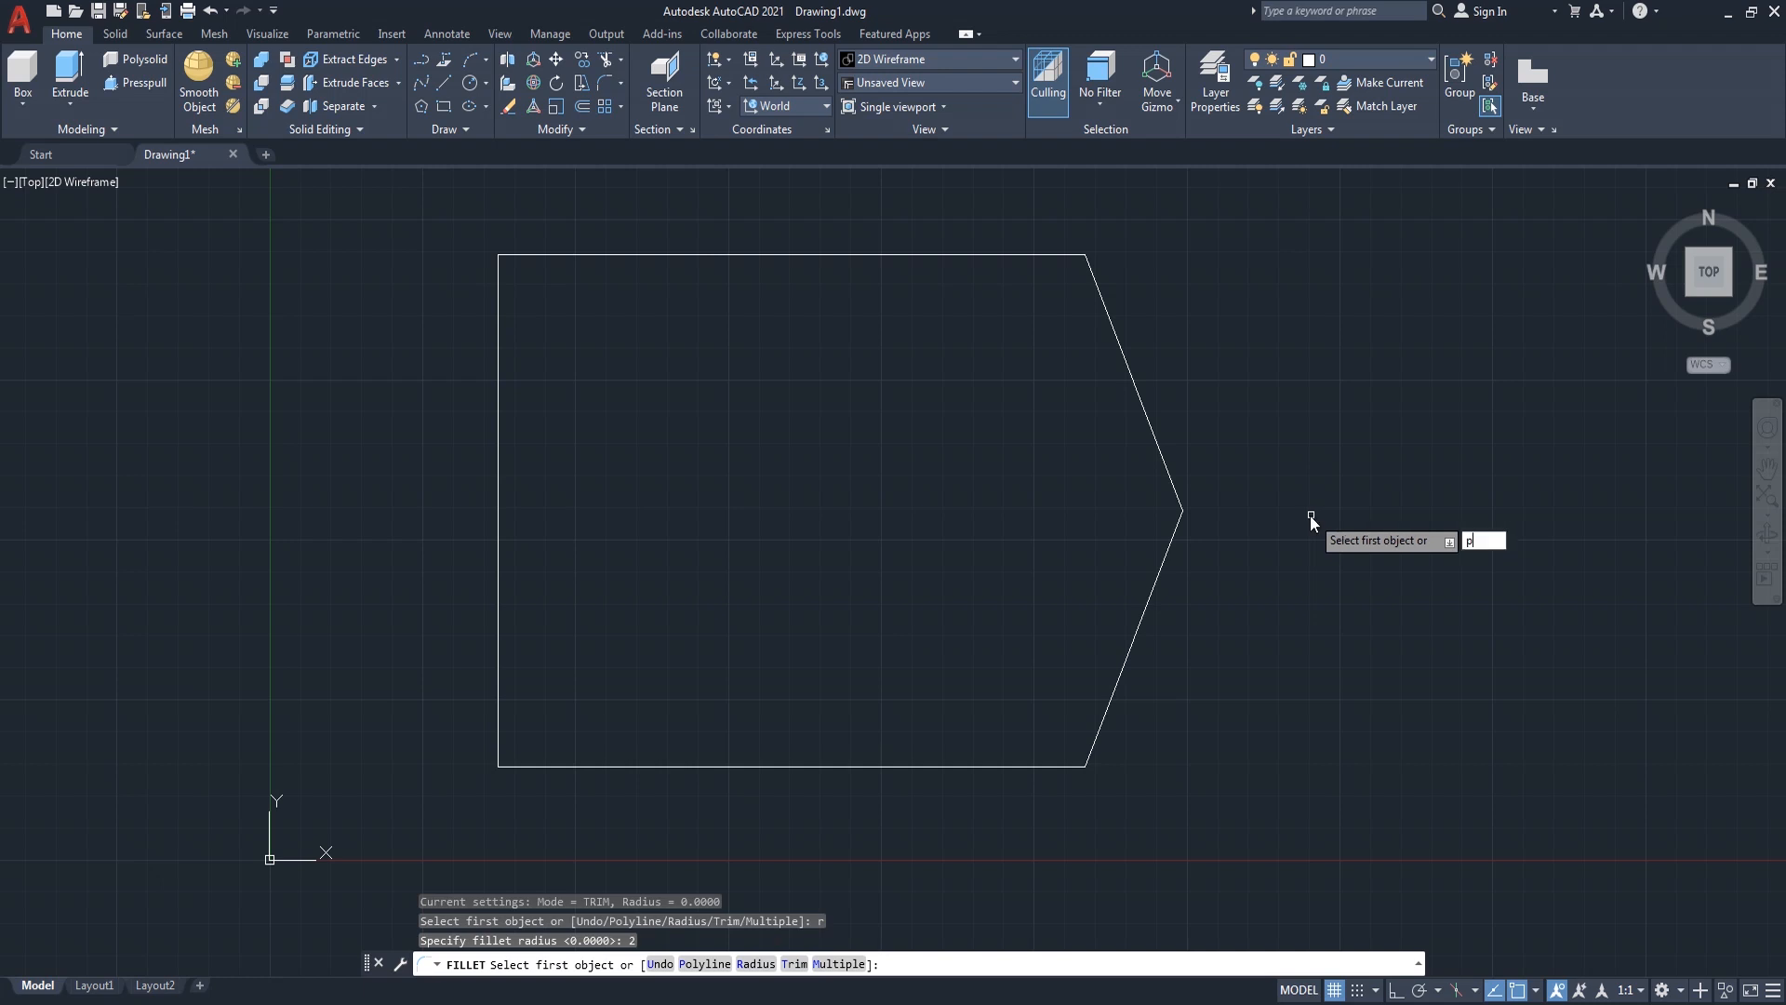
type("p")
key("Return")
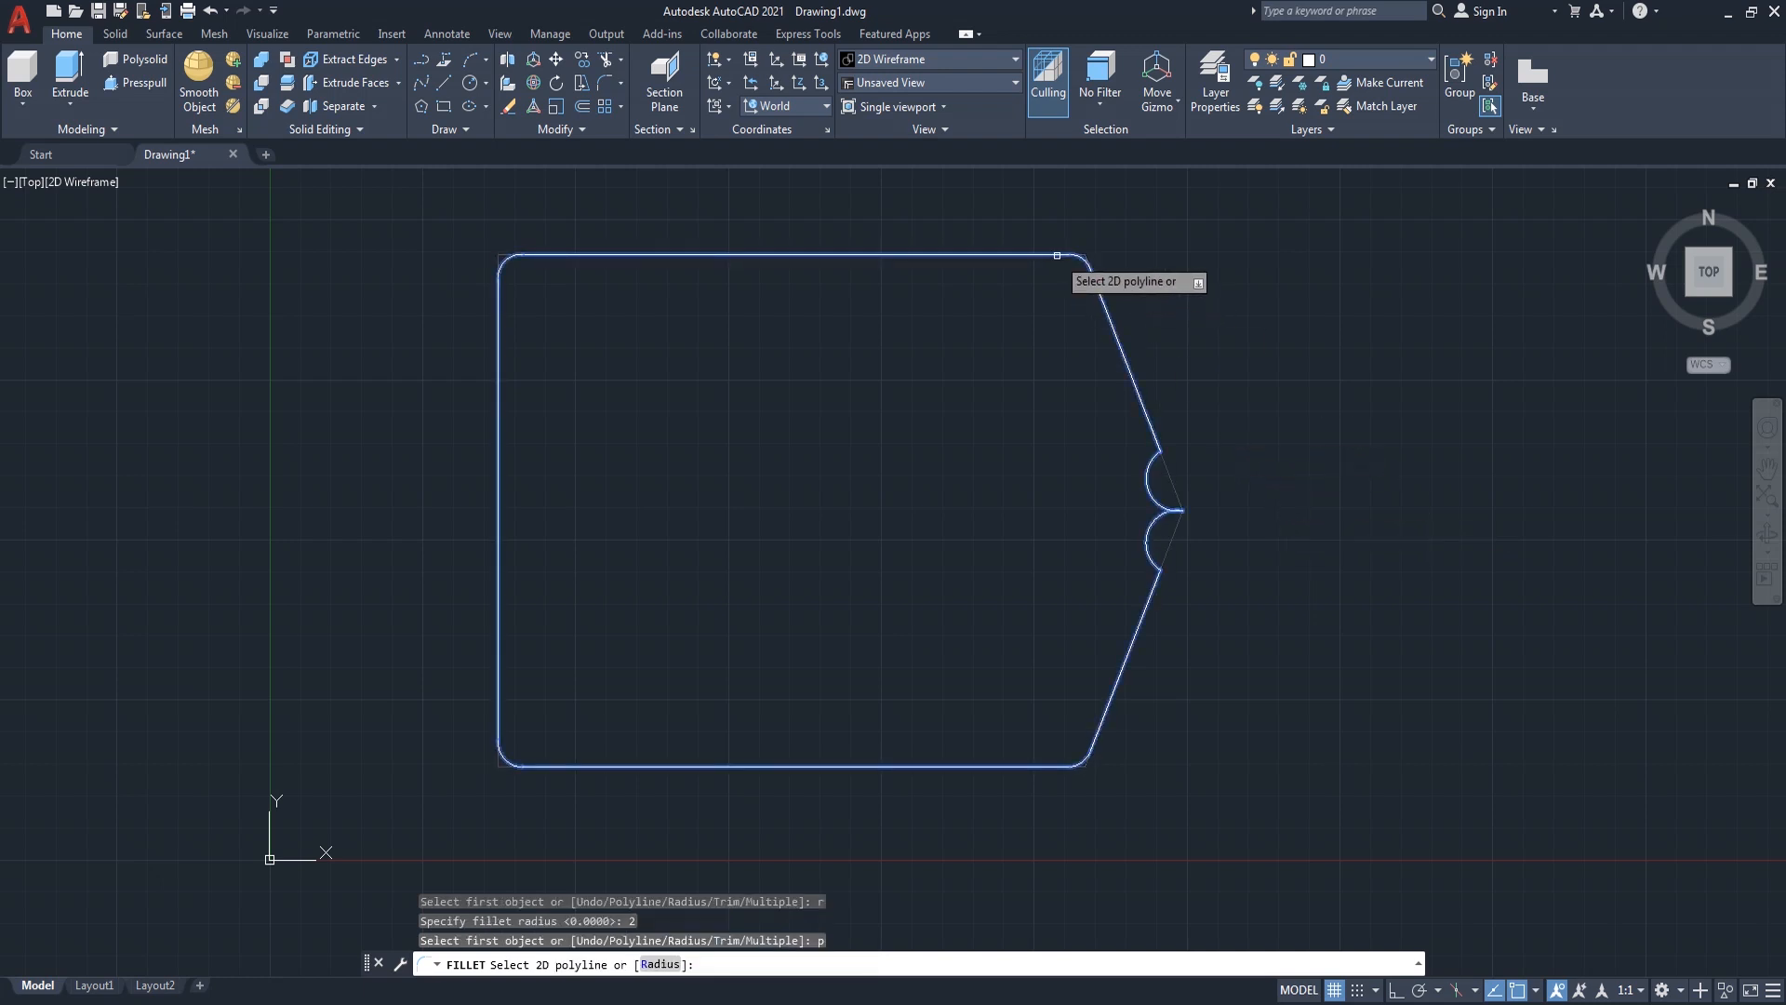
key("Escape")
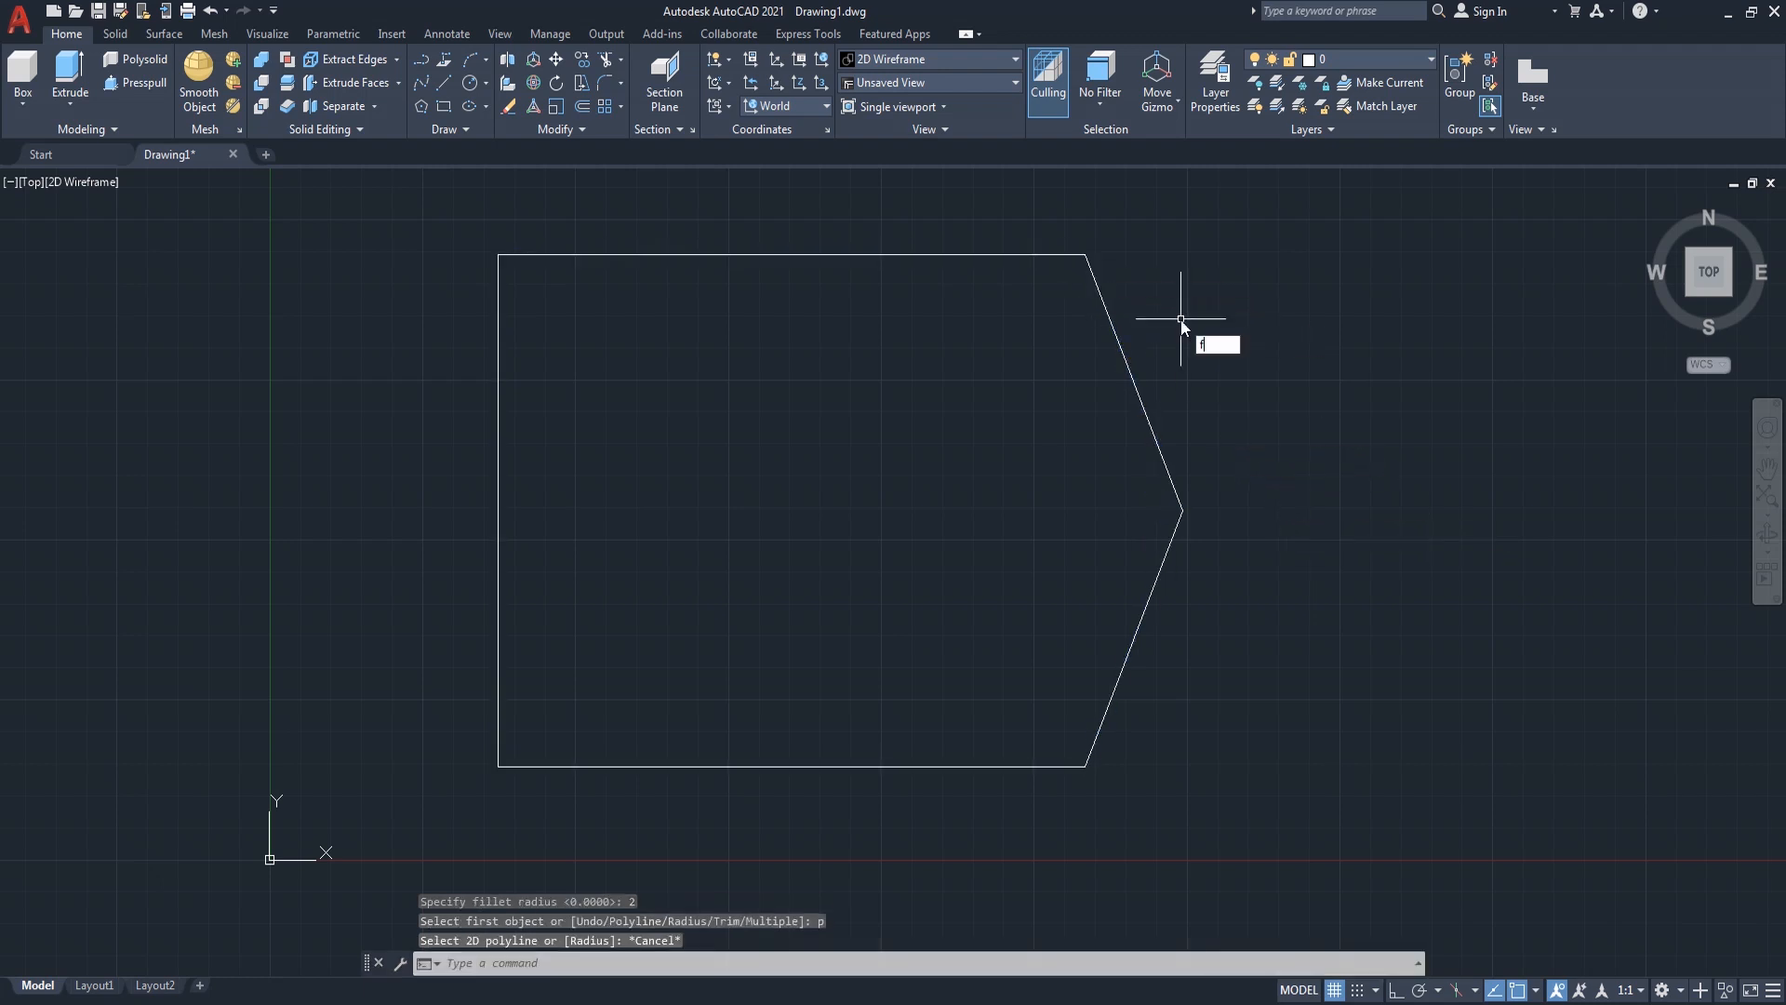
- Fillet the corner between the top edge and the upper slanted edge with a radius of 2
key("Return")
type("r")
key("Return")
type("2")
key("Return")
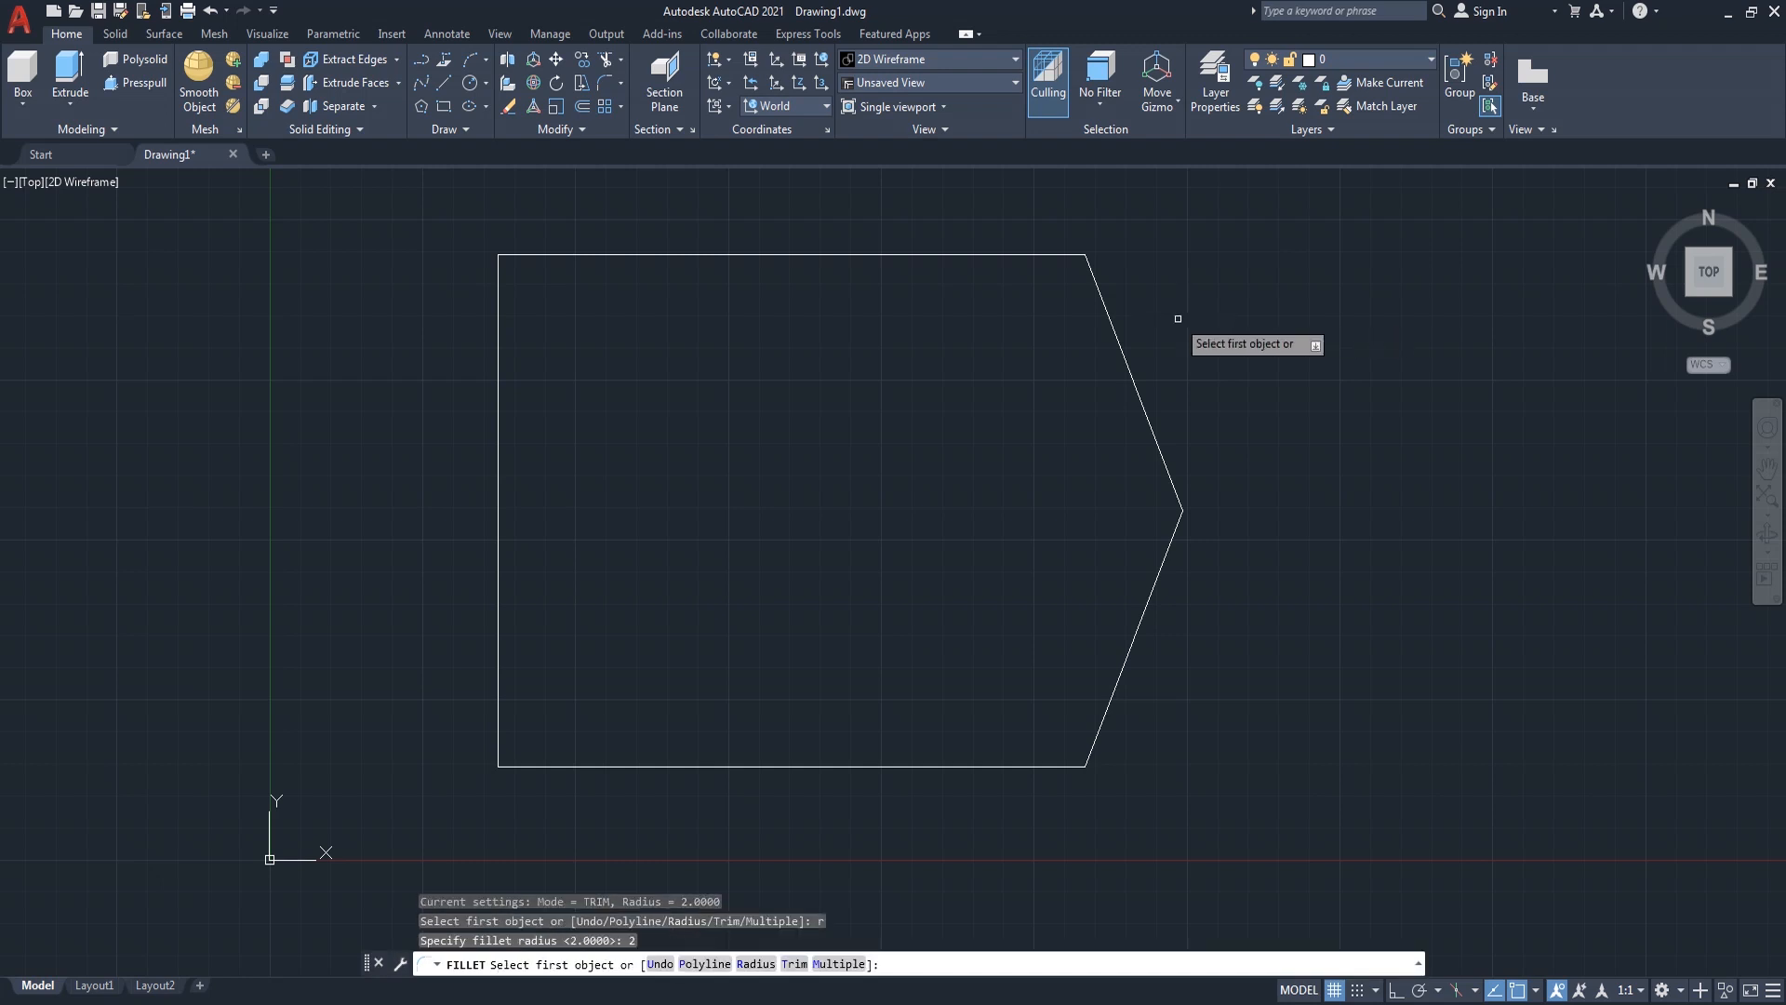
left_click(1094, 278)
left_click(1071, 254)
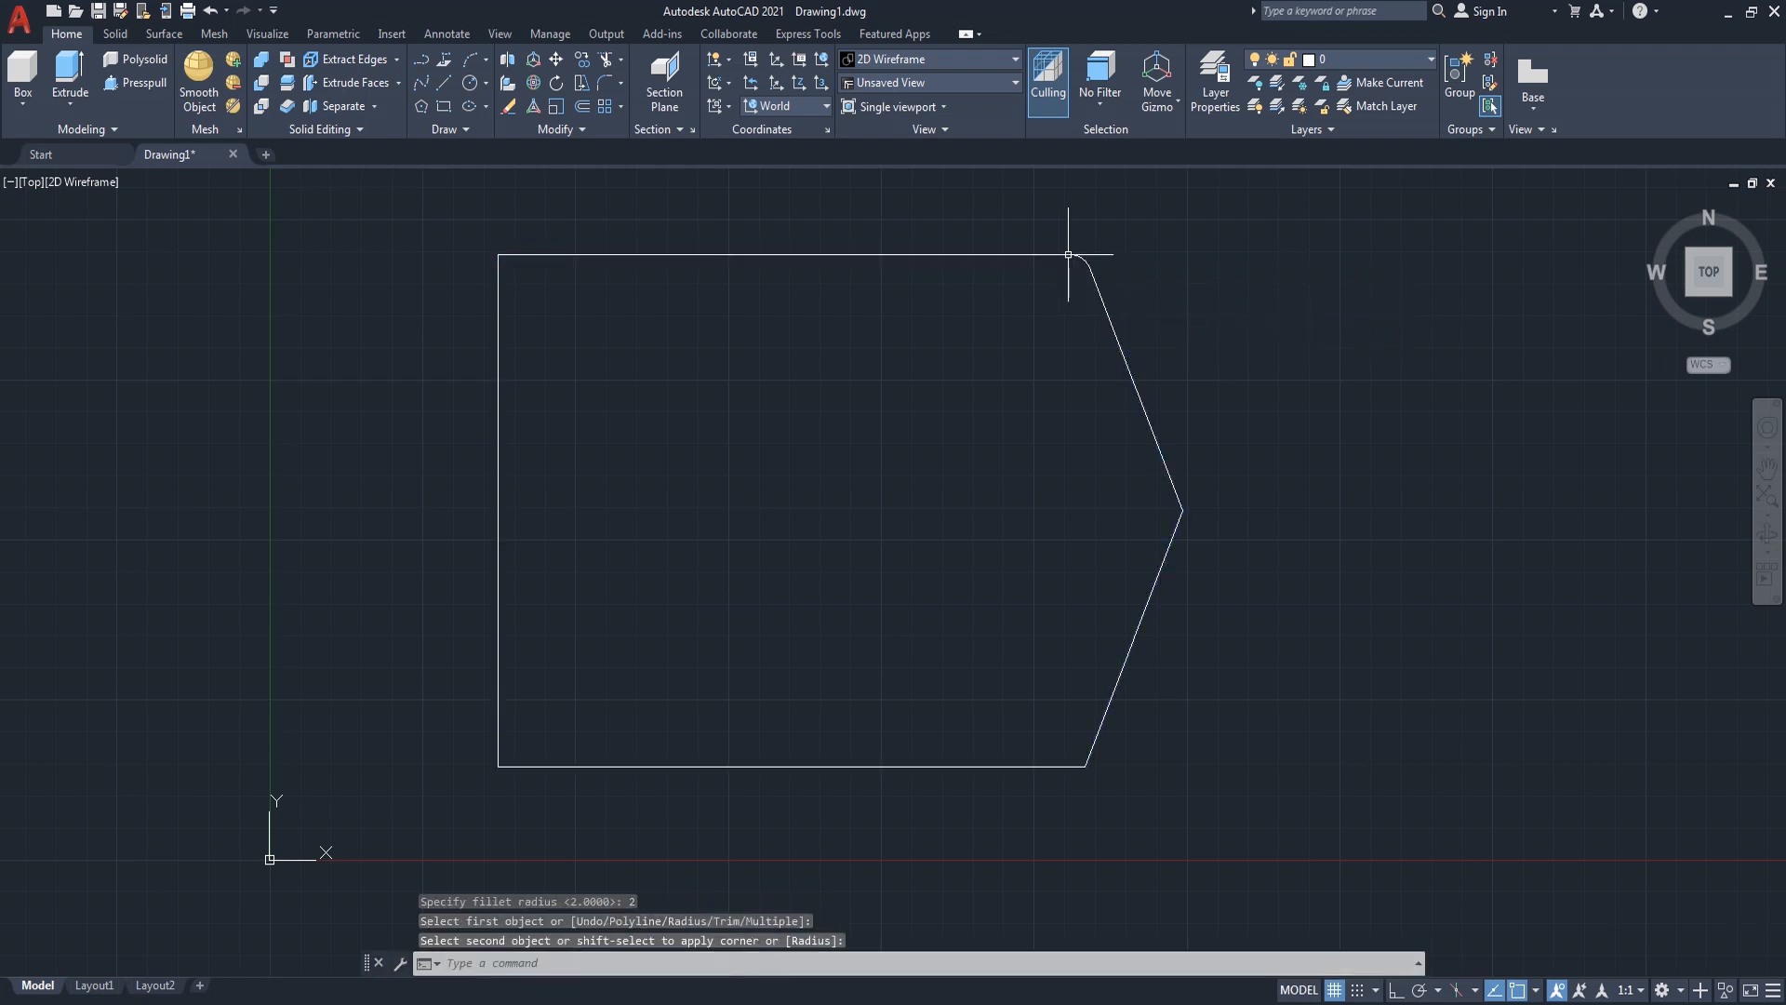
- Fillet the outline's upper-left and lower-left corners with the same radius of 2
key("Return")
left_click(527, 255)
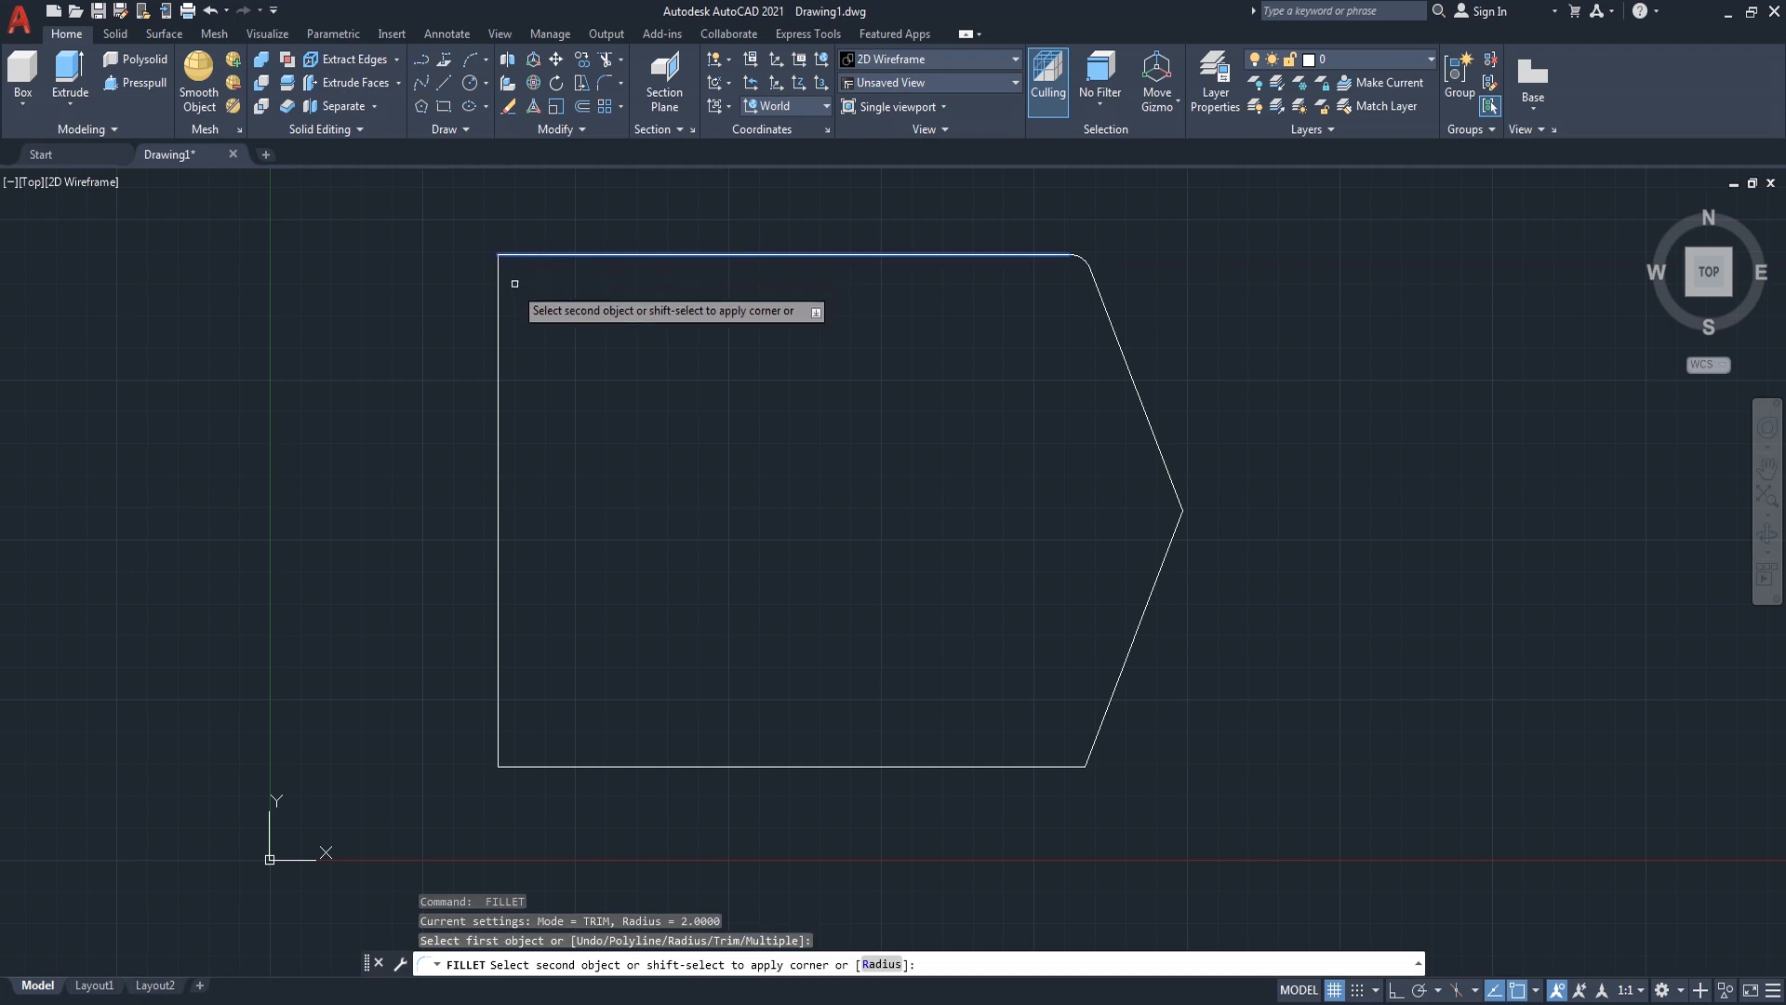
left_click(499, 308)
key("Return")
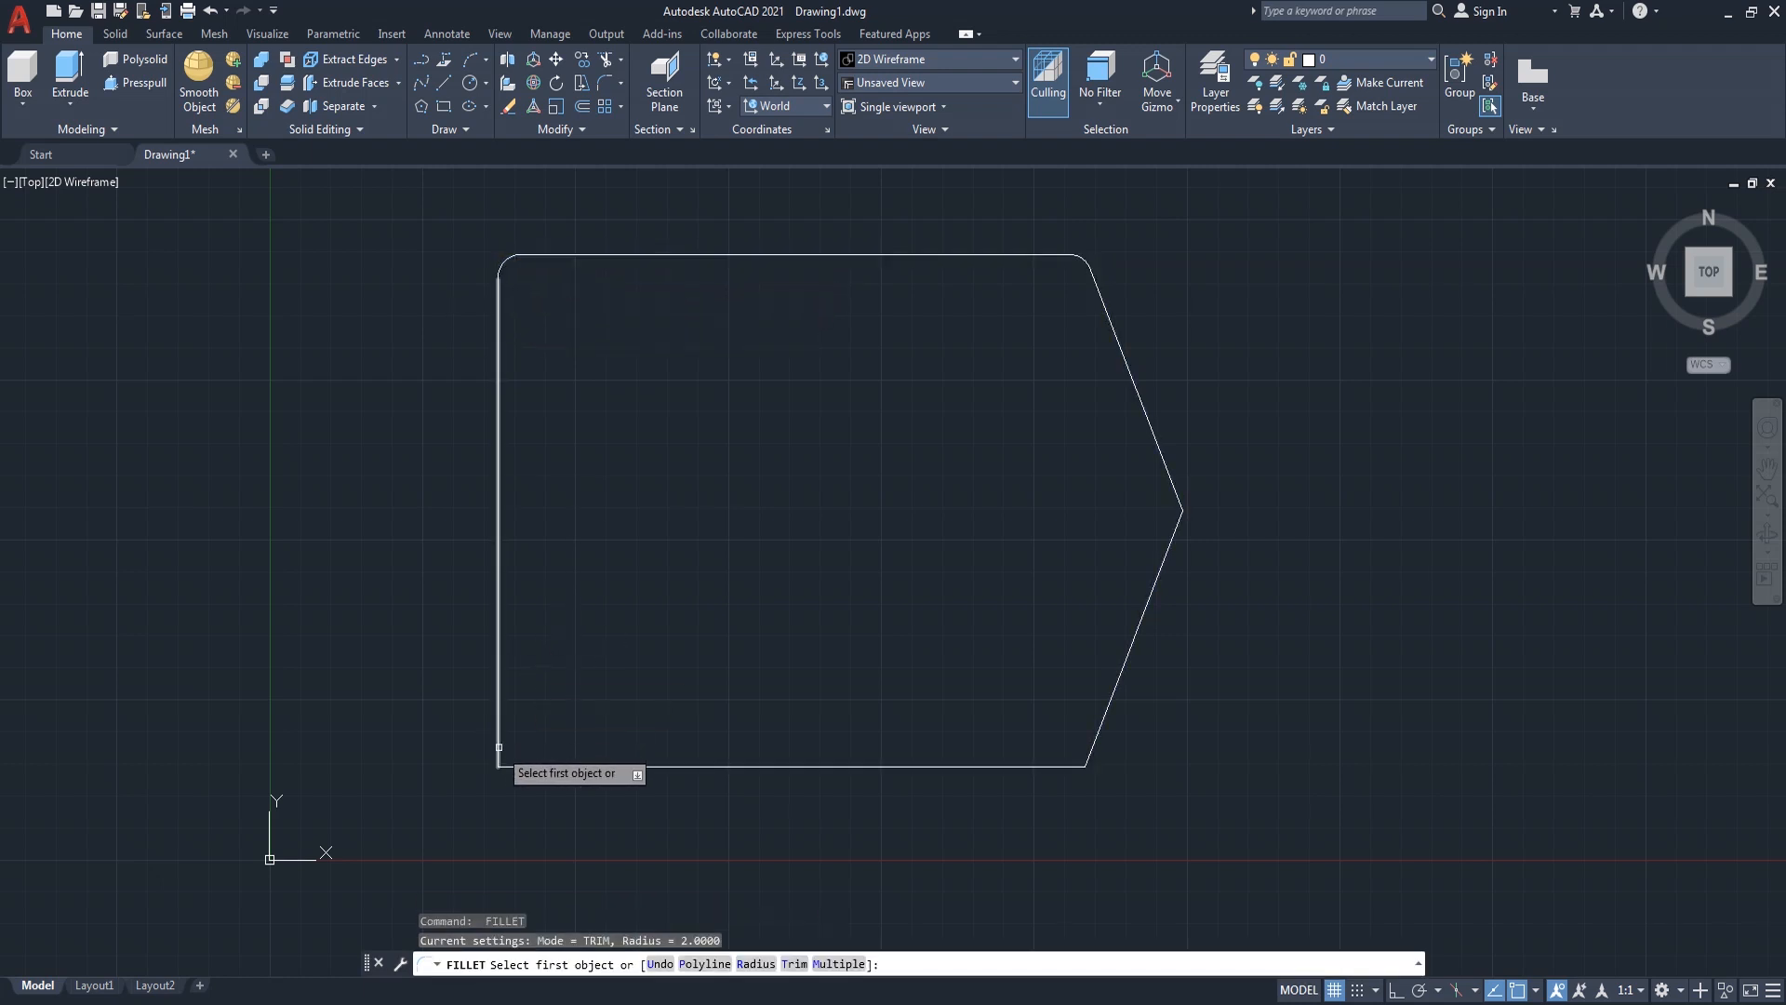
left_click(500, 745)
left_click(558, 765)
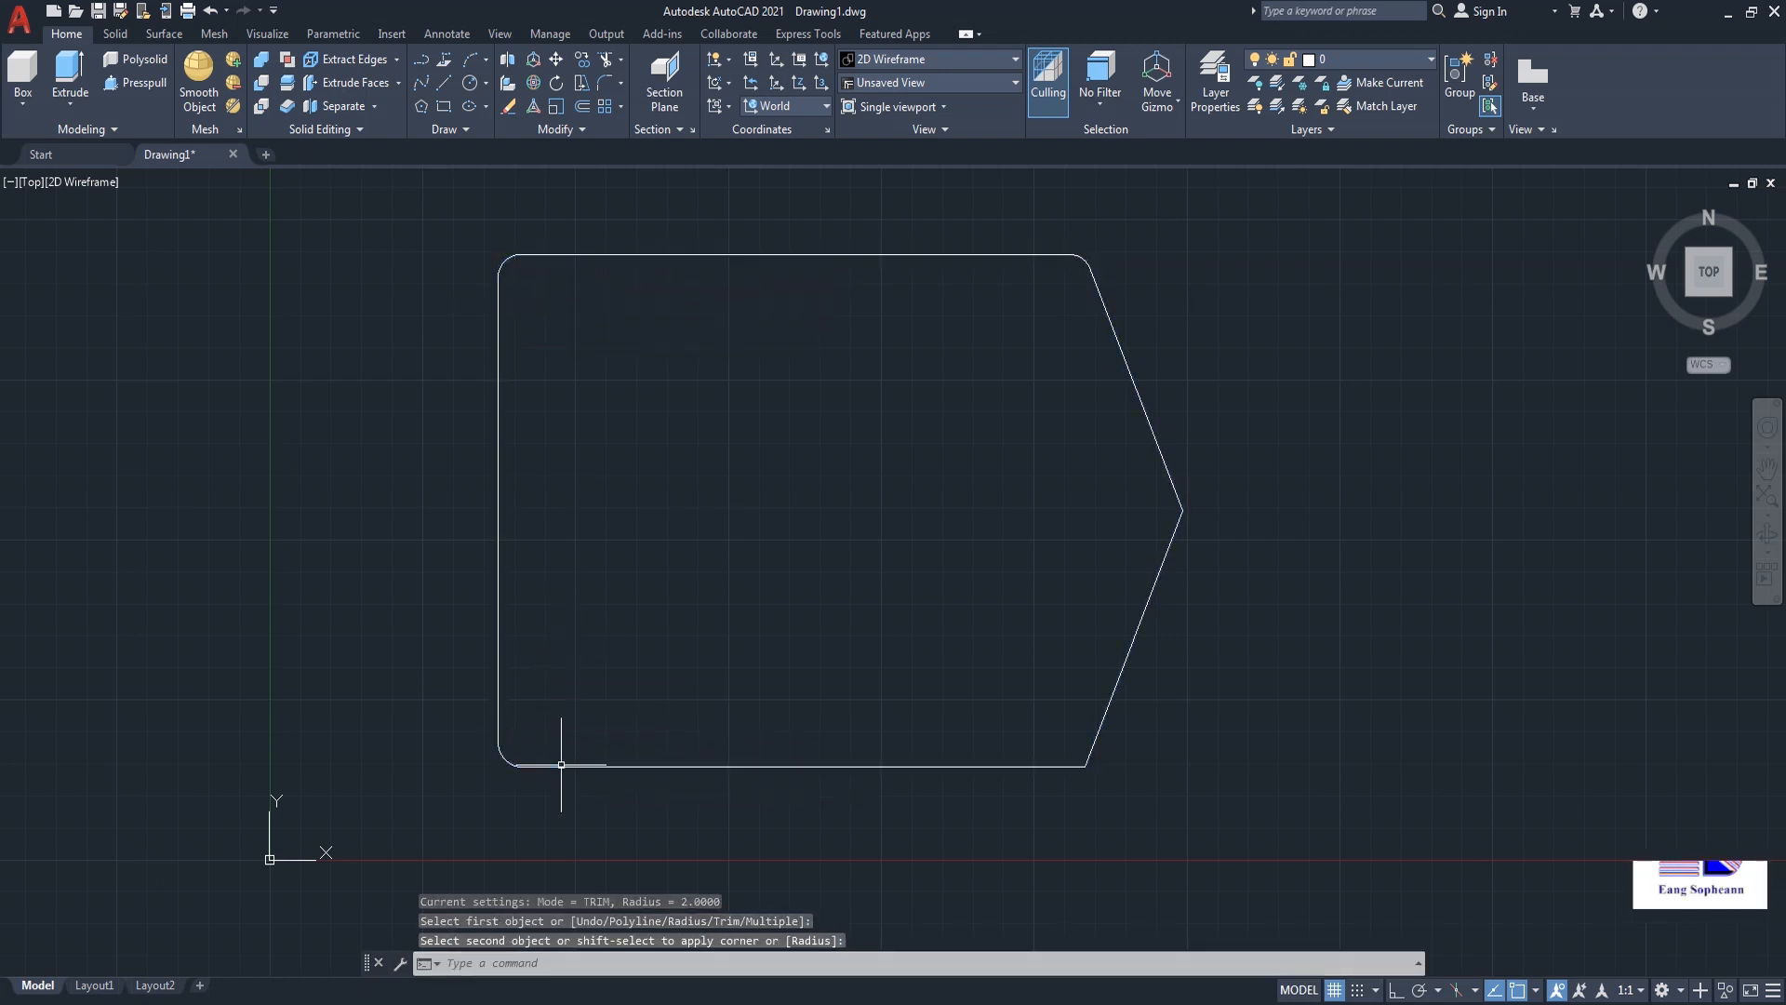
- Fillet the corner between the bottom edge and the lower slanted edge with a radius of 2
key("Return")
left_click(1070, 765)
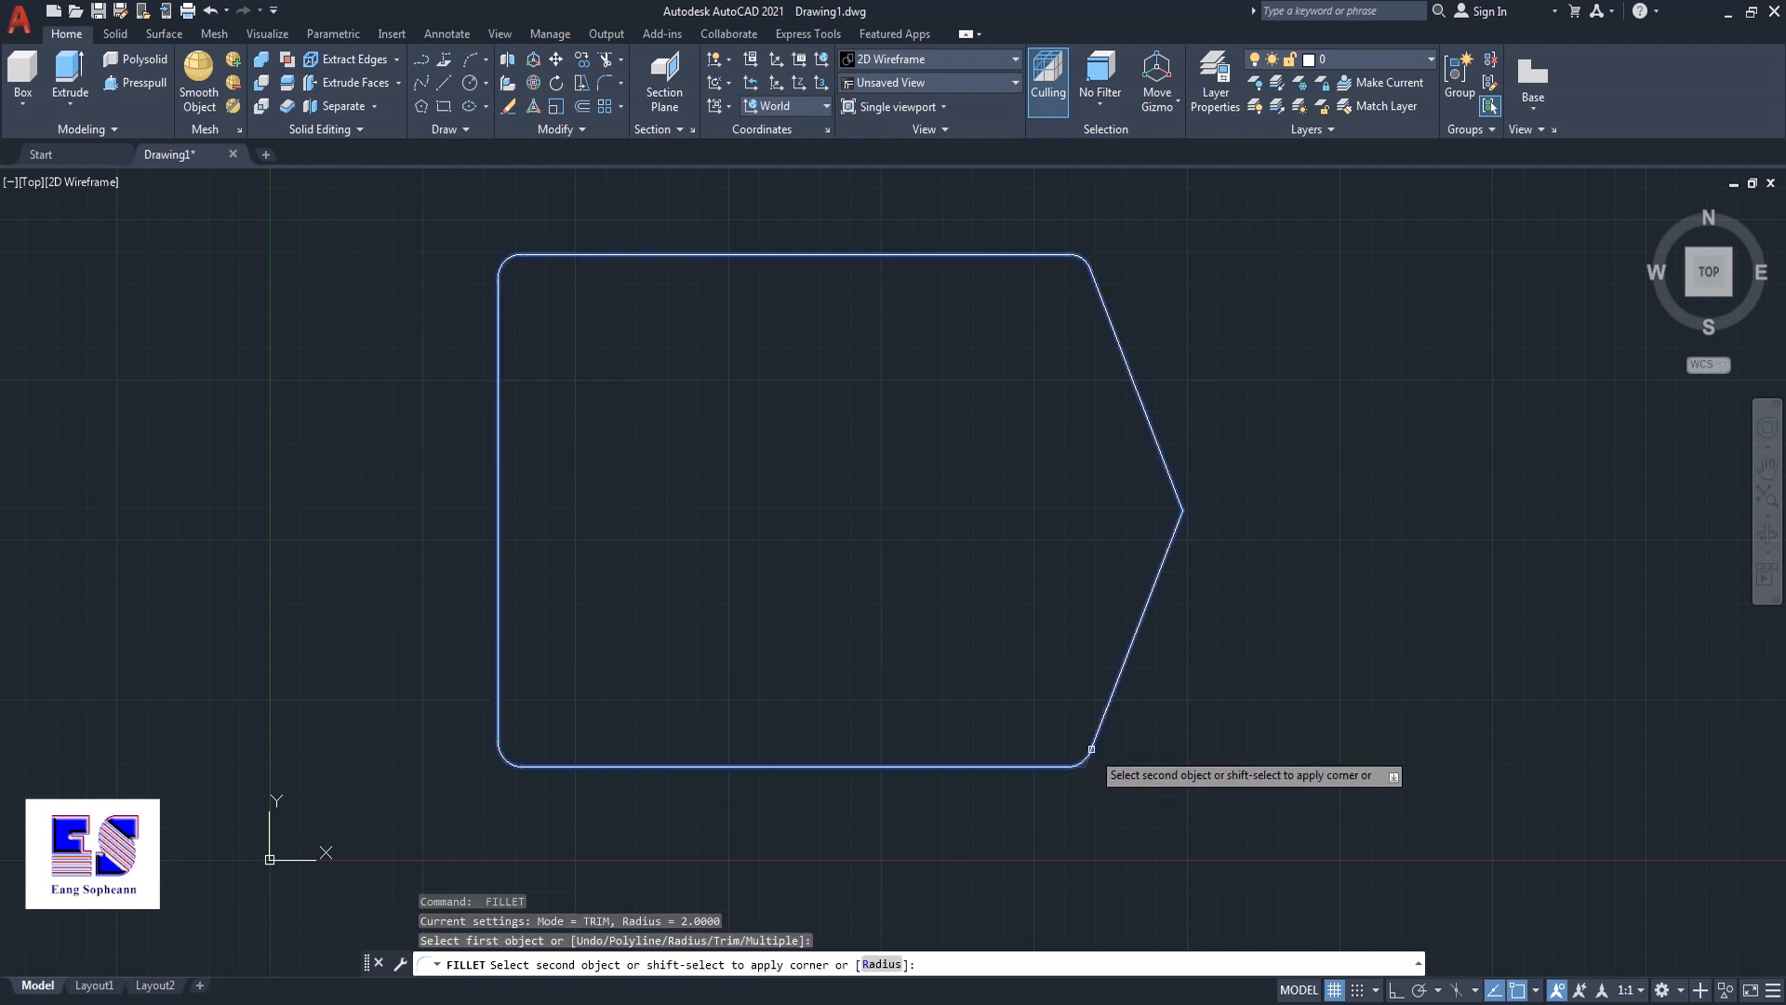
left_click(1095, 756)
scroll(1327, 614, "down", 2)
scroll(1328, 607, "up", 2)
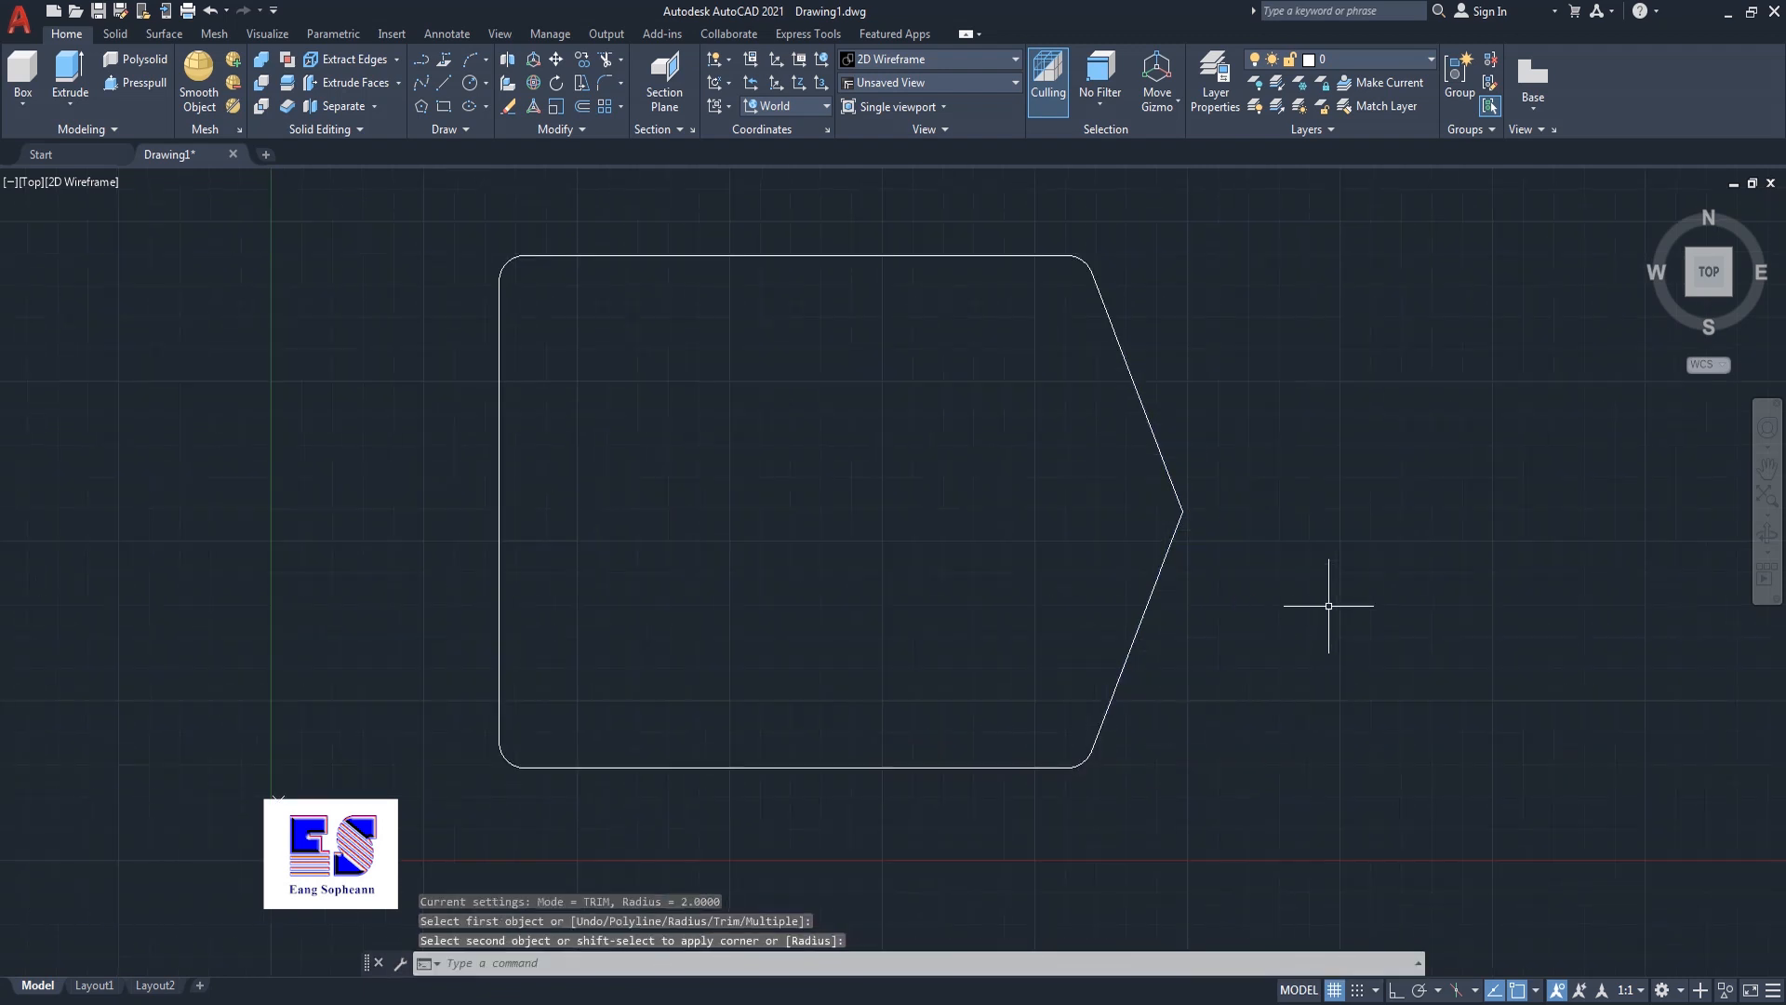
key("Return")
key("Escape")
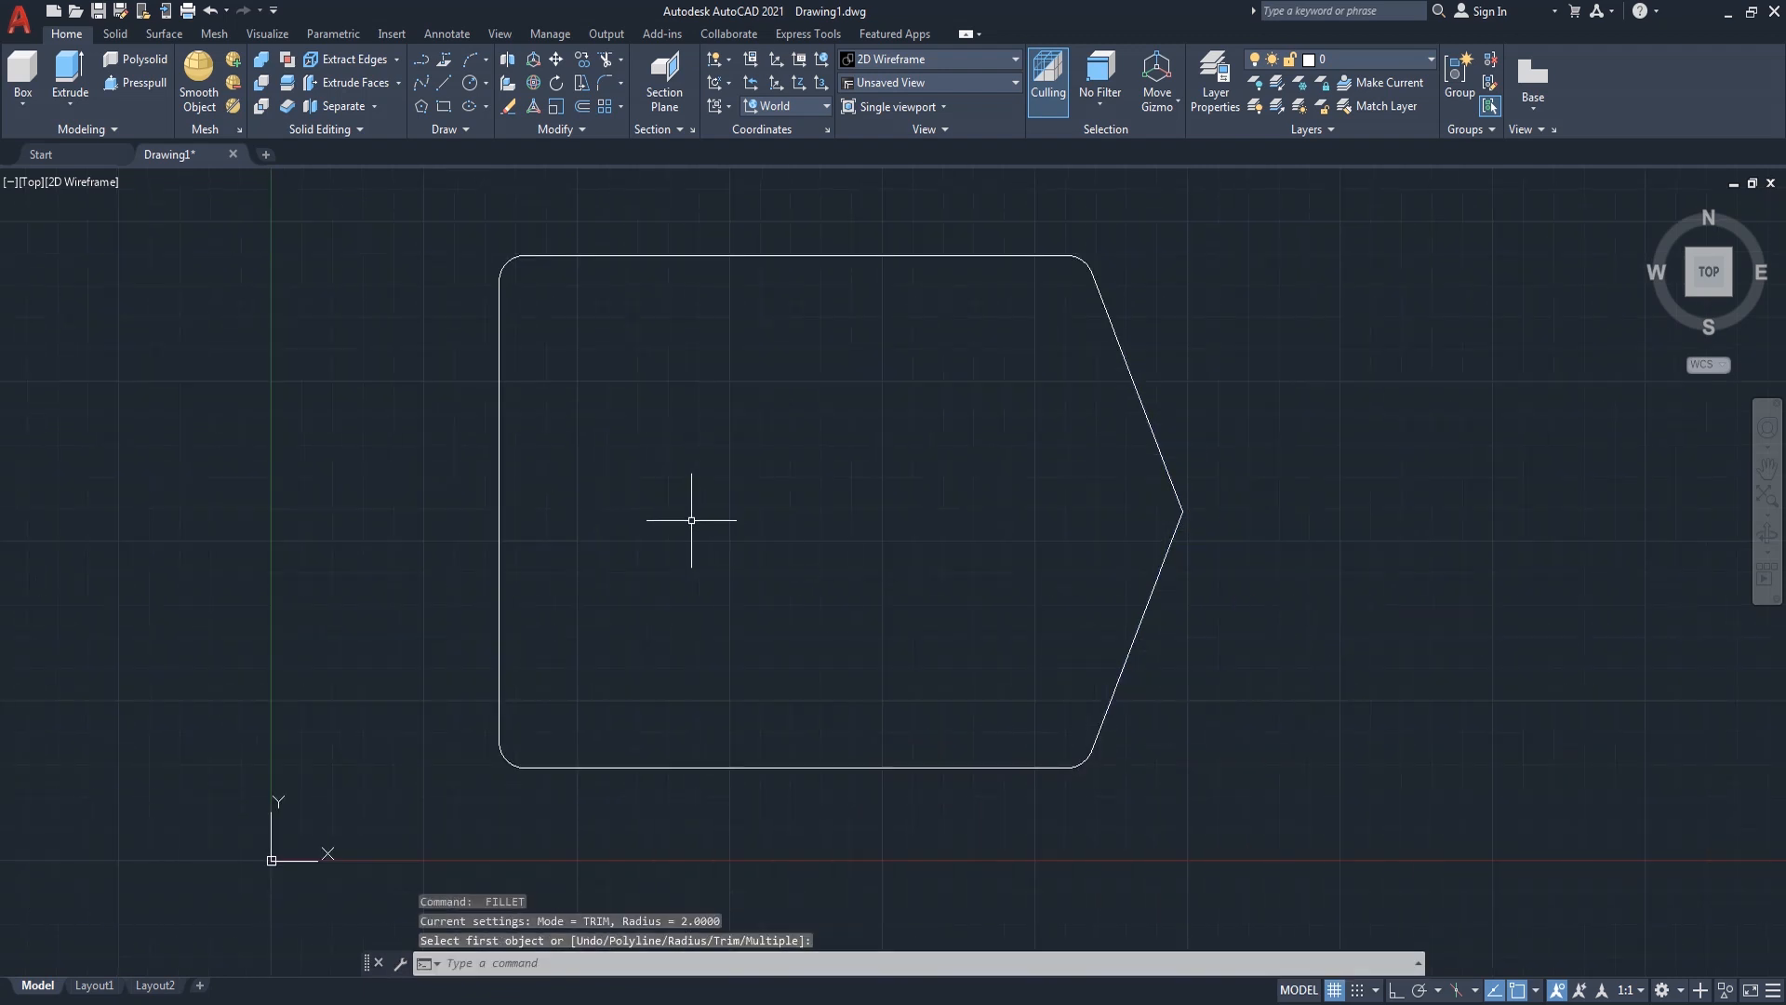
- Draw a 36.5 by 33 rectangle inside the outline, starting near its lower-left corner
type("rec")
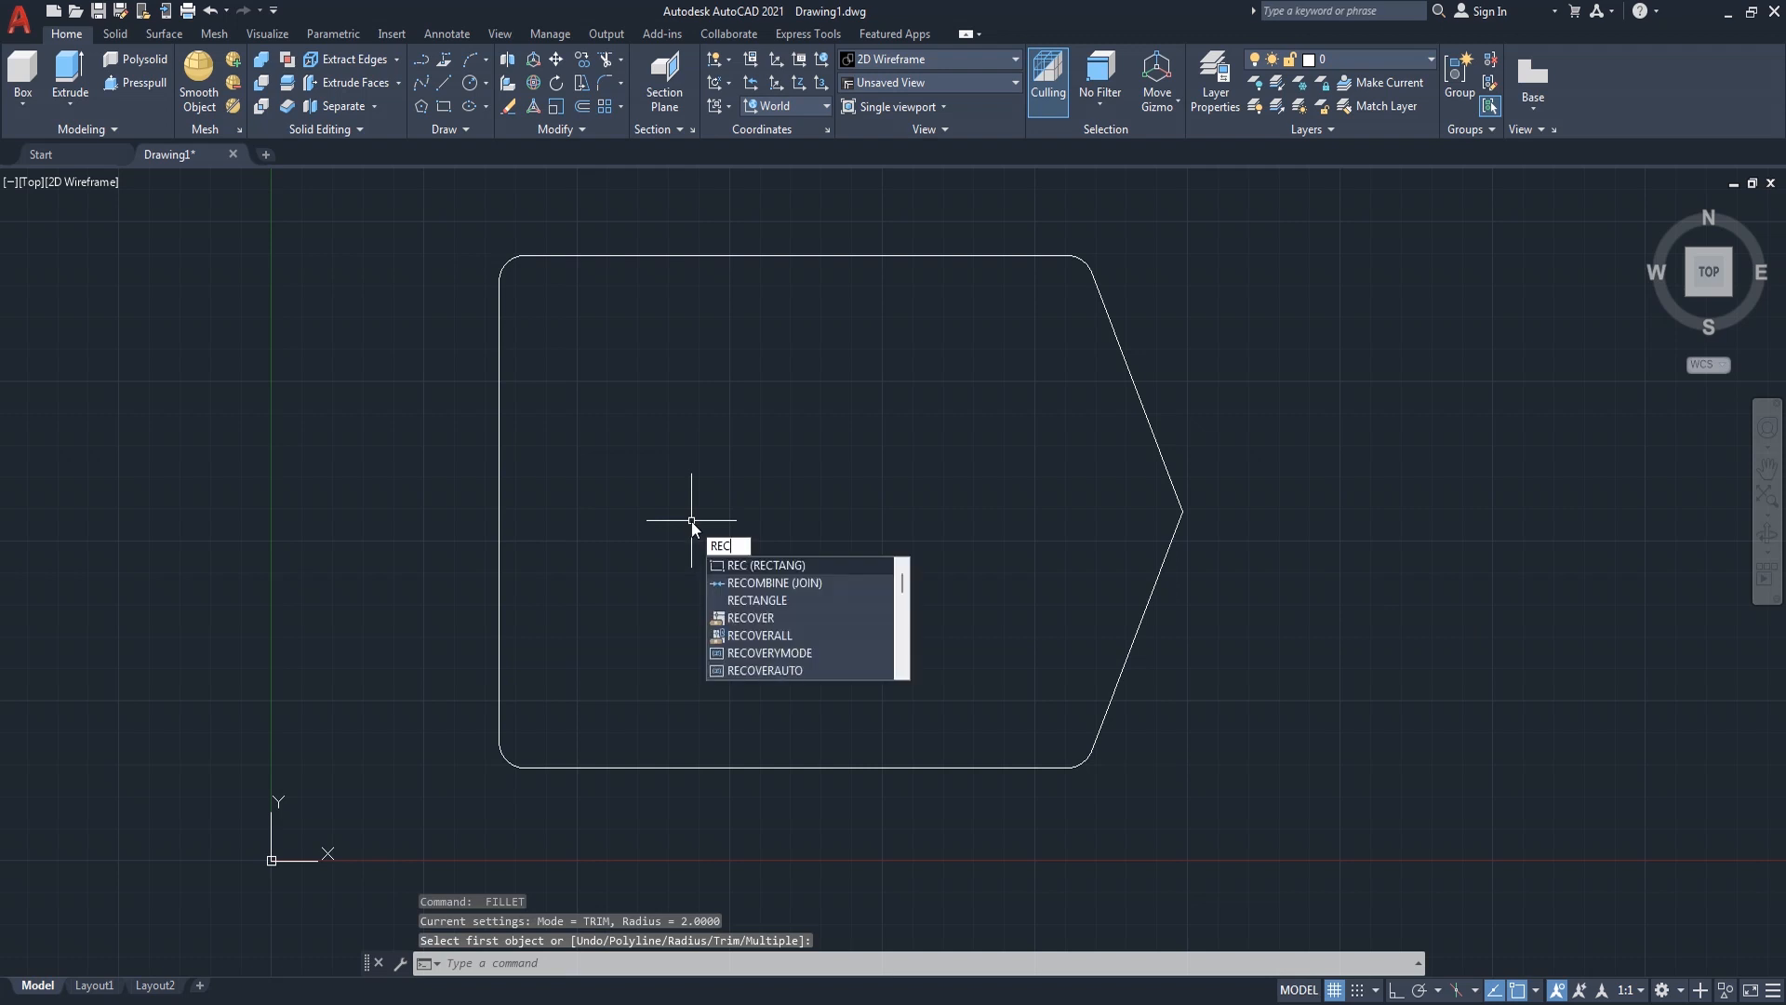
key("Return")
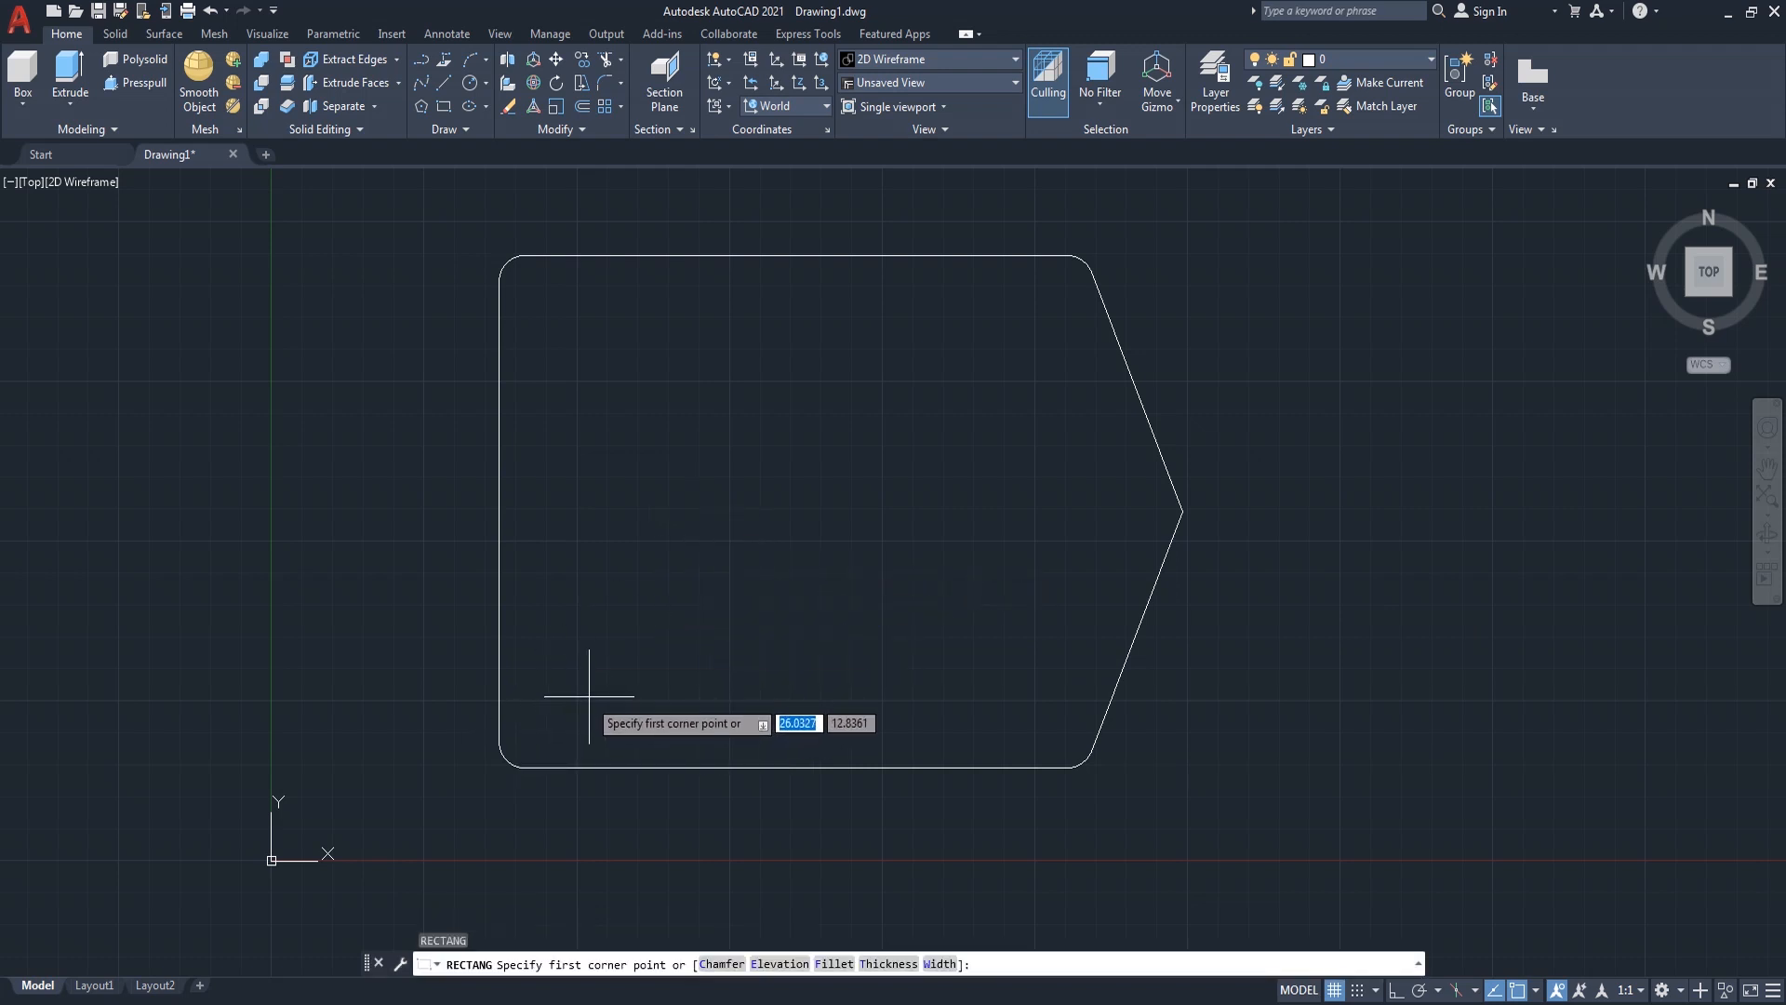
left_click(583, 711)
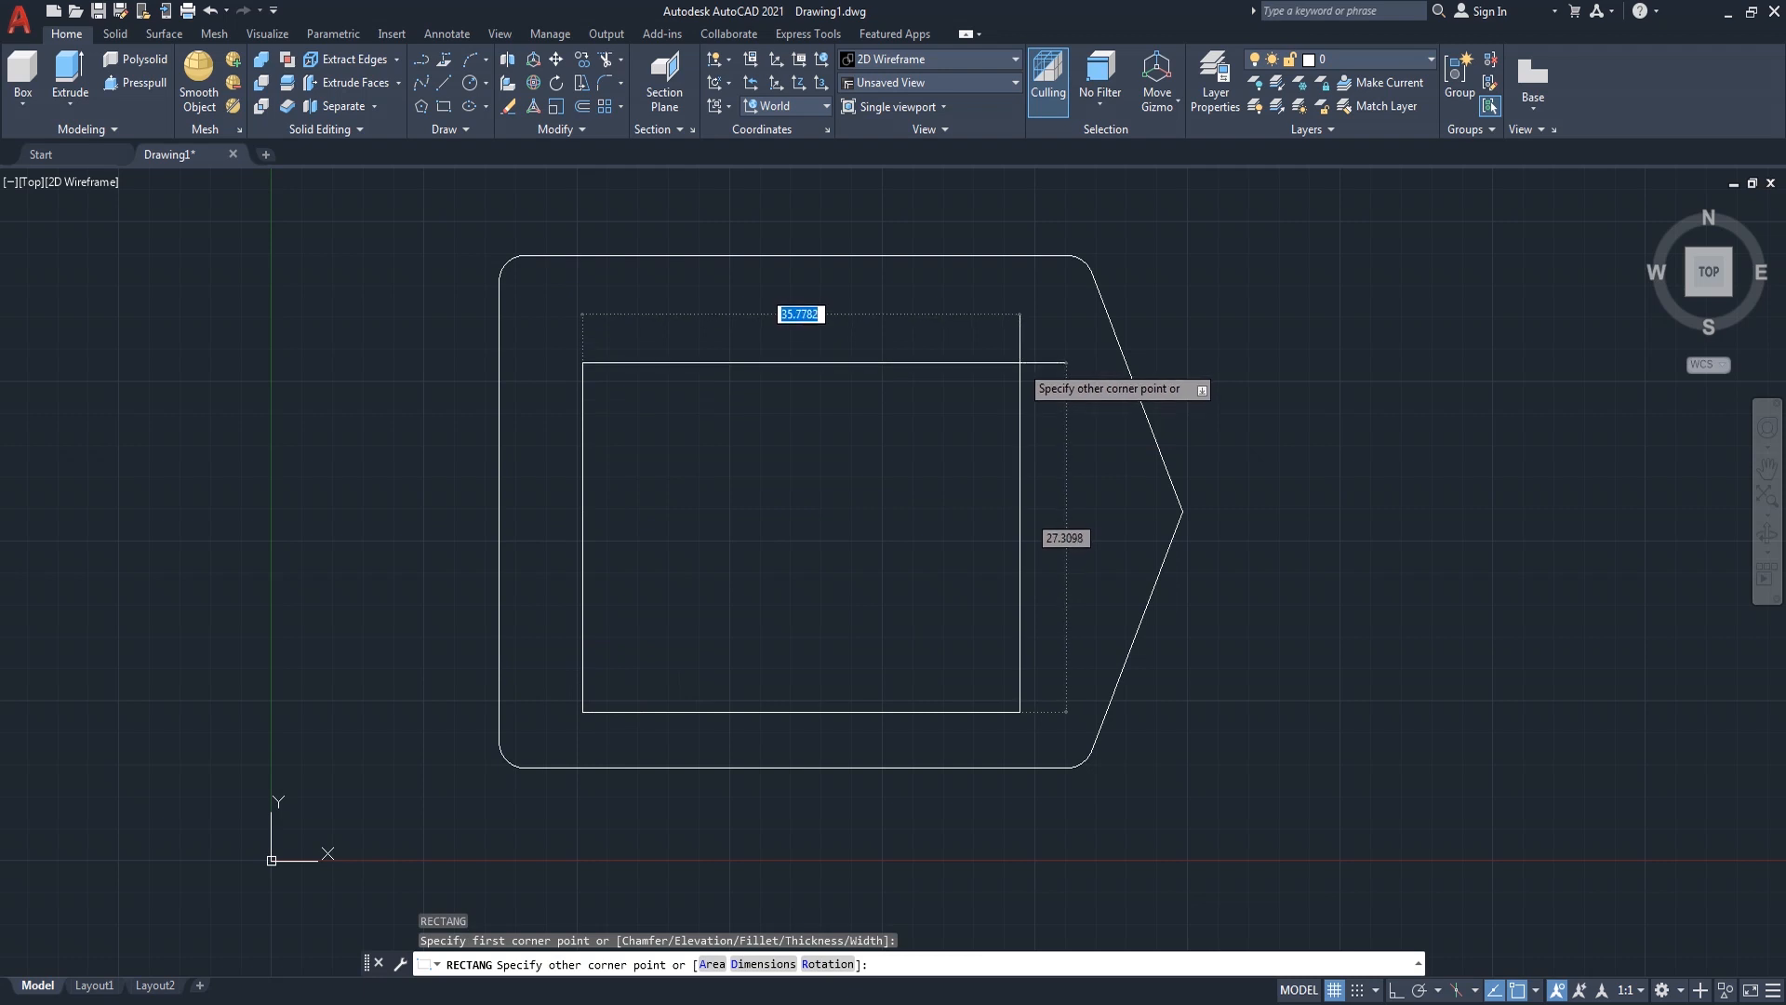
type("36.5")
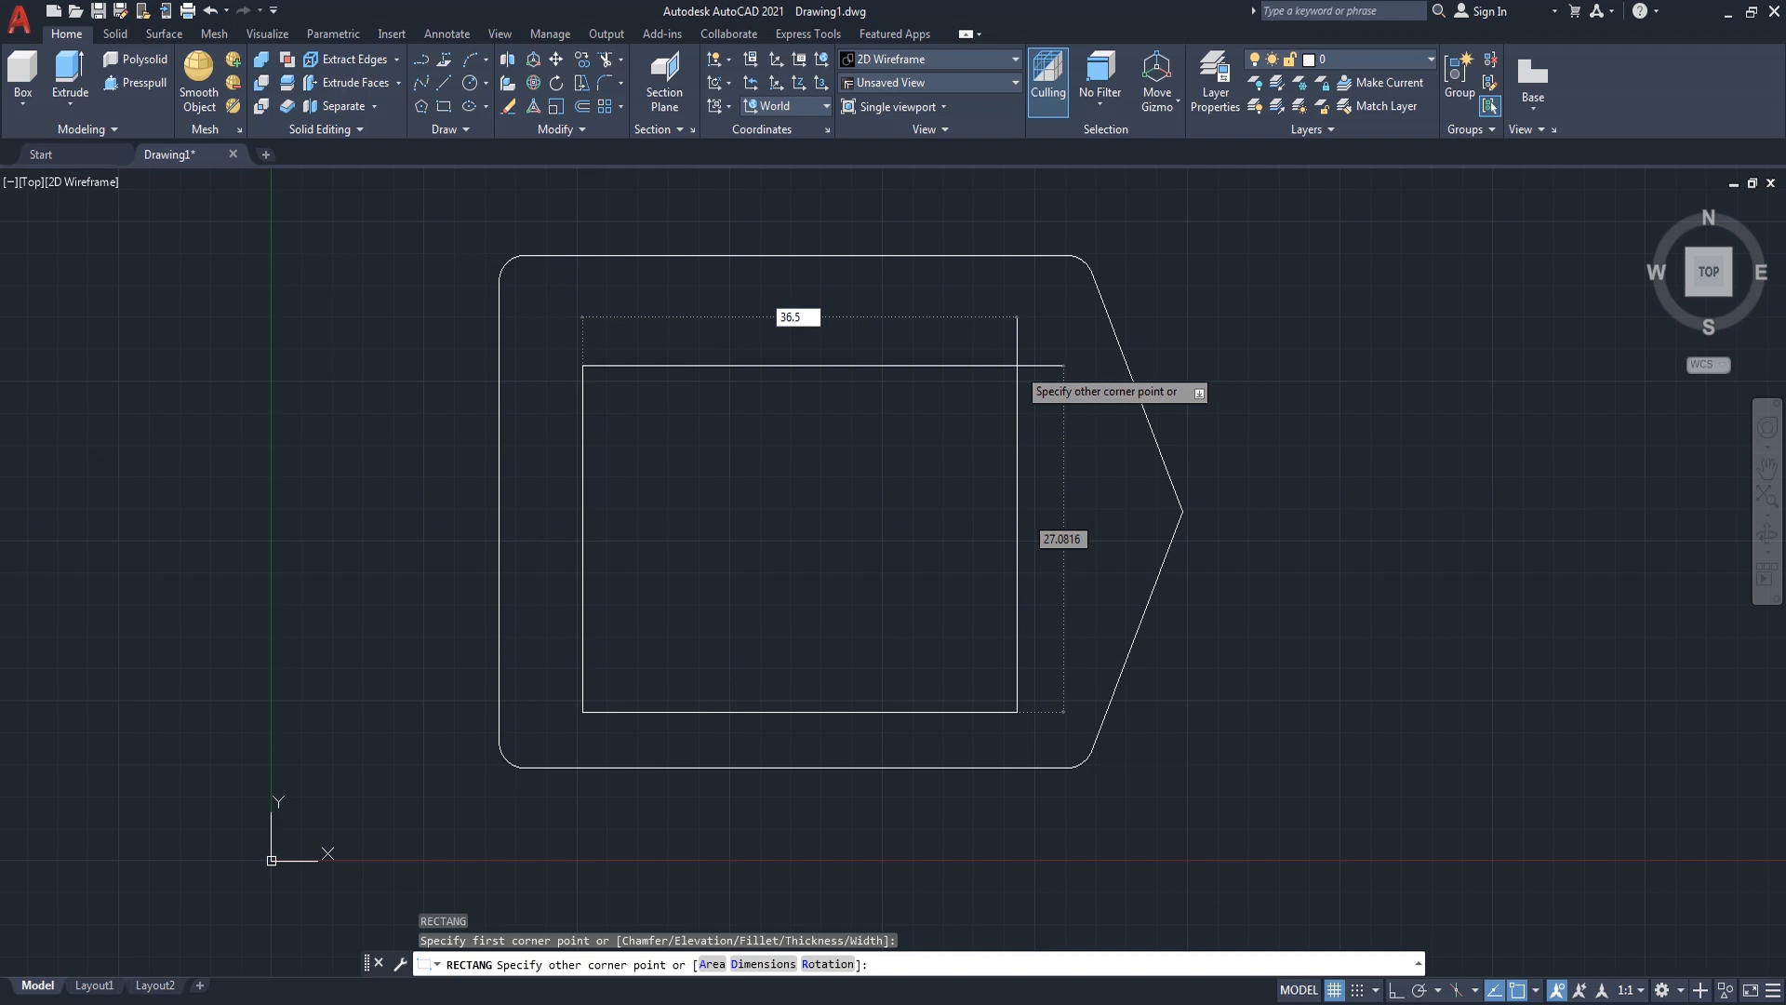
key("Tab")
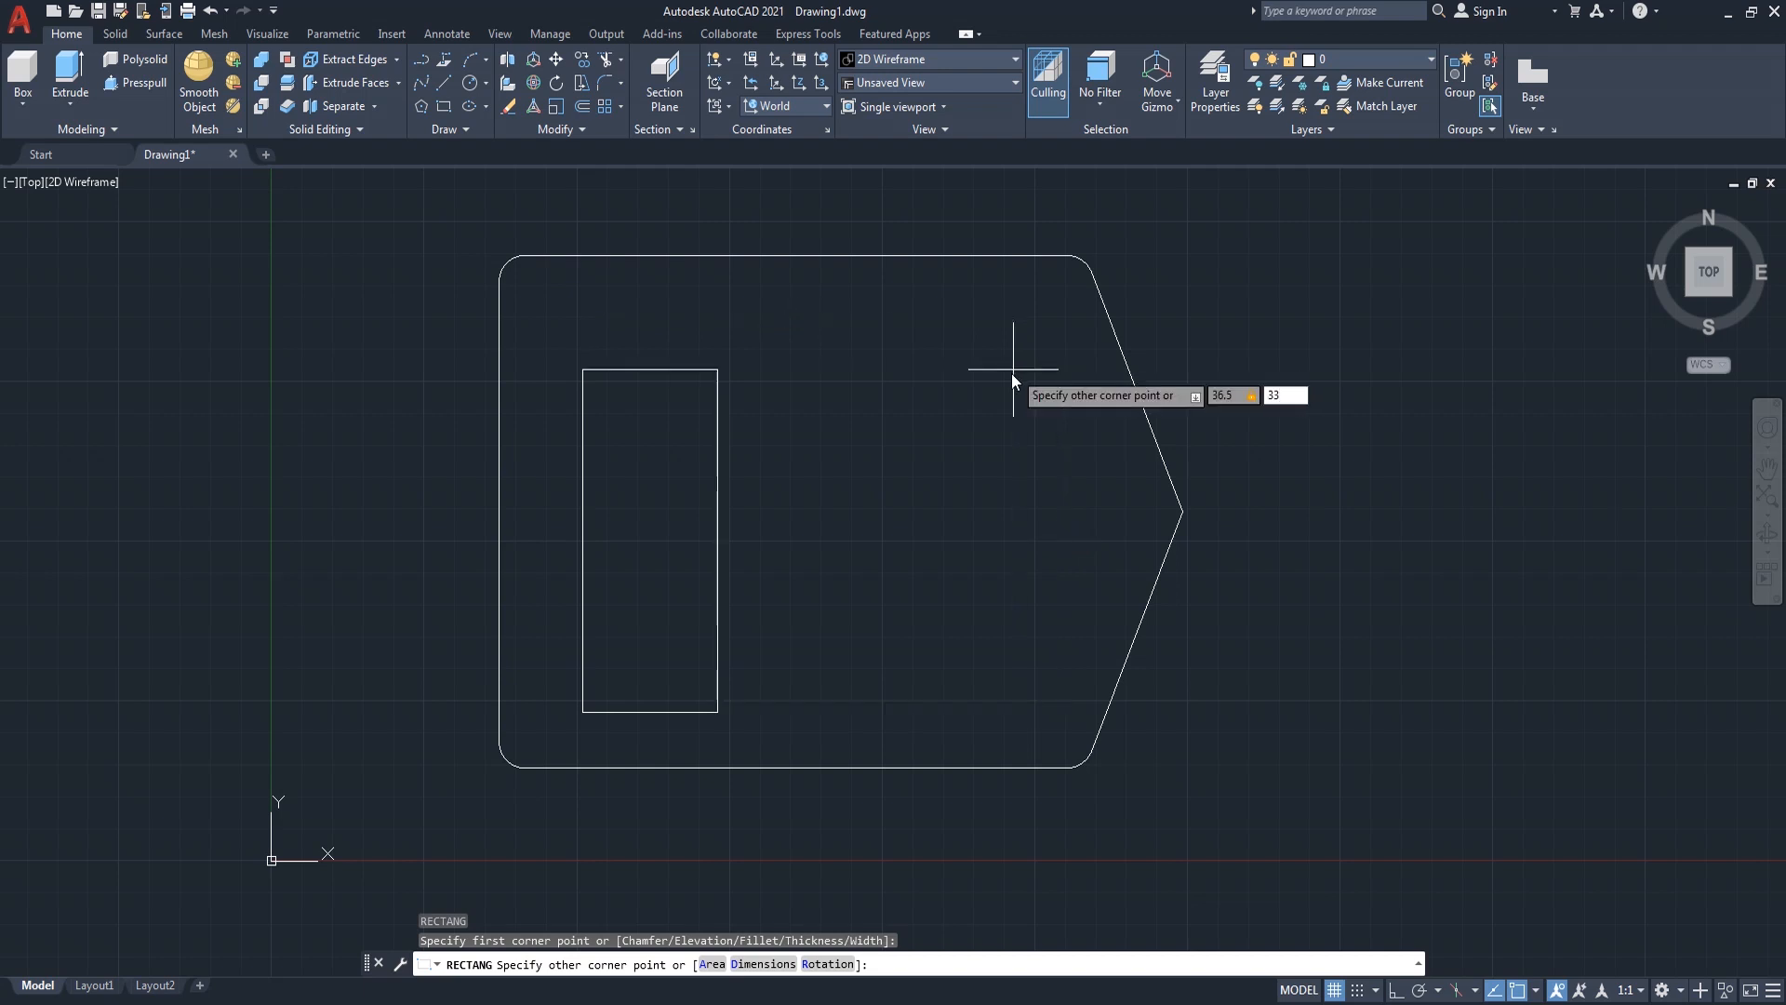
type("33")
key("Return")
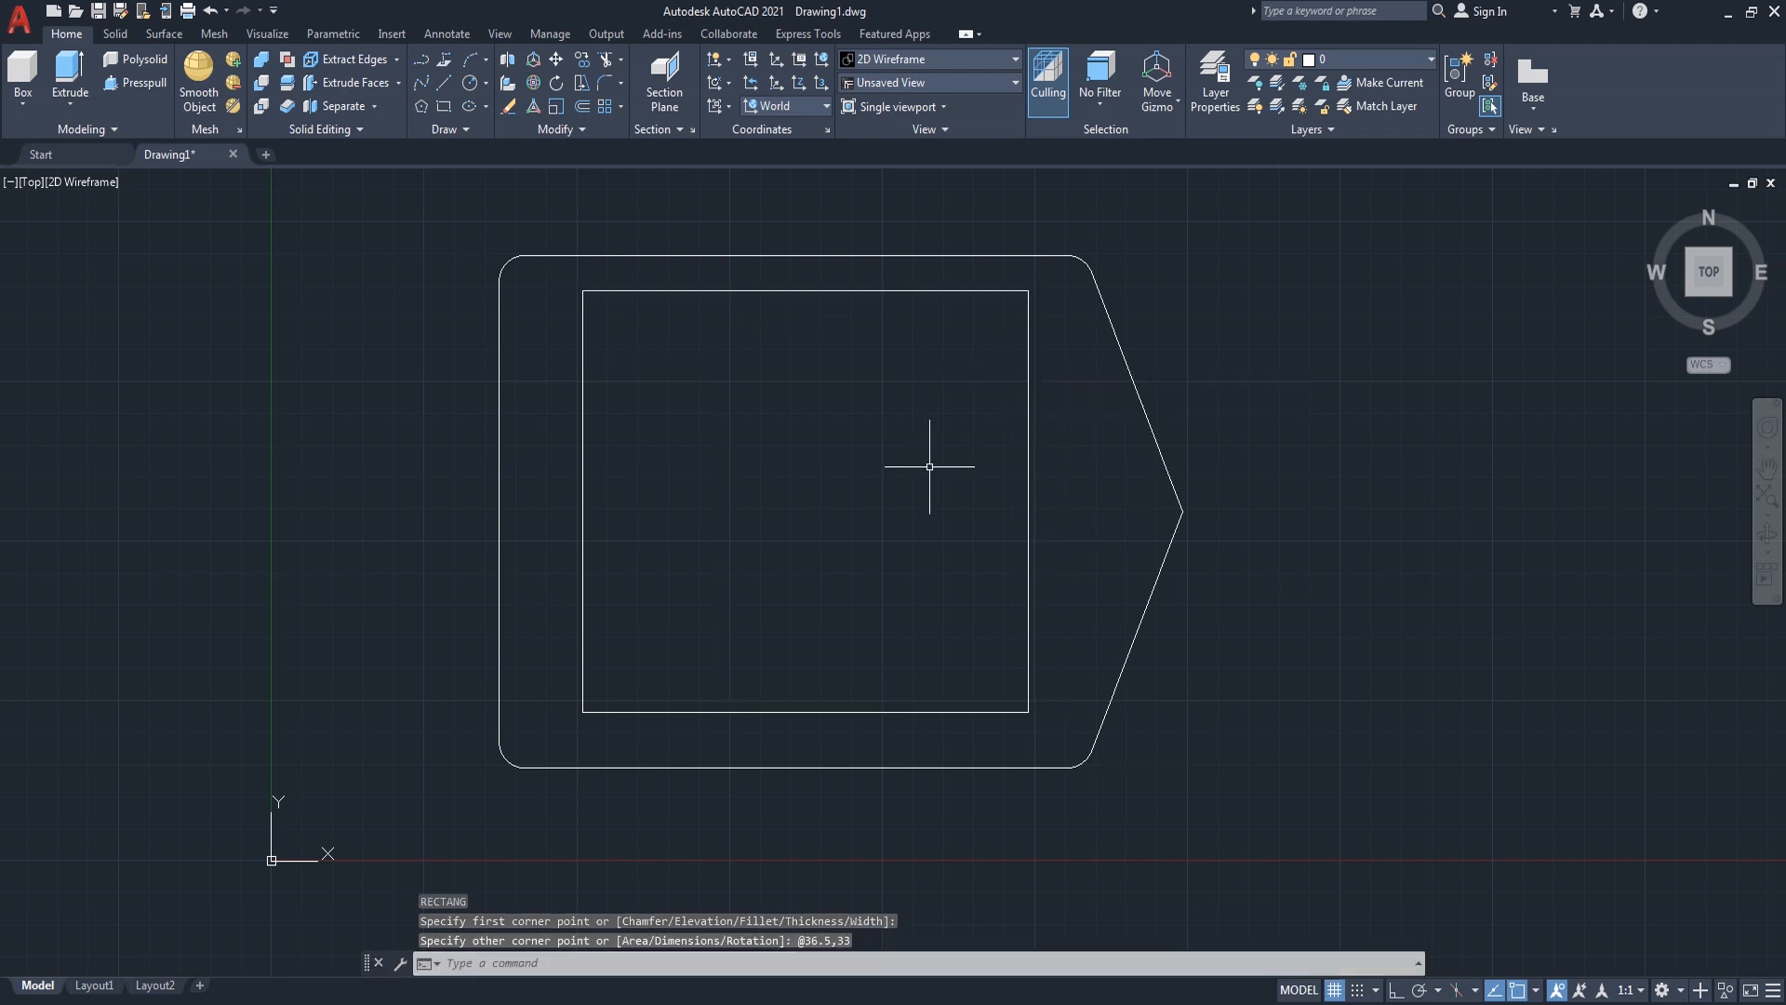
- Fillet all corners of the inner rectangle at once as a polyline with a radius of 2
type("f")
key("Return")
type("r")
key("Return")
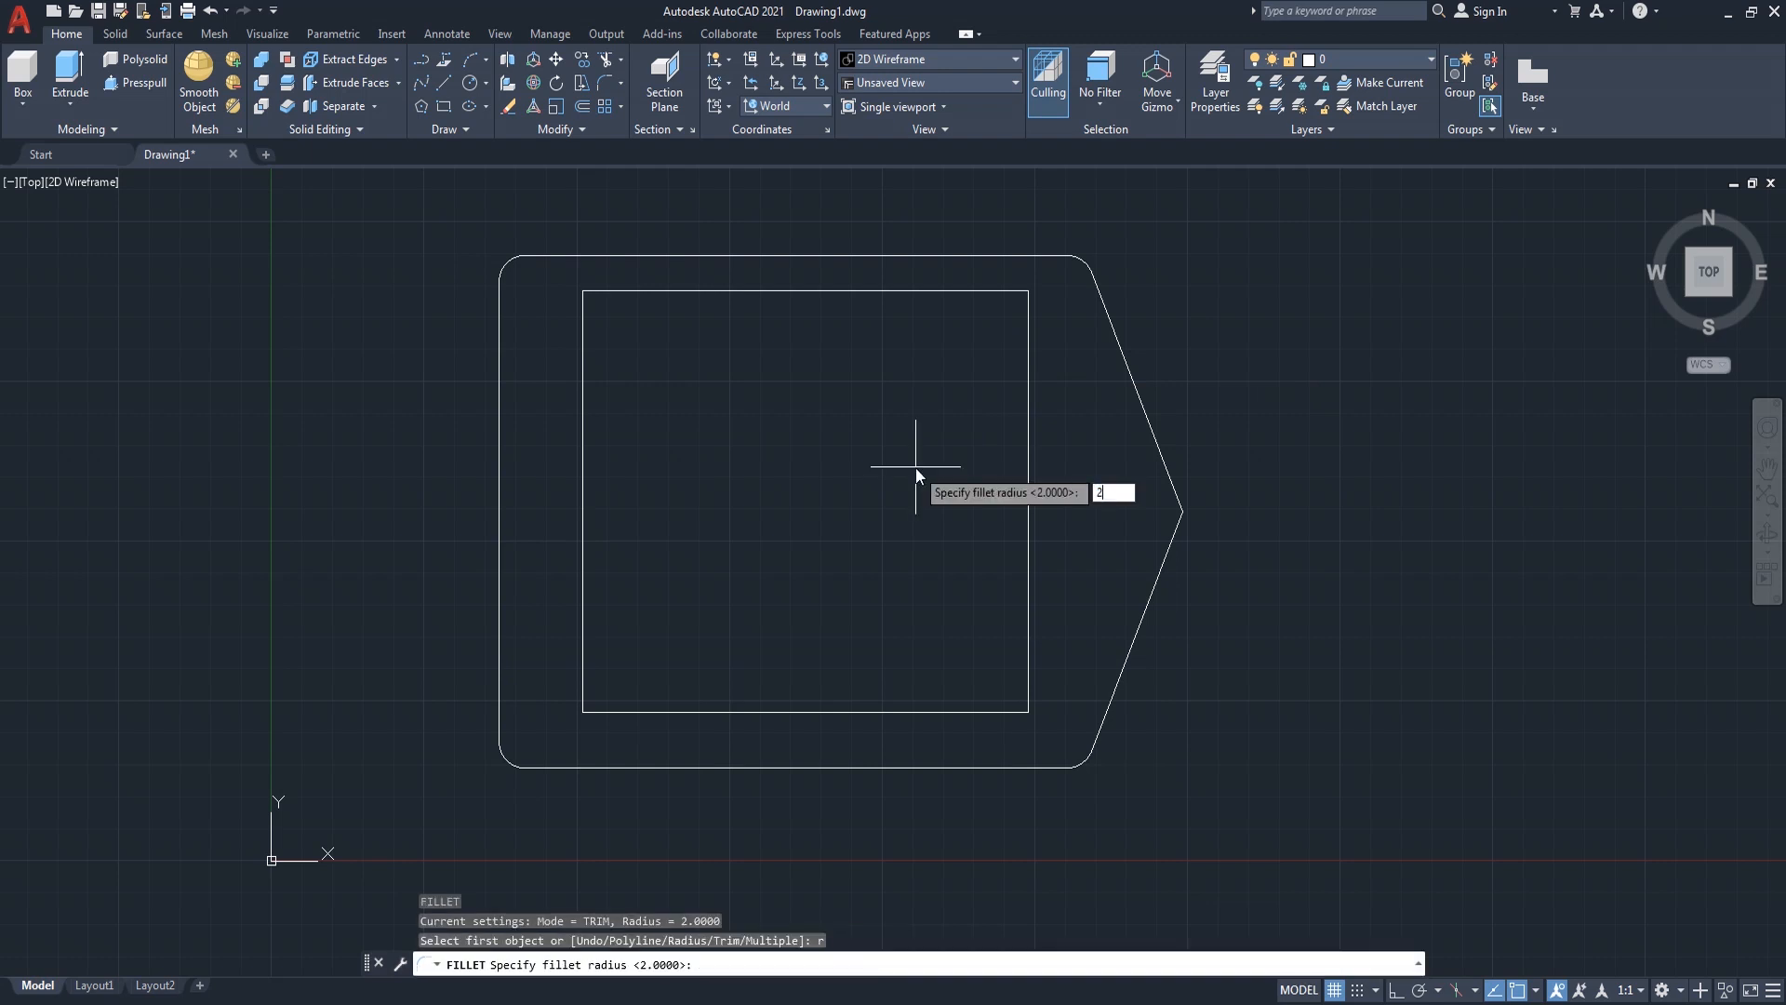
type("2")
key("Return")
type("p")
key("Return")
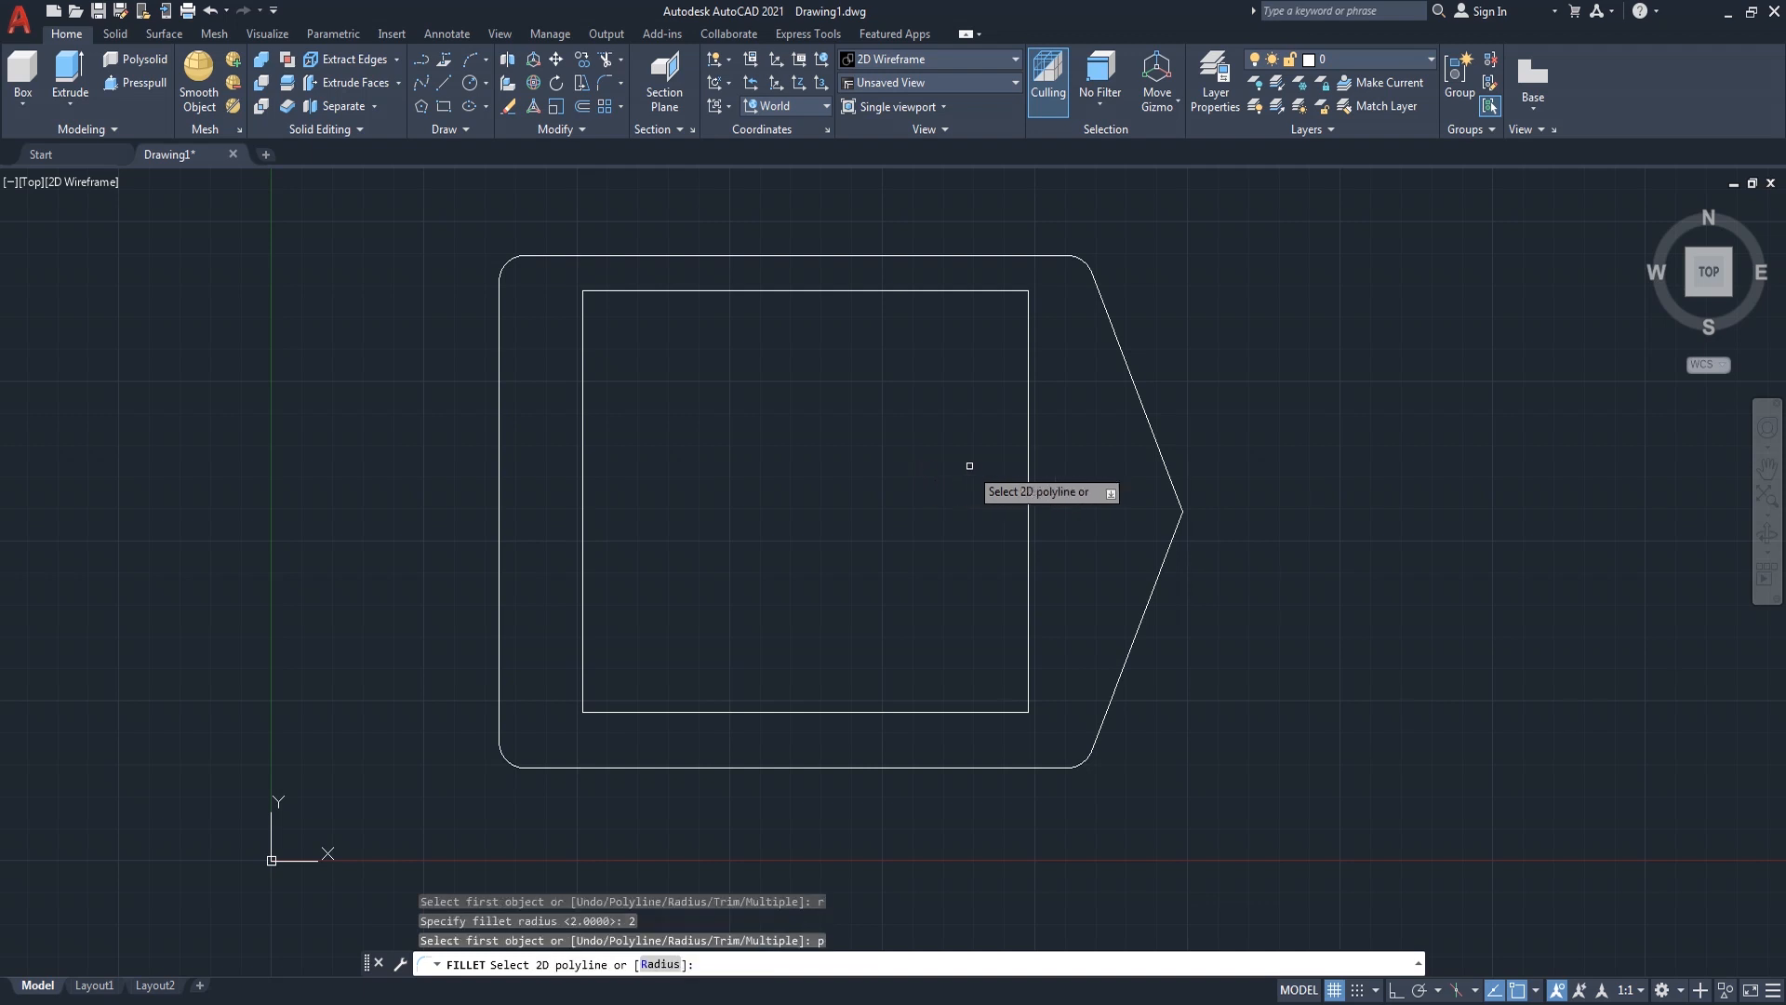
left_click(1026, 479)
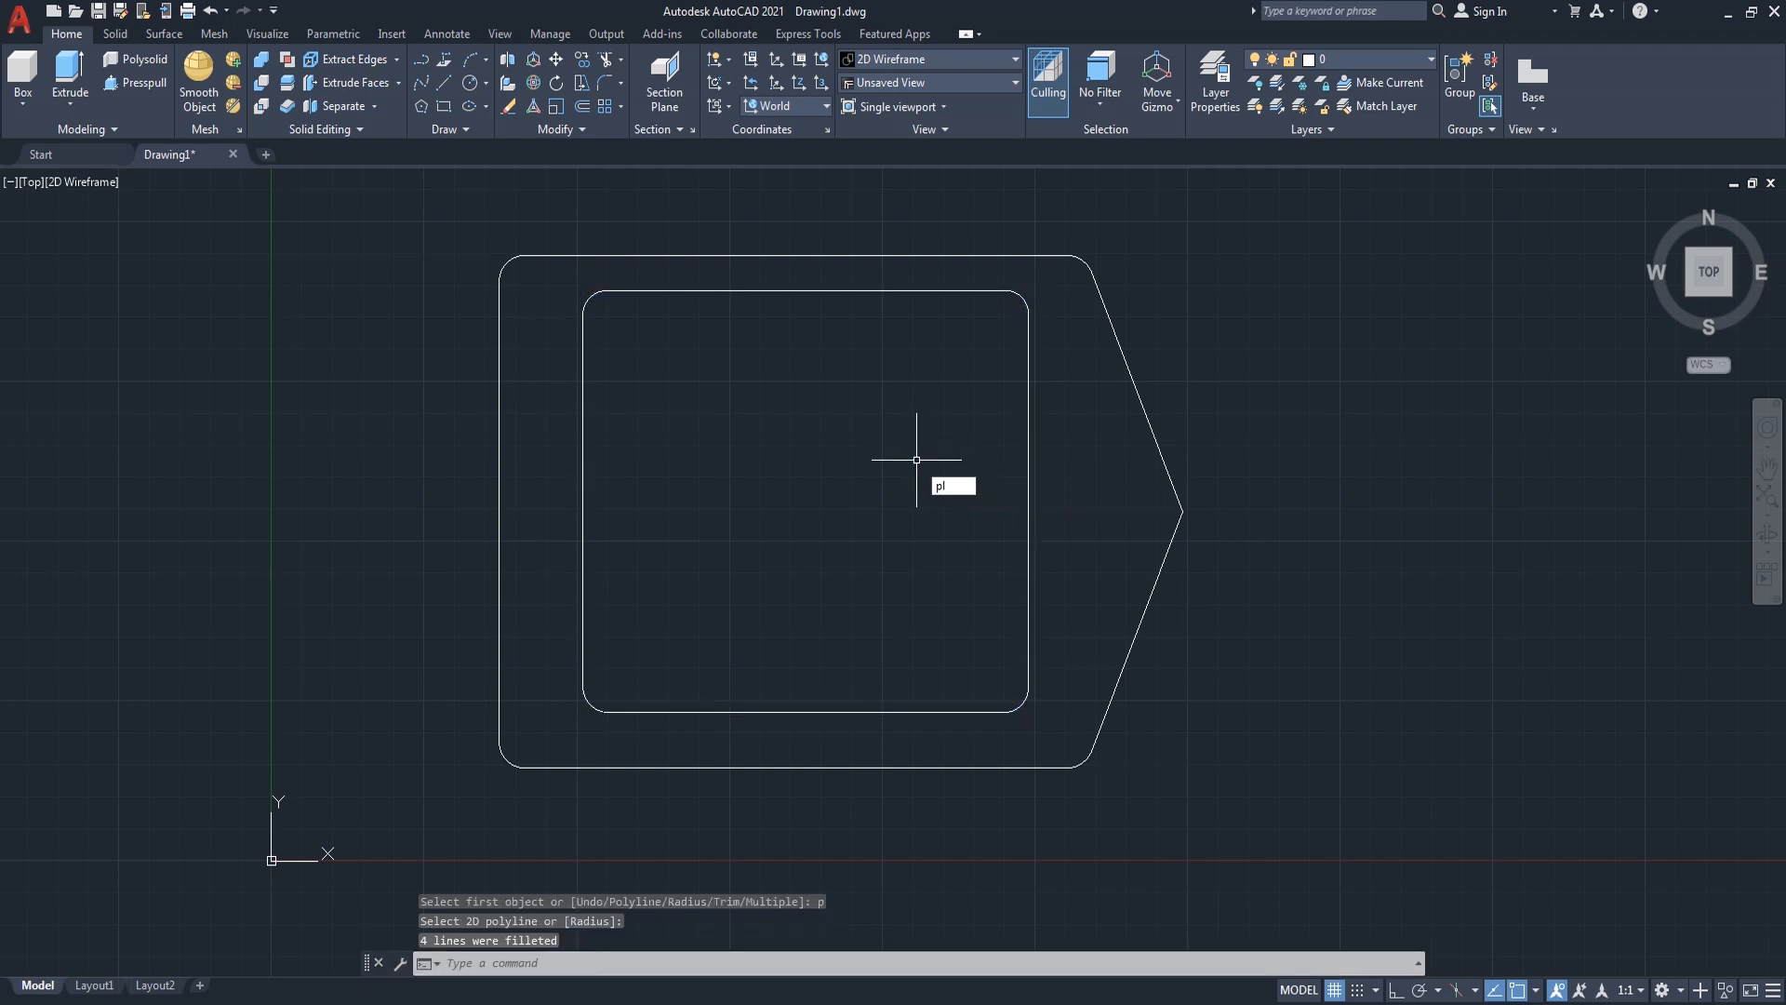
- Draw an 8.5-long horizontal polyline inward from the midpoint of the outline's left edge
left_click(960, 504)
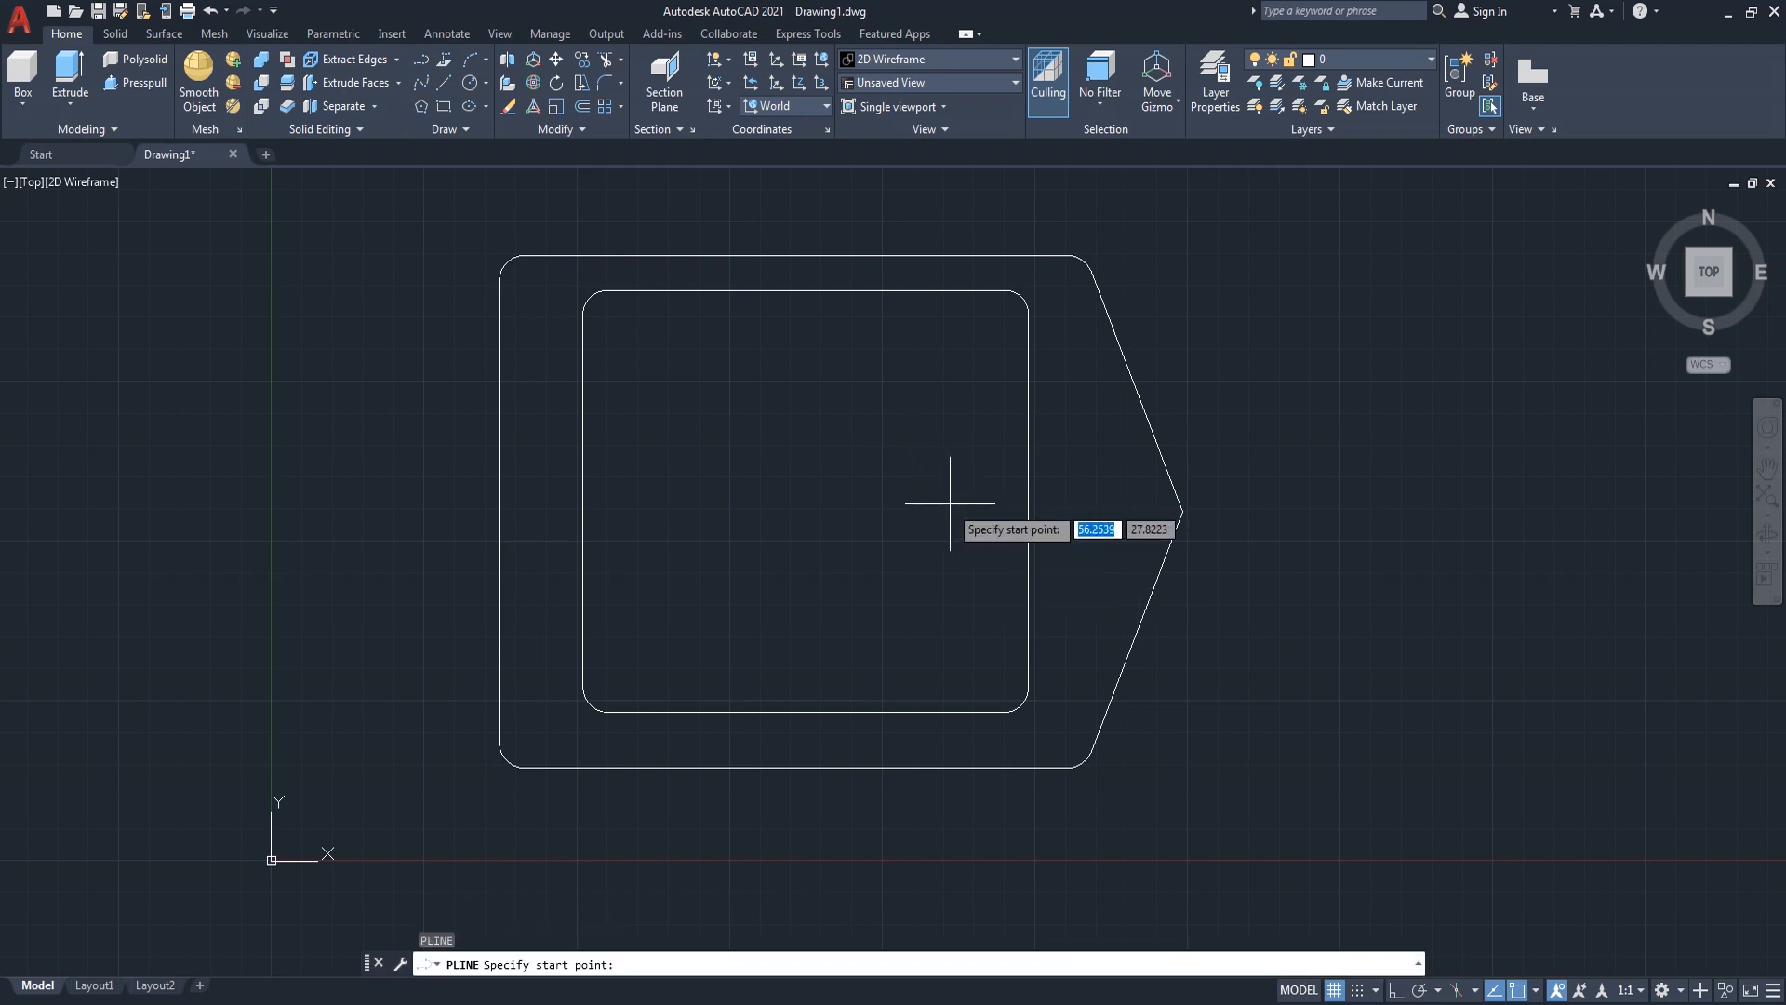
left_click(499, 511)
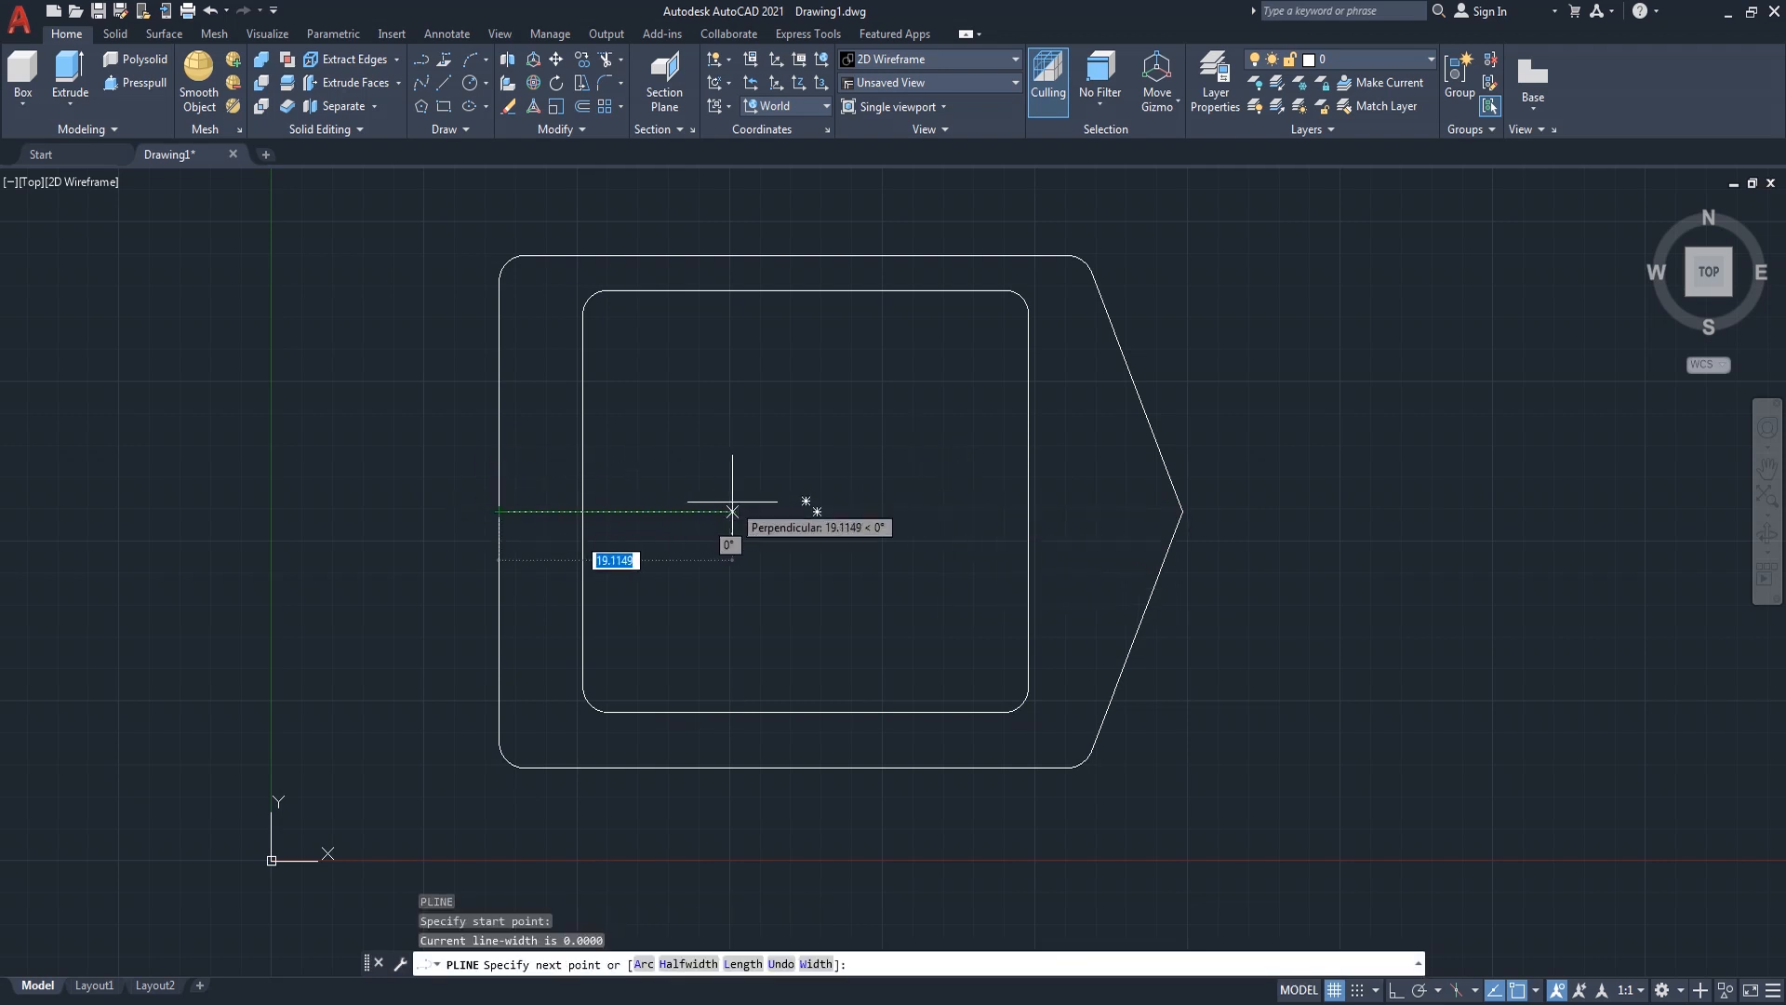
type("8")
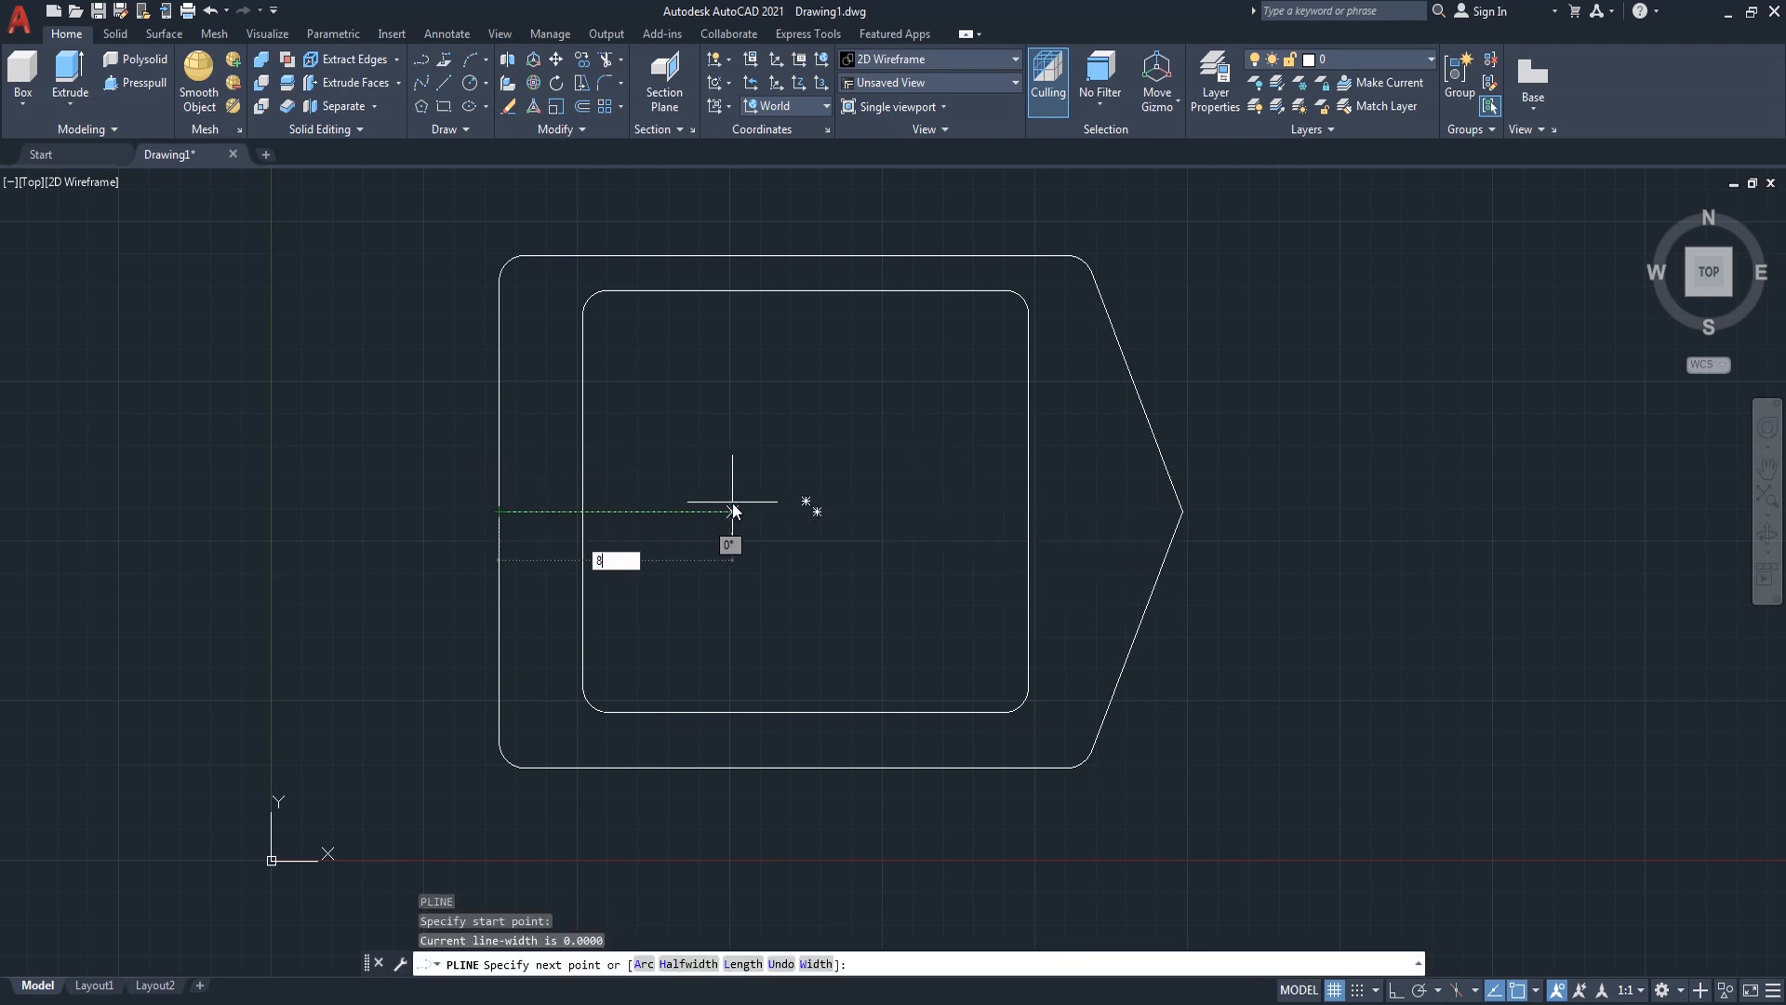
type(".5")
key("Return")
key("Return")
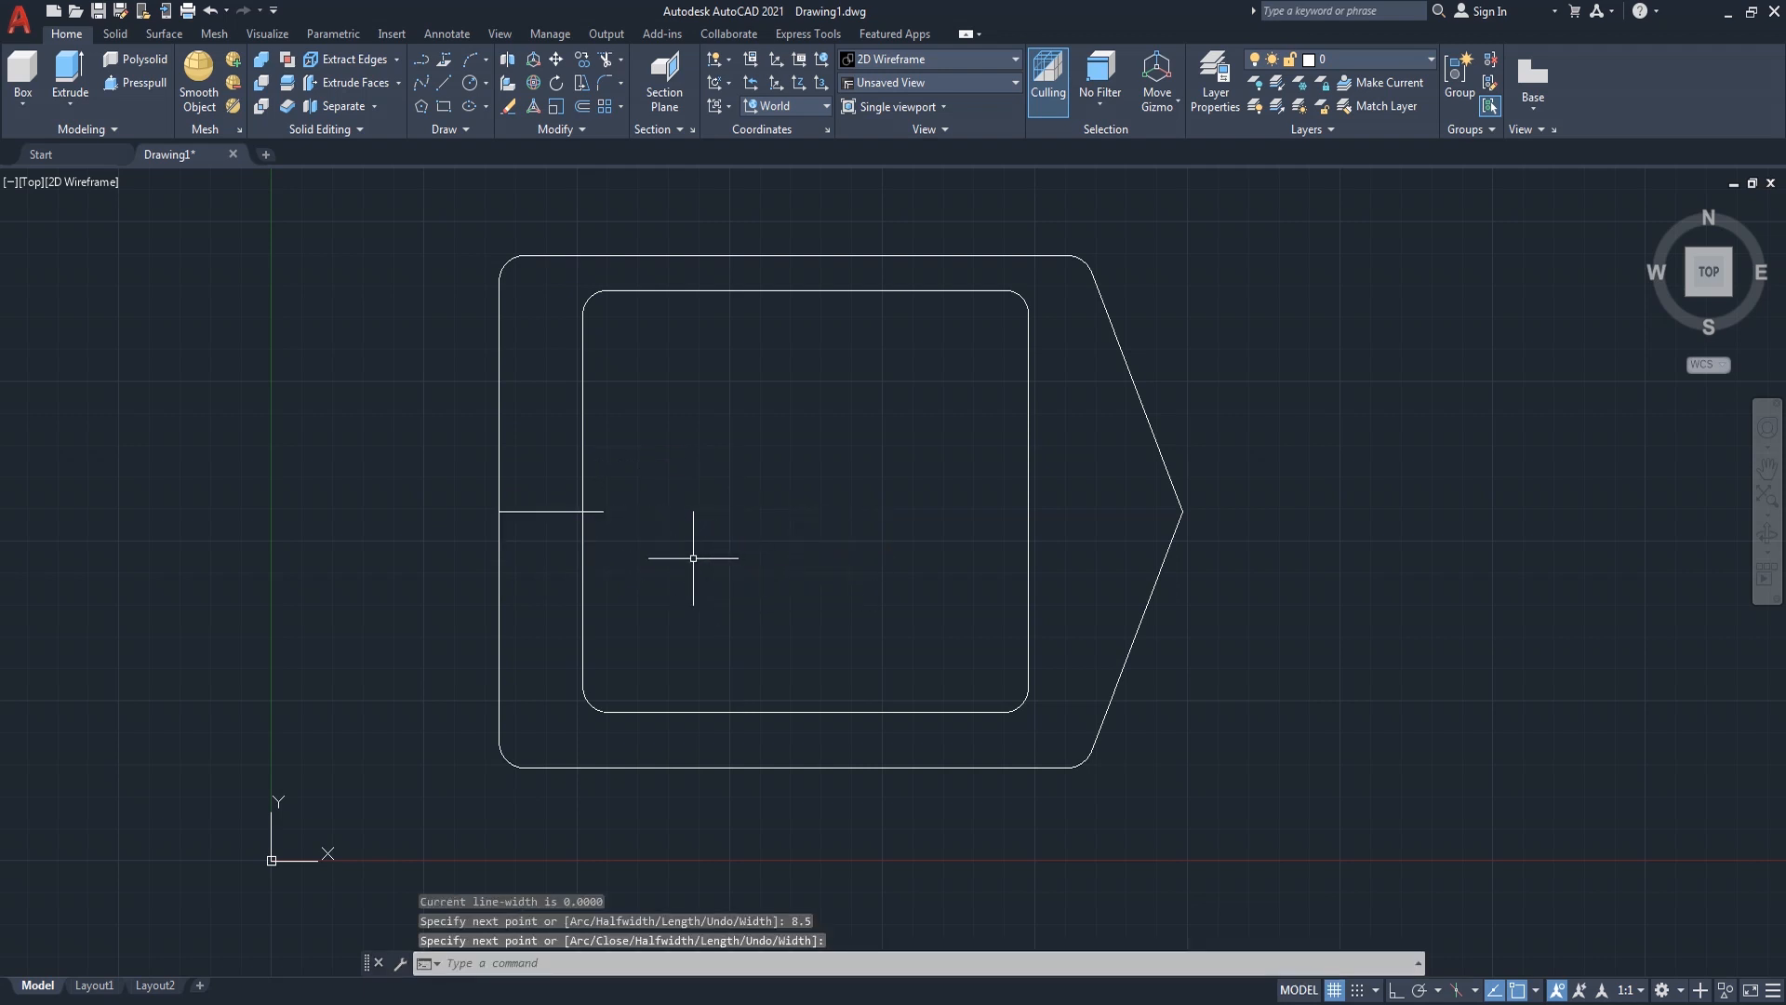
- Move the inner rounded rectangle so its left edge's midpoint sits on the free end of the short horizontal line
type("m")
key("Return")
left_click(584, 580)
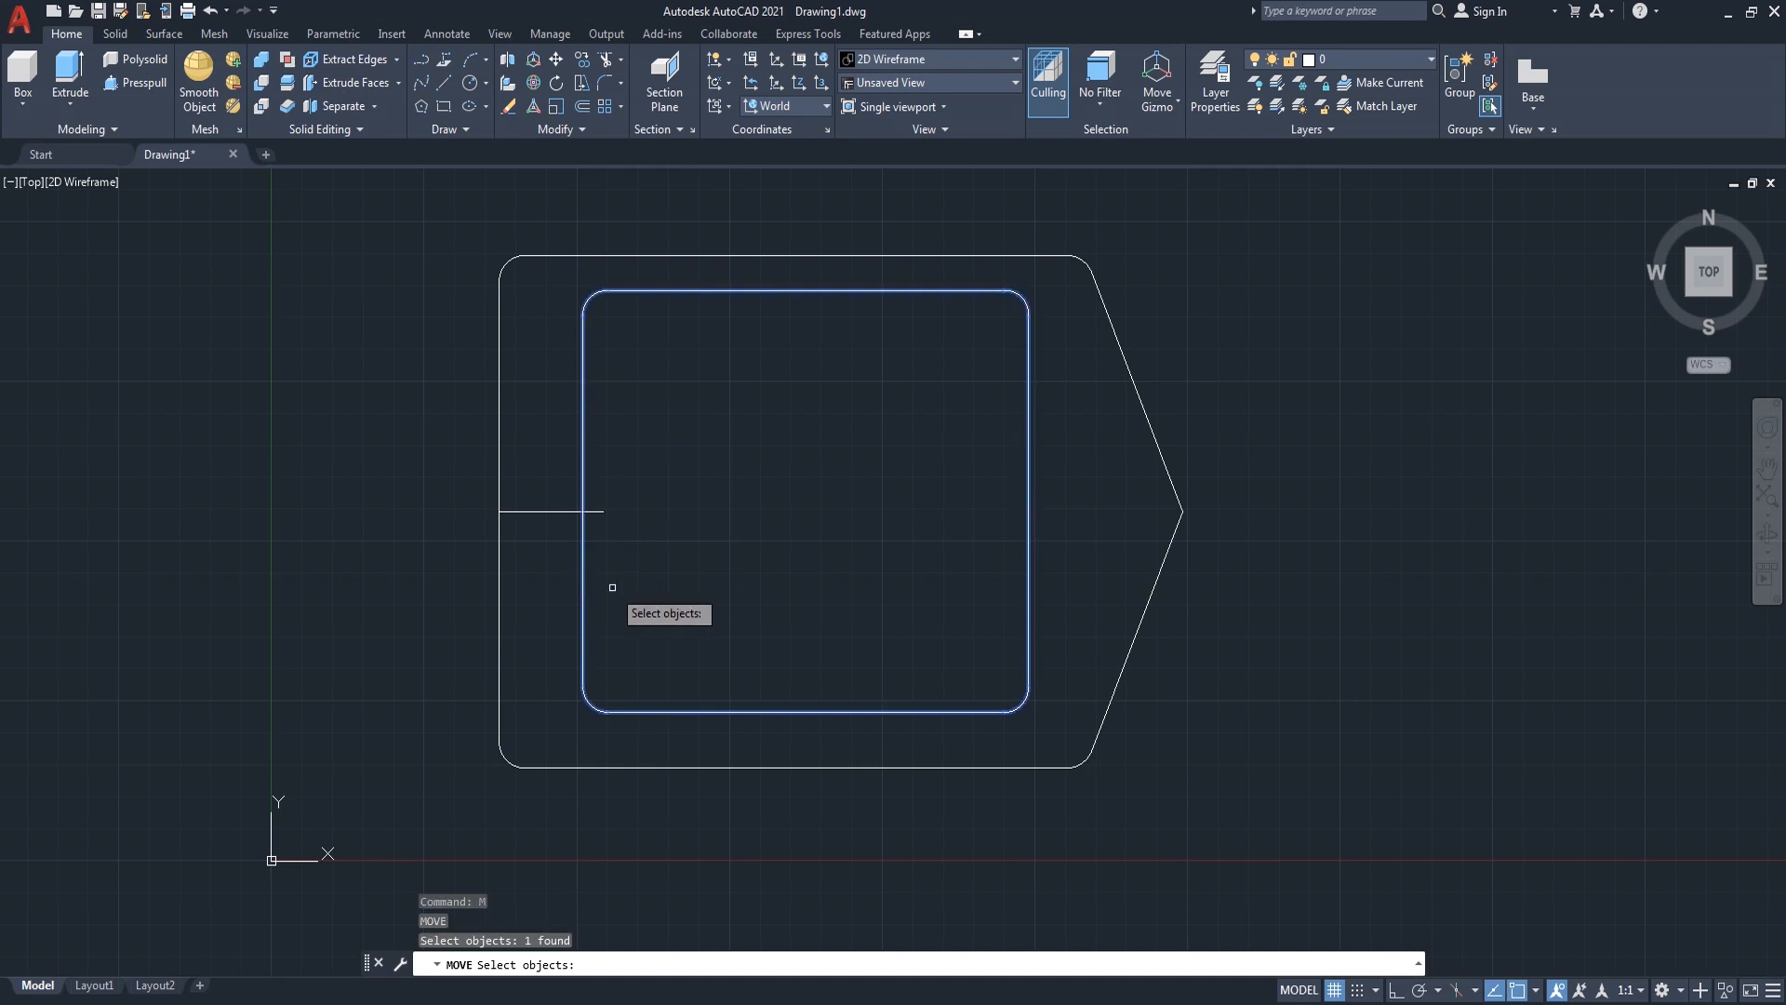
key("Return")
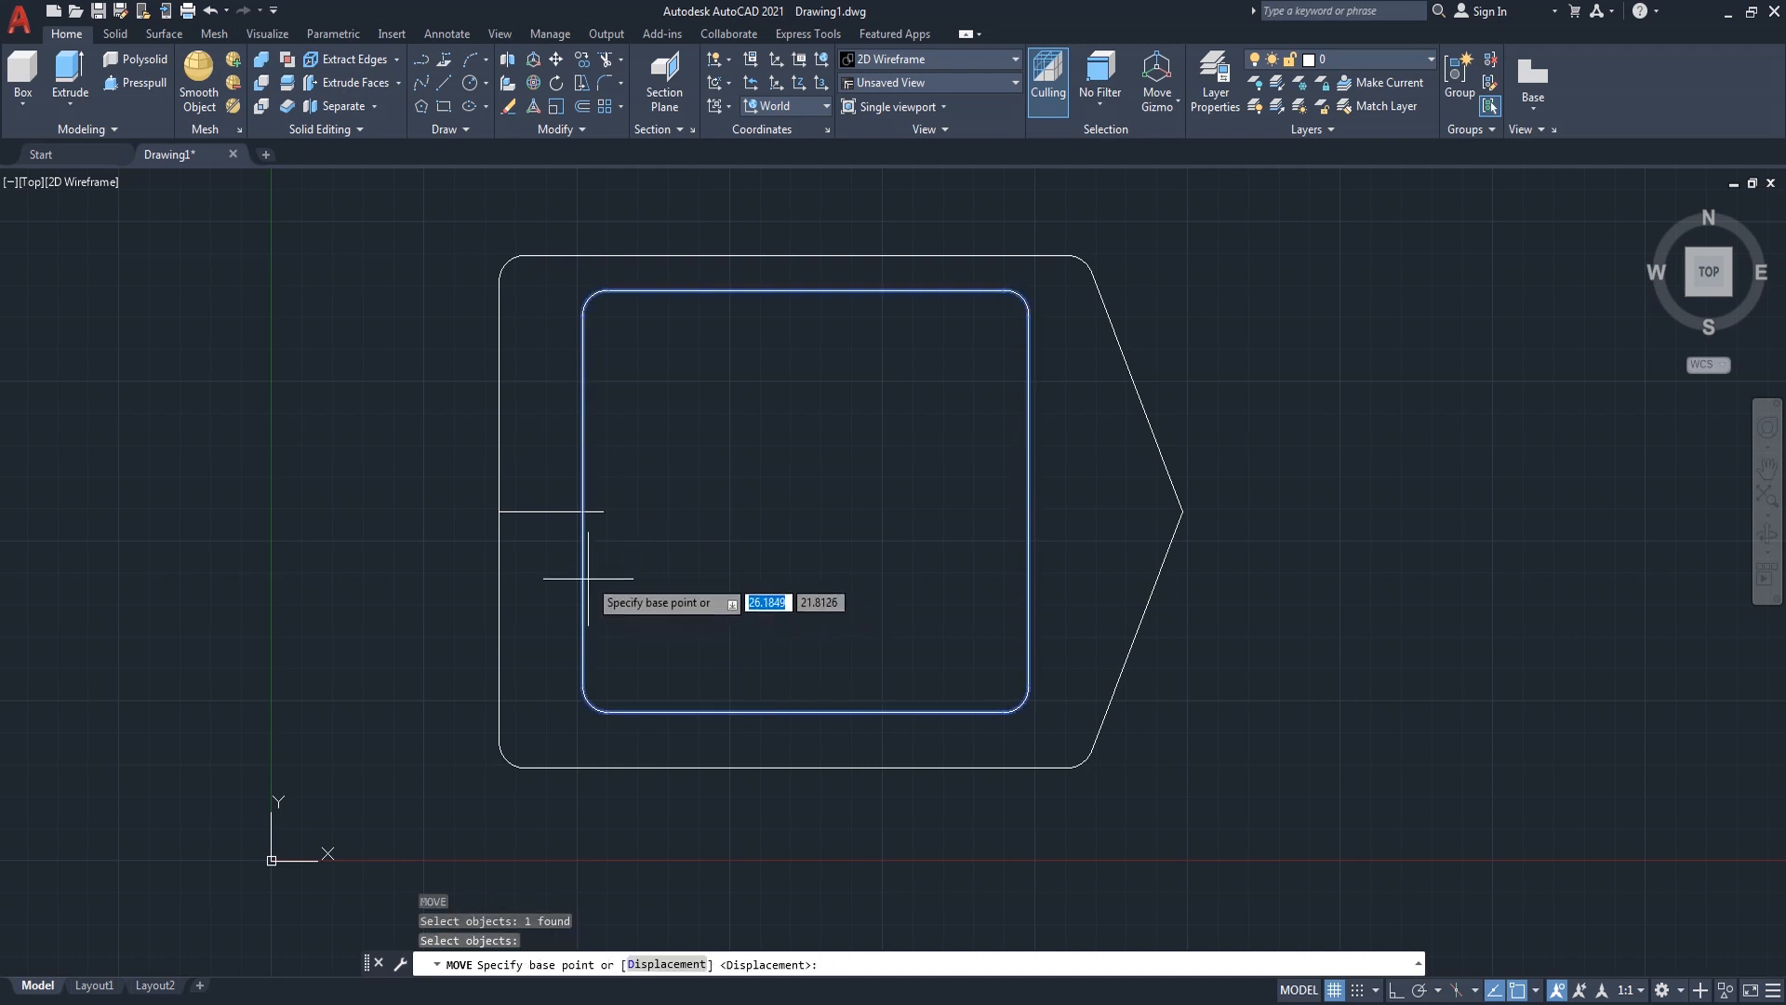
left_click(595, 501)
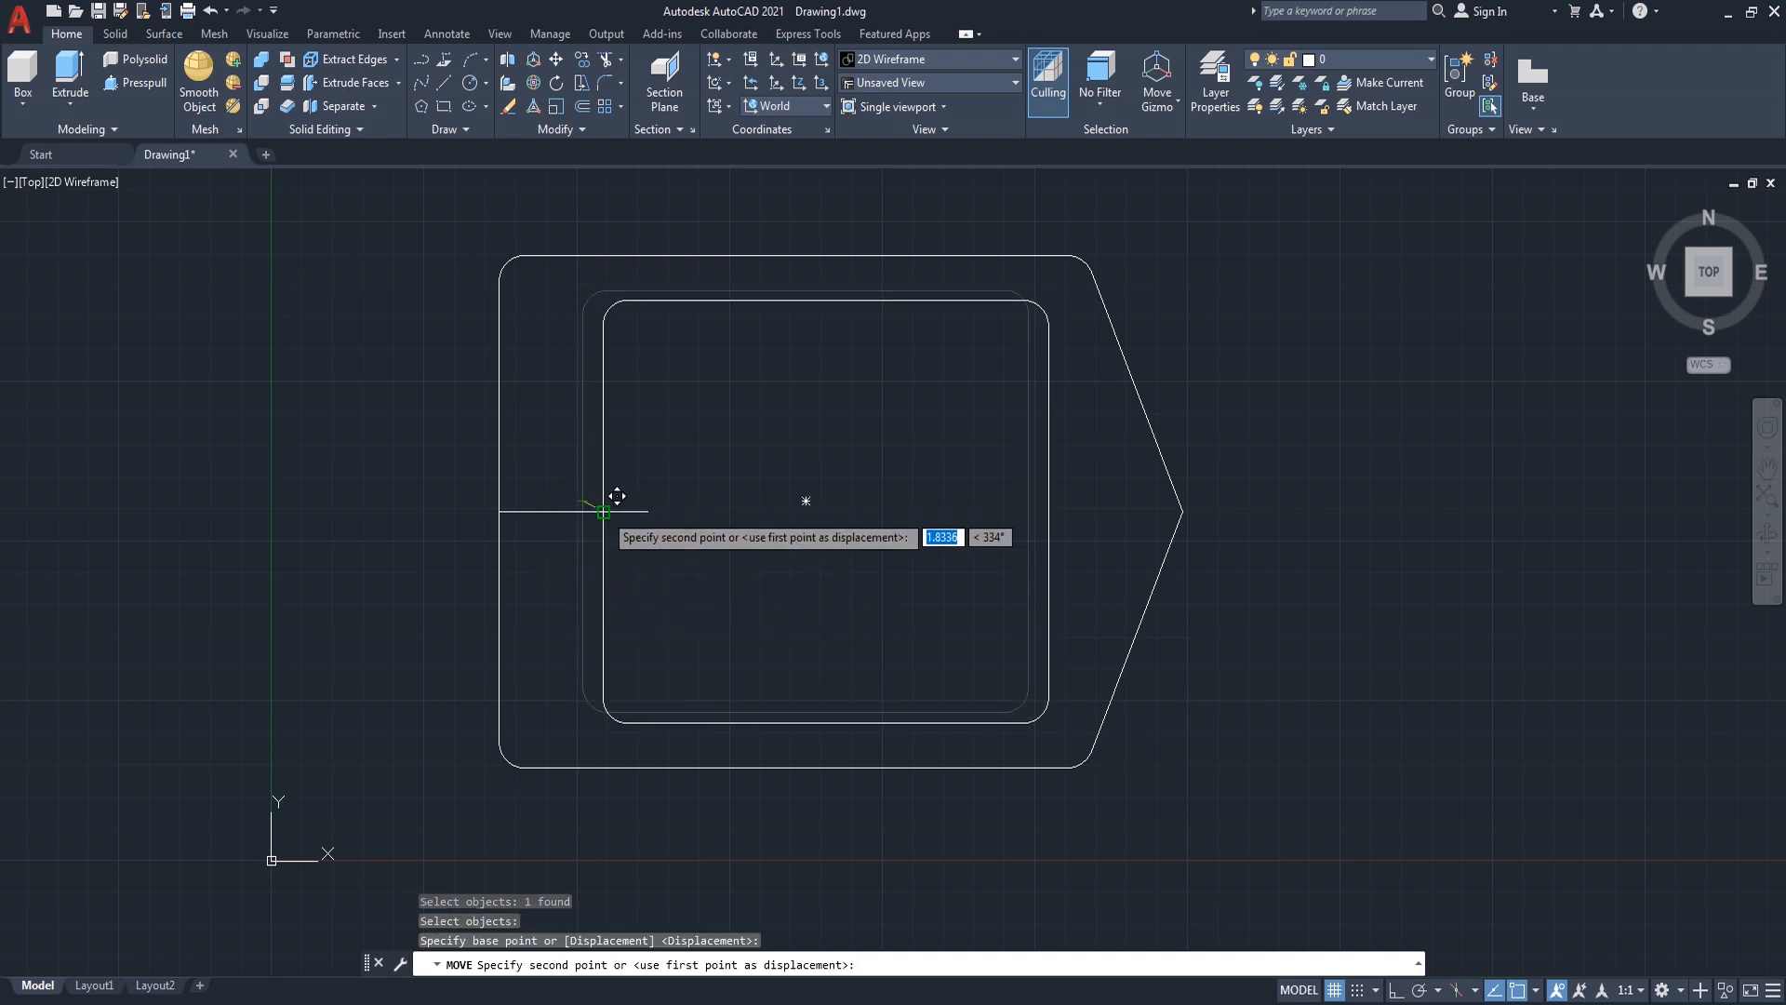
left_click(615, 510)
scroll(757, 532, "down", 2)
scroll(769, 545, "up", 2)
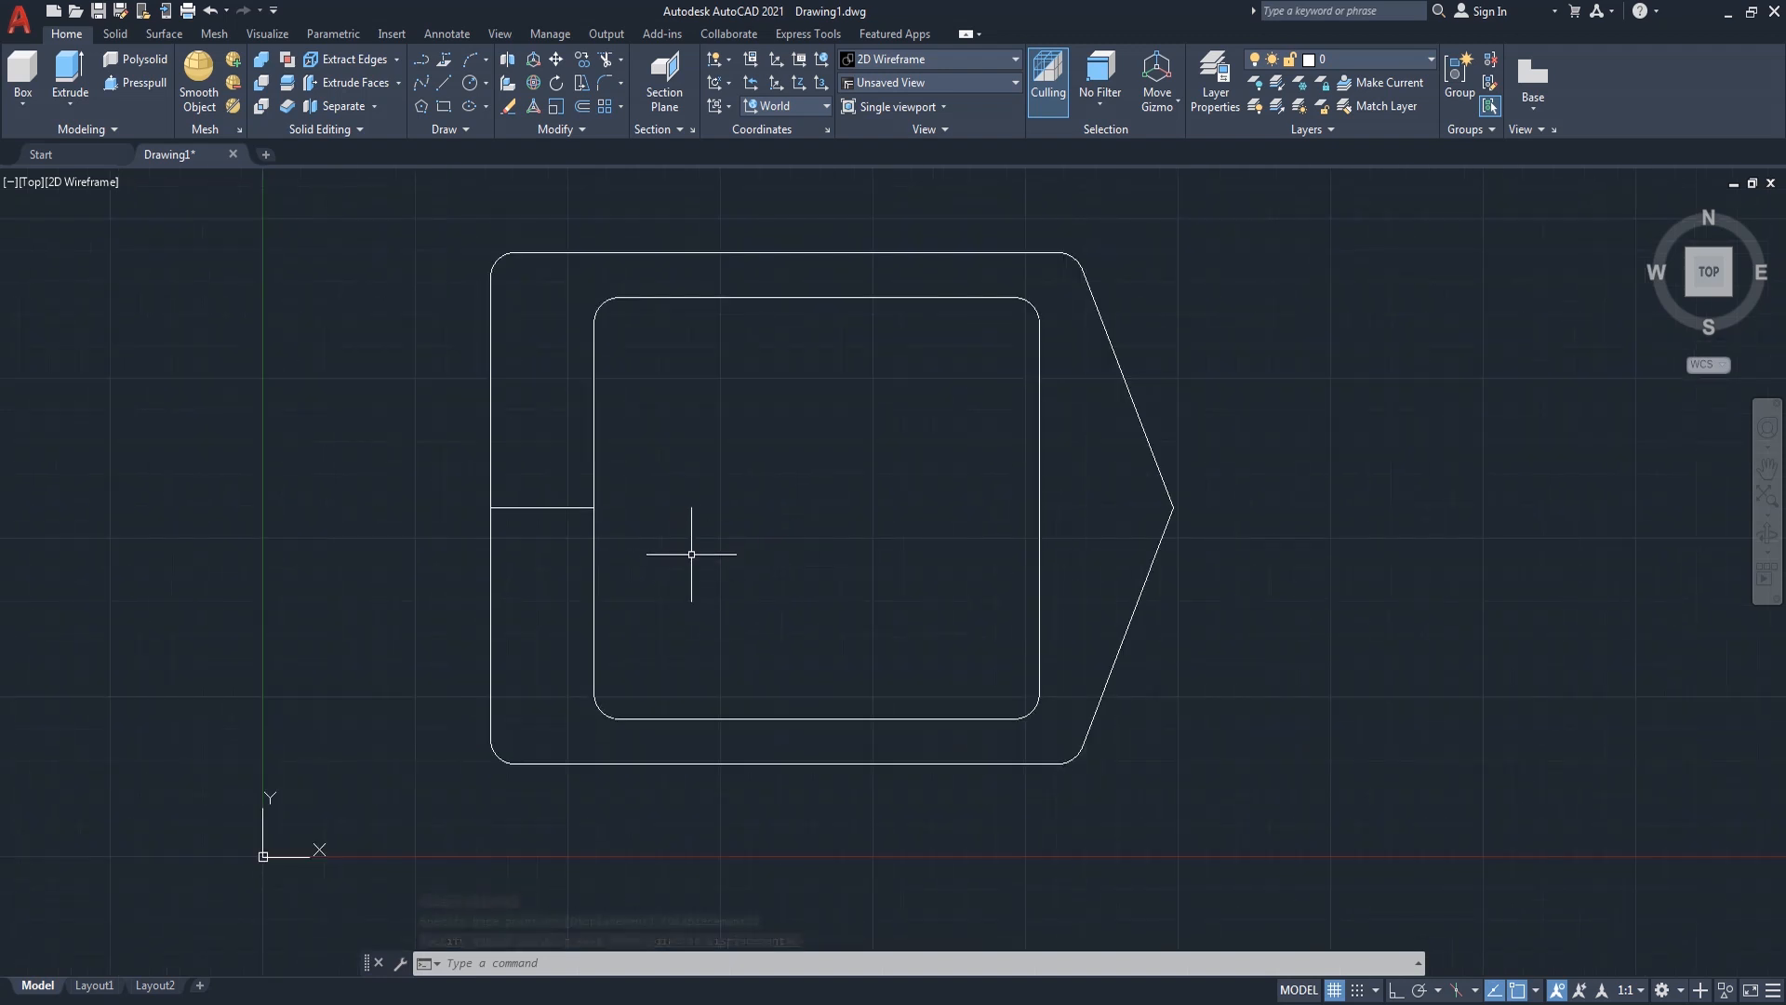
- Draw a circle of diameter 4 centred on the arc center of the outline's upper-left fillet
type("c")
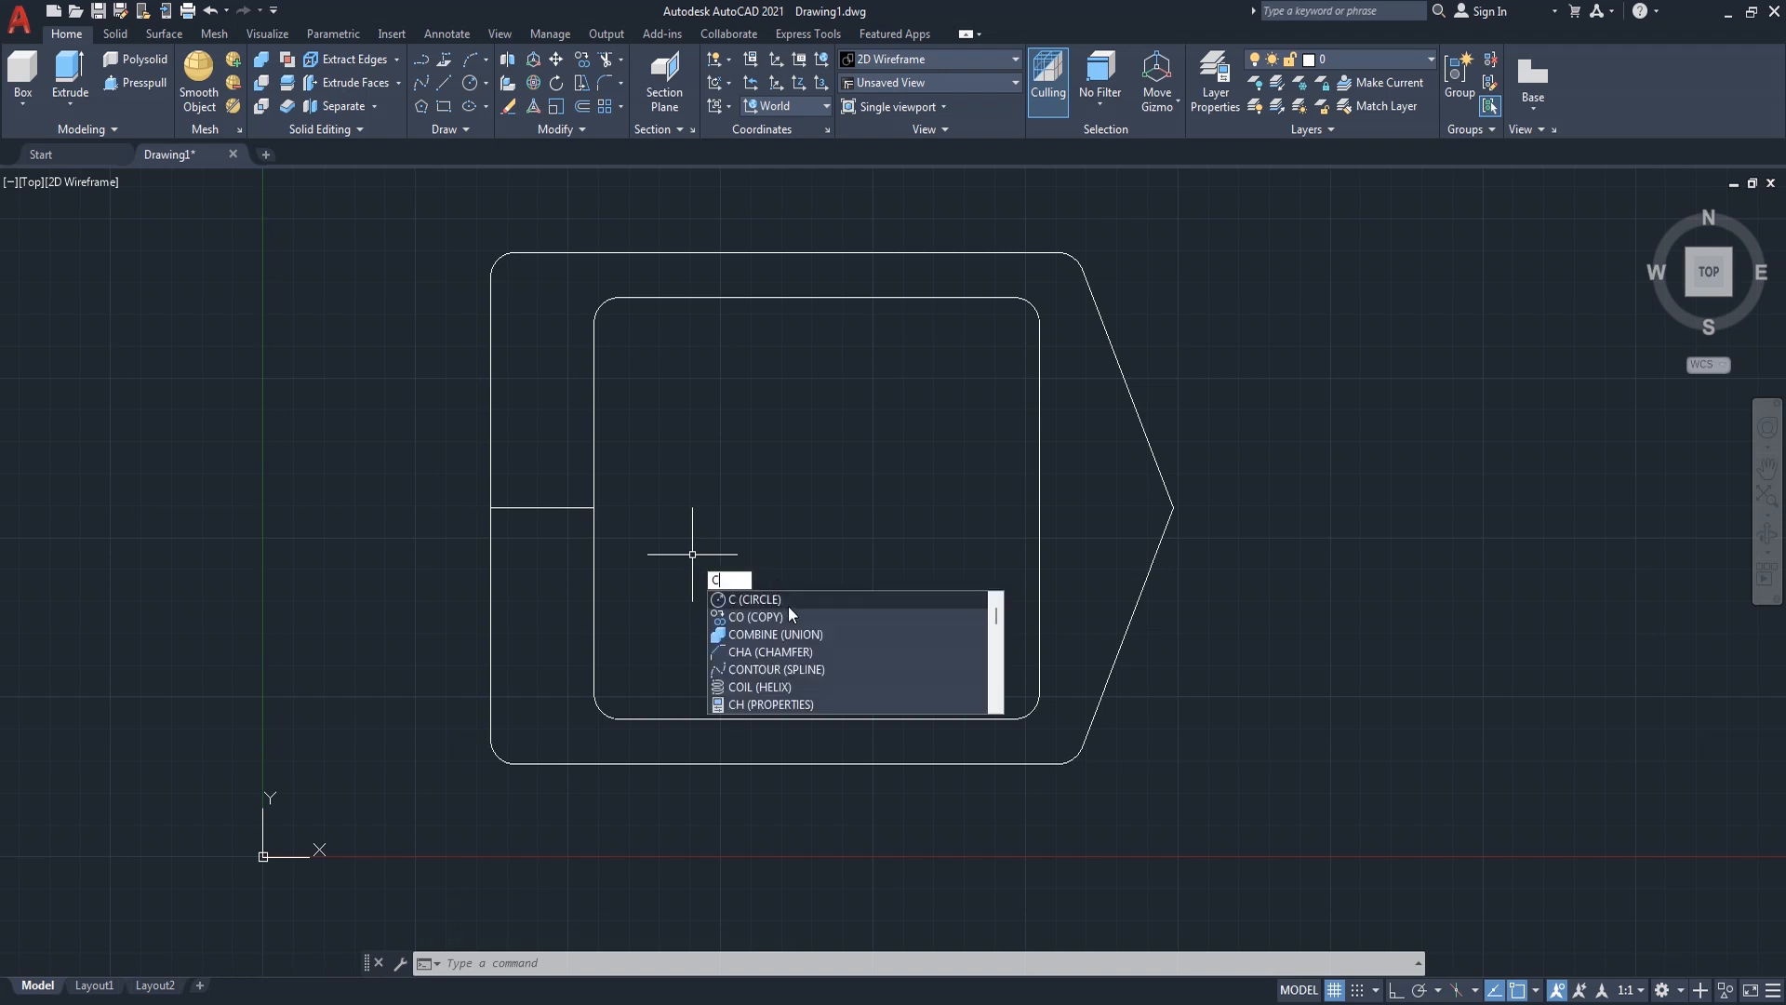
left_click(788, 604)
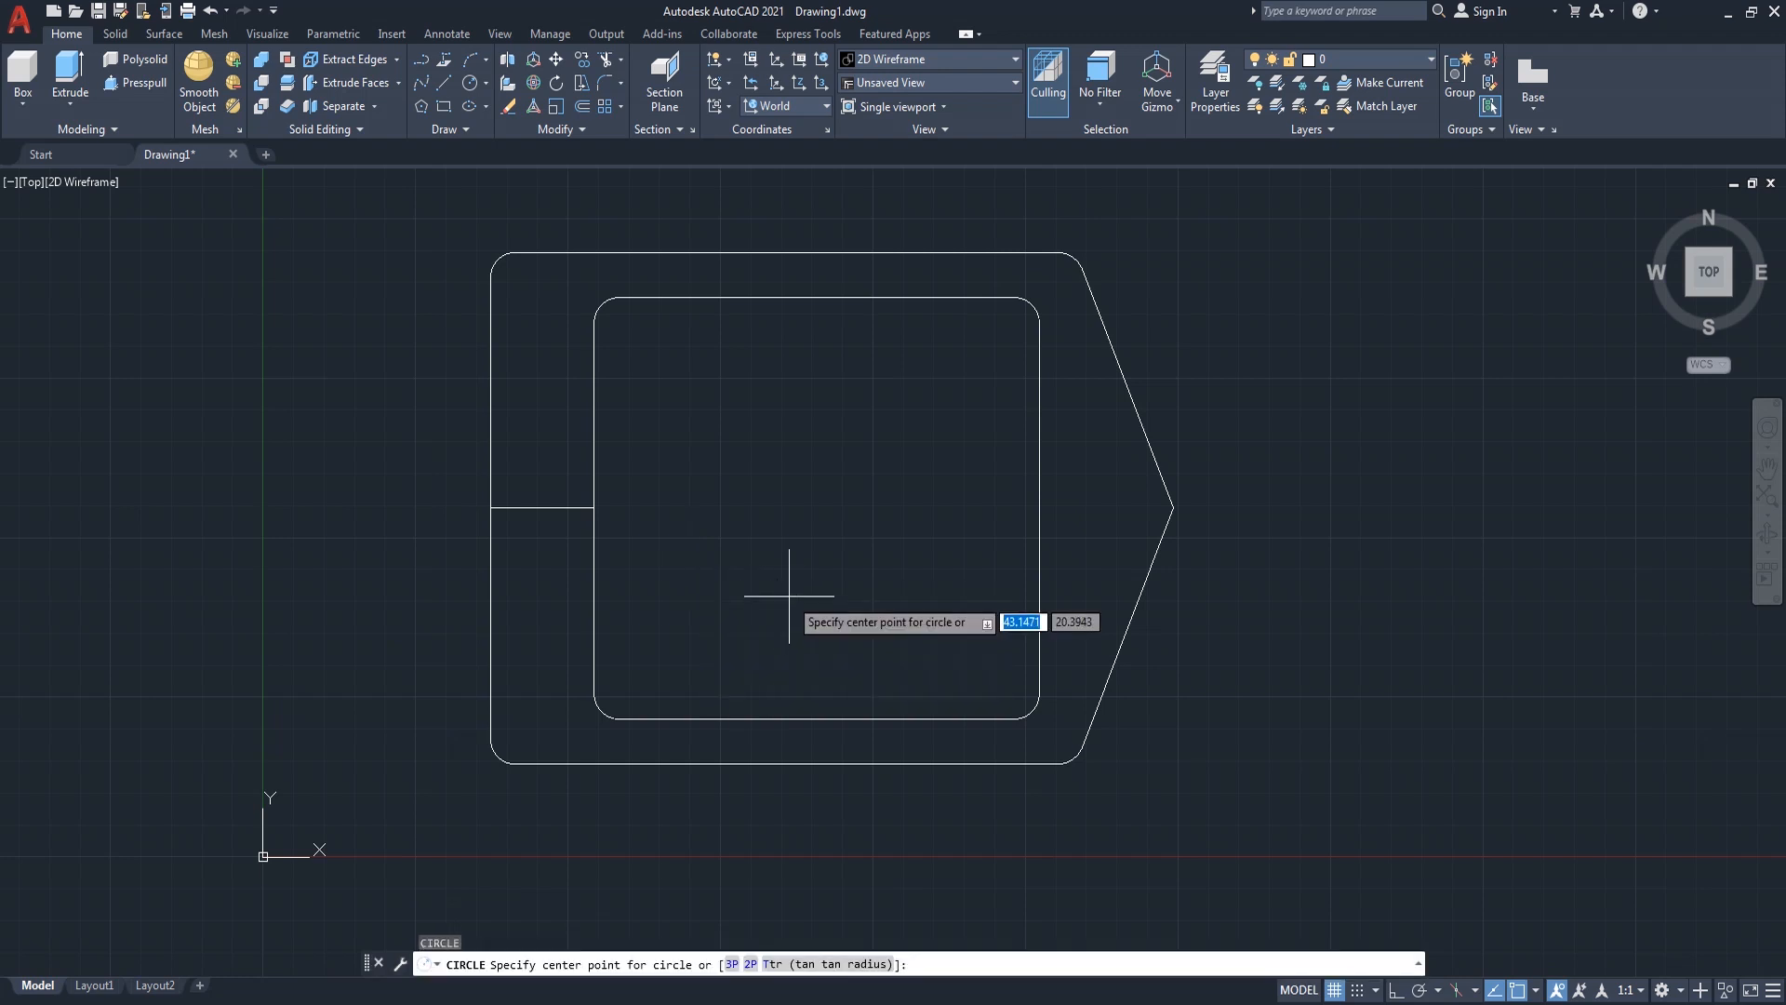
left_click(515, 278)
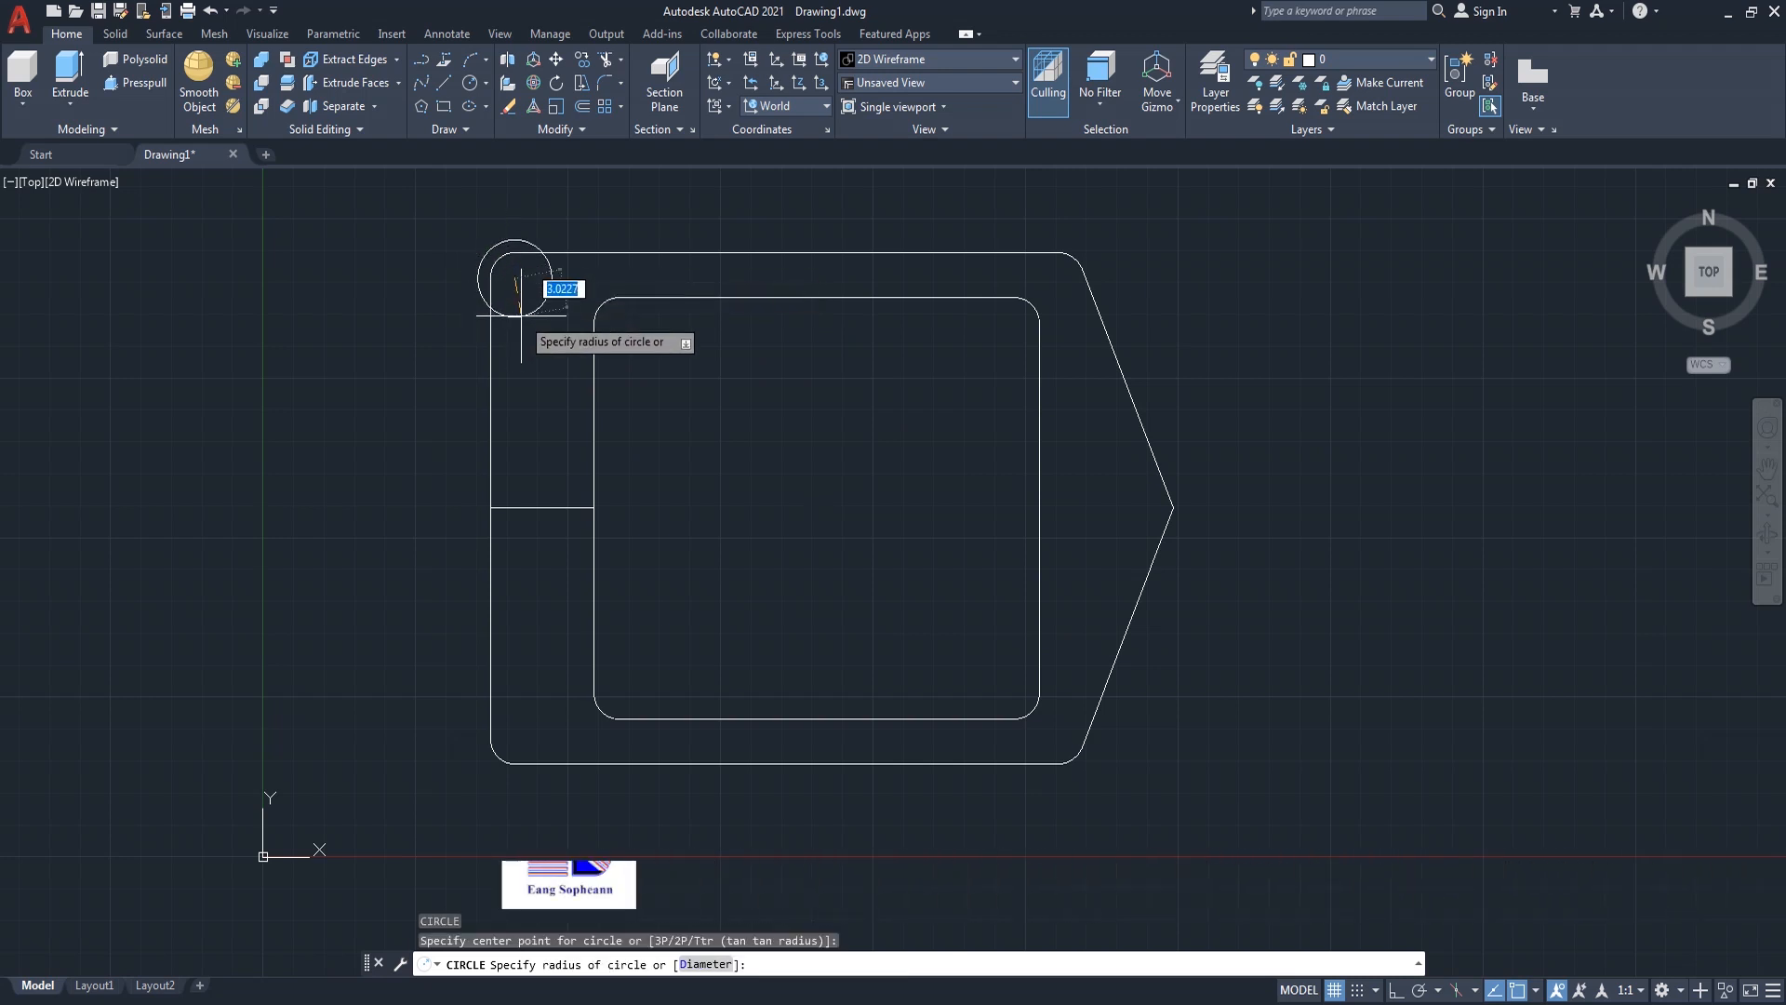
type("d")
key("Return")
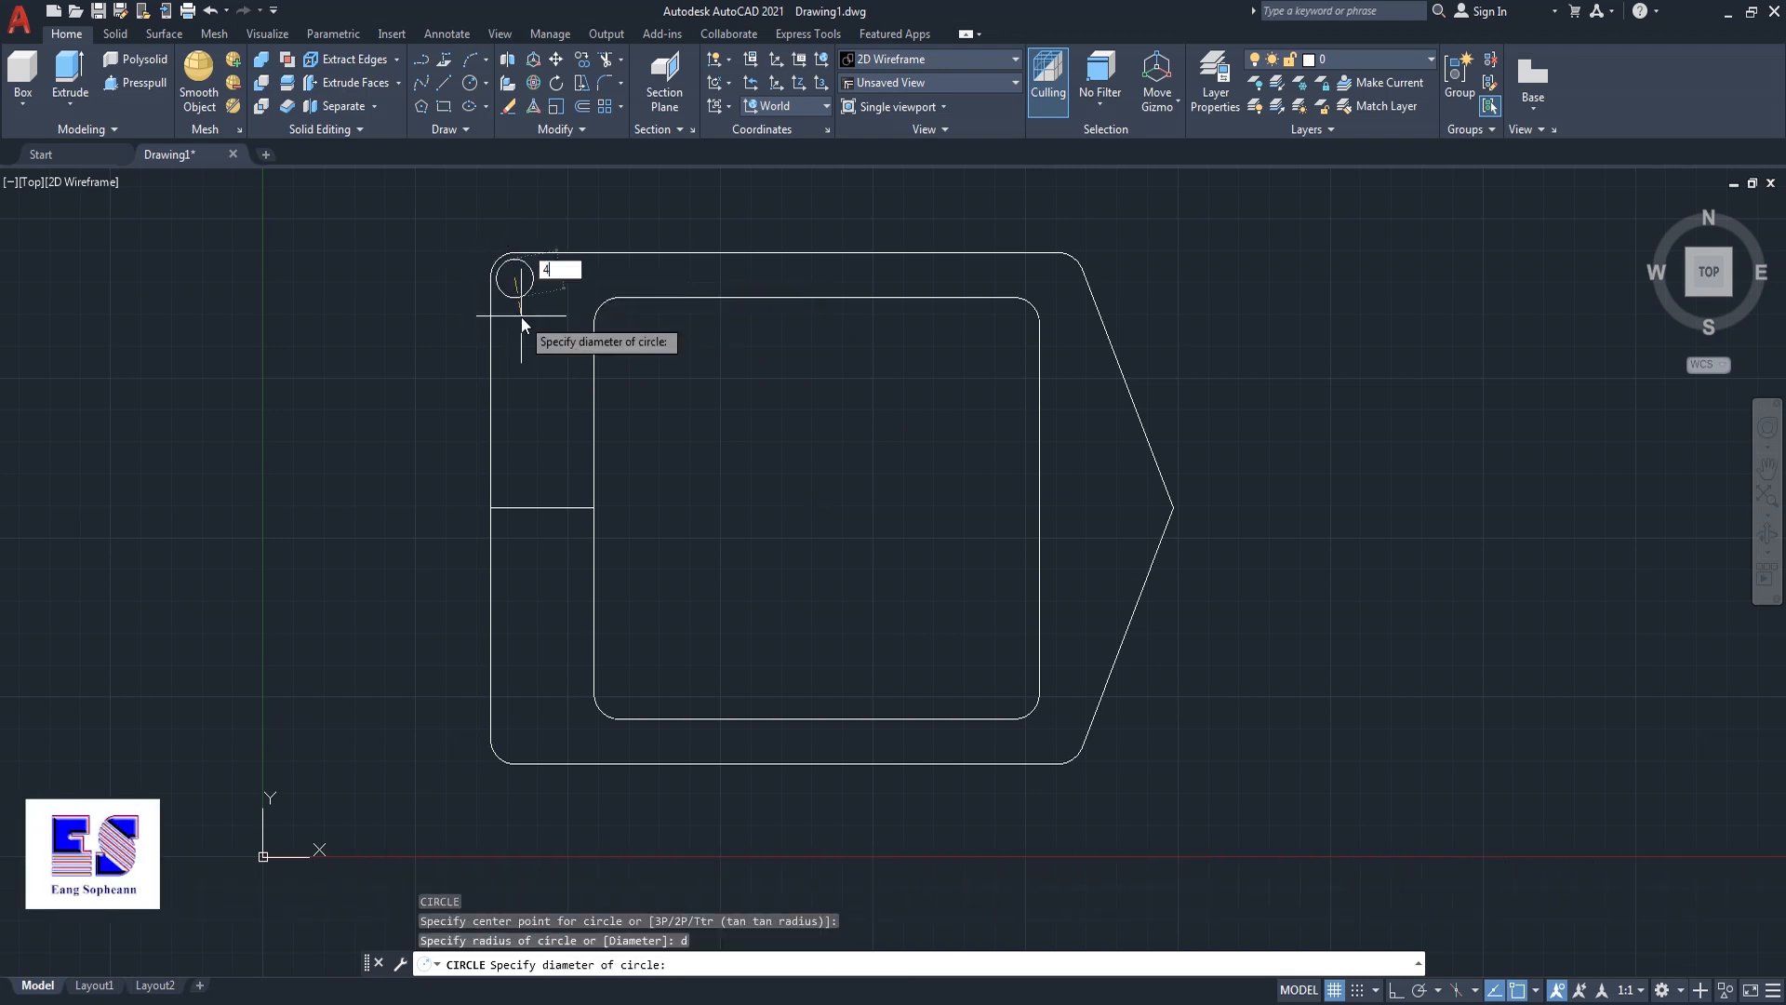
type("4")
key("Return")
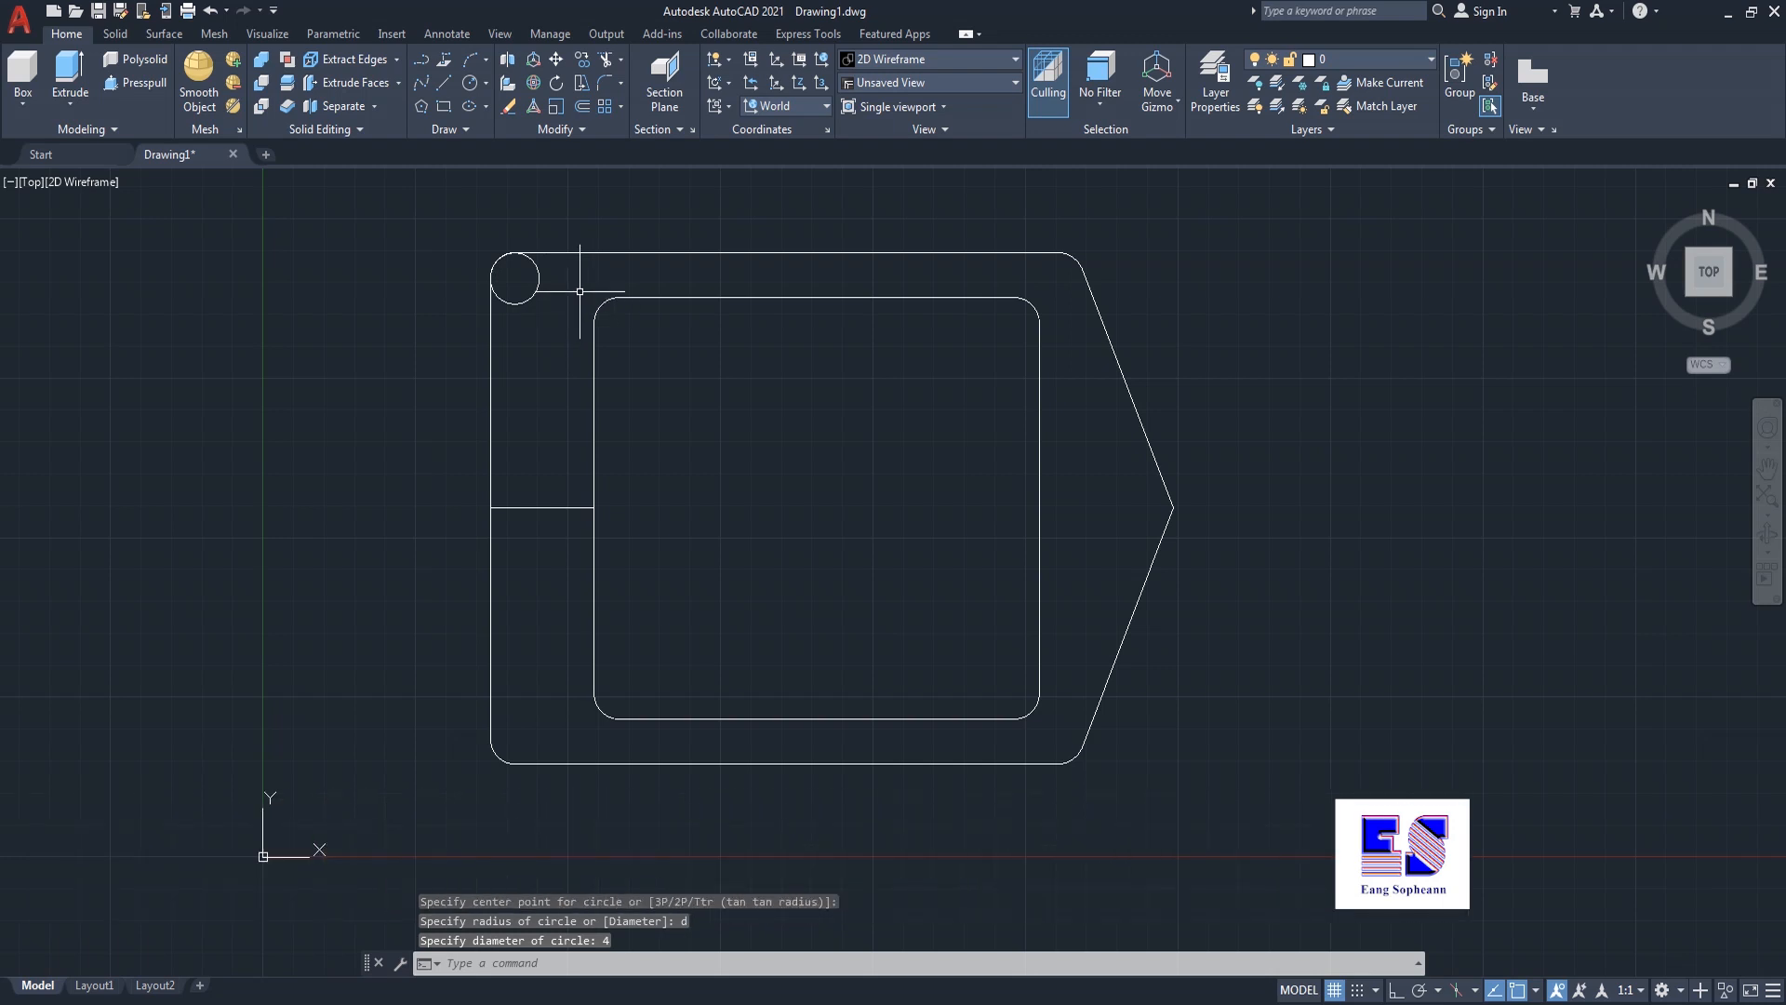
- Turn on Ortho mode and move the circle 1 unit to the right, away from the outline's left edge
key("F8")
type("m")
key("Return")
left_click(538, 291)
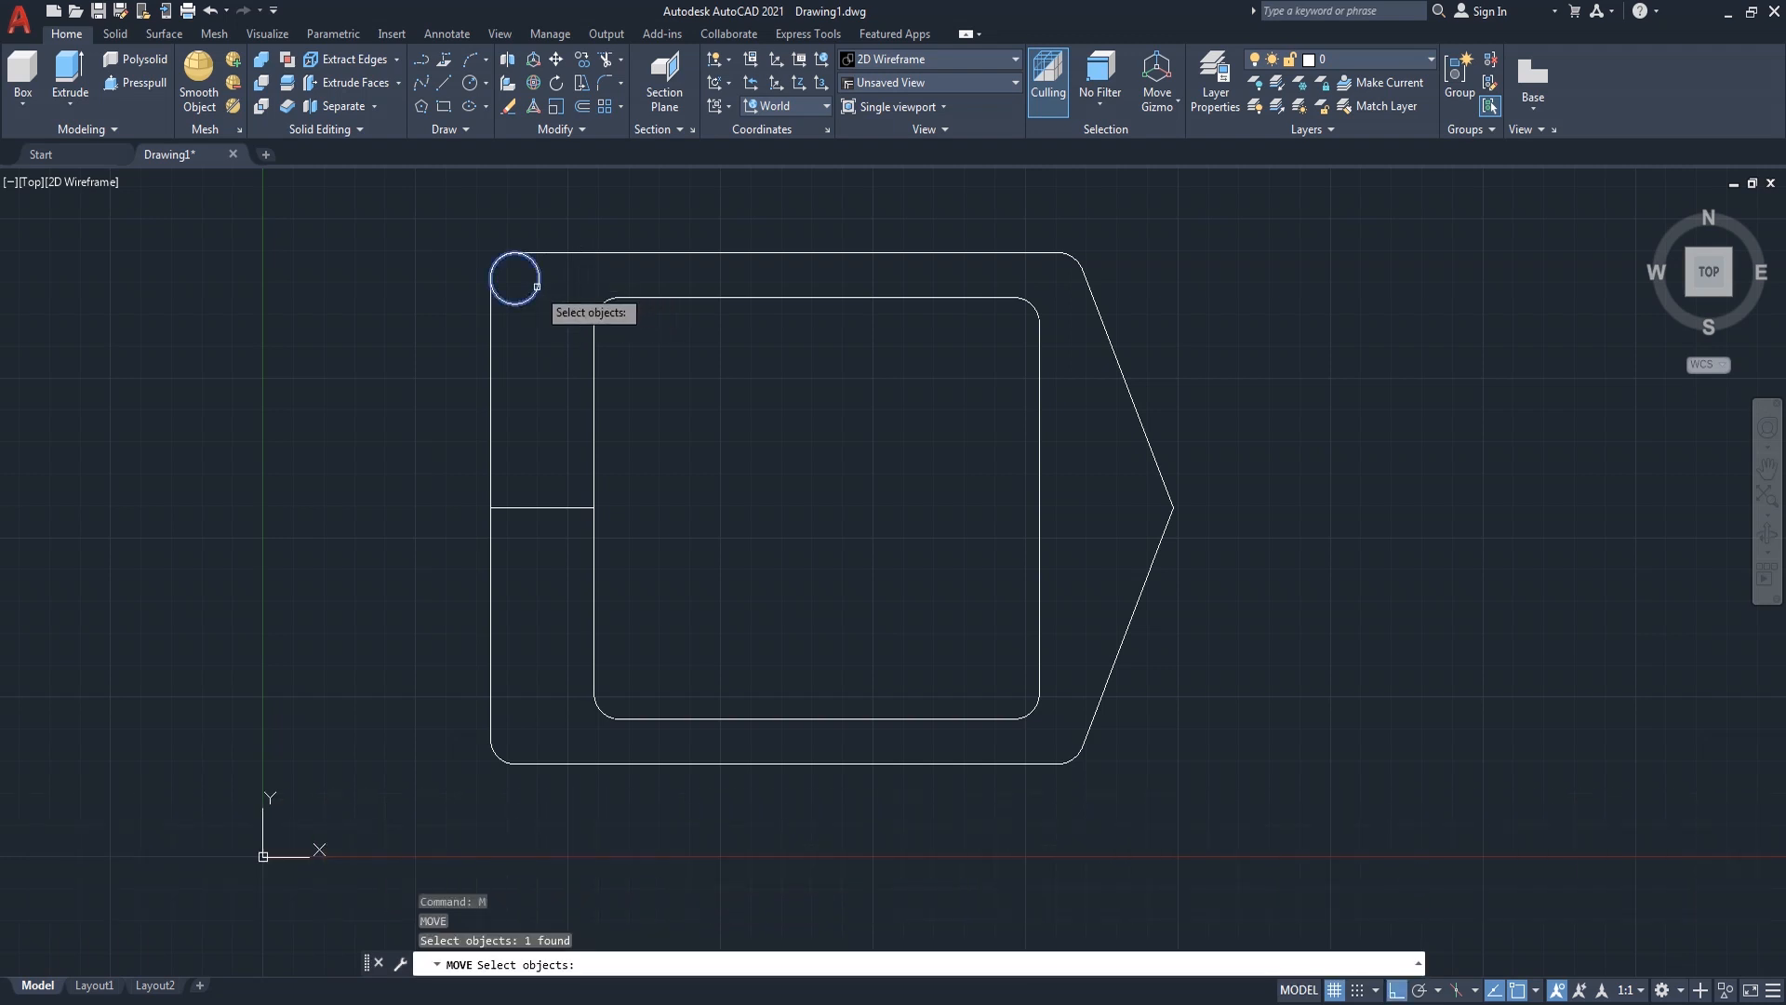
key("Return")
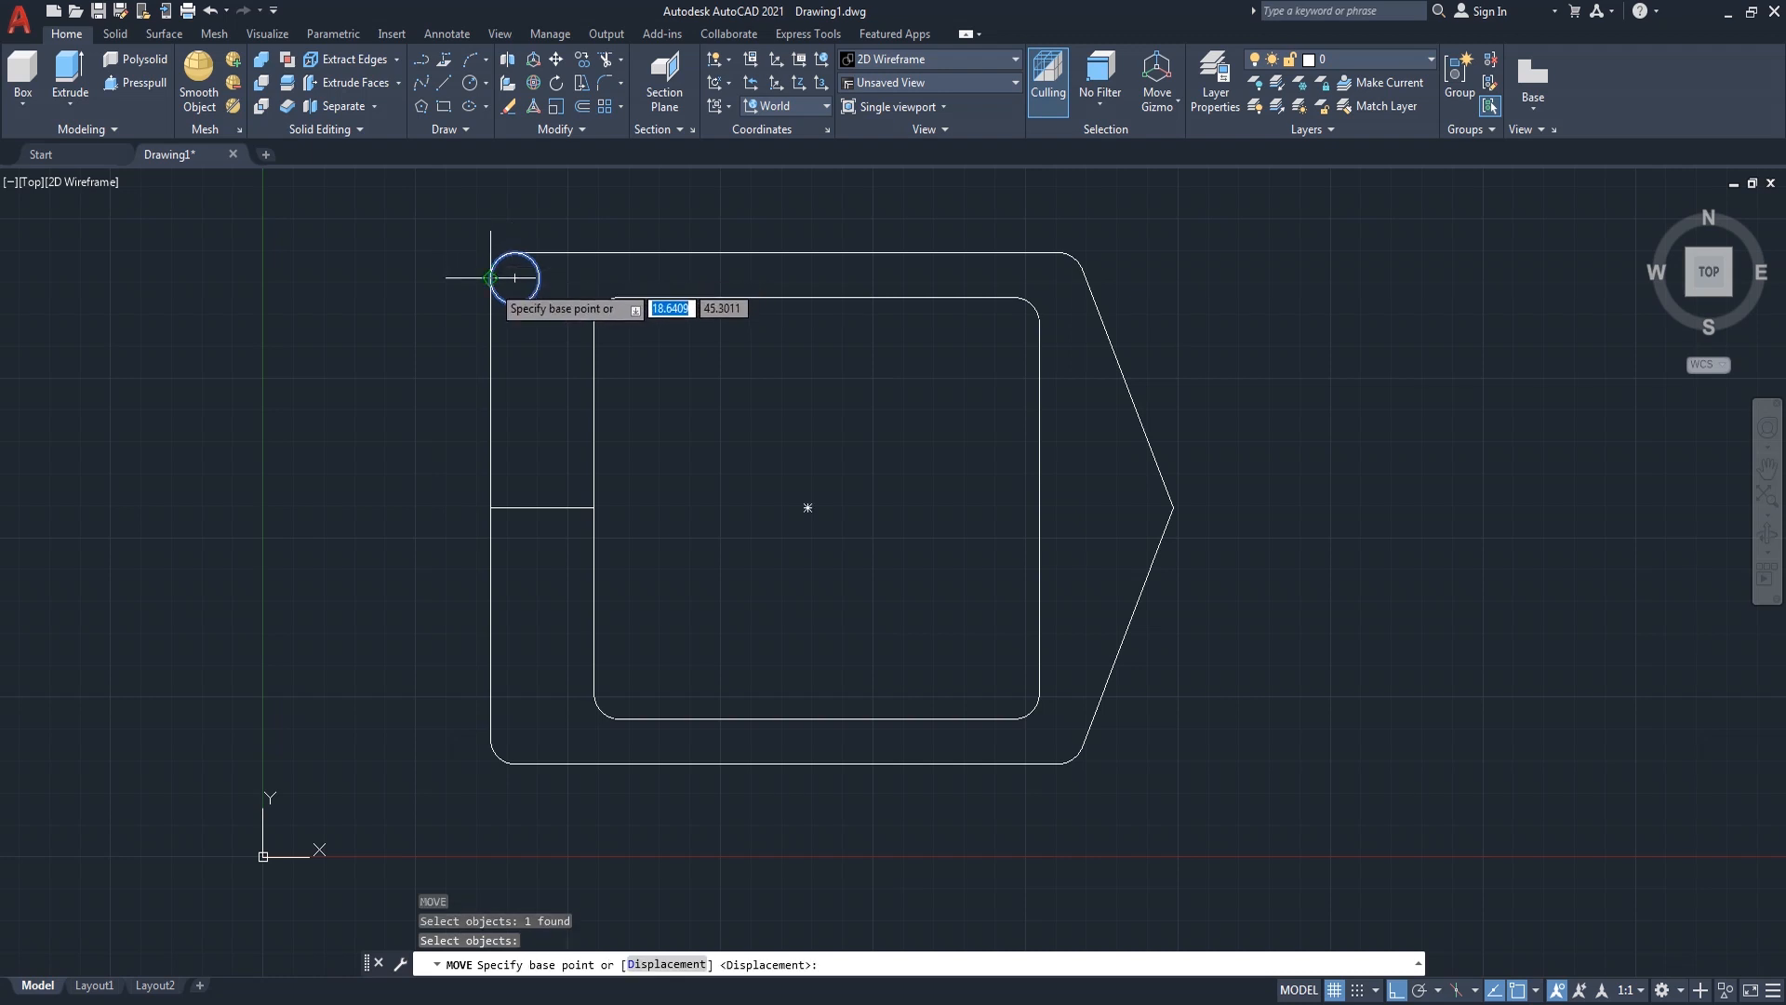
left_click(490, 277)
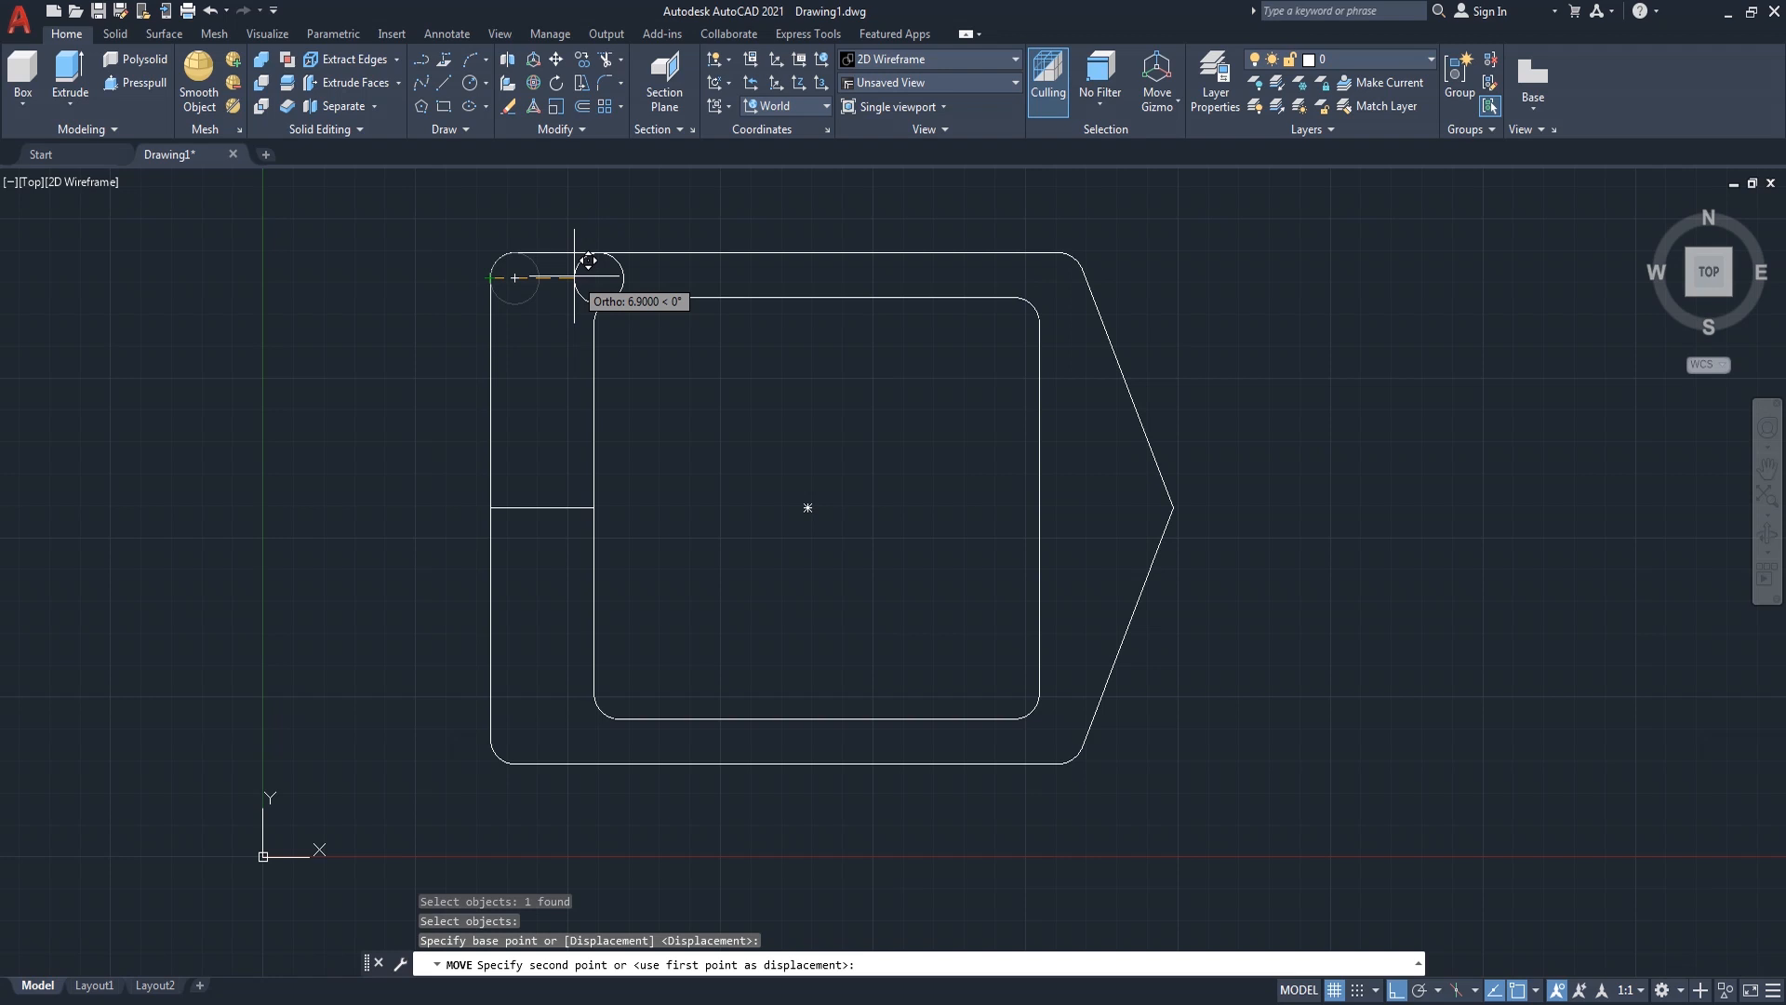
type("1")
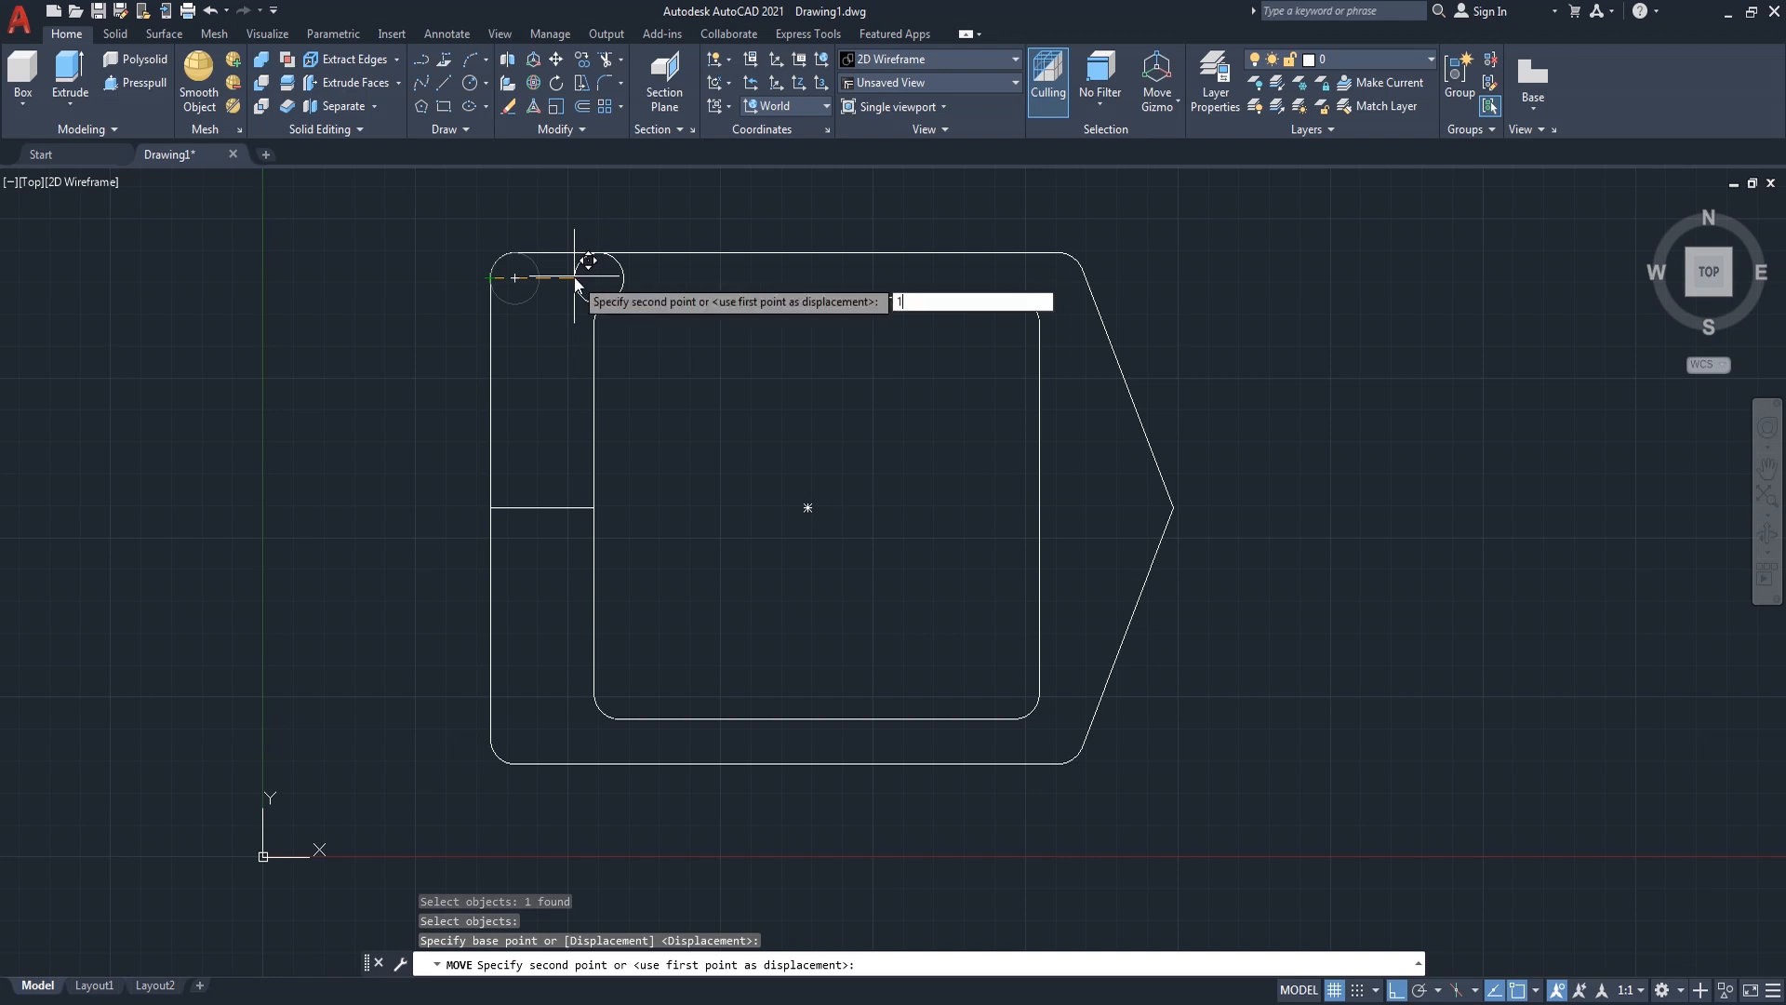
key("Return")
- Move the same circle 2 units straight down from the outline's top edge
right_click(587, 209)
left_click(614, 220)
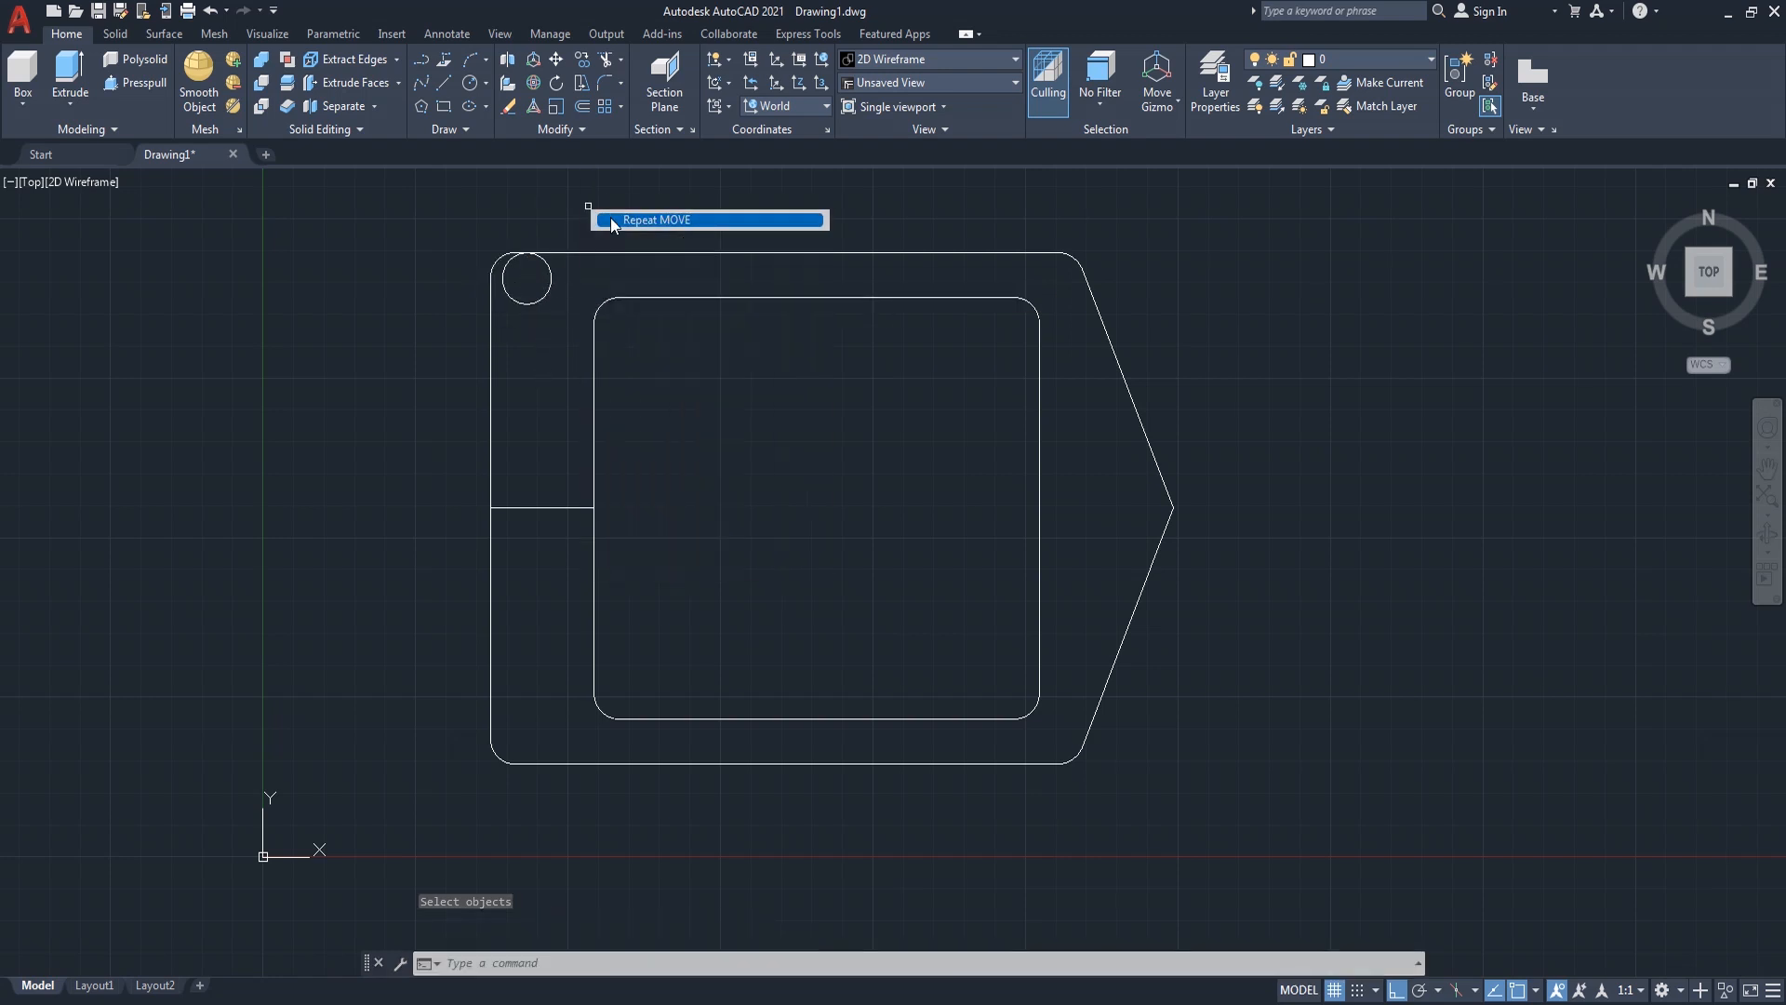
left_click(541, 300)
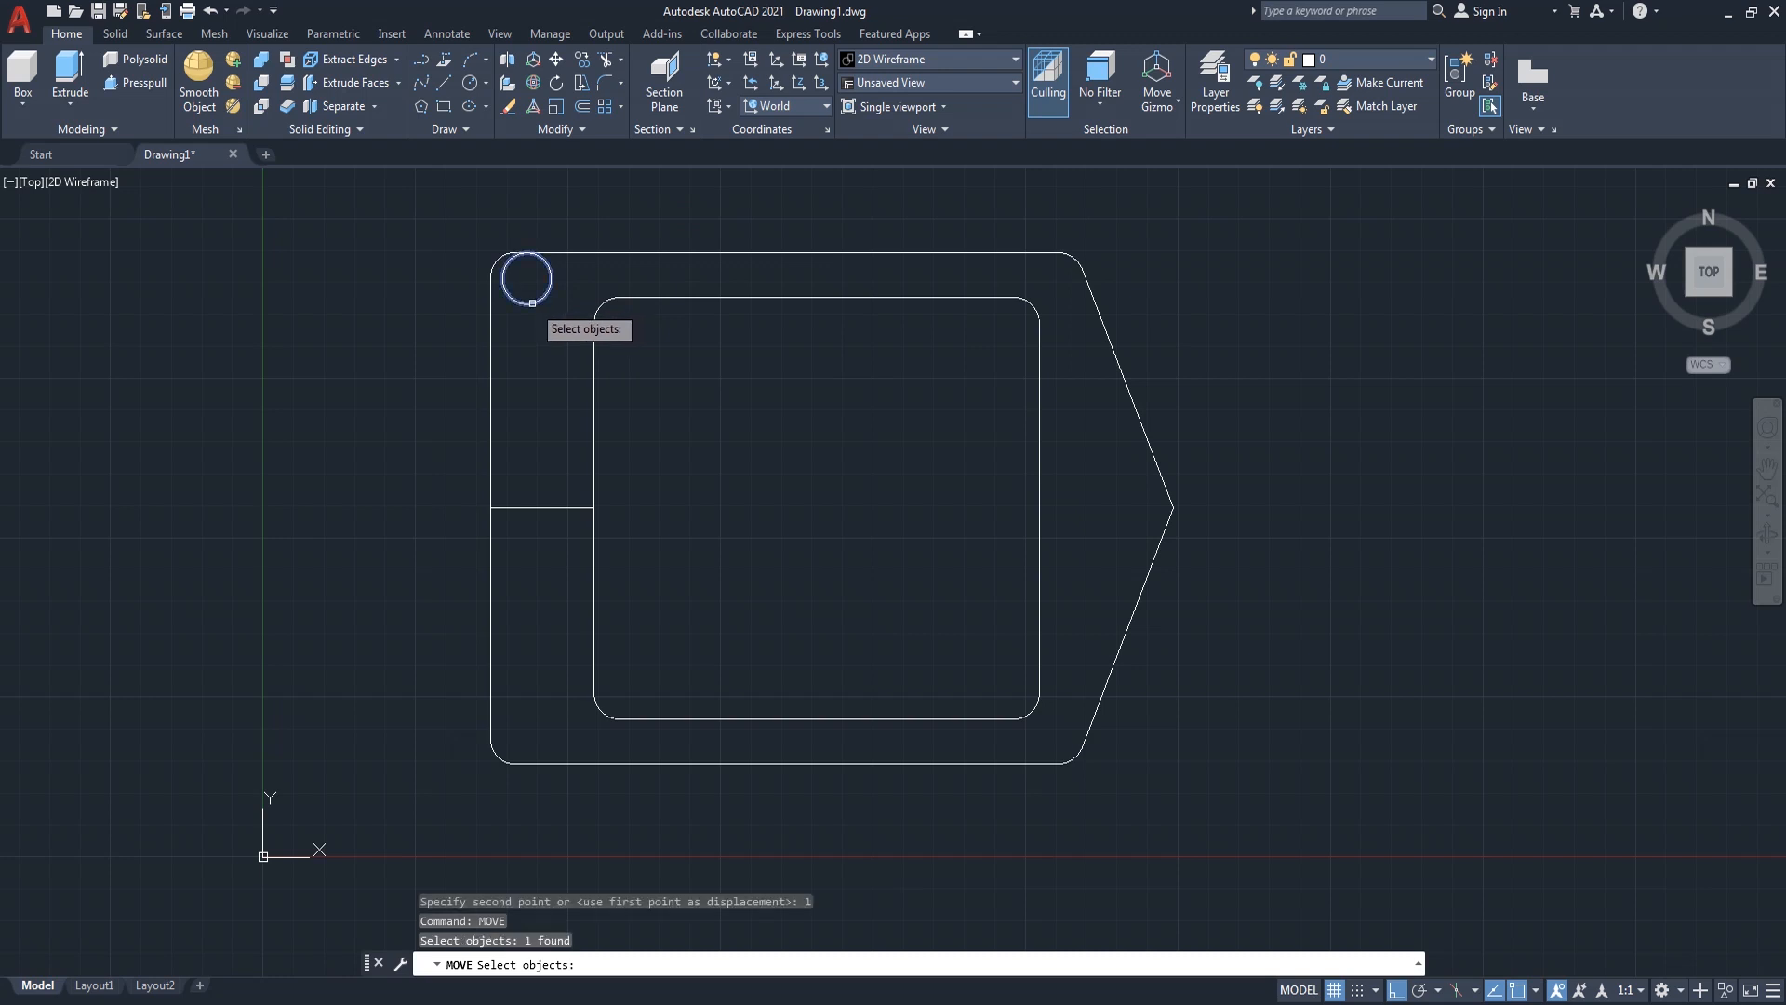
key("Return")
left_click(527, 252)
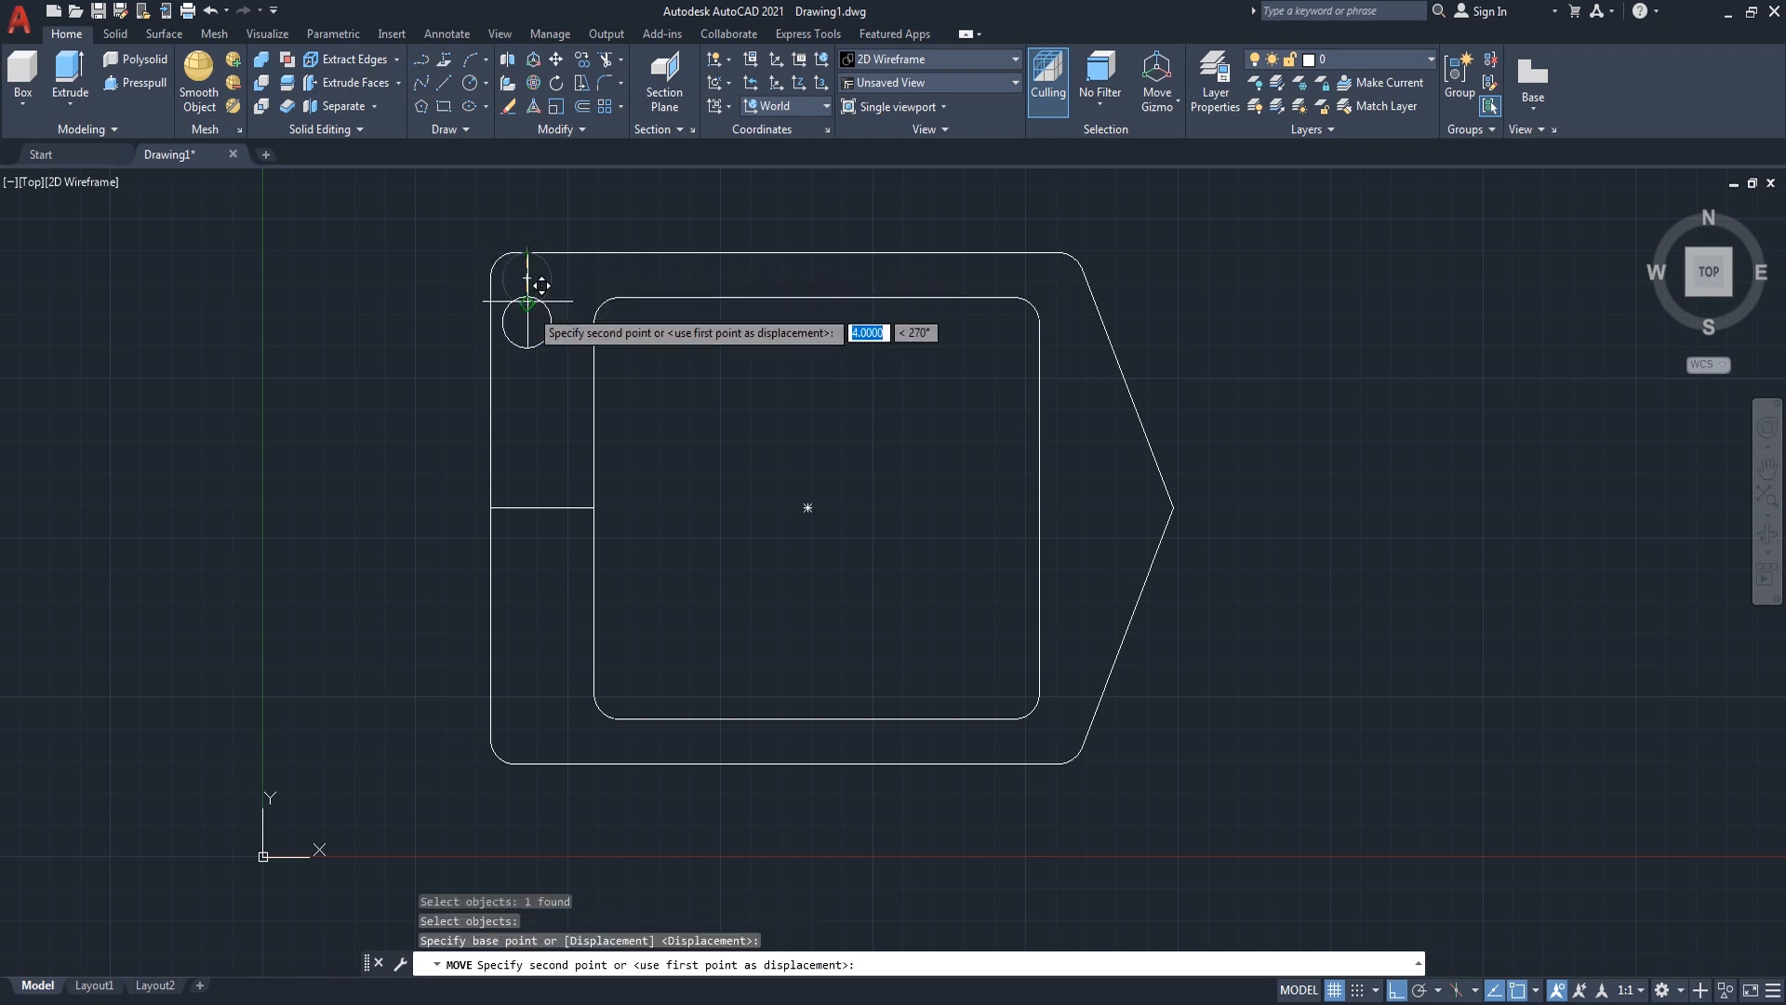
type("2")
key("Return")
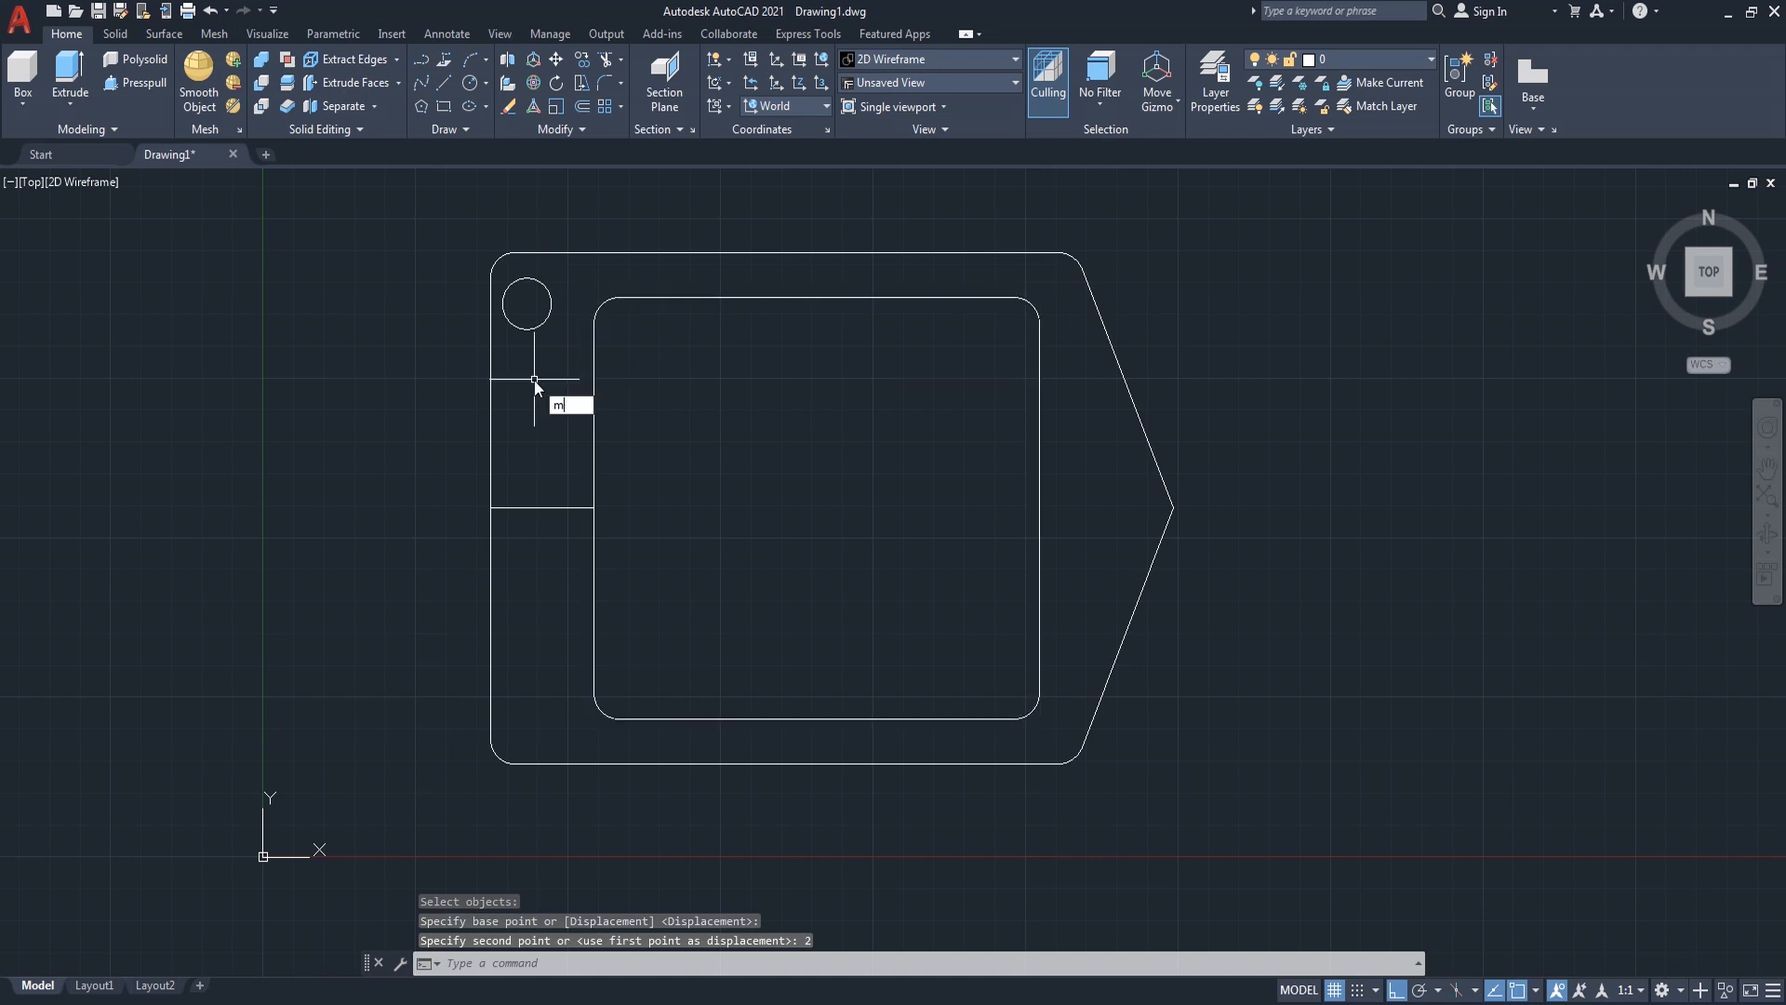
- Mirror the upper-left circle about the short horizontal line, keeping the original circle
type("mi")
key("Return")
left_click(537, 332)
key("Return")
left_click(499, 508)
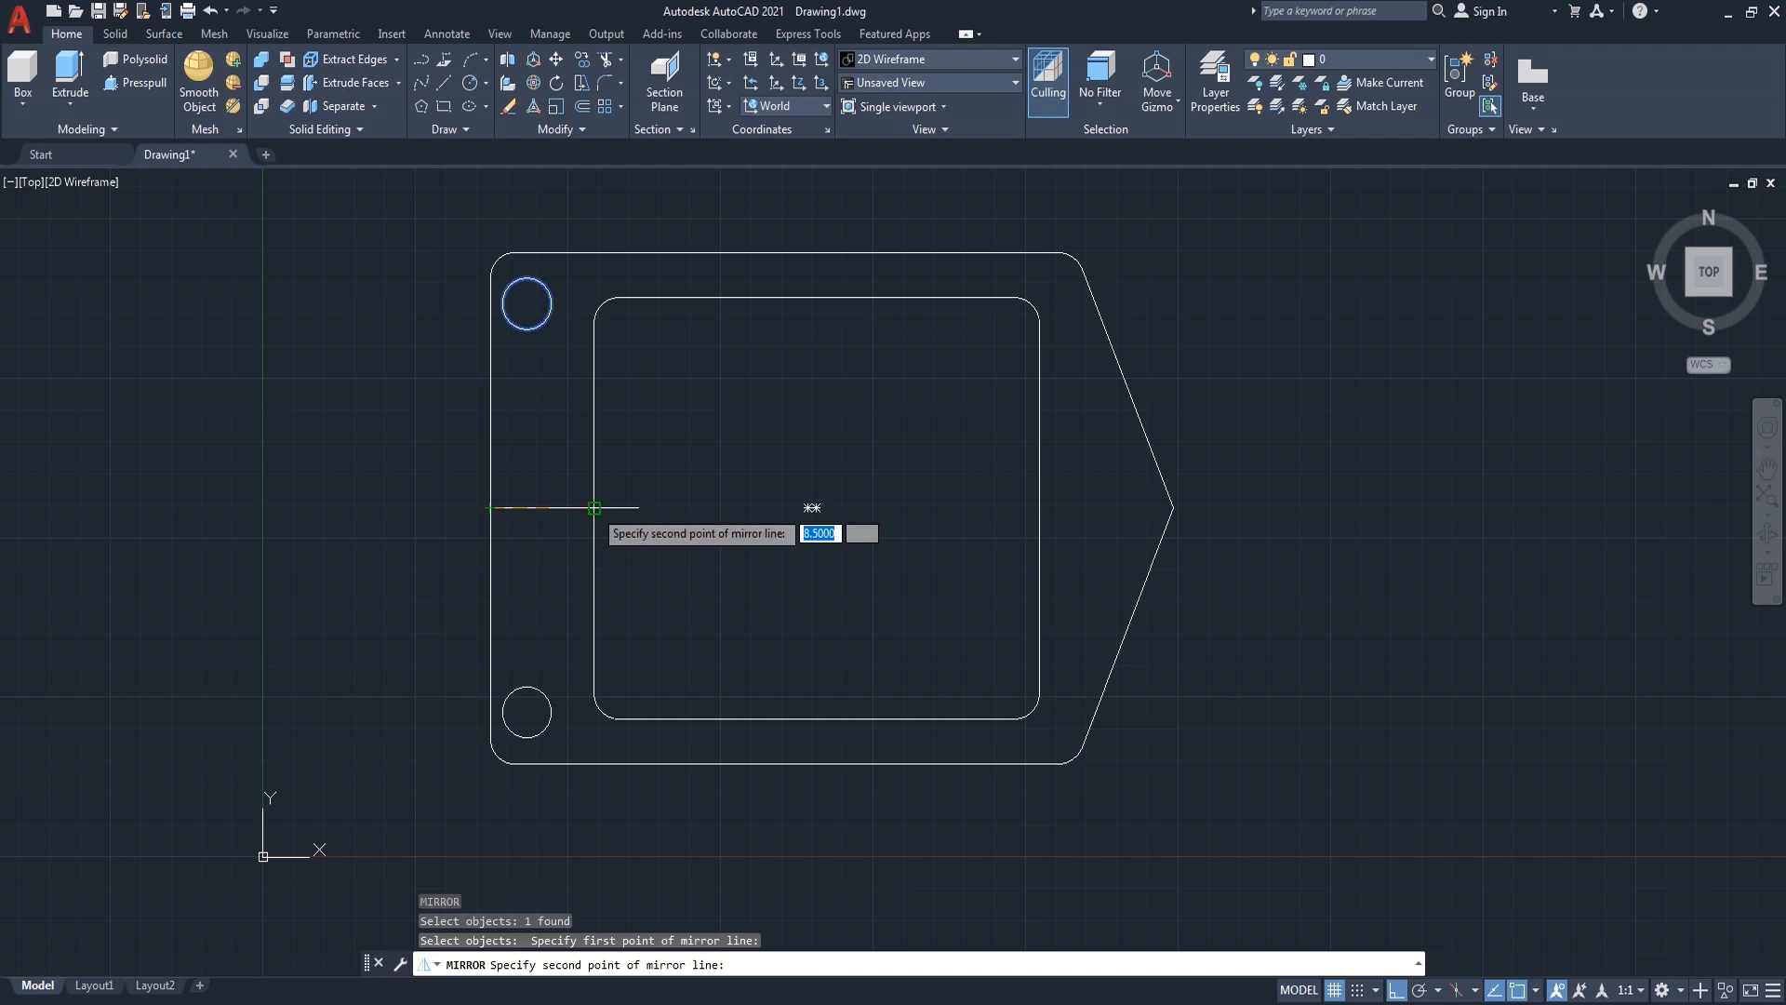
left_click(593, 508)
key("Return")
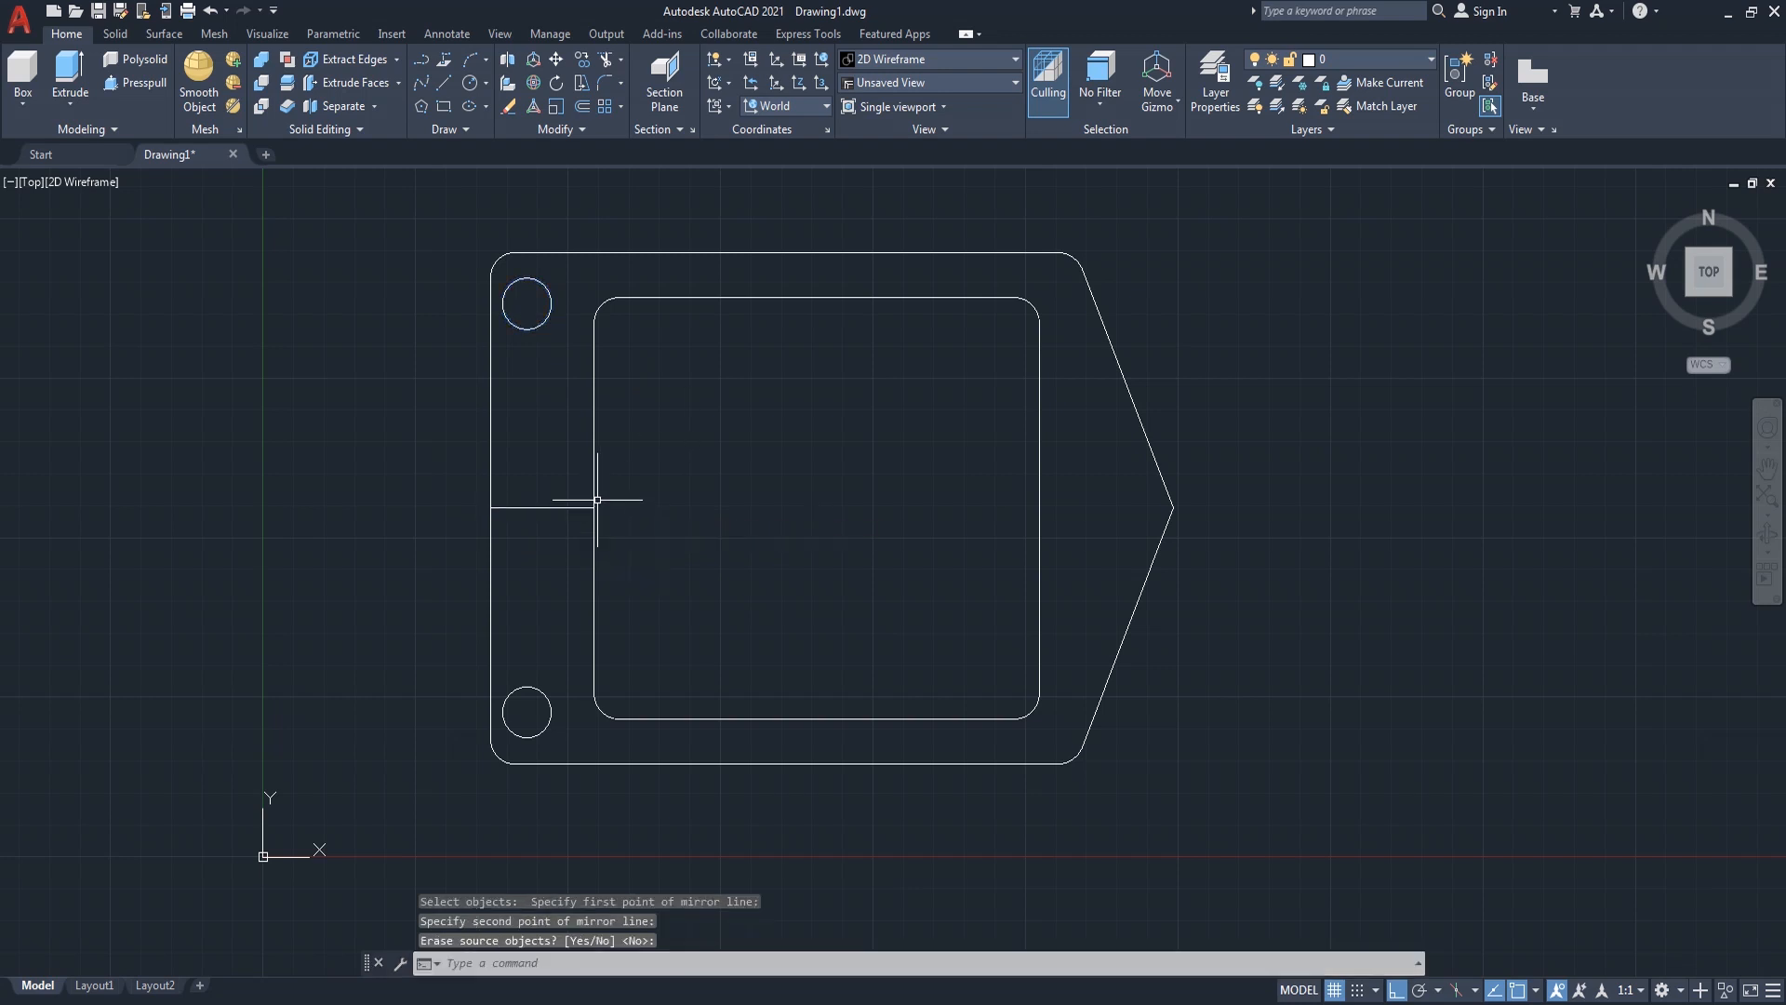
scroll(642, 475, "down", 2)
scroll(641, 475, "up", 2)
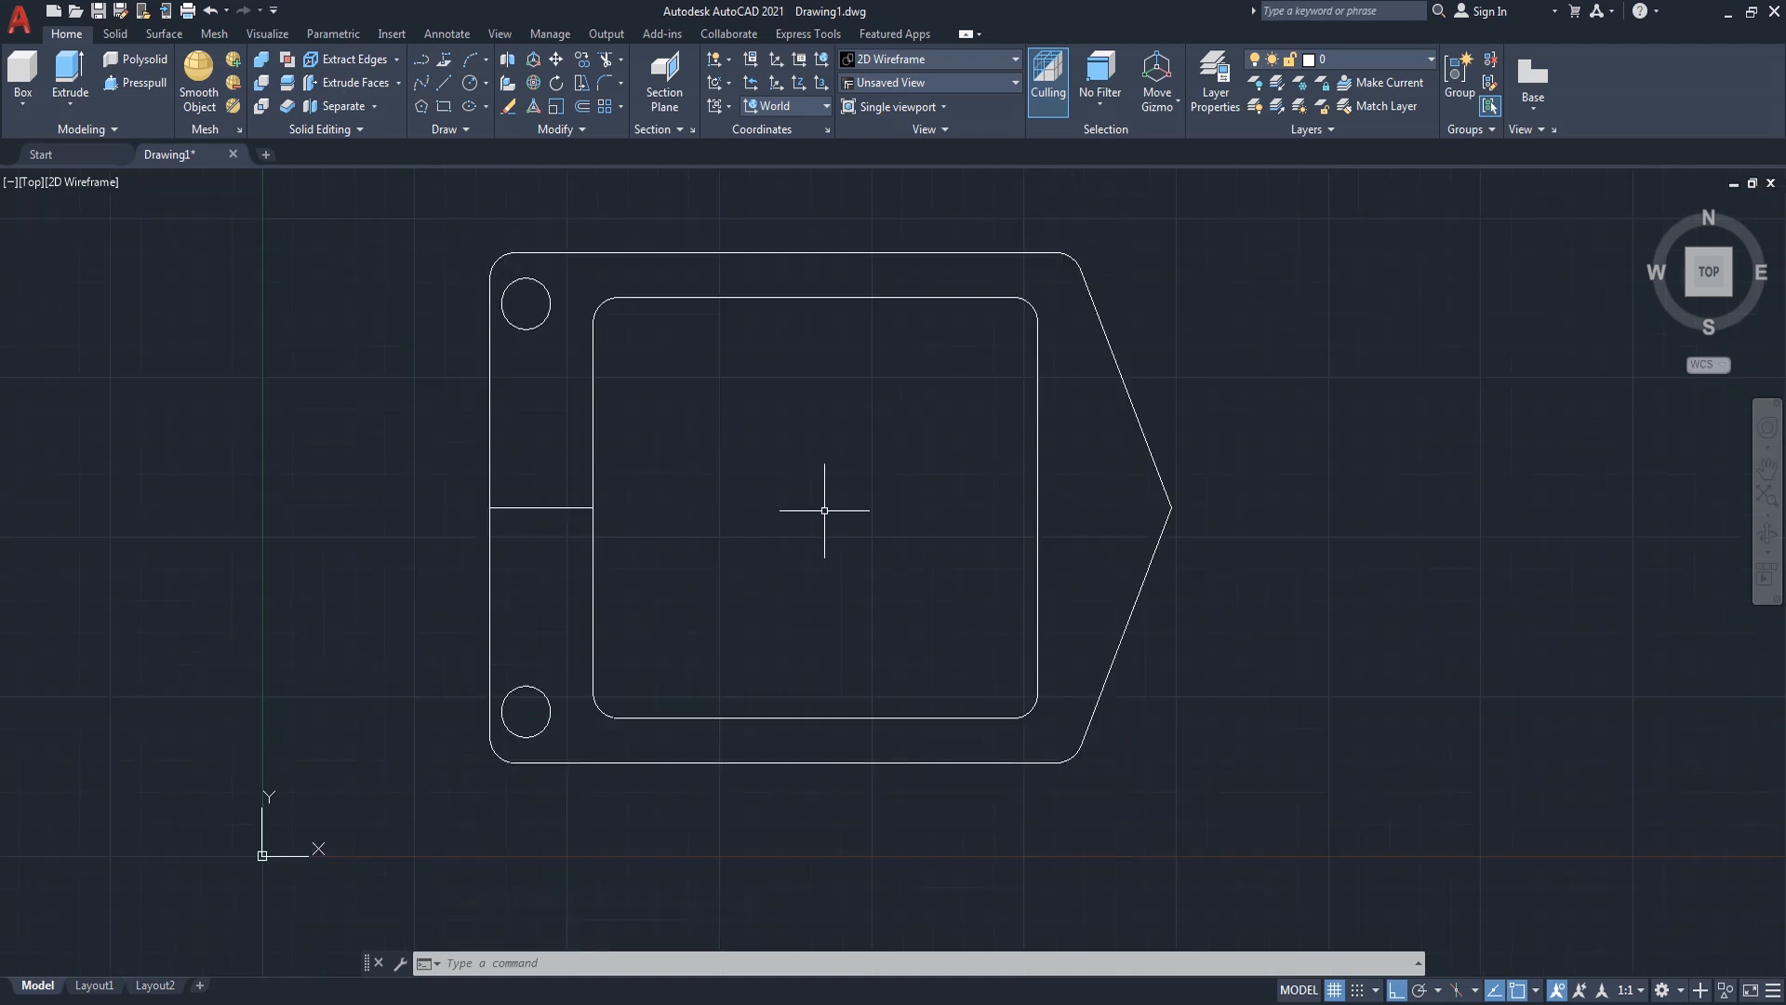
- Copy the upper-left circle by its right quadrant point to the outline's pointed right vertex
type("co")
key("Return")
left_click(550, 303)
key("Return")
left_click(549, 303)
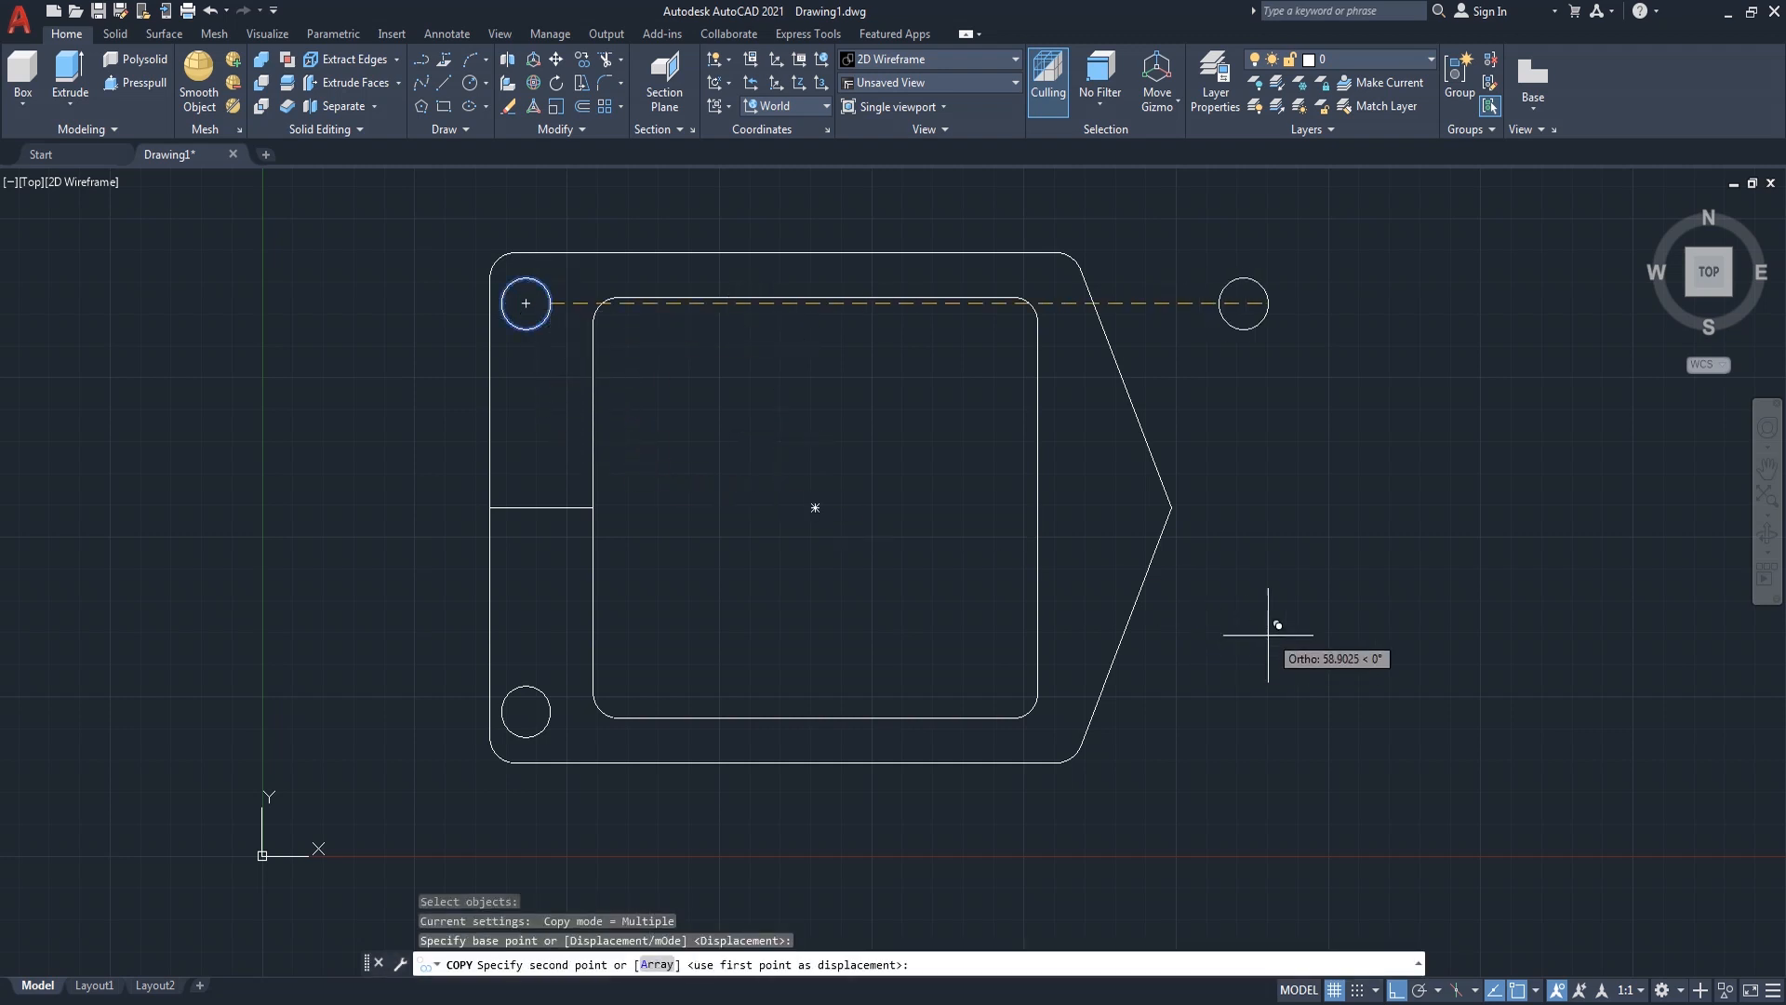
left_click(1171, 507)
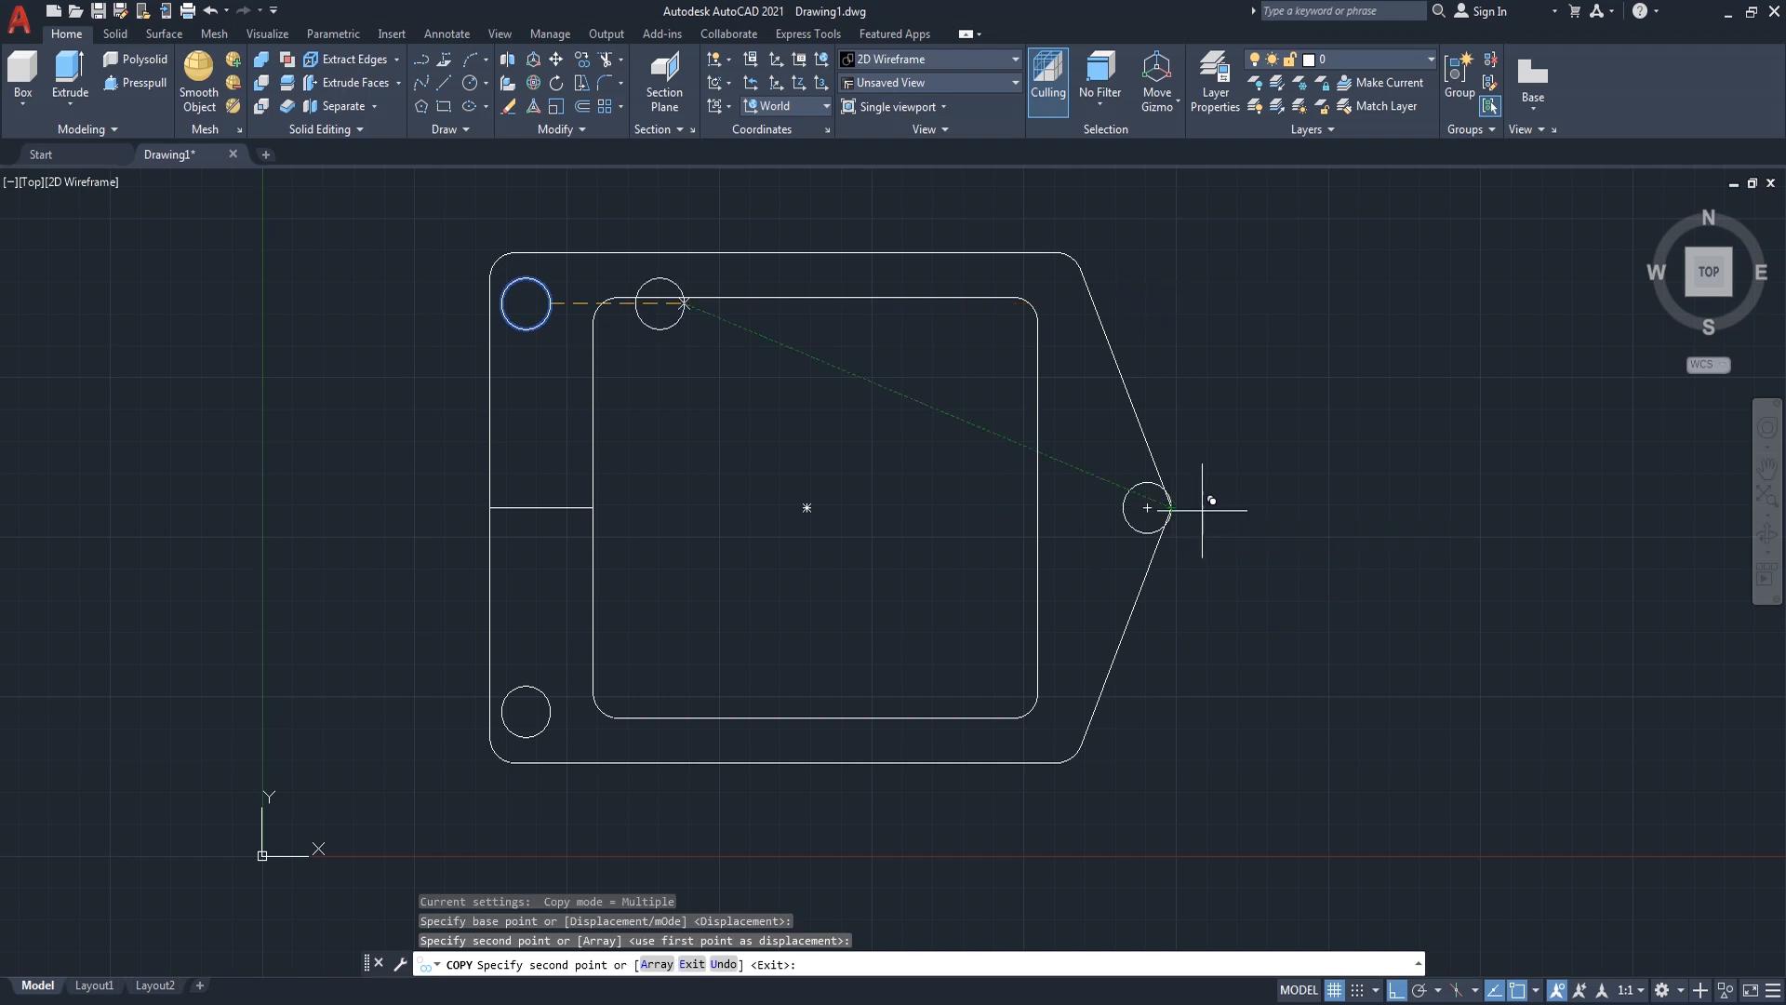
key("Return")
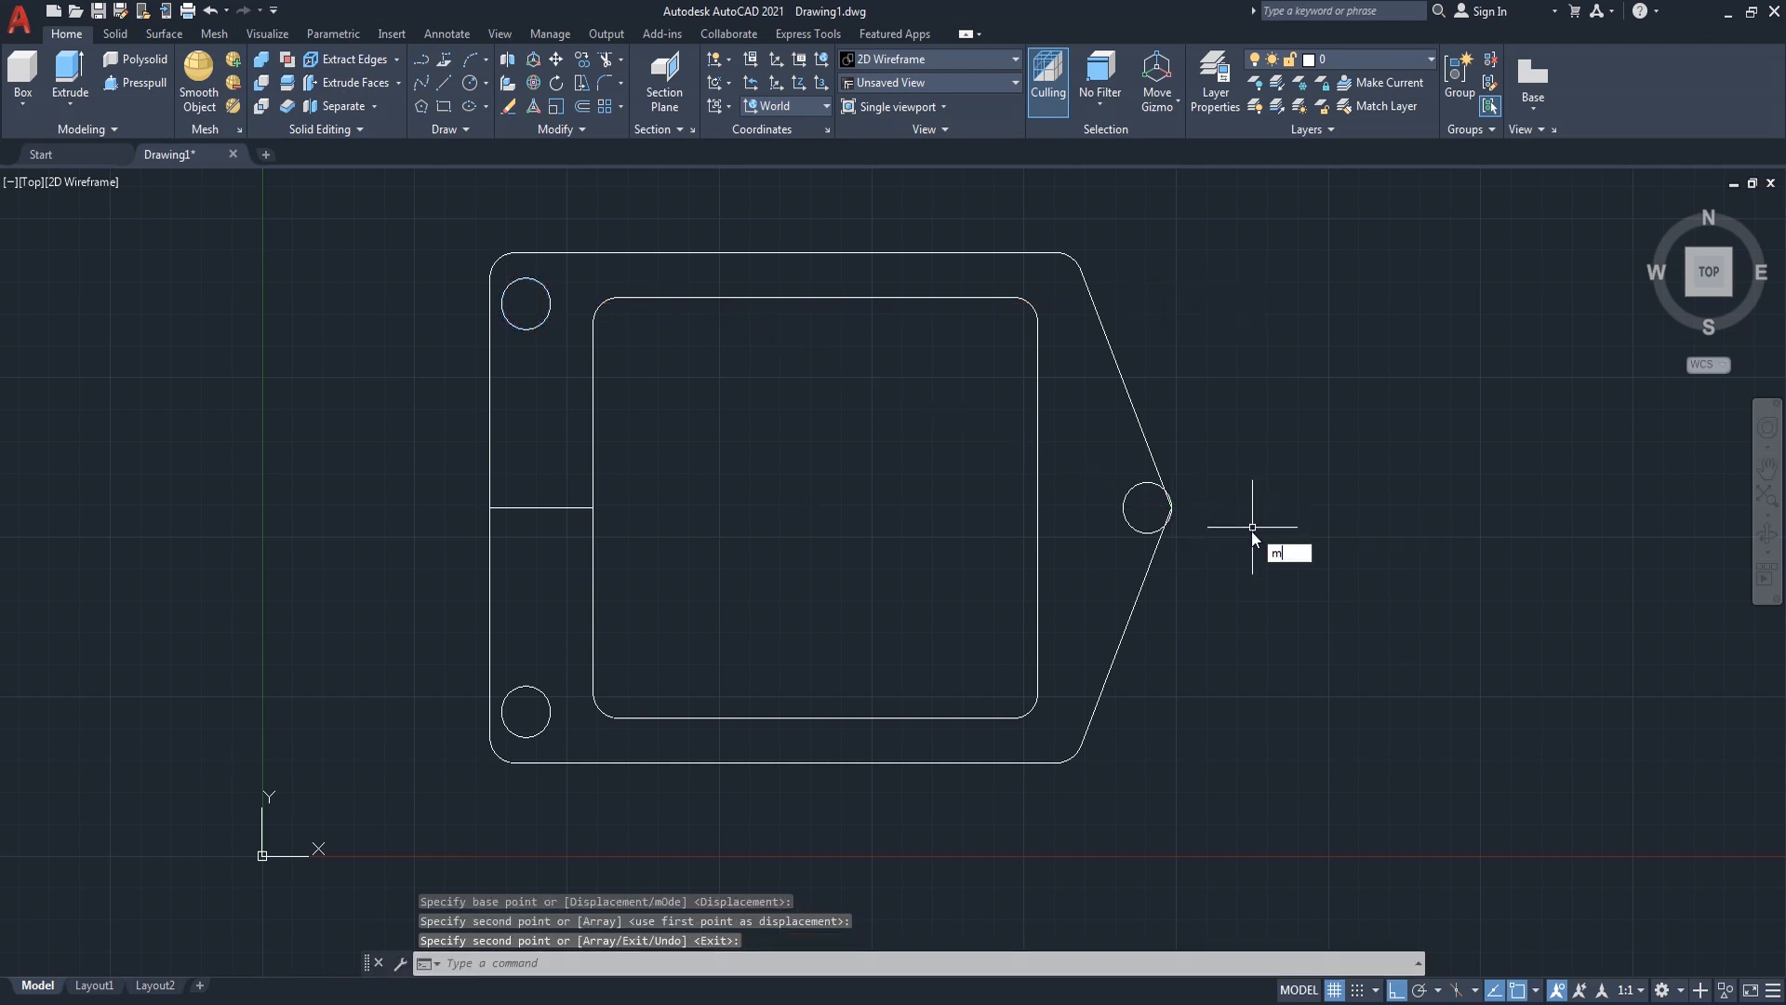
- Move the copied circle at the pointed vertex 2 units to the left, into the outline
type("m")
key("Return")
left_click(1136, 527)
left_click(1113, 543)
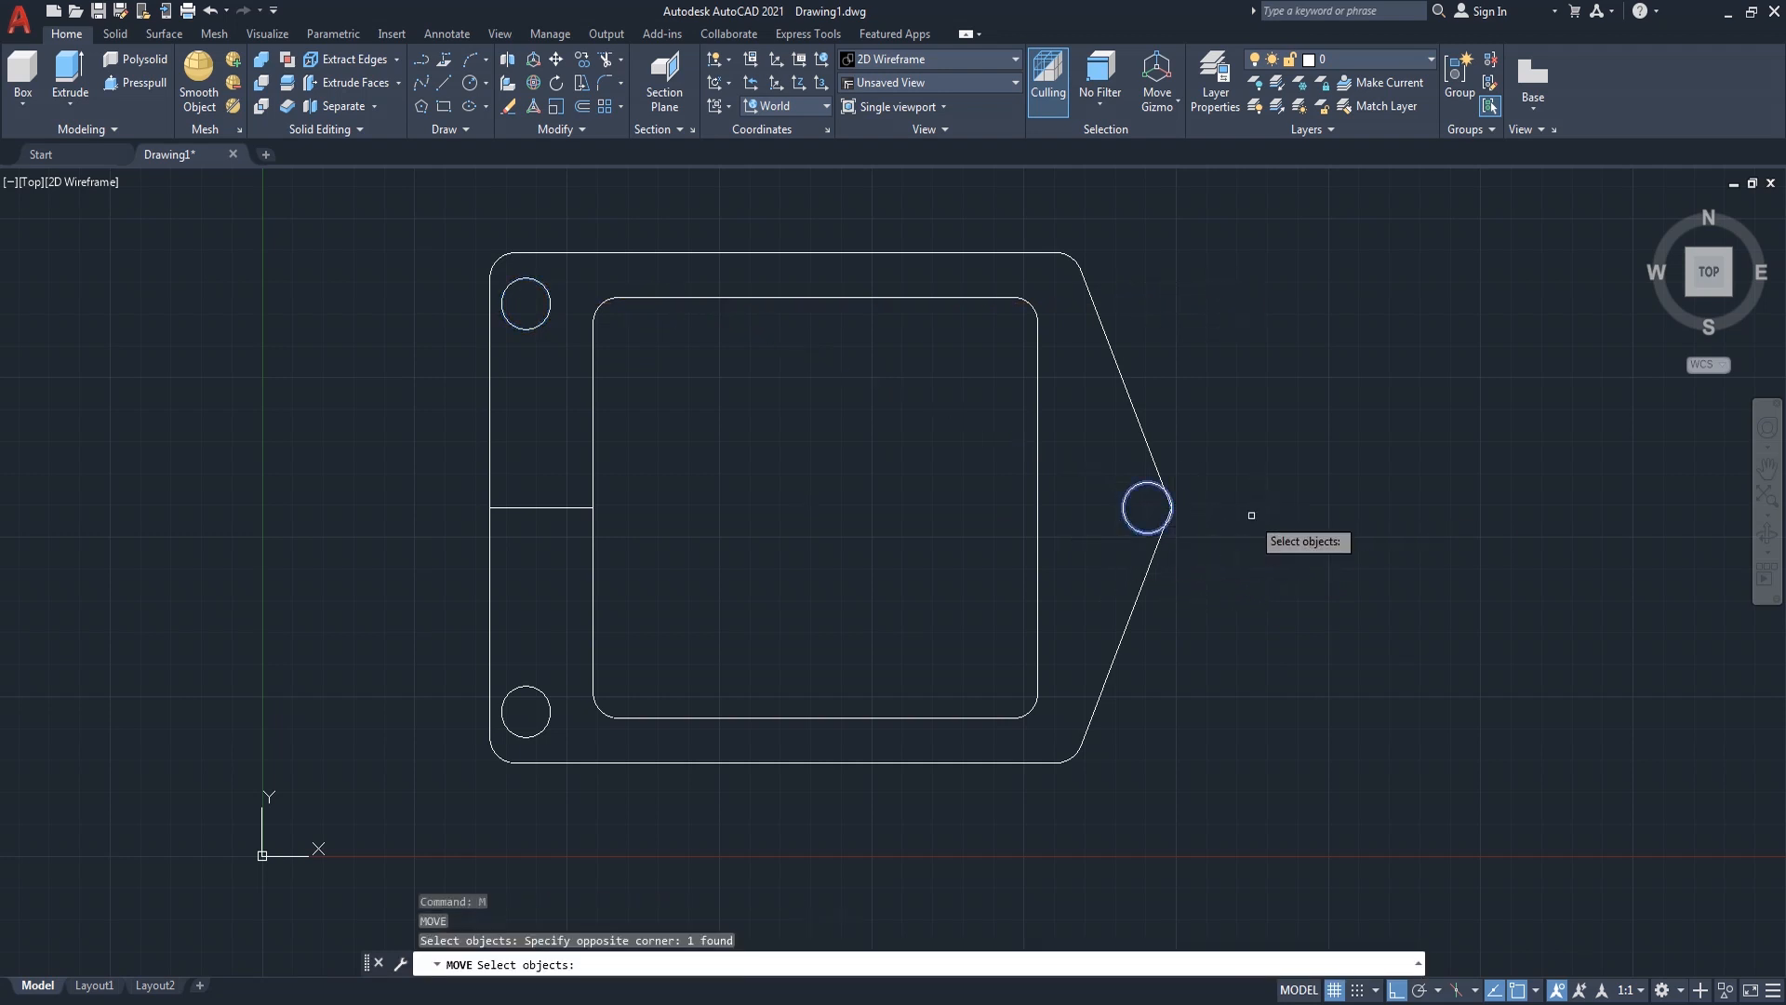
key("Return")
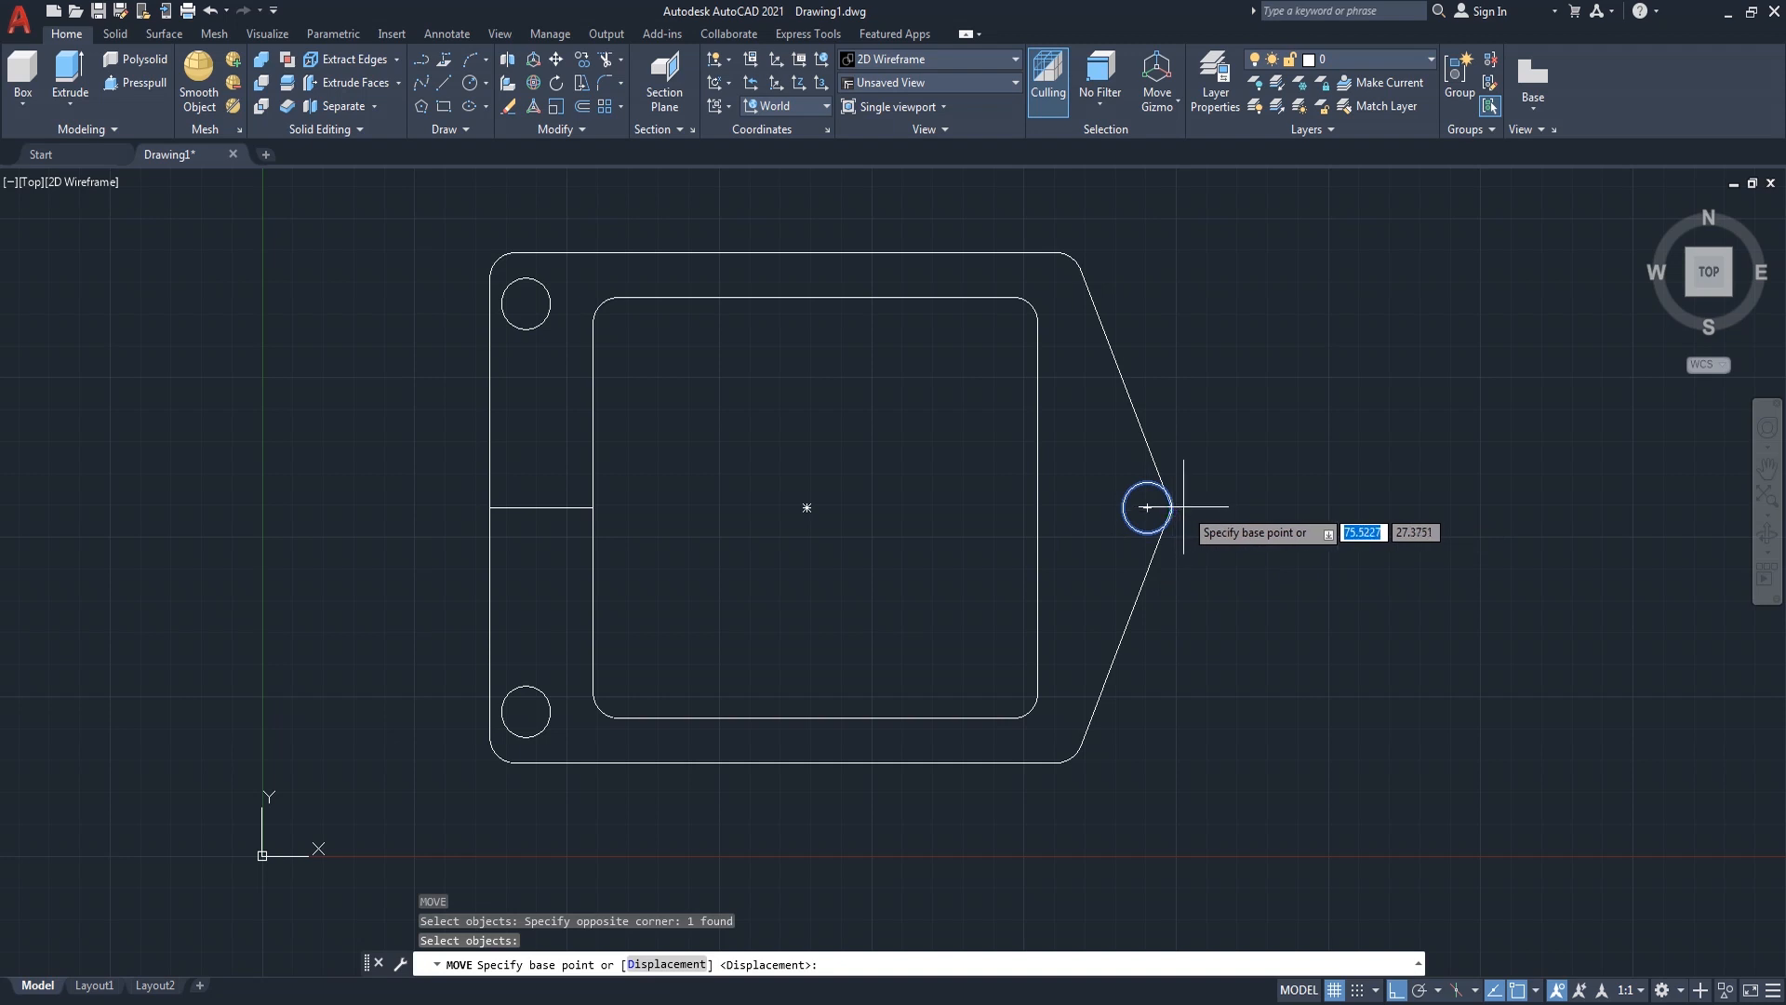
scroll(1183, 507, "up", 6)
left_click(1133, 509)
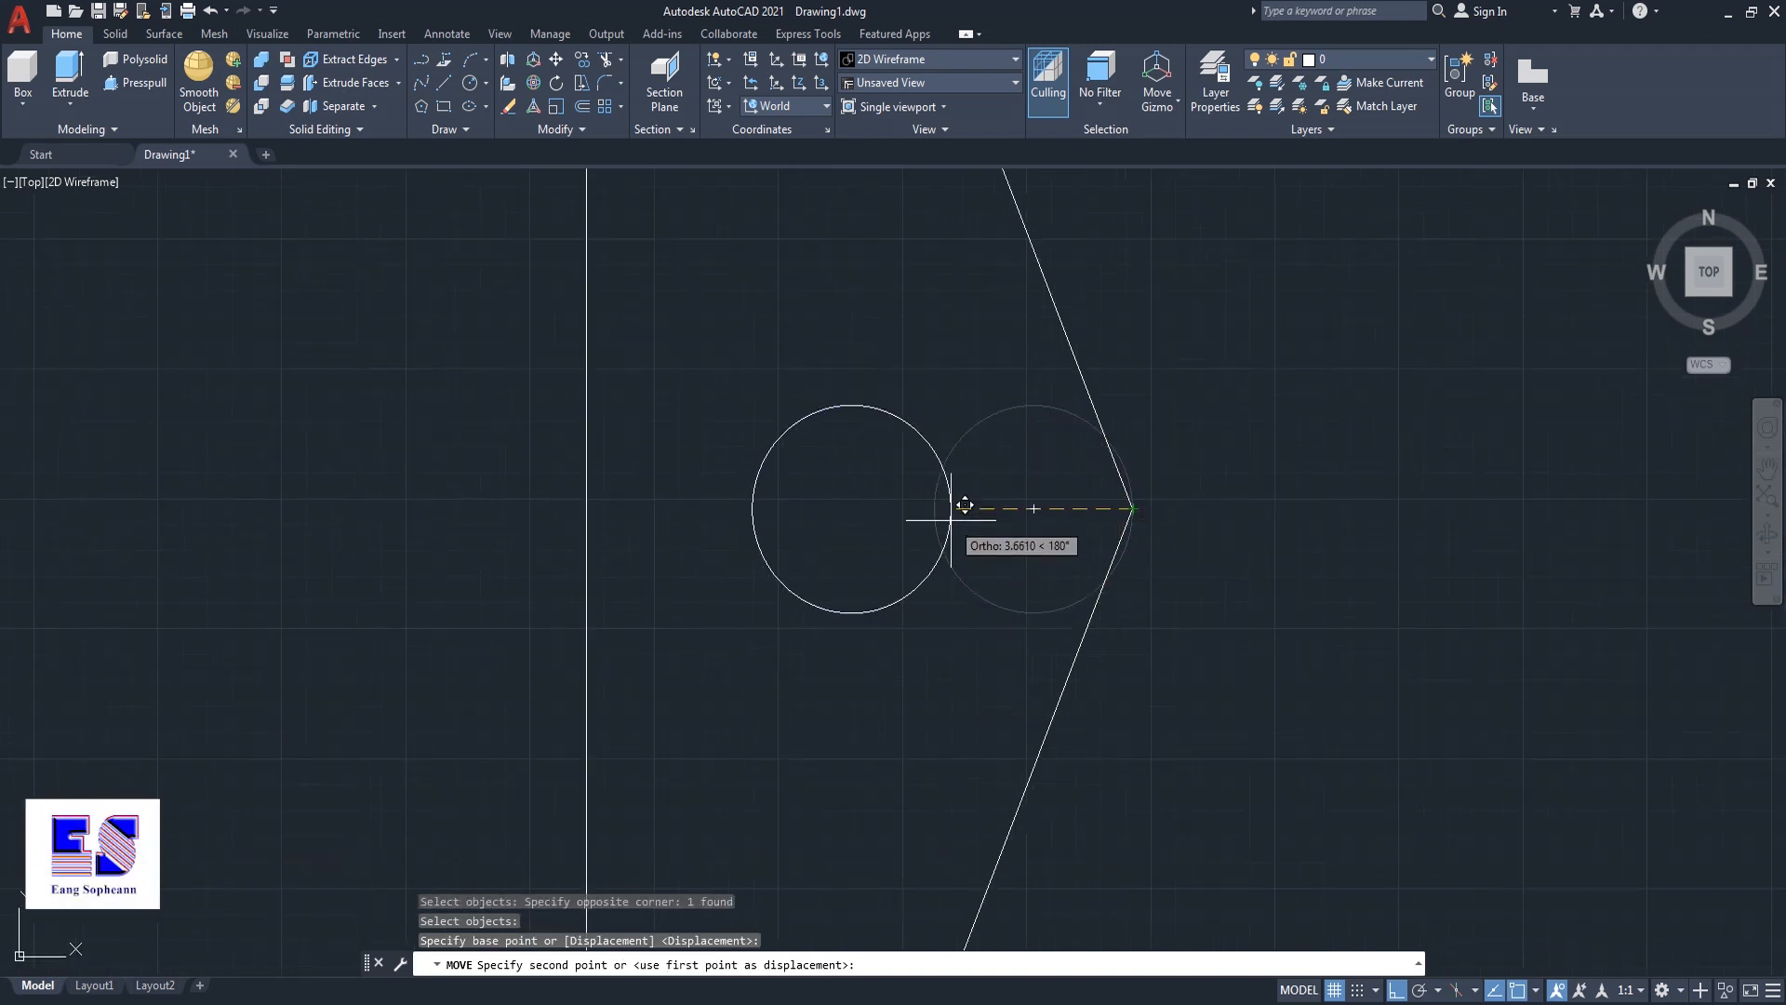
type("2")
key("Return")
scroll(1270, 549, "down", 6)
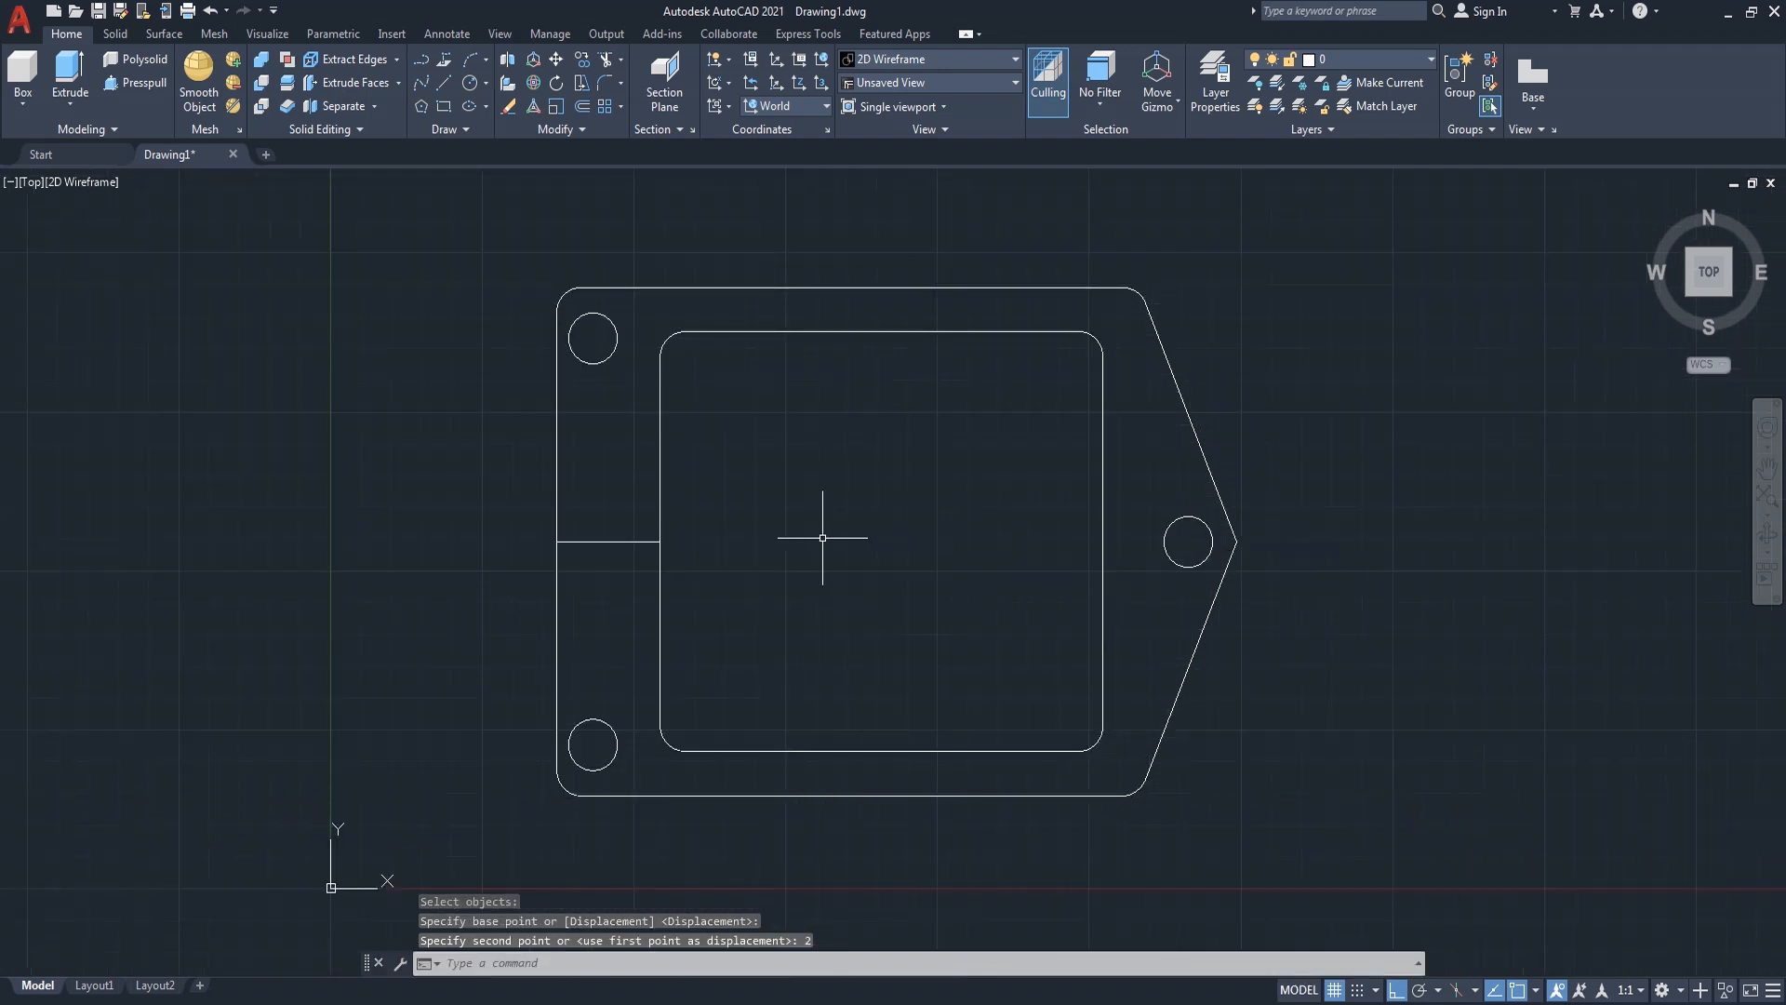
middle_click_drag(812, 535, 858, 515)
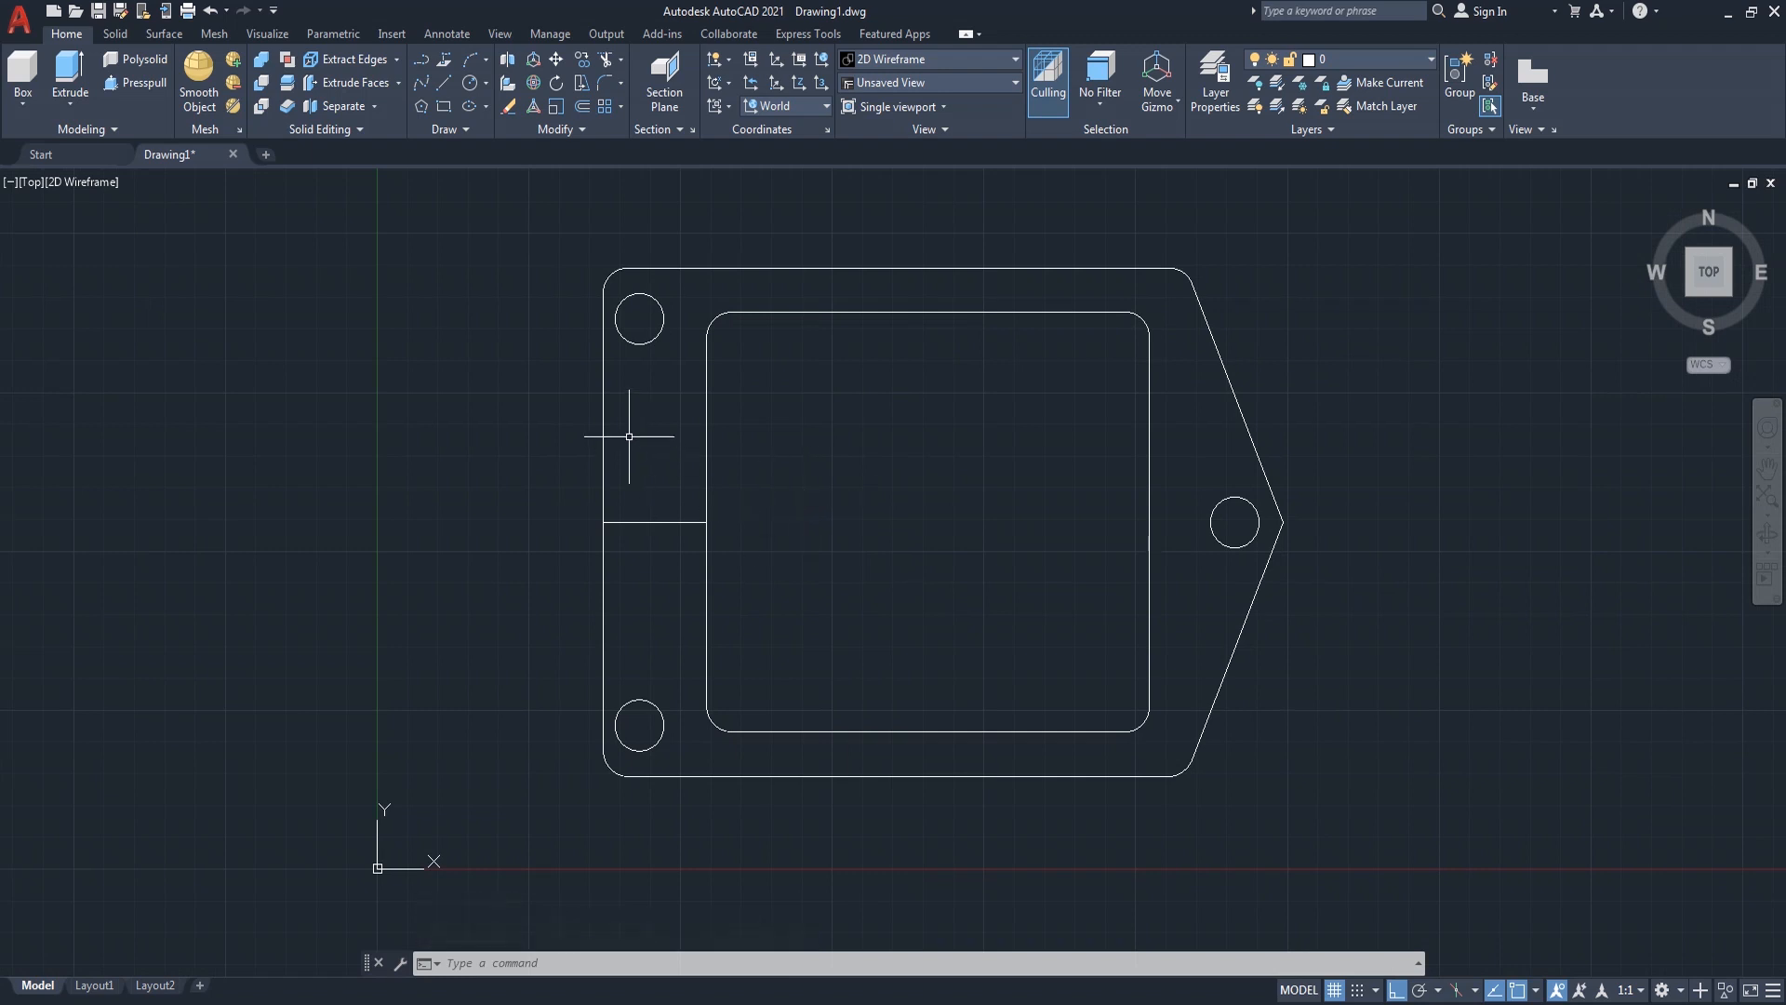
- Draw a circle of diameter 8 concentric with the upper-left hole
key("Return")
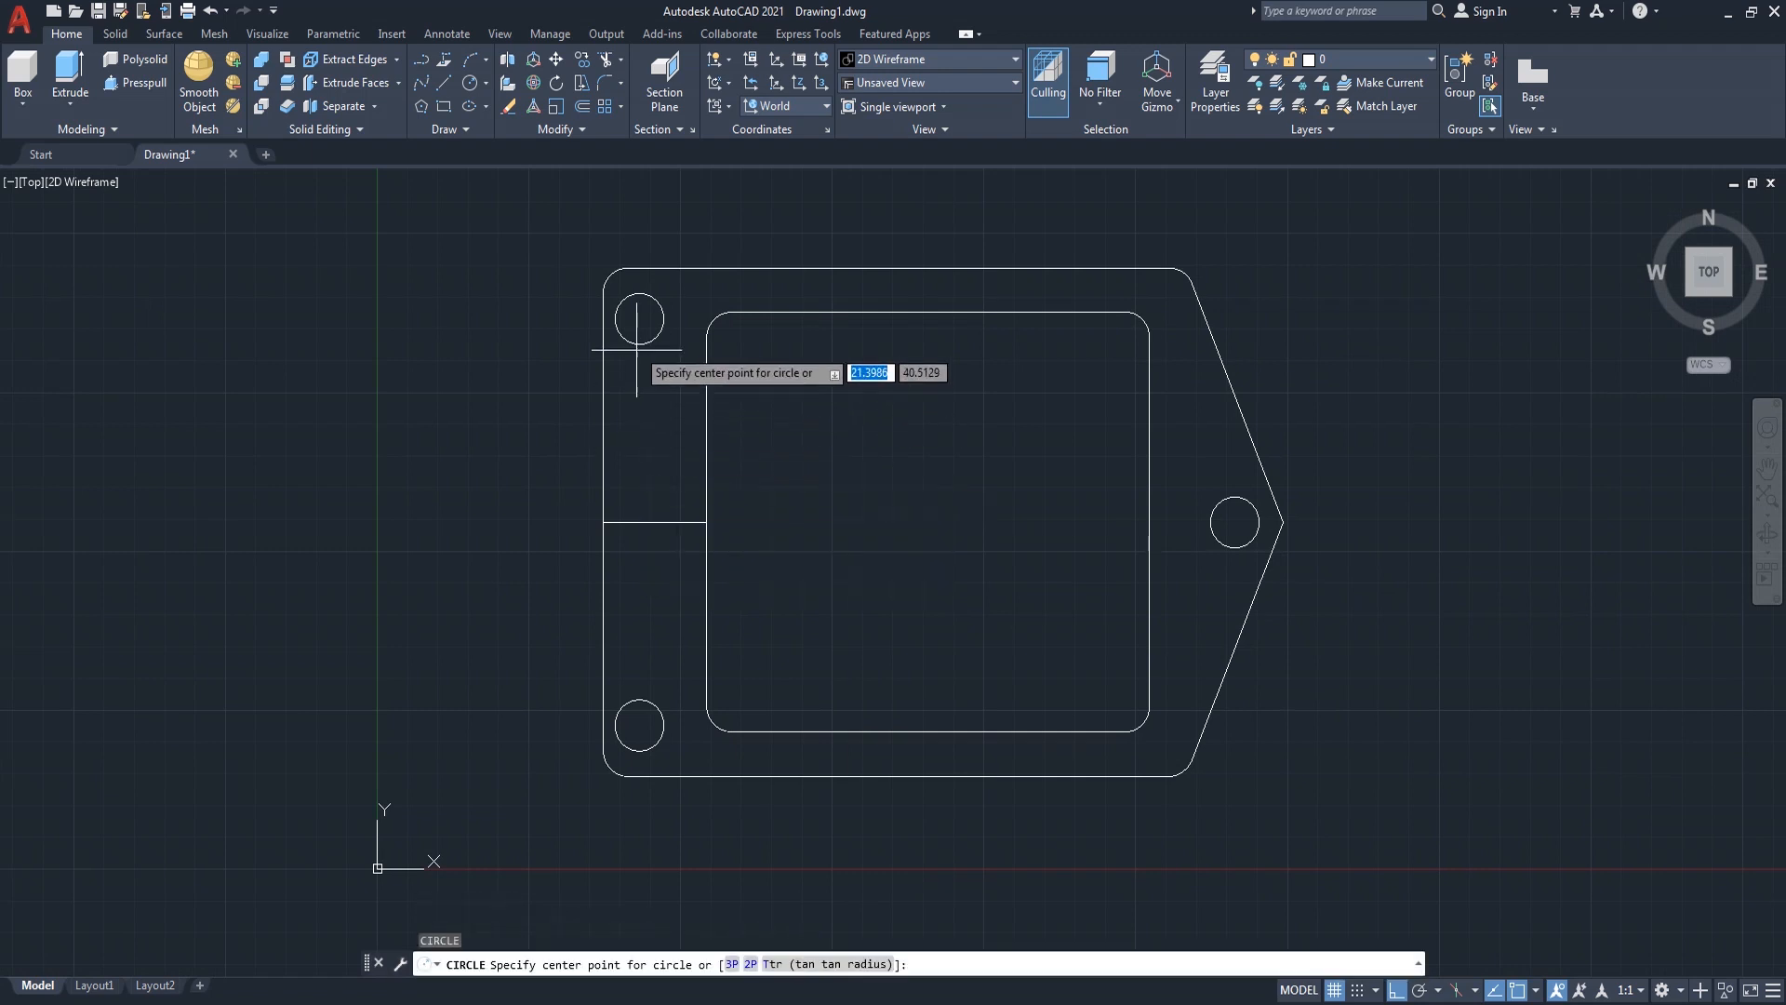
left_click(639, 319)
type("d")
key("Return")
type("8")
key("Return")
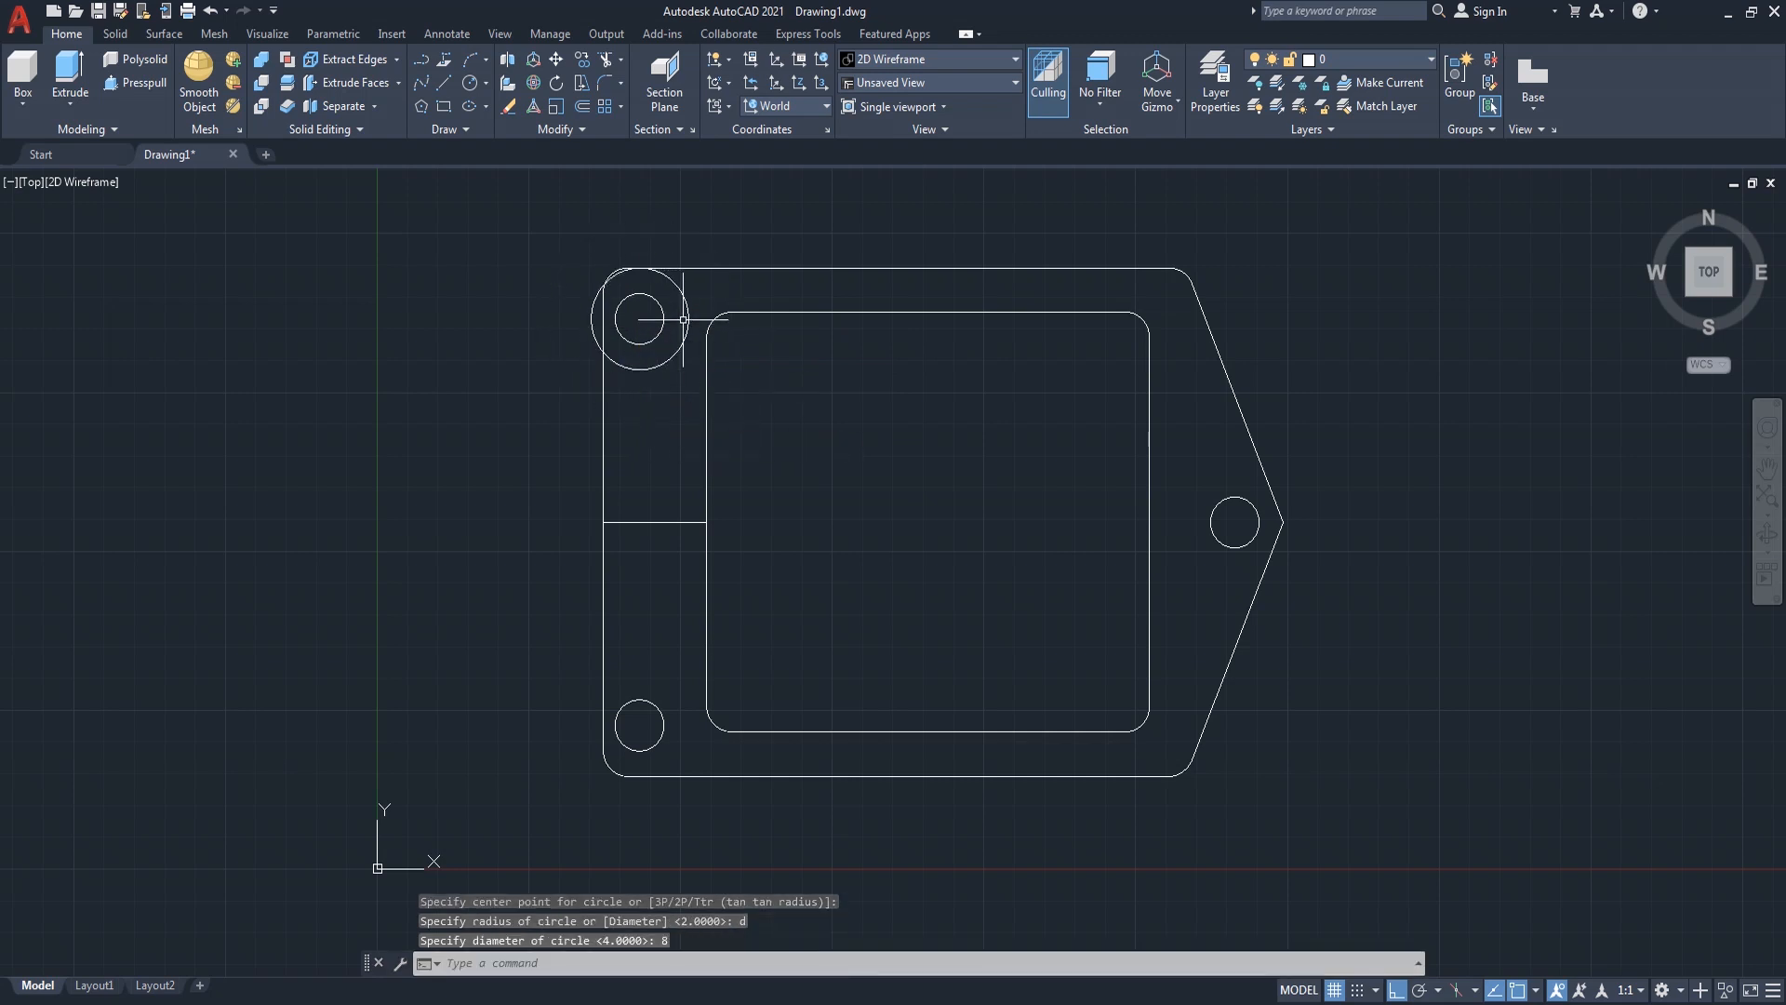
scroll(688, 283, "up", 2)
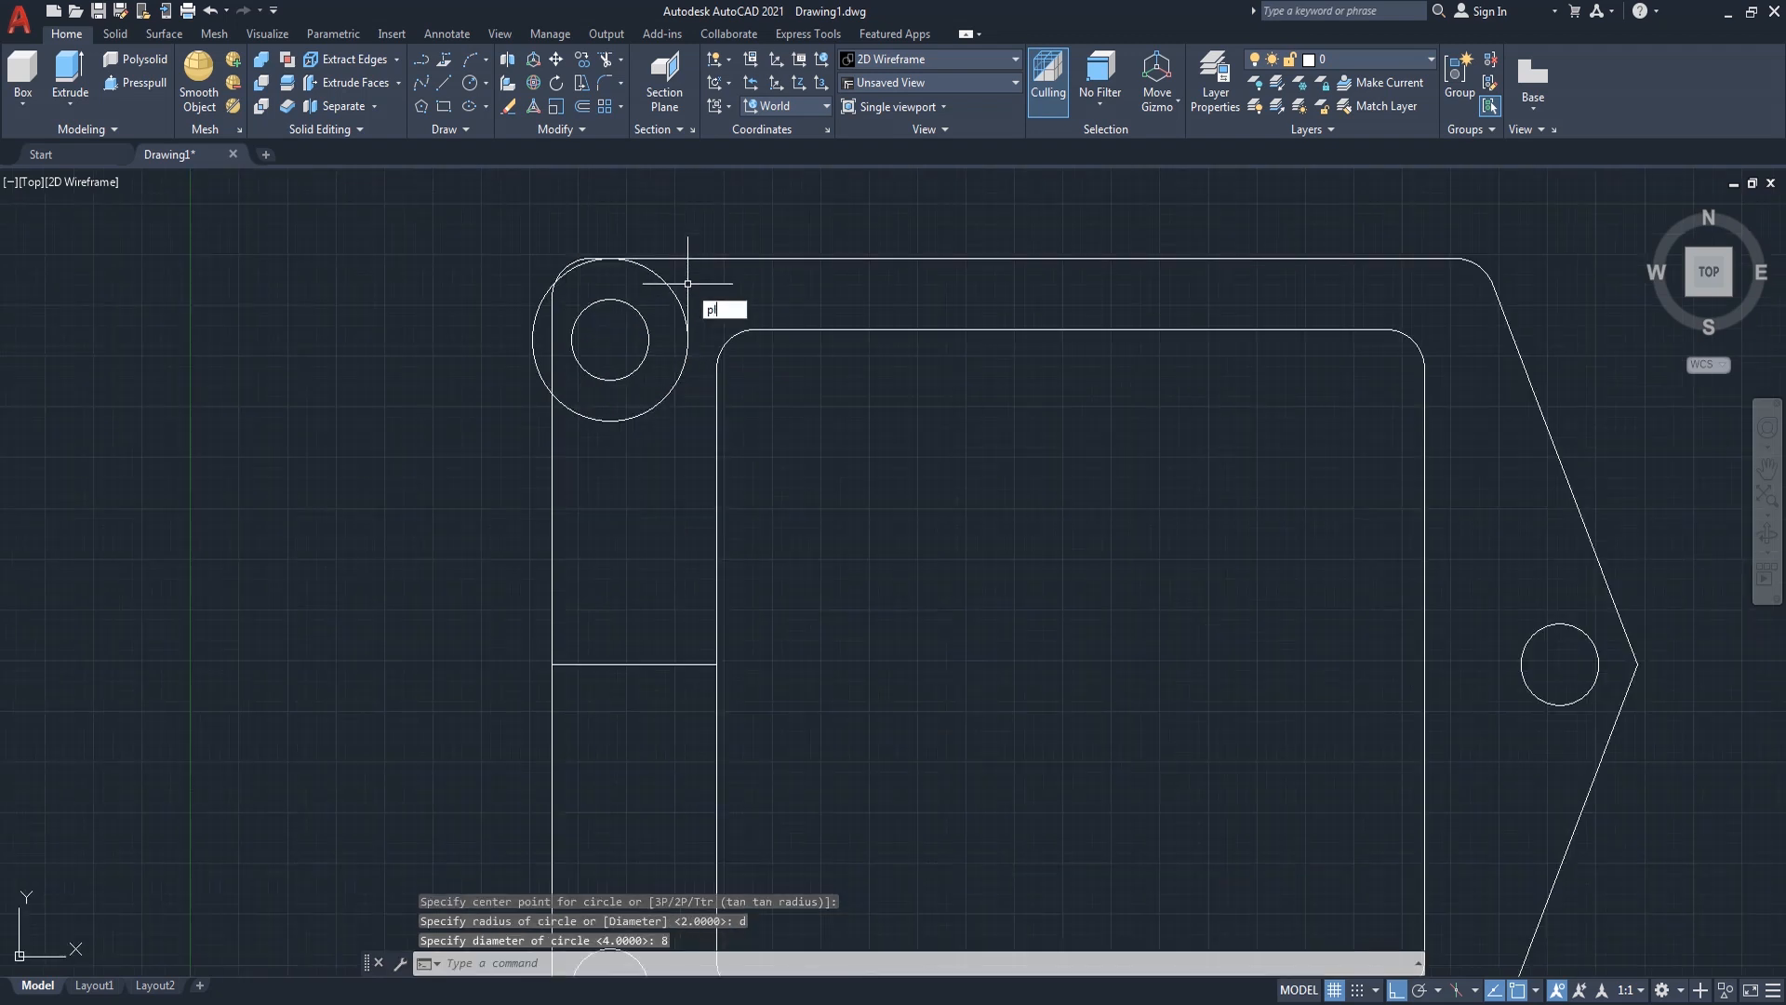
- Draw a vertical polyline from the upper-left 8-diameter circle's right quadrant up to the outline's top edge
type("pl")
key("Return")
left_click(688, 339)
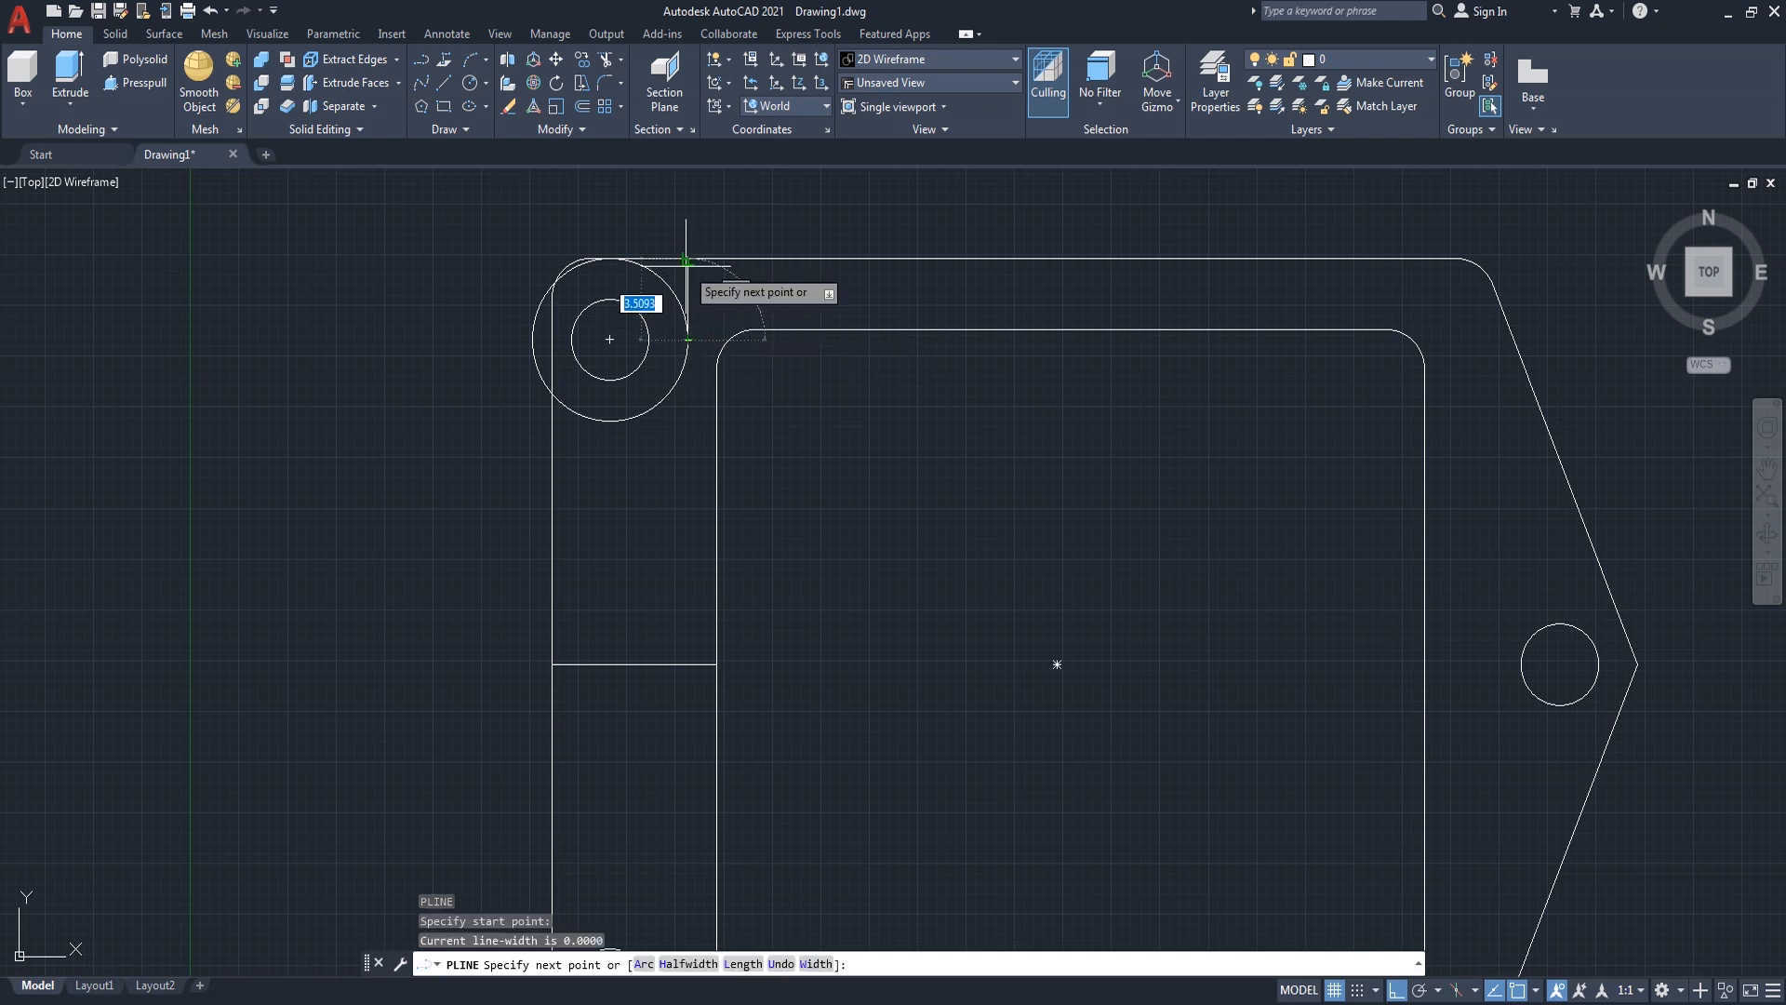
left_click(687, 259)
key("Return")
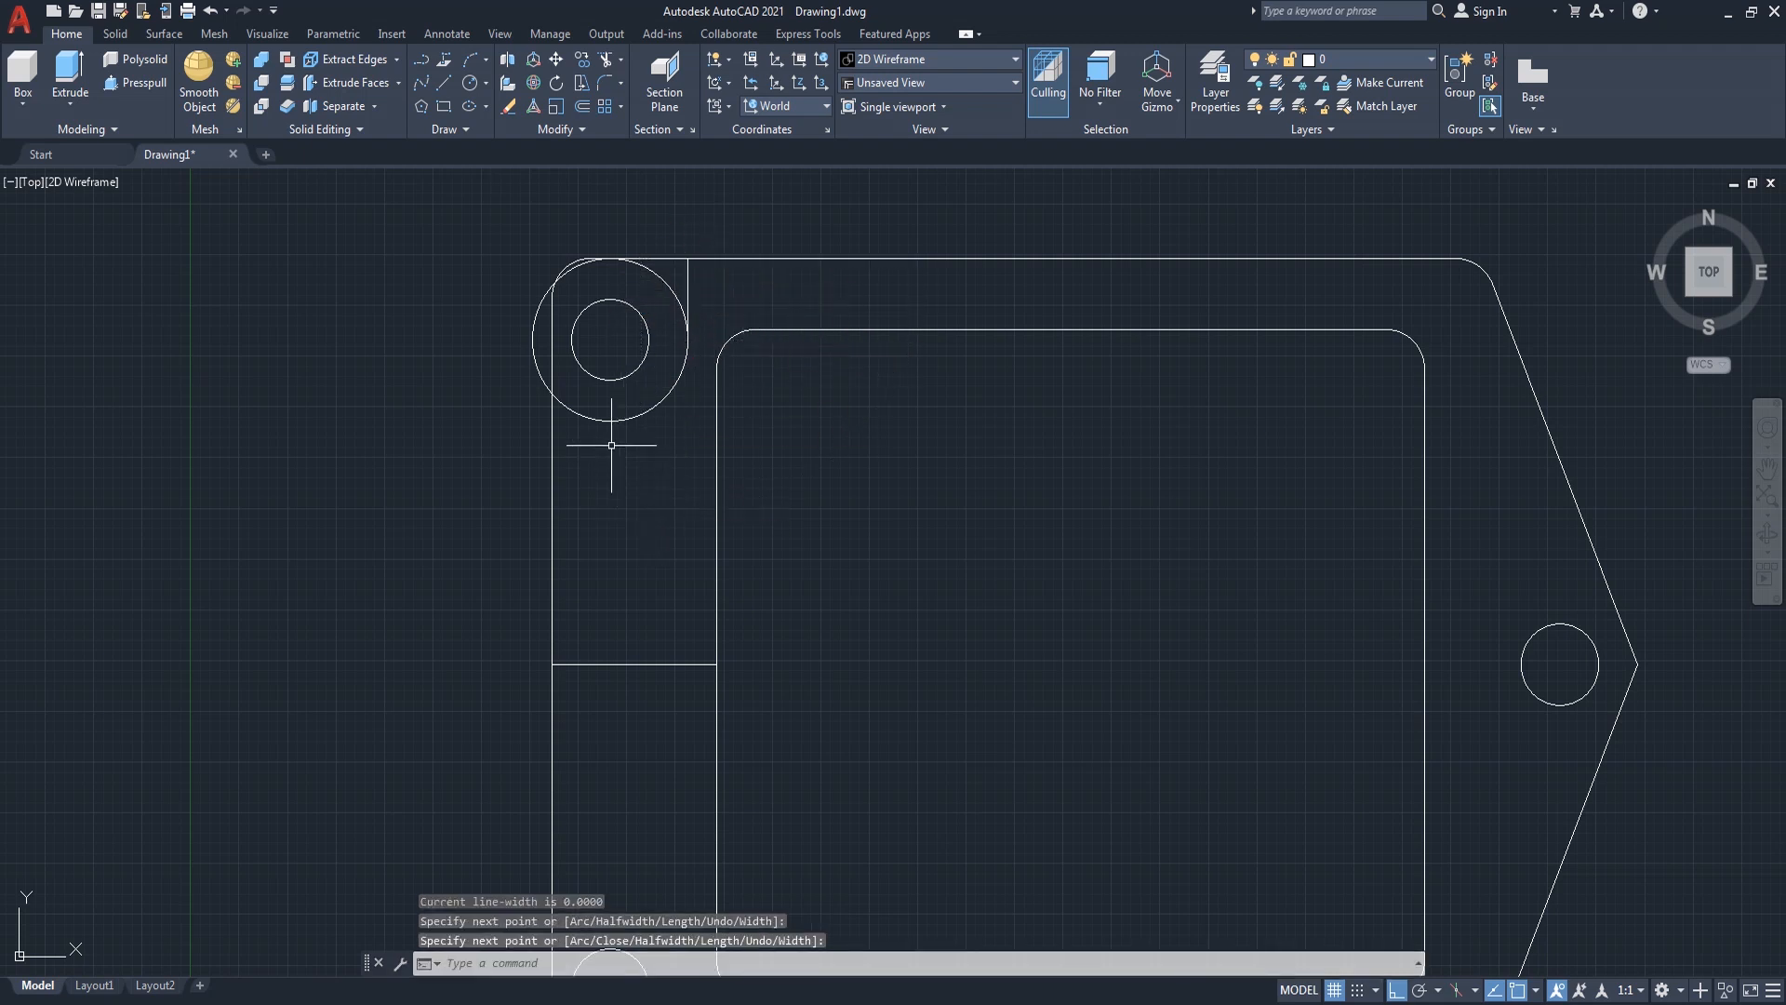
- Draw a horizontal polyline from the upper-left 8-diameter circle's bottom quadrant to the outline's left edge
right_click(609, 443)
left_click(641, 460)
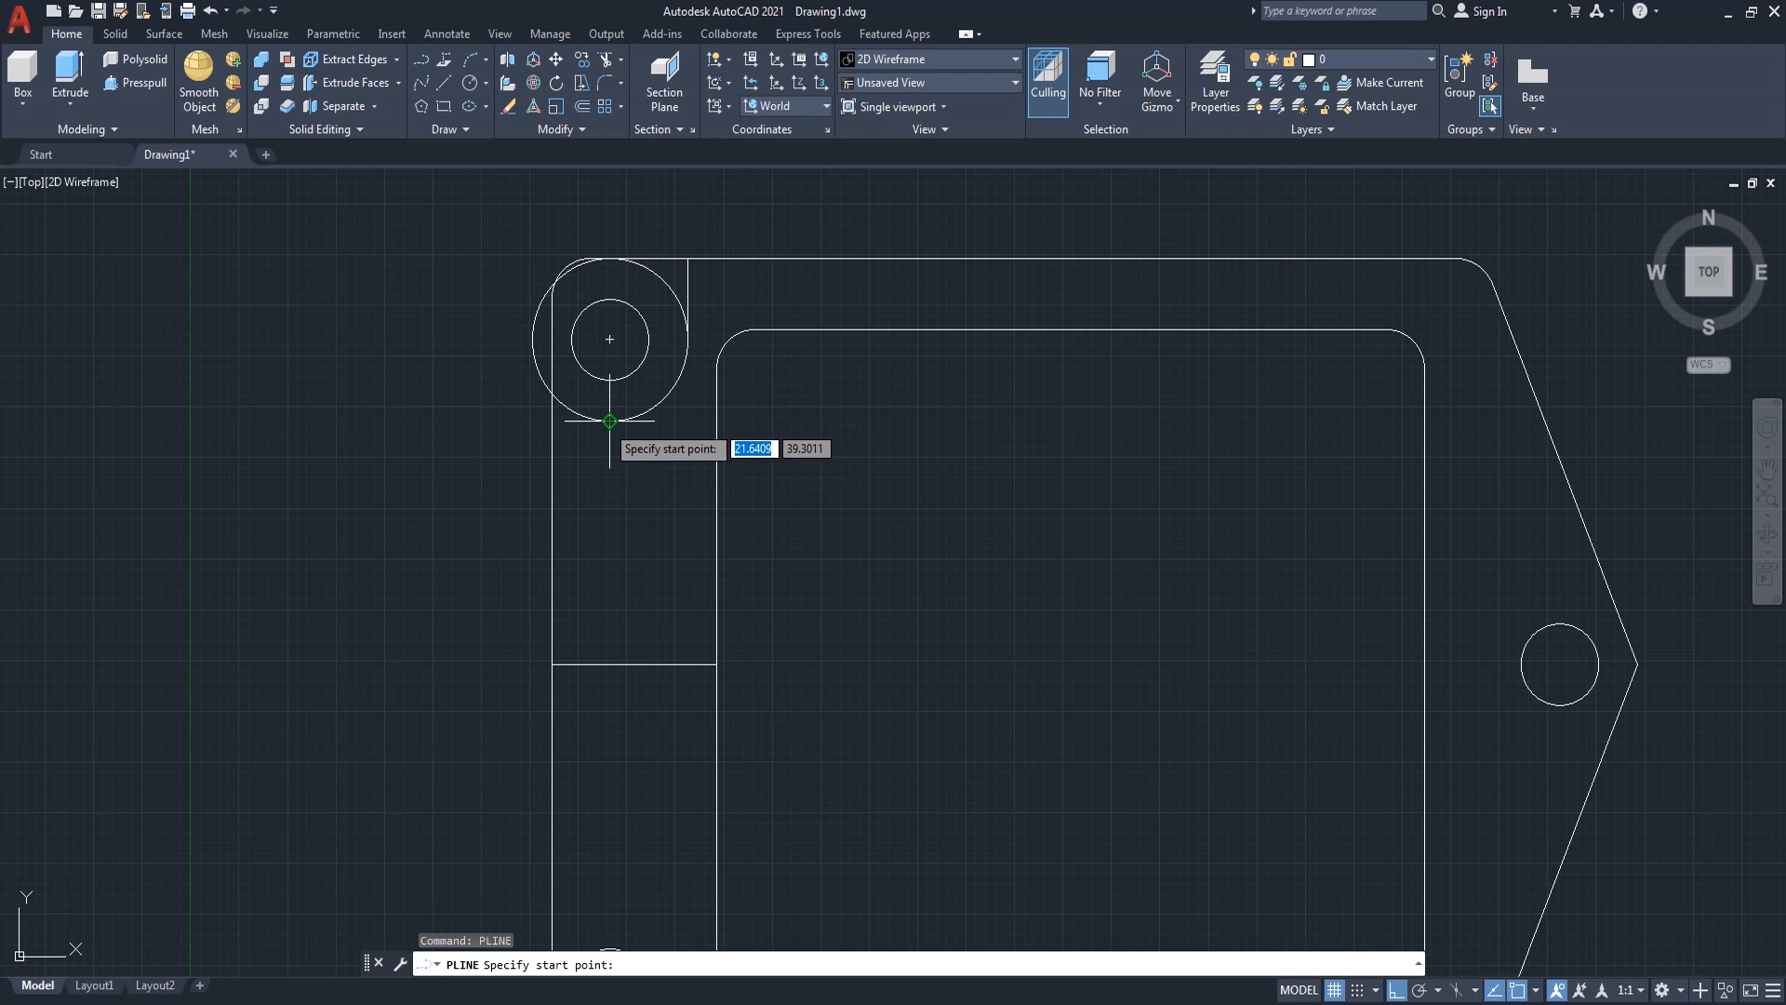
left_click(609, 418)
left_click(552, 420)
key("Return")
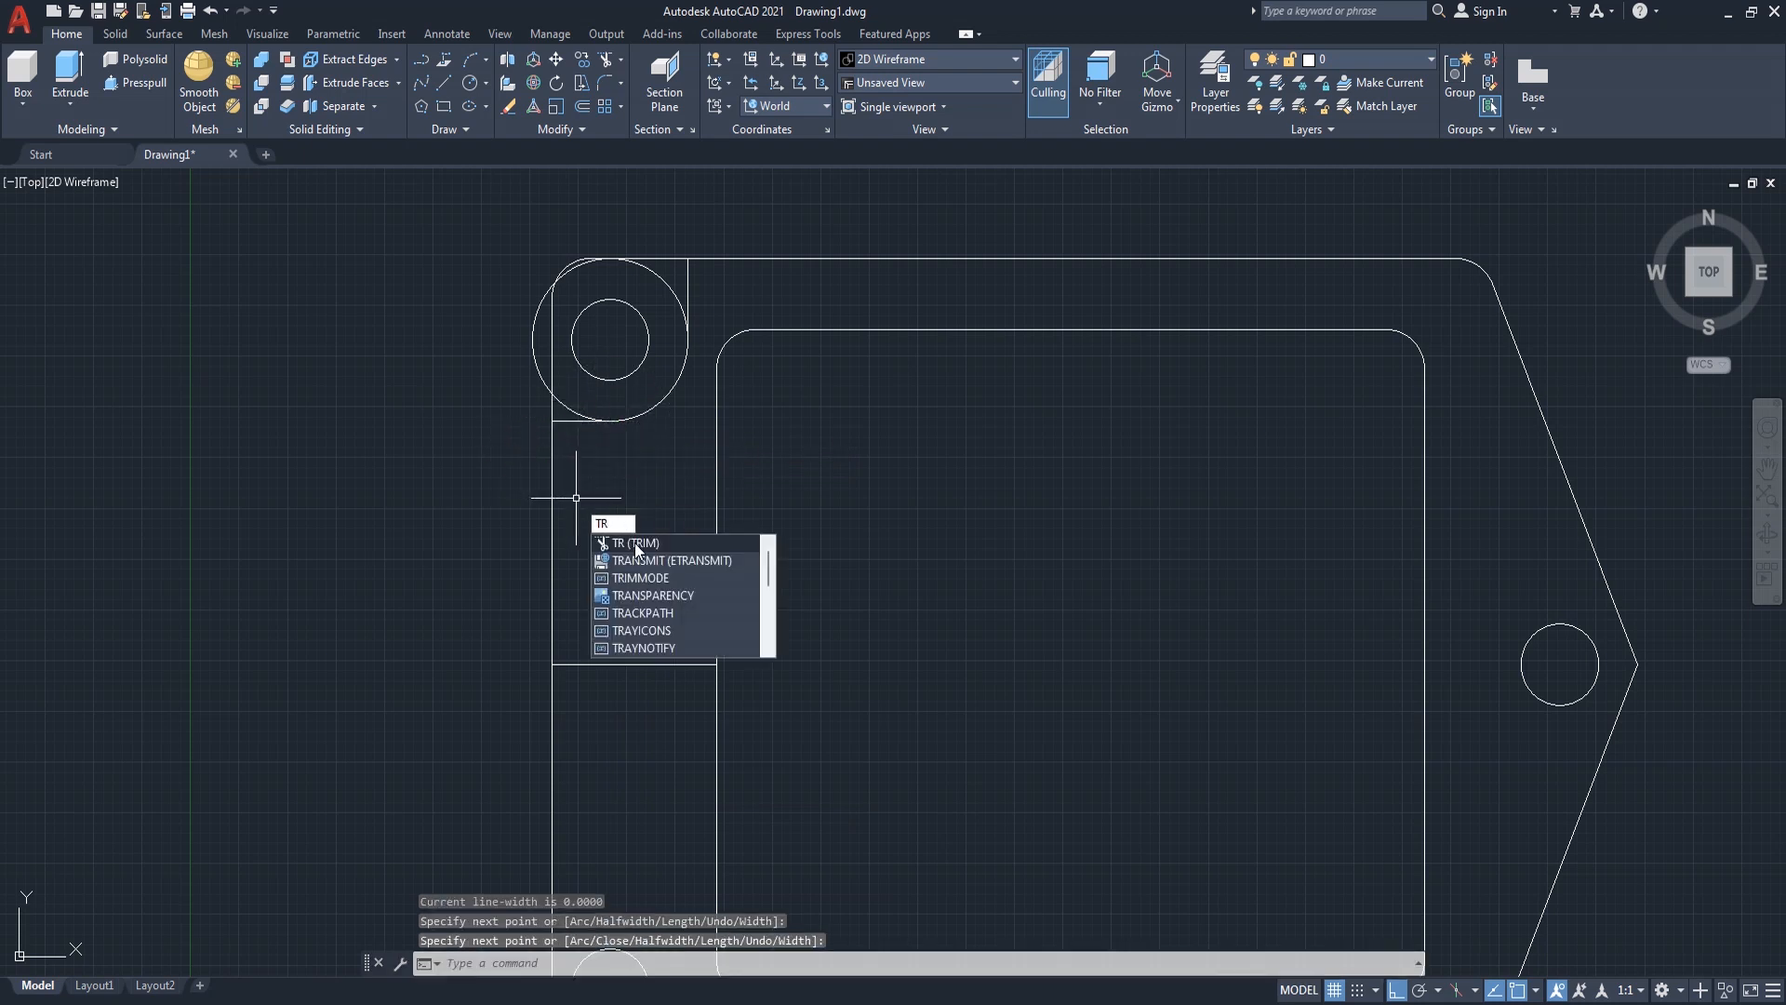
- Trim the upper-left 8-diameter circle down to its lower-right quarter arc and erase the leftover arc outside the corner
key("Return")
right_click(624, 512)
left_click(656, 523)
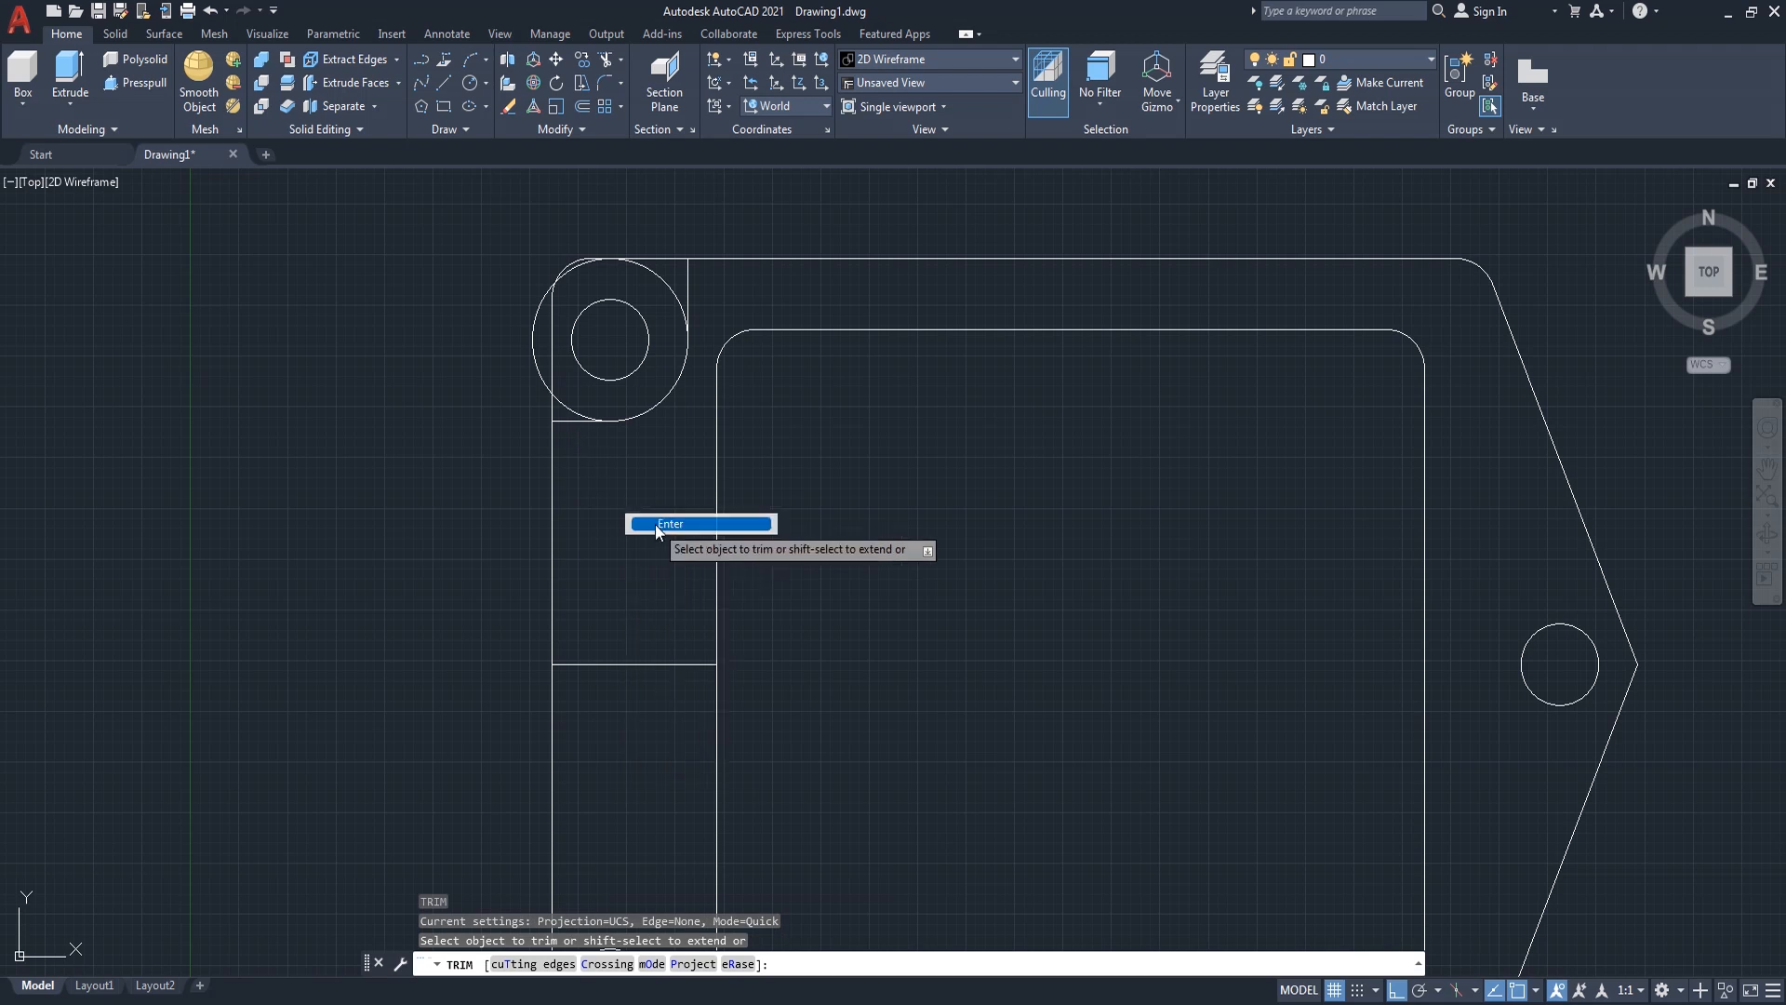
left_click(658, 282)
key("Return")
left_click(541, 299)
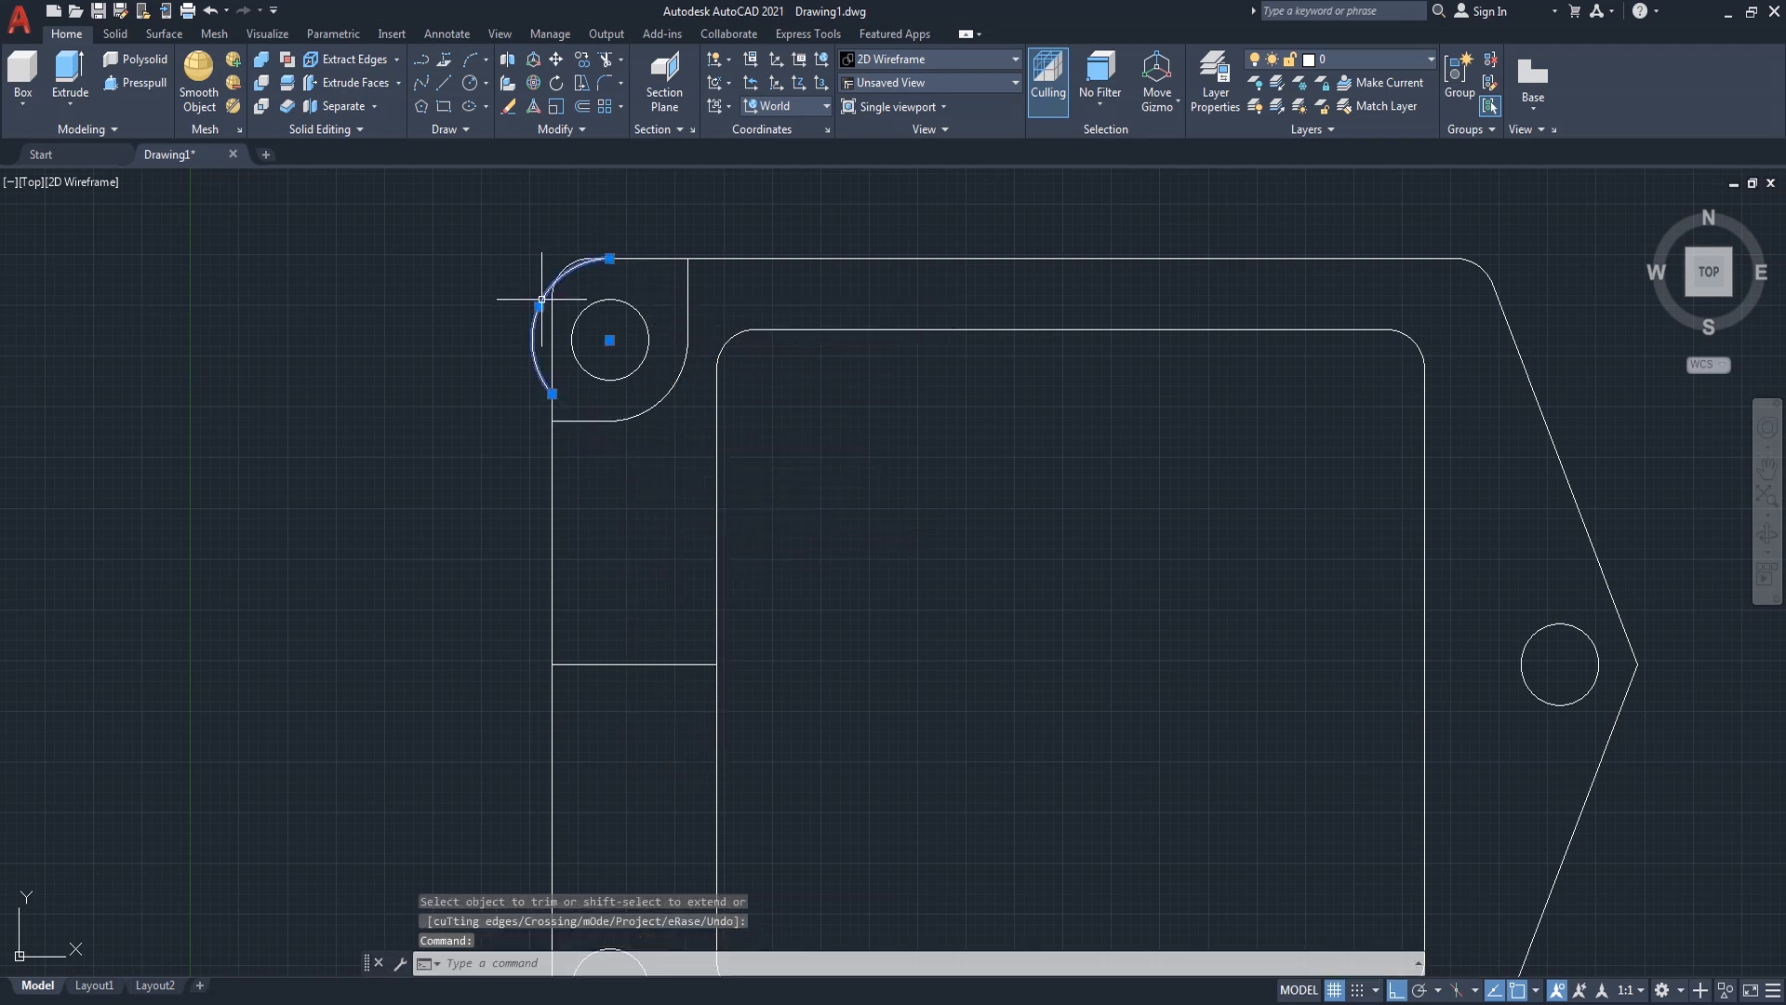
key("Return")
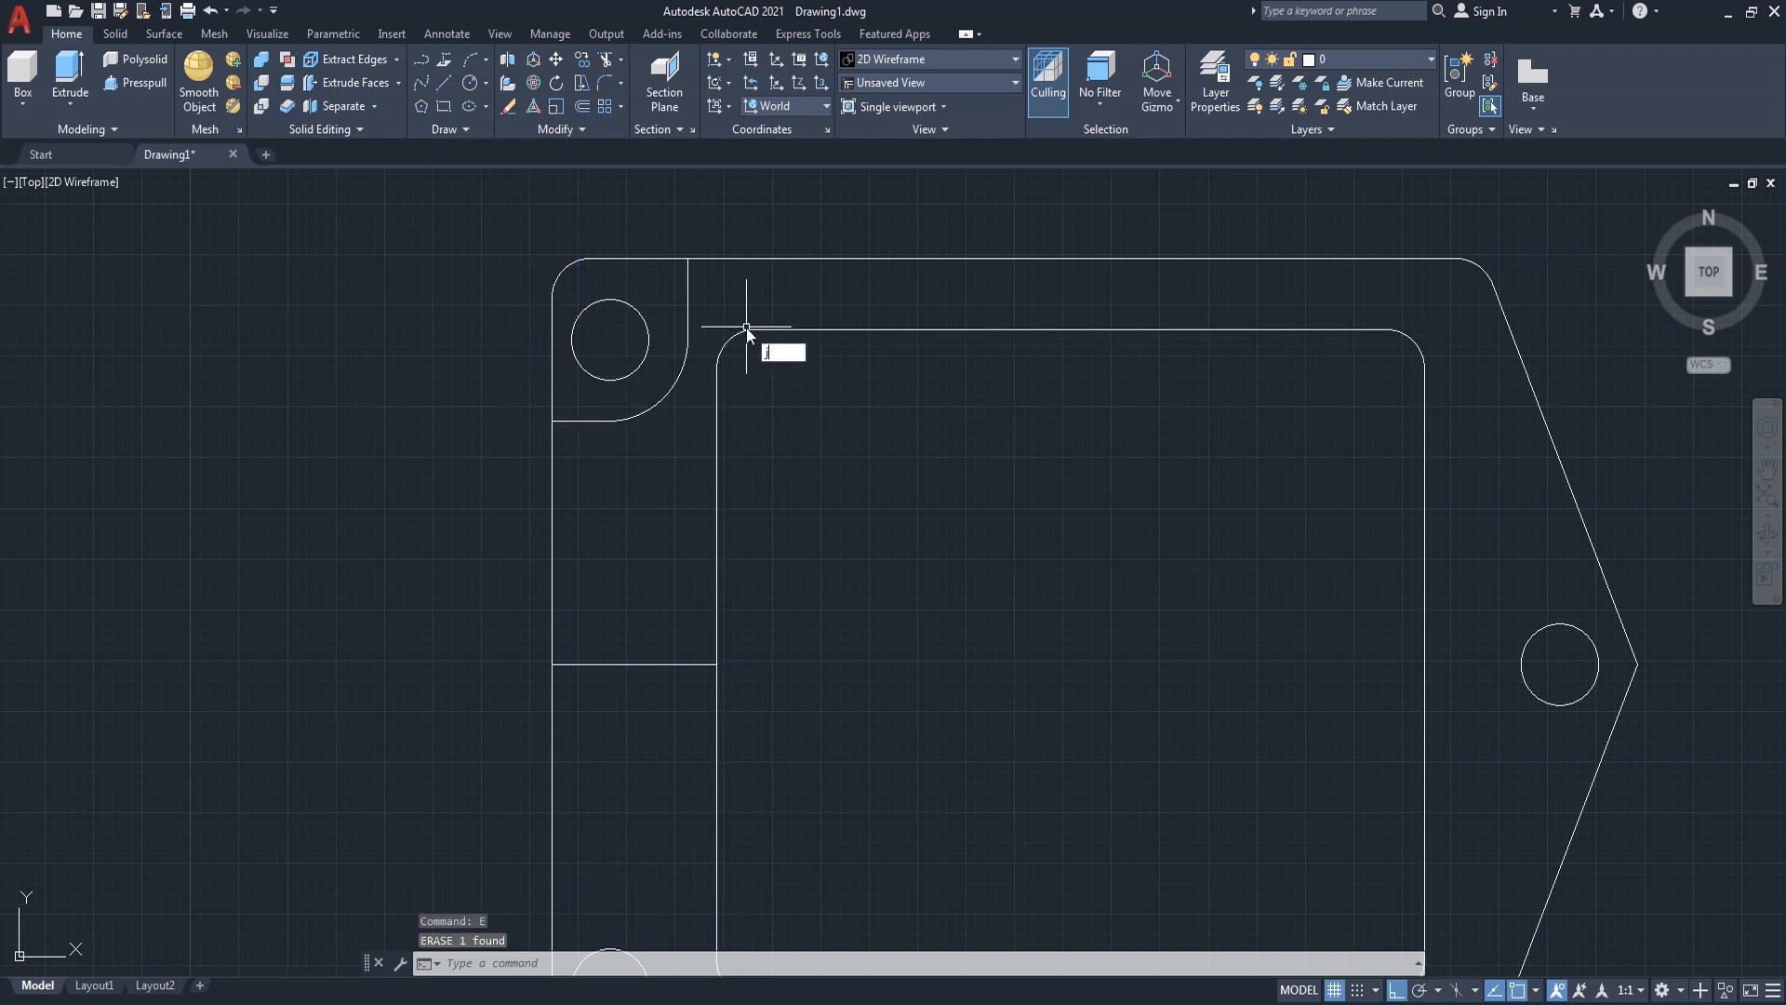
- Join the vertical line, quarter arc and horizontal line around the upper-left hole into one polyline
type("j")
key("Return")
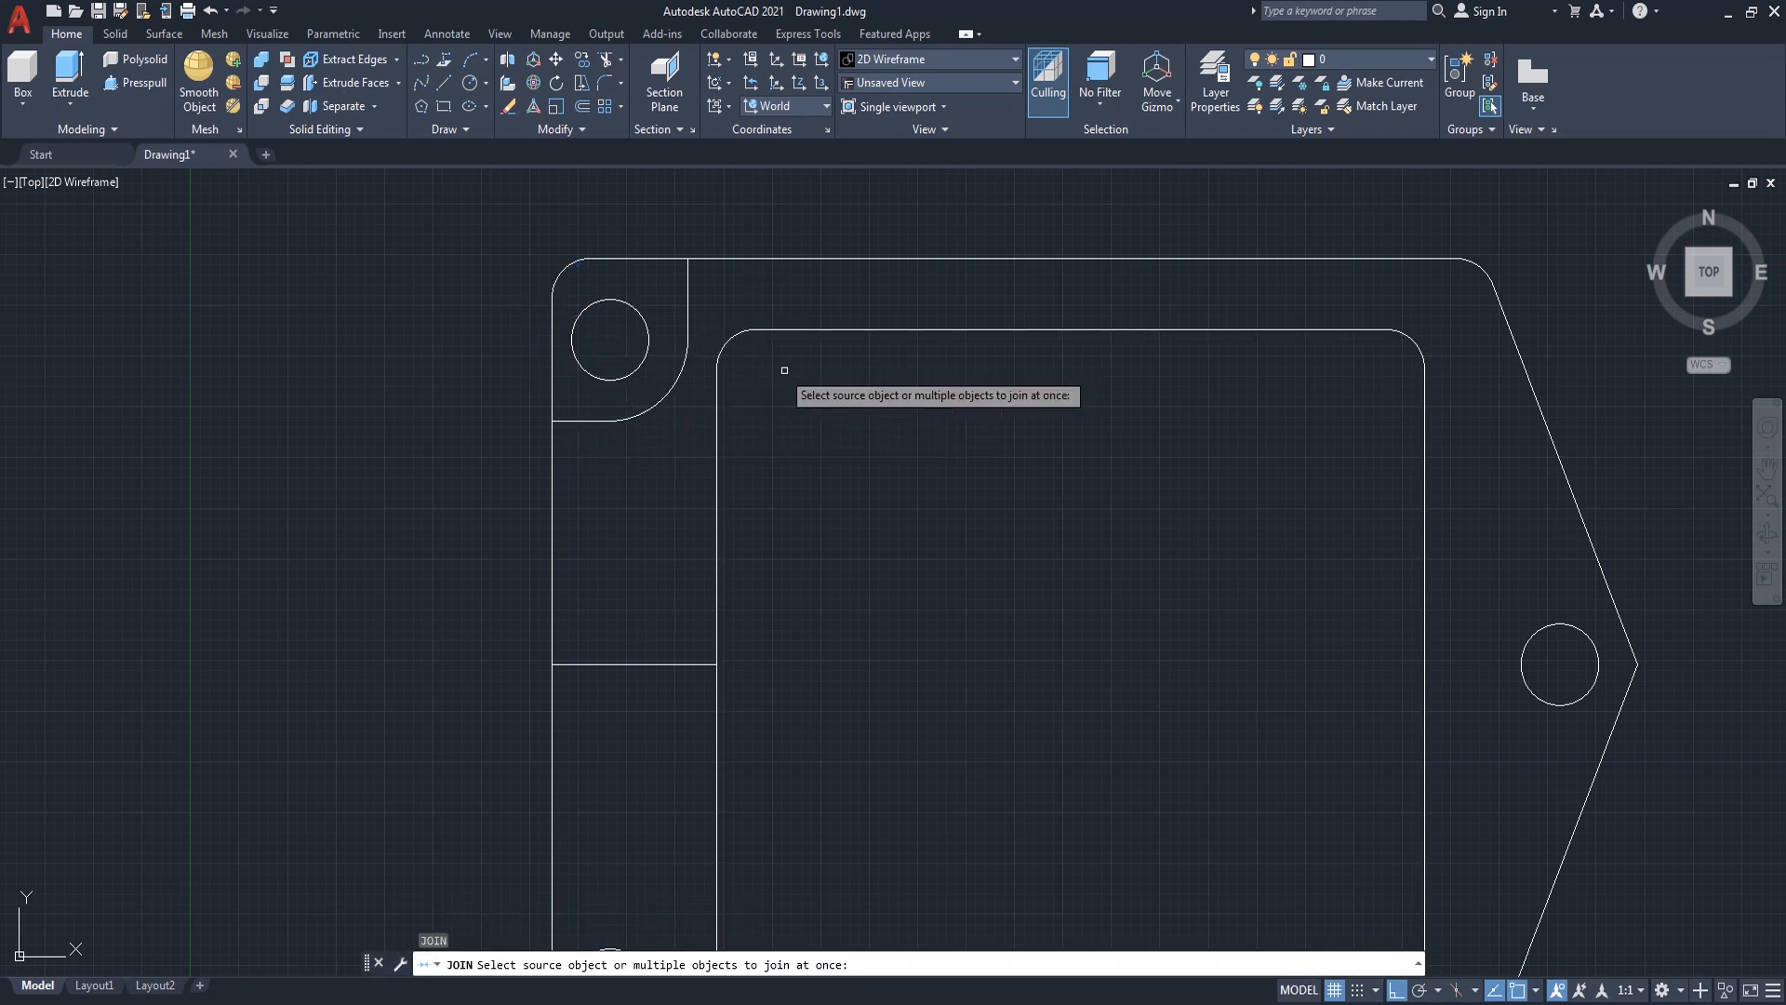
left_click(688, 316)
left_click(678, 366)
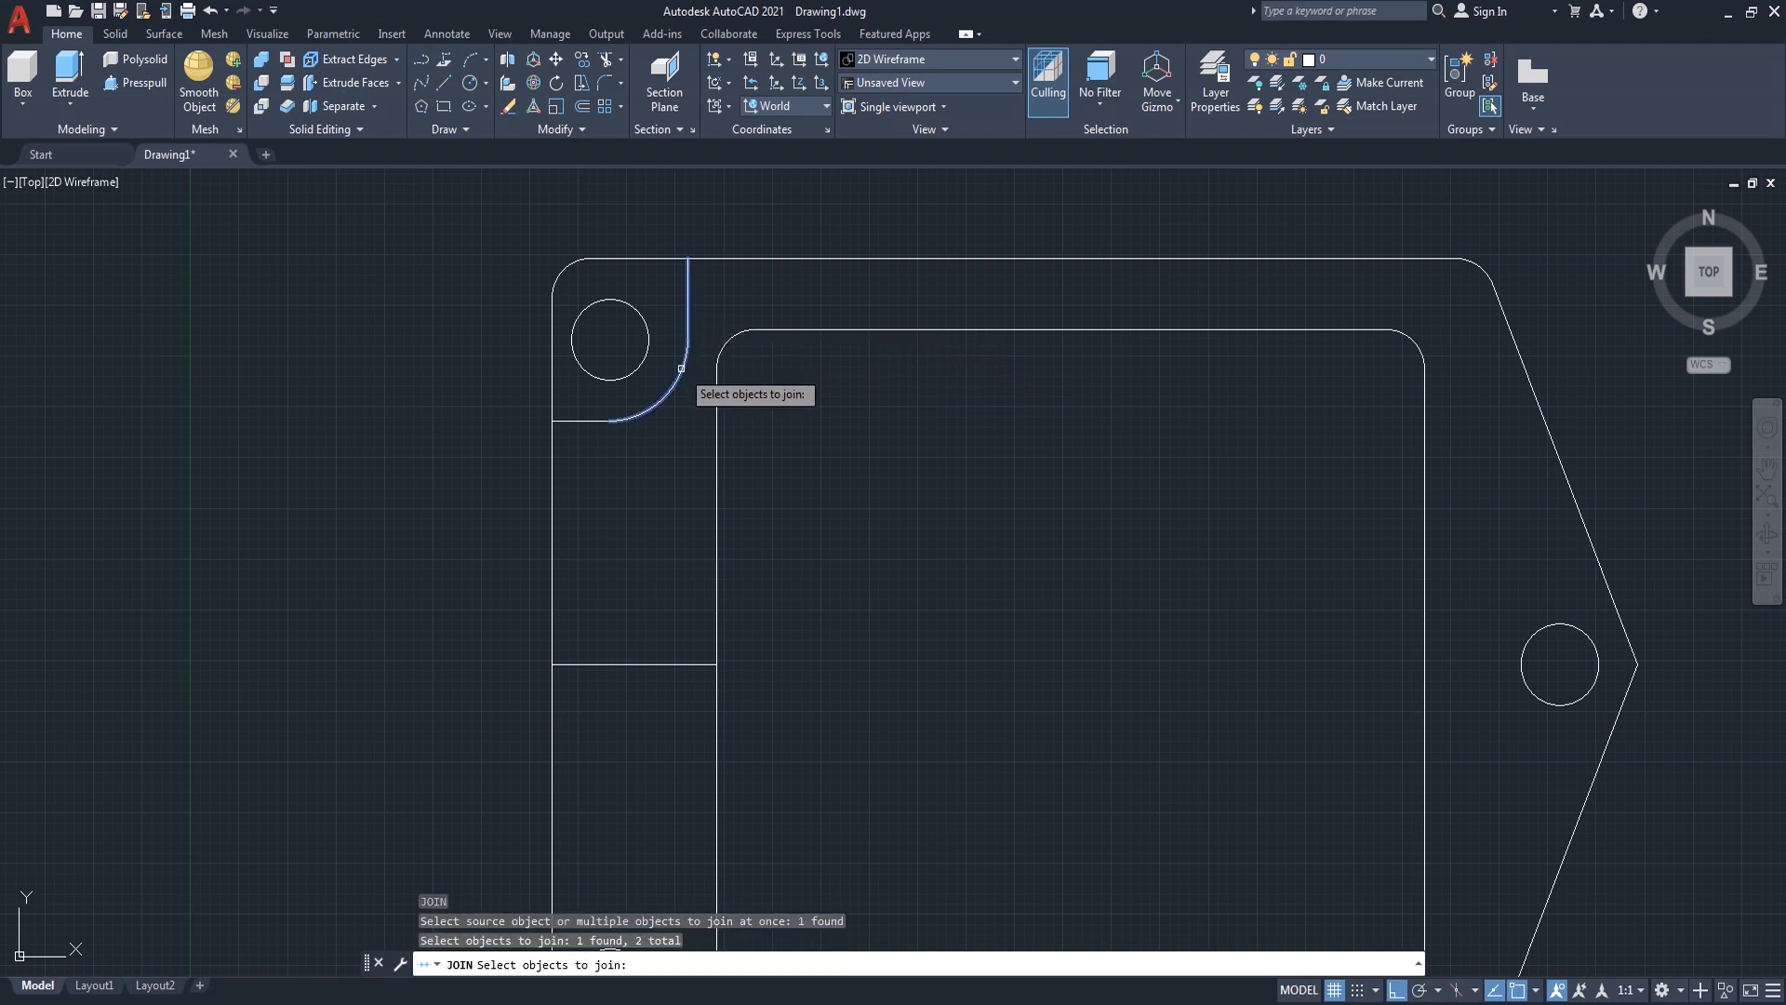
left_click(604, 421)
key("Return")
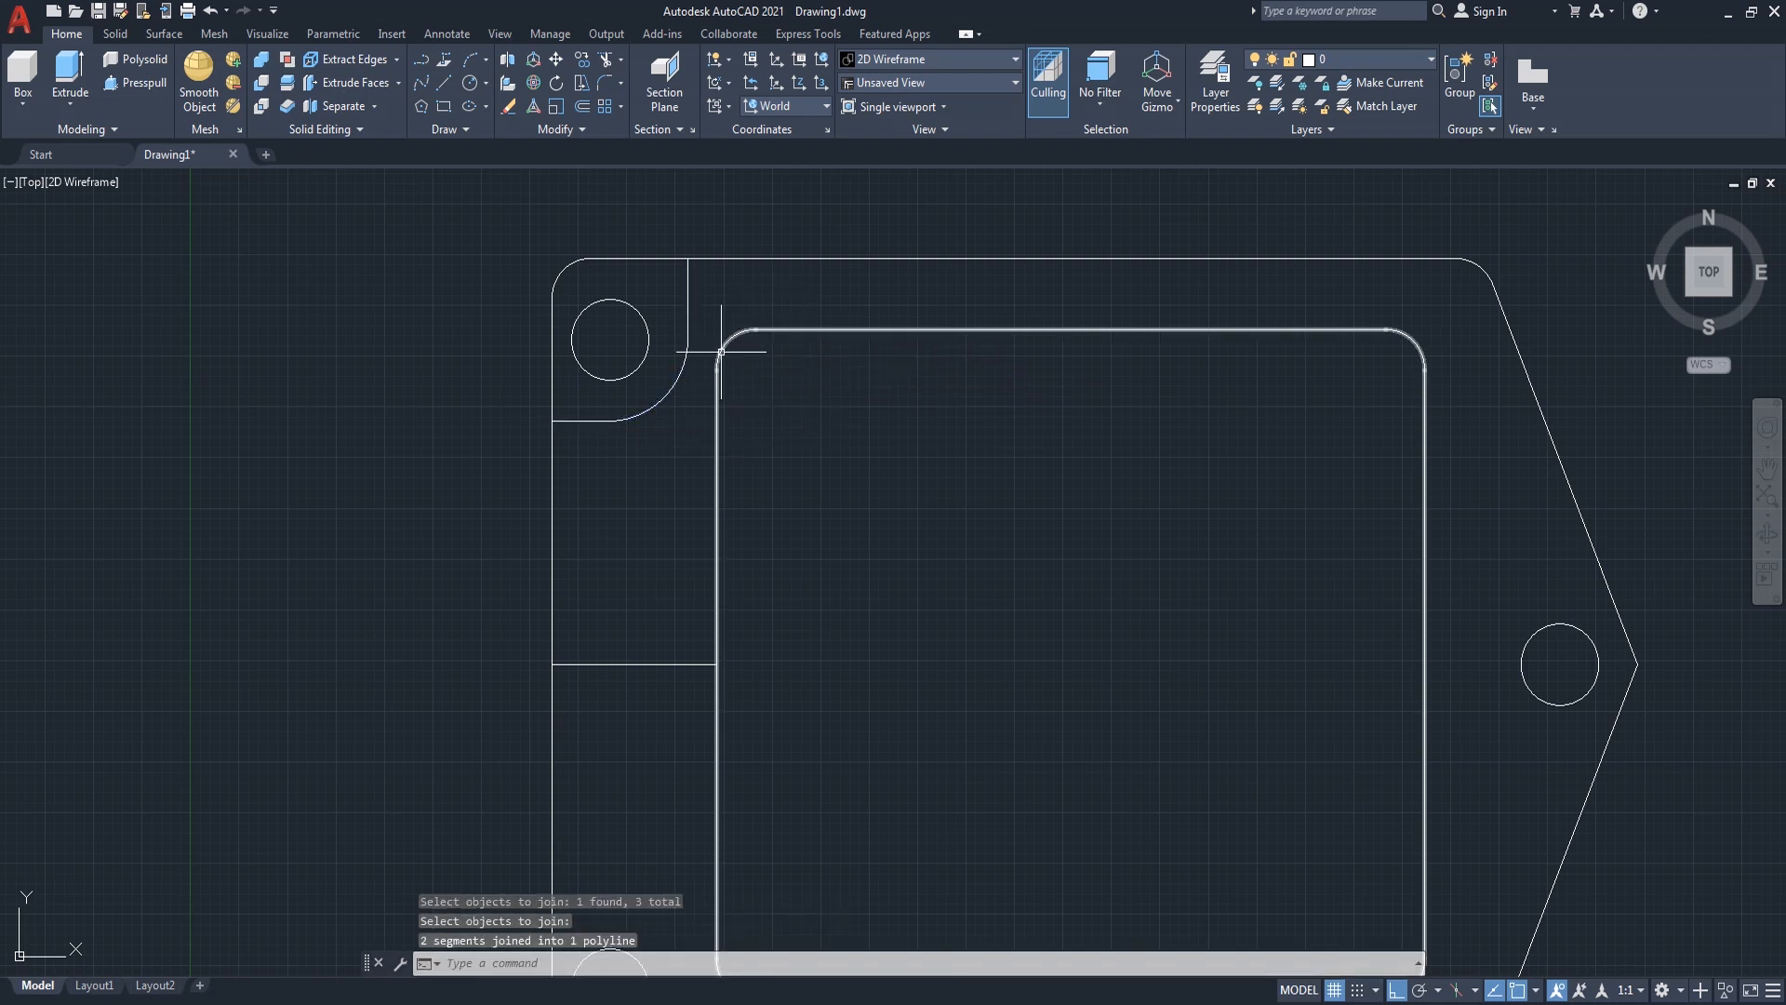
- Mirror the joined corner polyline about the short horizontal line to the lower-left hole, keeping the original
scroll(688, 367, "down", 3)
scroll(698, 385, "up", 1)
type("mi")
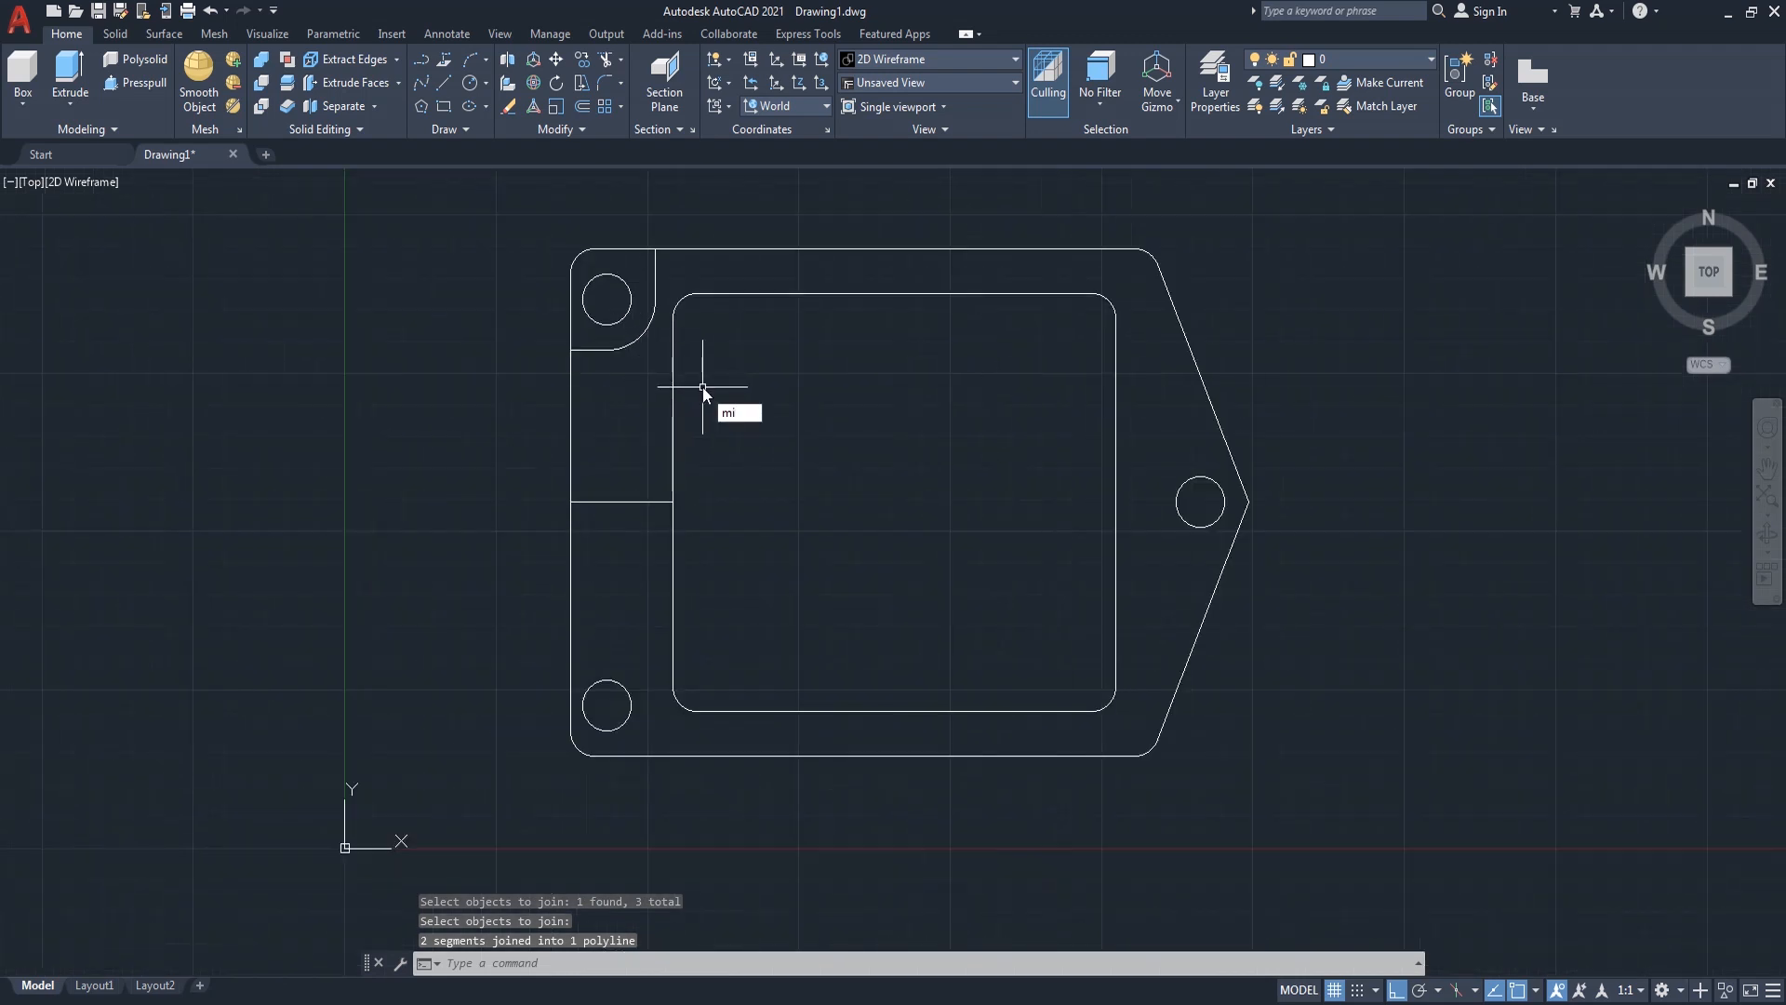
key("Return")
left_click(623, 345)
key("Return")
left_click(572, 502)
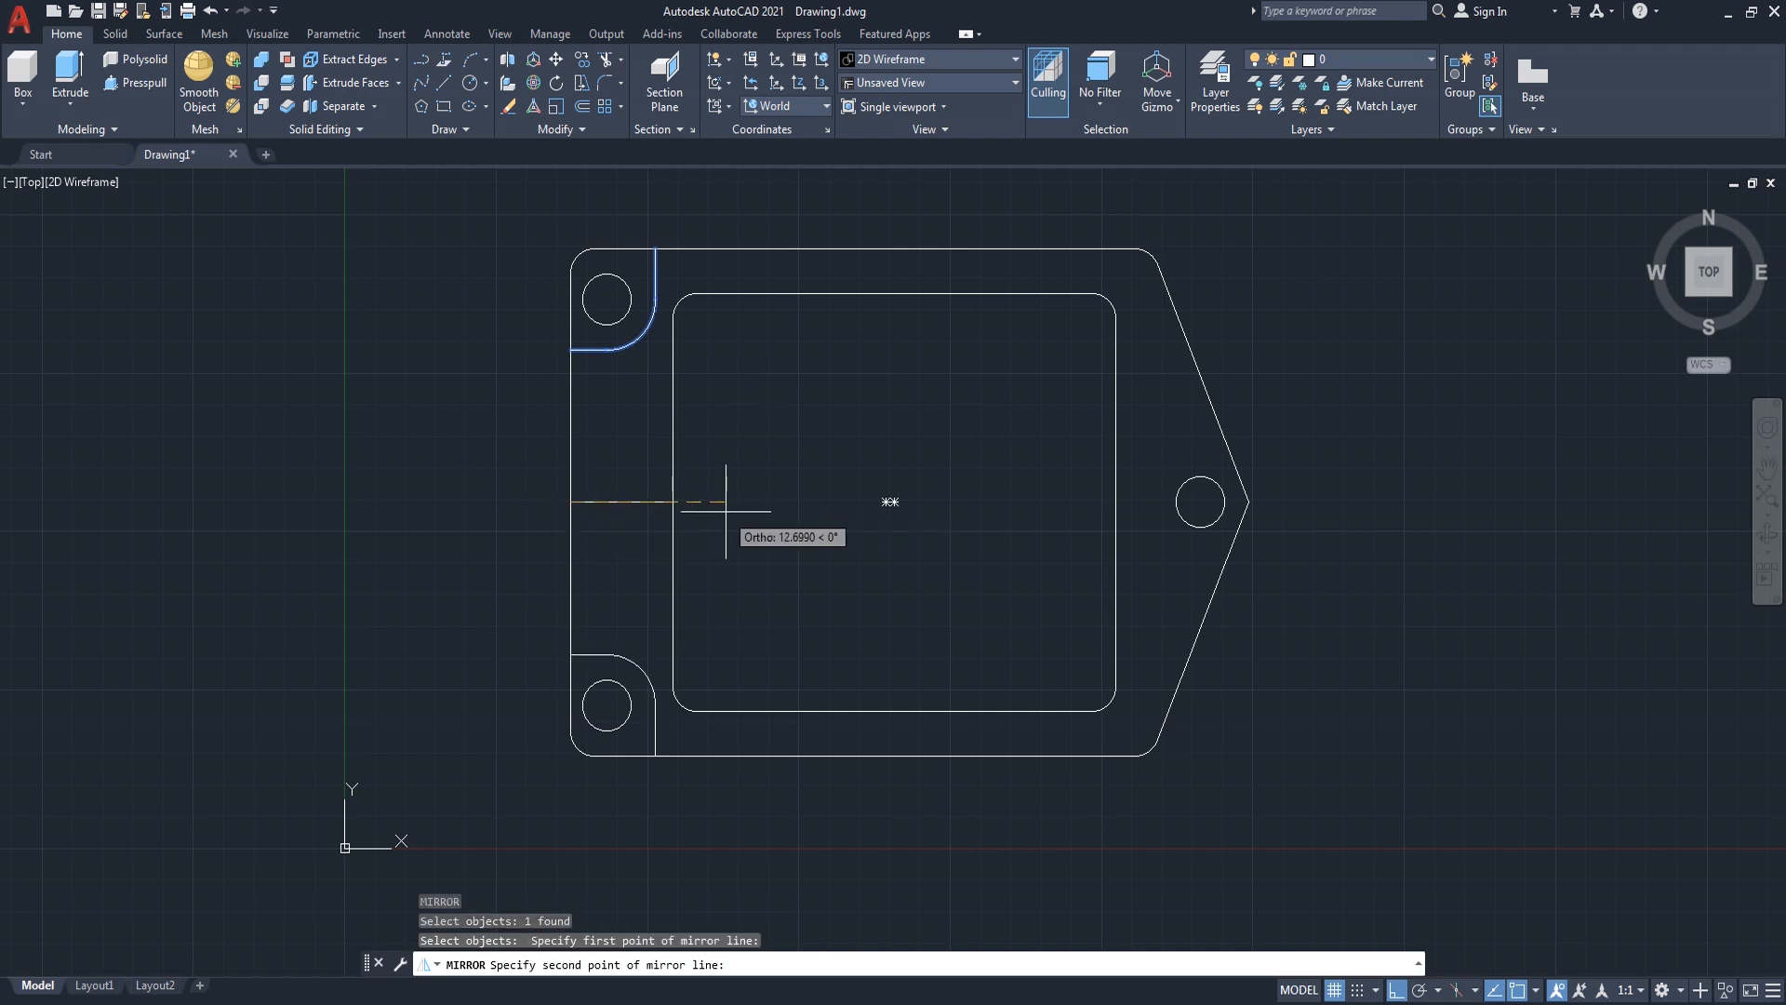
left_click(673, 502)
key("Return")
- Draw a circle of diameter 8 concentric with the hole near the outline's pointed vertex
scroll(678, 495, "down", 2)
scroll(763, 507, "up", 2)
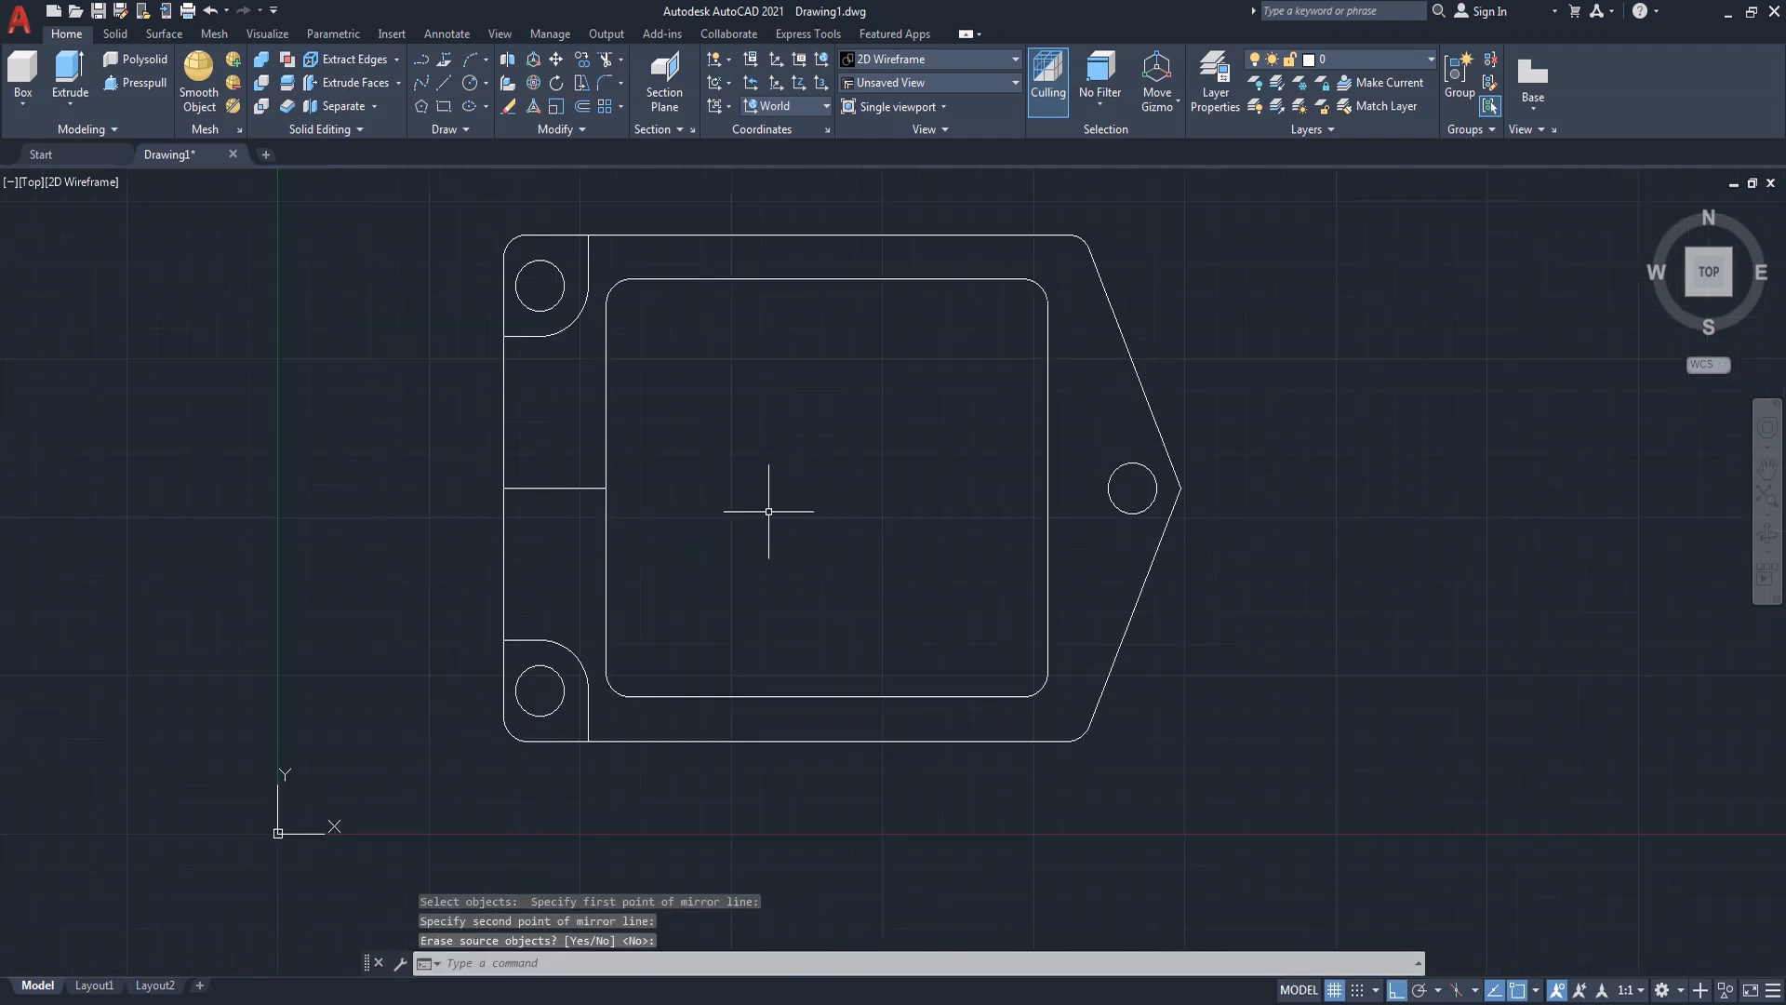
type("c")
key("Return")
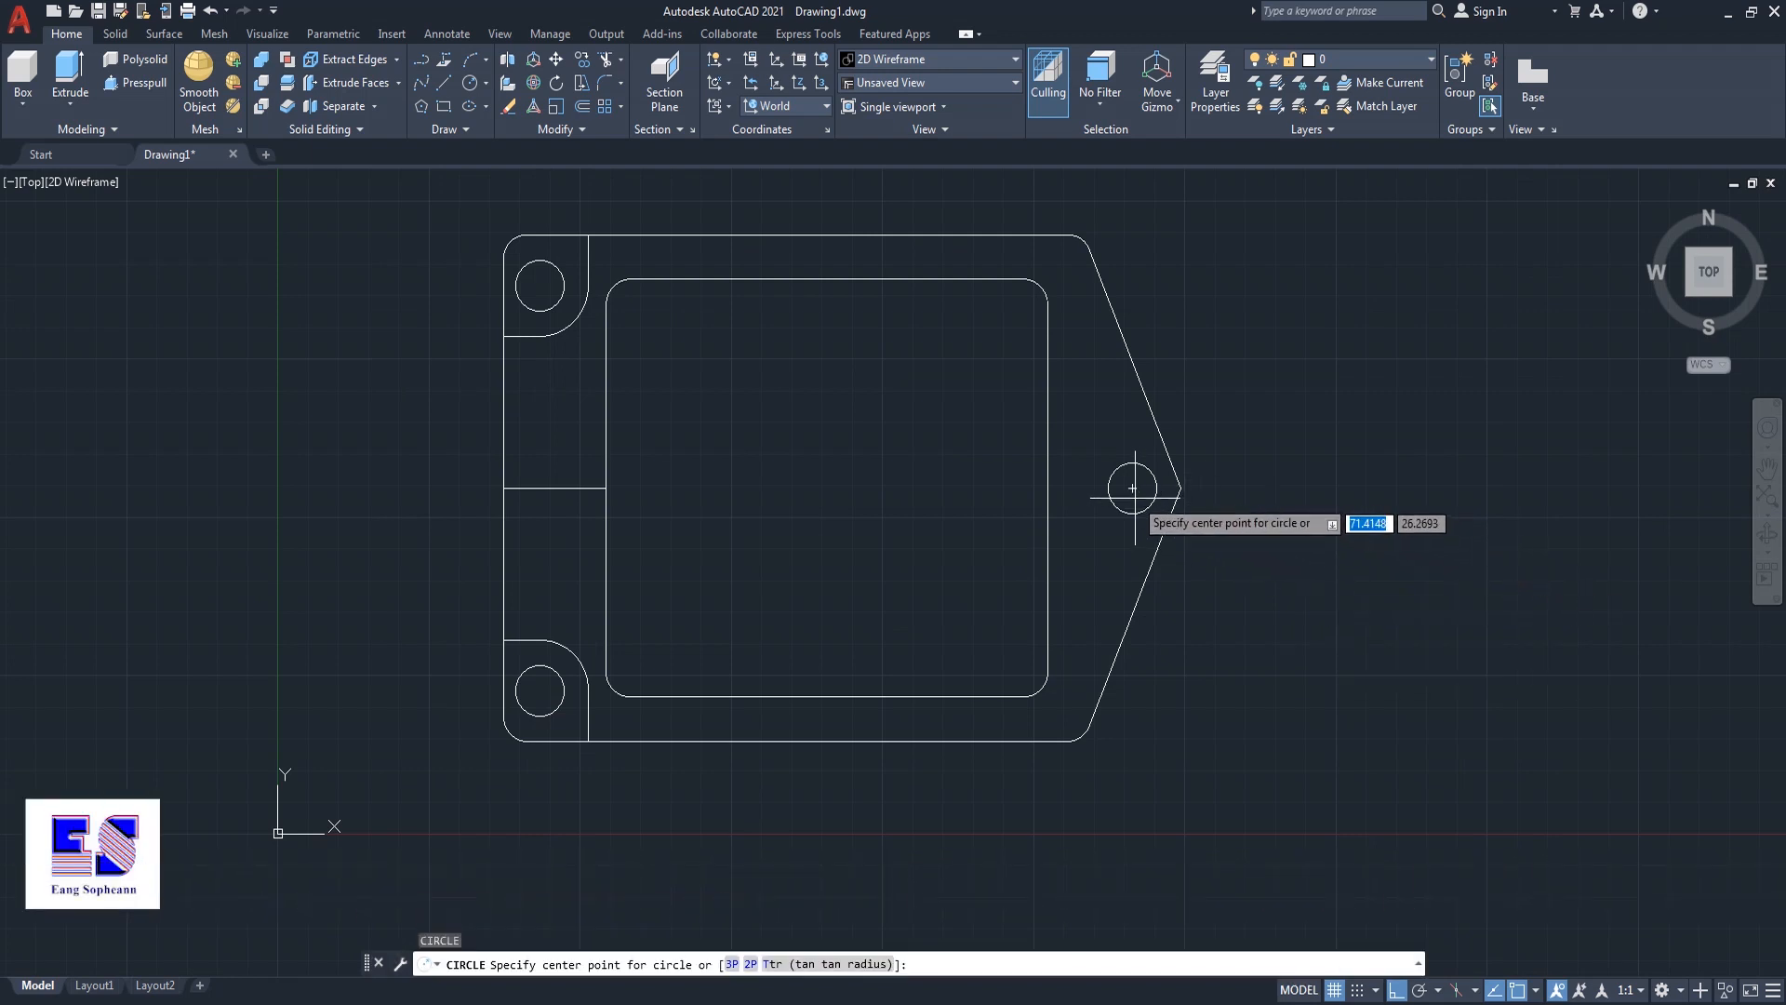
left_click(1132, 487)
type("d")
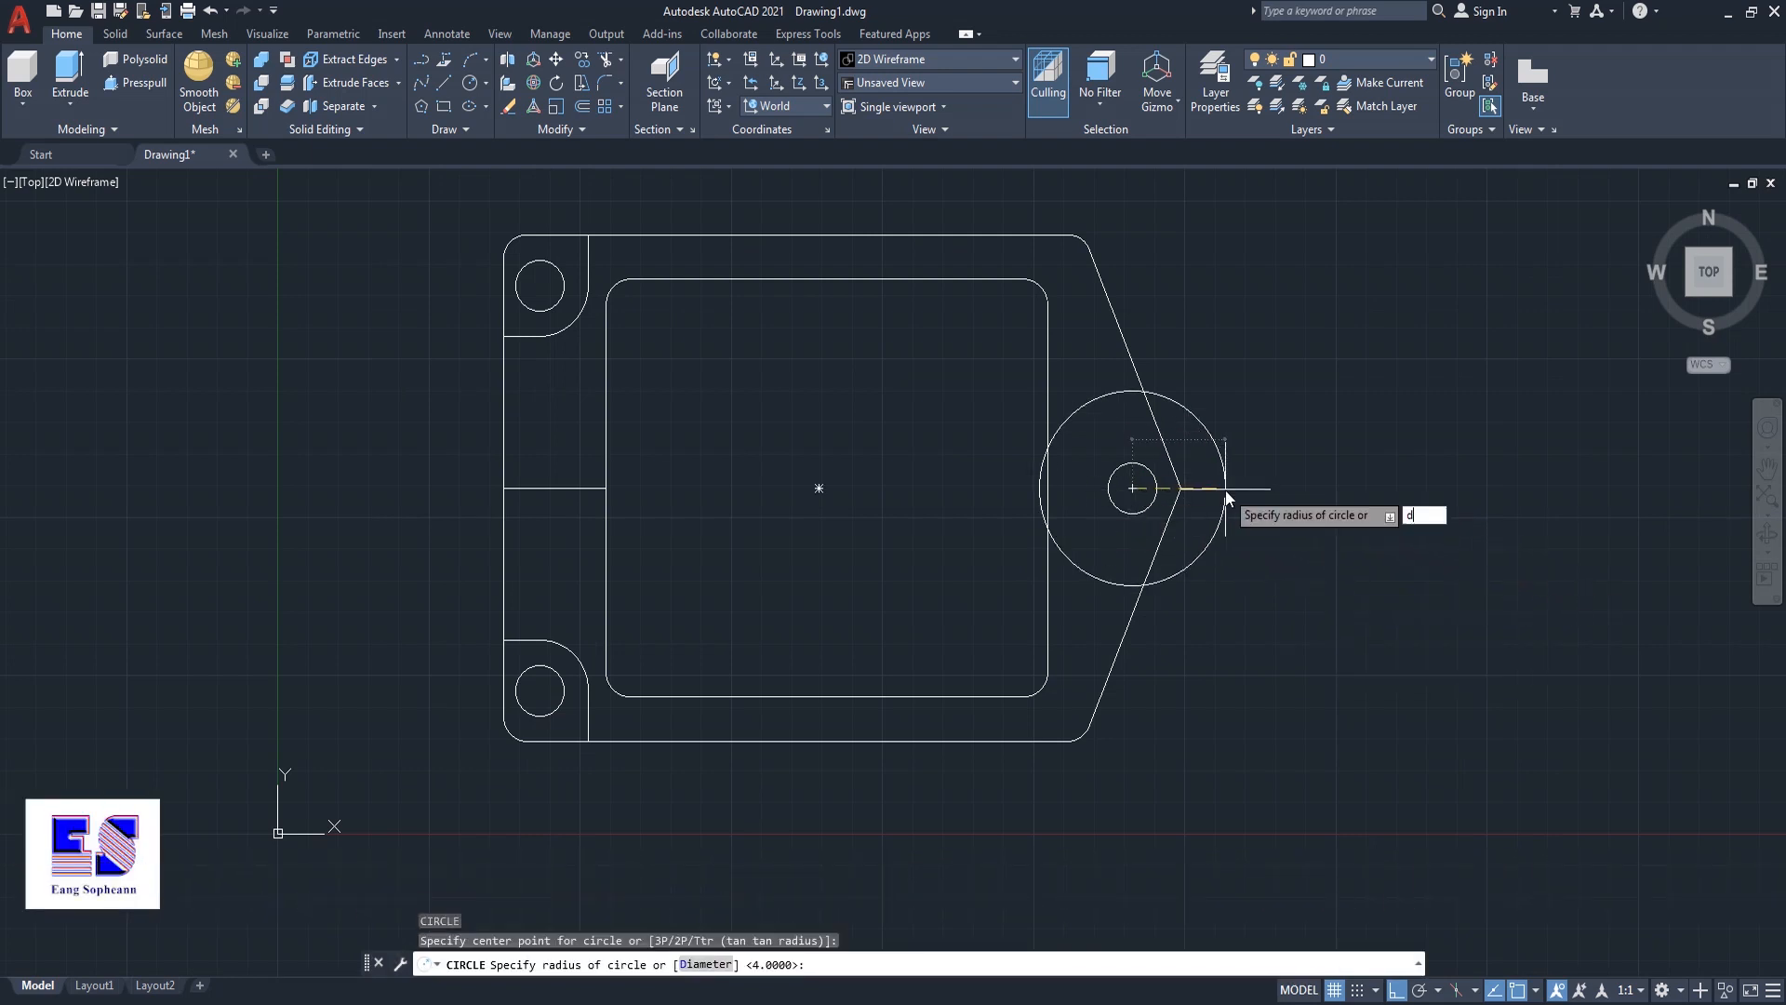
key("Return")
type("8")
key("Return")
- Draw a vertical polyline about 4.2 units long upward from the right quadrant of the hole near the pointed vertex
scroll(1232, 490, "up", 2)
type("pl")
key("Return")
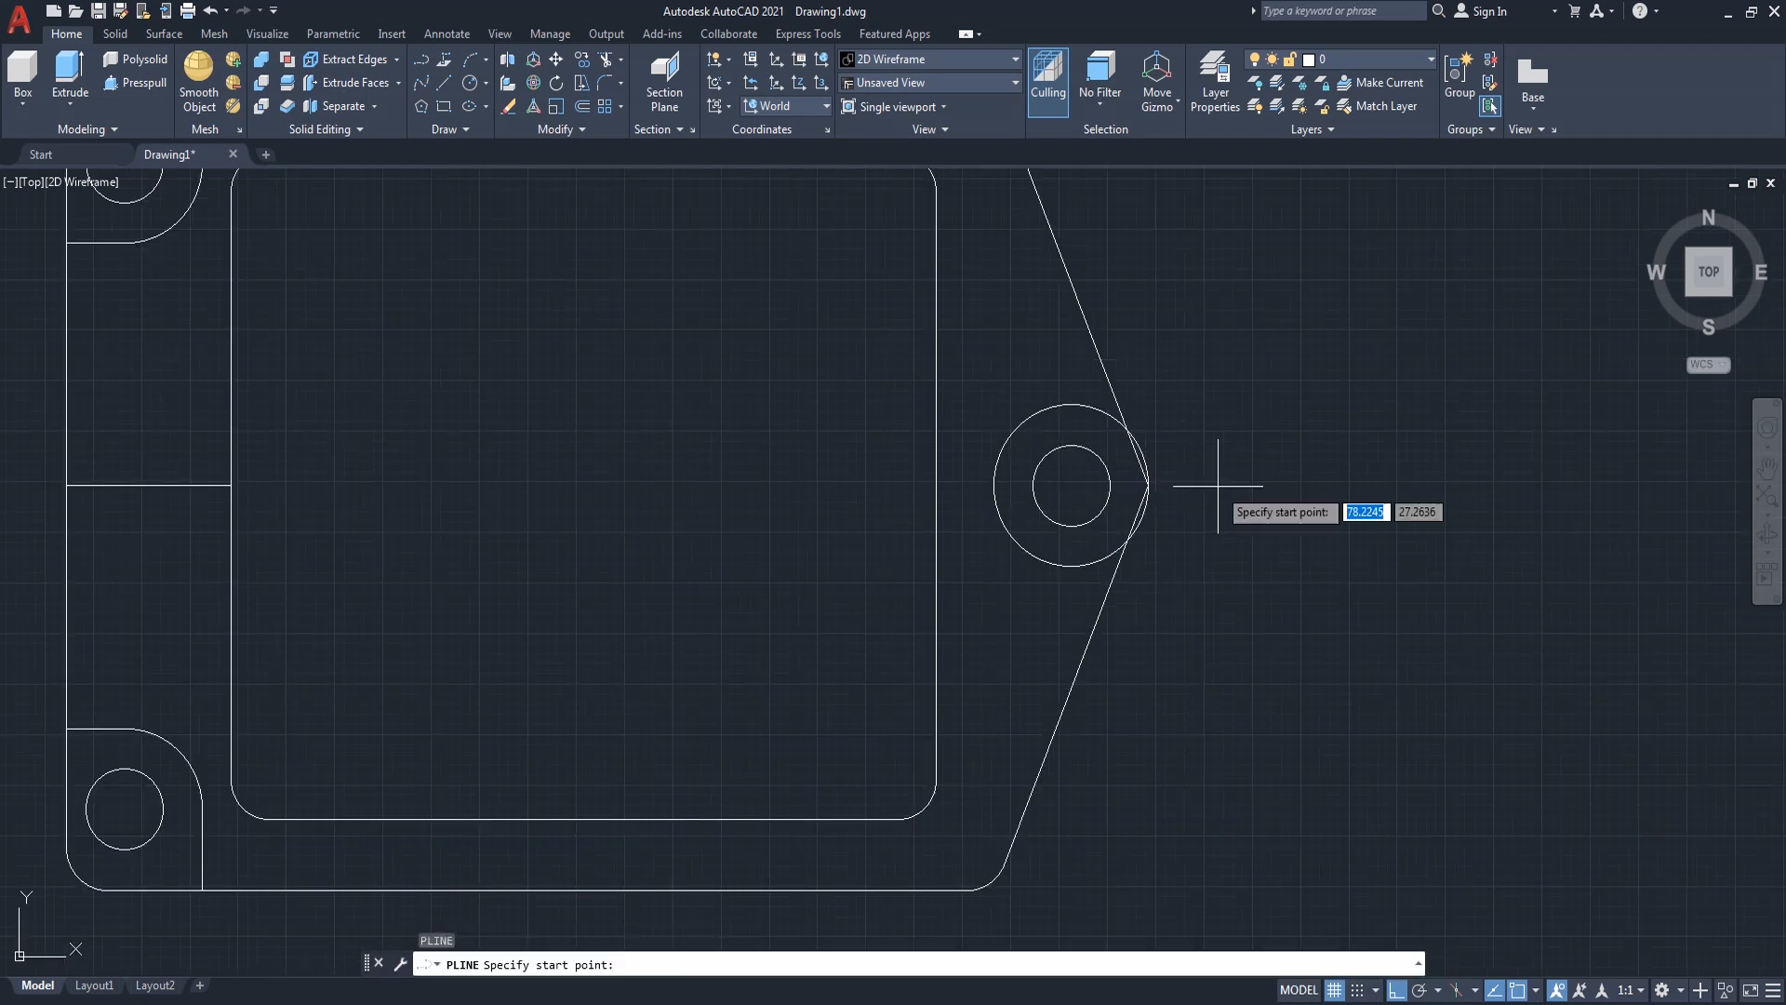
left_click(1070, 484)
scroll(1107, 413, "up", 4)
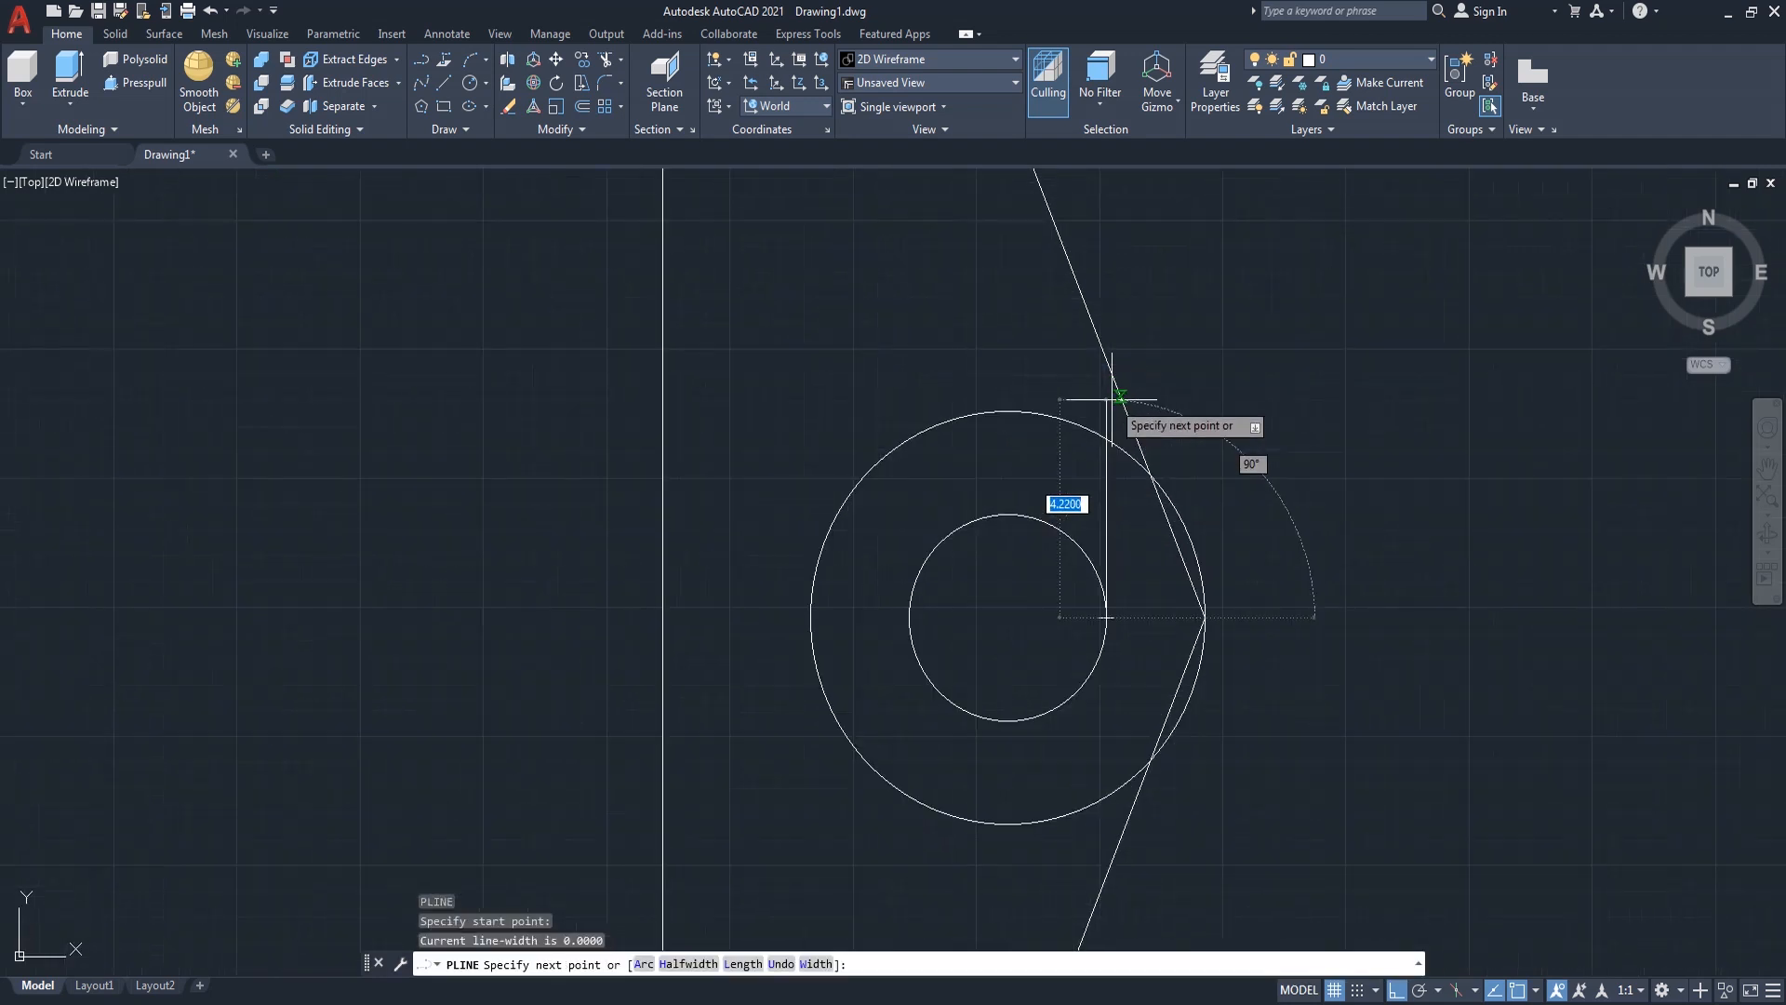
left_click(1107, 408)
key("Return")
- Extend the vertical line beside the right hole up to the outline's slanted edge and down to the 8-diameter circle
scroll(1225, 409, "down", 6)
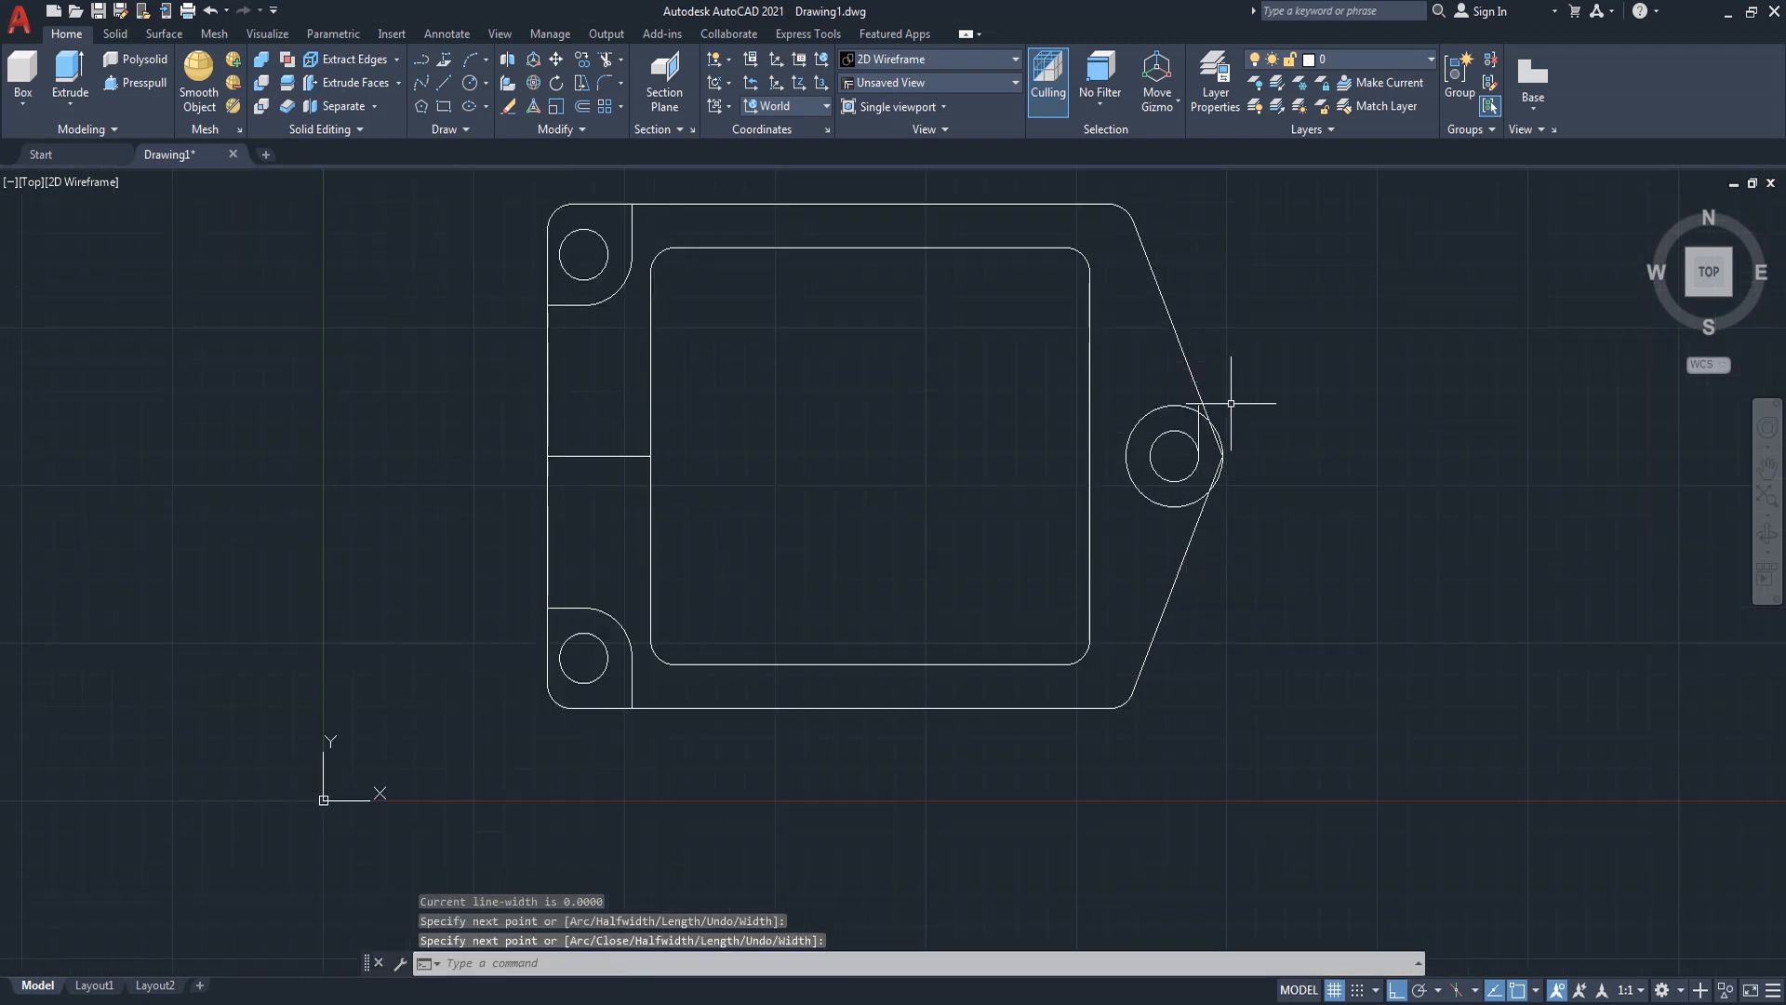
type("ex")
key("Return")
right_click(1327, 450)
left_click(1332, 462)
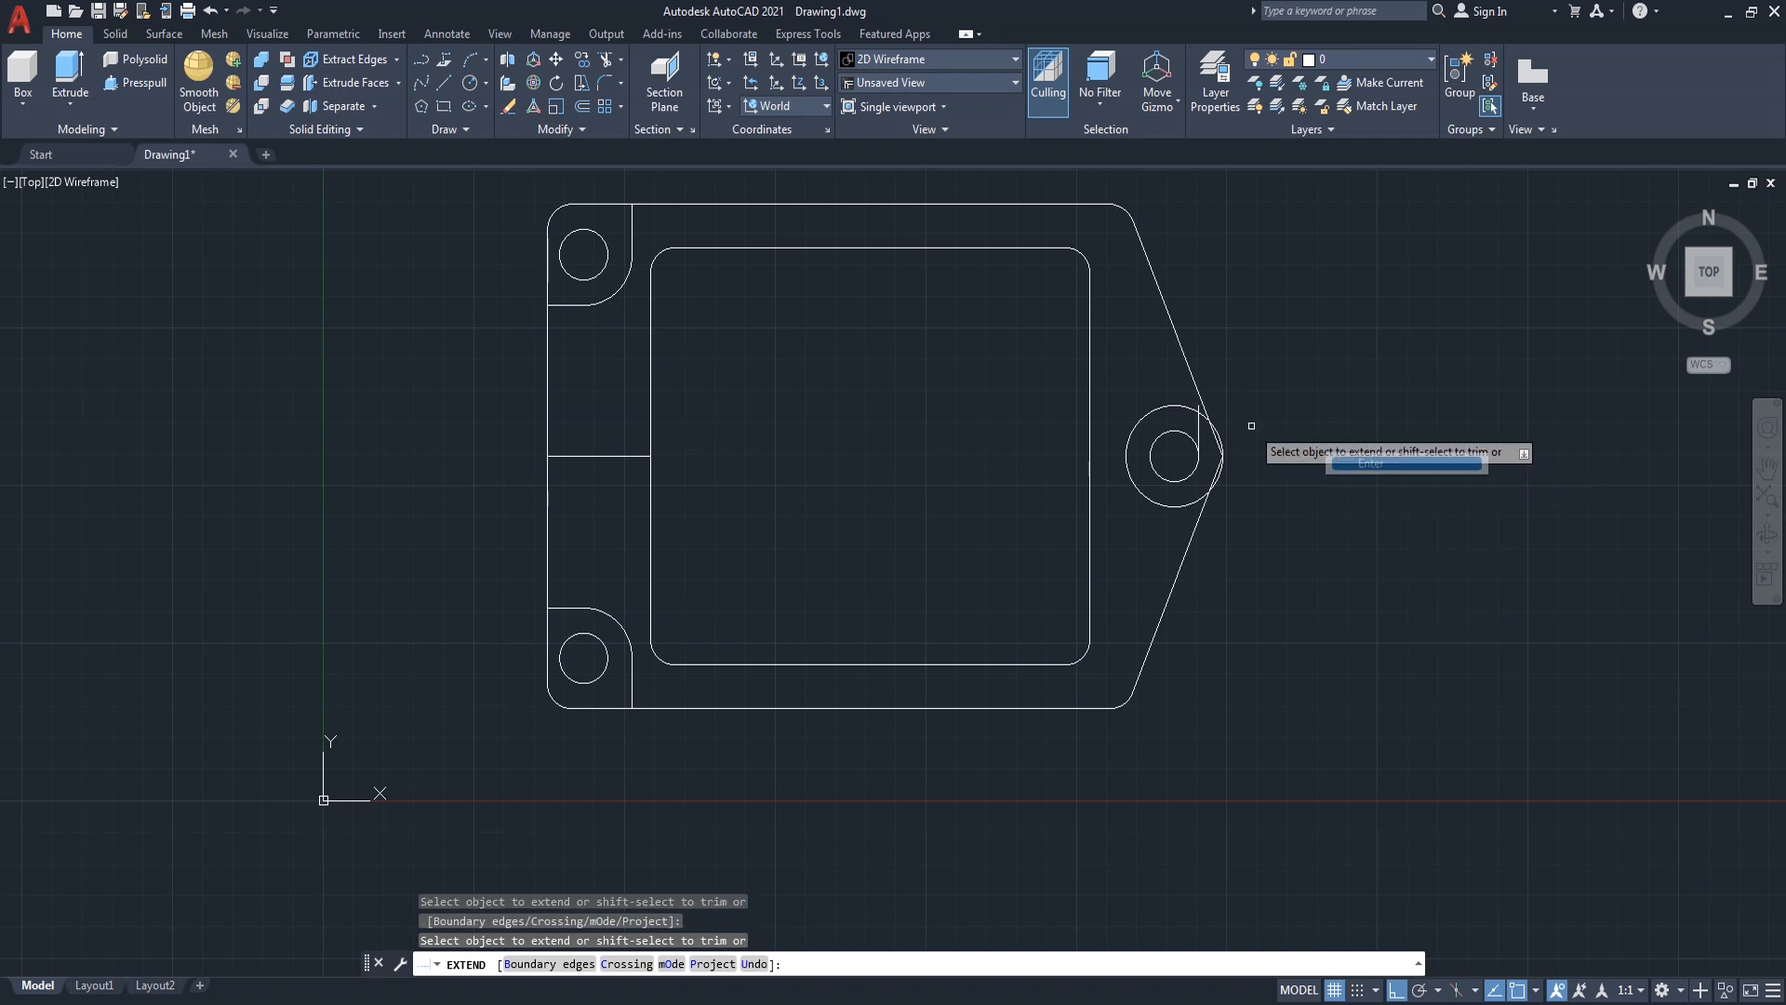
left_click(1198, 424)
key("Return")
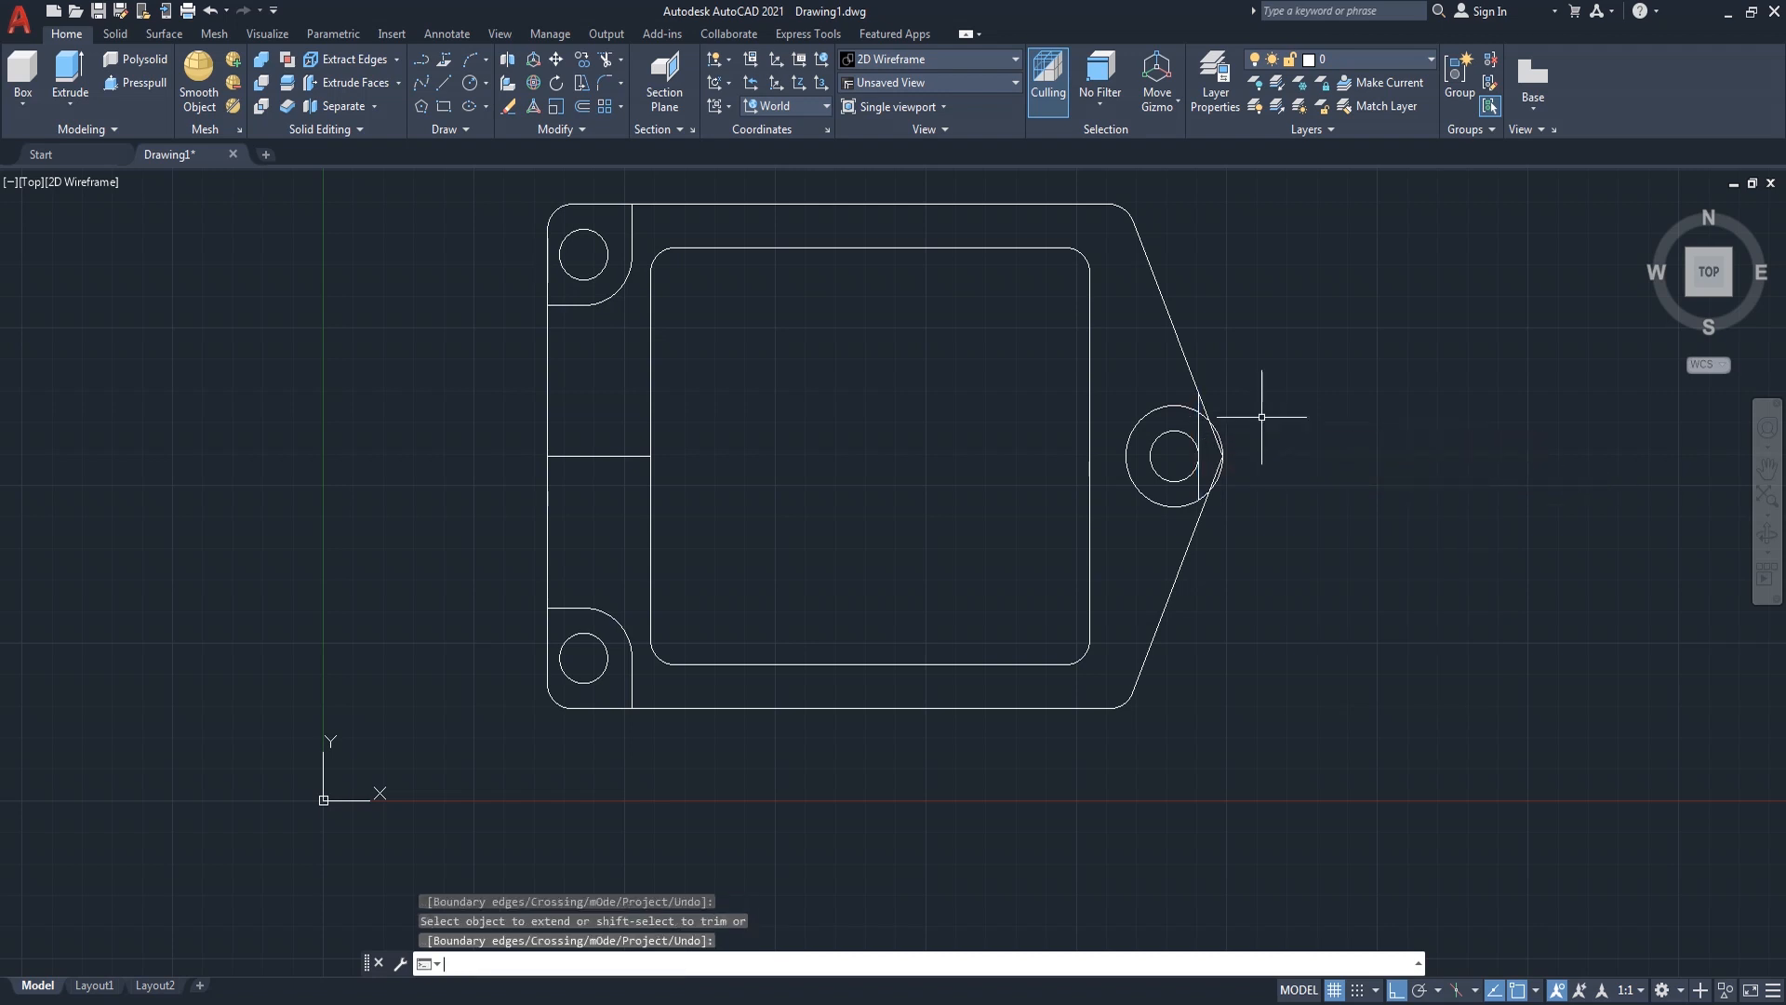
- Draw a short horizontal polyline leftward from the top quadrant of the right hole, ending inside the 8-diameter circle
type("pl")
key("Return")
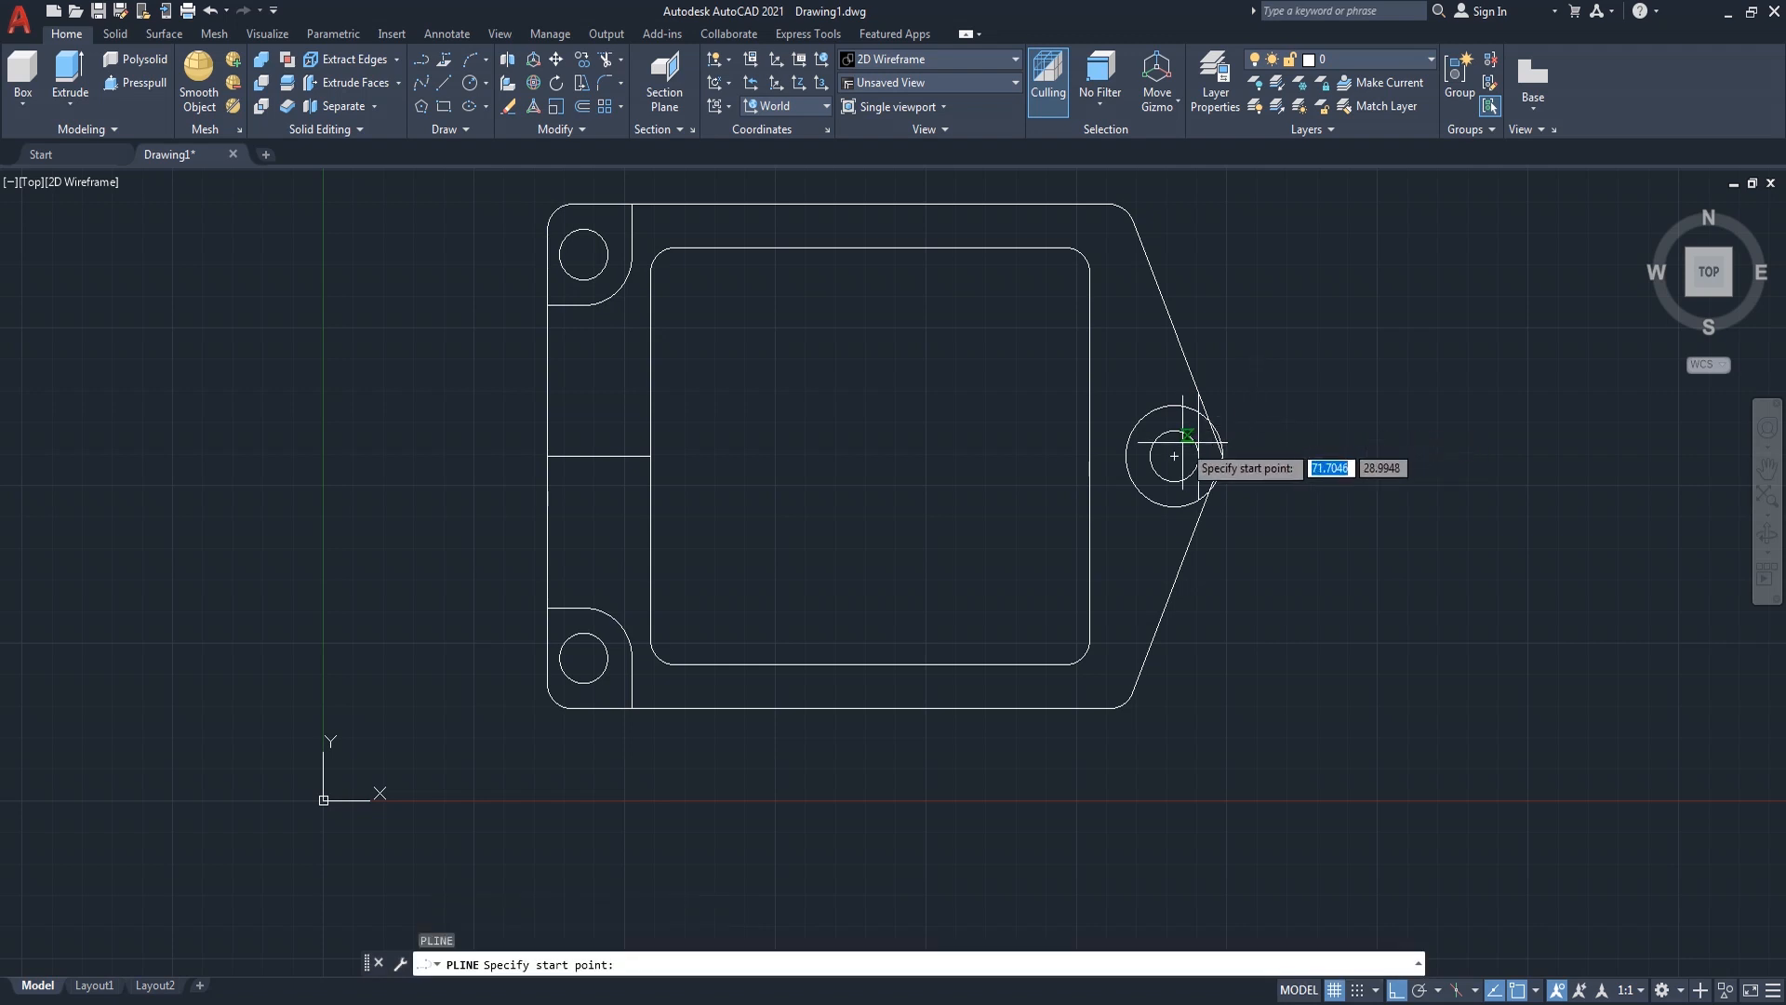
left_click(1174, 431)
scroll(1158, 430, "up", 4)
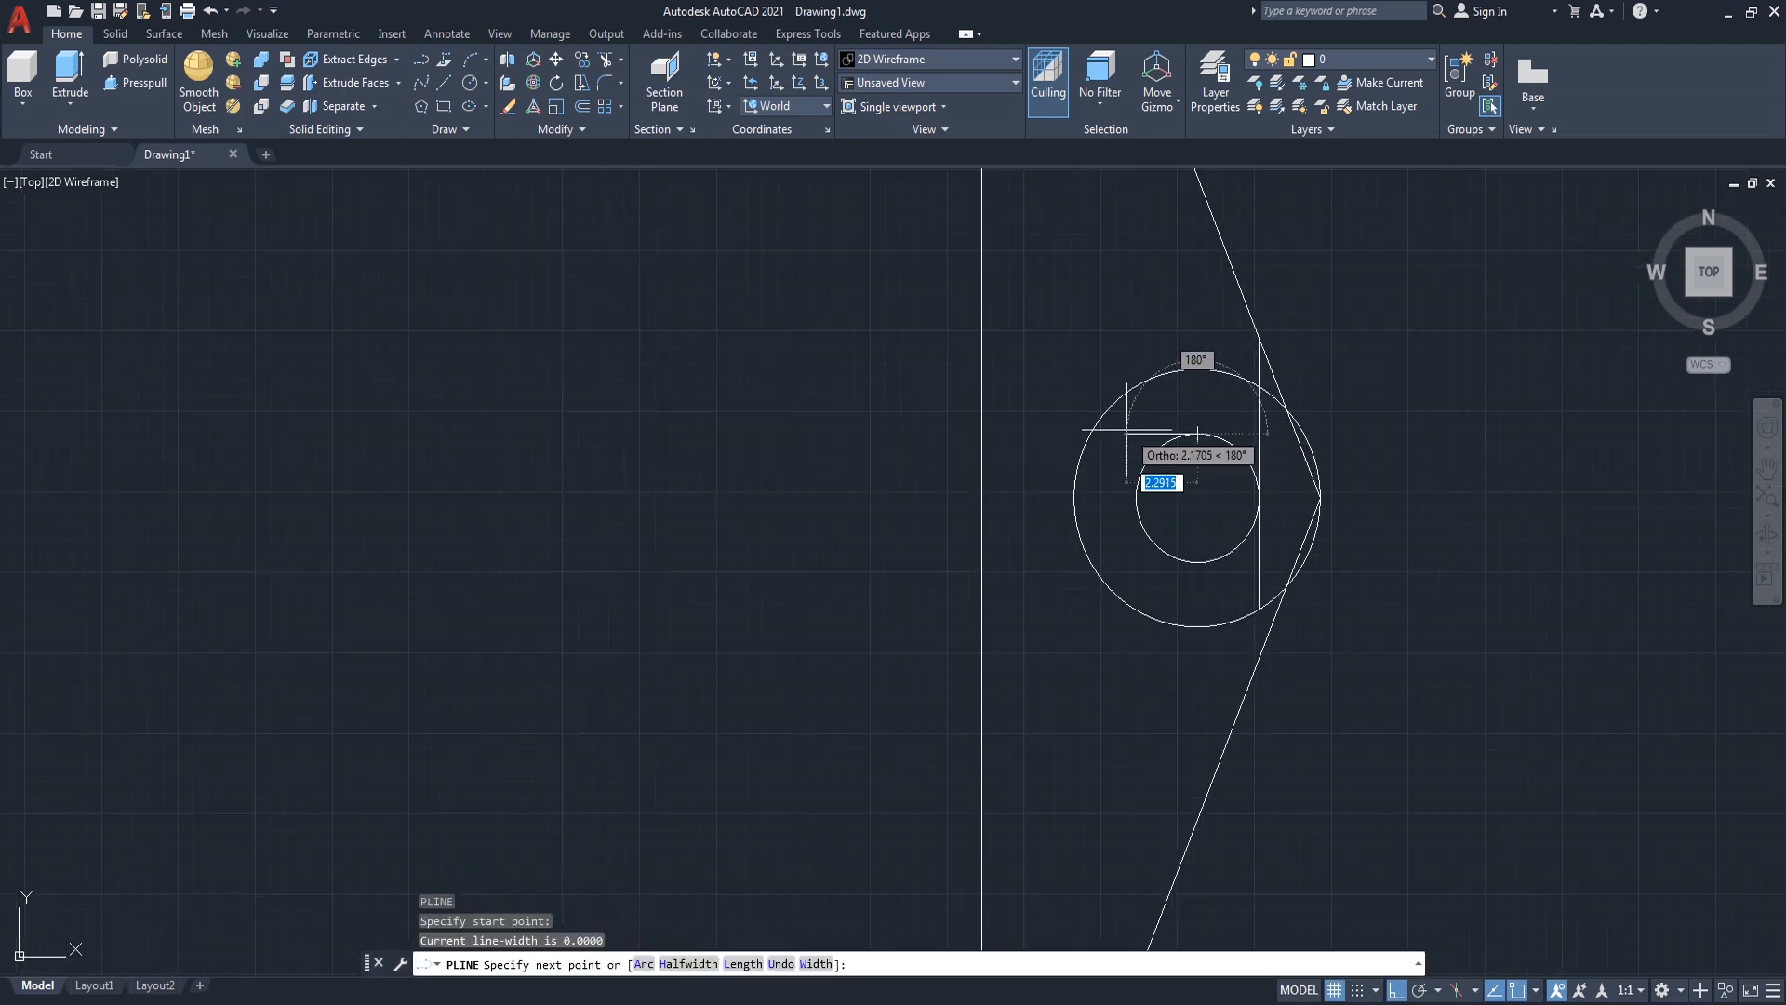
left_click(1118, 433)
key("Return")
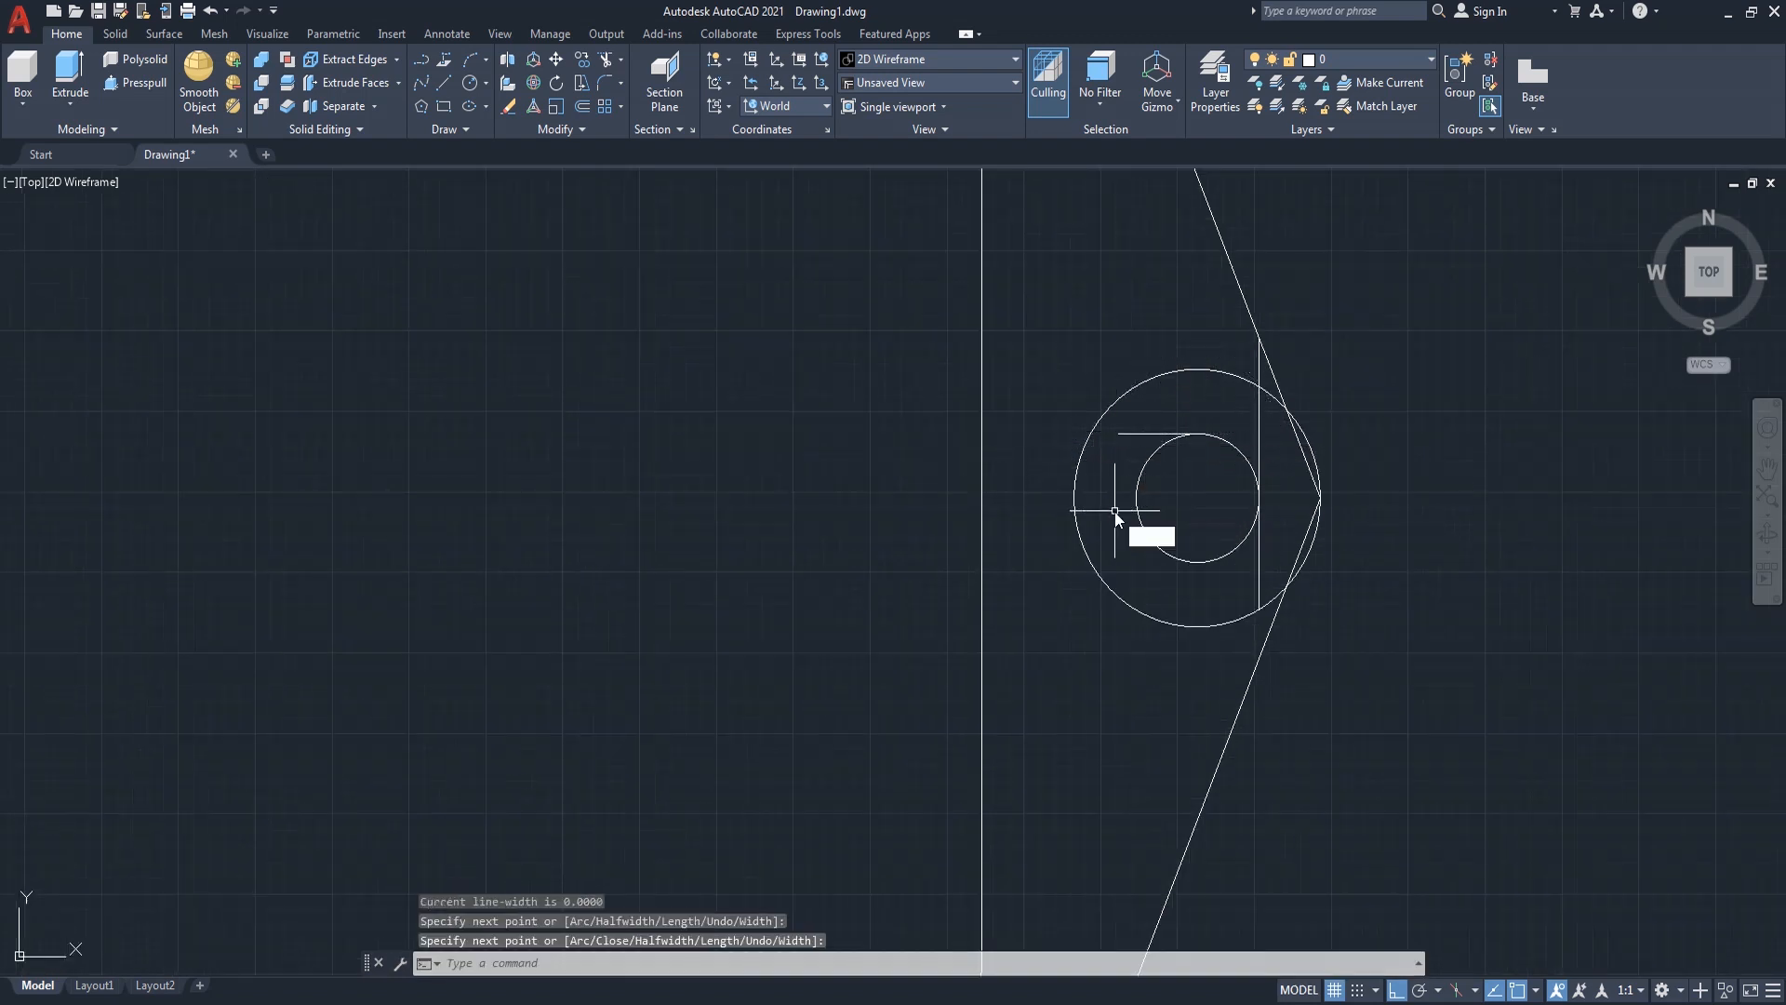
- Extend the short horizontal line above the right hole to the left side of the 8-diameter circle
type("ex")
key("Return")
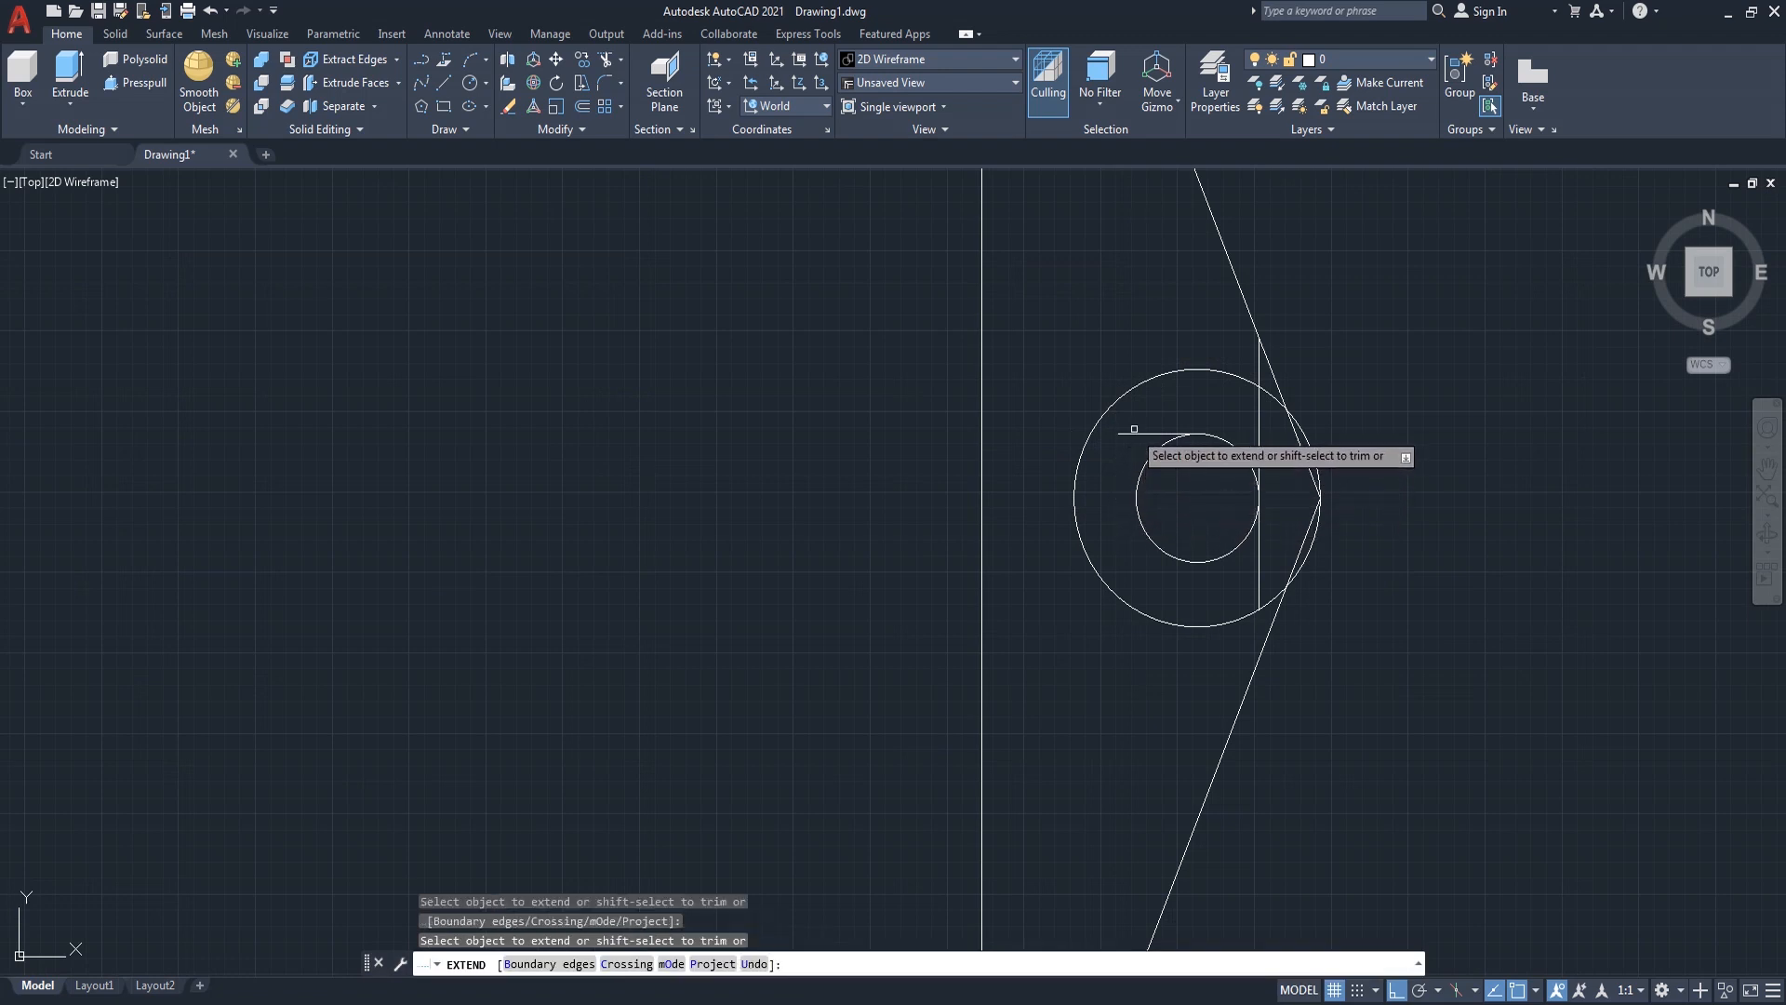
left_click(1132, 432)
key("Return")
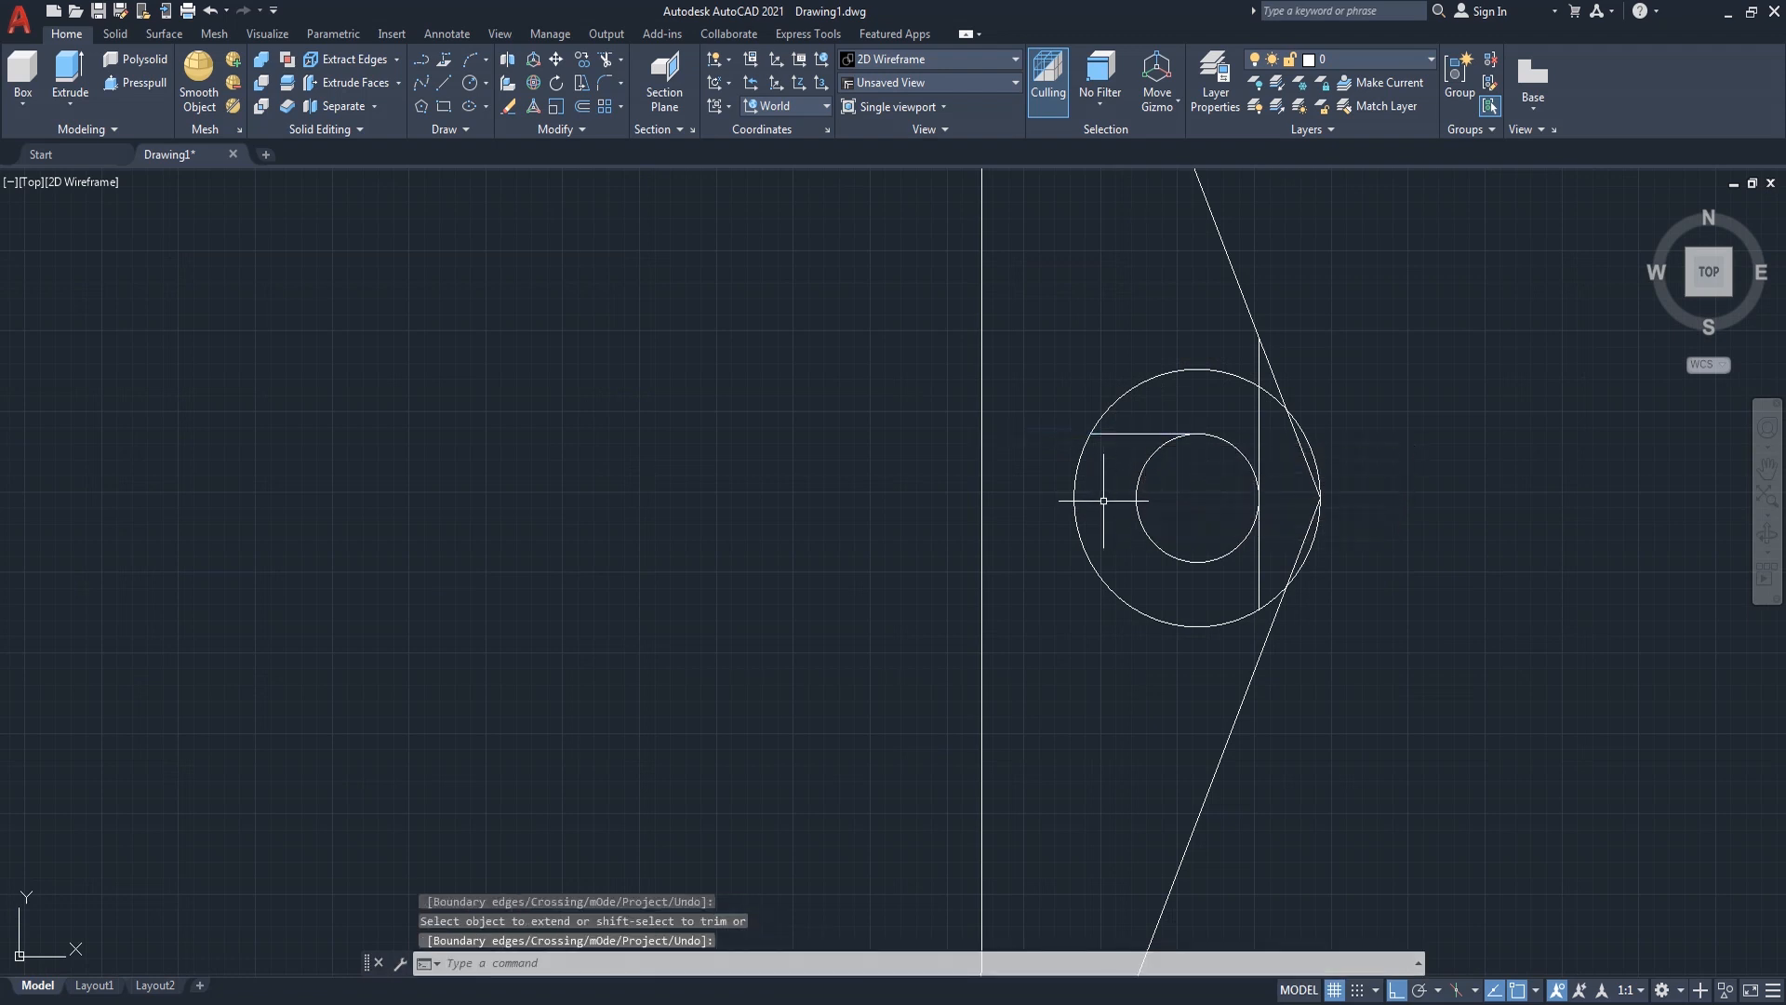
- Draw a polyline from the horizontal line's left end on the circle to the vertical line's top end on the slanted edge
type("pl")
key("Return")
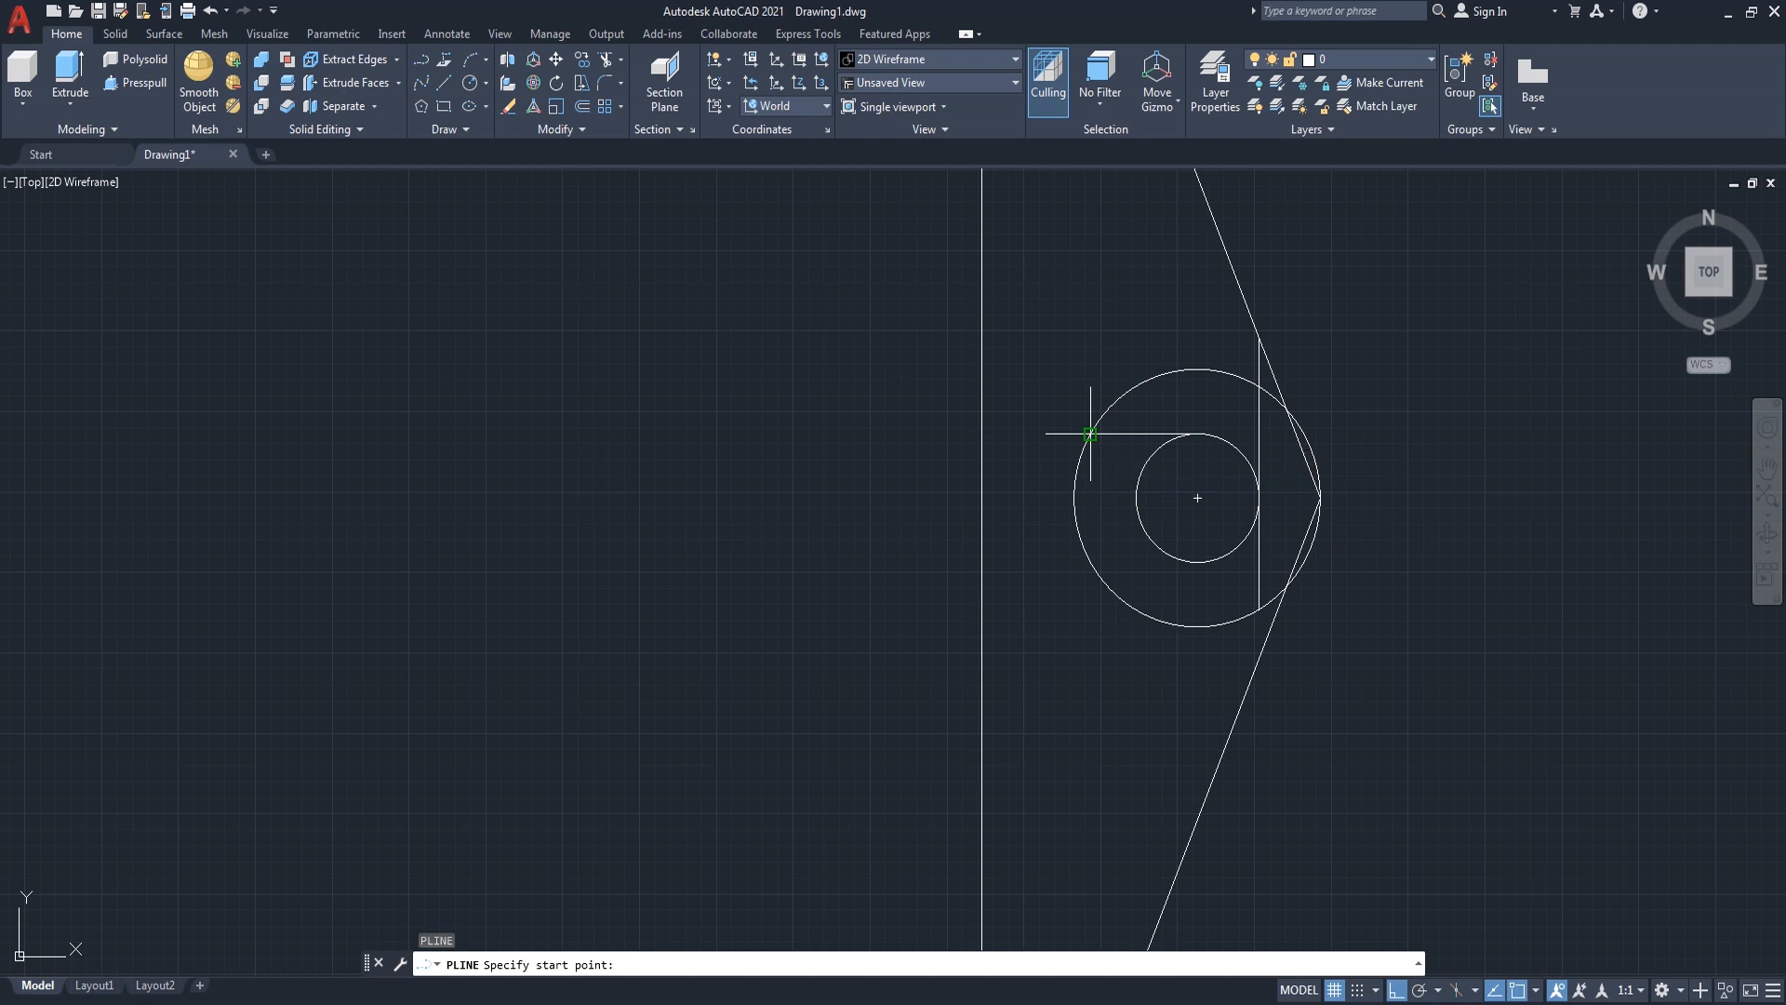
left_click(1090, 432)
left_click(1258, 337)
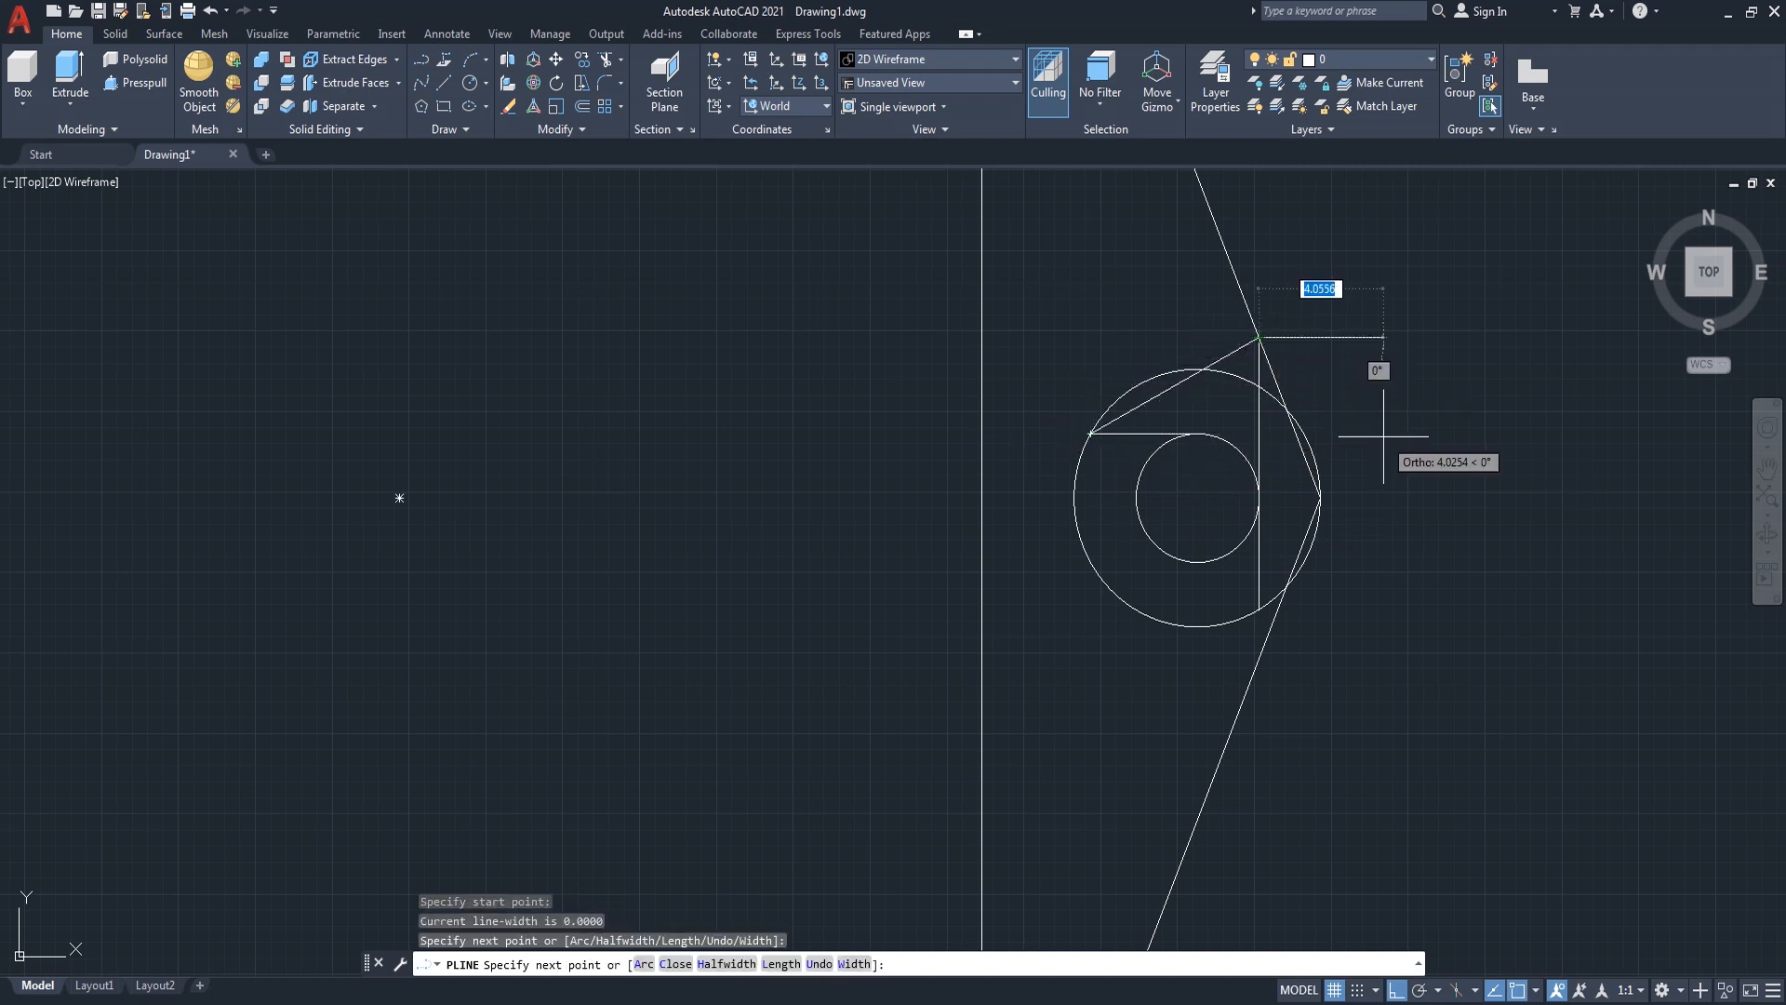
key("Return")
- Mirror the slanted polyline about the horizontal axis through the right hole's center, keeping the original
type("m")
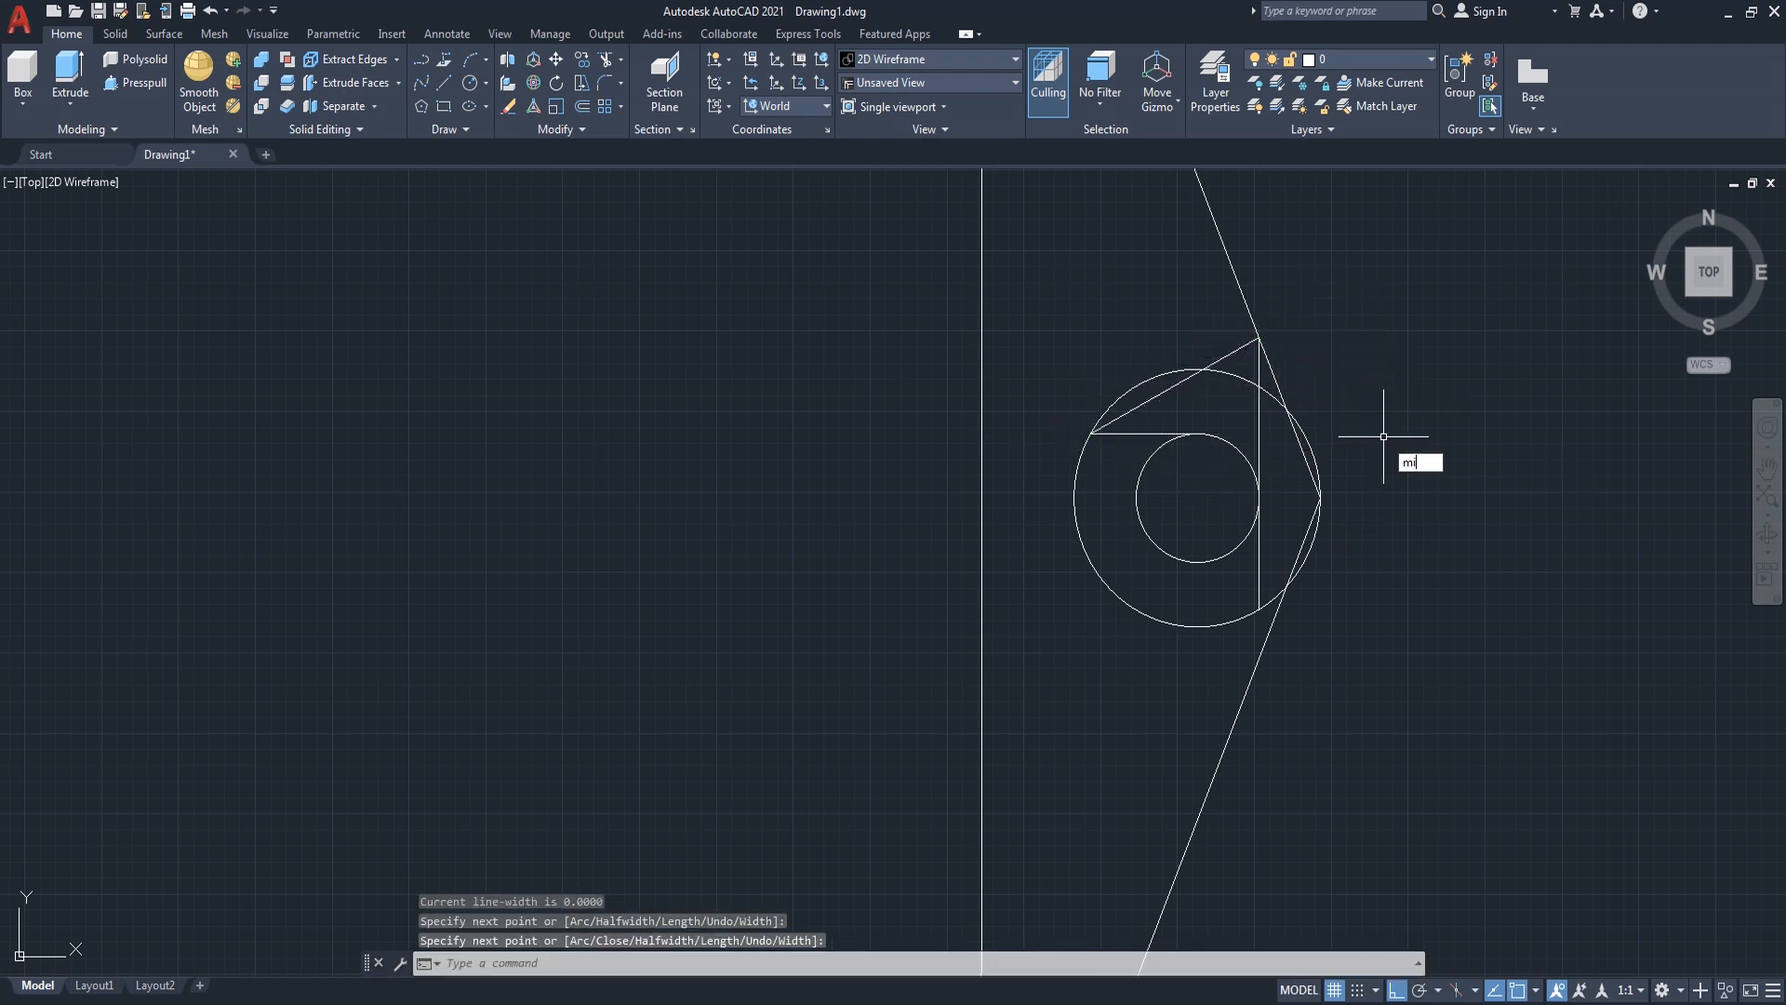
type("i")
key("Return")
left_click(1152, 400)
key("Return")
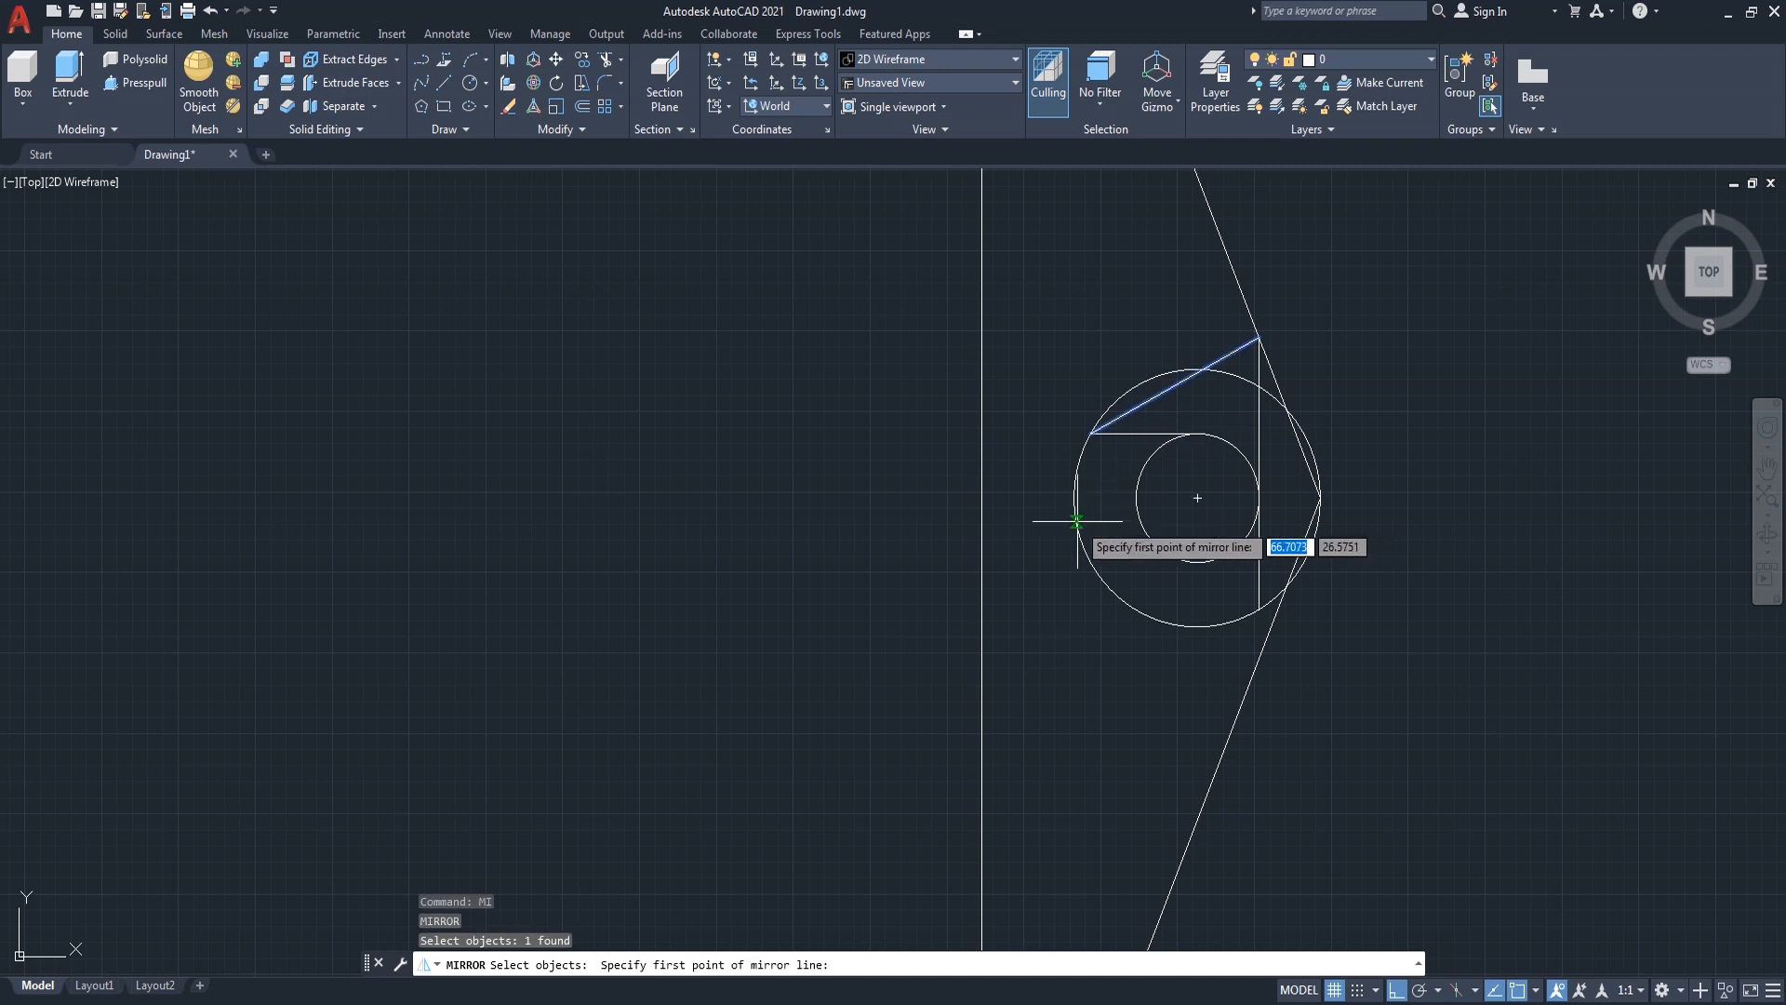
left_click(1197, 497)
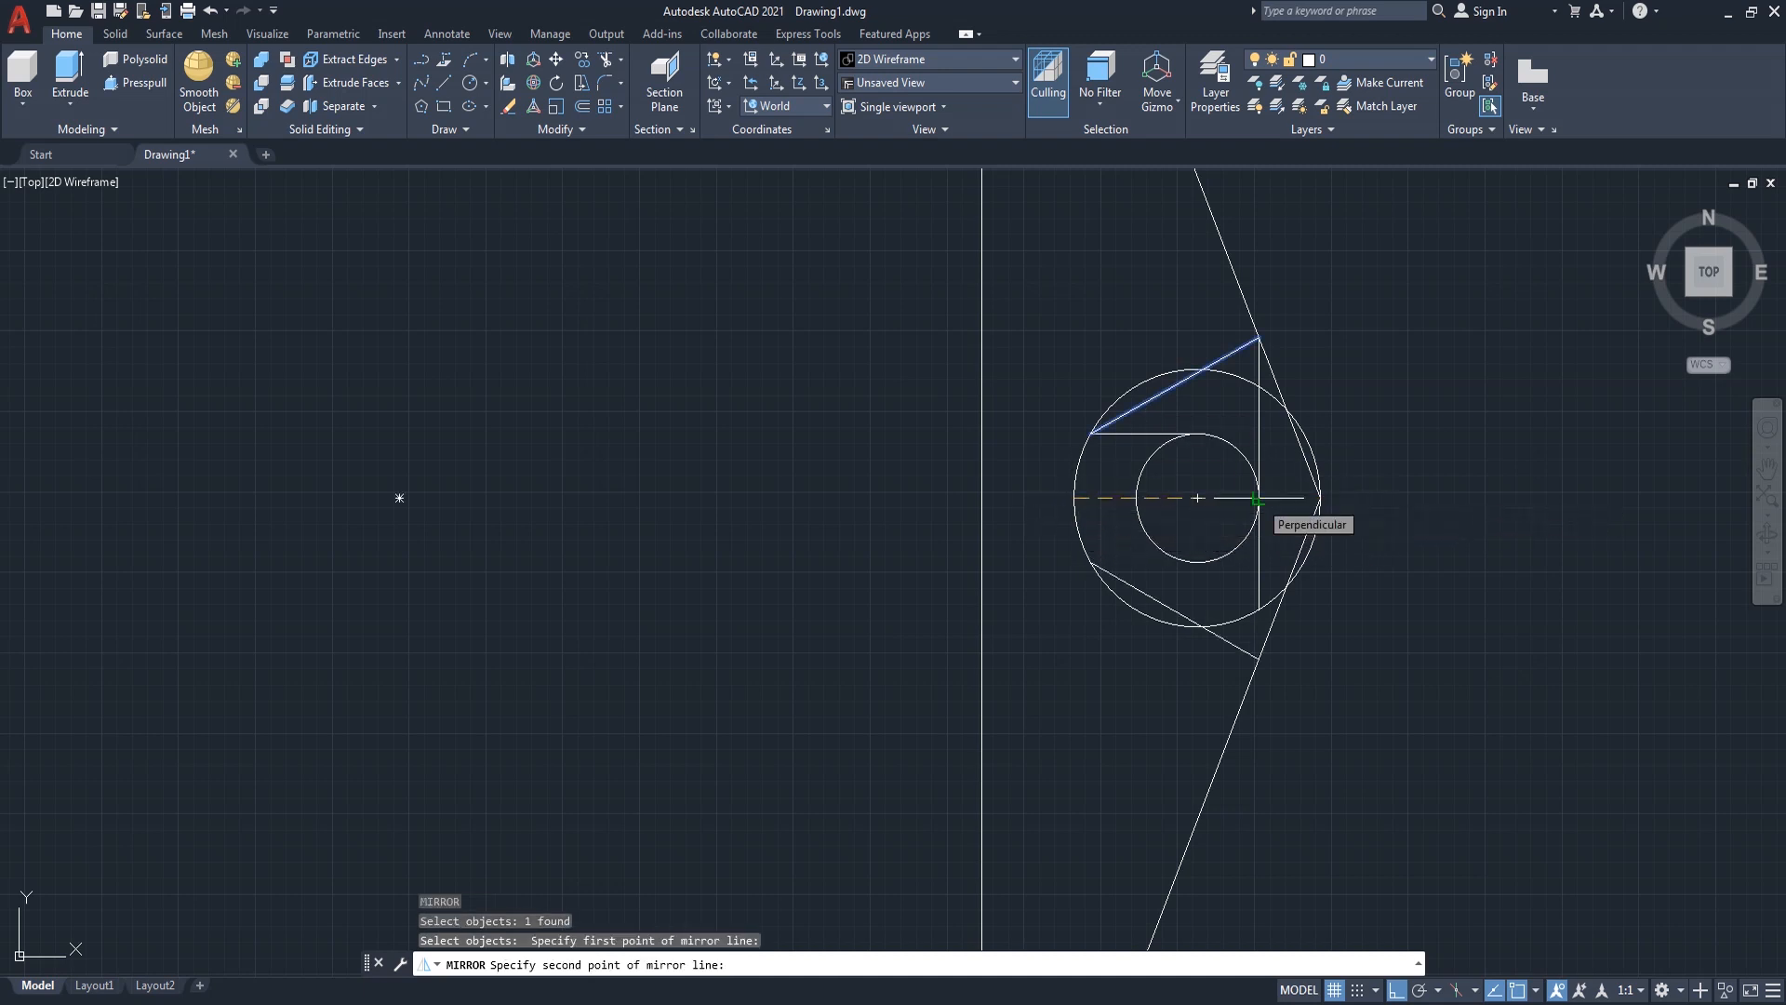
left_click(1257, 498)
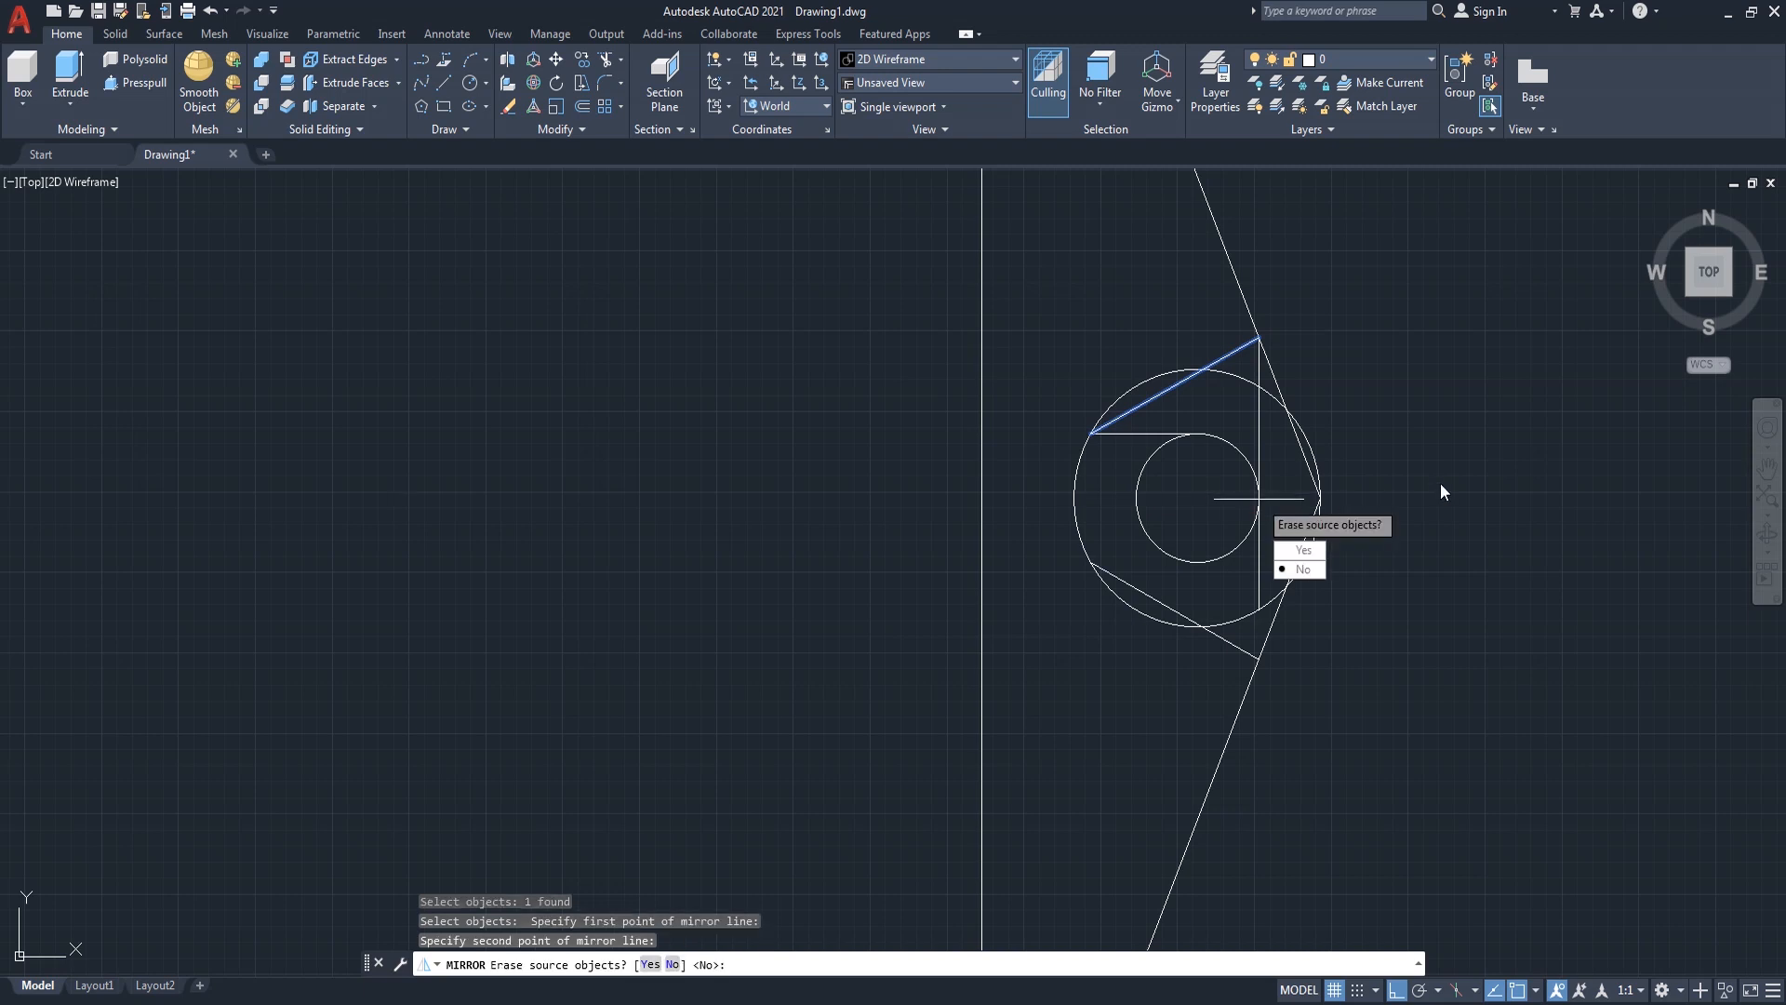
key("Return")
- Trim away the two arcs of the 8-diameter circle lying outside the slanted lines around the right hole
type("tr")
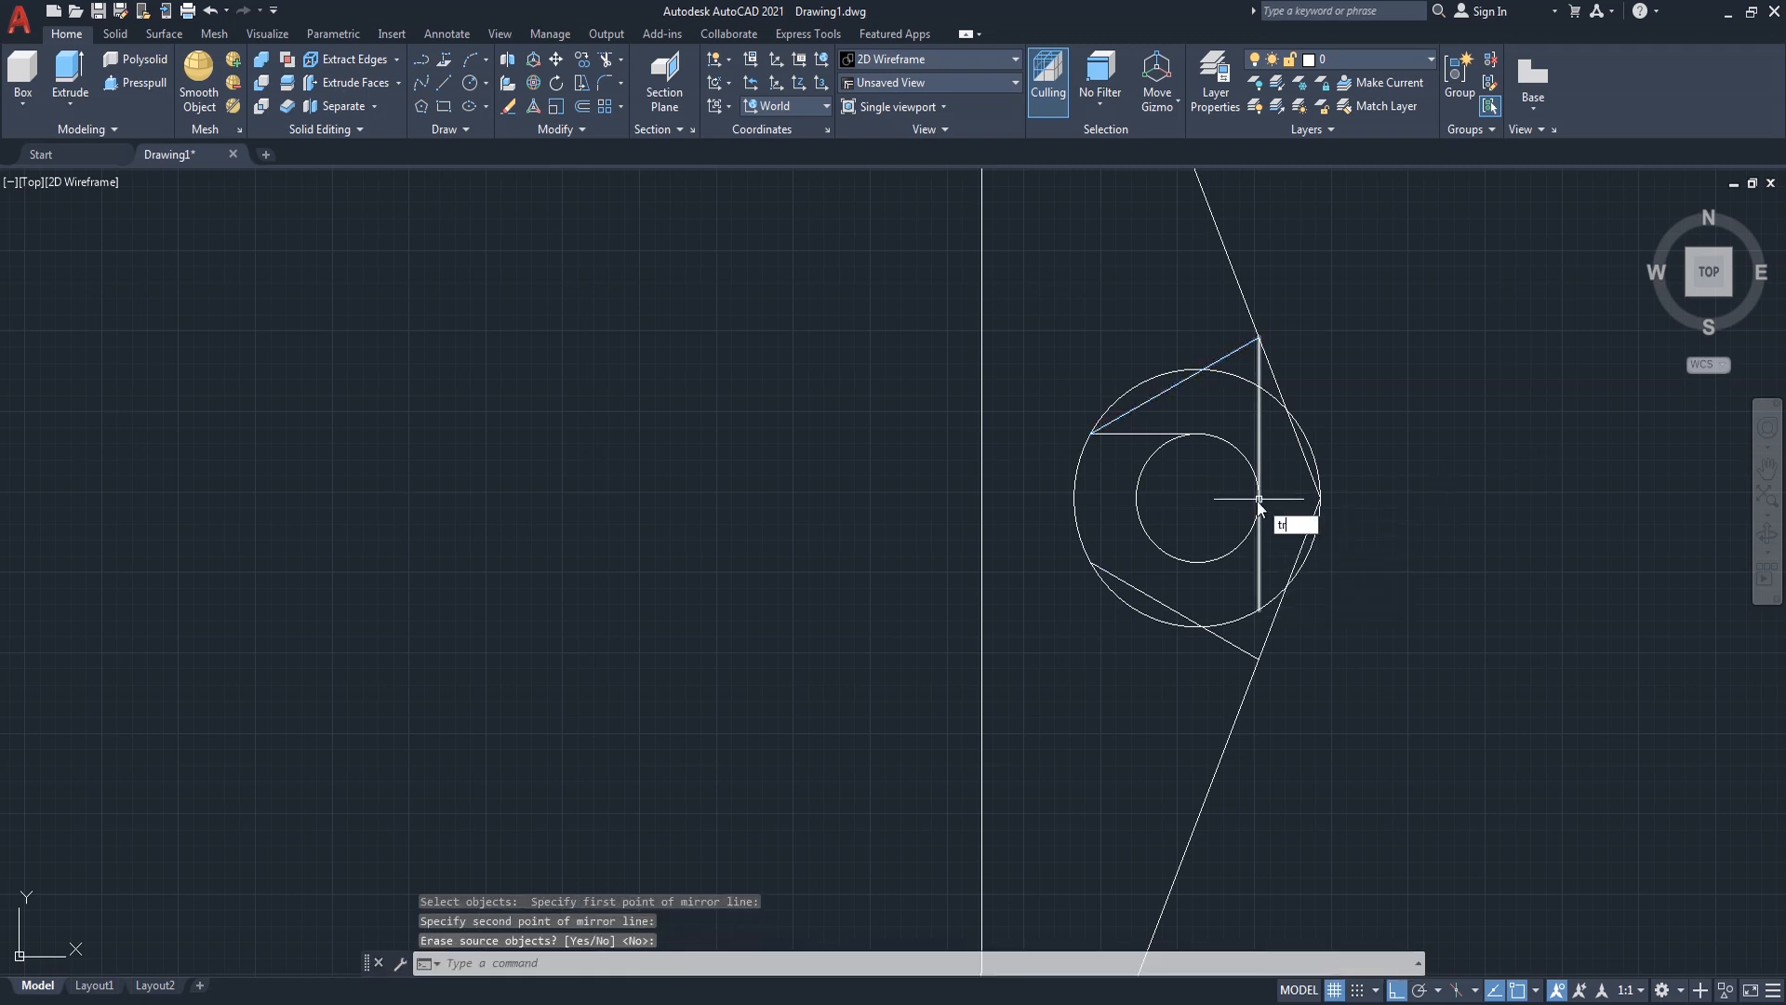
key("Return")
right_click(1103, 476)
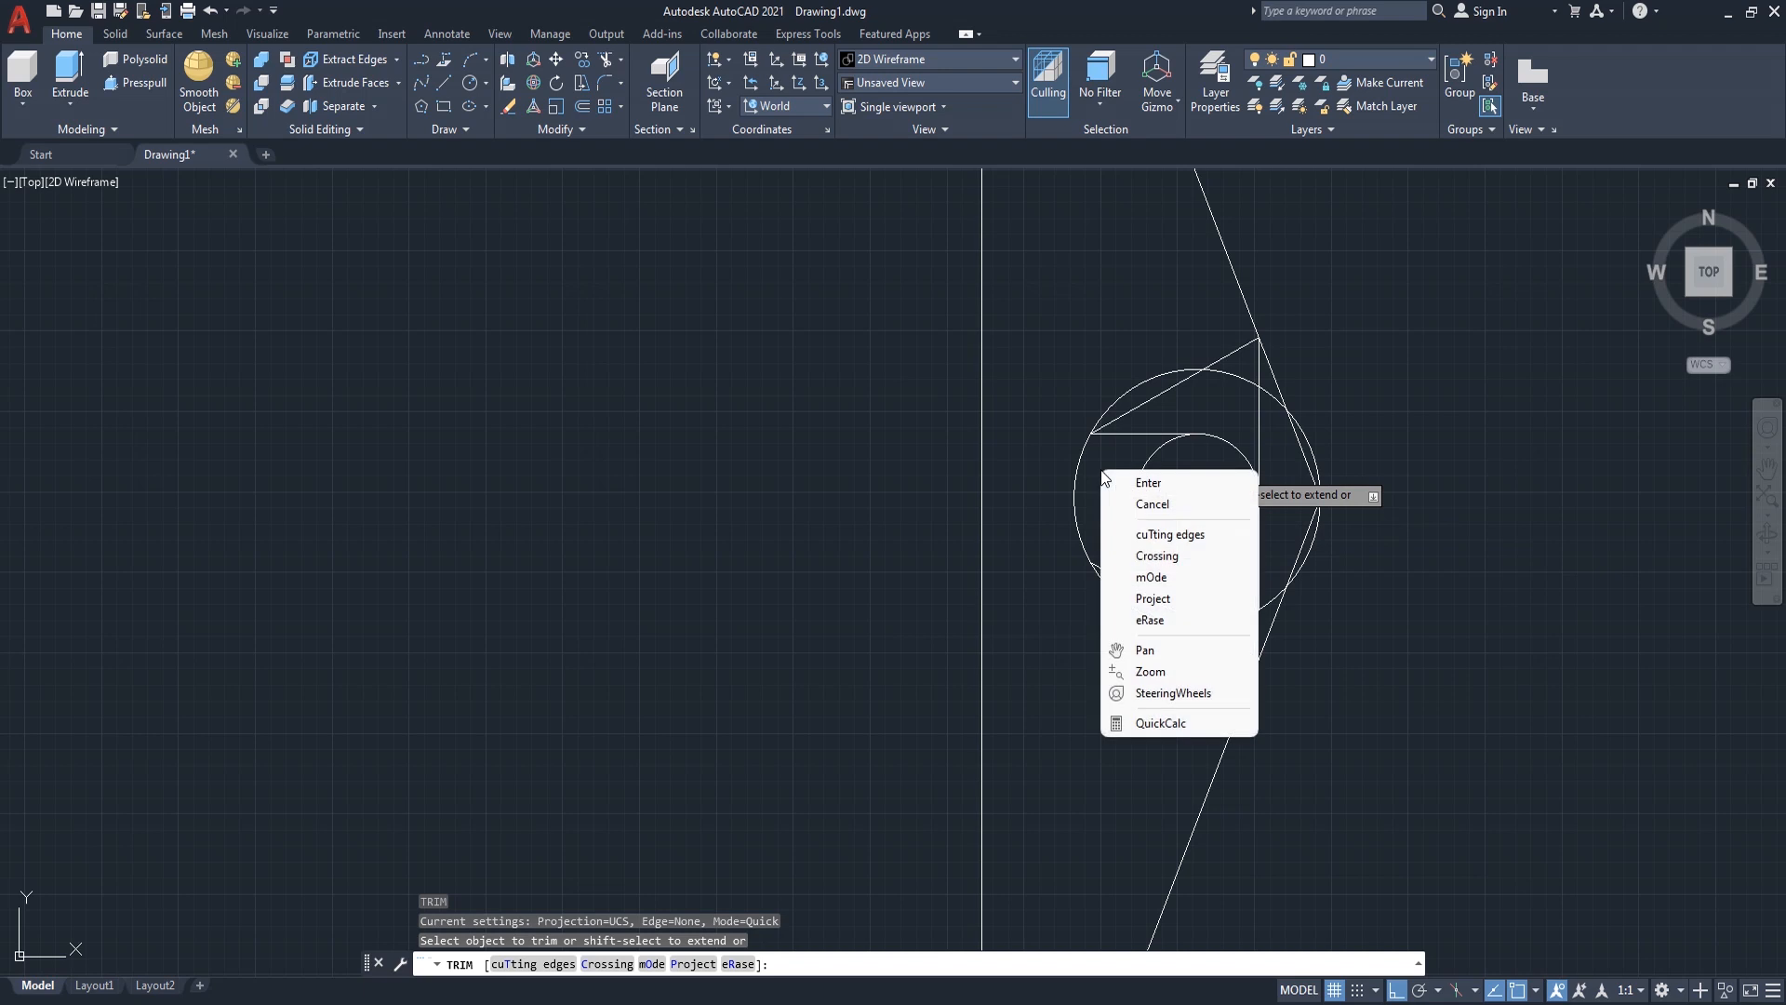
left_click(1147, 482)
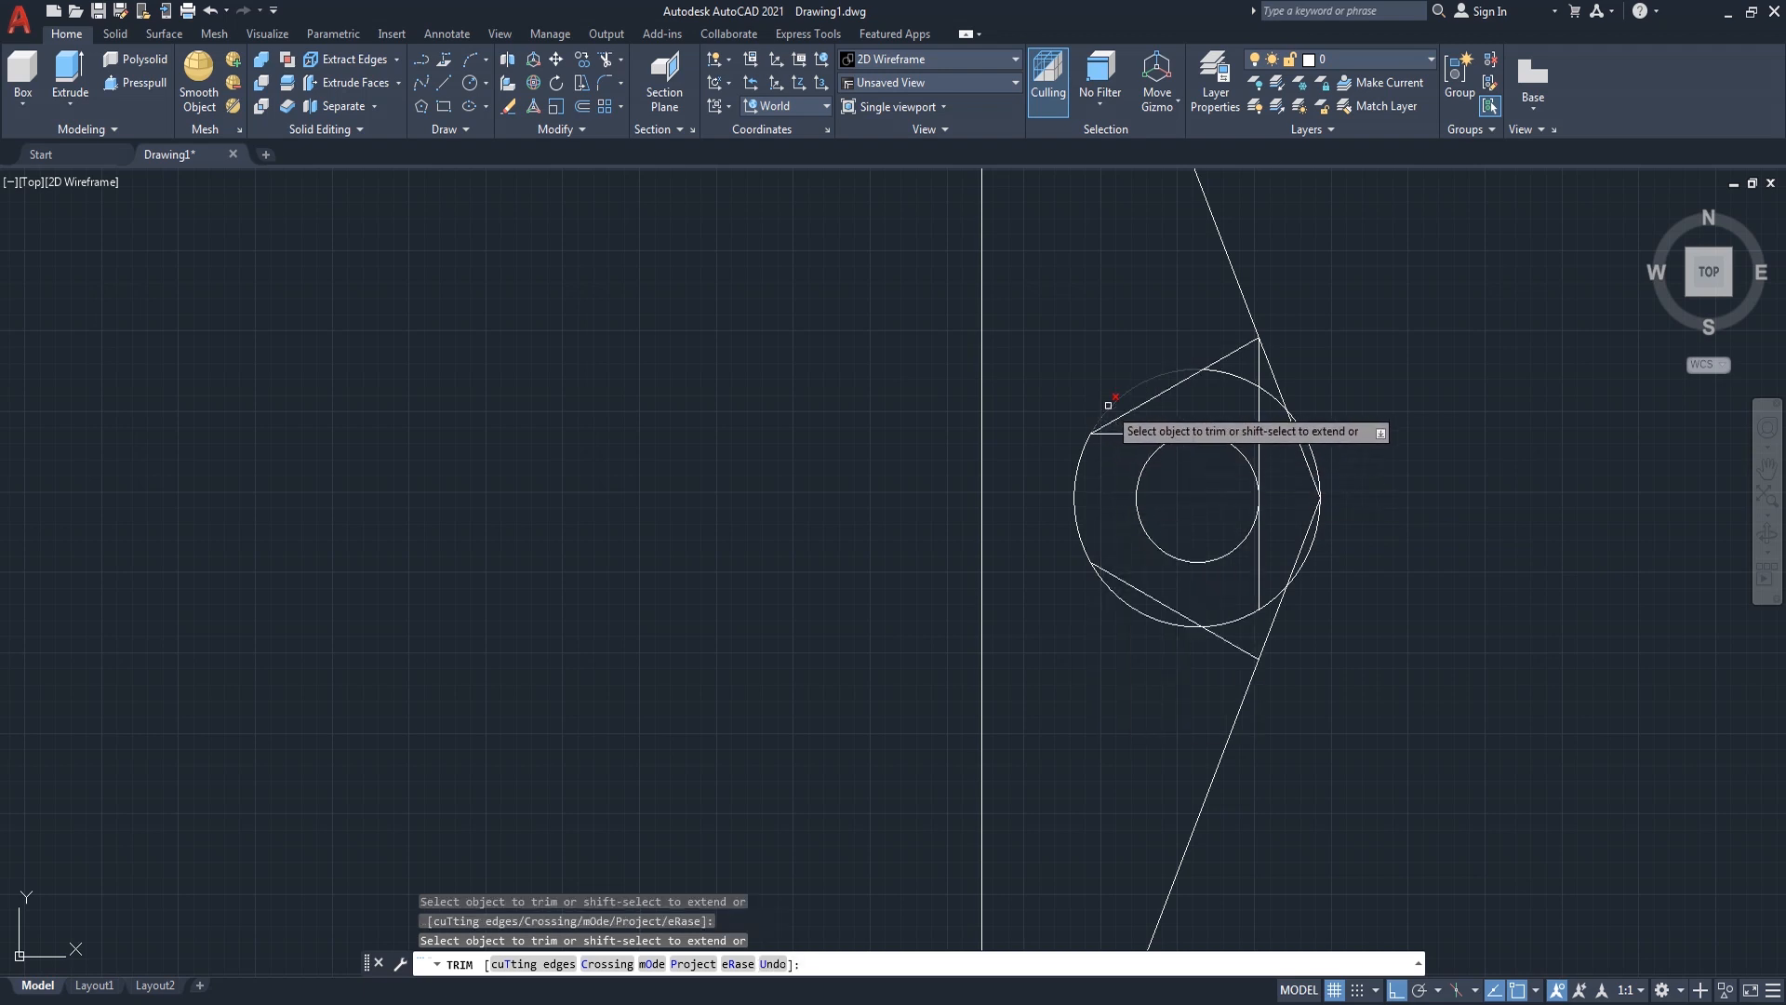
left_click(1113, 592)
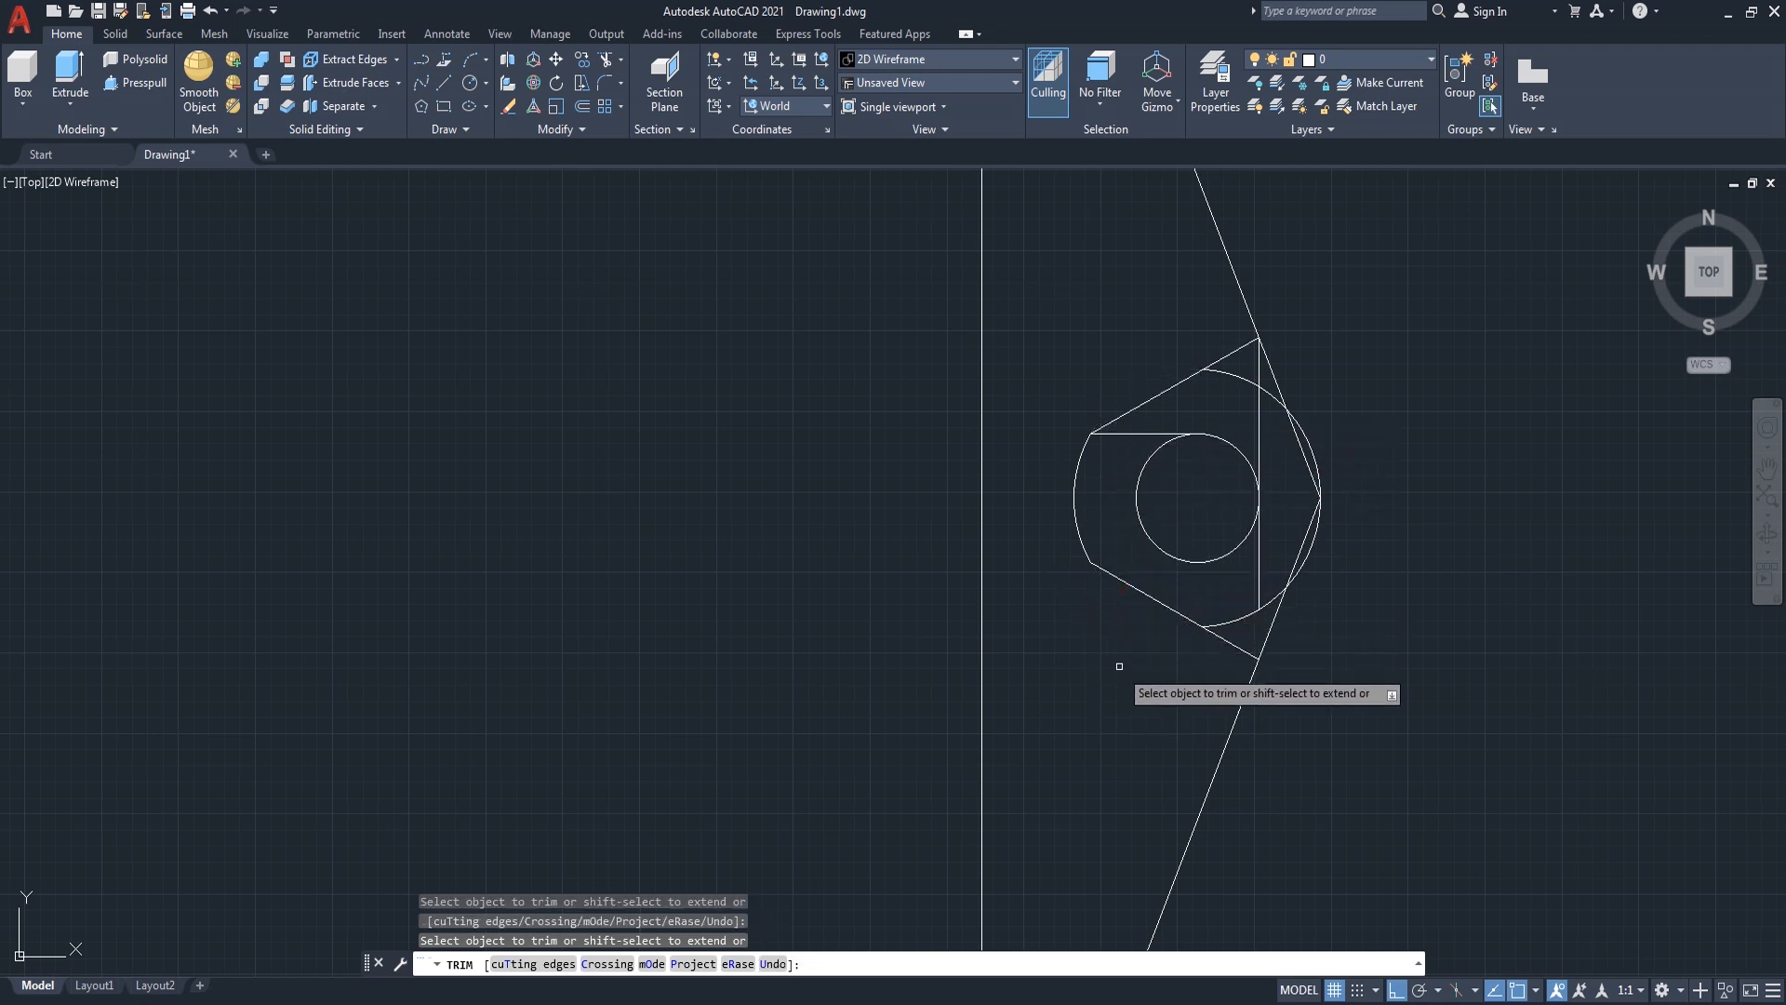
key("Return")
- Erase the leftover right arc, the vertical construction line and the short horizontal line around the right hole
type("e")
key("Return")
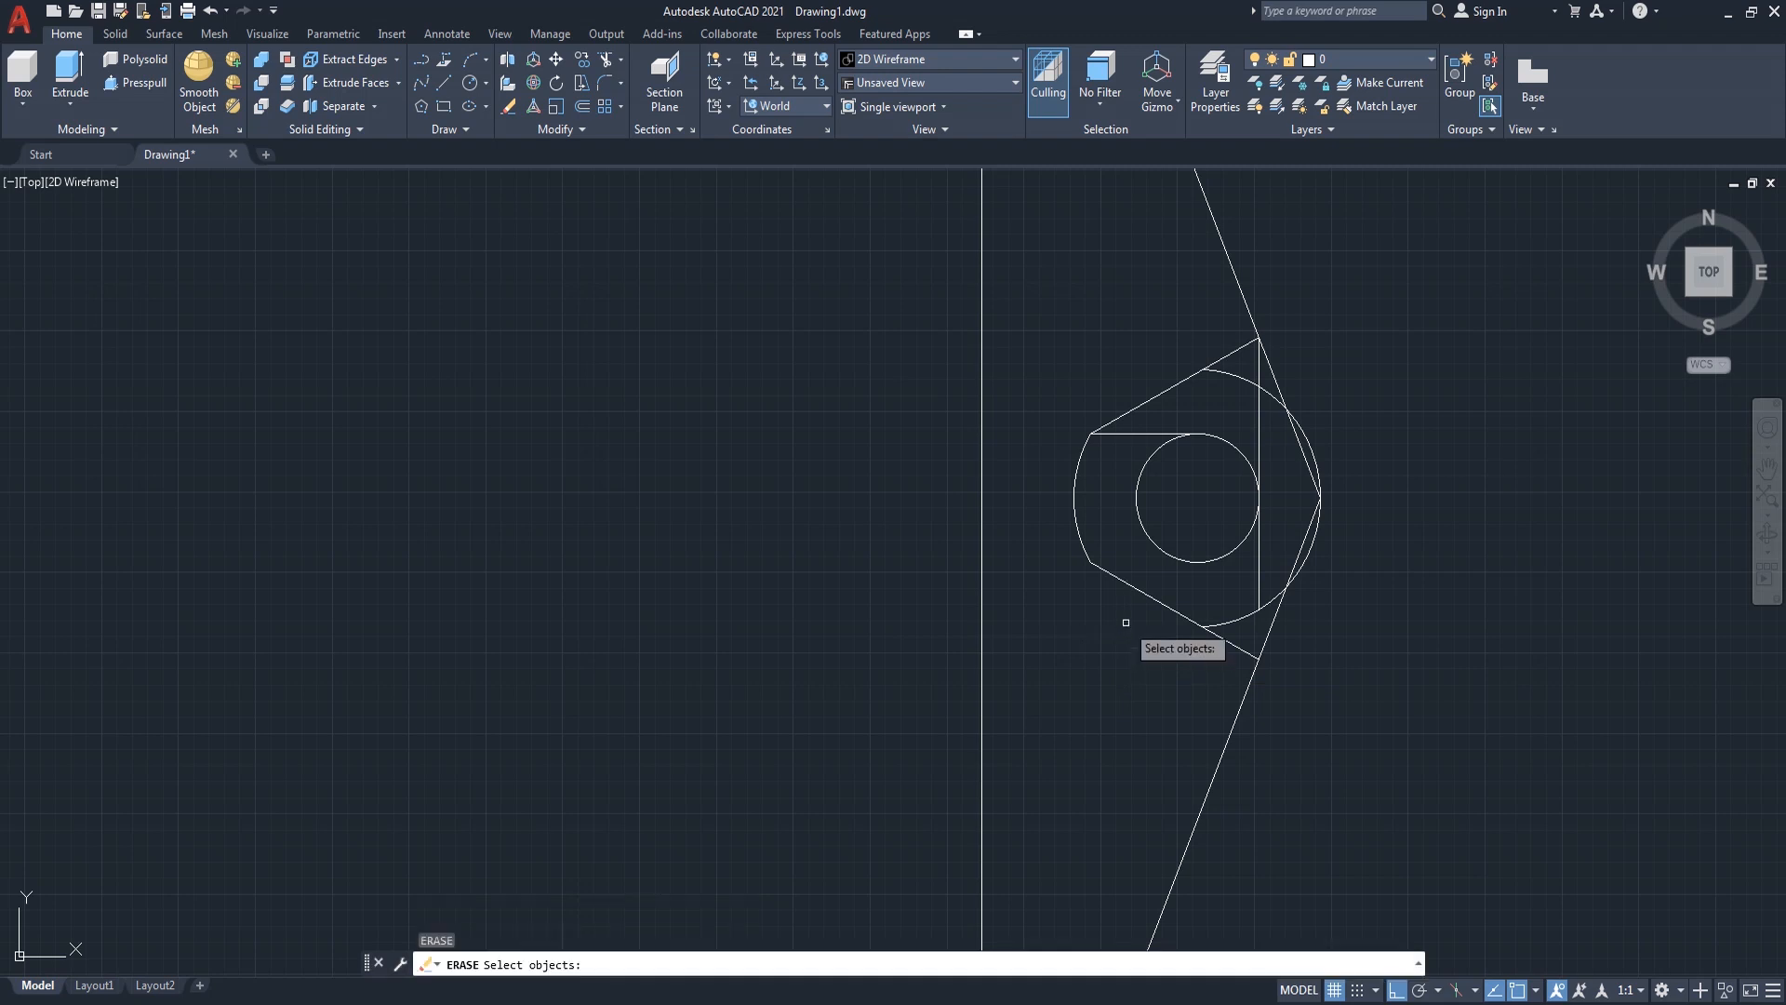
left_click(1263, 380)
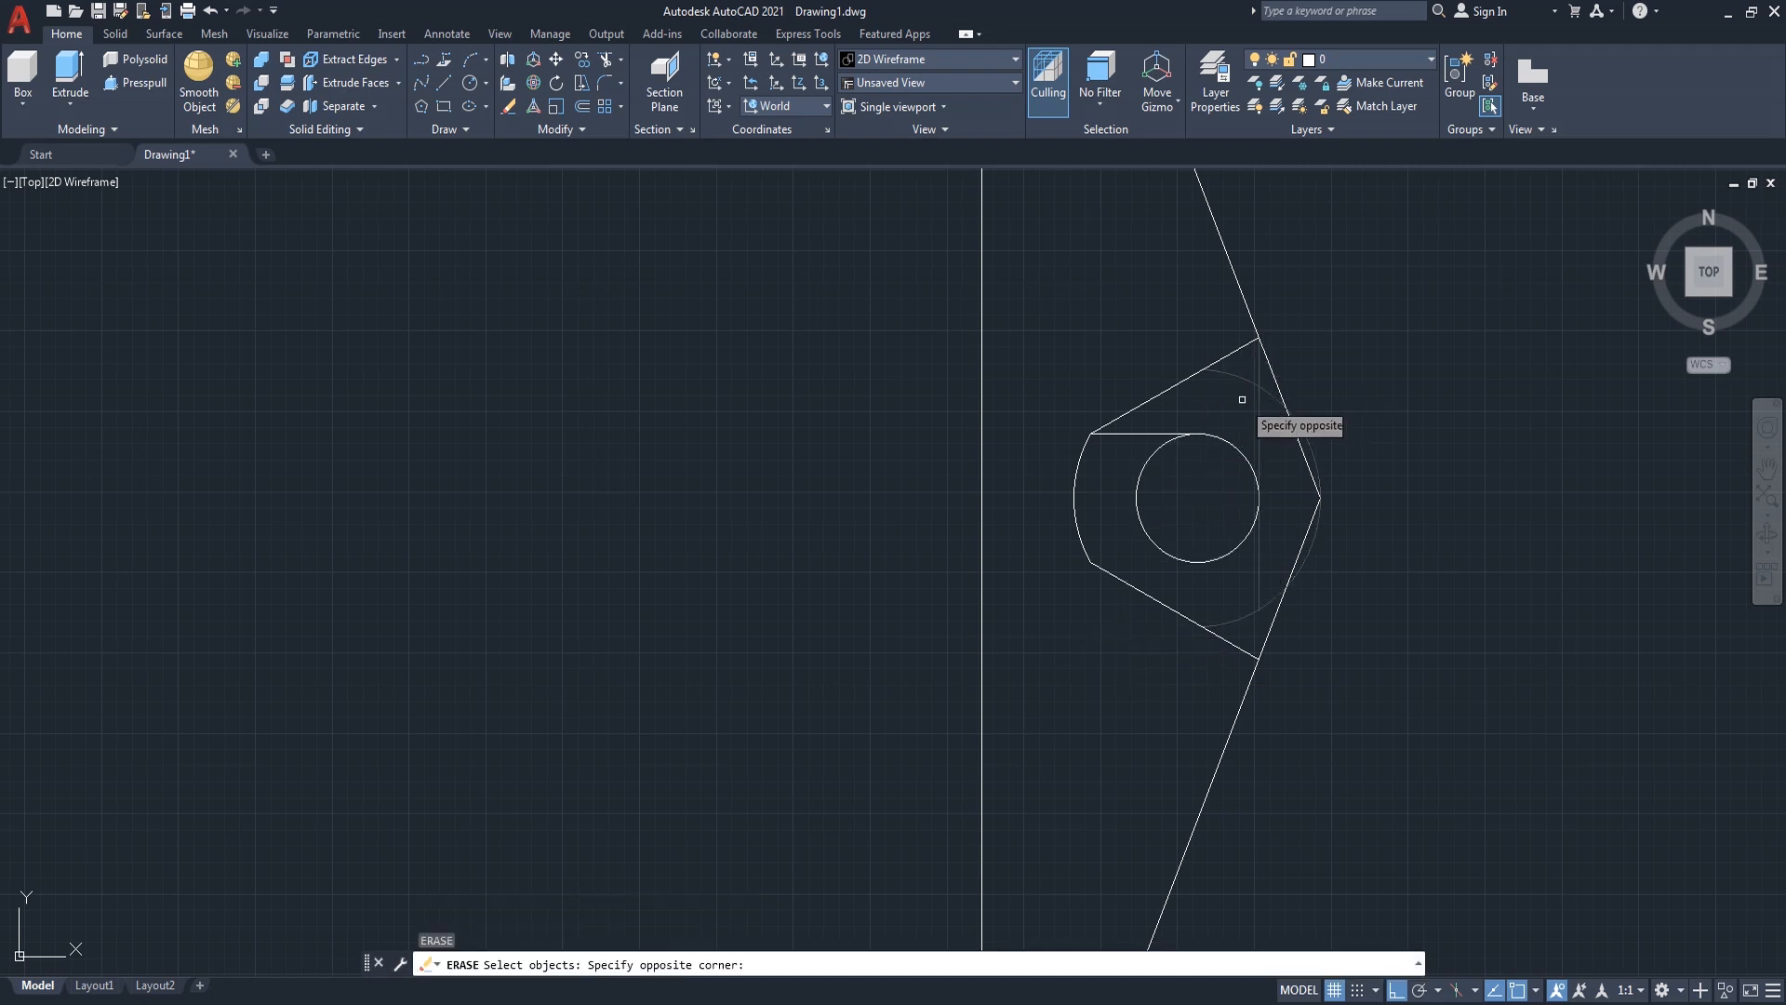
left_click(1243, 389)
left_click(1144, 435)
key("Return")
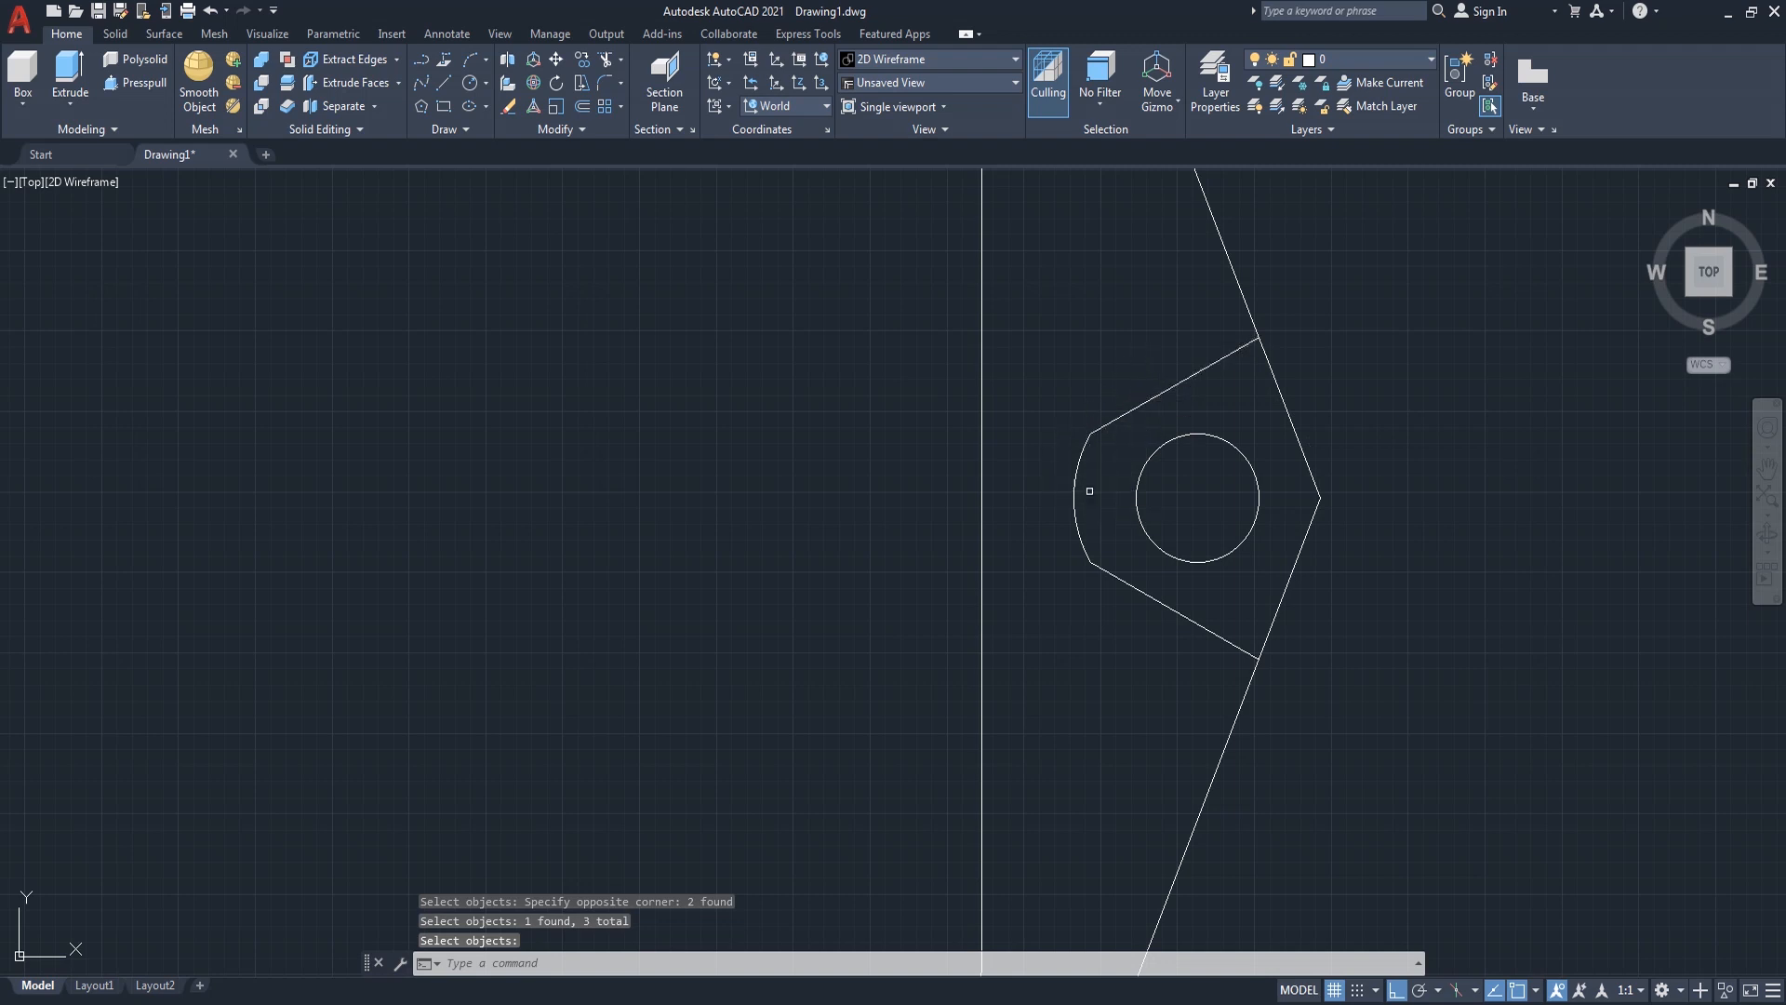
- Join the two slanted lines and the arc left of the right hole into one boss contour
type("j")
key("Return")
left_click(1100, 426)
left_click(1077, 479)
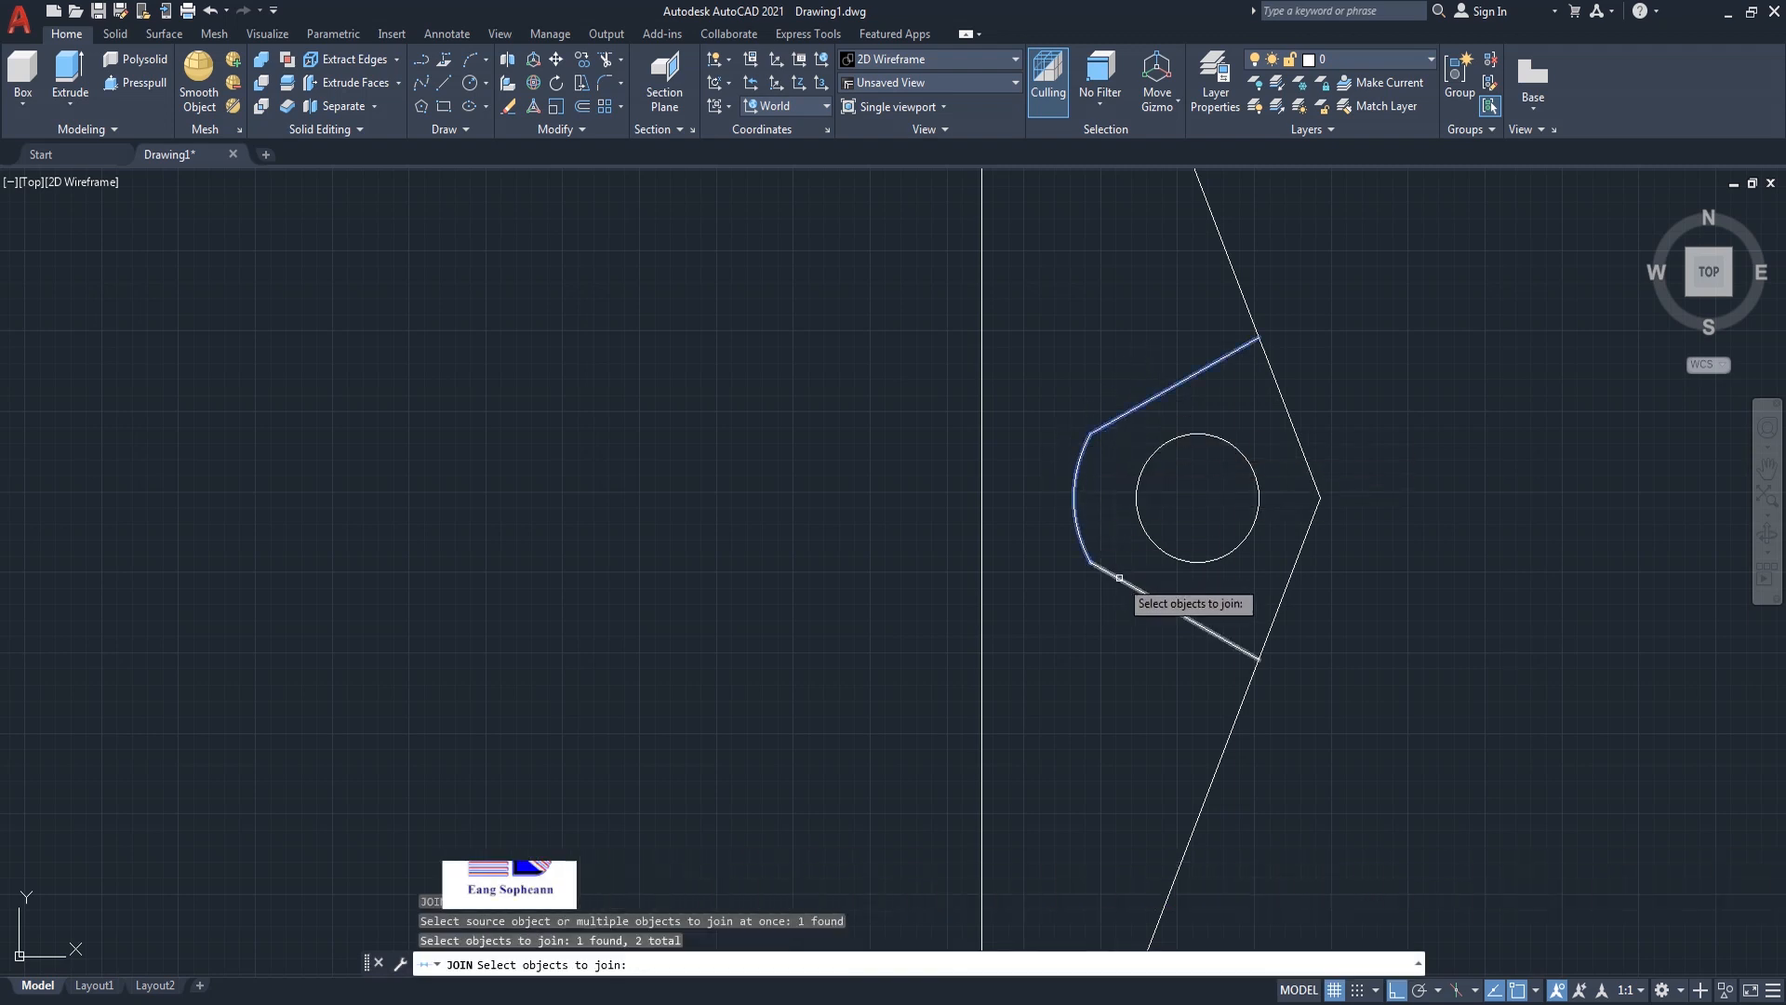
left_click(1119, 577)
key("Return")
- Copy the outer outline and its three holes straight up by about 51 units, clear of the original part
scroll(1062, 564, "down", 6)
scroll(1204, 570, "up", 2)
scroll(1216, 570, "down", 2)
middle_click_drag(1224, 570, 1299, 535)
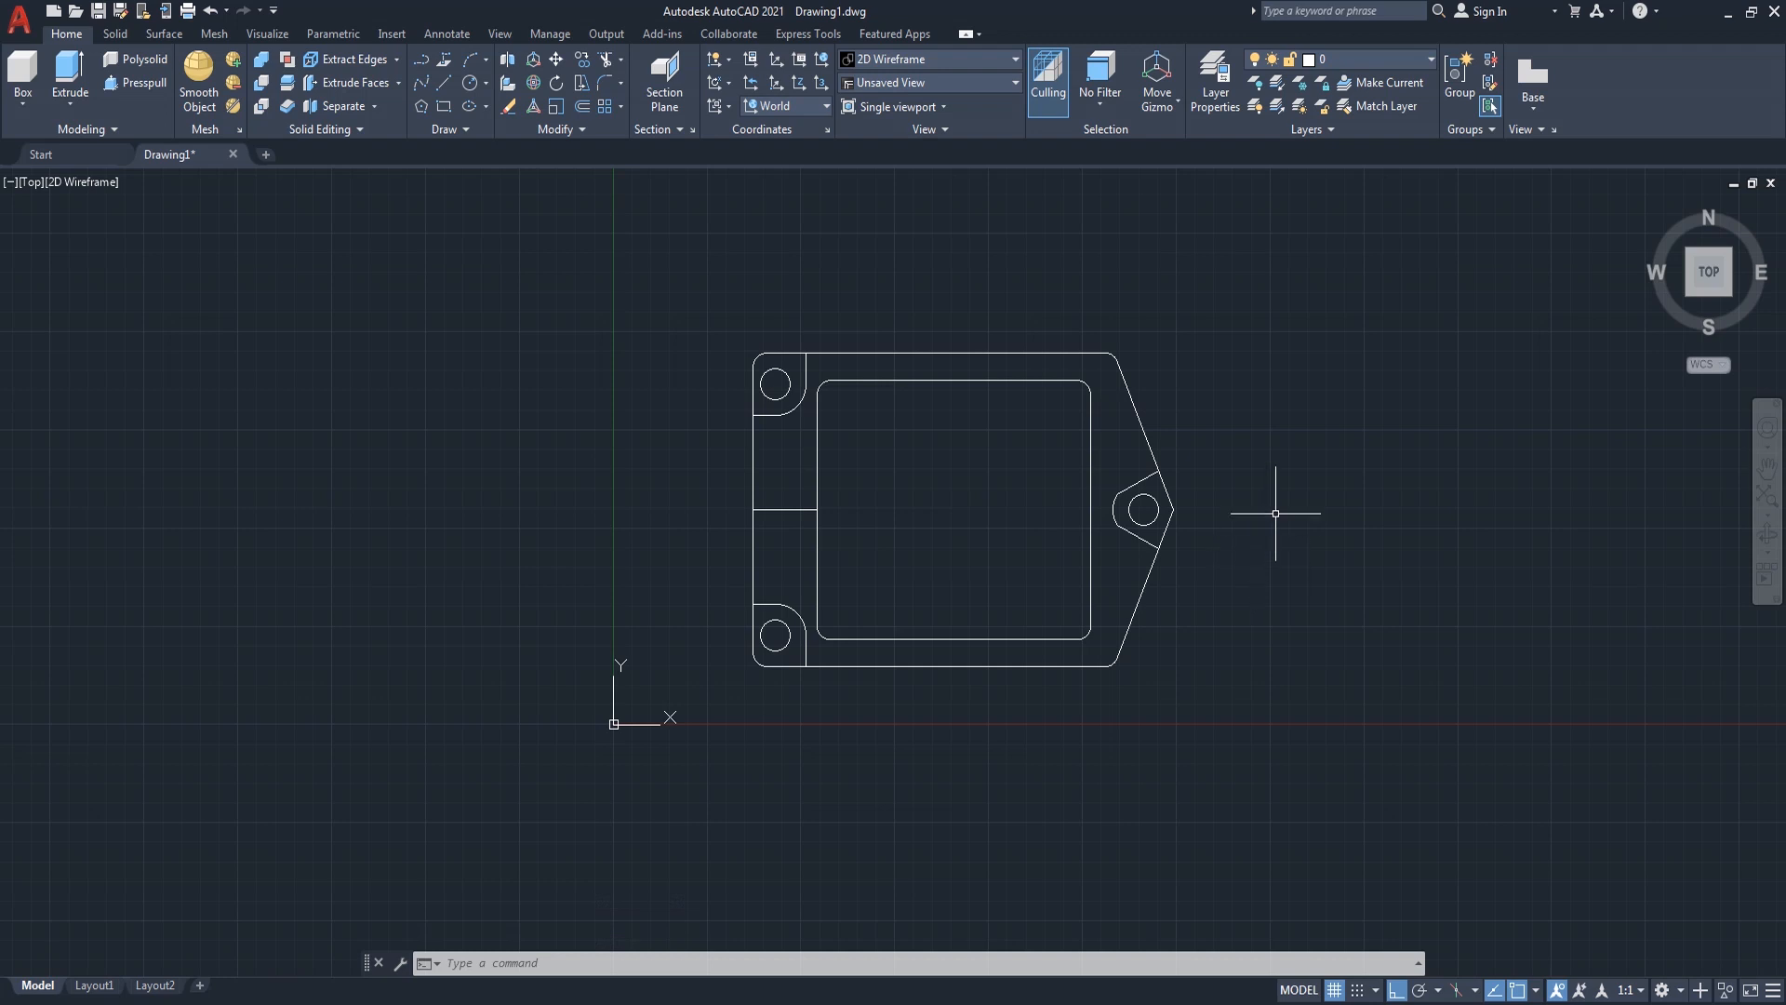
middle_click_drag(1276, 512, 1278, 524)
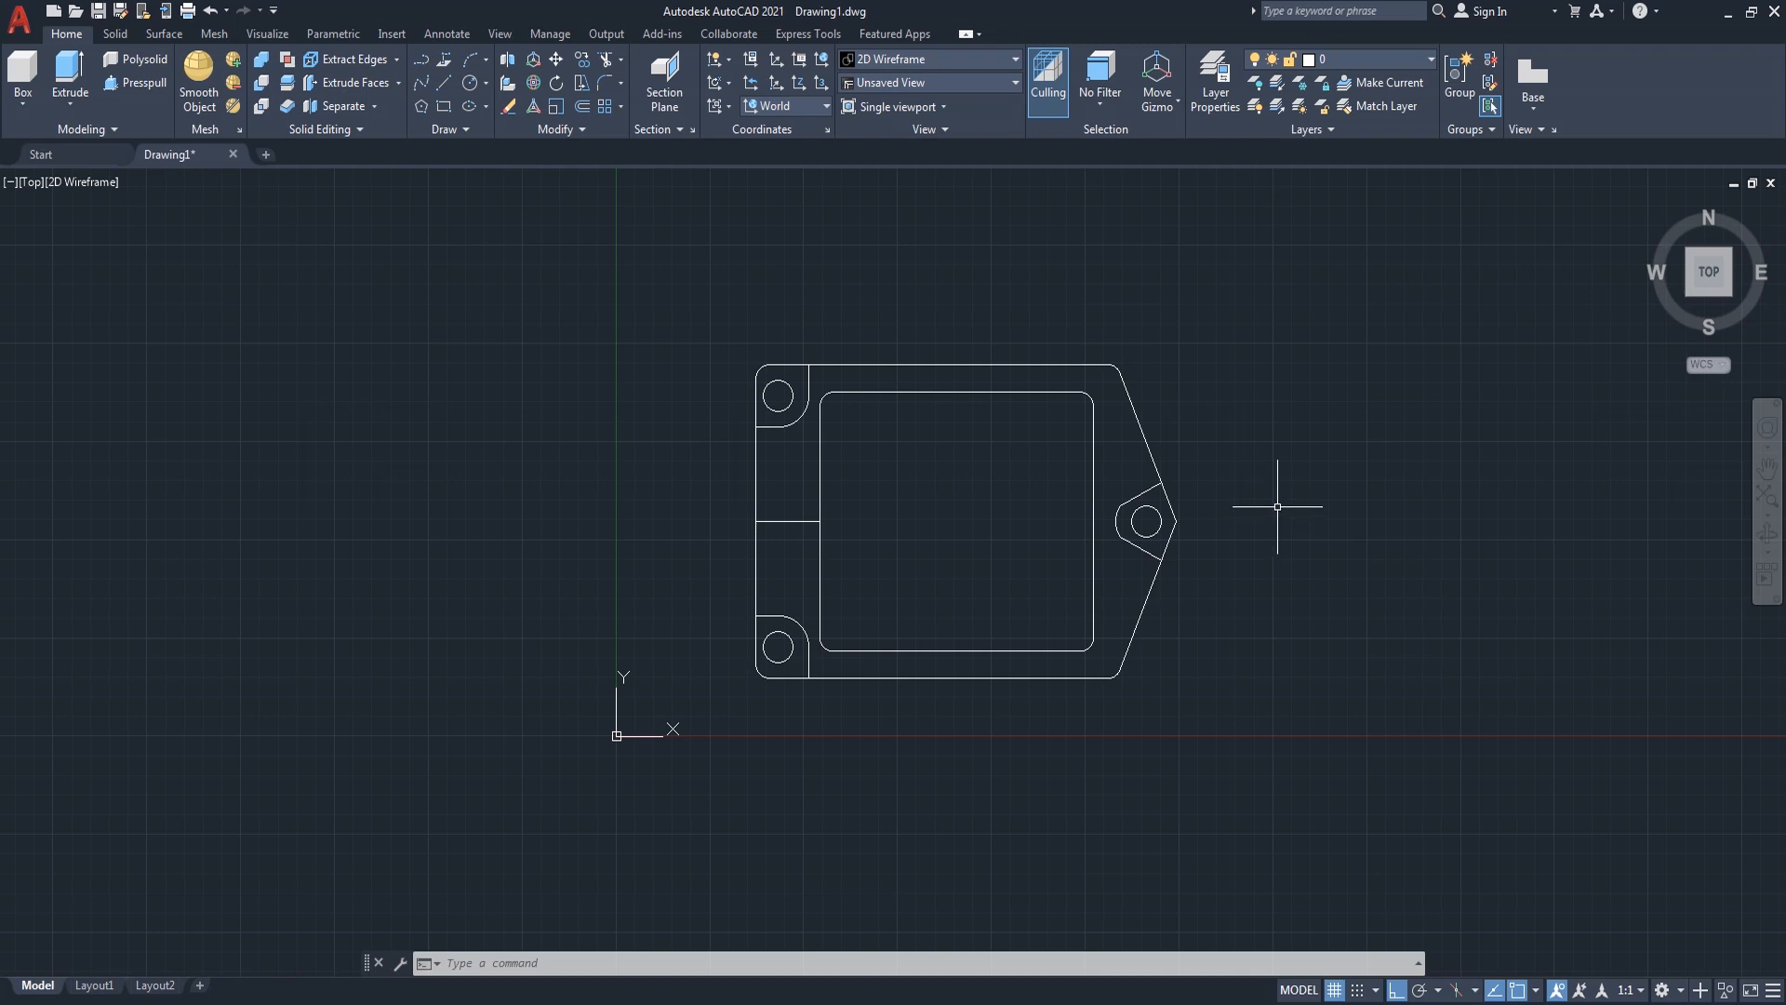
key("Return")
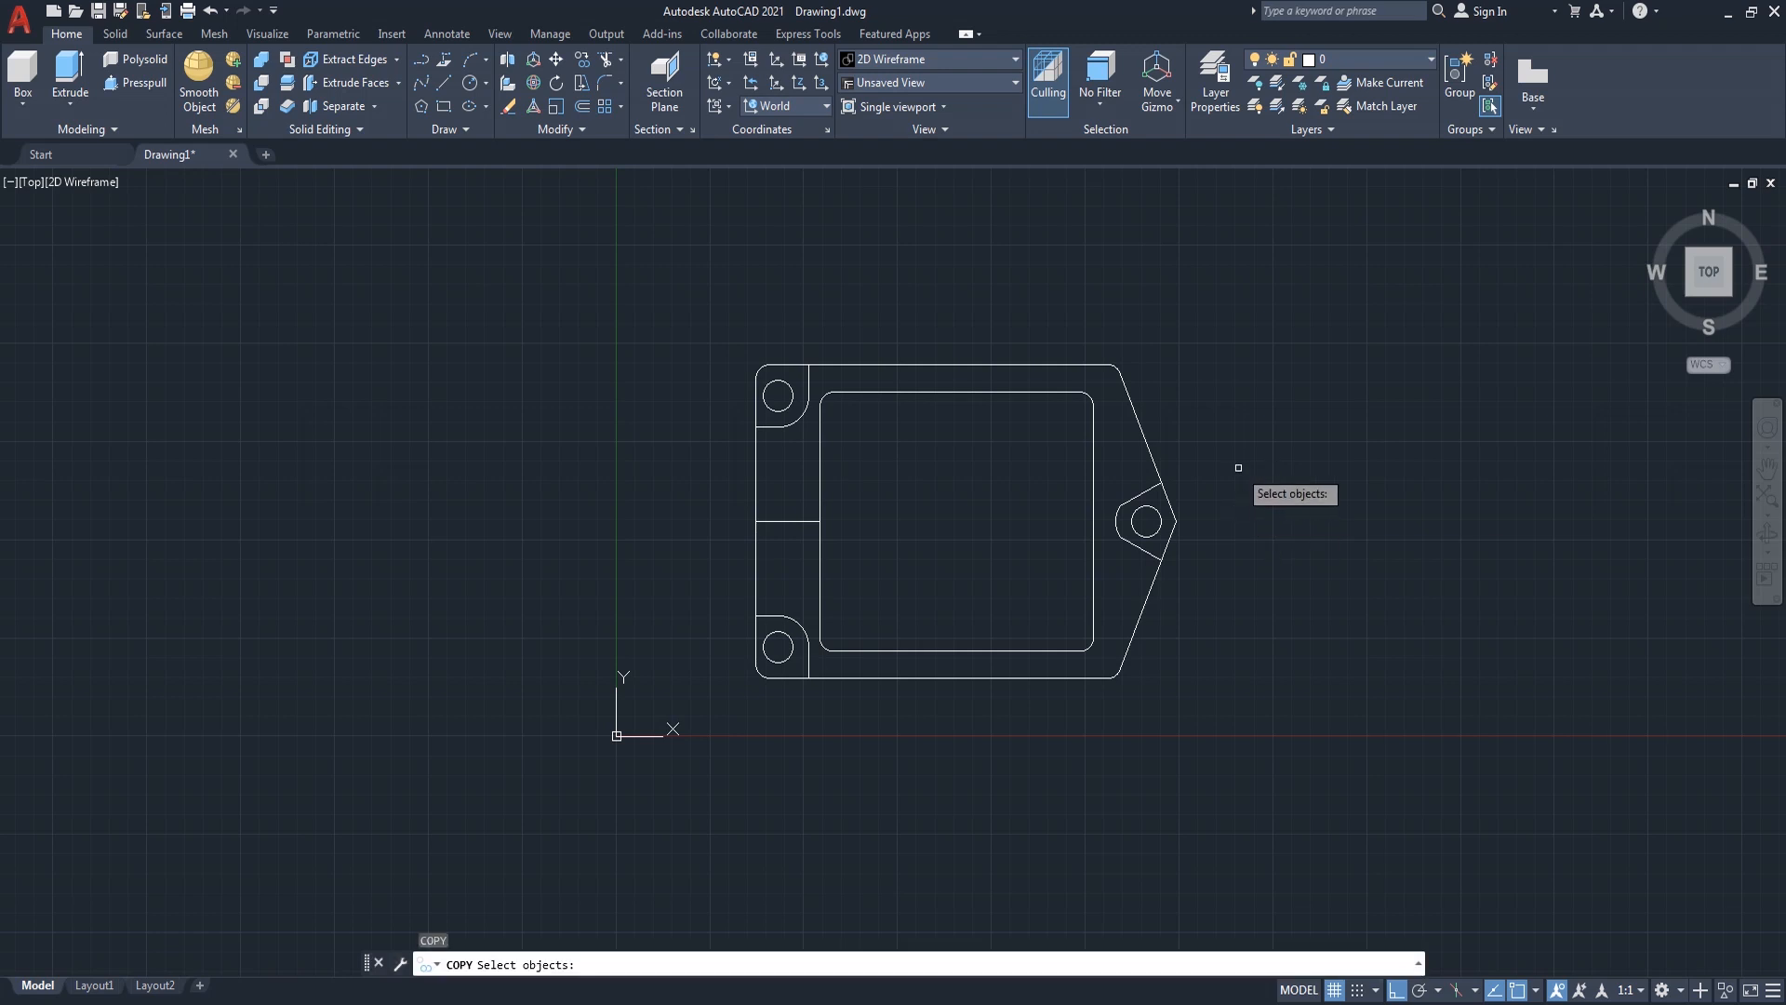
left_click(1201, 498)
left_click(1146, 519)
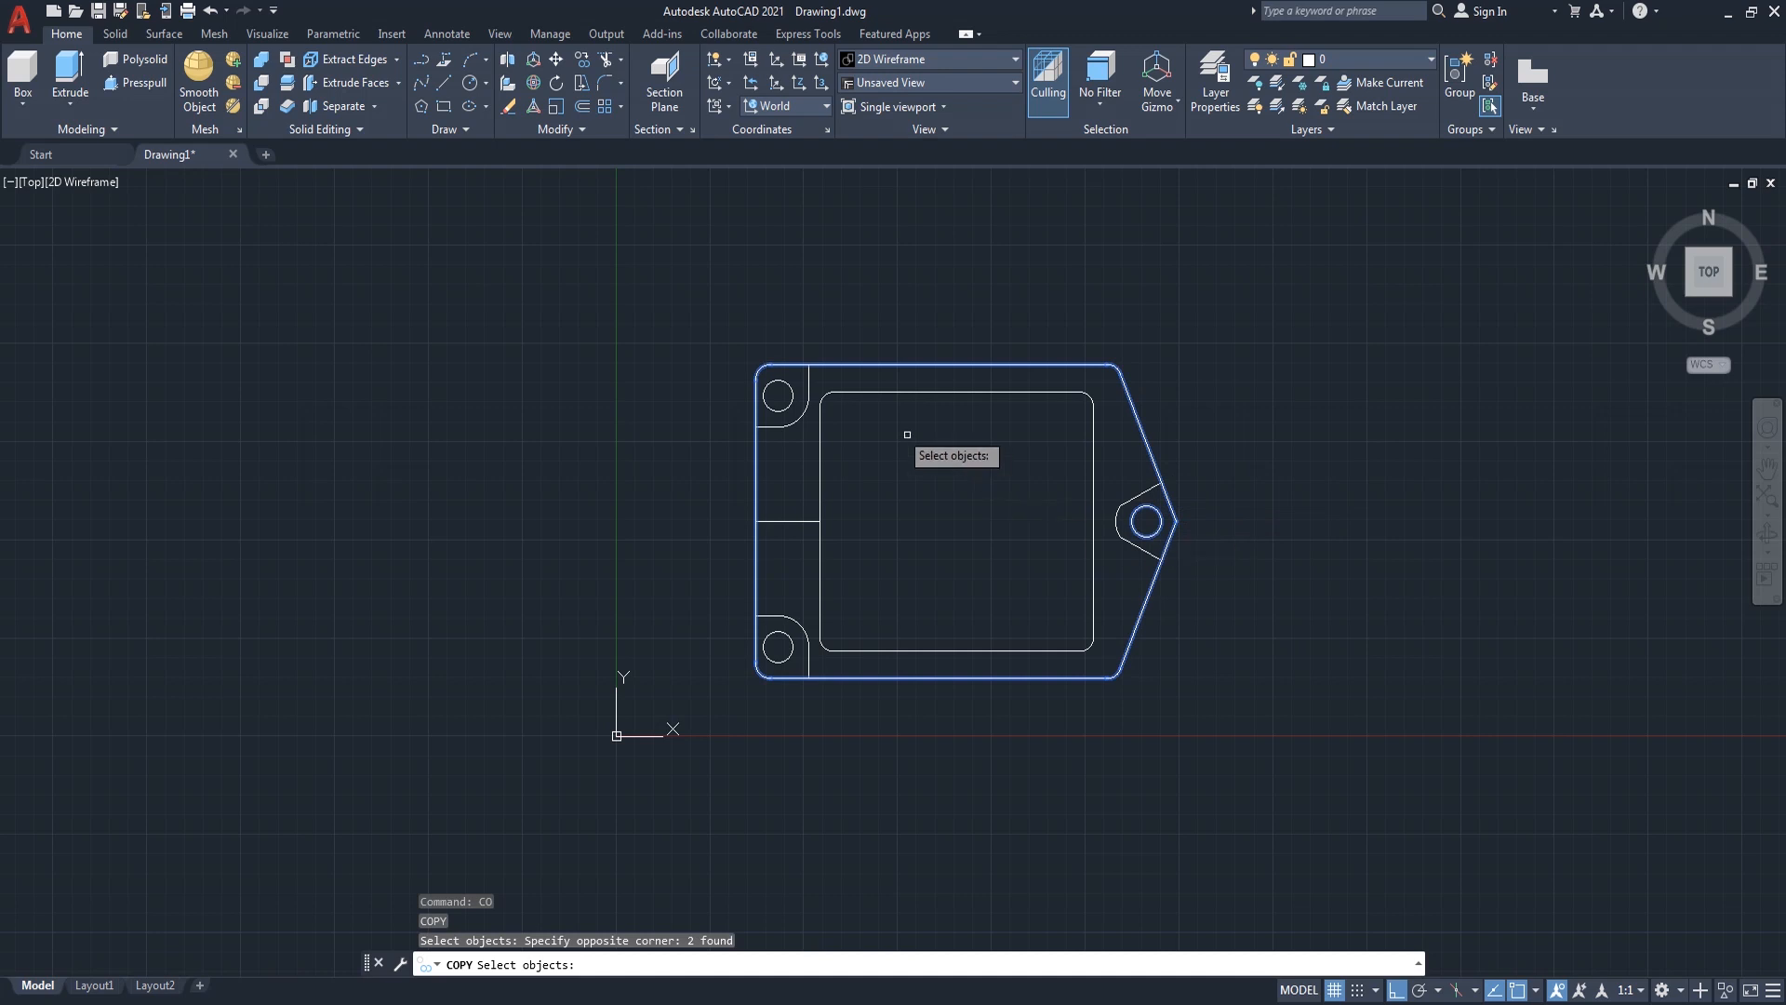
left_click(789, 384)
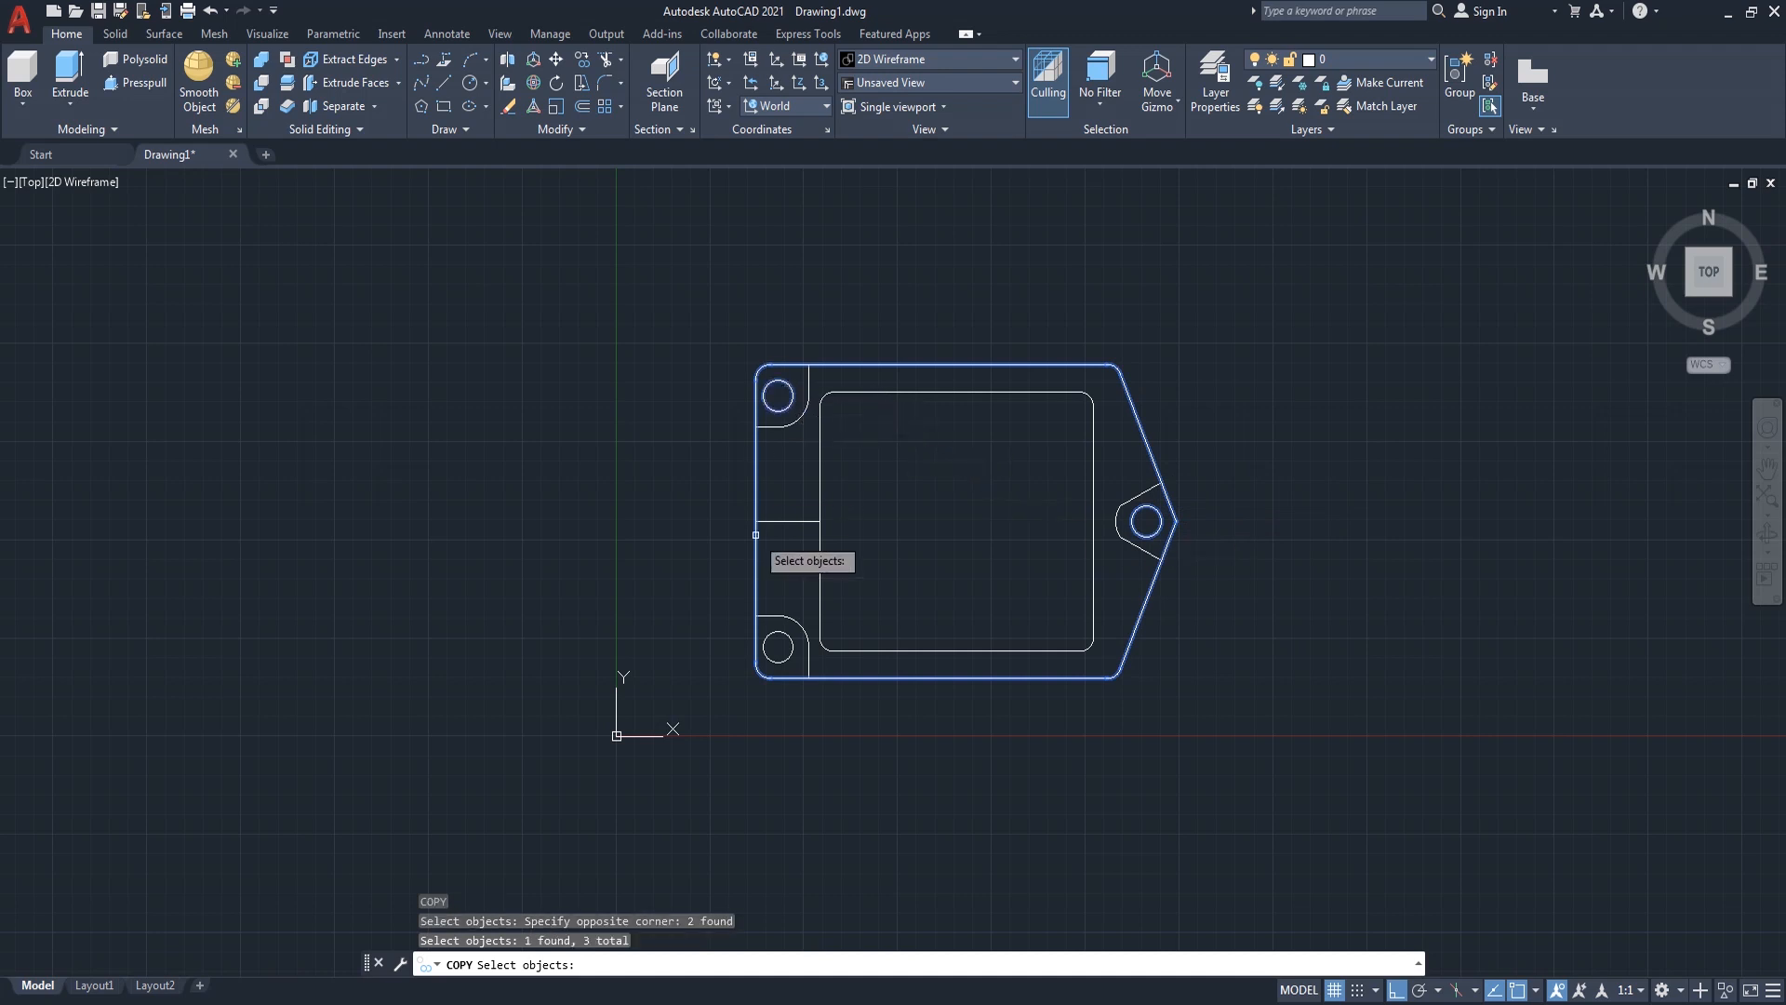
left_click(789, 633)
scroll(1288, 535, "down", 2)
scroll(1299, 502, "up", 2)
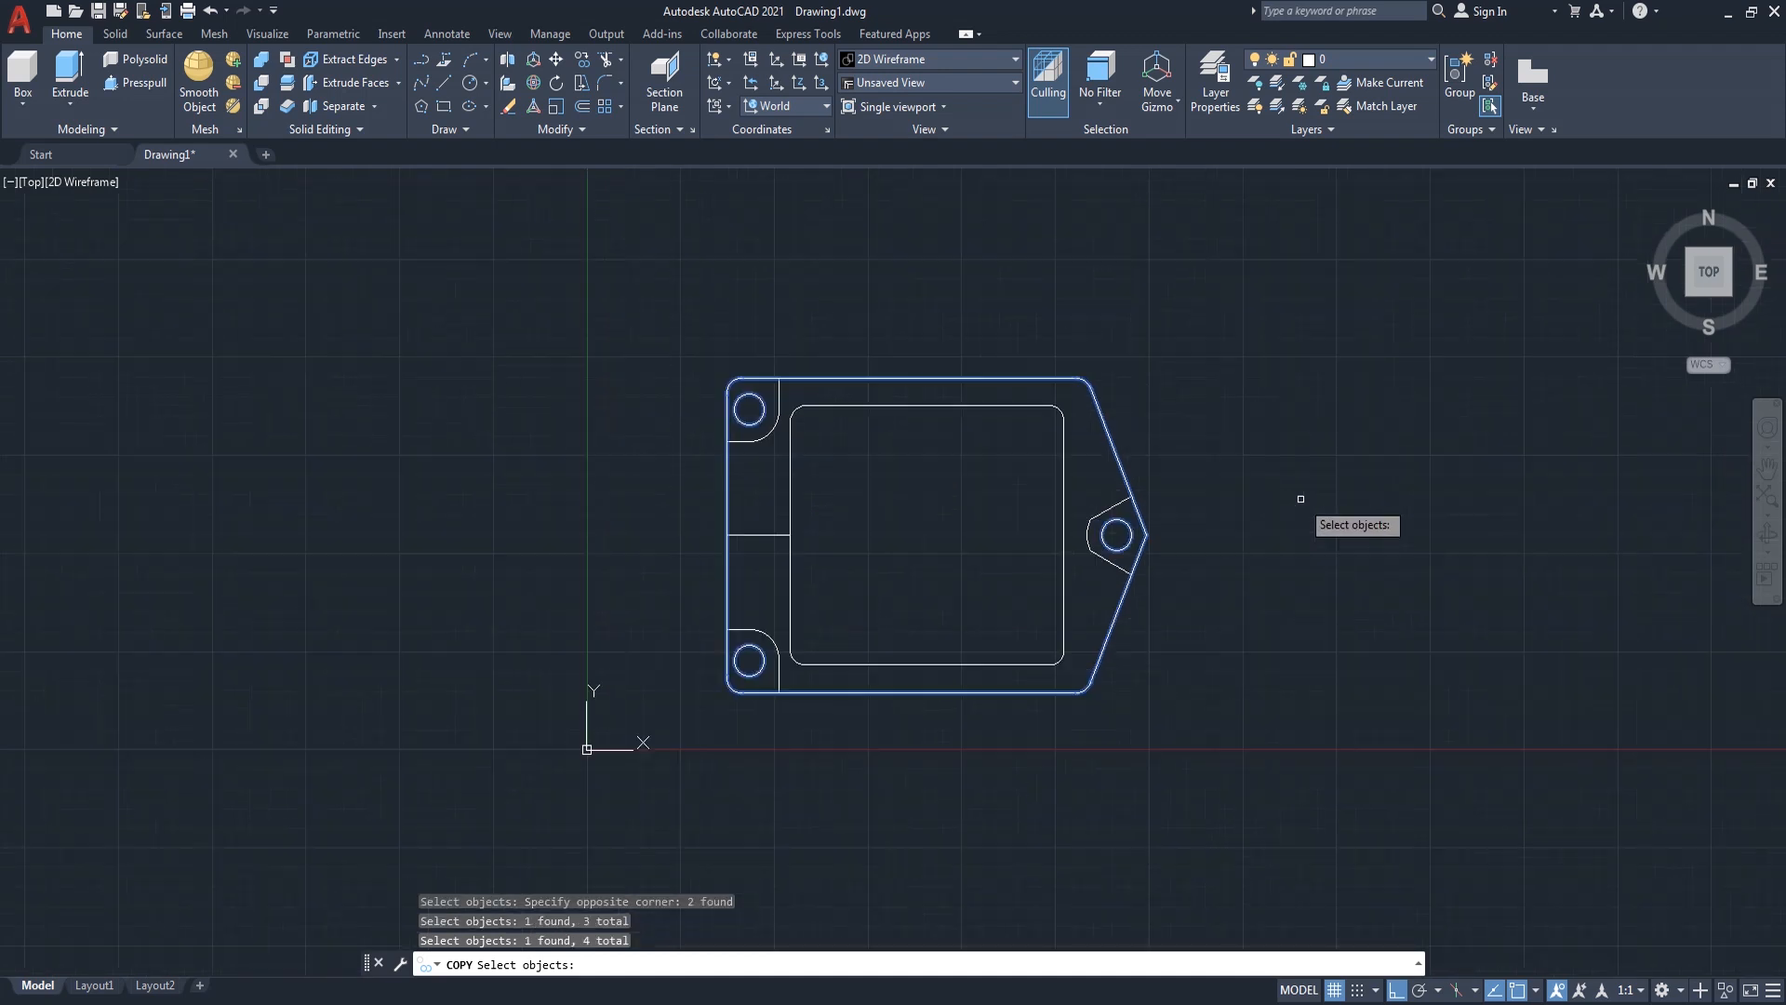
key("Return")
left_click(1295, 523)
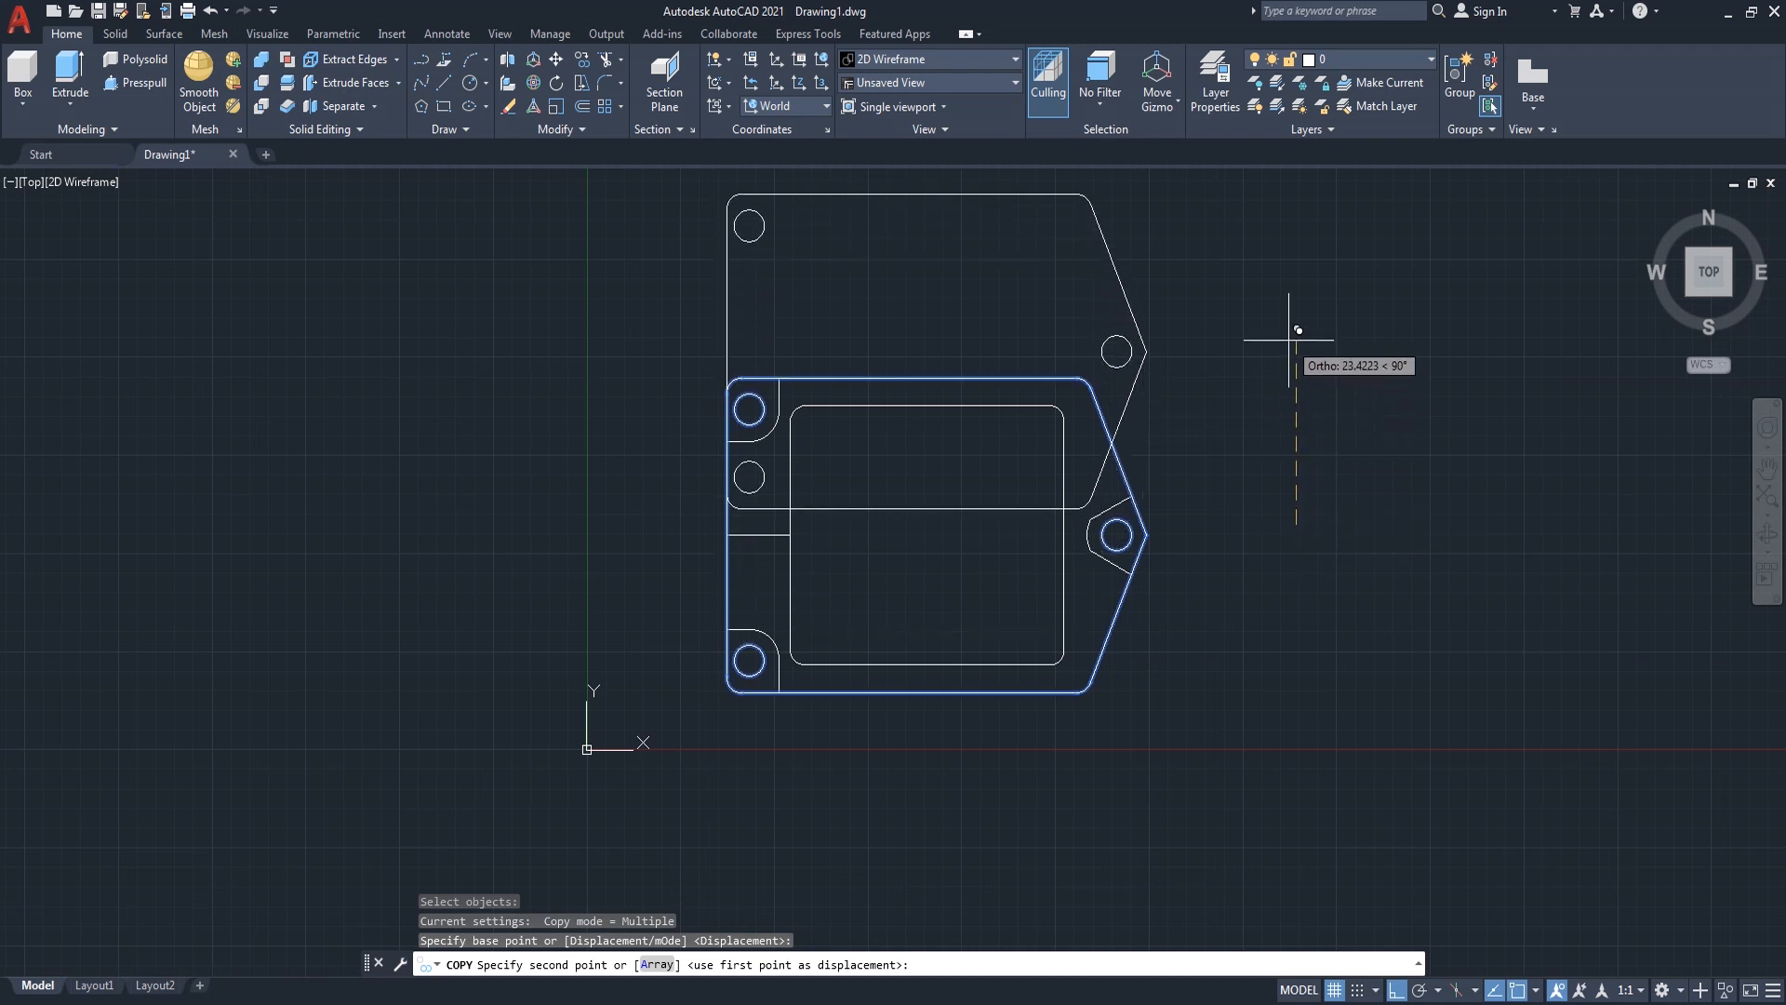
middle_click_drag(1296, 331, 1305, 463)
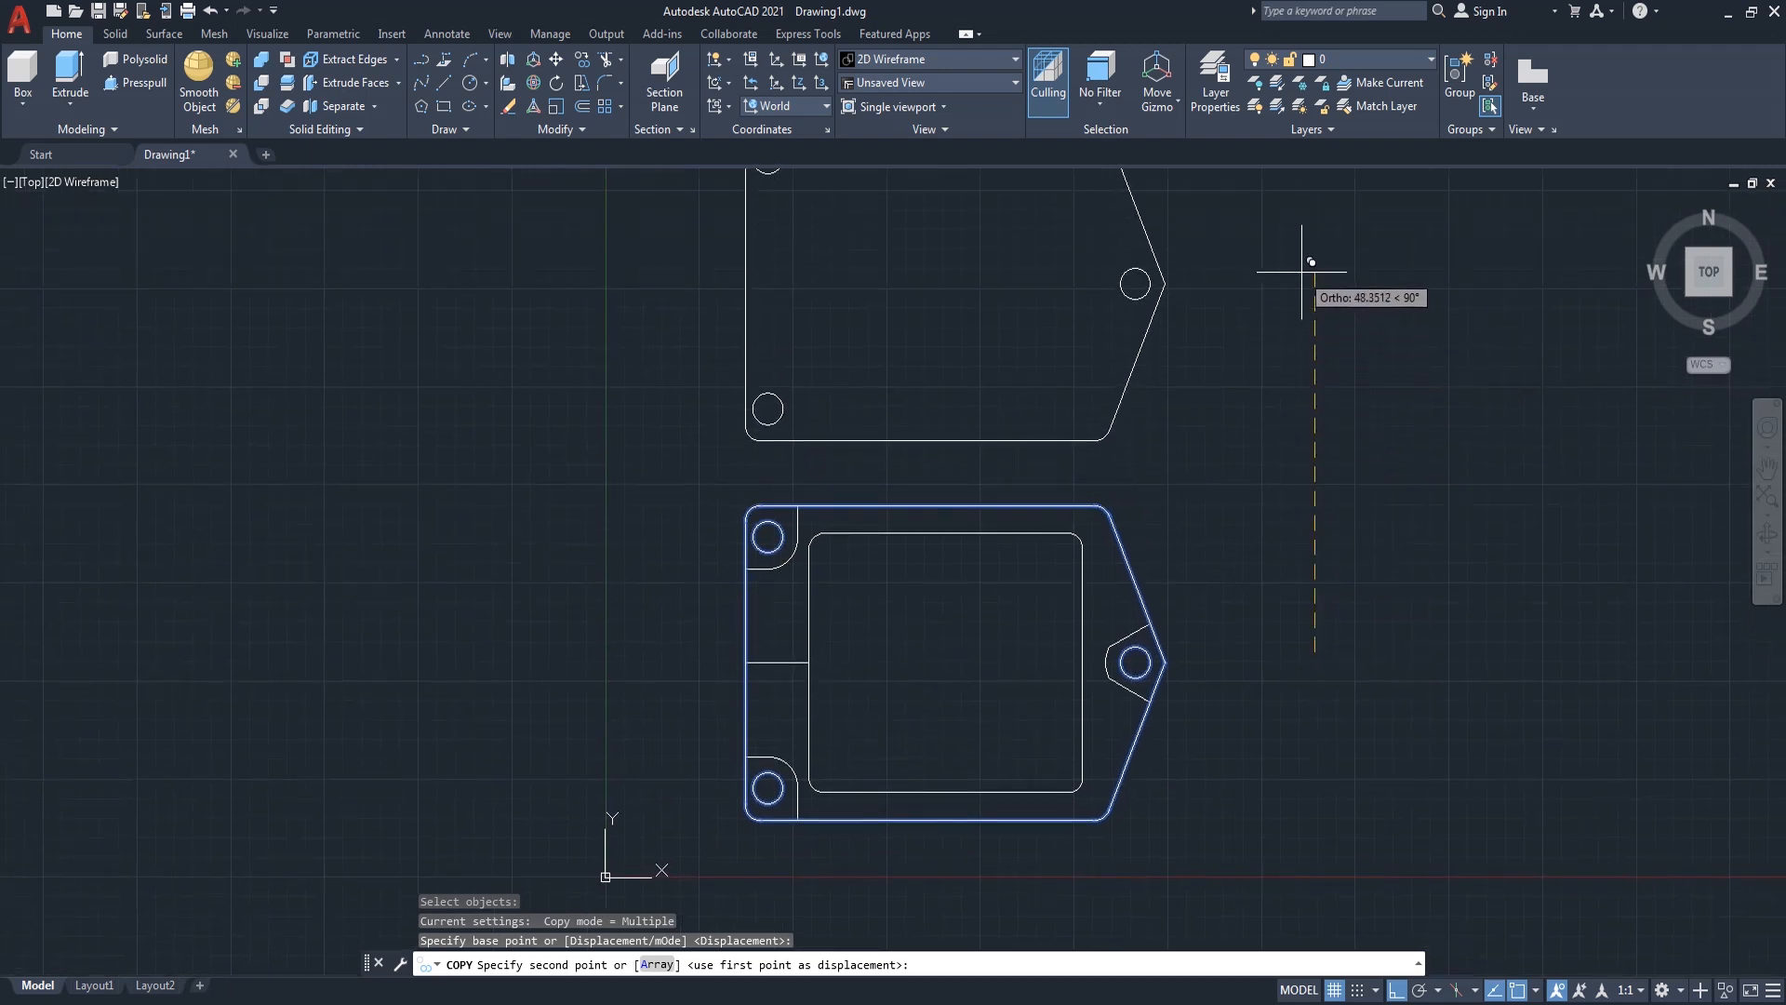
middle_click_drag(1310, 275, 1307, 345)
left_click(1306, 323)
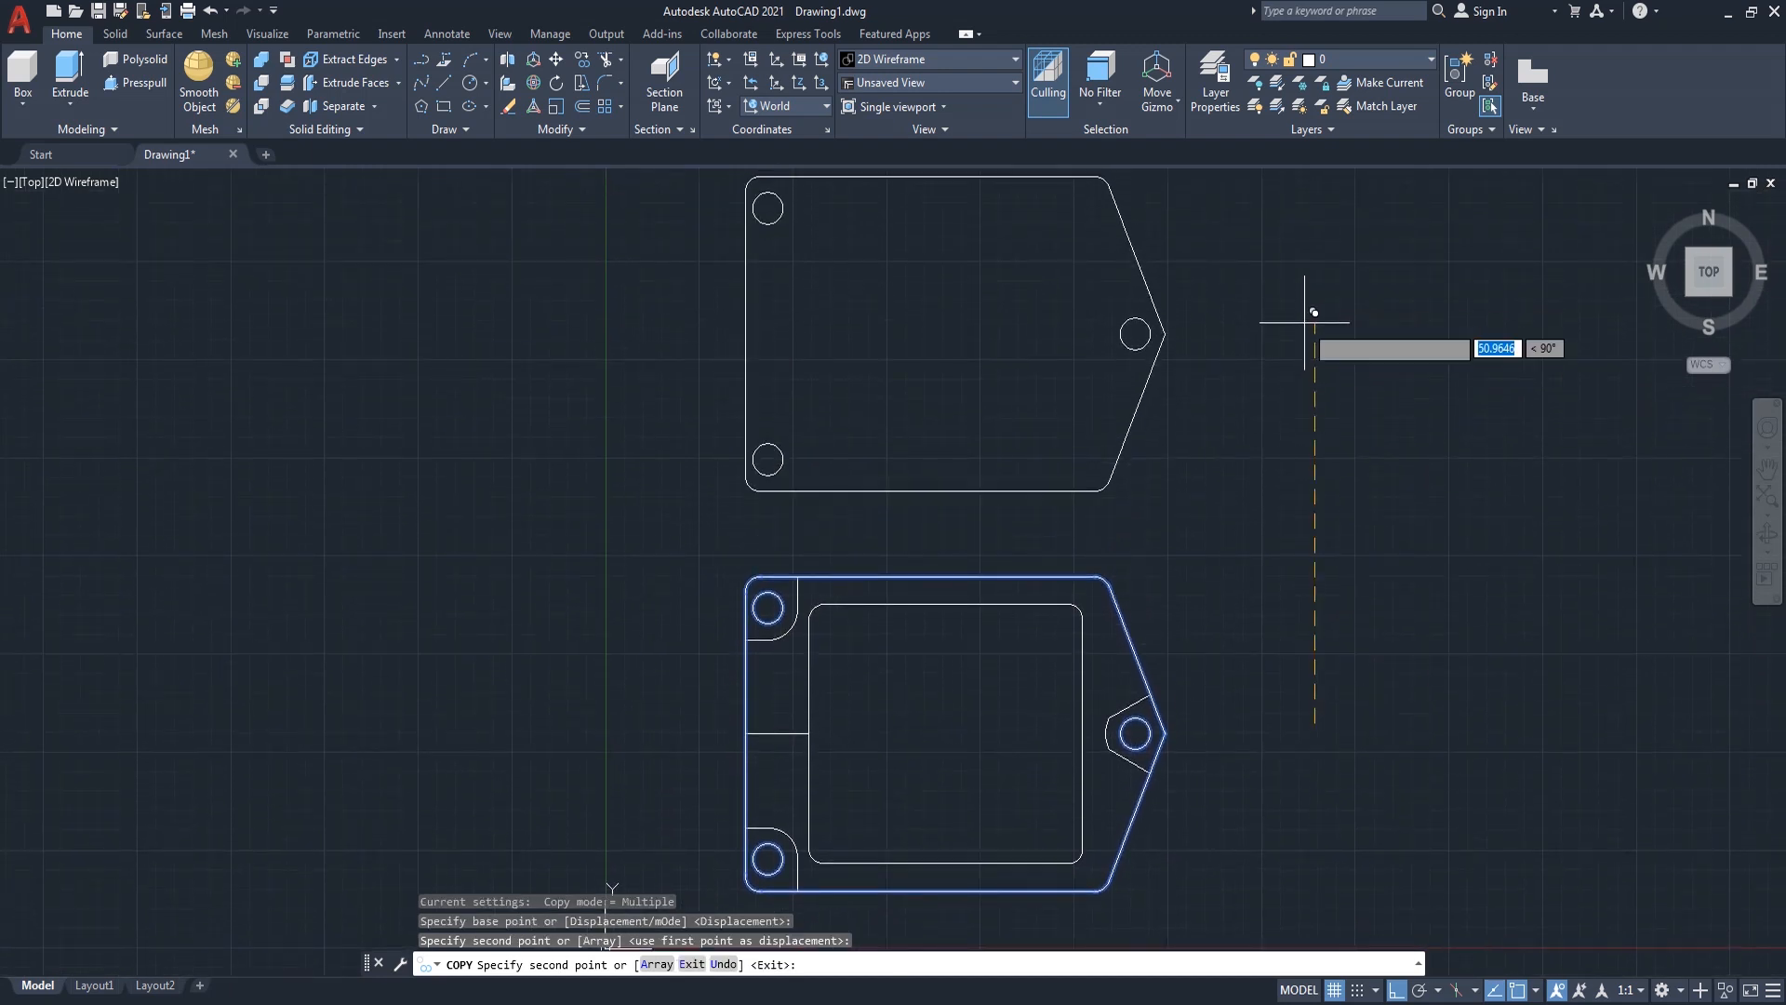
key("Return")
- Erase the short horizontal construction line between the original part's left edge and its inner rectangle
scroll(1283, 417, "down", 2)
scroll(1284, 470, "up", 2)
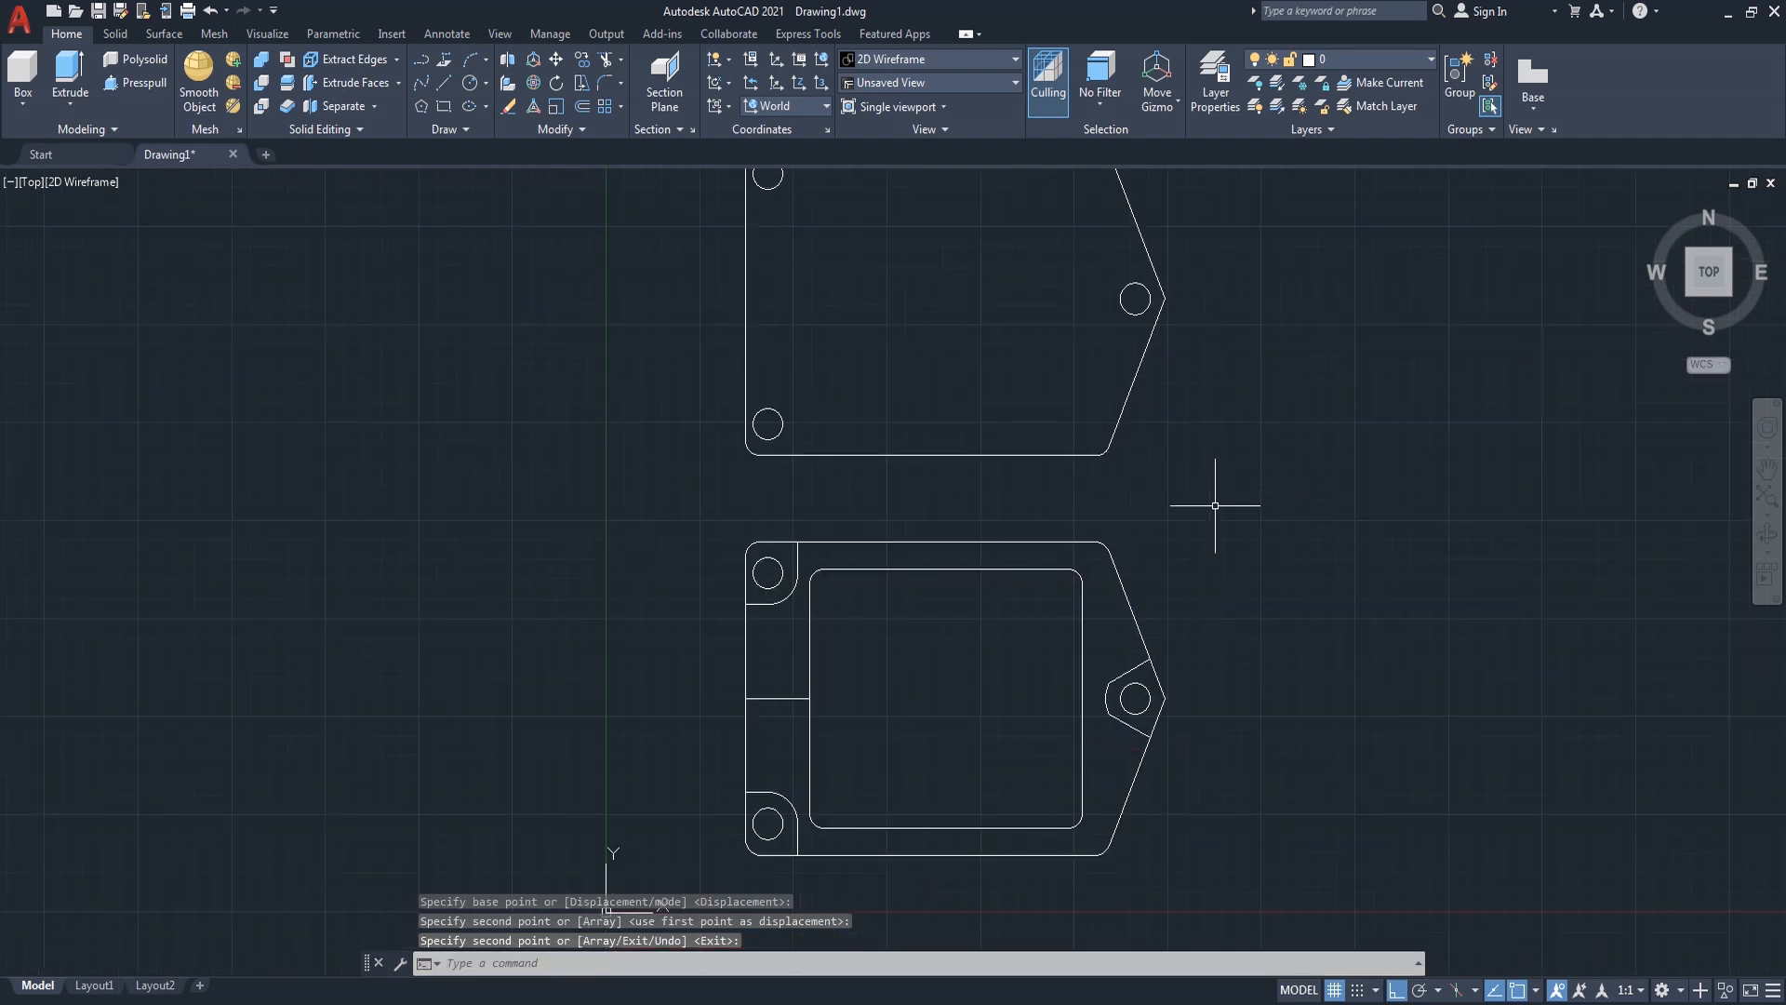
type("e")
key("Return")
left_click(778, 698)
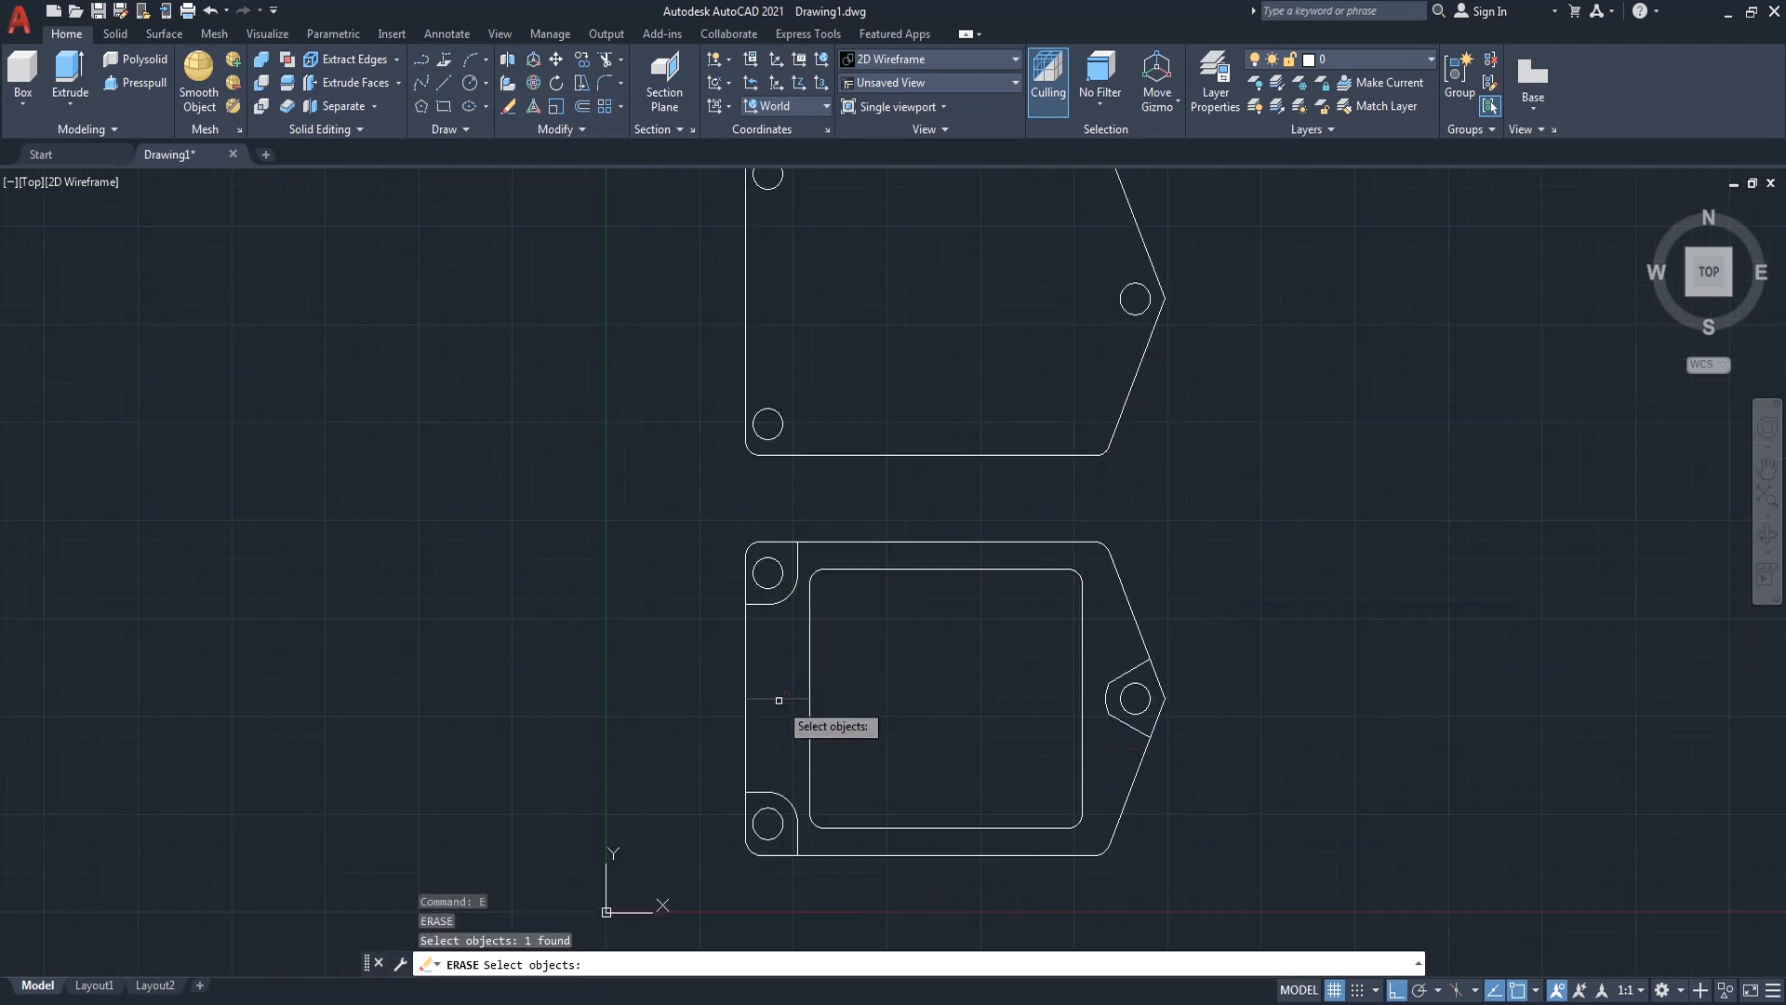
scroll(905, 701, "down", 2)
scroll(907, 701, "up", 2)
scroll(909, 700, "down", 2)
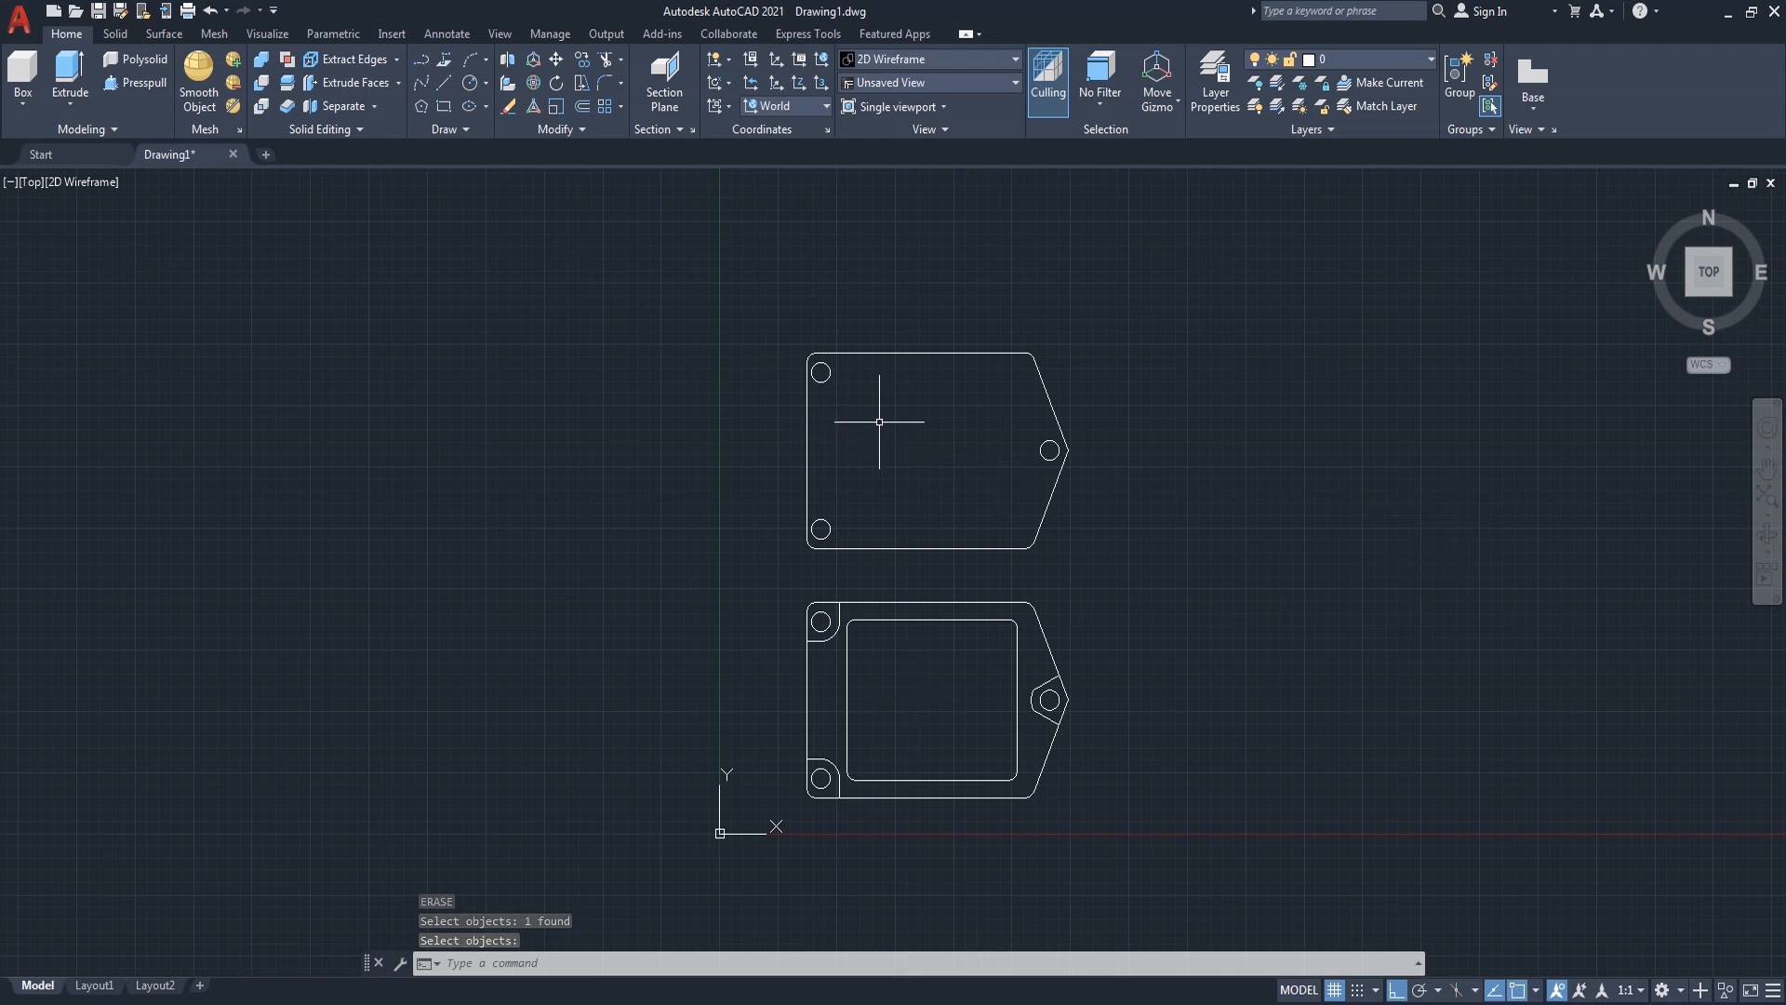
- Draw a 43 by 33 rectangle starting from a lower-left corner inside the copied outline
scroll(890, 420, "up", 2)
middle_click_drag(922, 466, 906, 362)
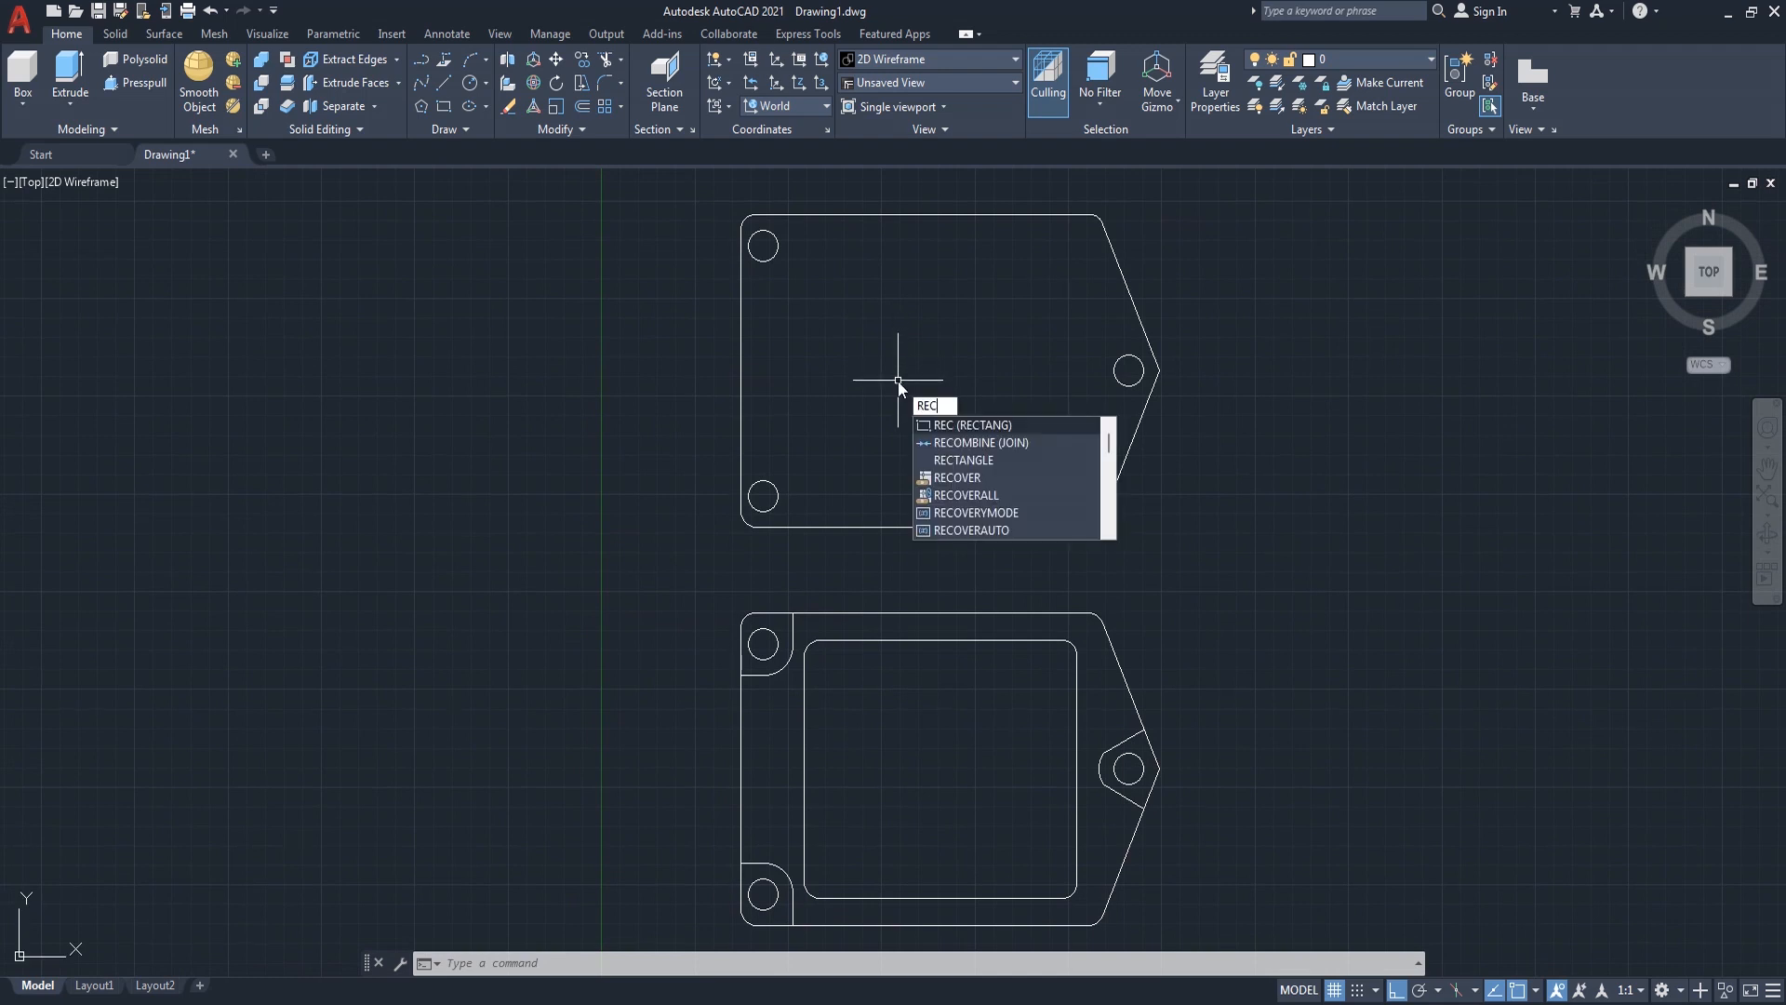
left_click(974, 424)
left_click(816, 490)
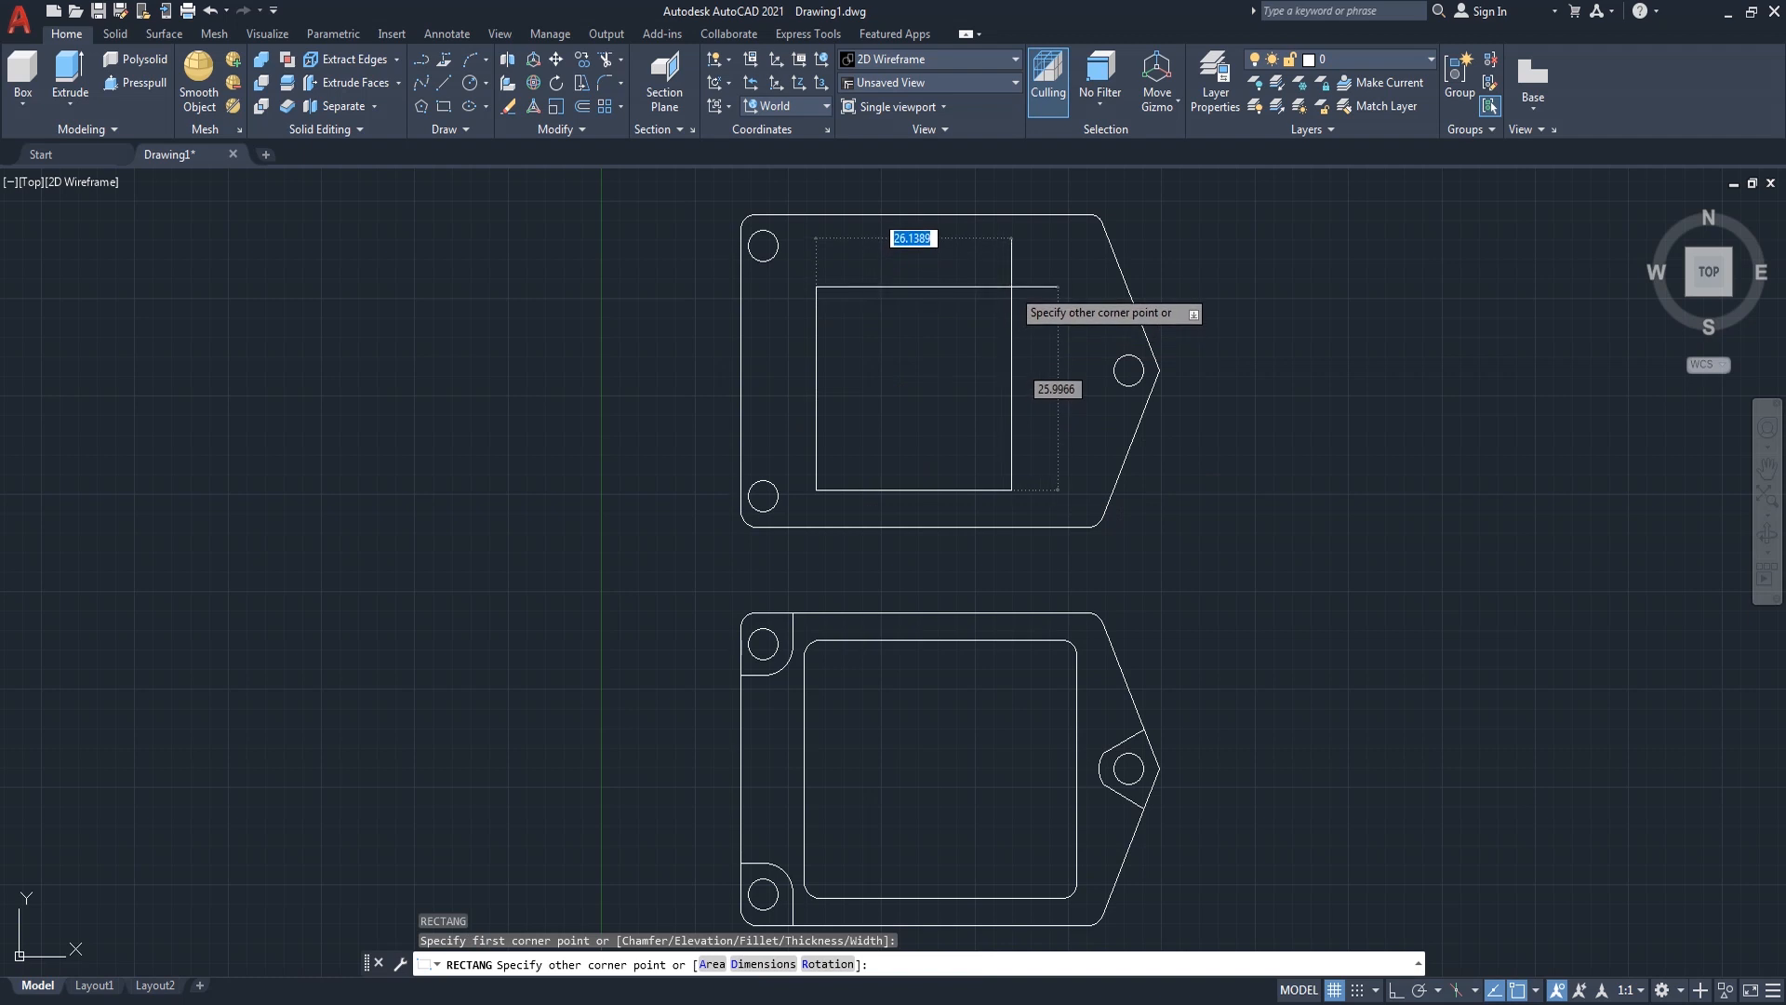
type("43")
key("Tab")
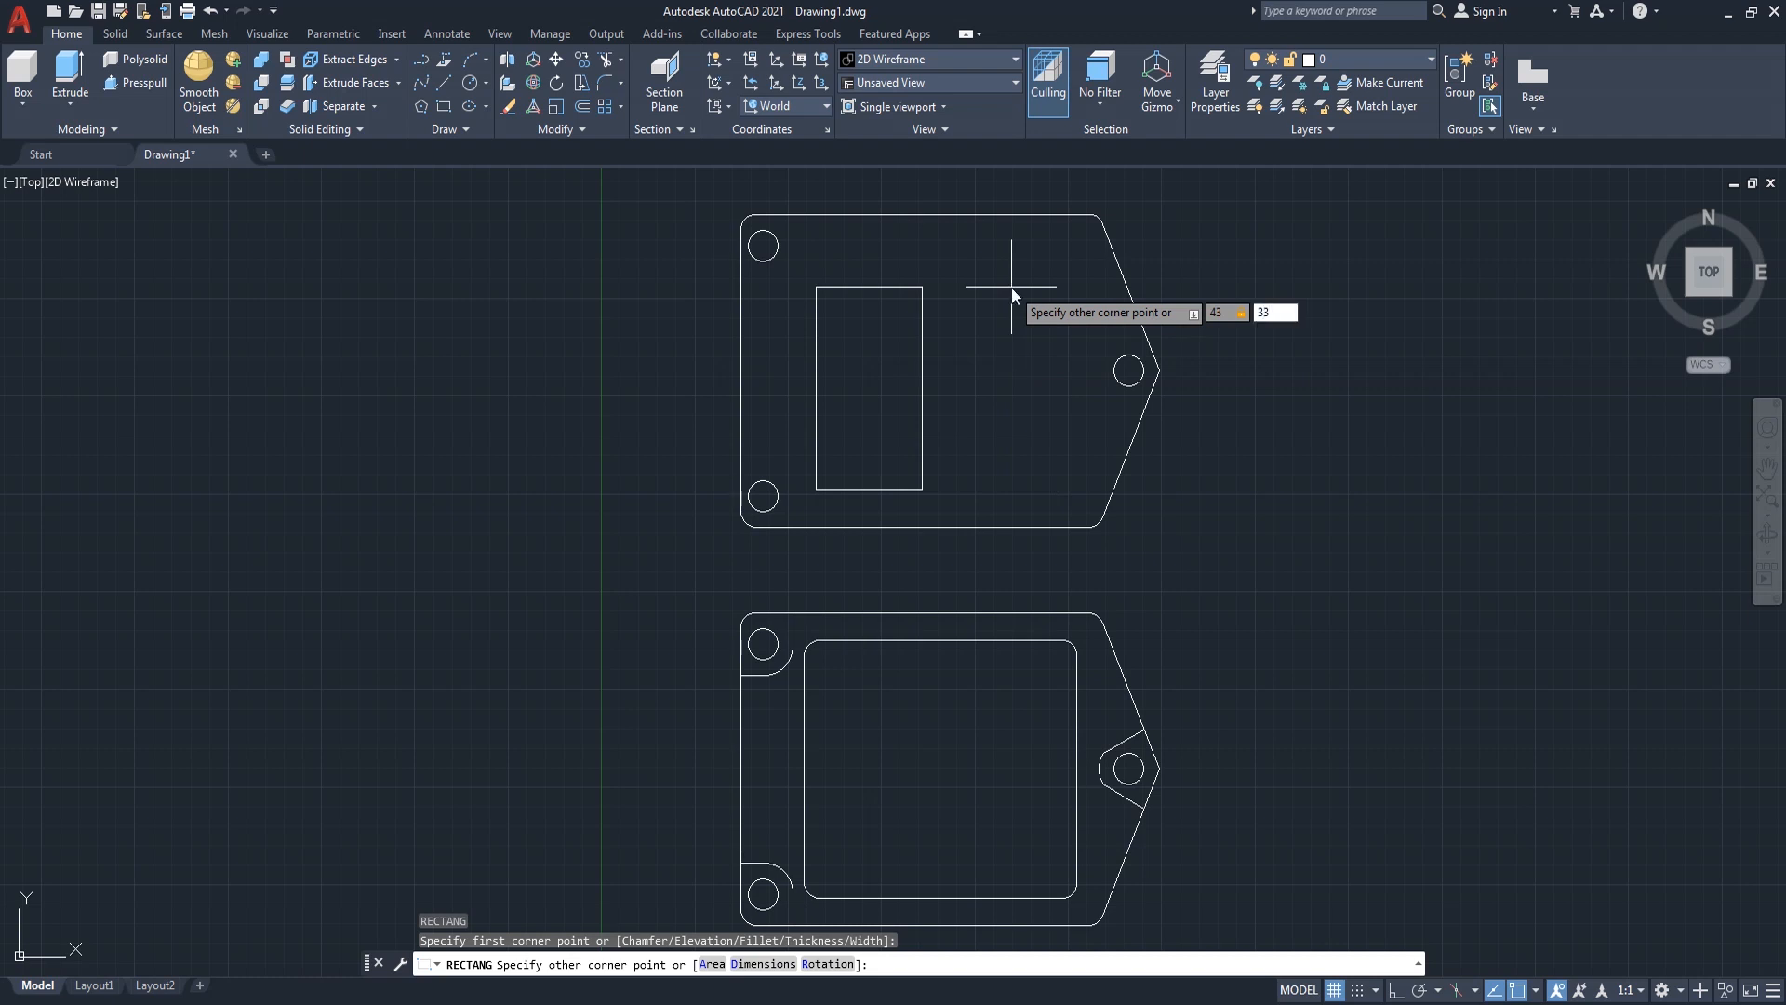
key("Return")
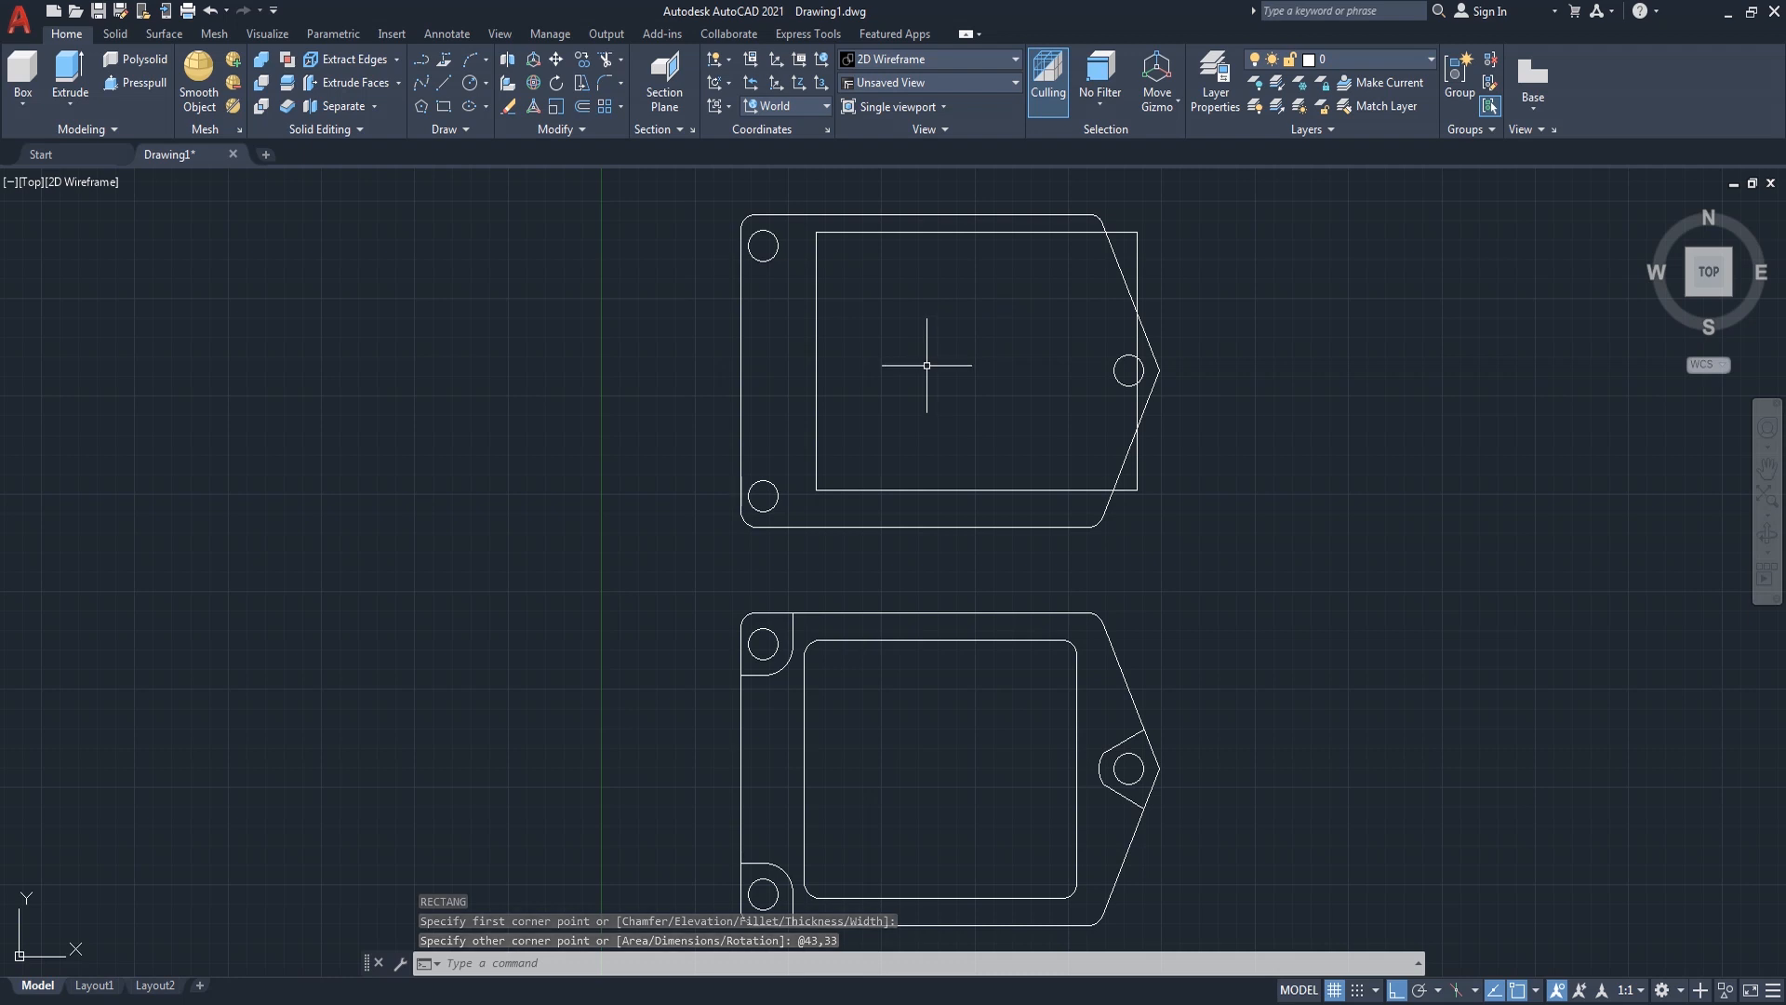
- Draw a 3-unit horizontal polyline inward from the midpoint of the copied outline's left edge
type("pl")
key("Return")
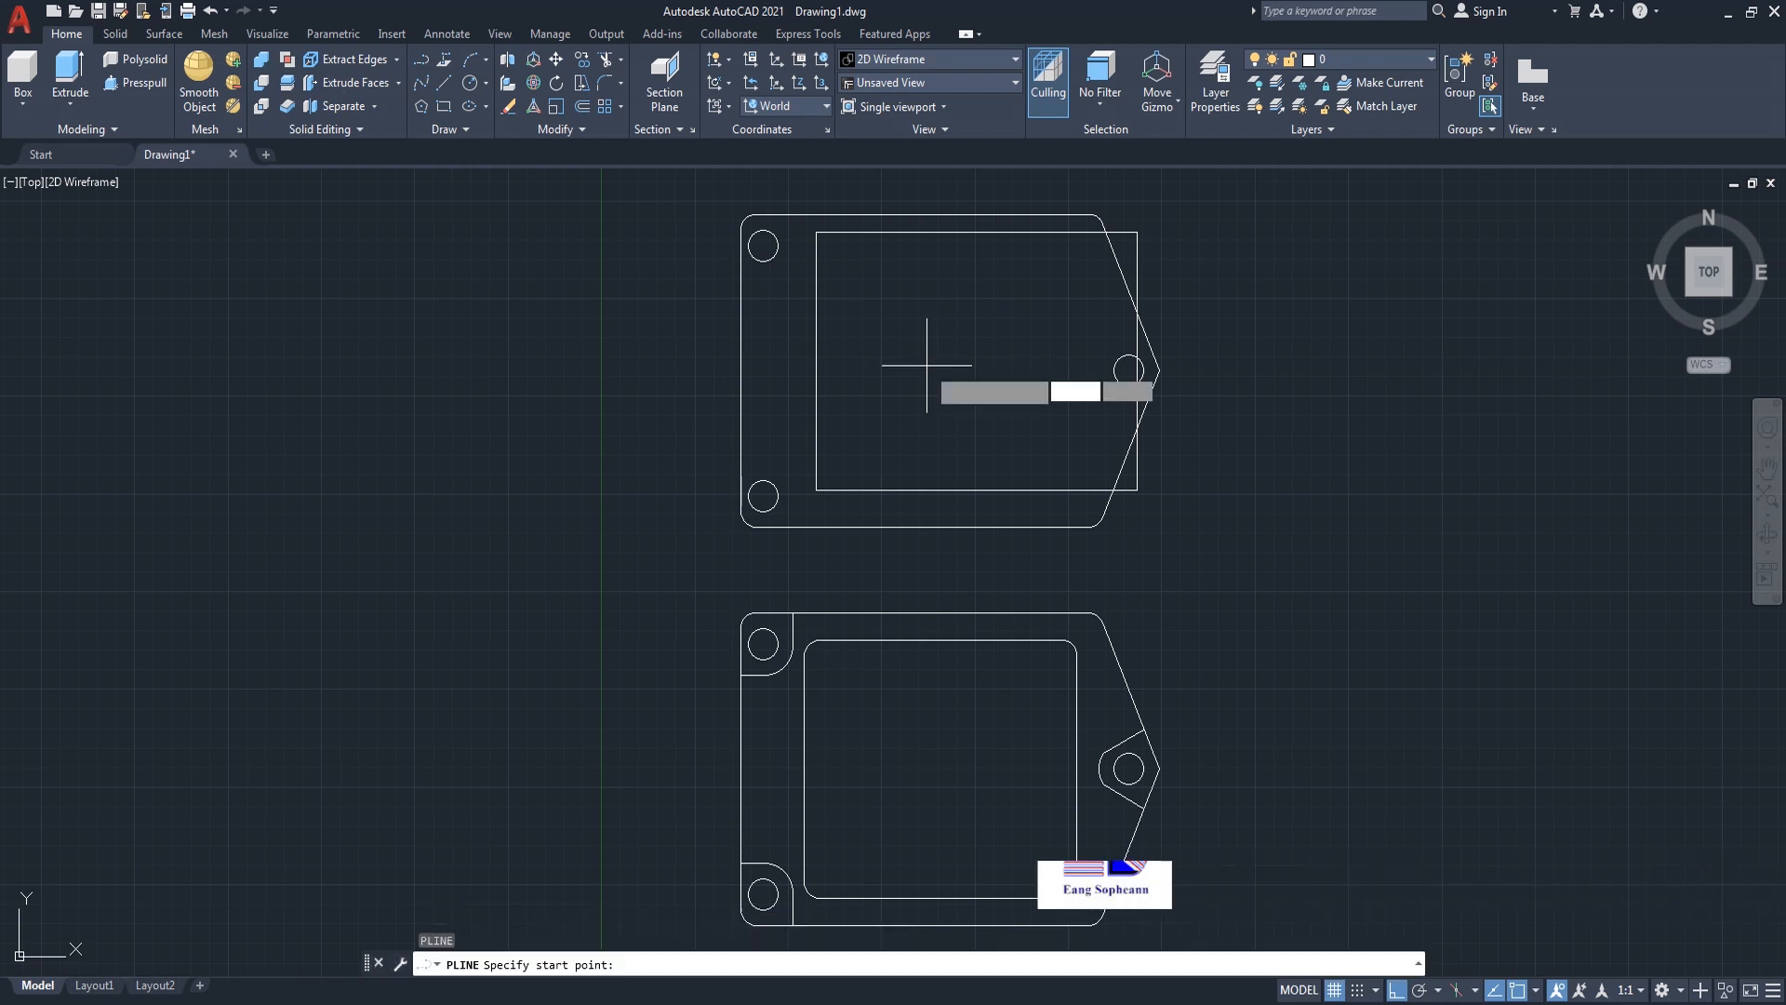
left_click(742, 370)
type("3")
key("Return")
key("Return")
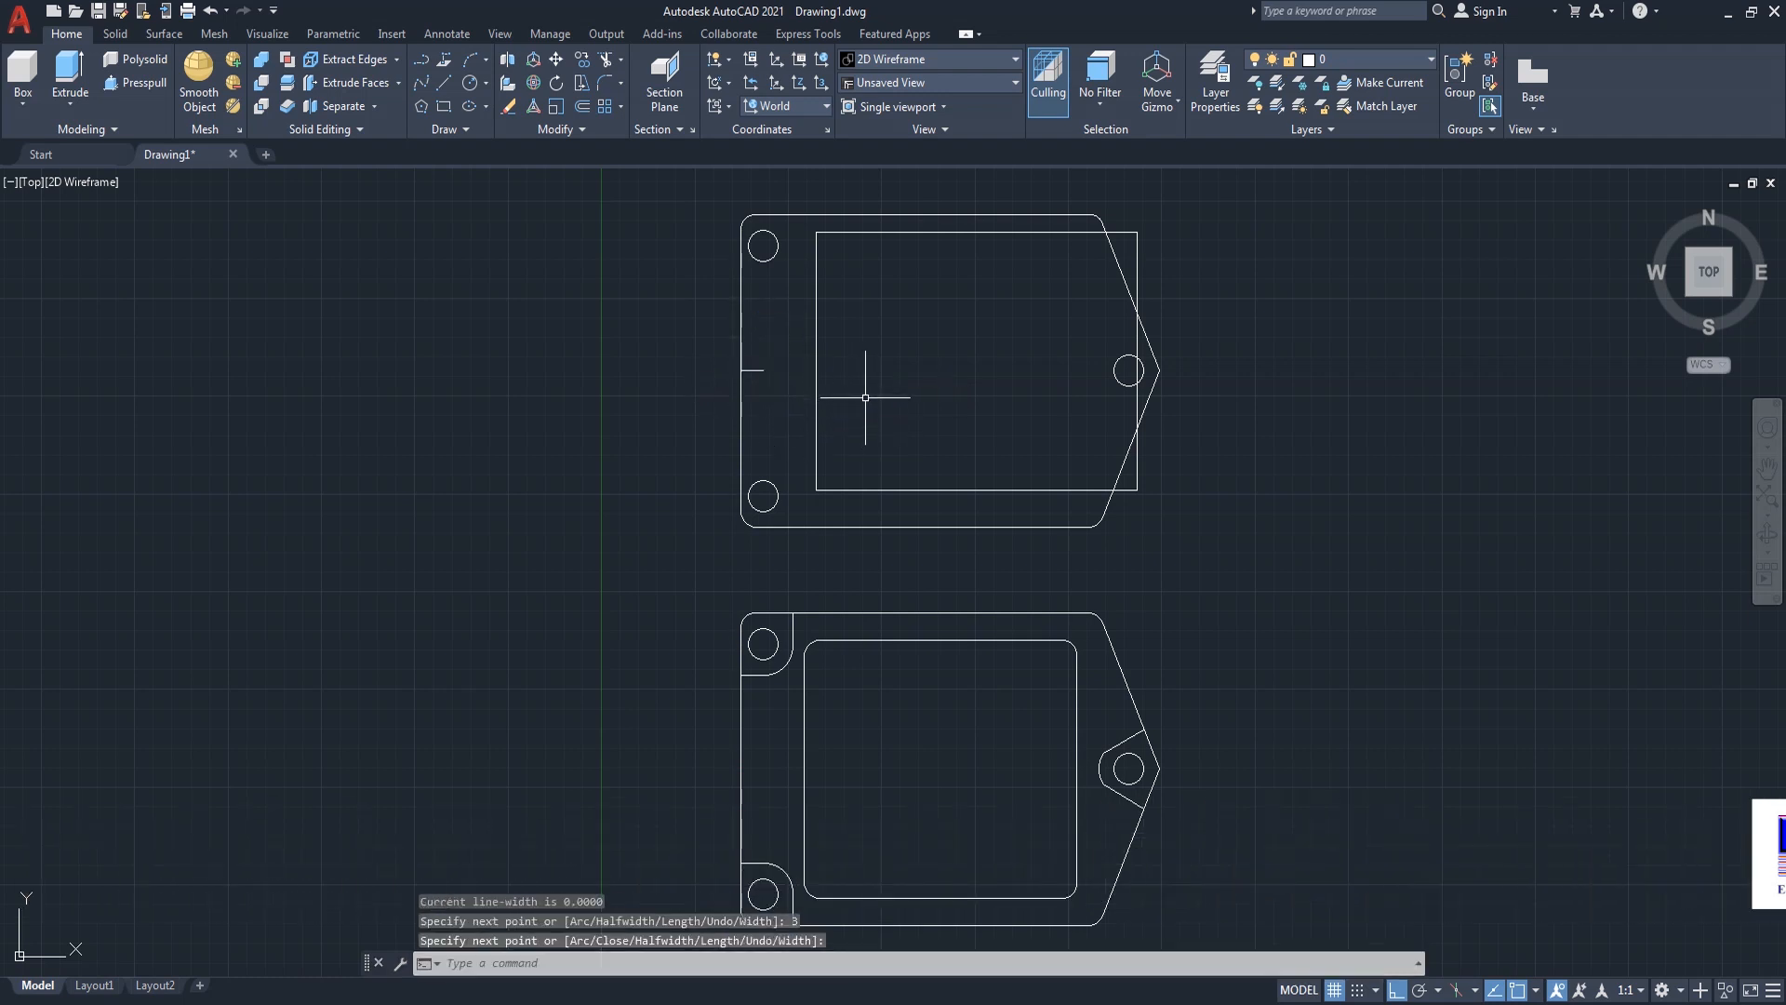
- Move the 43 by 33 rectangle by its left side's midpoint onto the inner end of the 3-unit line
key("Return")
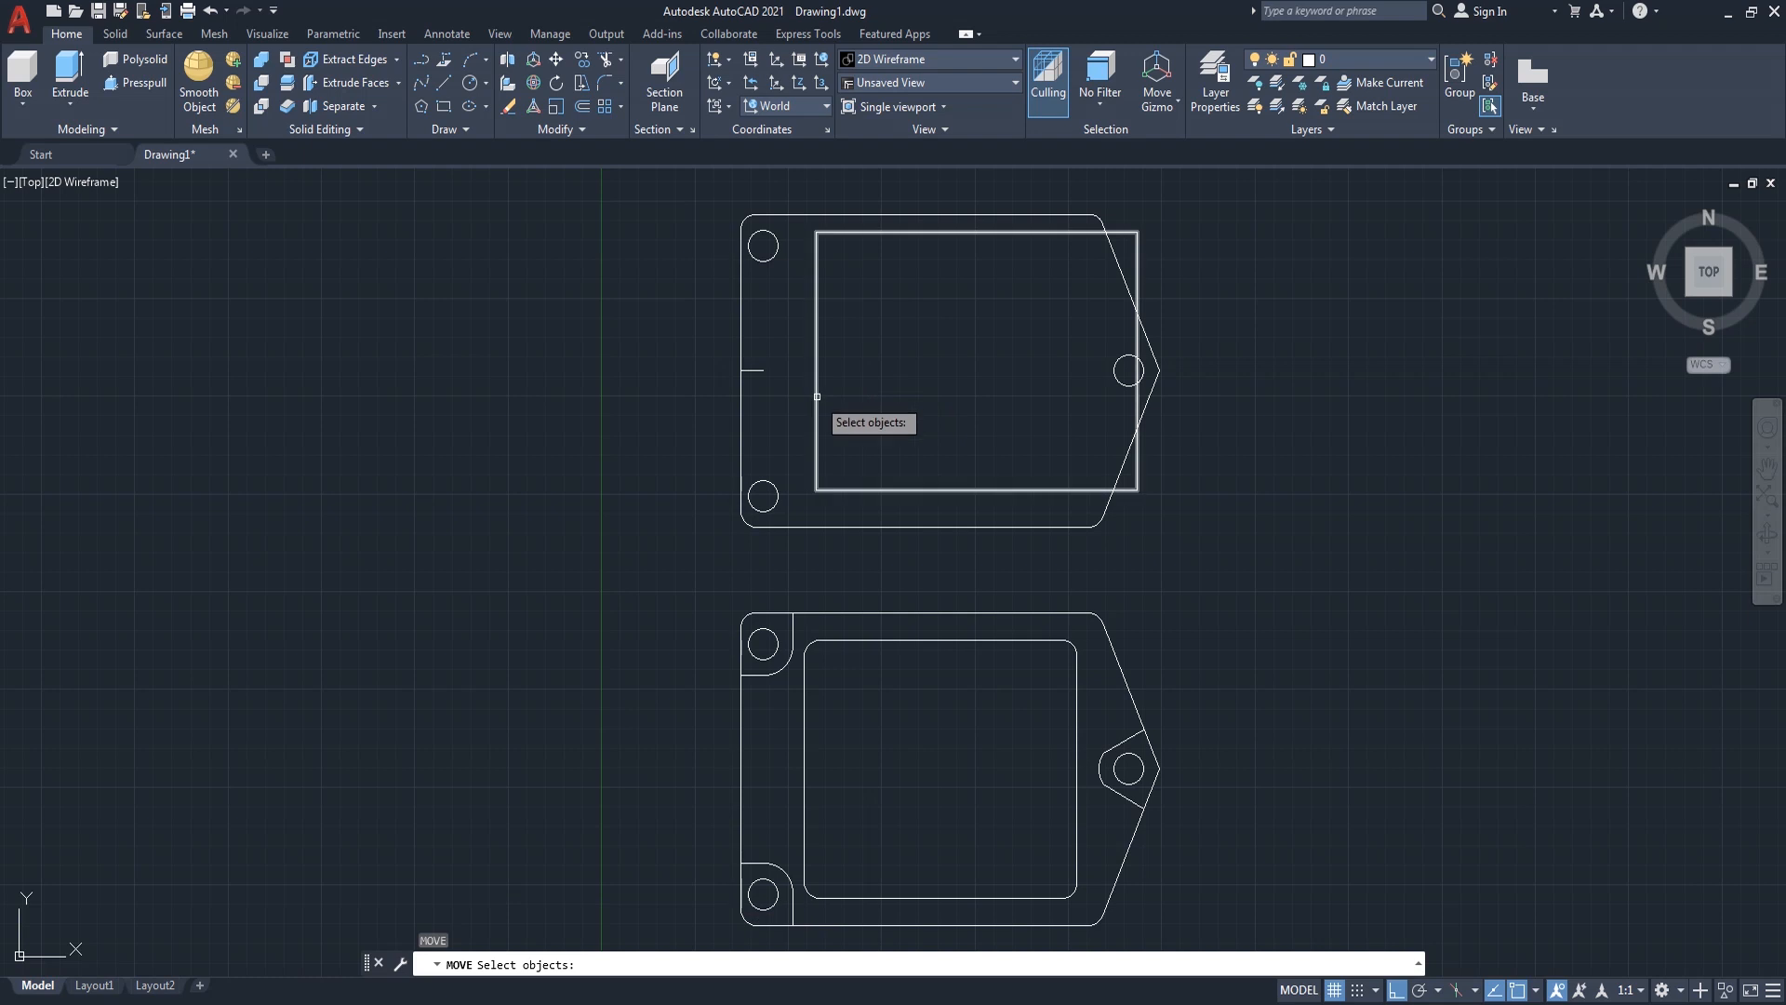
left_click(816, 399)
key("Return")
left_click(815, 362)
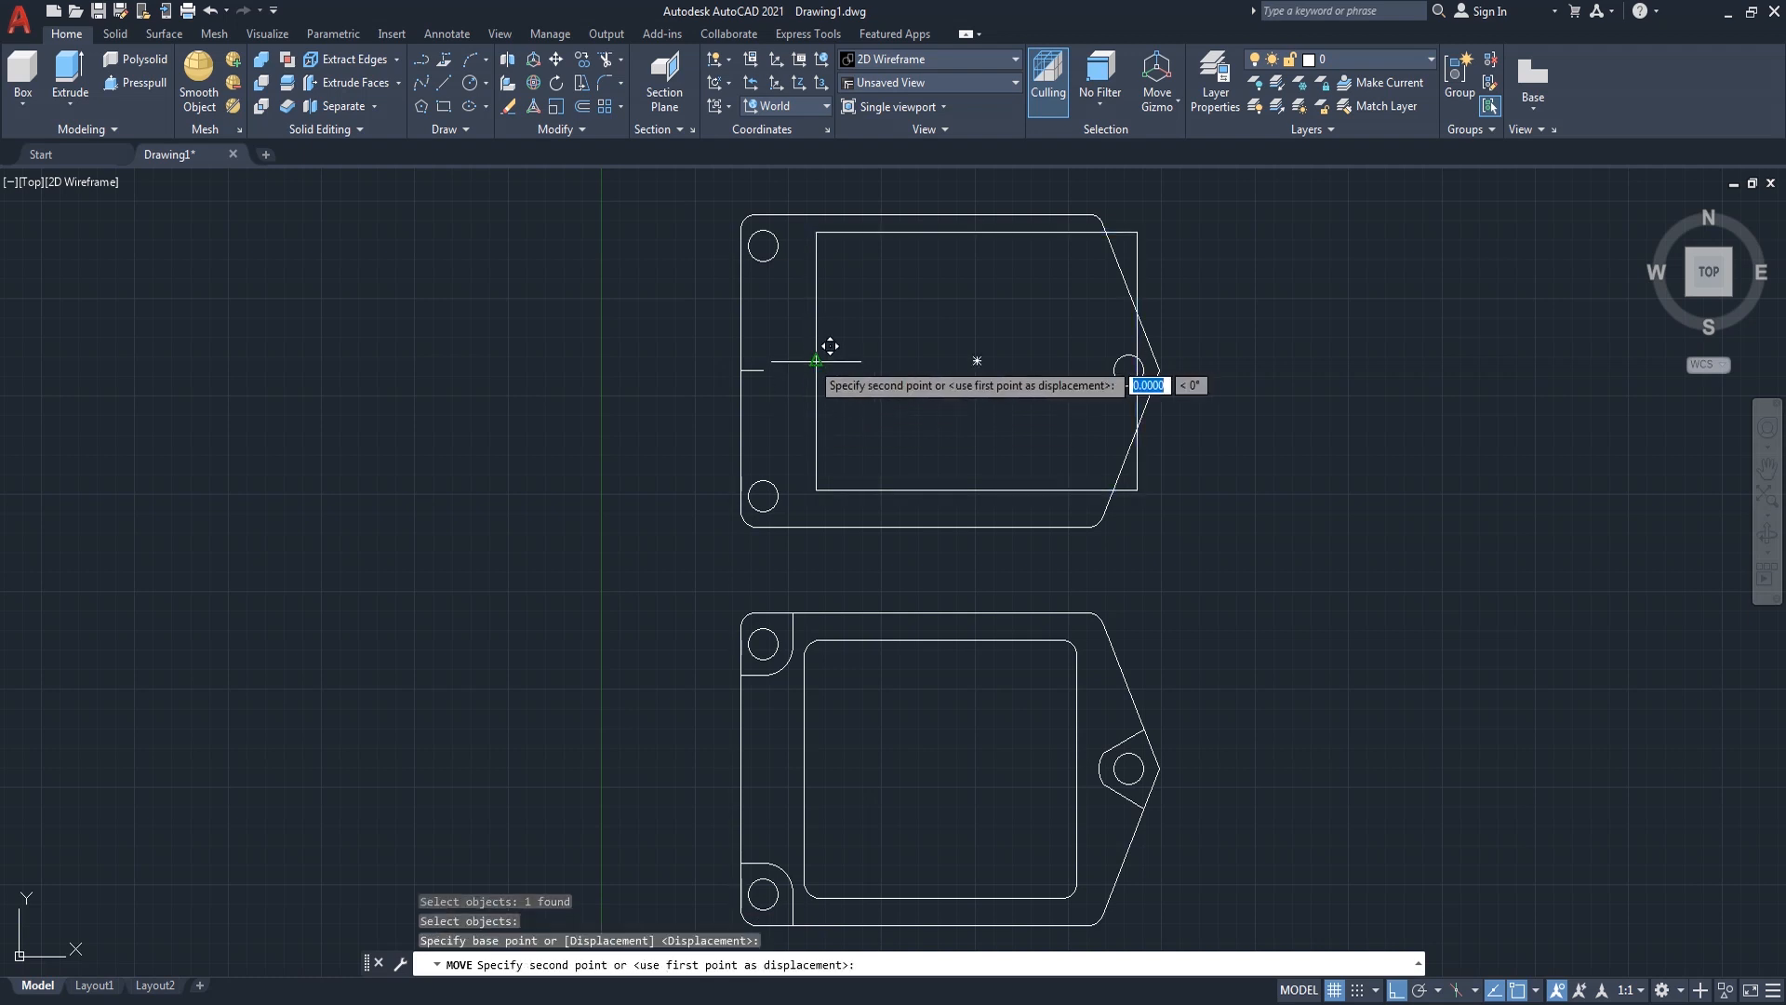
left_click(763, 370)
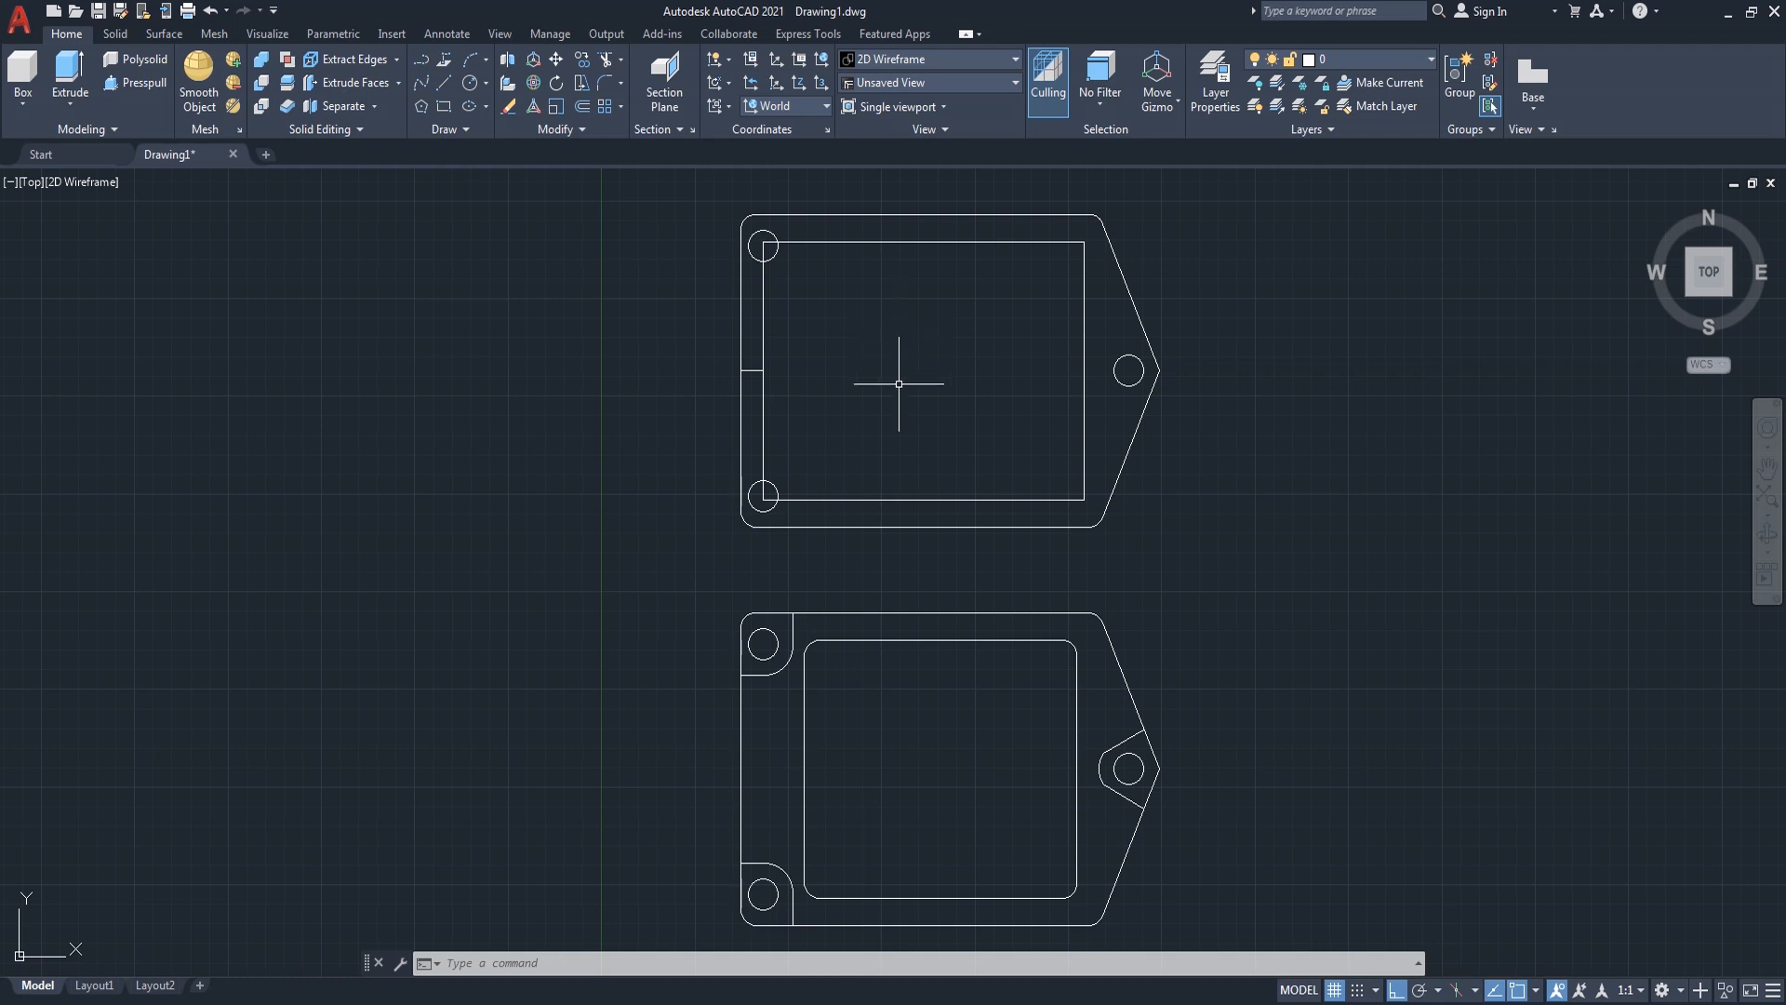
- Chamfer the upper-left corner of the 43 by 33 rectangle, 10 along its left side and 8 along its top side
type("ham")
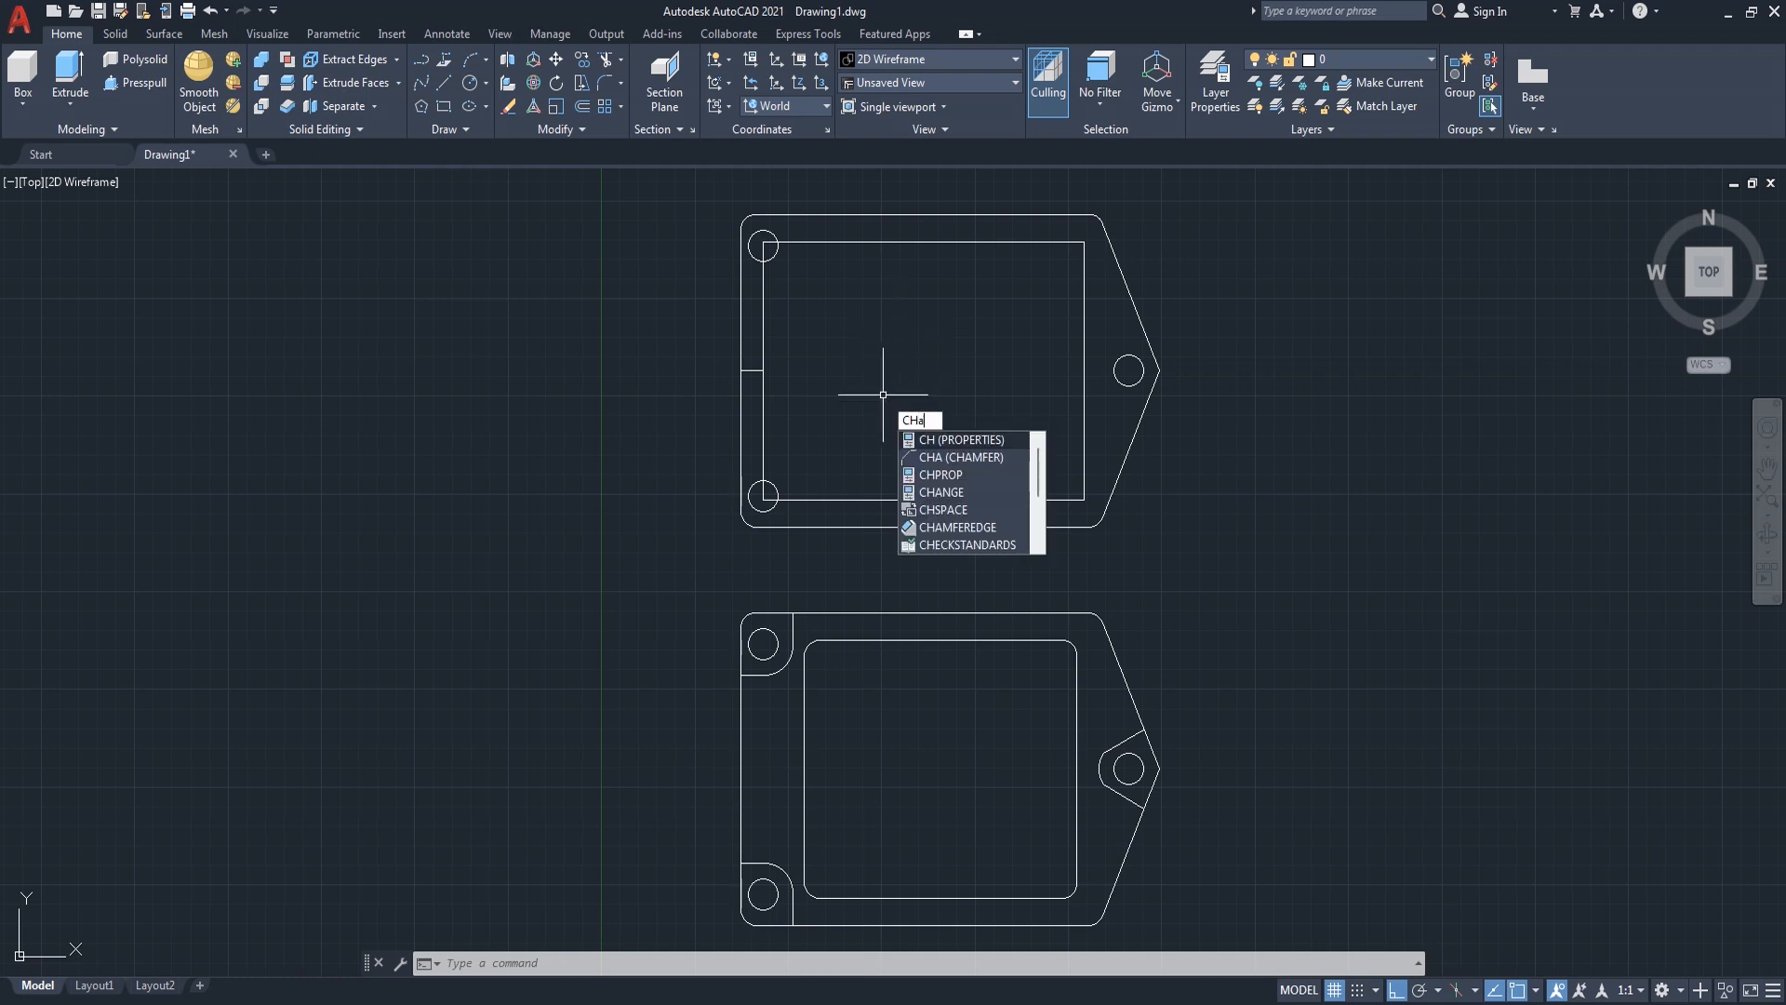
key("Return")
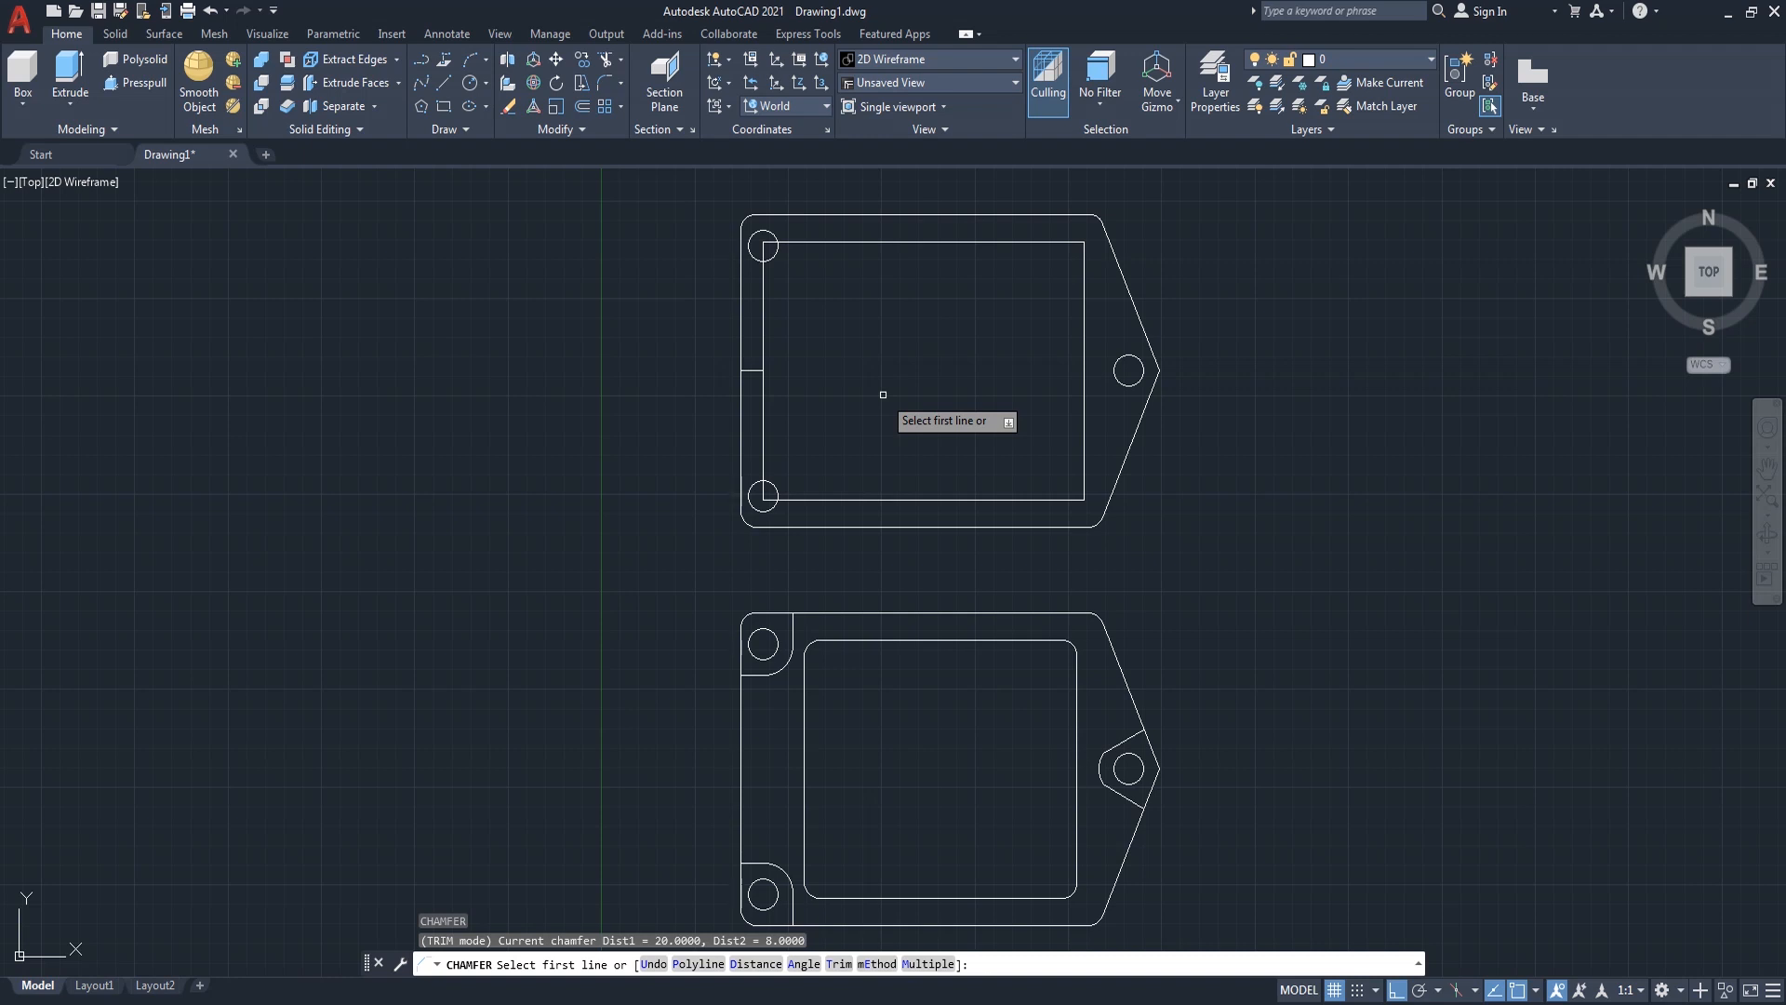
key("Return")
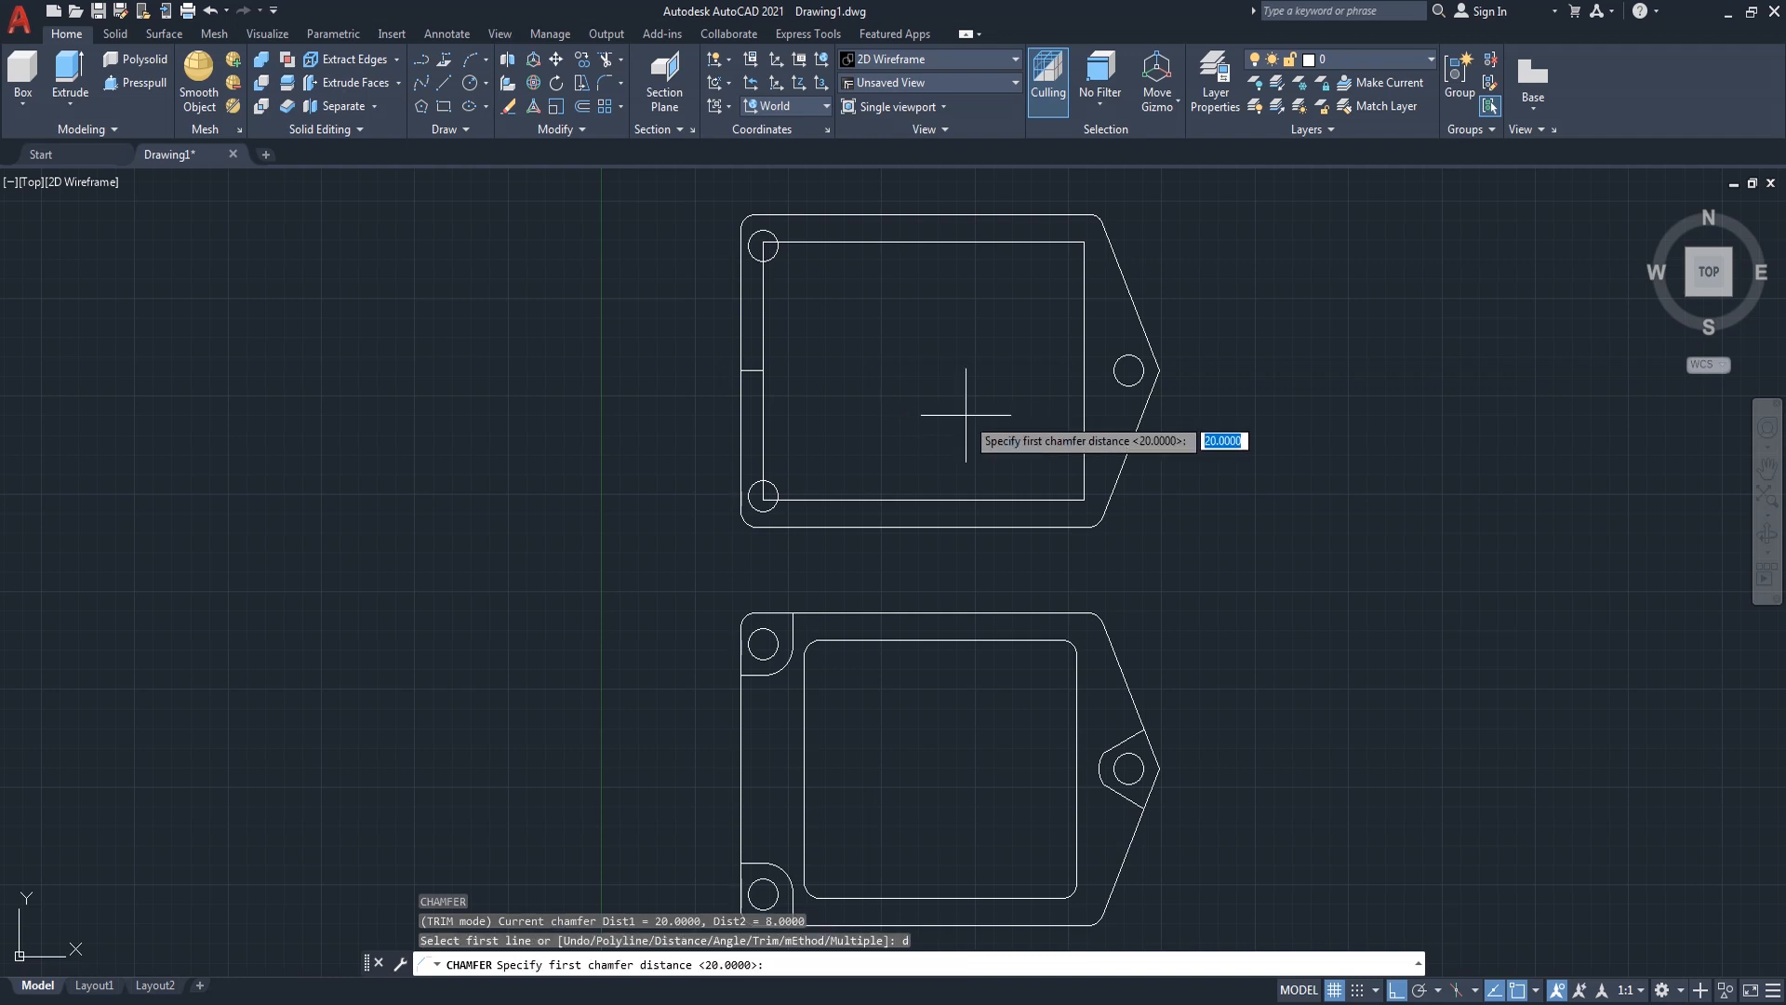
type("10")
key("Return")
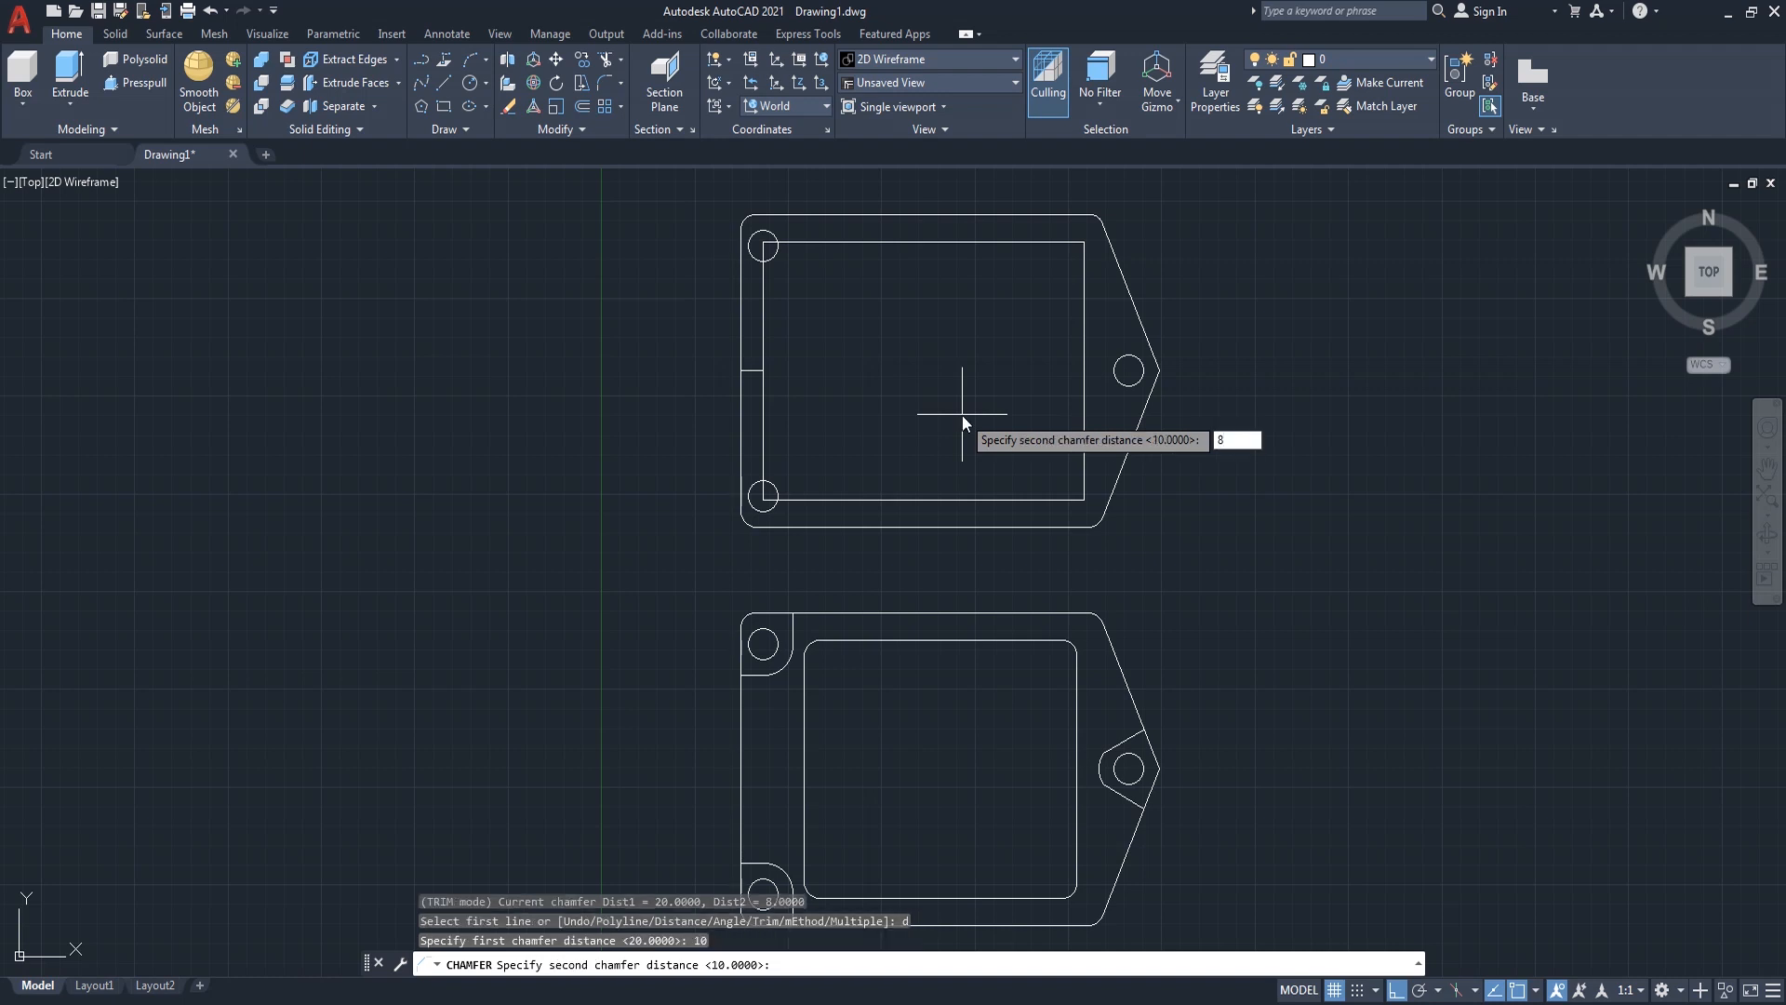
key("Return")
left_click(764, 320)
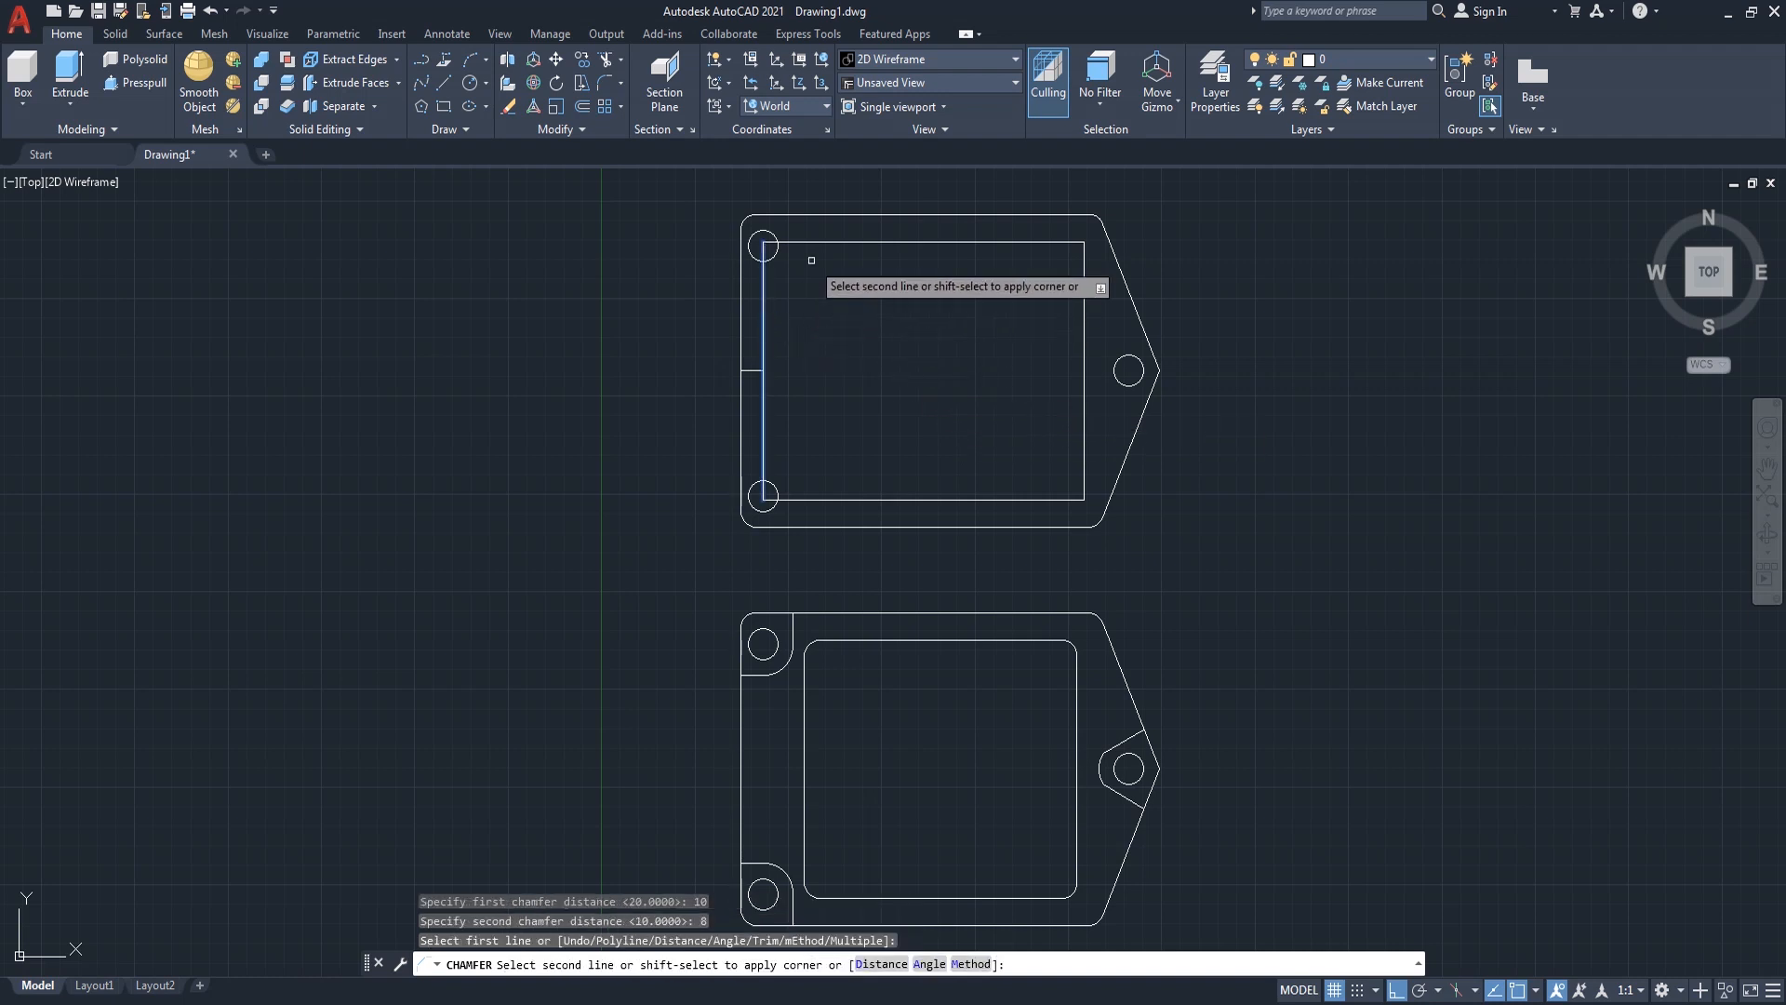
left_click(819, 244)
- Chamfer the lower-left corner of the 43 by 33 rectangle, 10 along its left side and 8 along its bottom side
key("Return")
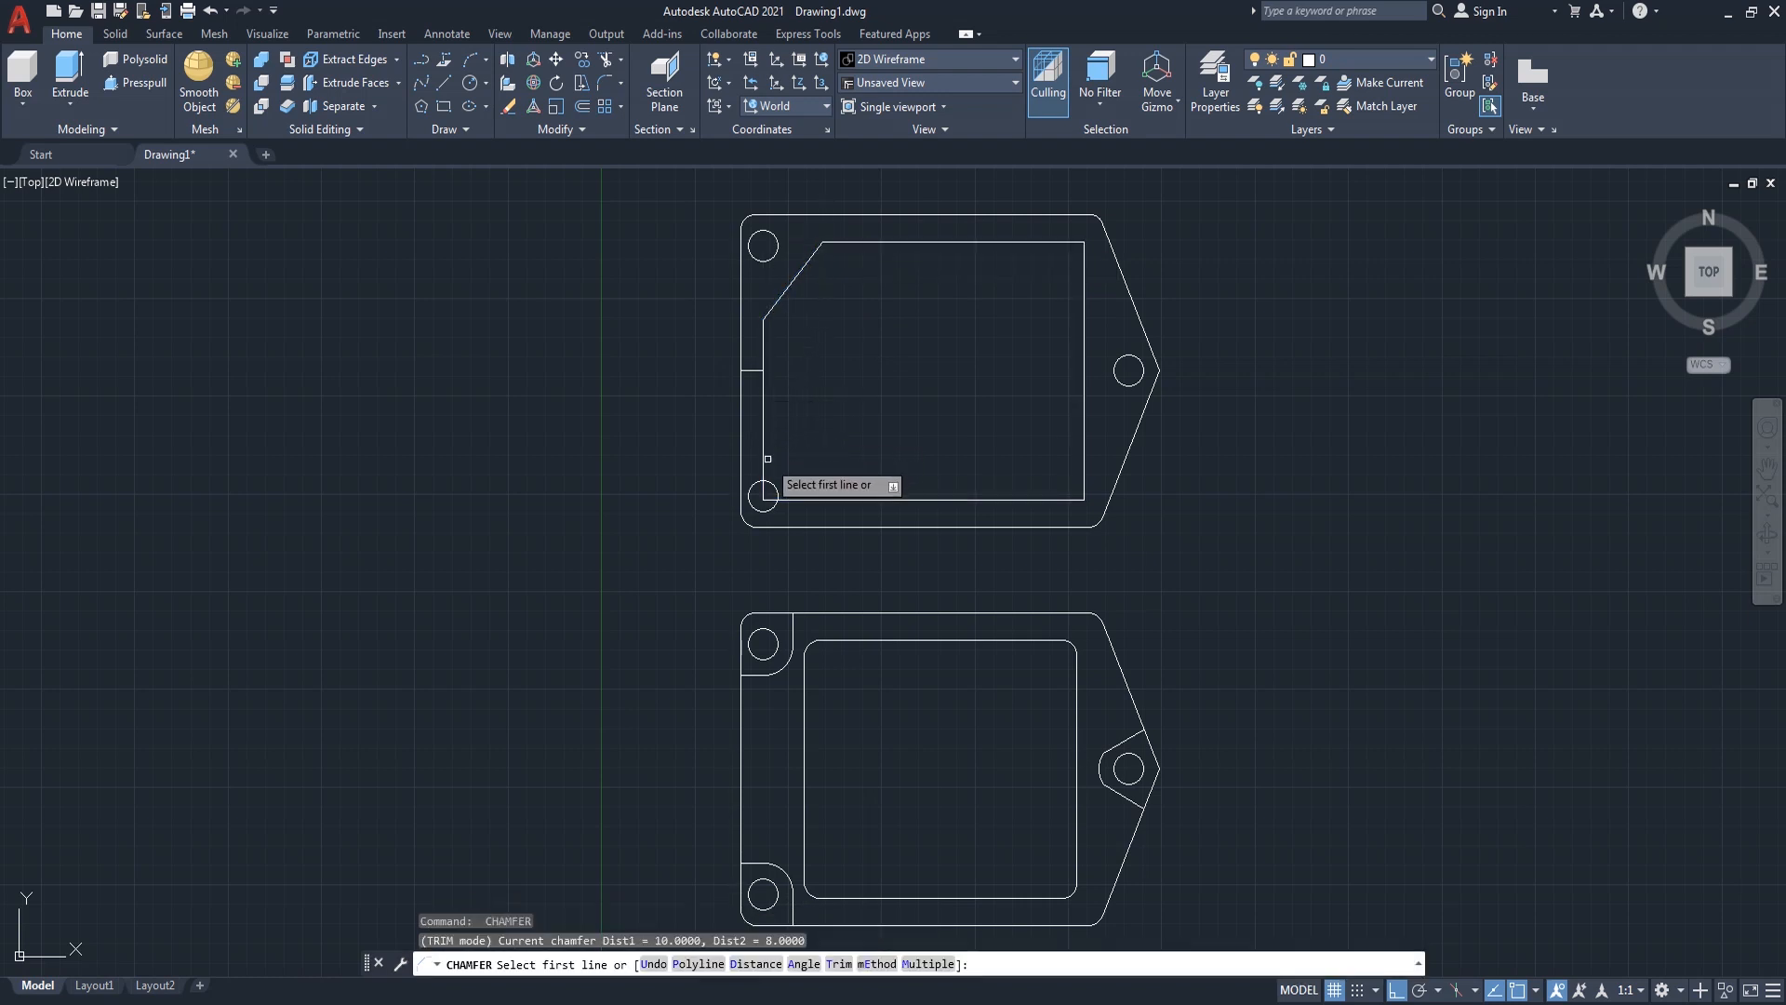
left_click(764, 464)
left_click(808, 498)
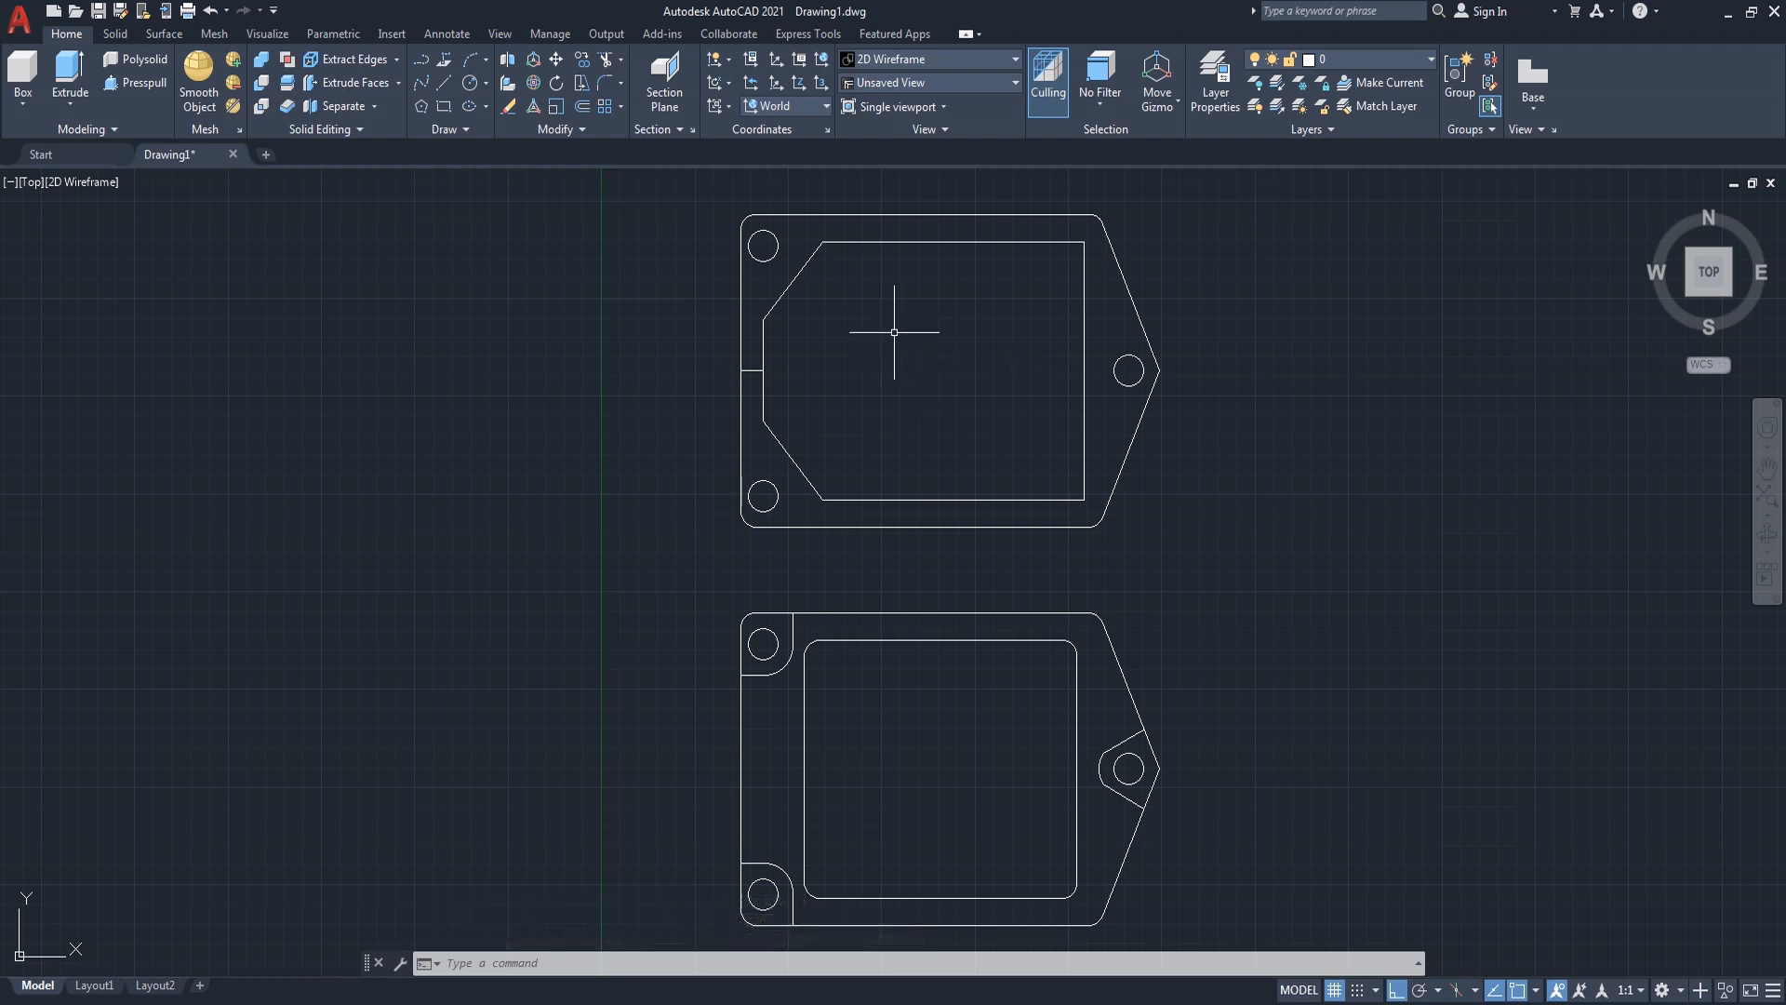
- Fillet the corner between the upper chamfer and the top side of the 43 by 33 contour with radius 2
key("Return")
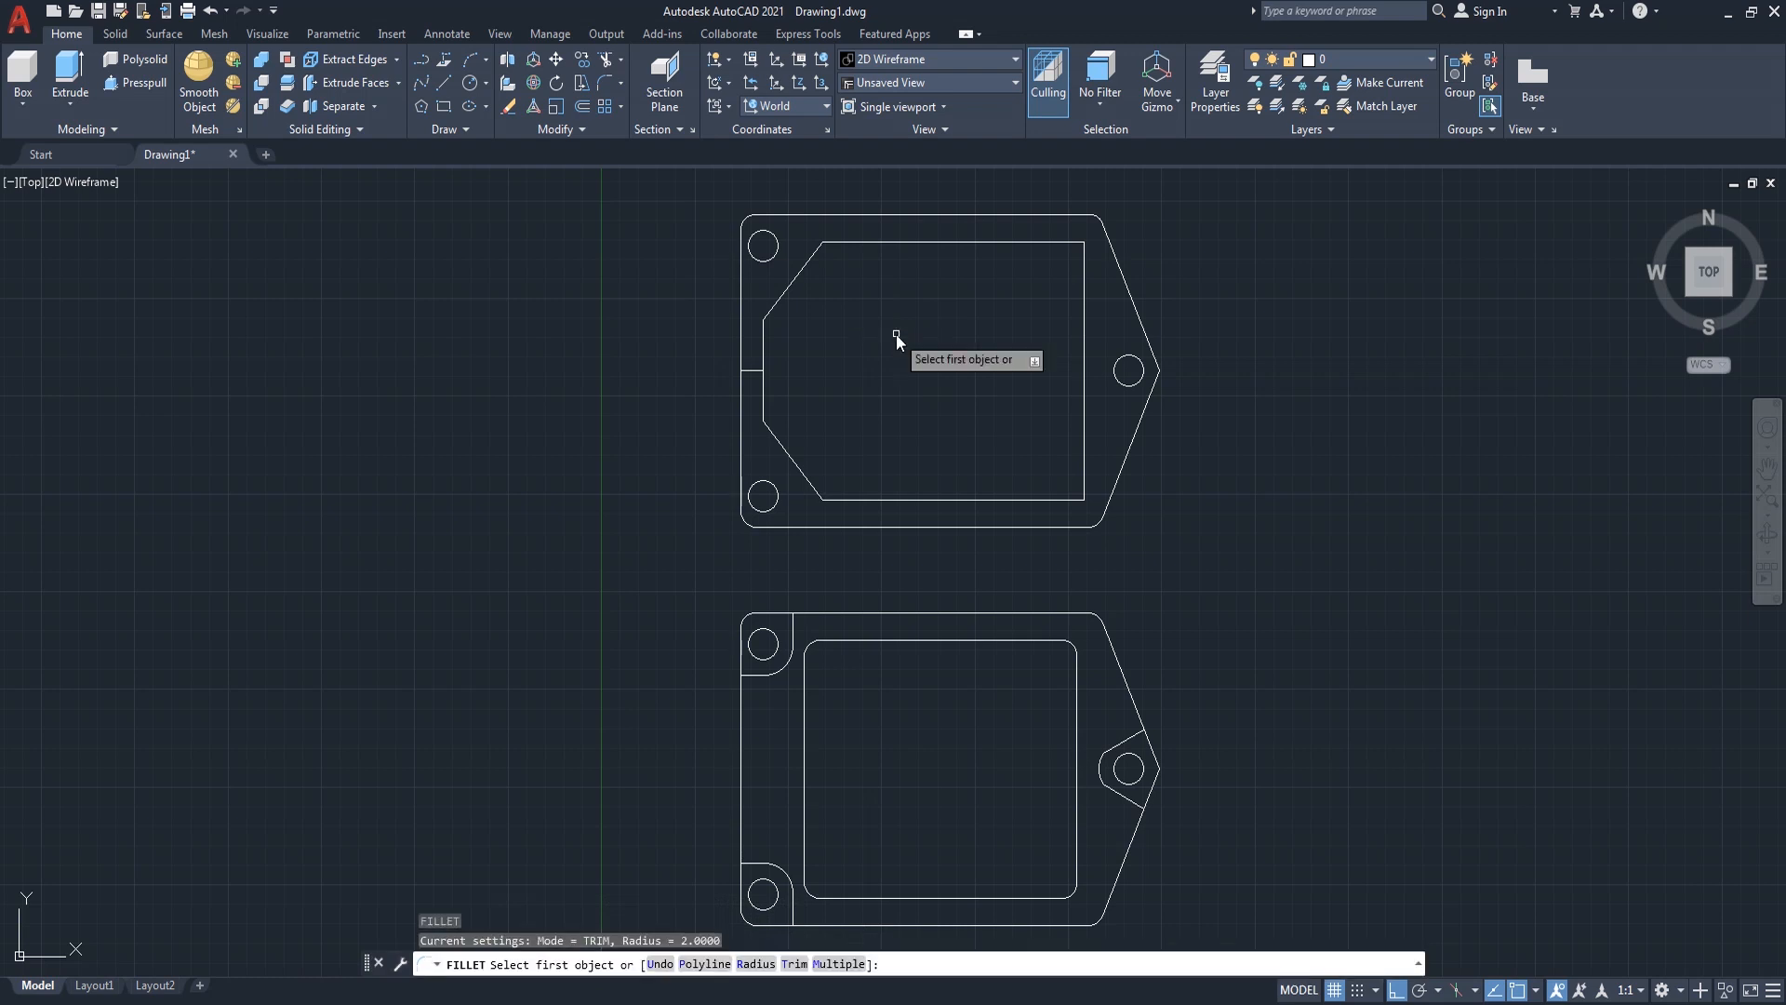
type("r")
key("Return")
key("Return")
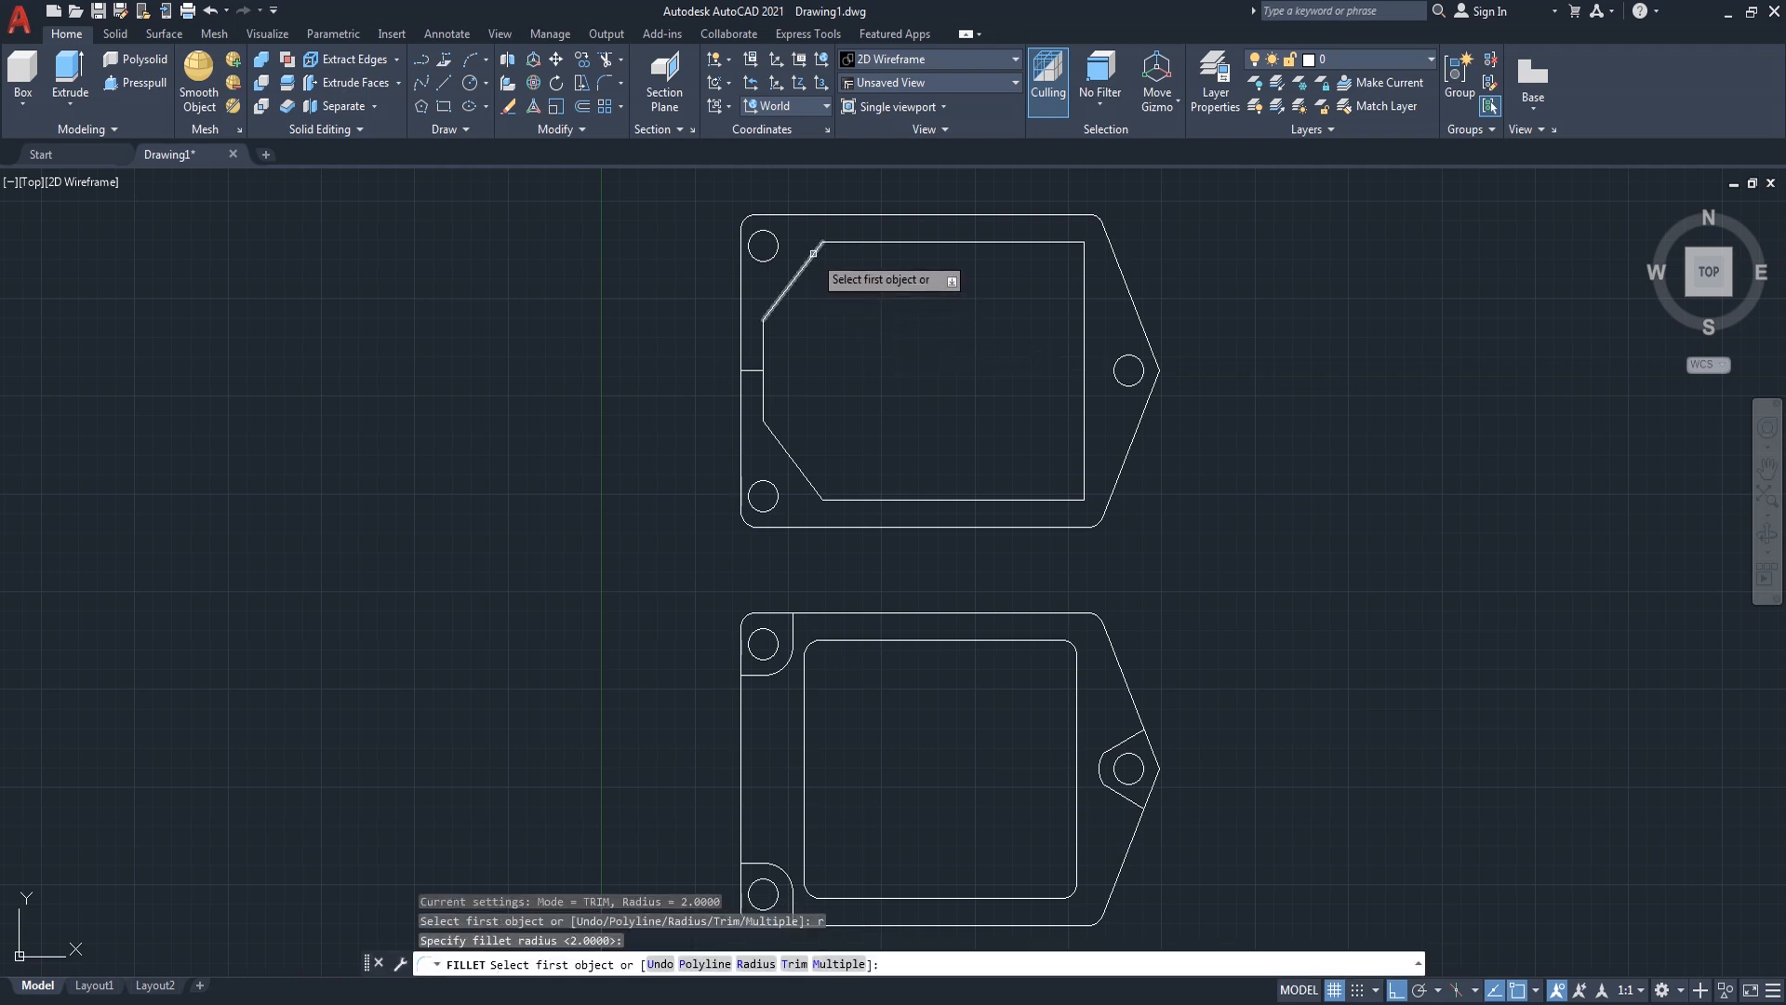
left_click(810, 260)
left_click(837, 243)
- Fillet the upper-right and lower-right corners of the 43 by 33 contour with radius 2
key("Return")
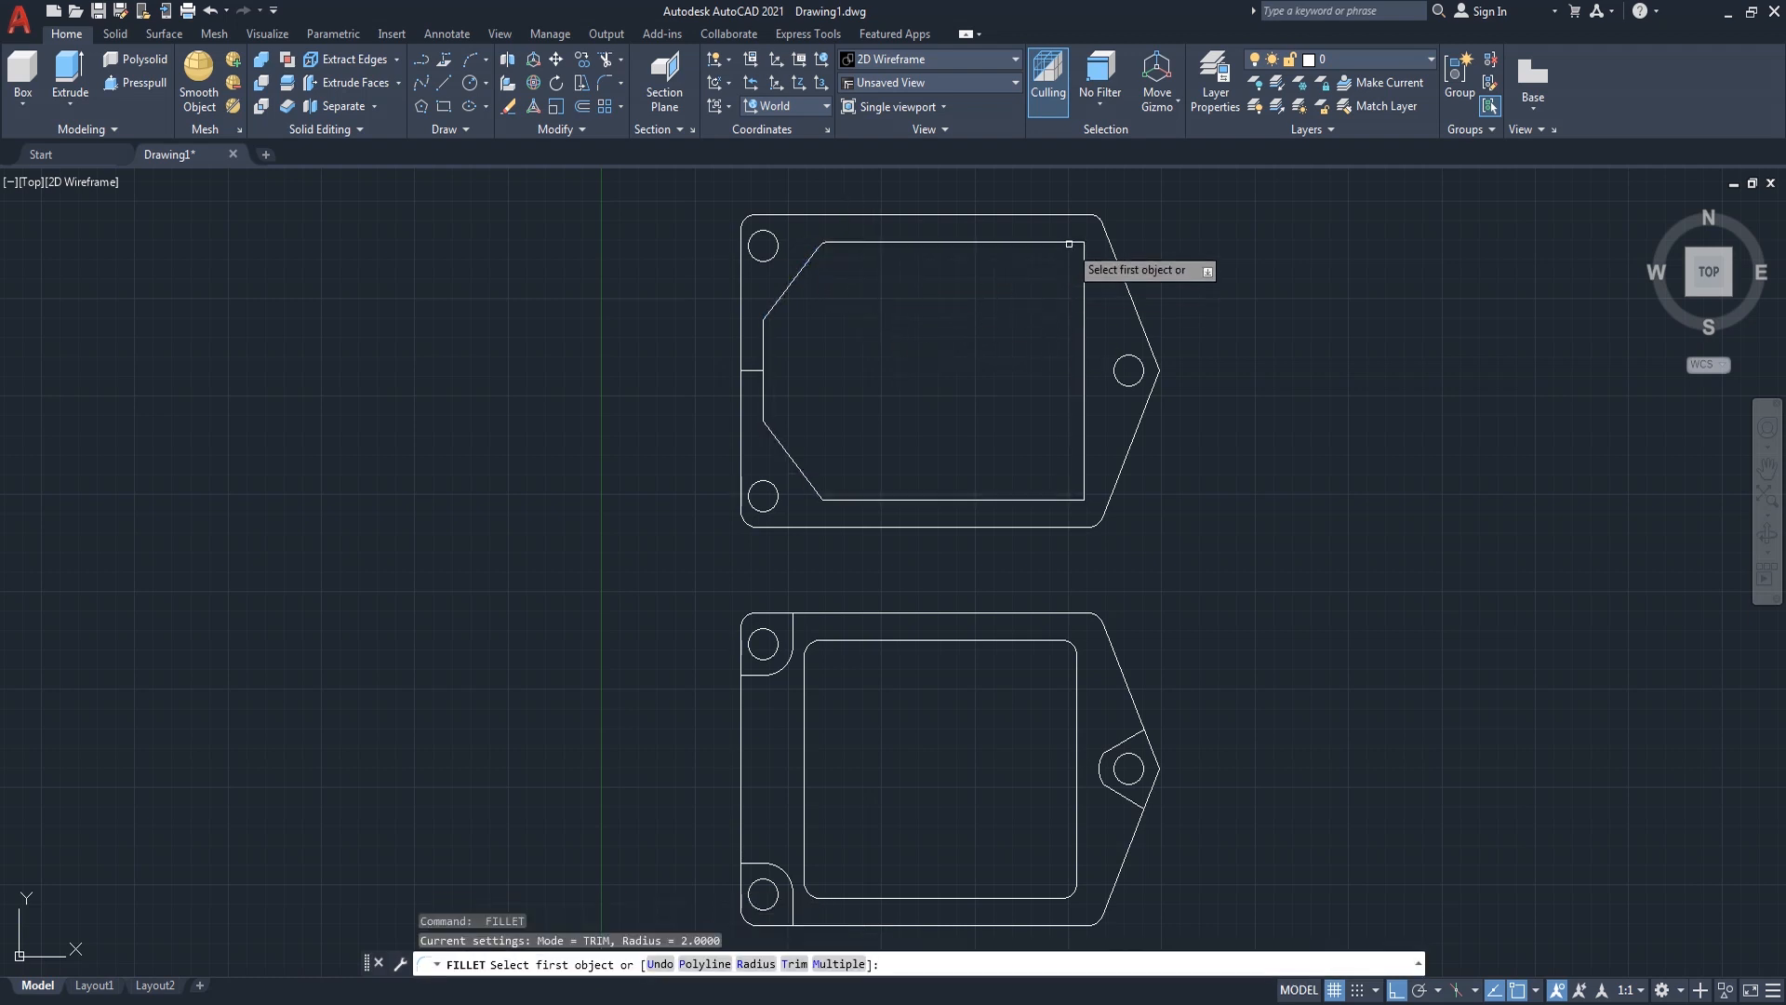
left_click(1067, 243)
left_click(1083, 271)
key("Return")
left_click(1084, 479)
left_click(1051, 499)
- Fillet both ends of the contour's lower chamfer, where it meets the bottom and left sides, with radius 2
key("Return")
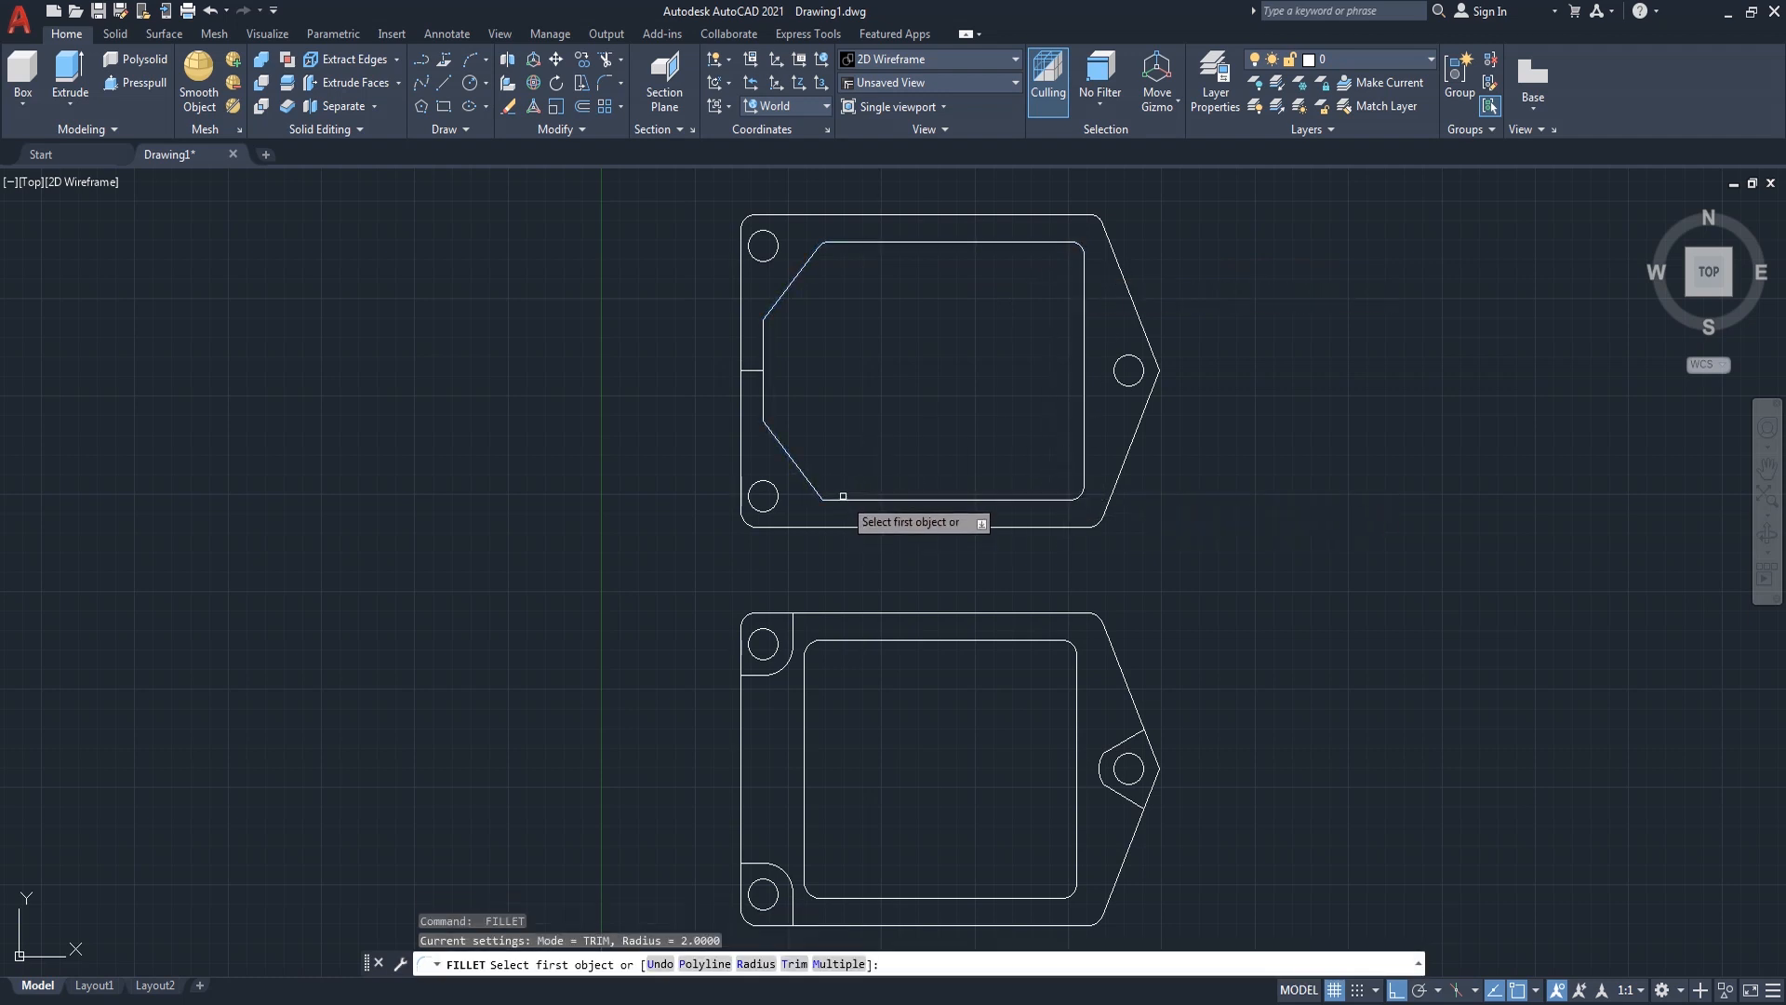
left_click(842, 502)
key("Escape")
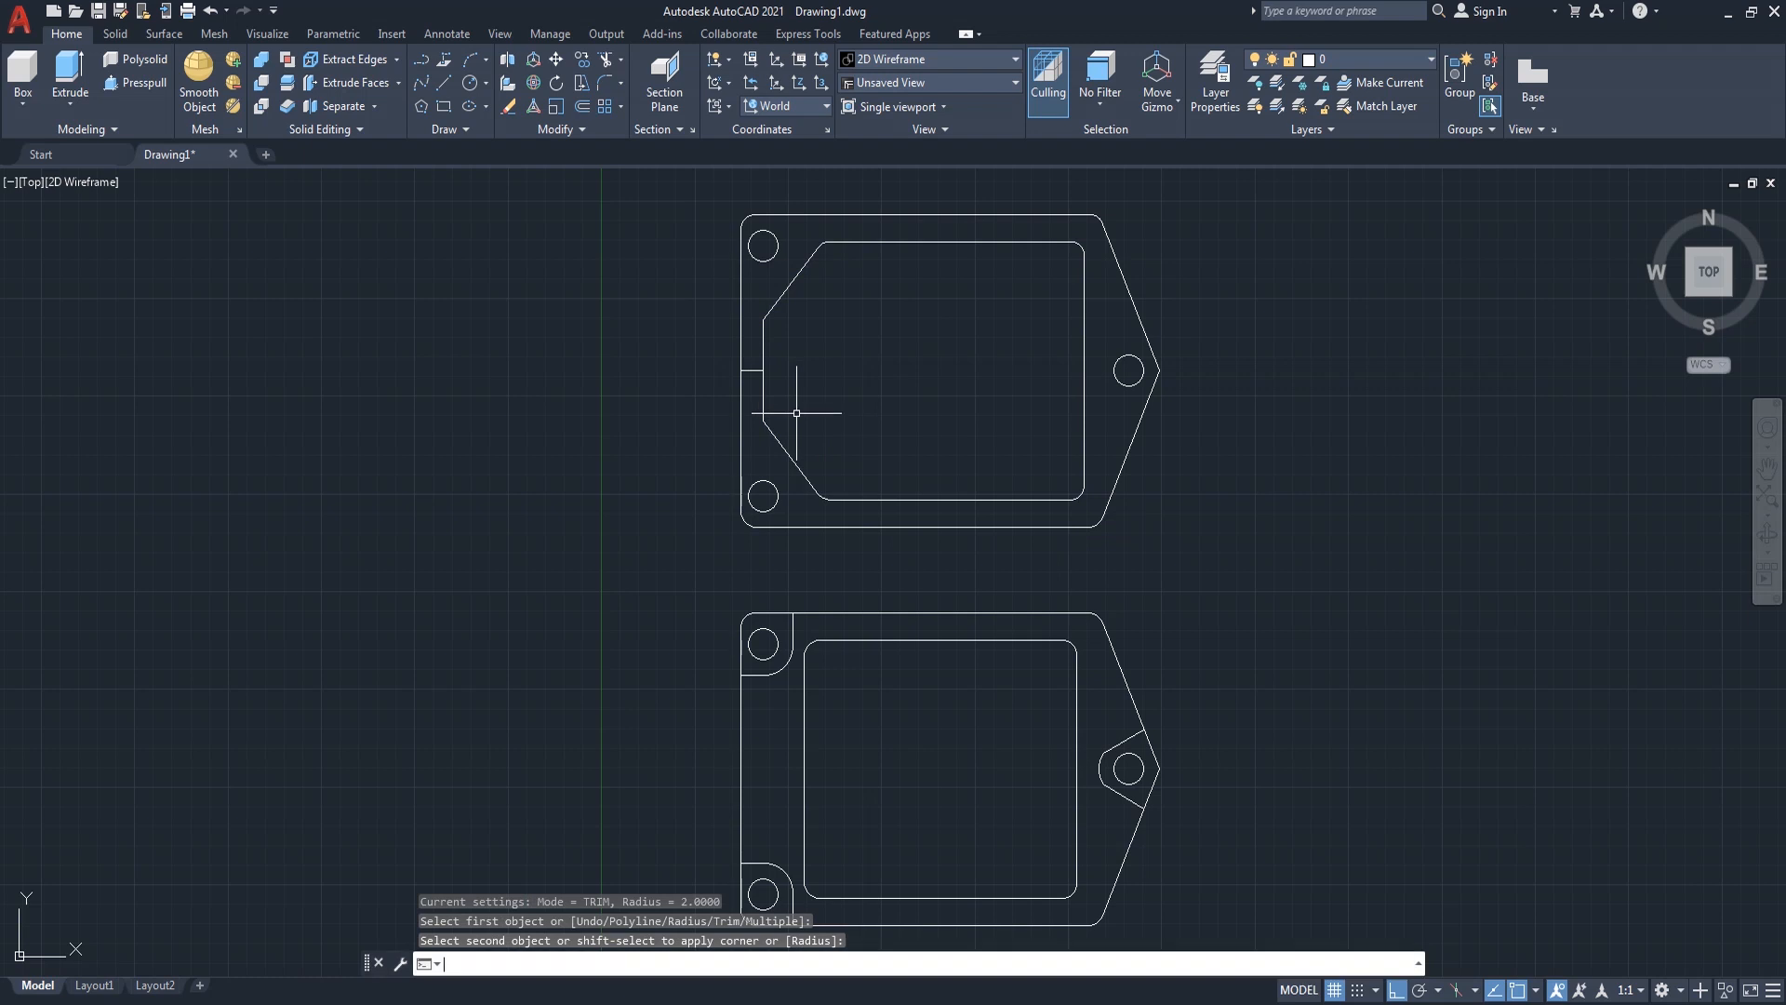
key("Return")
left_click(771, 429)
left_click(765, 406)
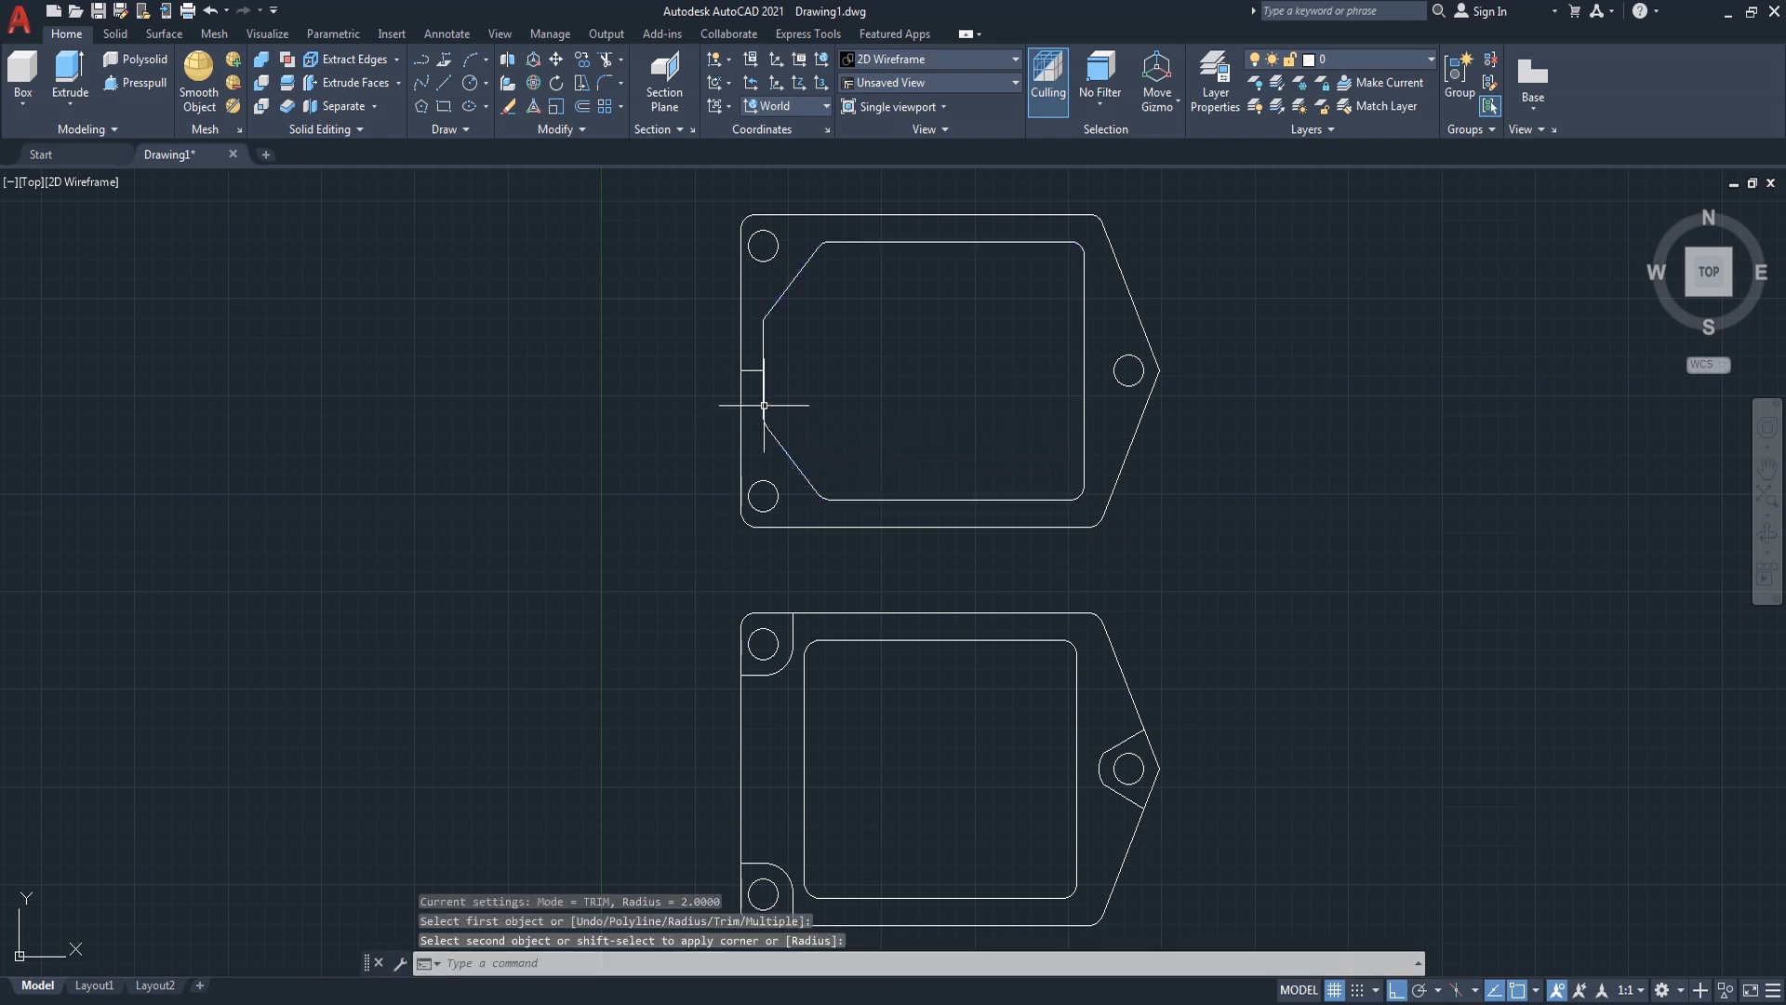
- Fillet the corner between the contour's left side and its upper chamfer with radius 2
key("Return")
left_click(764, 346)
left_click(788, 287)
- Offset the filleted 43 by 33 contour inward by 2
scroll(949, 340, "down", 2)
scroll(933, 380, "up", 2)
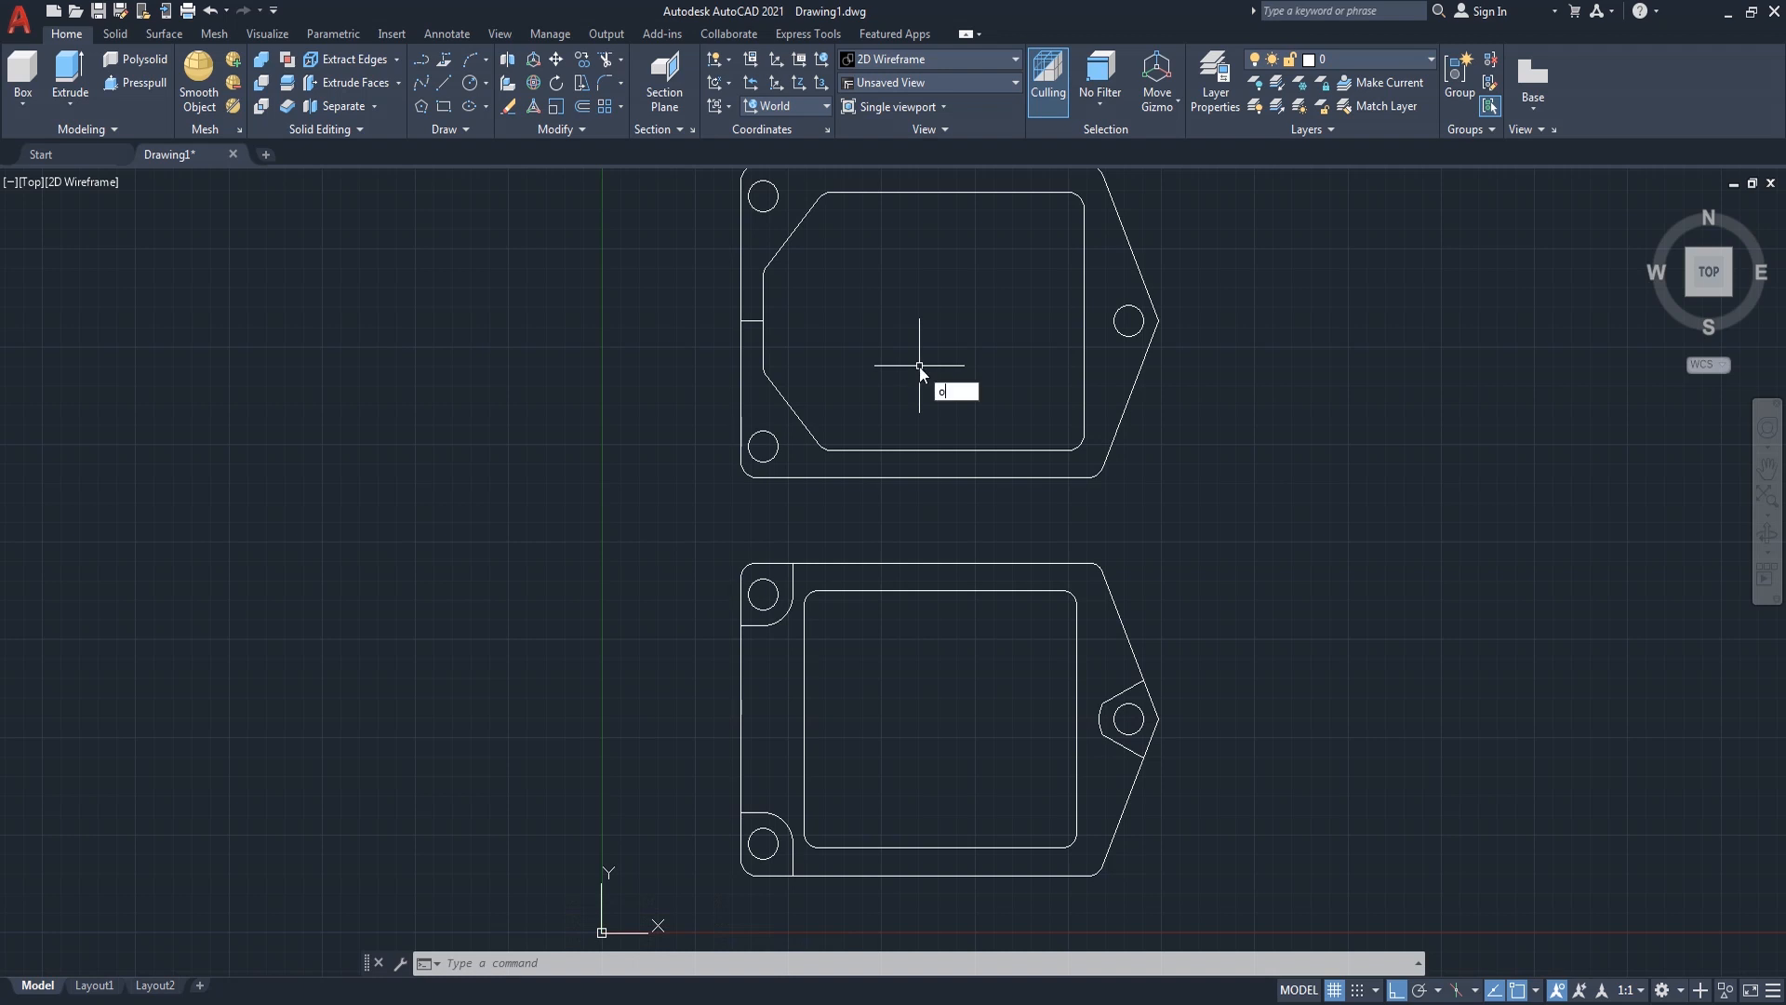
key("Return")
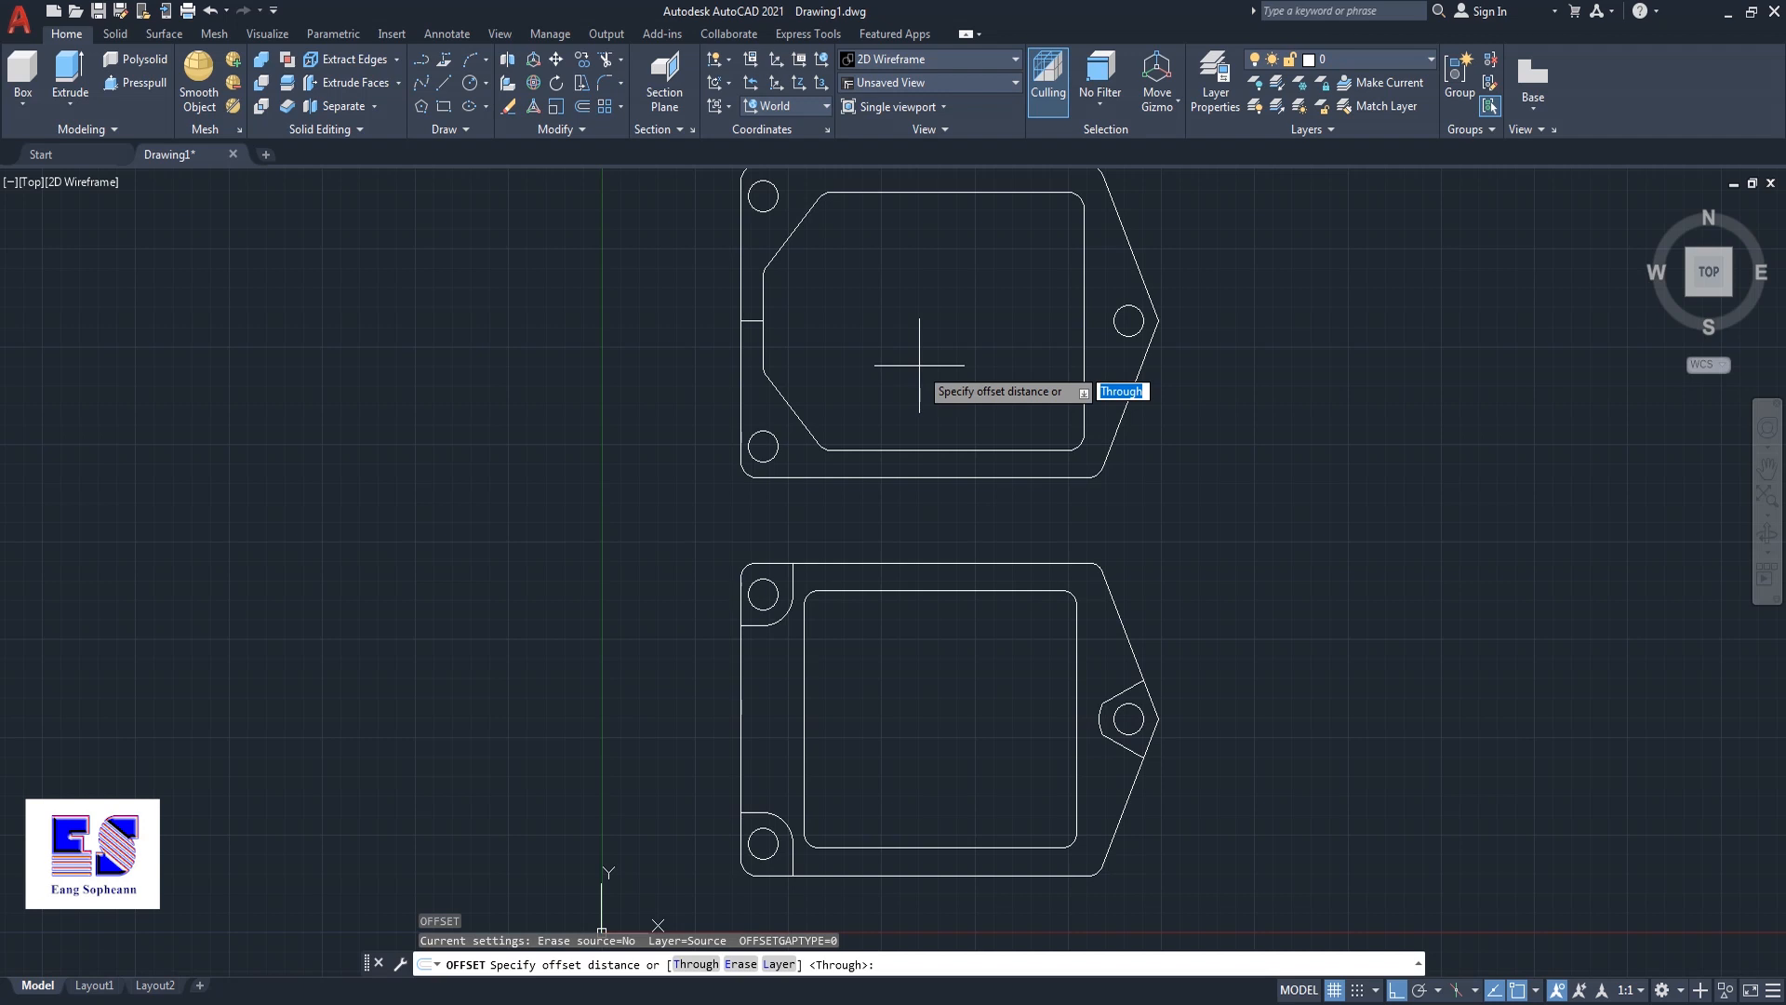
type("2")
key("Return")
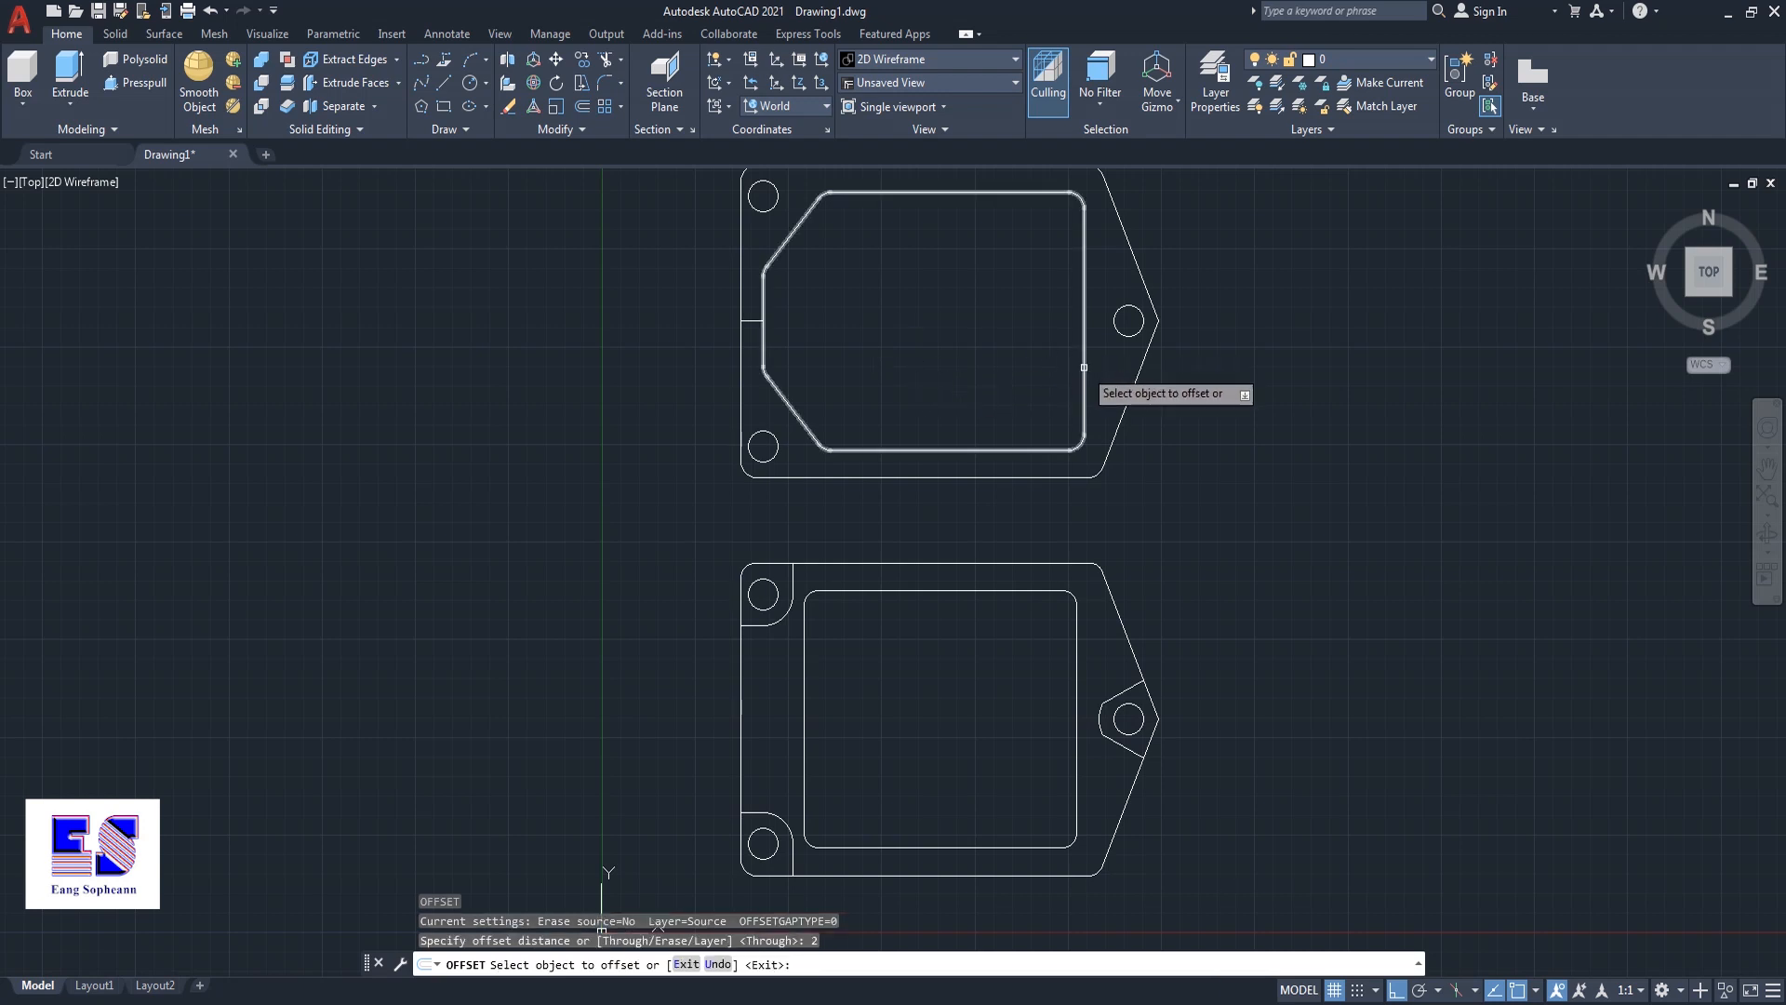
left_click(1082, 367)
left_click(940, 371)
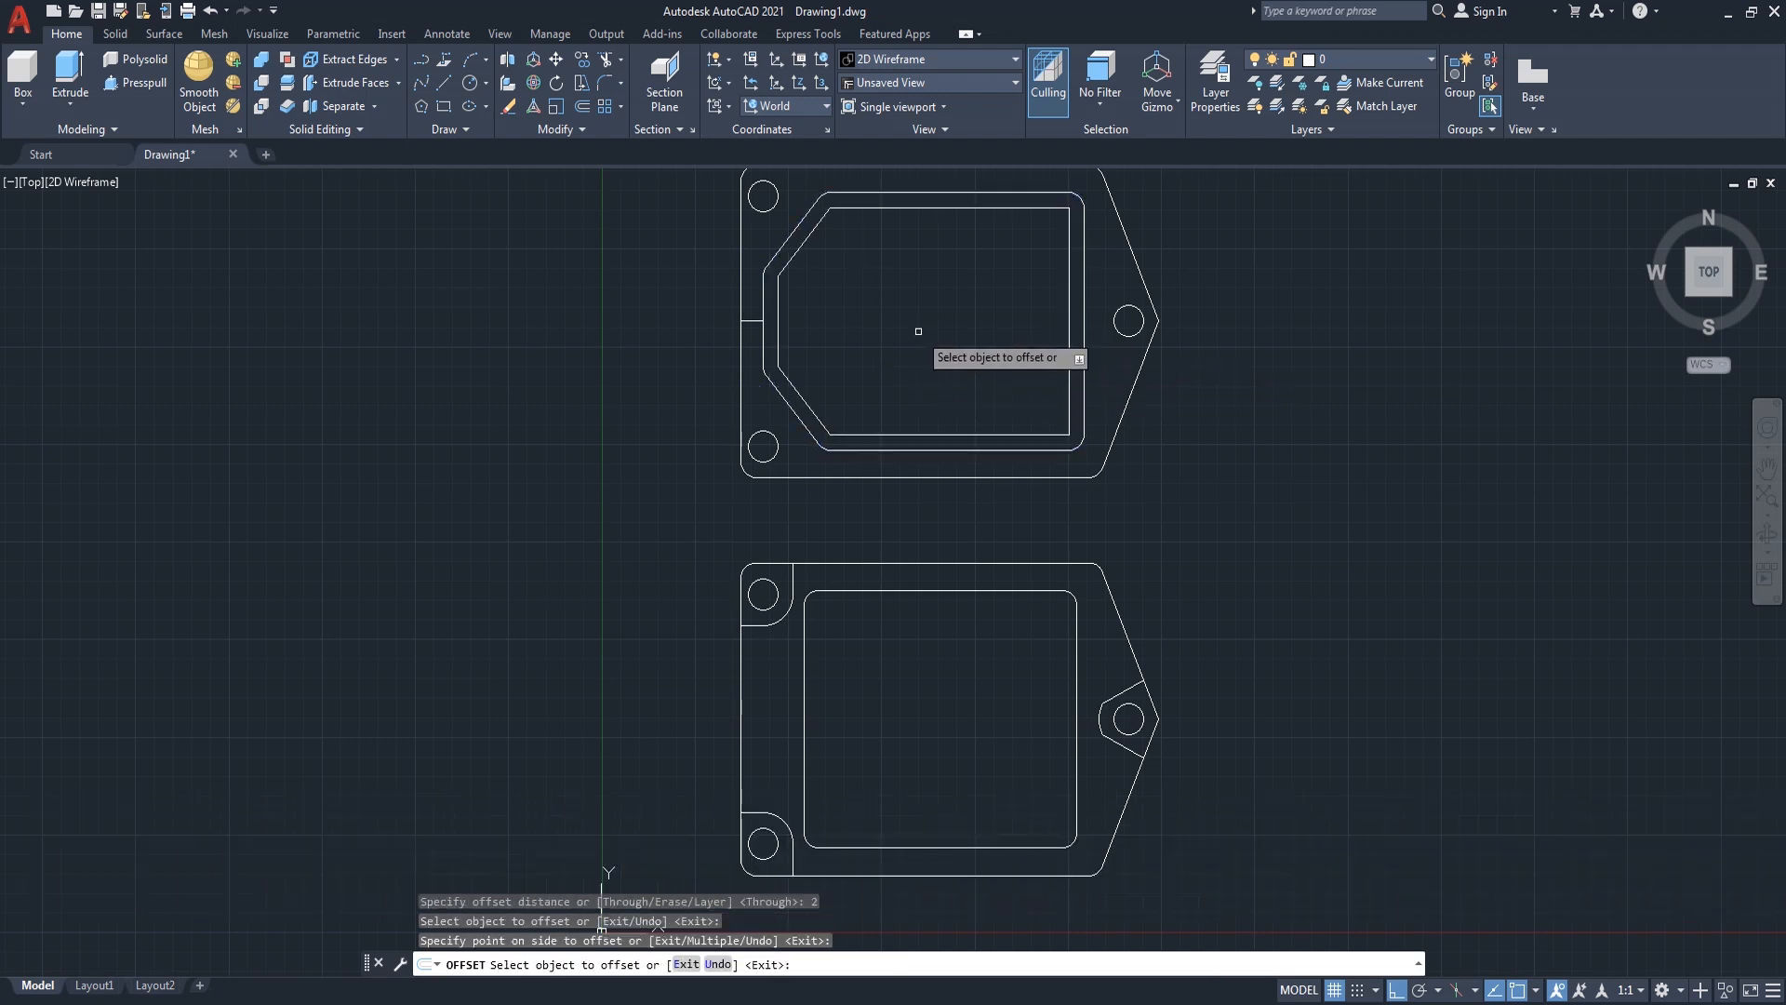
key("Return")
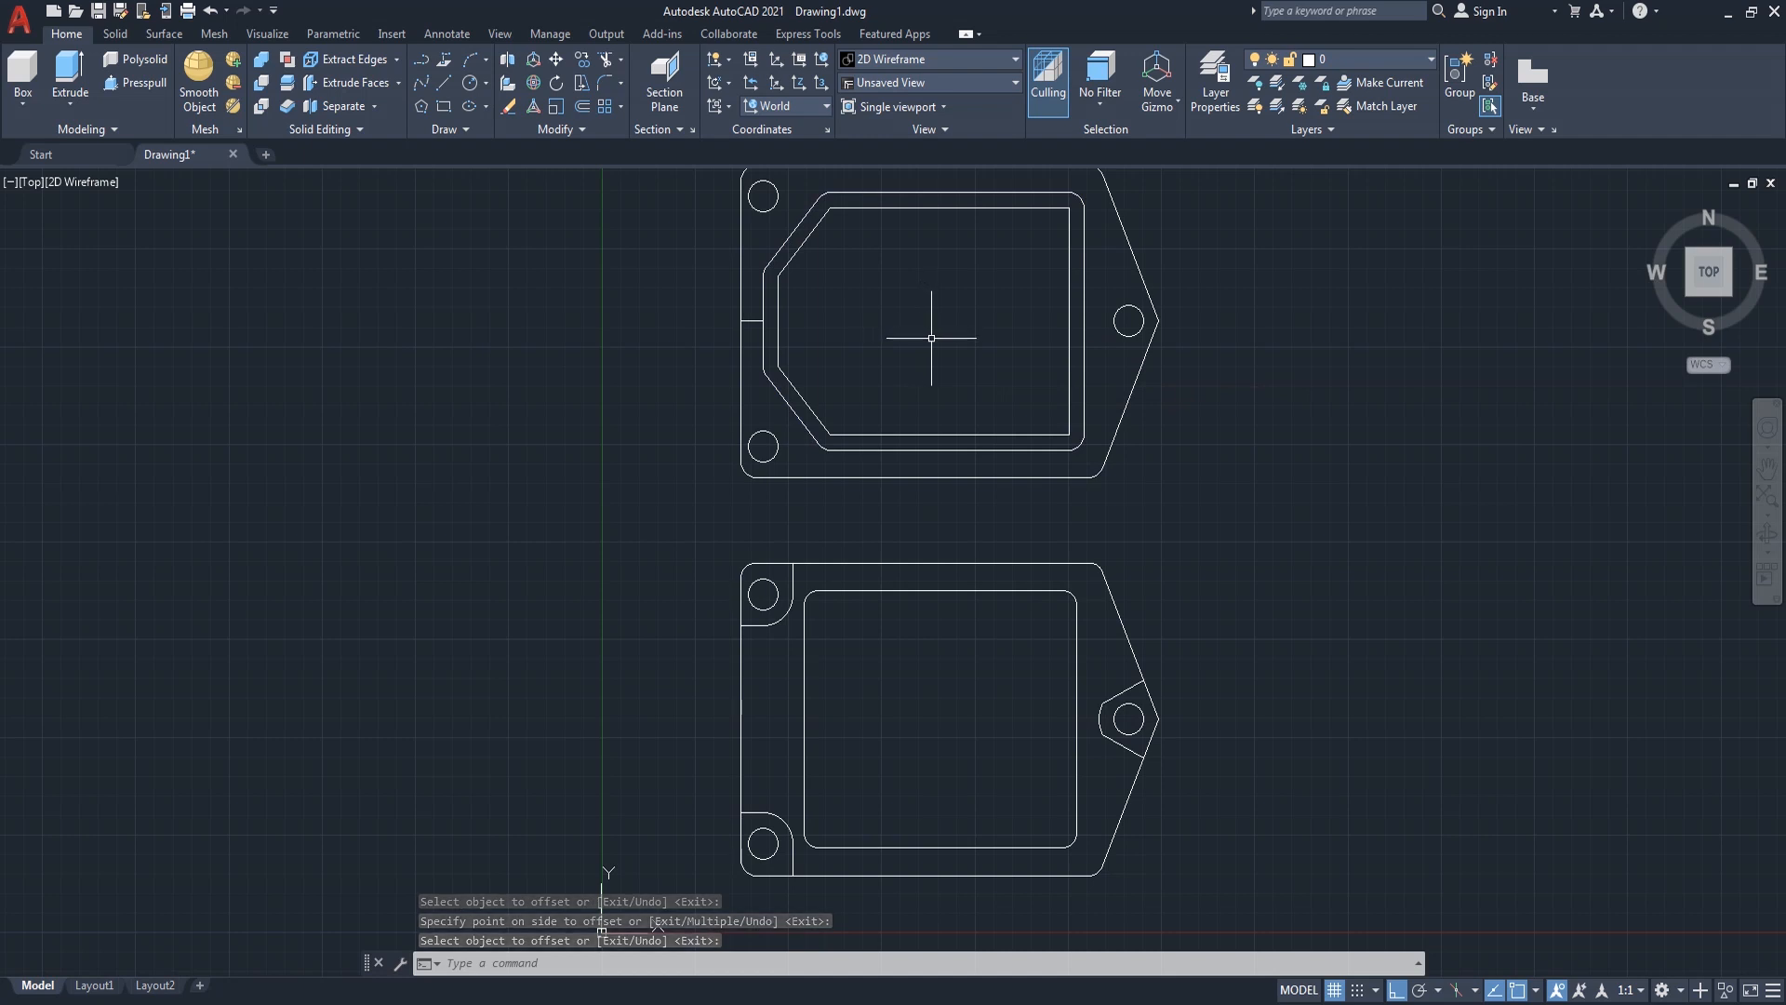
- Draw a polyline from the inner contour's lower-right corner, 2 units up and about 31.7 units left toward the slanted side
type("pl")
key("Return")
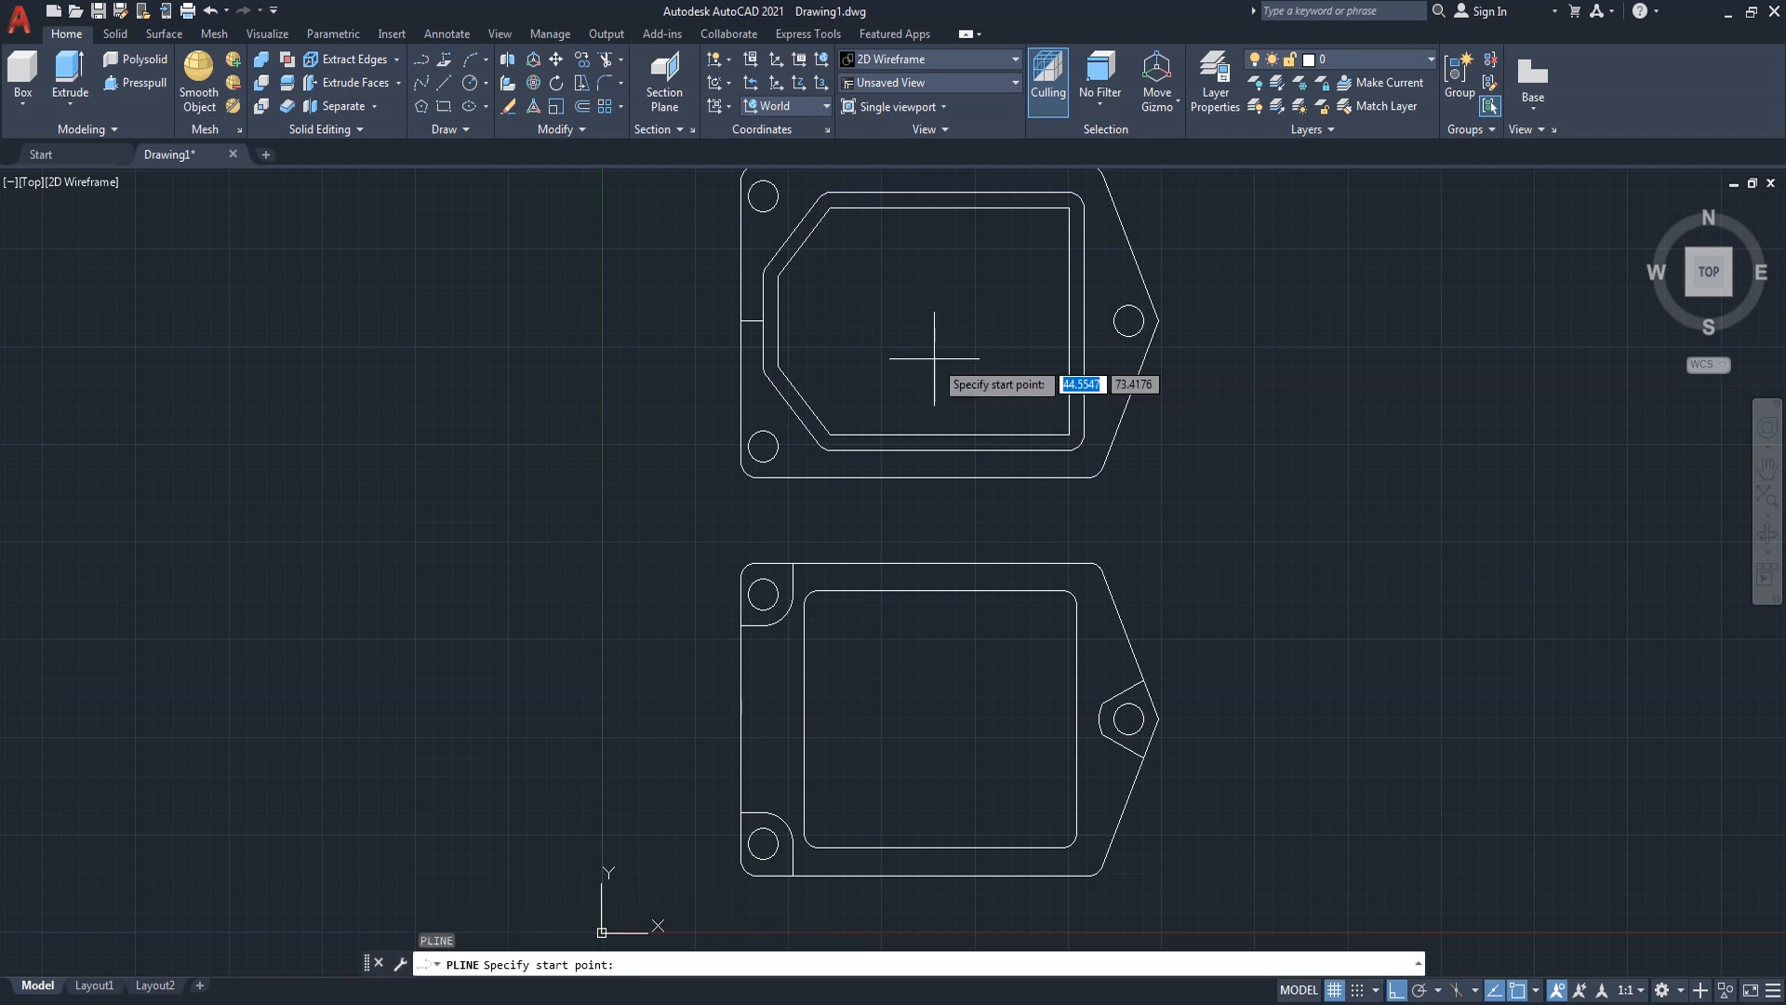
scroll(1076, 451, "up", 2)
left_click(1089, 437)
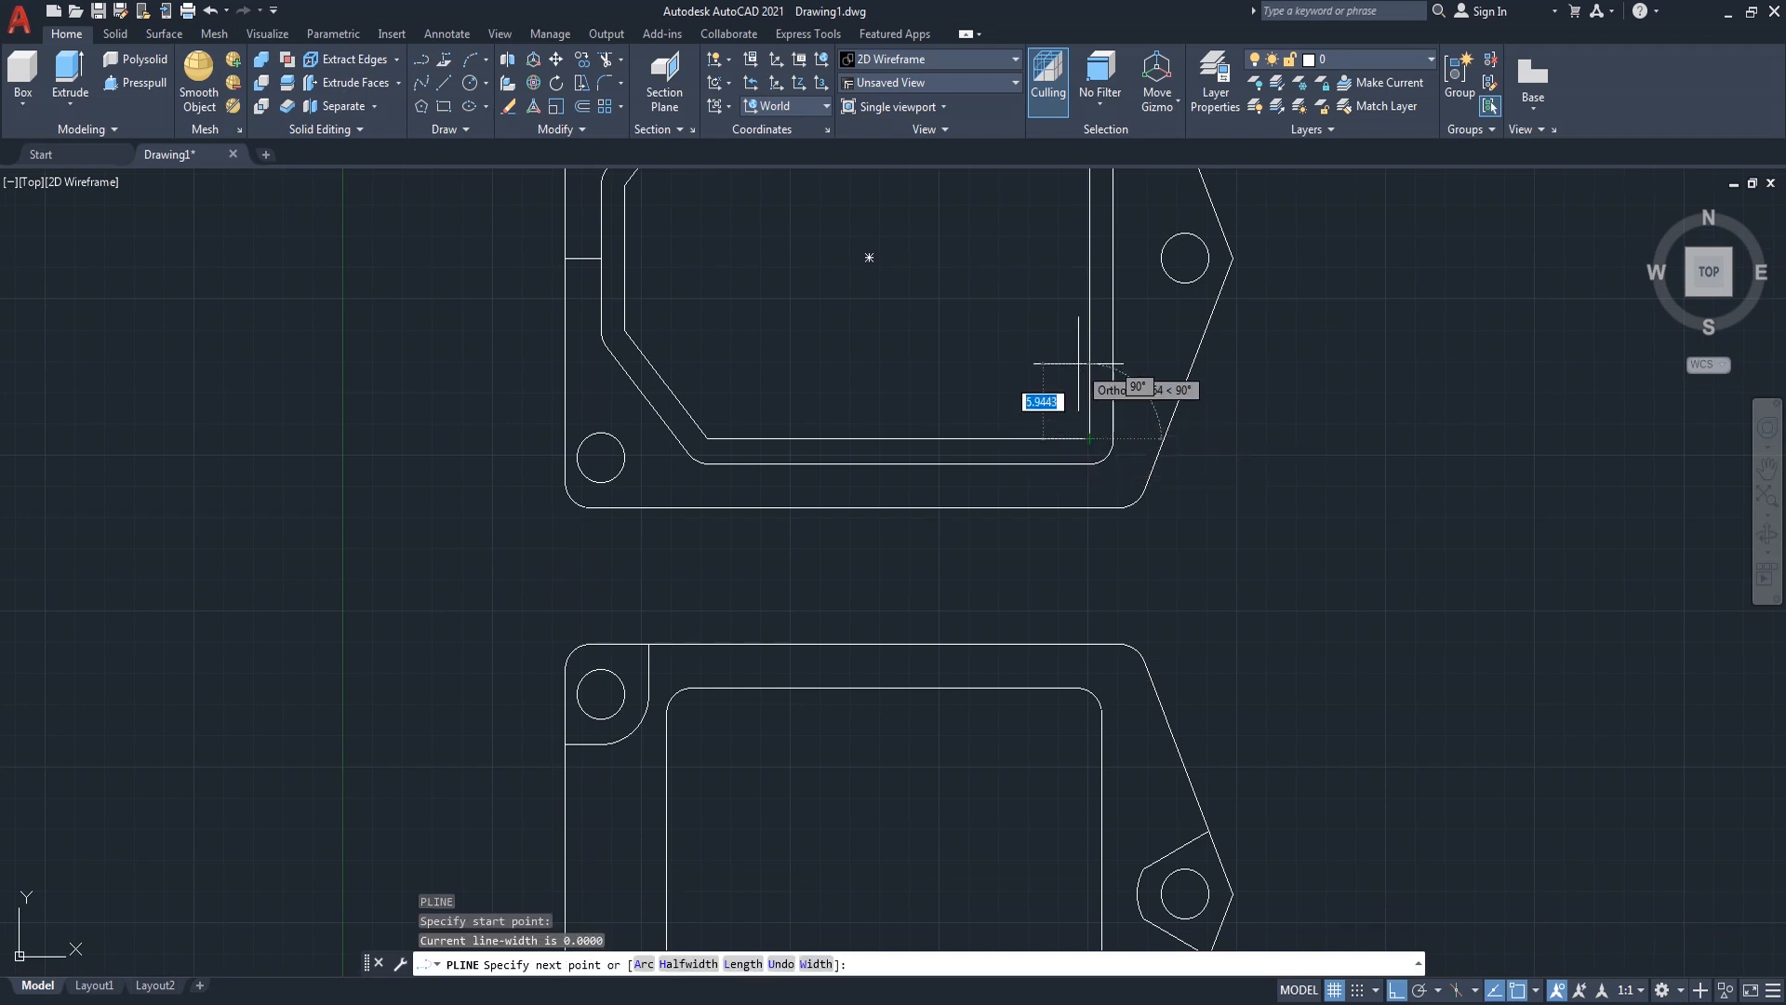
type("2")
key("Return")
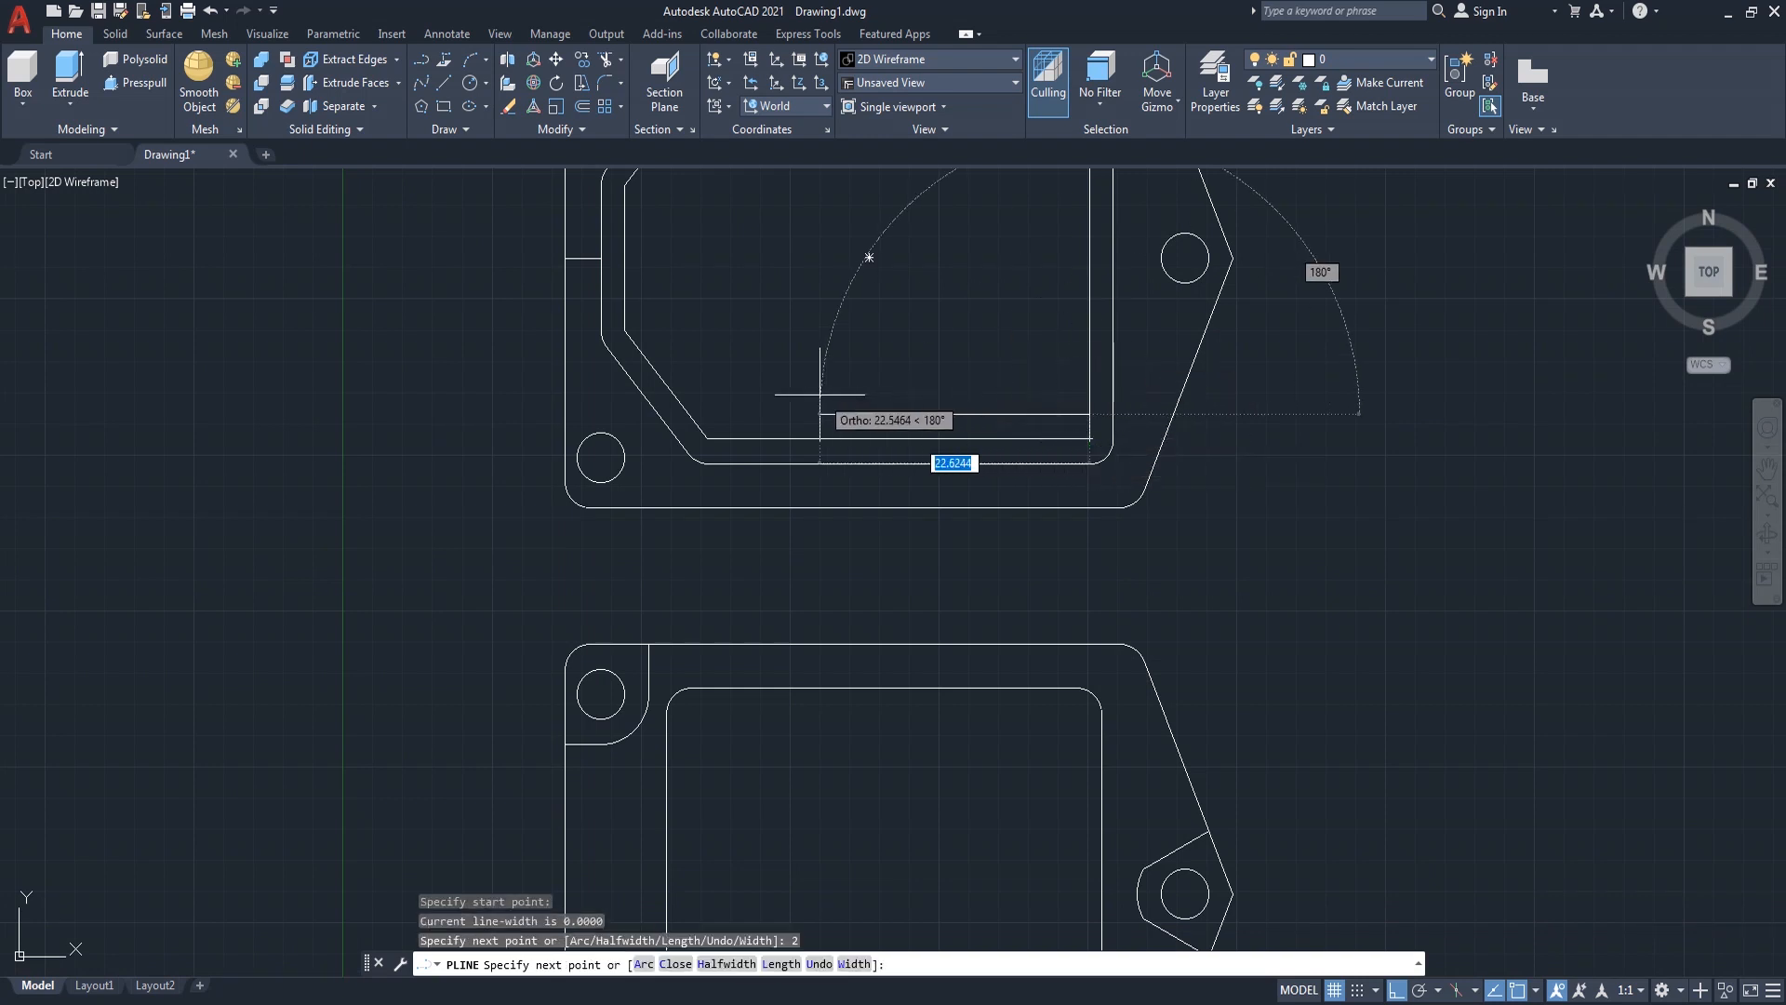
scroll(690, 418, "up", 4)
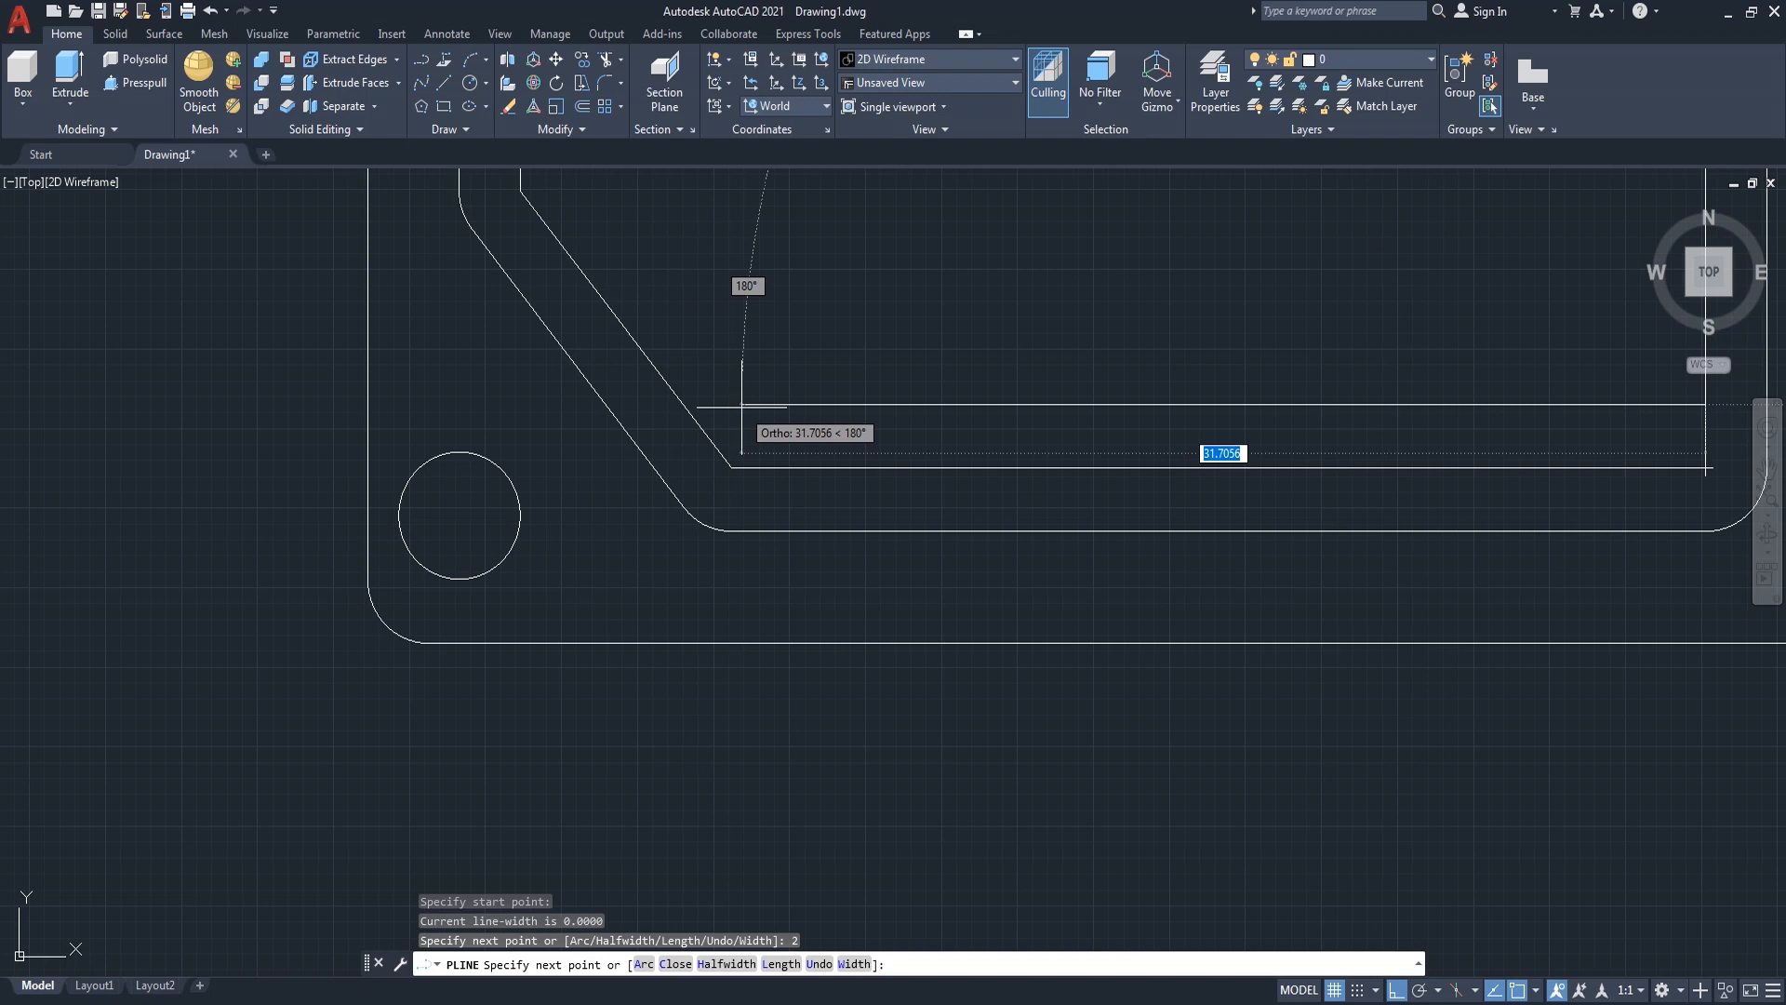
left_click(743, 406)
key("Return")
- Extend the left end of the new horizontal line to the inner contour's lower slanted side
type("e")
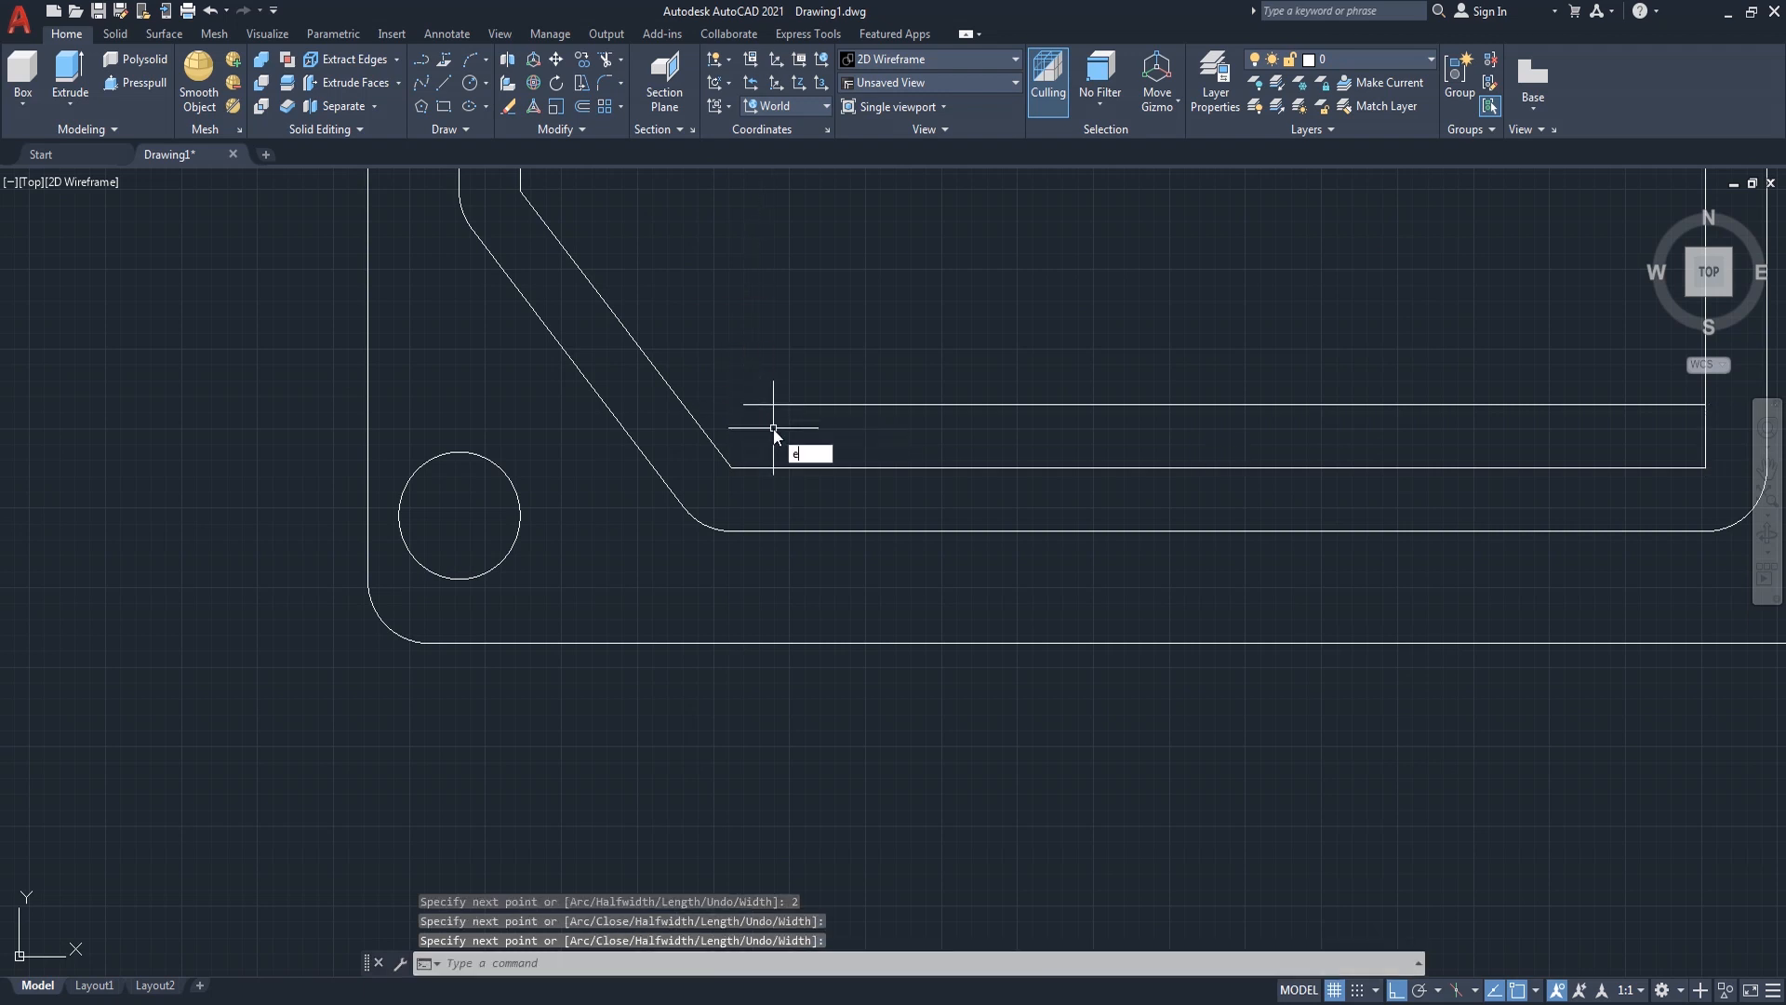
type("x")
key("Return")
scroll(748, 431, "down", 4)
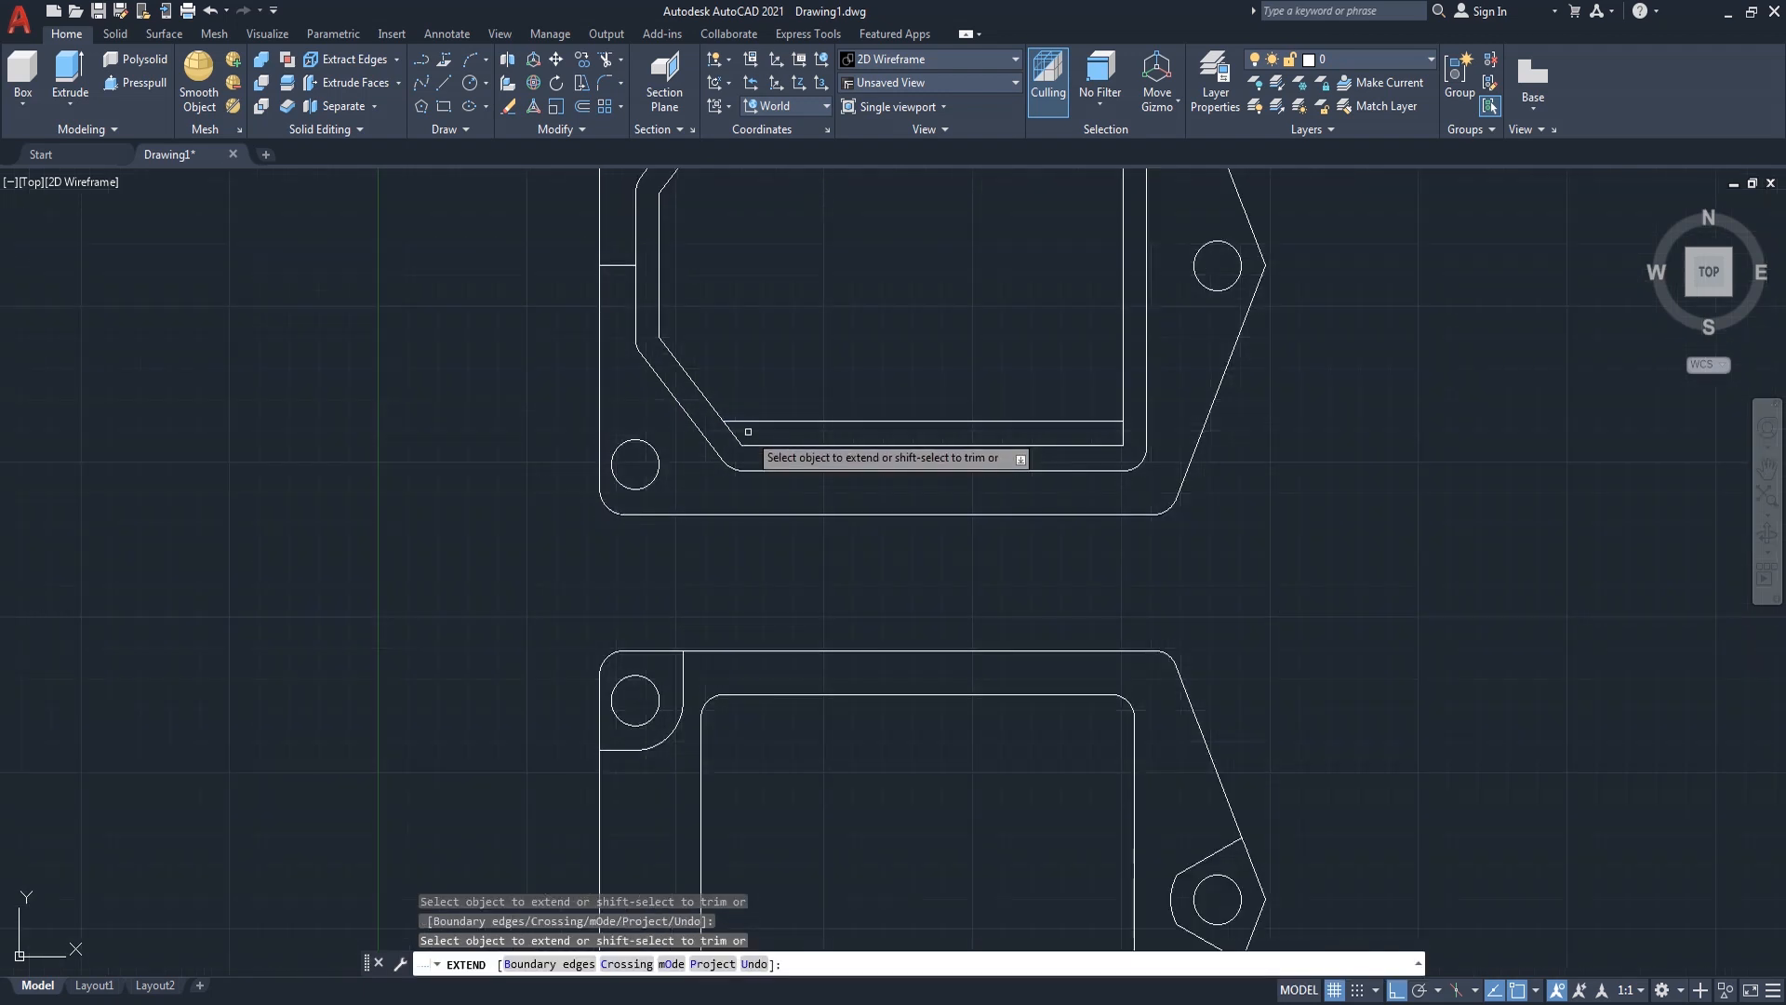
key("Return")
- Mirror the lower horizontal polyline about the part's horizontal centre line, keeping the original
scroll(1047, 414, "down", 3)
scroll(1055, 440, "up", 3)
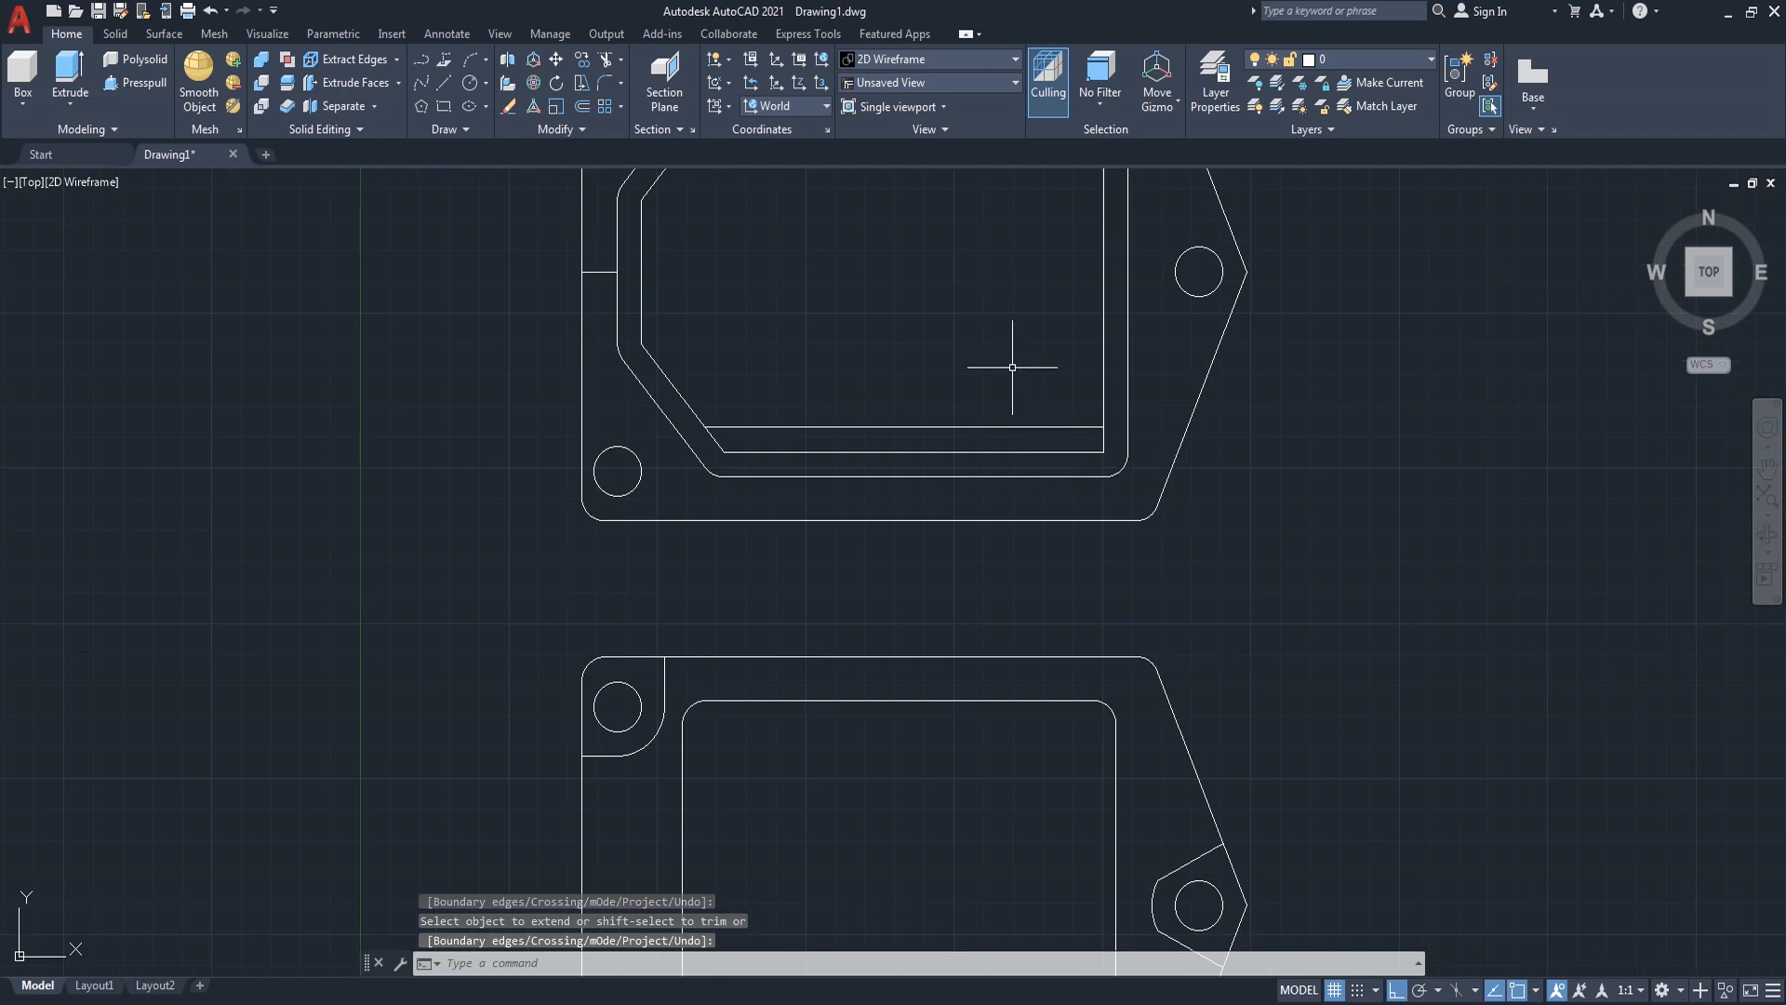
scroll(1014, 334, "down", 2)
type("m")
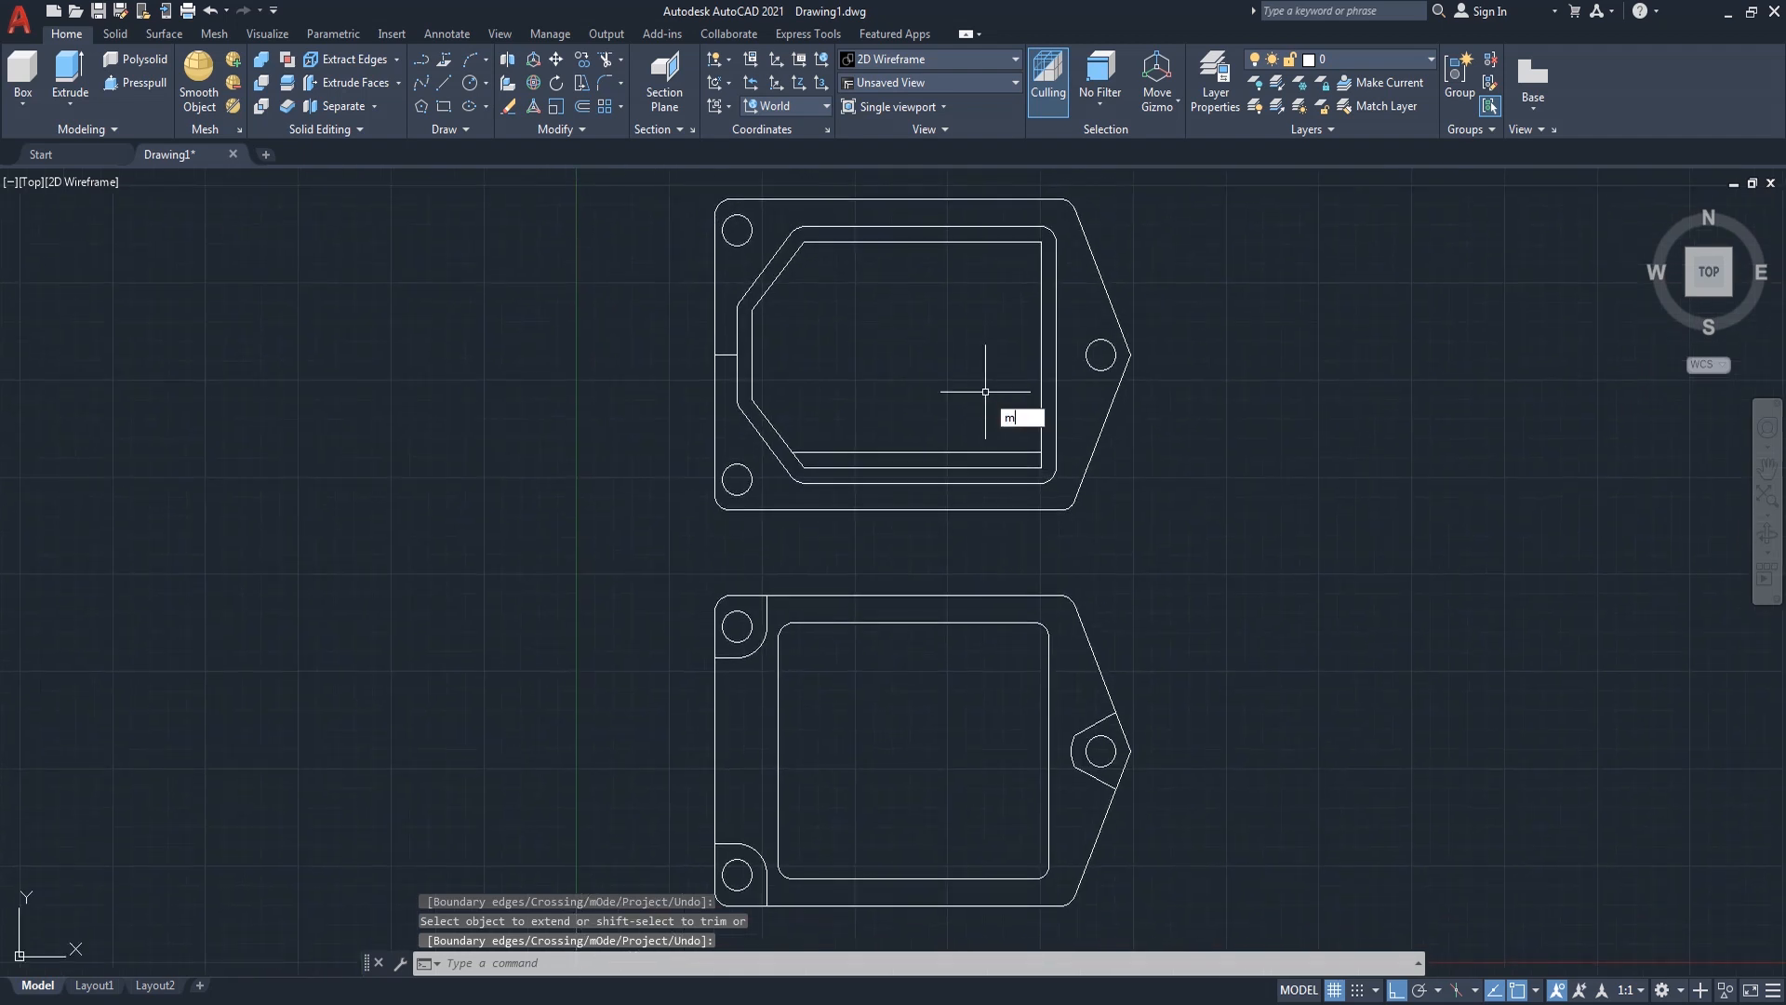
type("i")
key("Return")
left_click(989, 453)
key("Return")
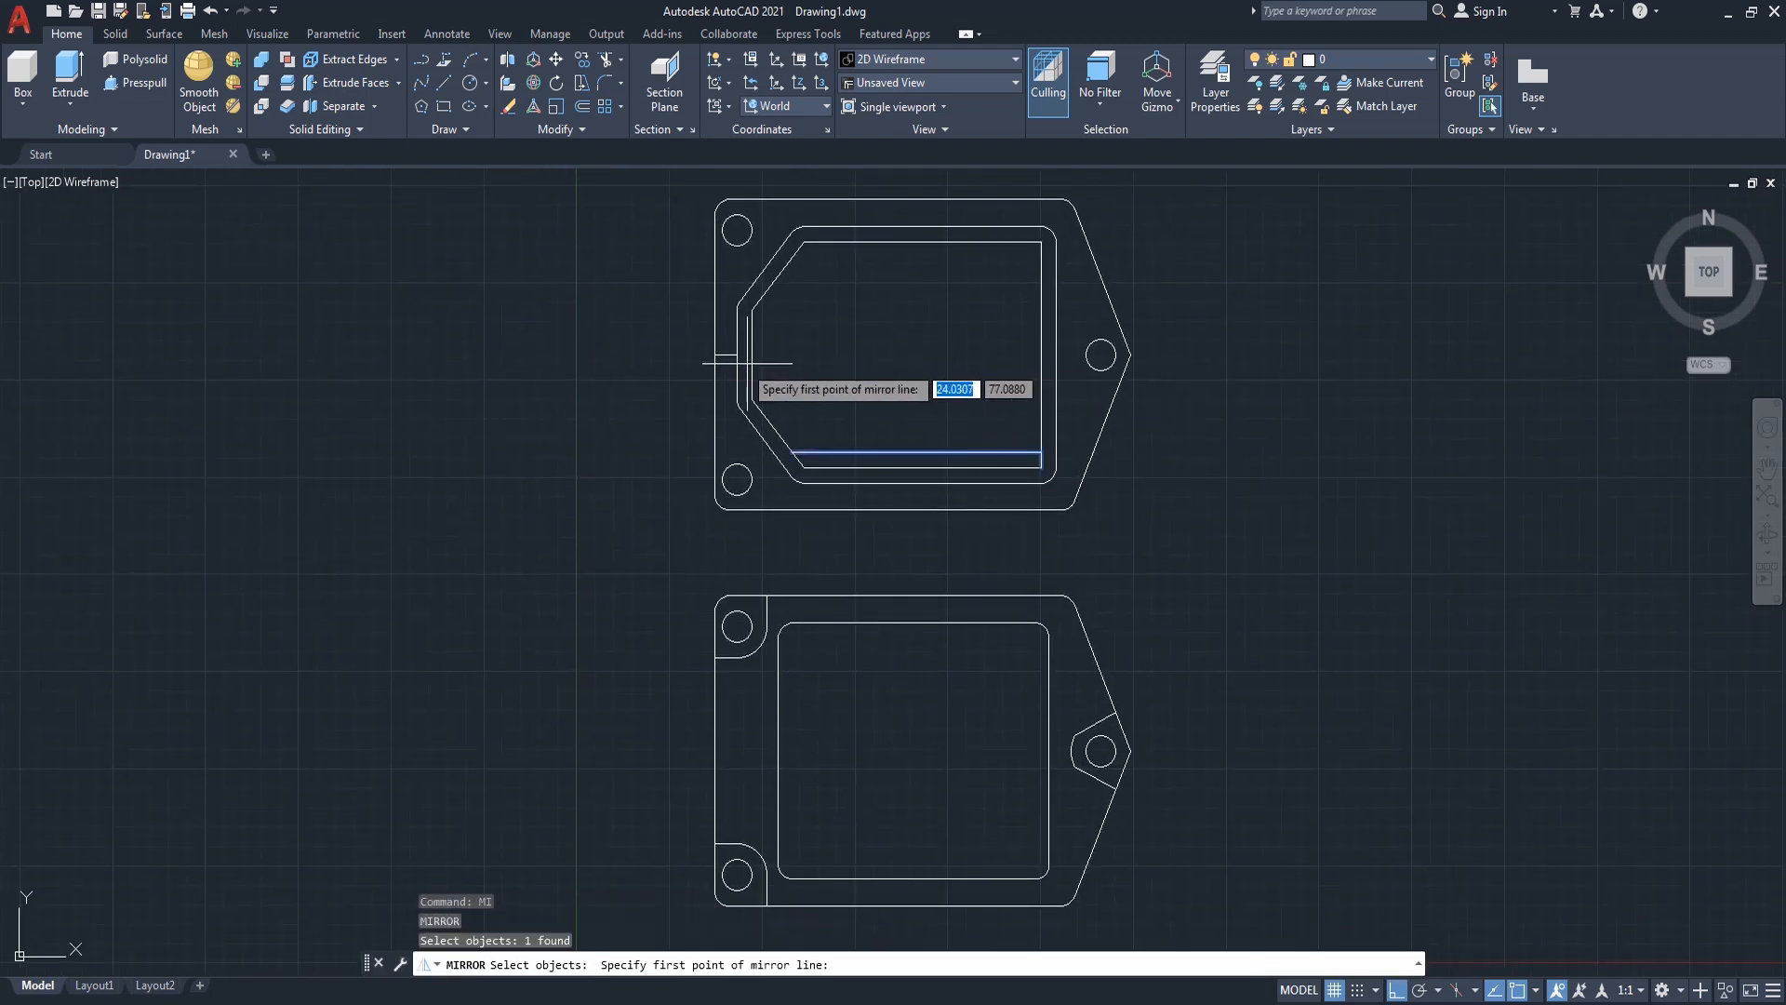
left_click(905, 355)
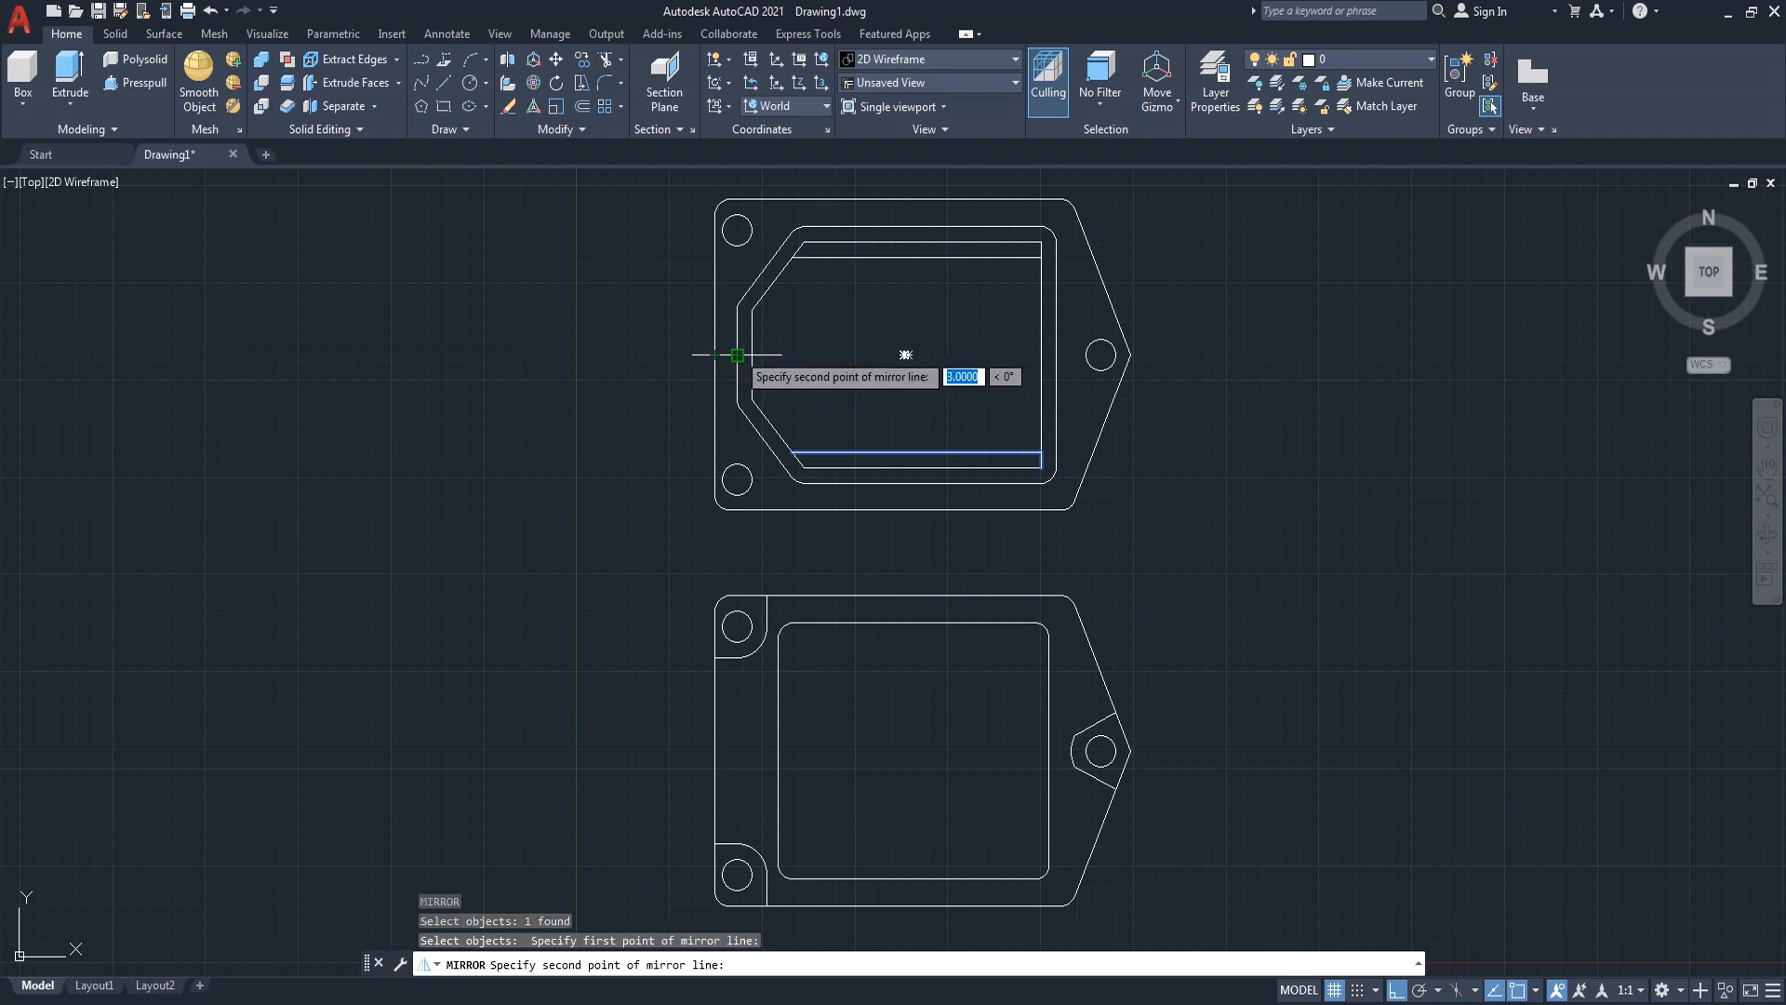
left_click(737, 354)
key("Return")
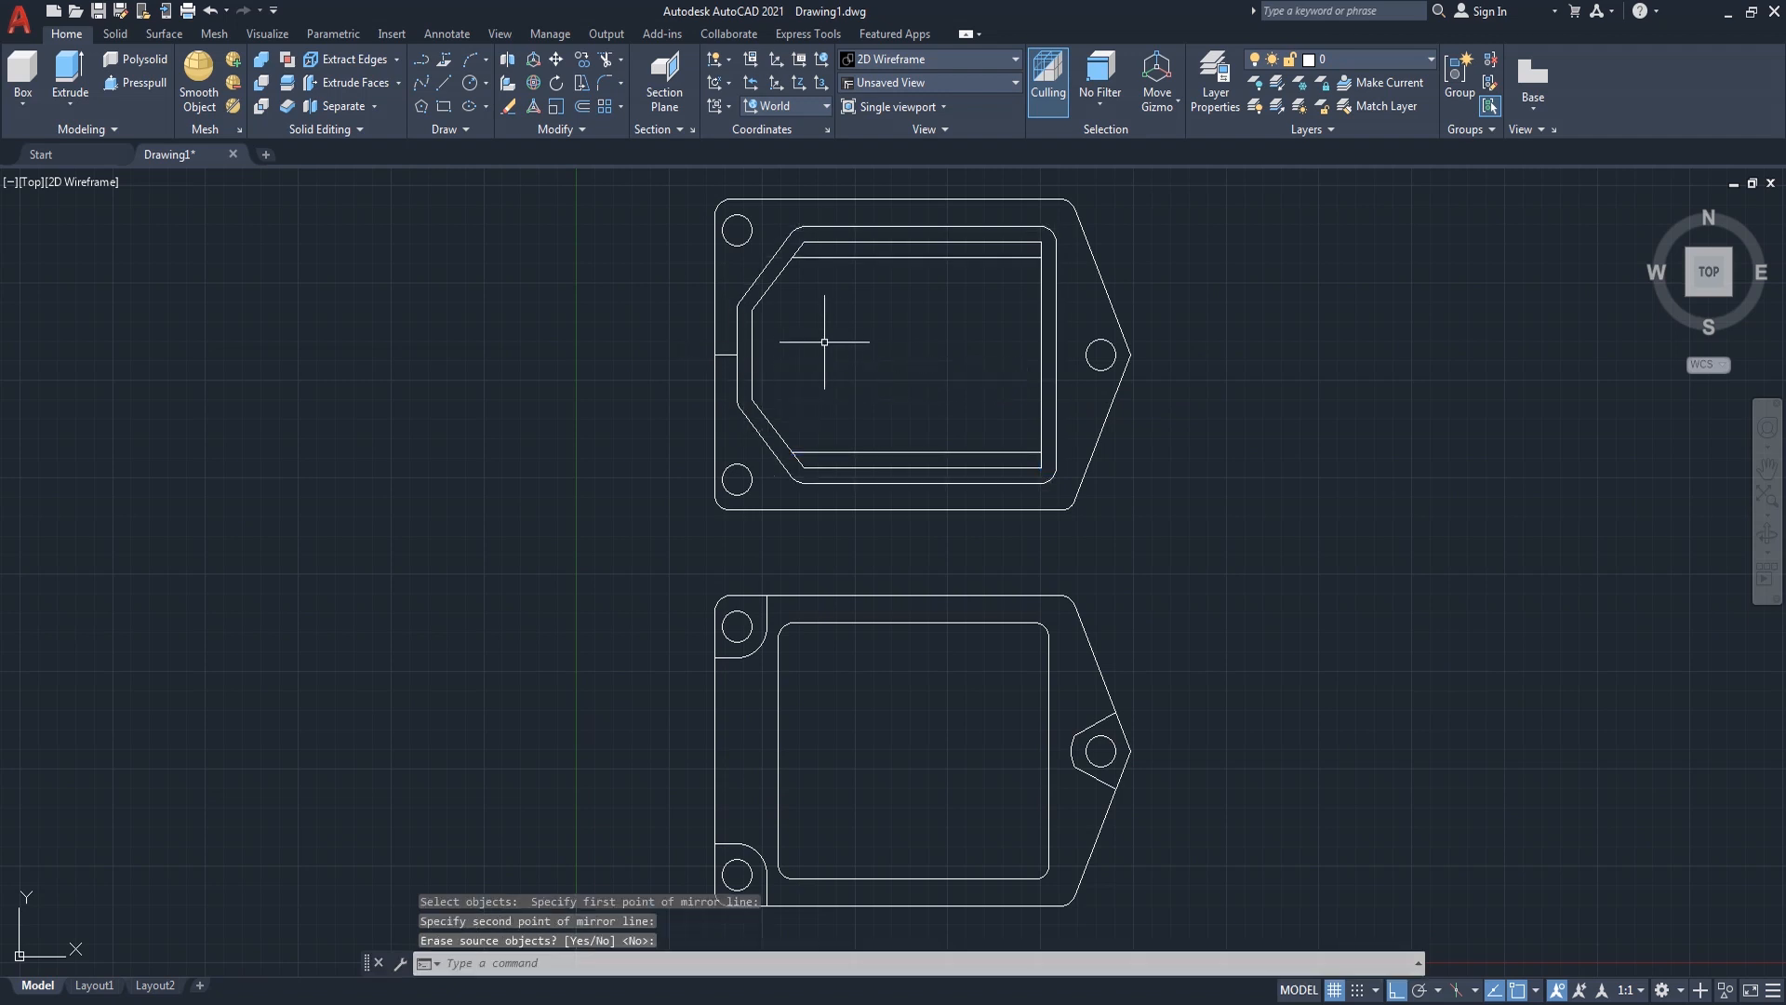
- Draw a polyline from the inner contour's upper-right corner, 2 units left and straight down to the bottom side
key("Return")
scroll(1007, 248, "up", 2)
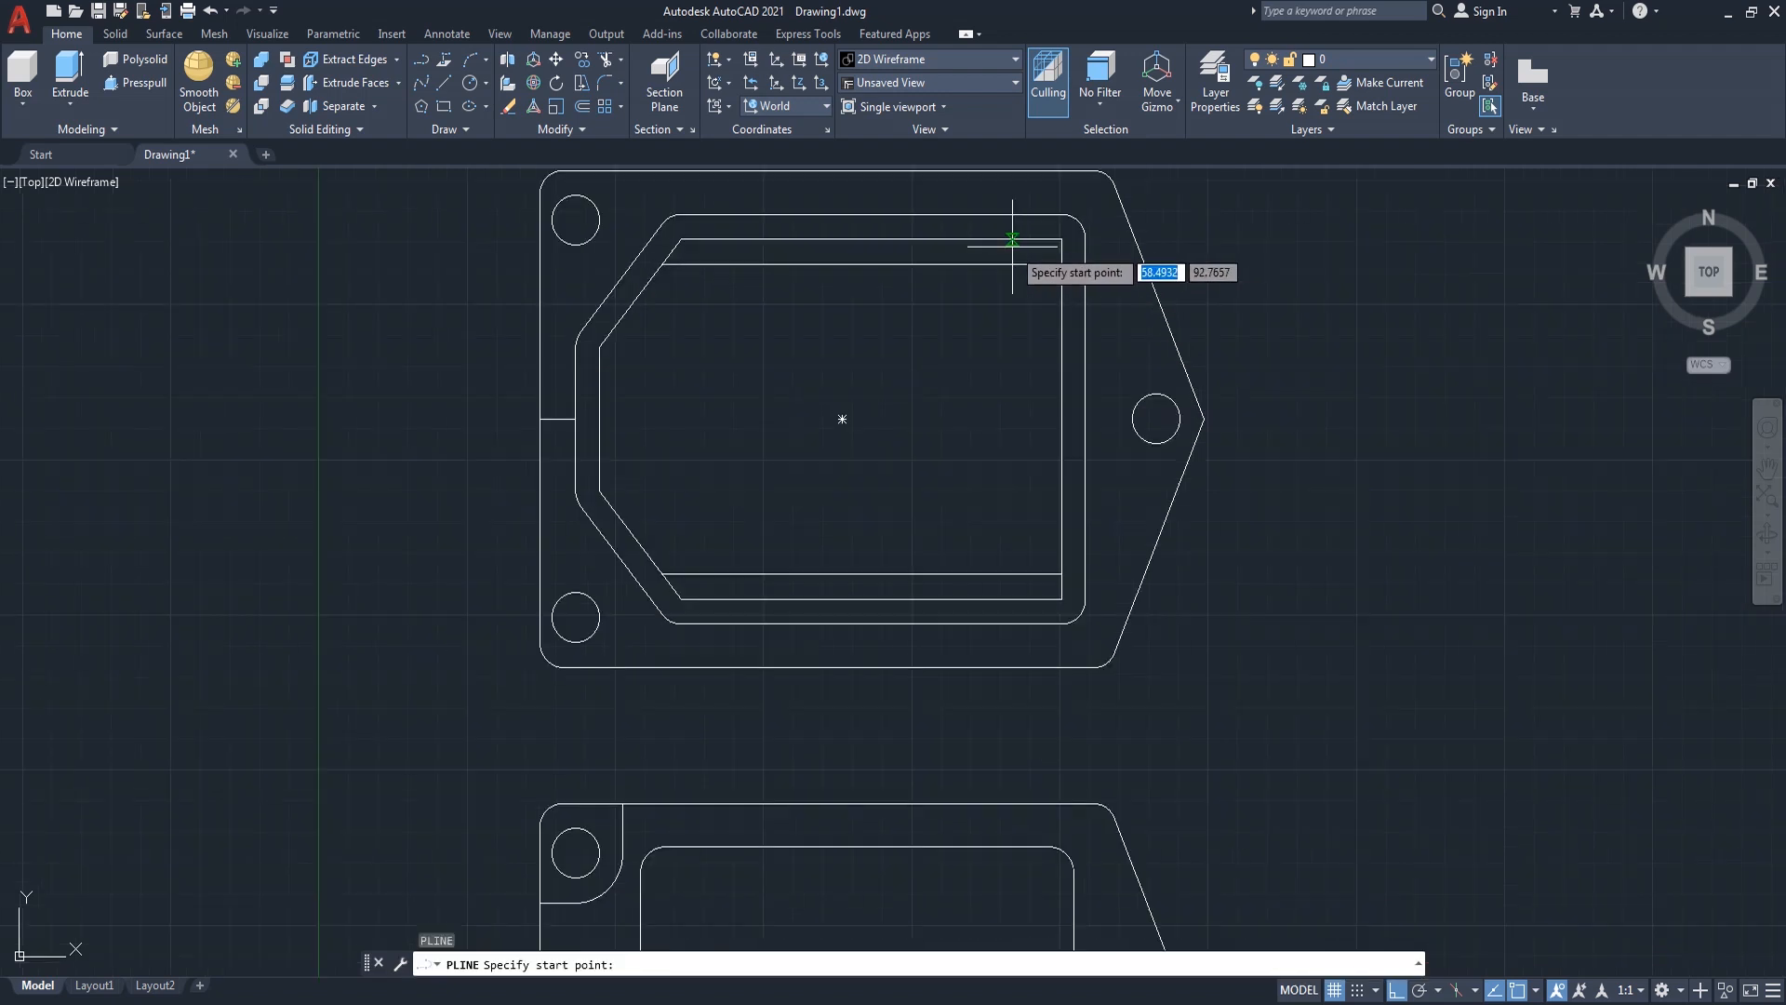
left_click(1062, 239)
type("2")
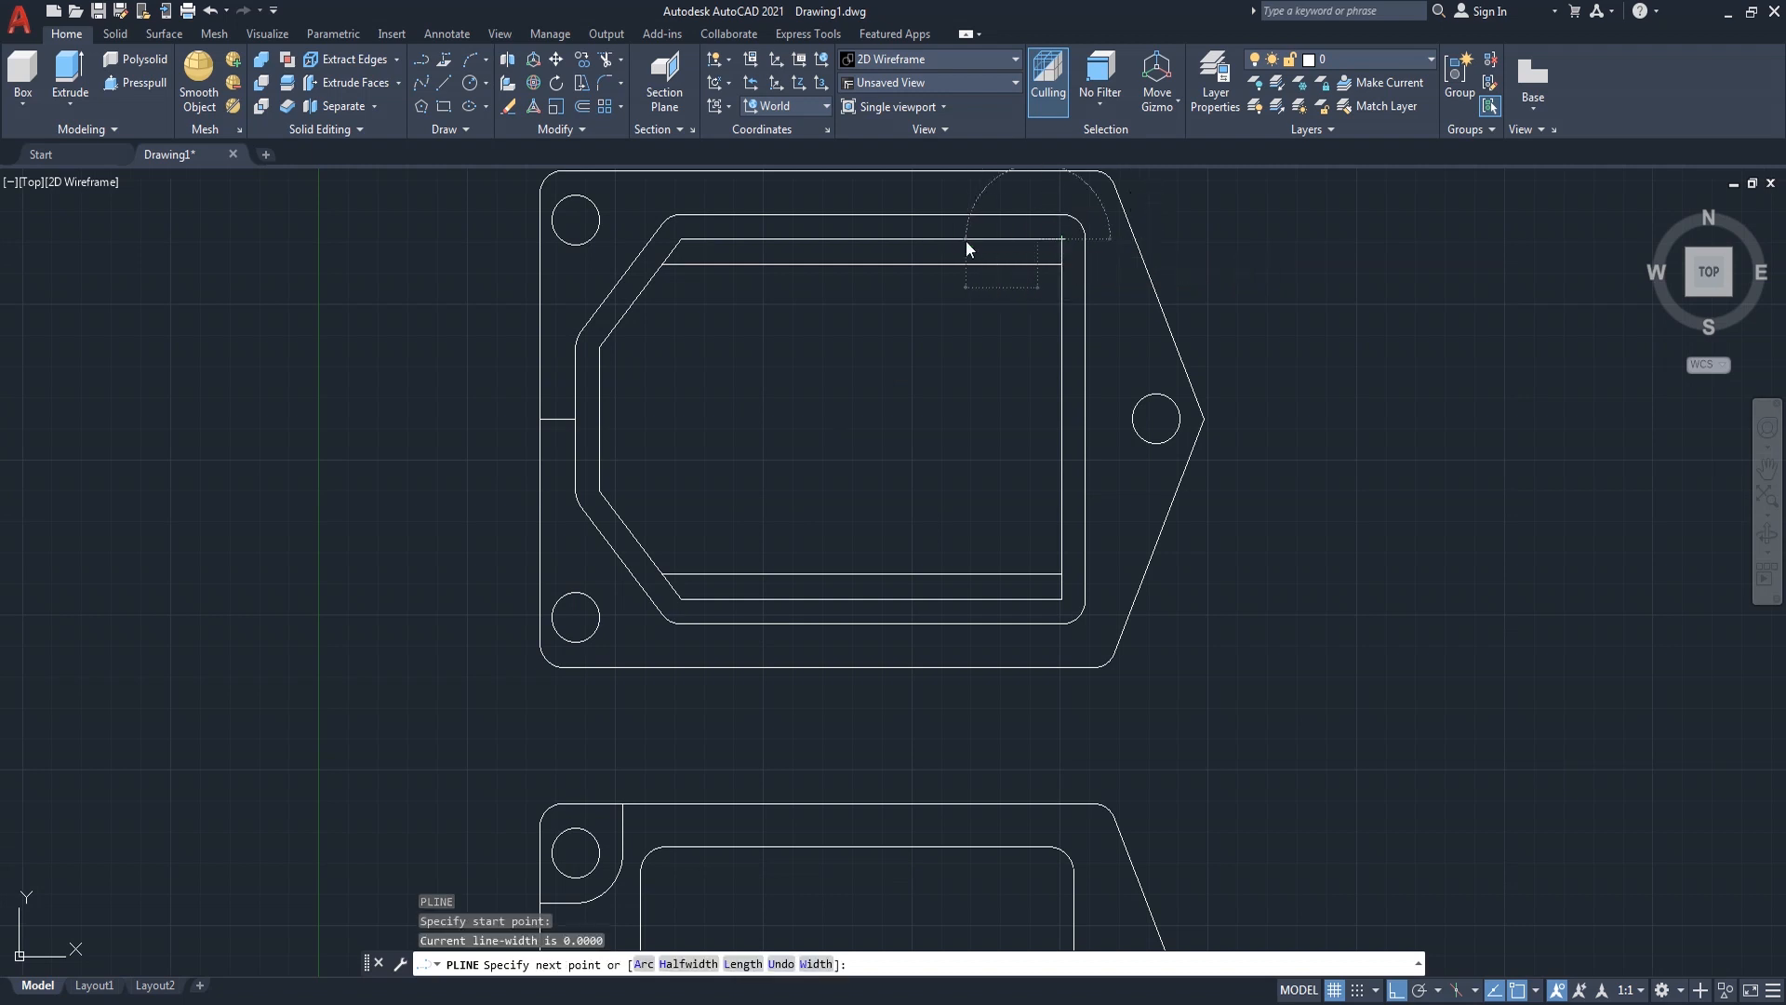
key("Return")
scroll(1029, 609, "up", 3)
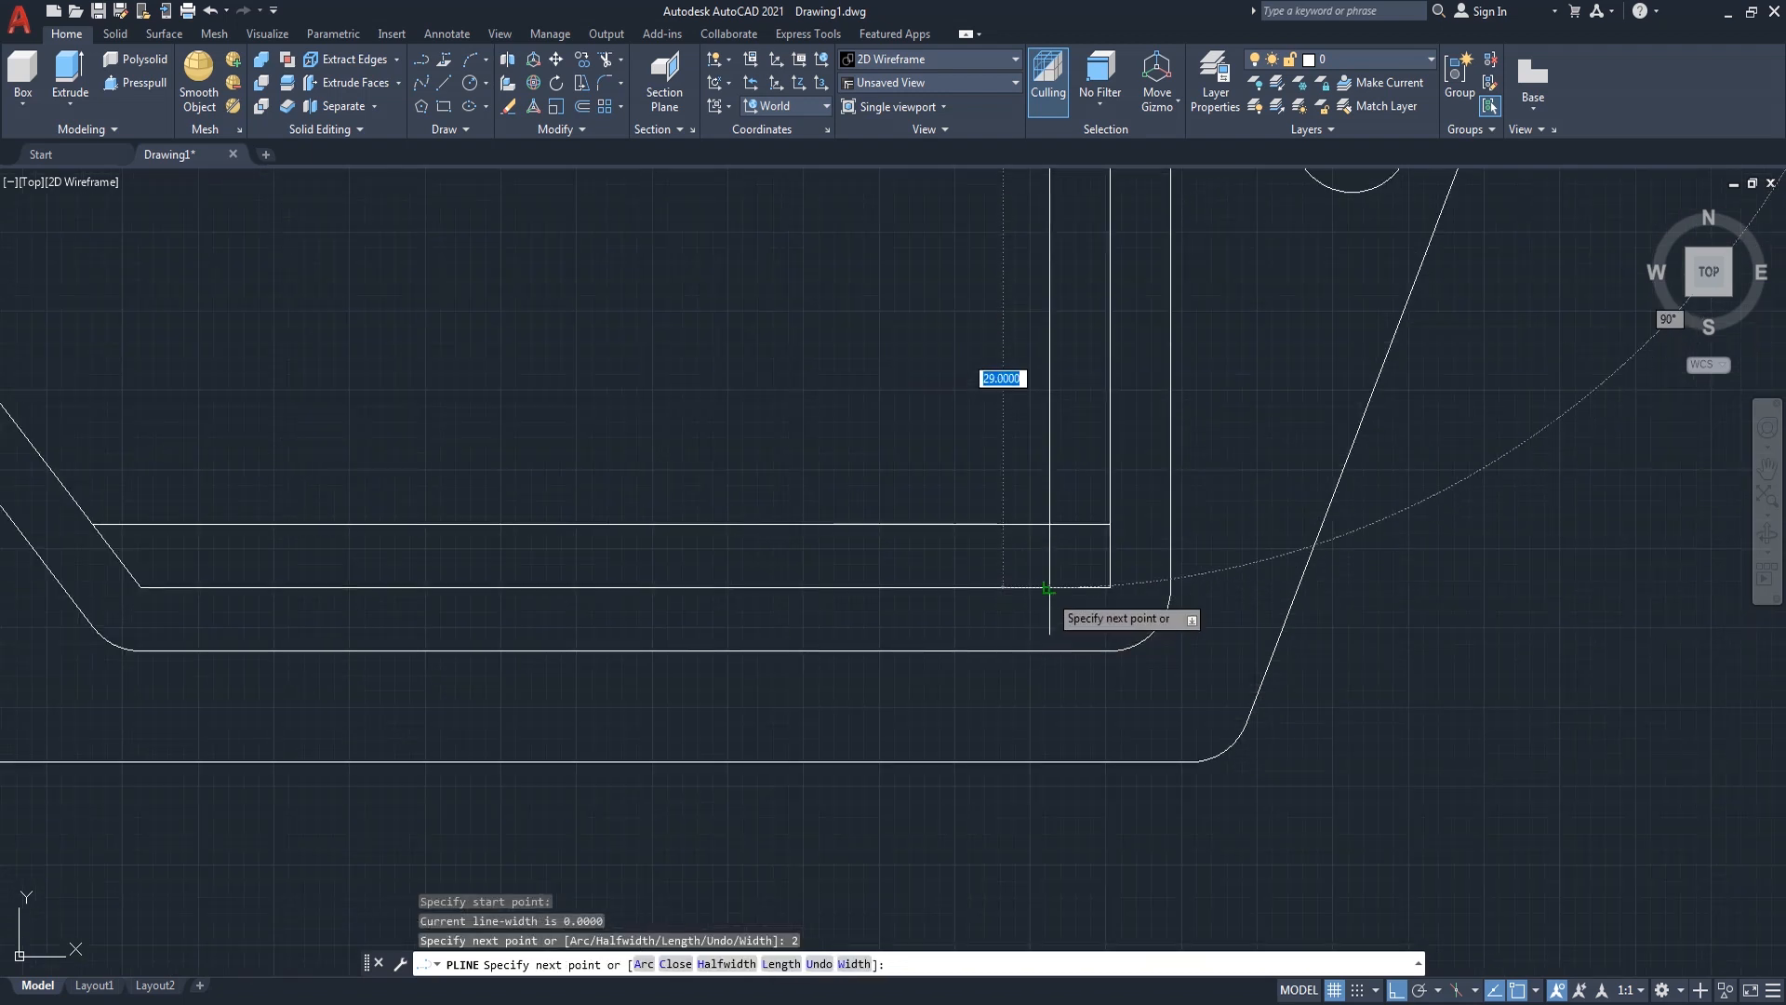
left_click(1049, 588)
key("Return")
- Draw a polyline from the left end of the inner contour's bottom side, 2 units right and straight up to the top side
scroll(904, 572, "down", 3)
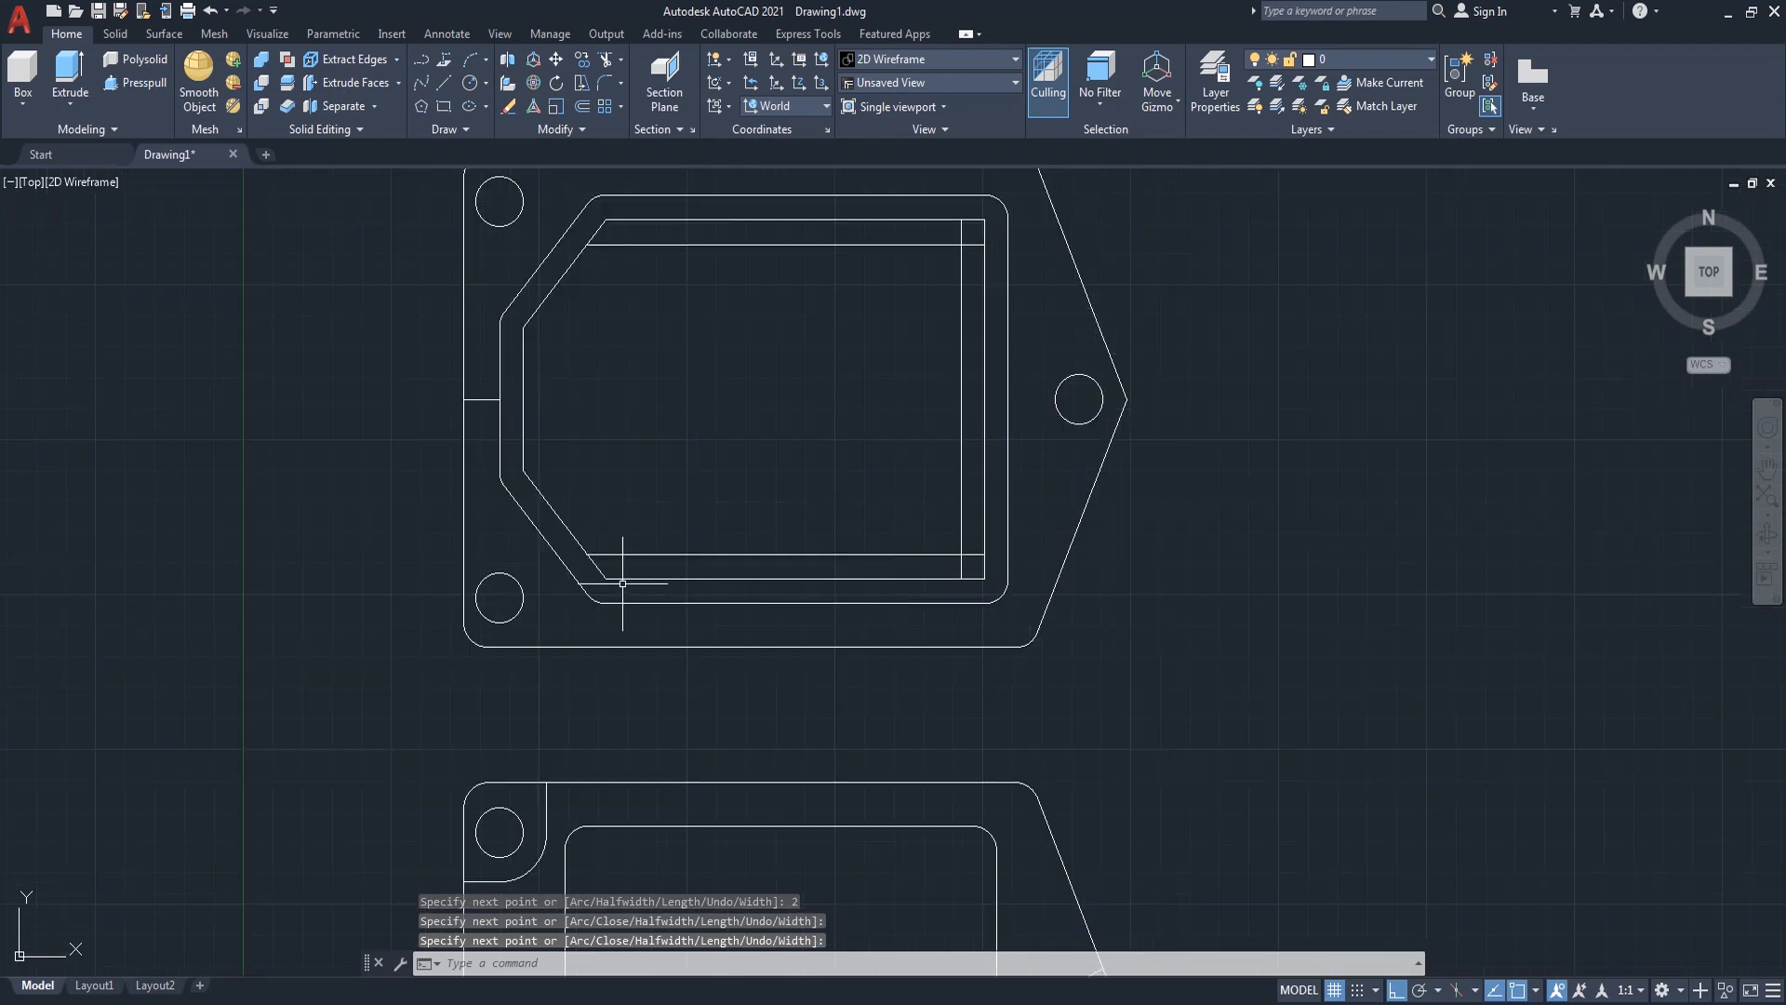
scroll(623, 583, "up", 4)
key("Return")
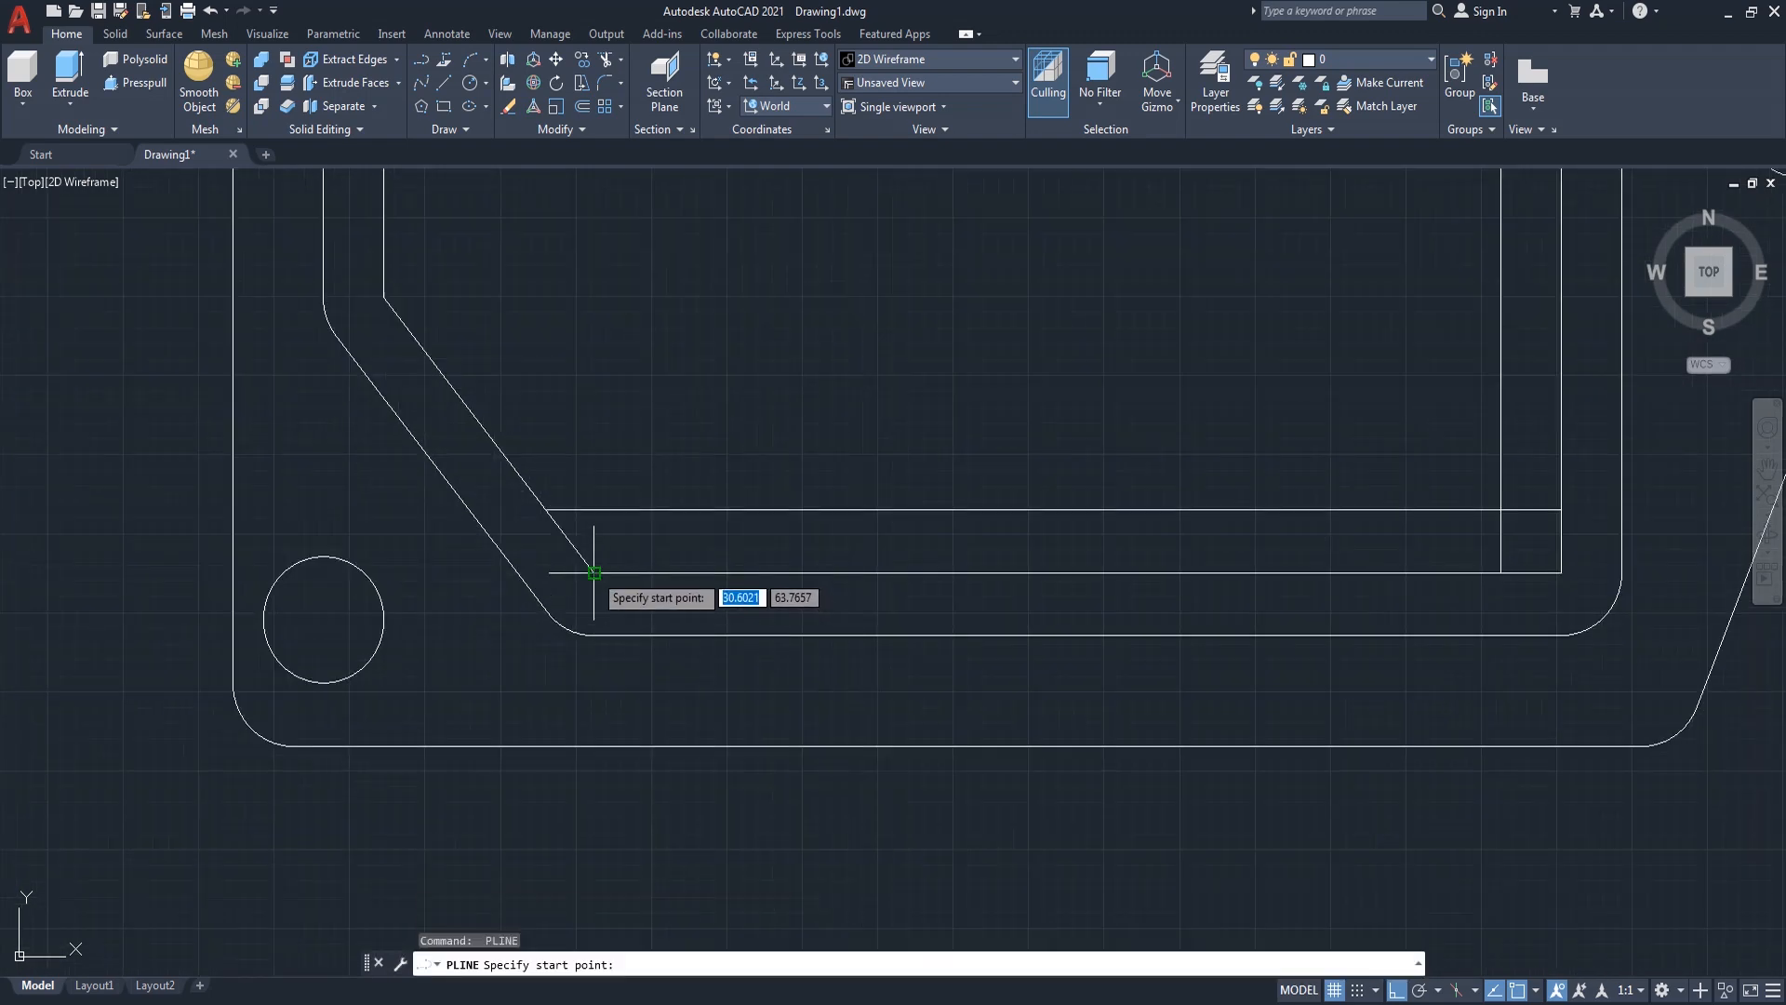
left_click(593, 573)
type("2")
key("Return")
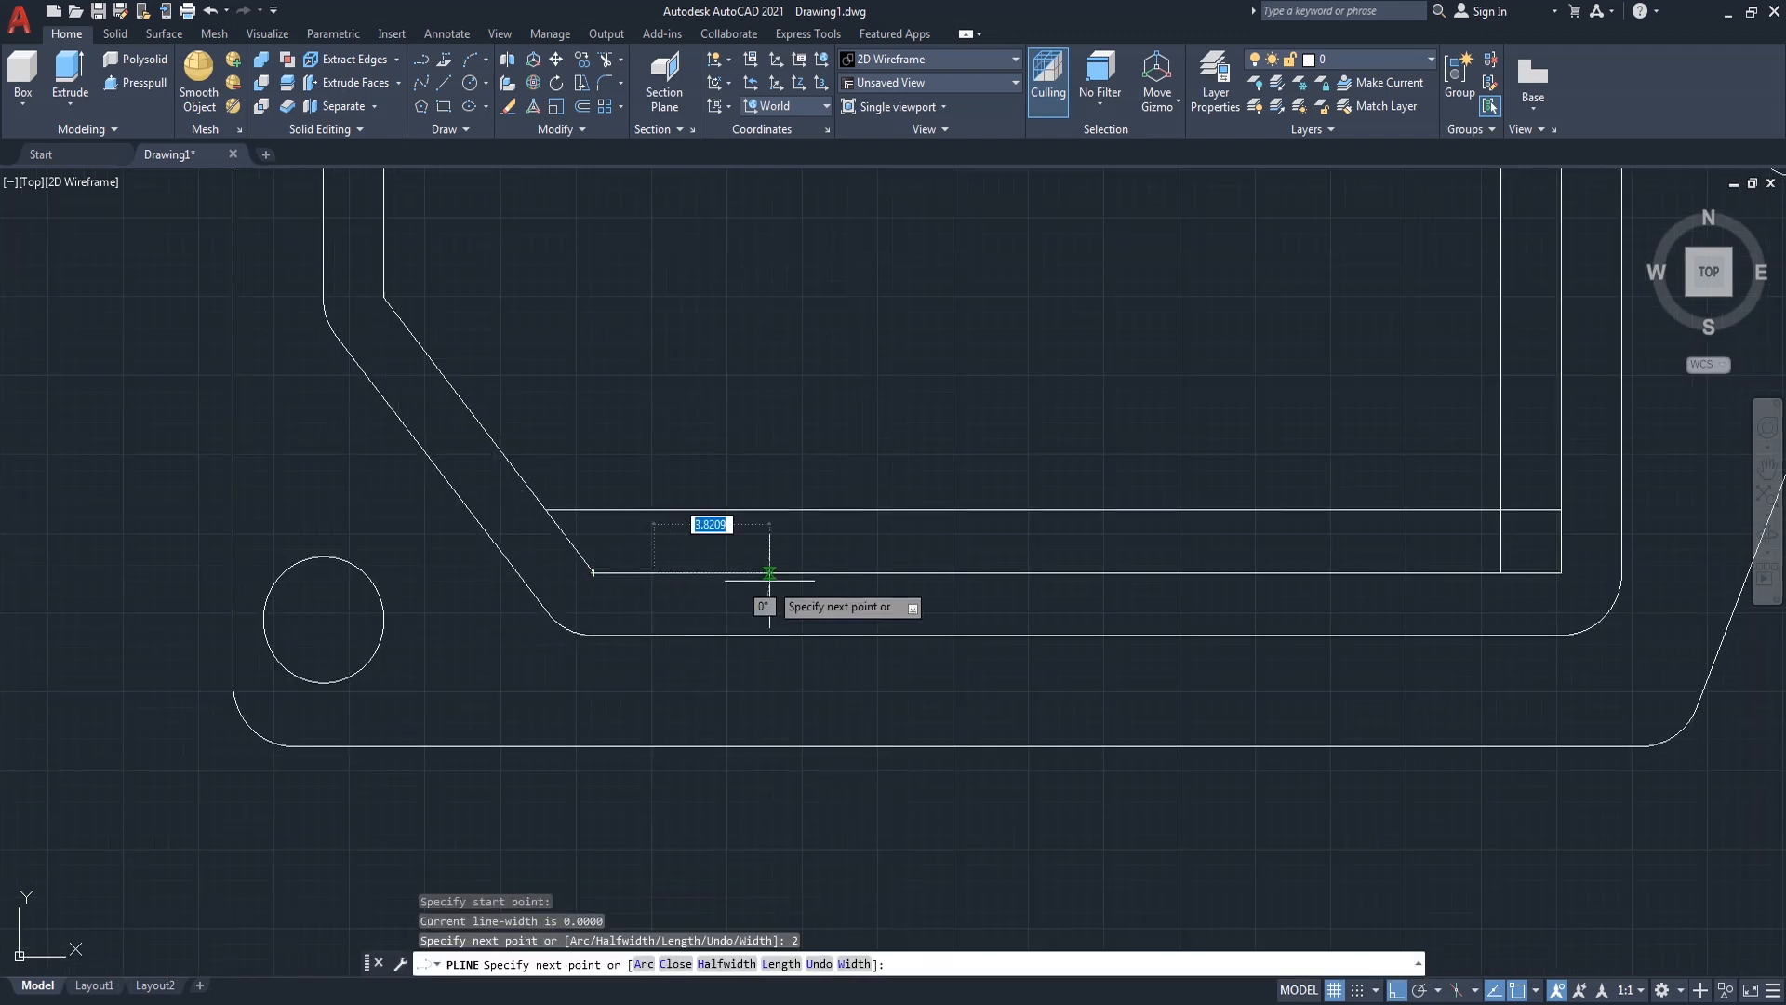
scroll(638, 380, "down", 6)
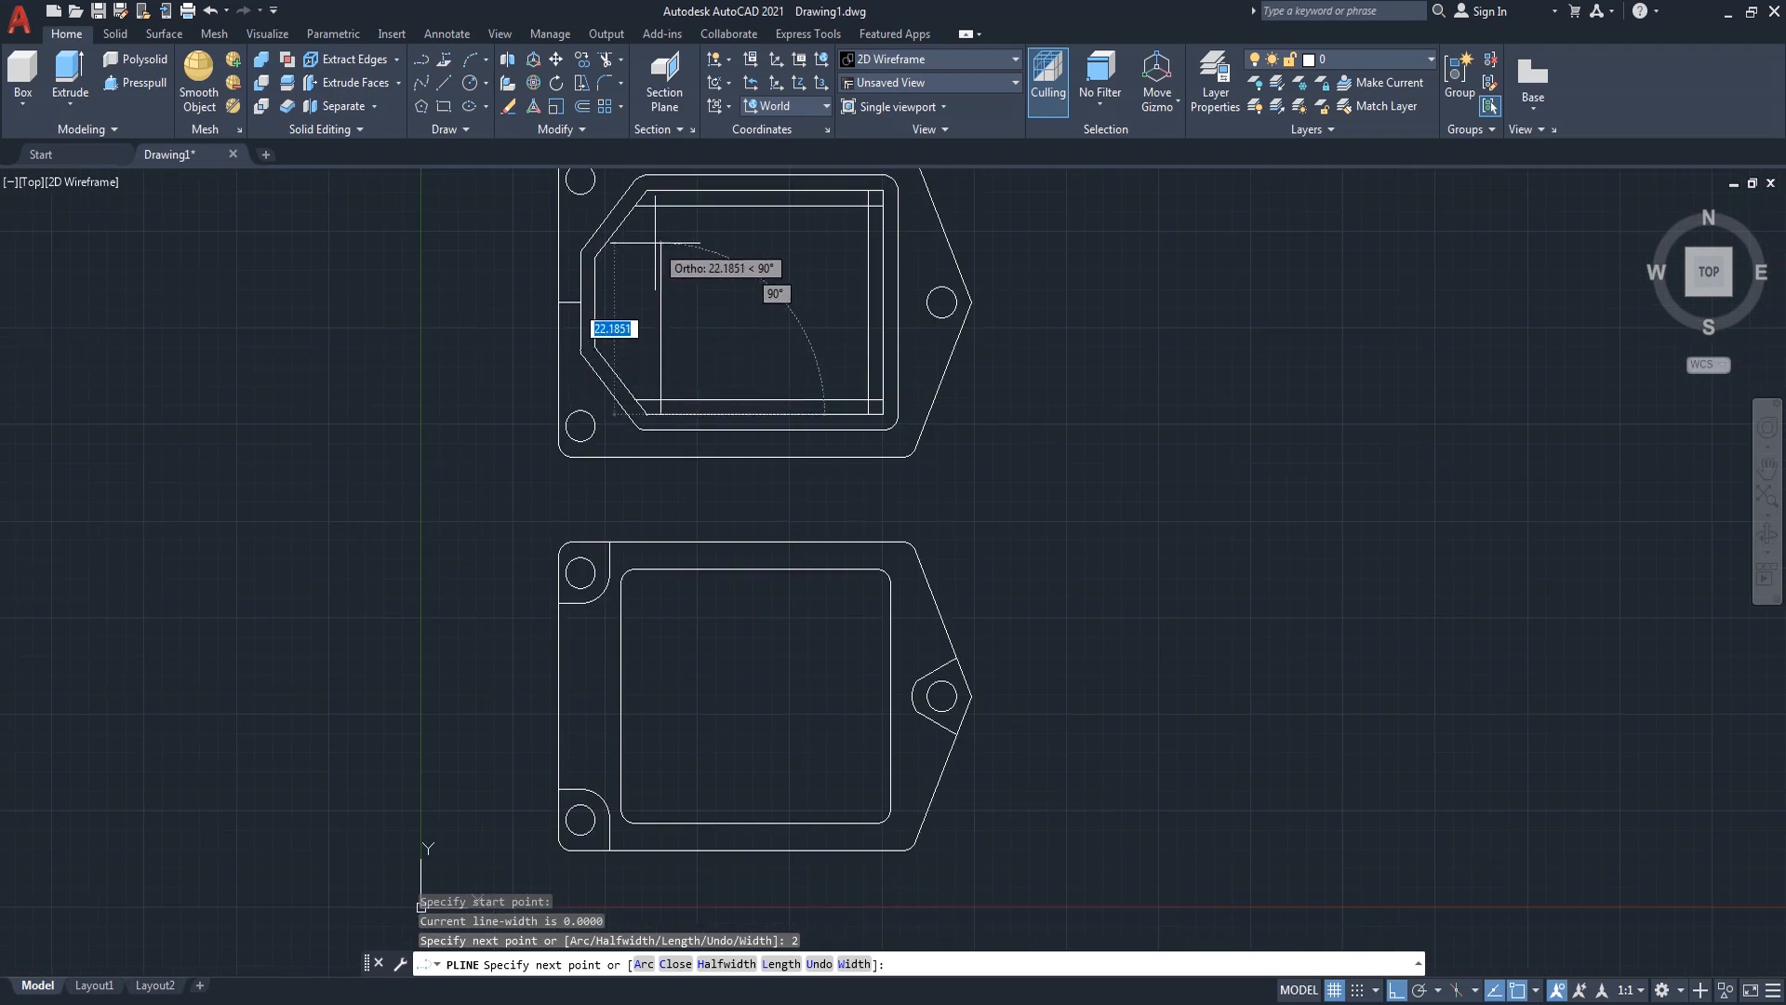
scroll(672, 345, "up", 3)
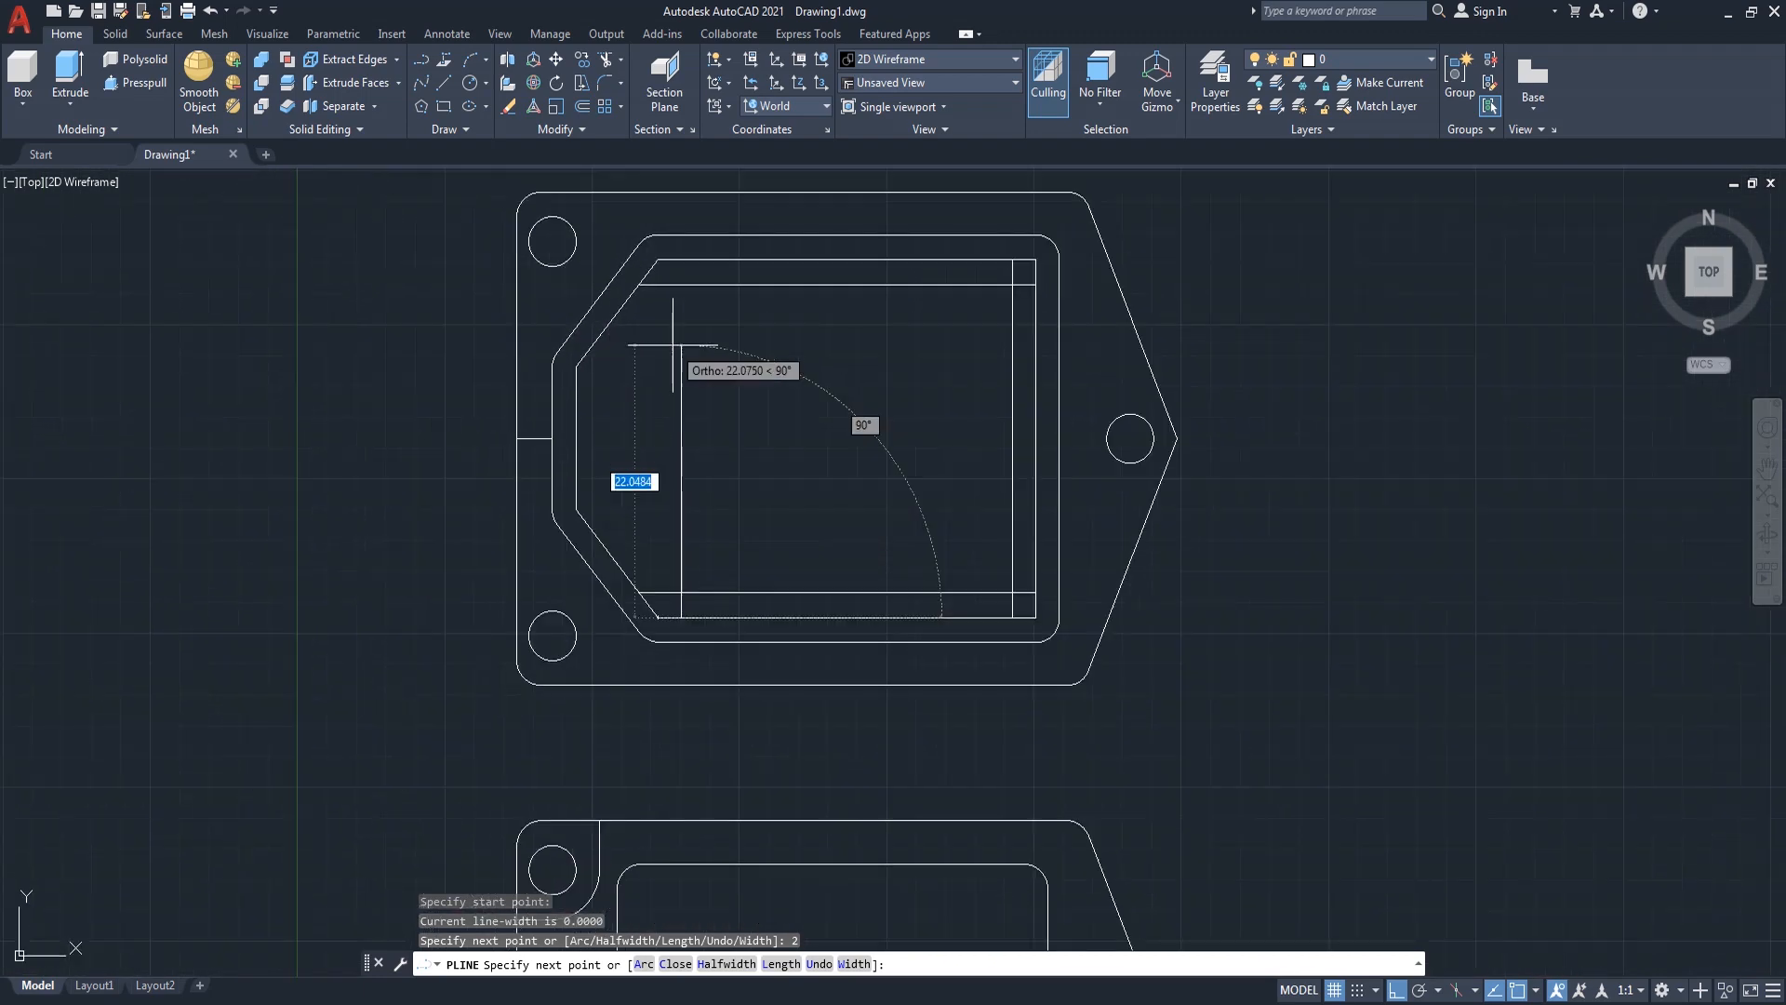
left_click(680, 261)
key("Return")
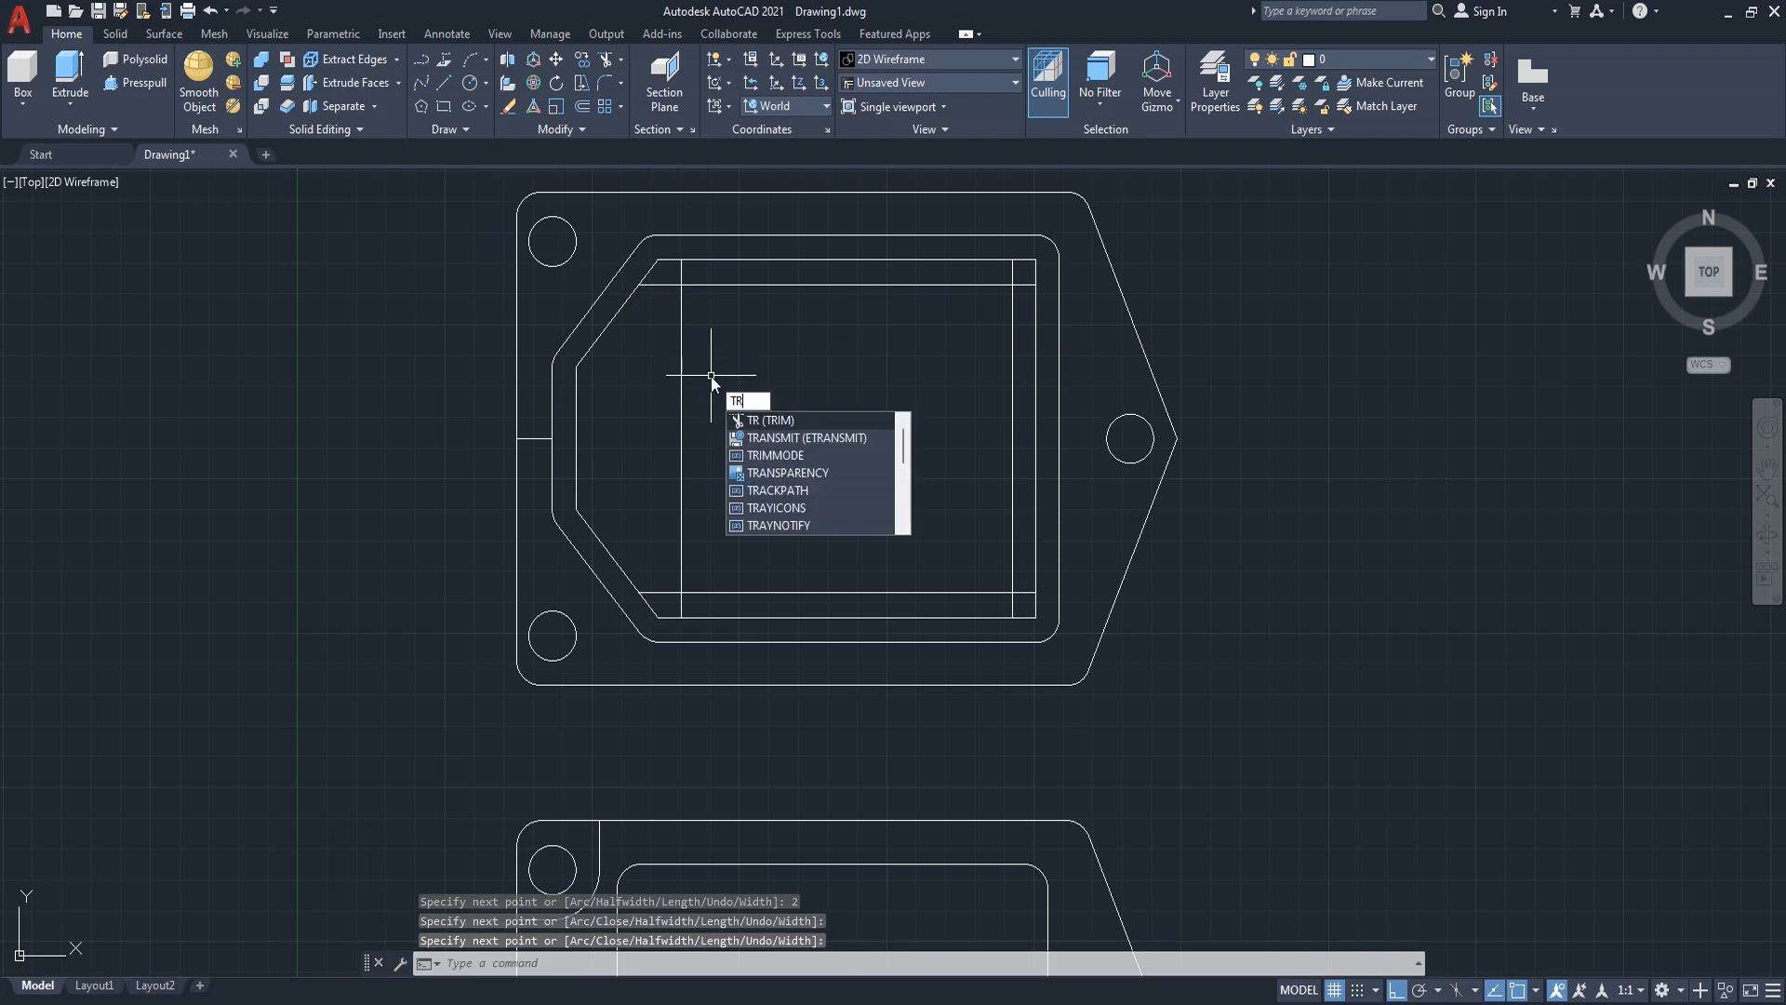
- Trim the inner contour's upper-left and upper-right corner segments back to the crossing horizontal and vertical lines
left_click(791, 424)
right_click(792, 400)
left_click(832, 412)
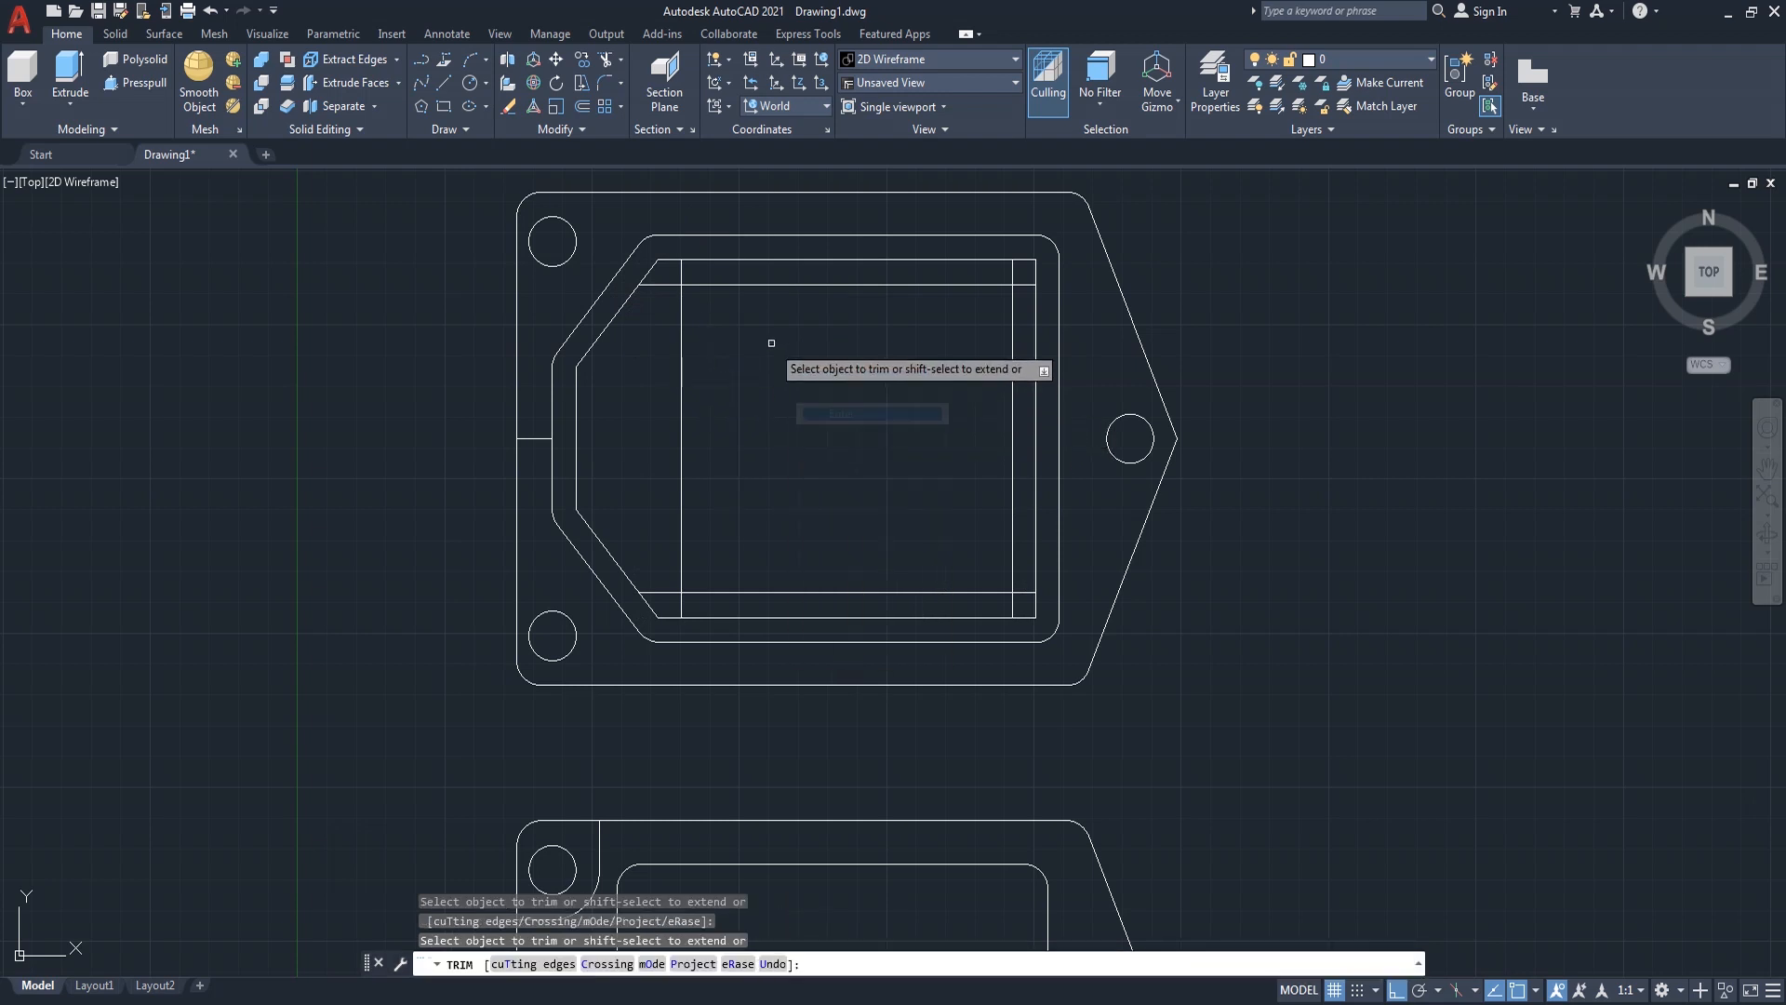
left_click(648, 281)
left_click(668, 260)
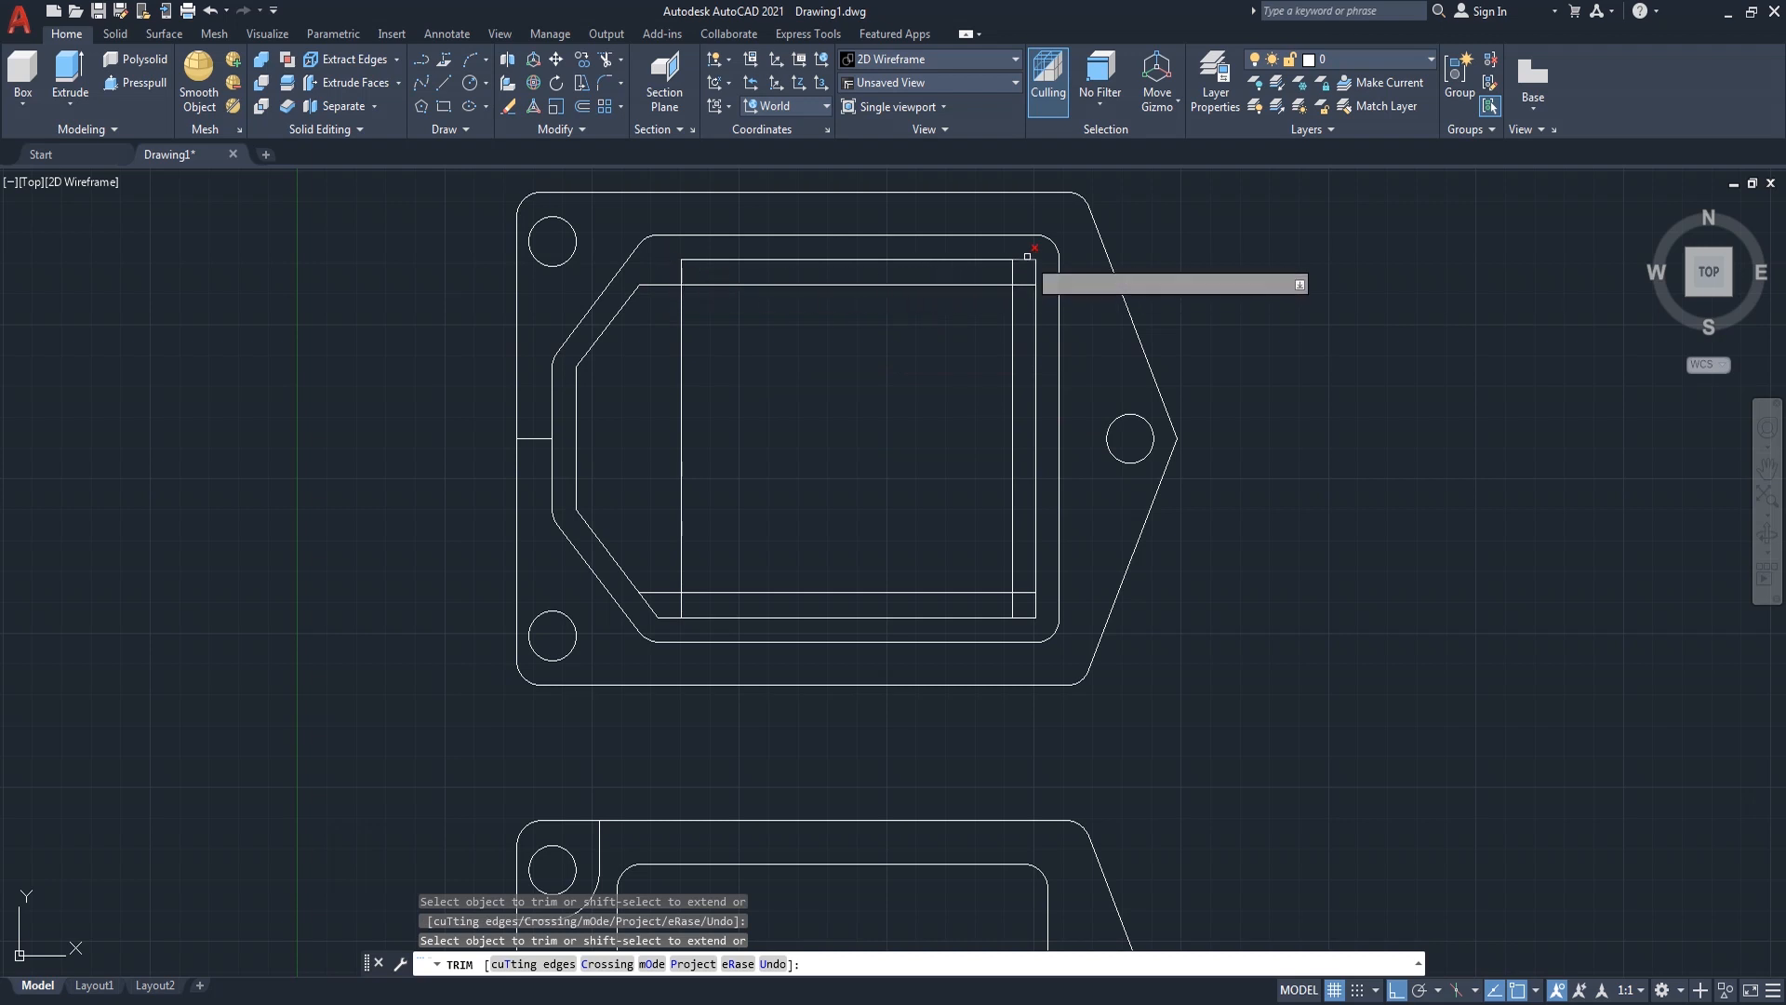
left_click_drag(1044, 251, 1022, 269)
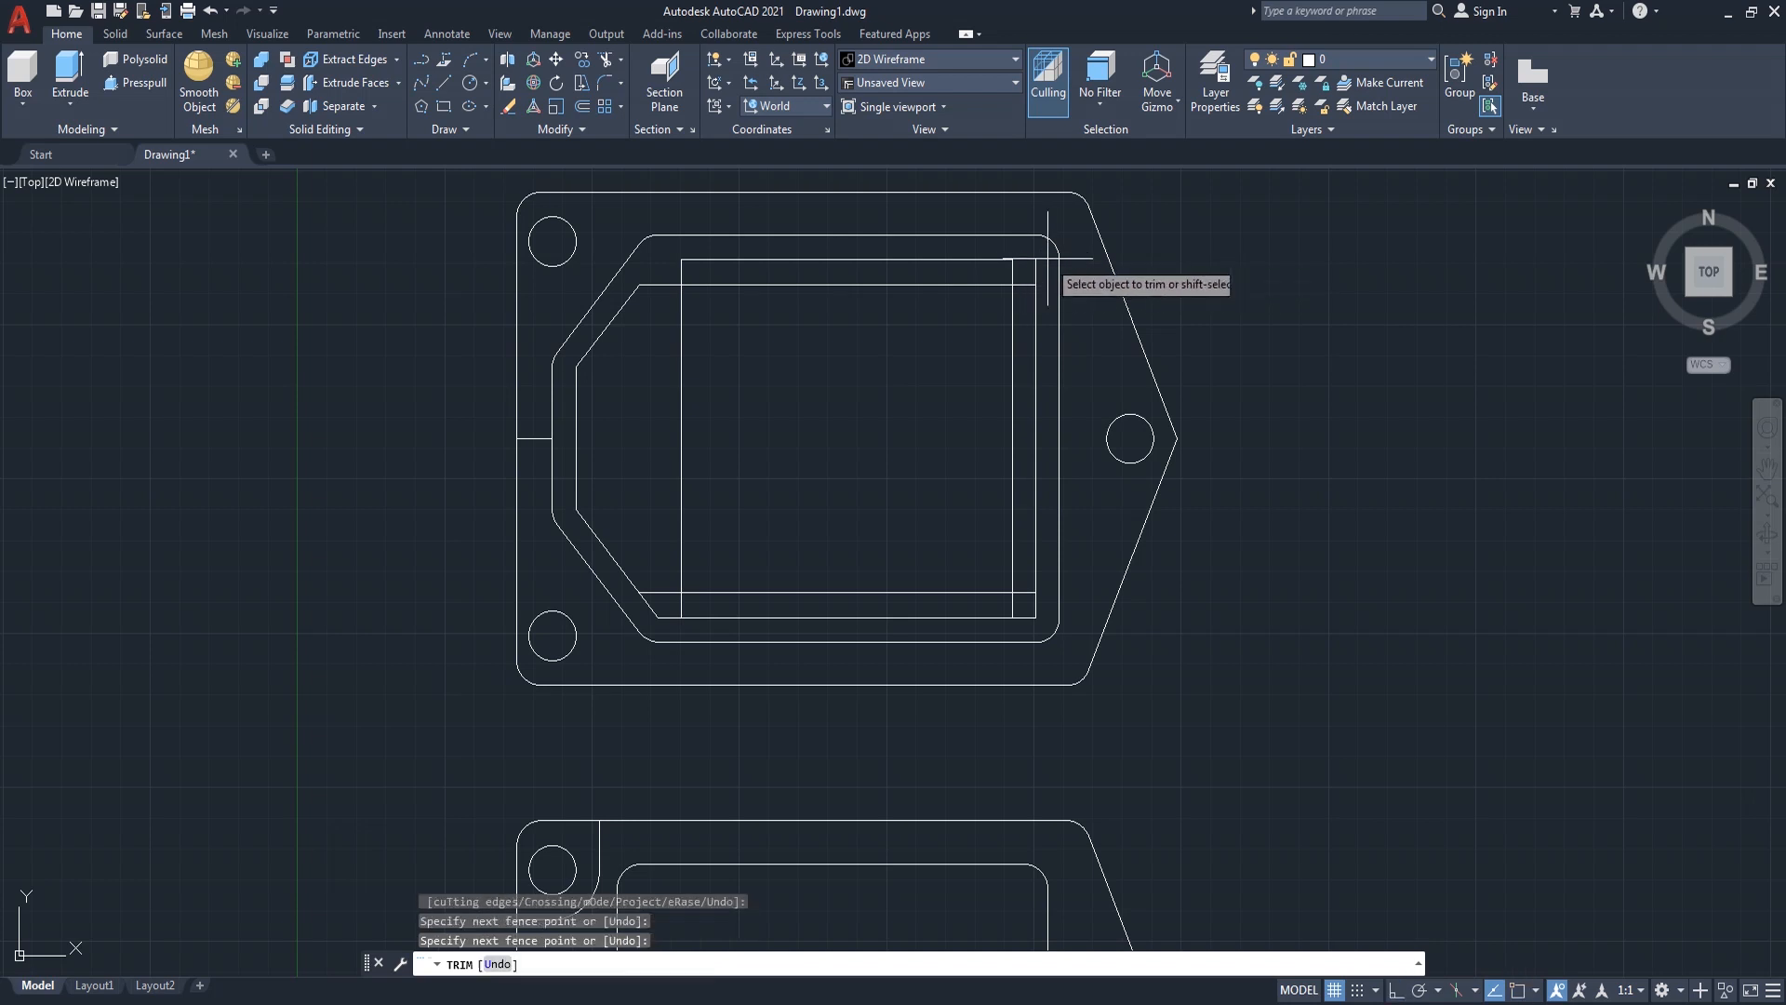
key("Return")
- Trim the inner contour's lower-right and lower-left corner segments back to the crossing horizontal and vertical lines
scroll(1033, 614, "up", 4)
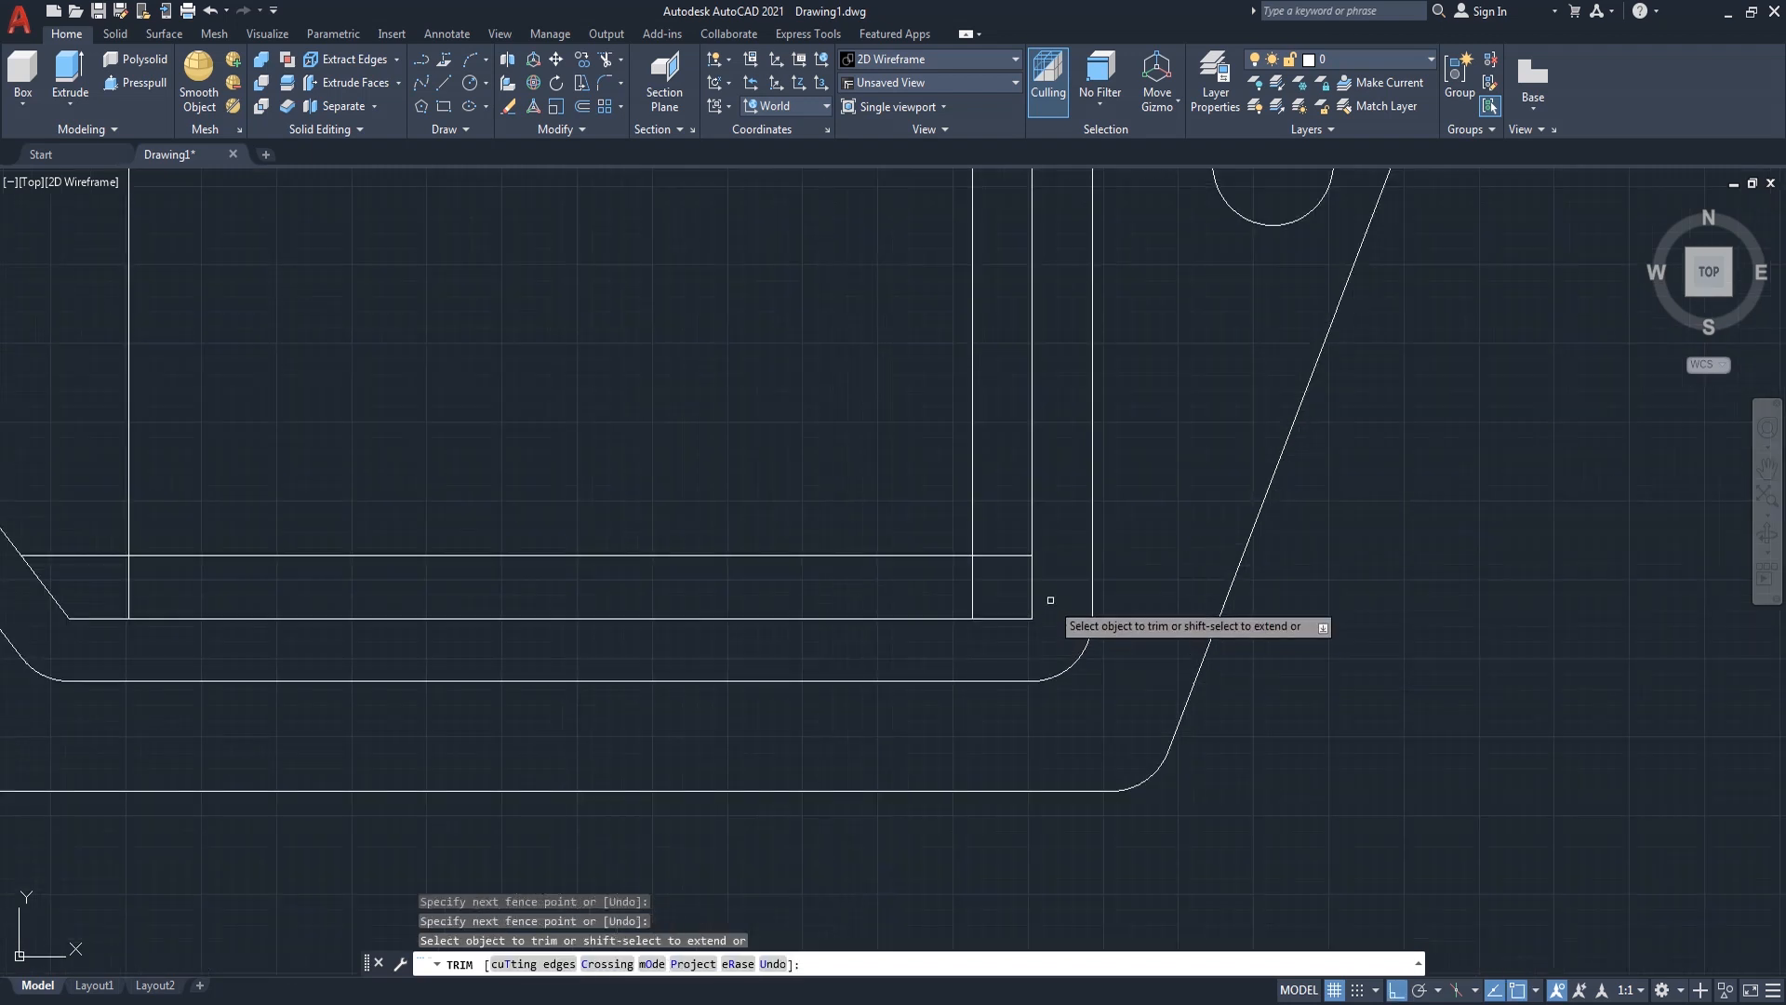
left_click_drag(1045, 590, 1015, 636)
key("Return")
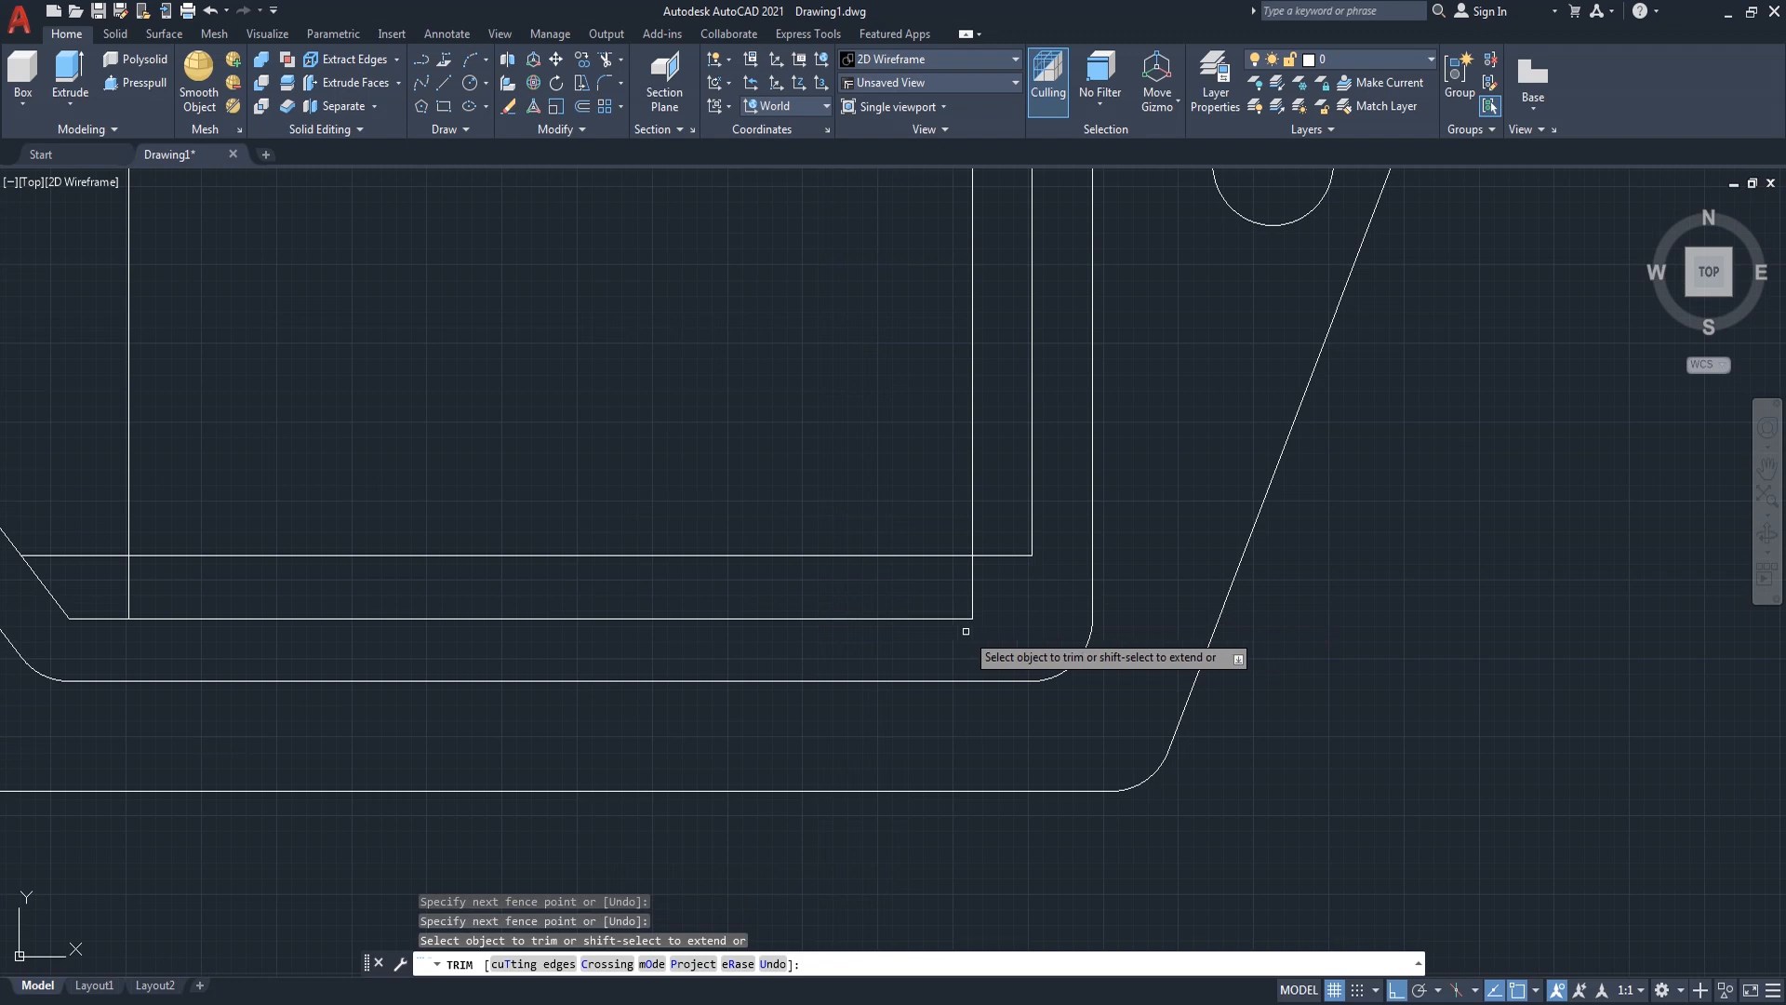
scroll(989, 618, "down", 4)
scroll(633, 614, "up", 4)
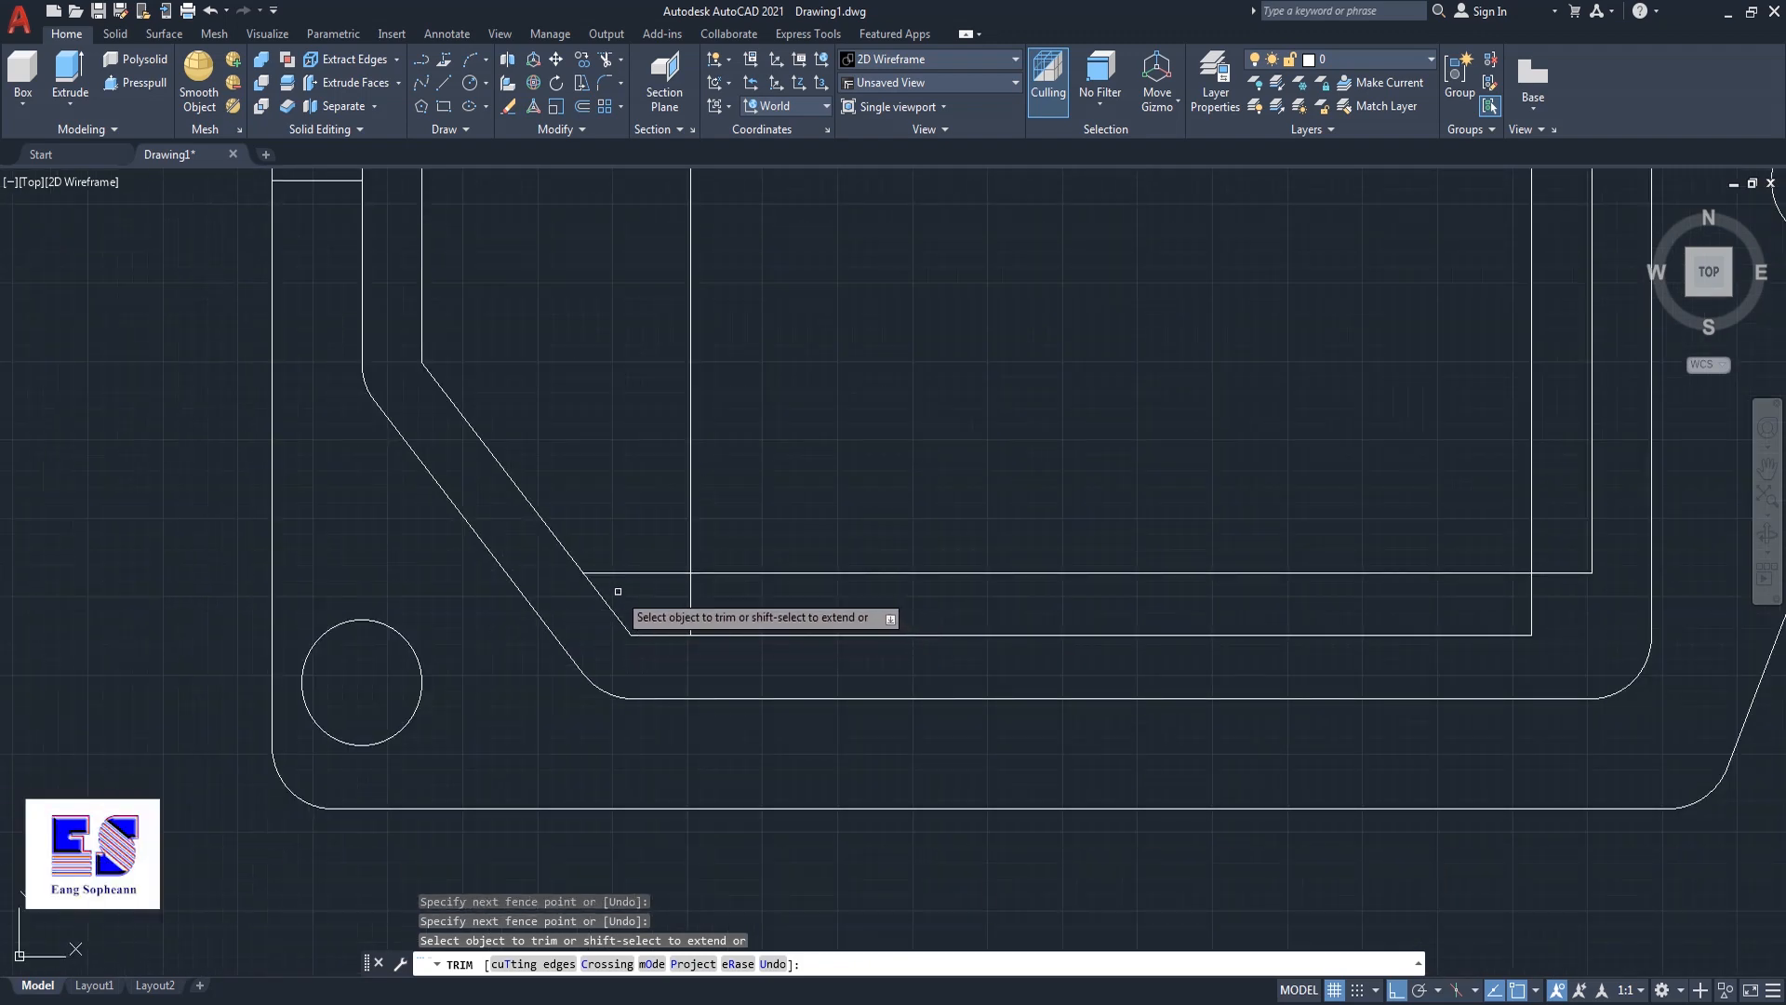
left_click(615, 589)
left_click(638, 651)
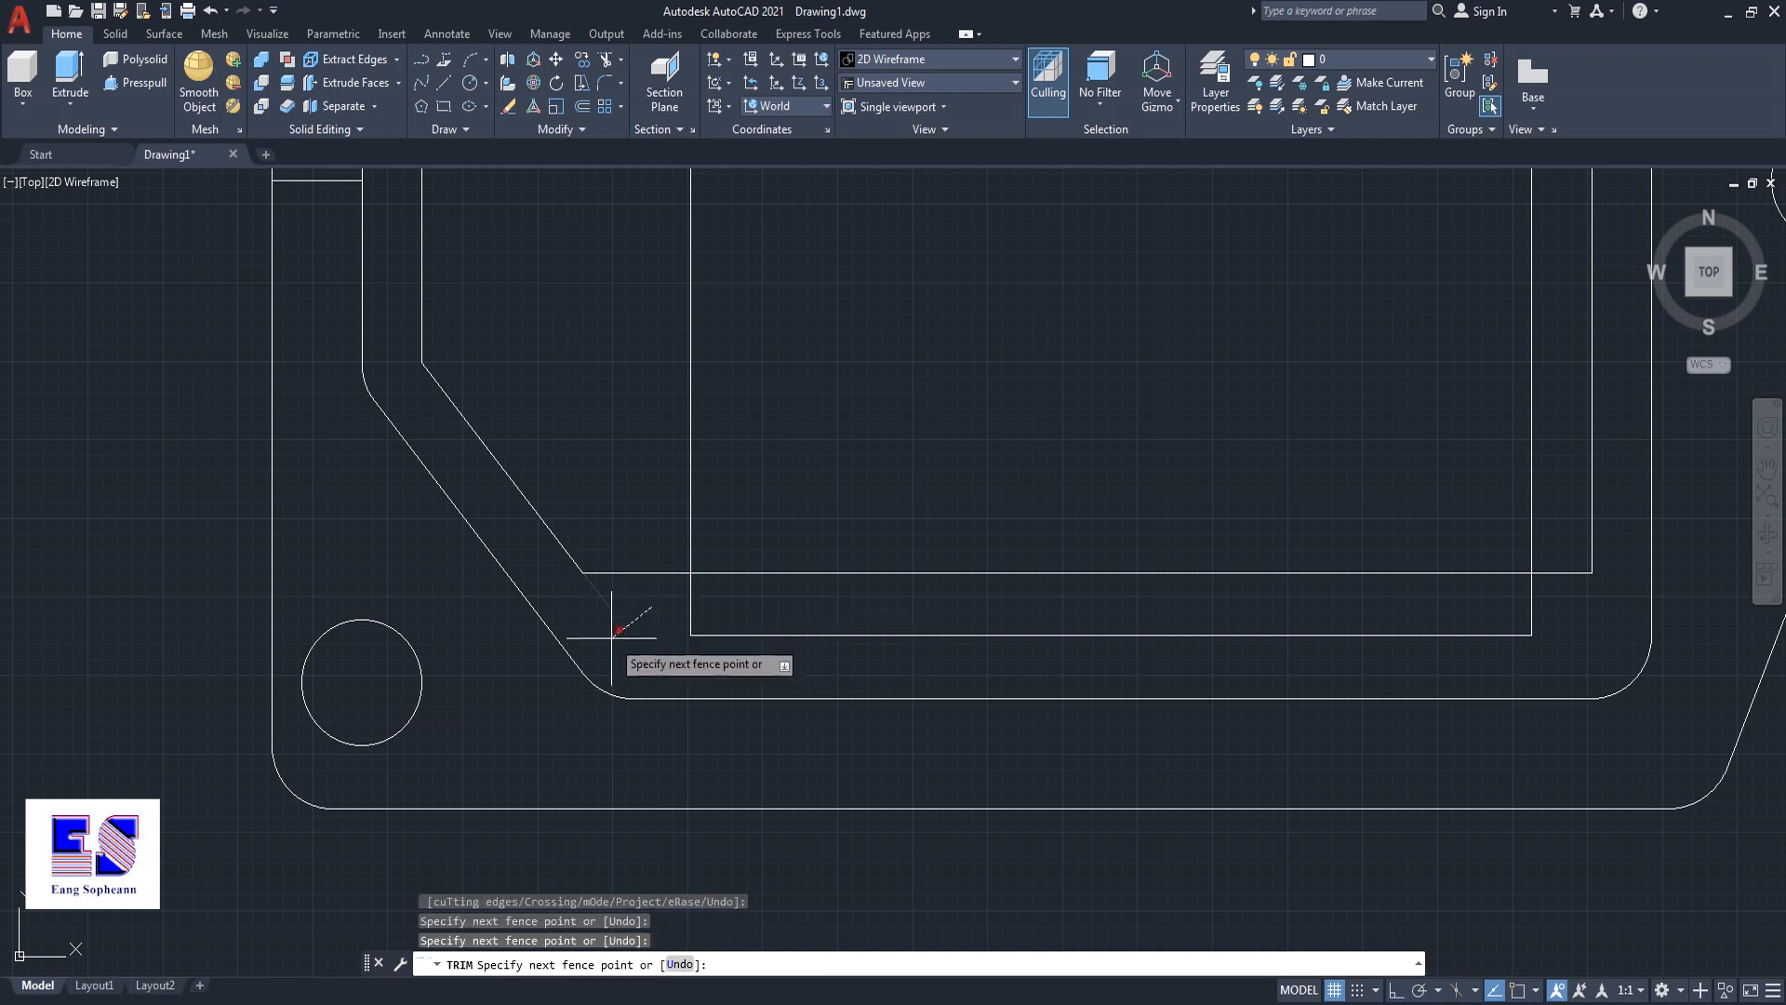
scroll(620, 621, "down", 4)
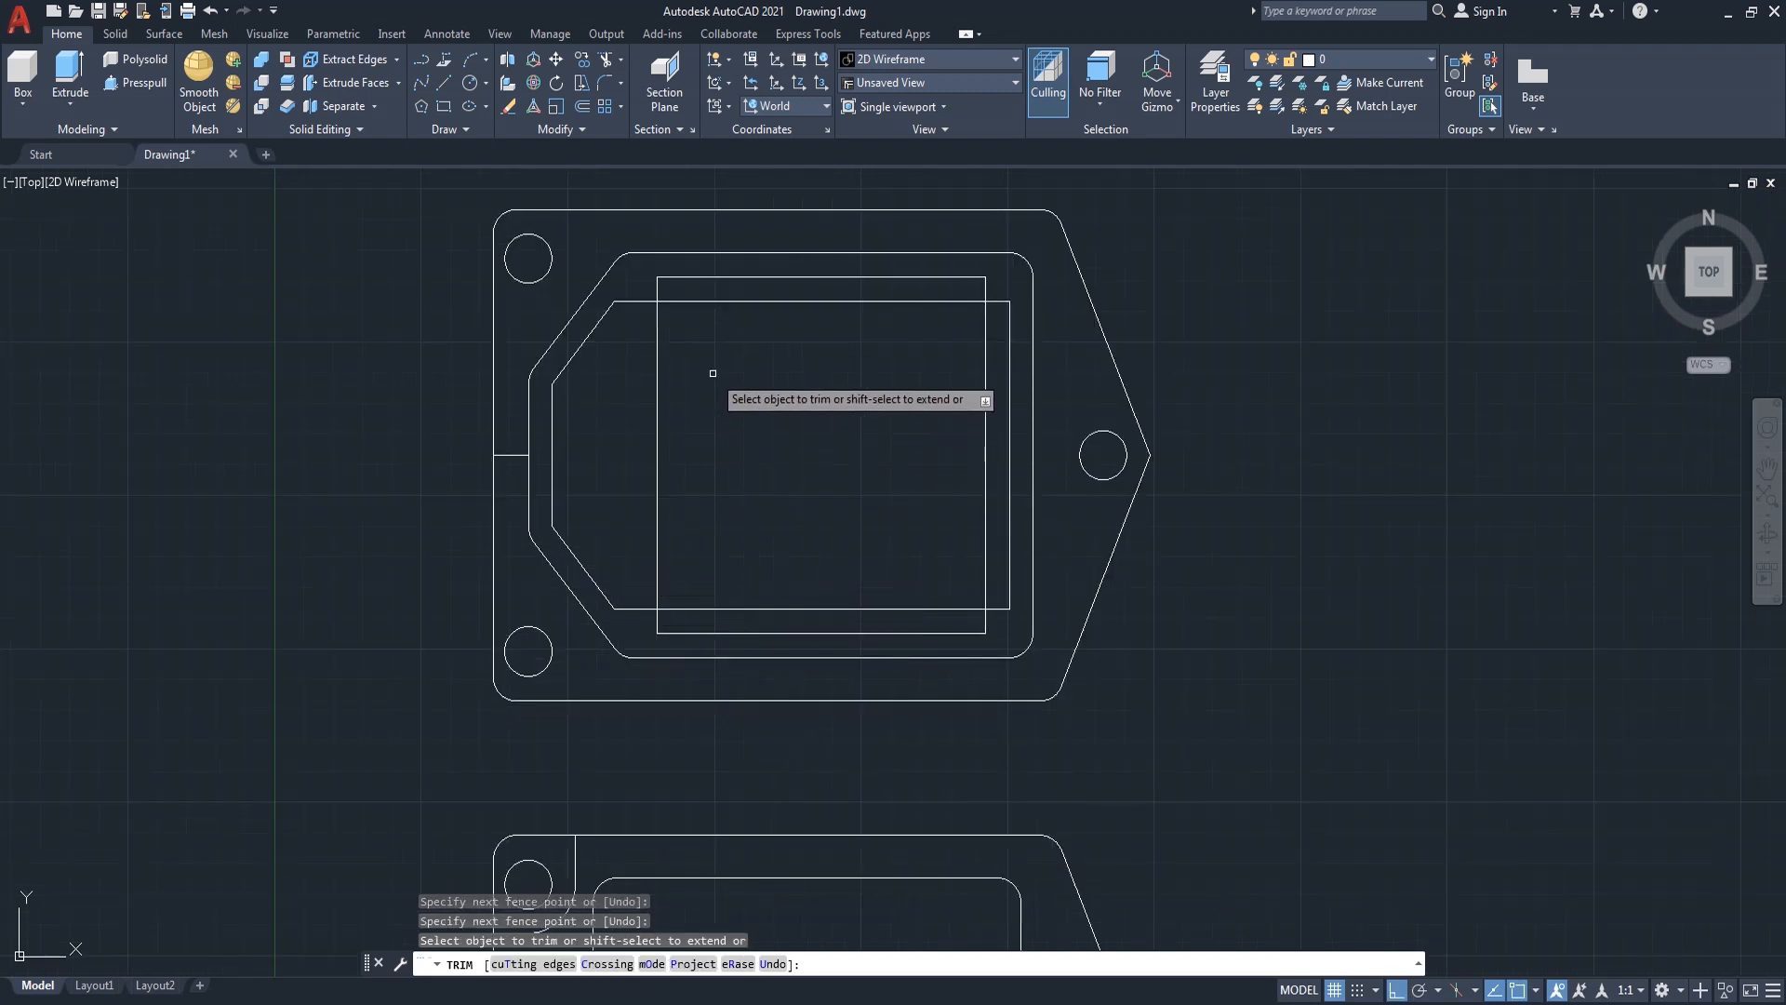
- Trim the middle spans of the two horizontal and two vertical inner lines, leaving one notched contour
left_click(772, 281)
left_click(755, 341)
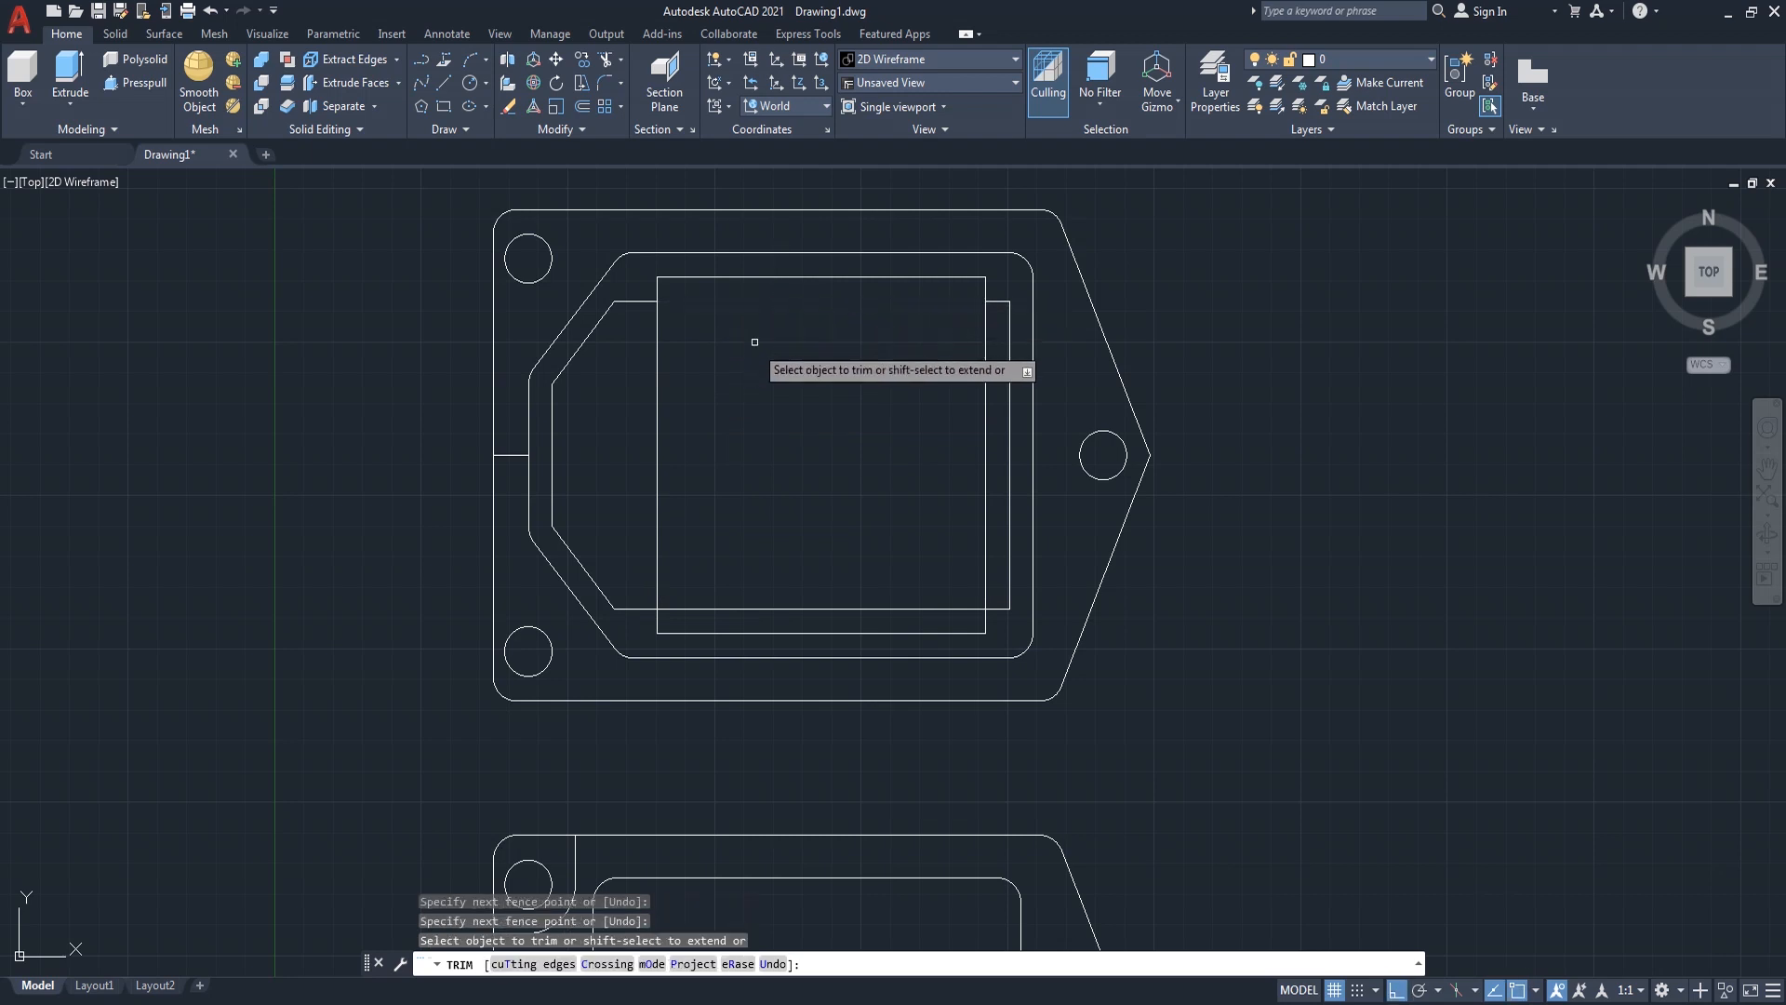
left_click(1000, 424)
left_click(631, 488)
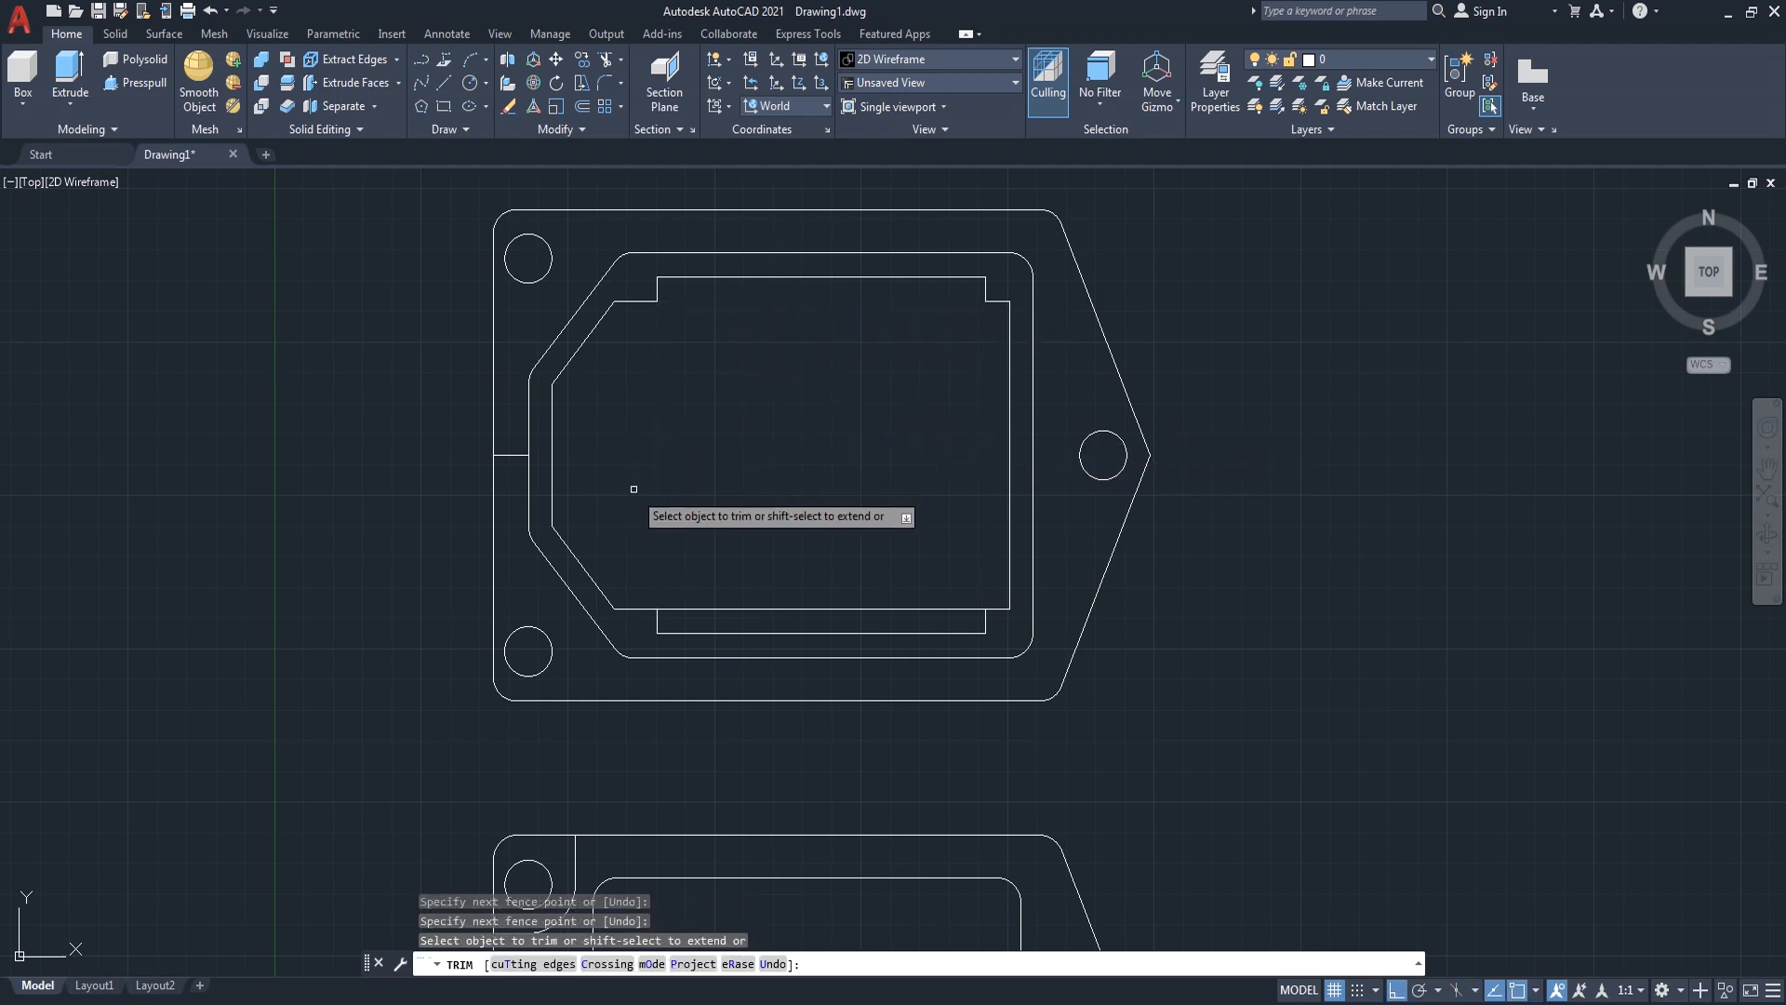
left_click(873, 609)
key("Return")
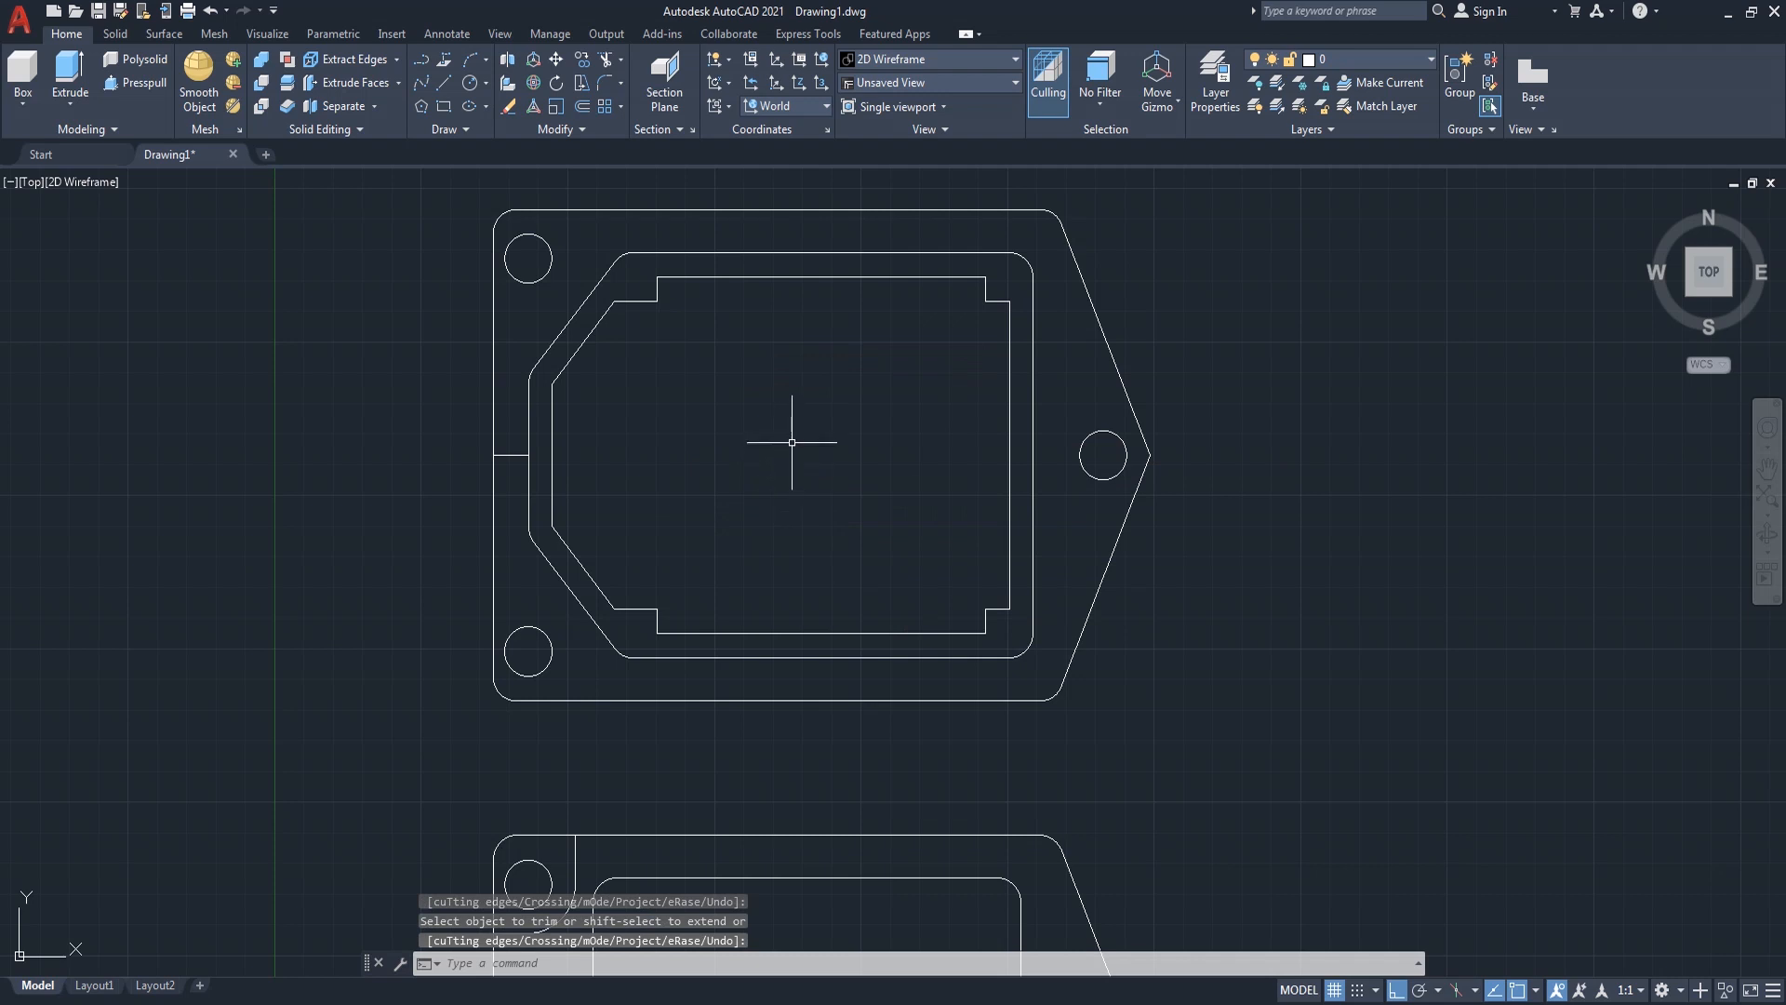
- Join all segments of the notched inner contour into a single polyline
key("Return")
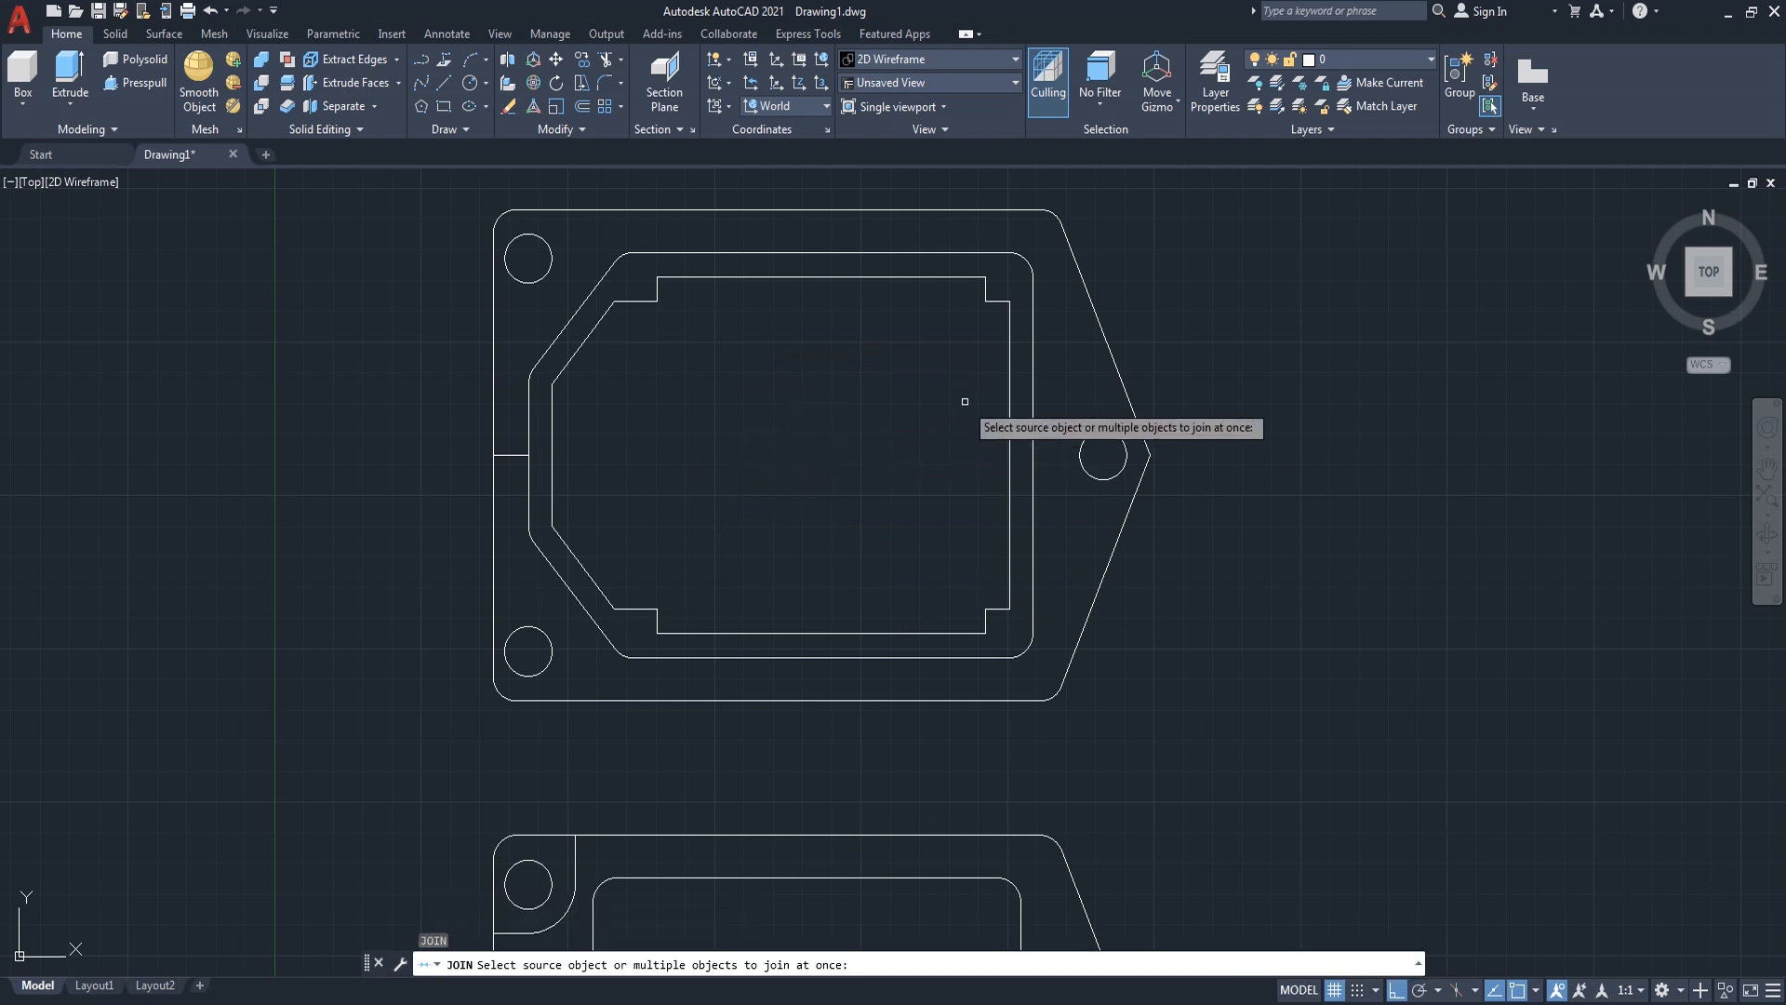
left_click(1010, 413)
left_click(997, 301)
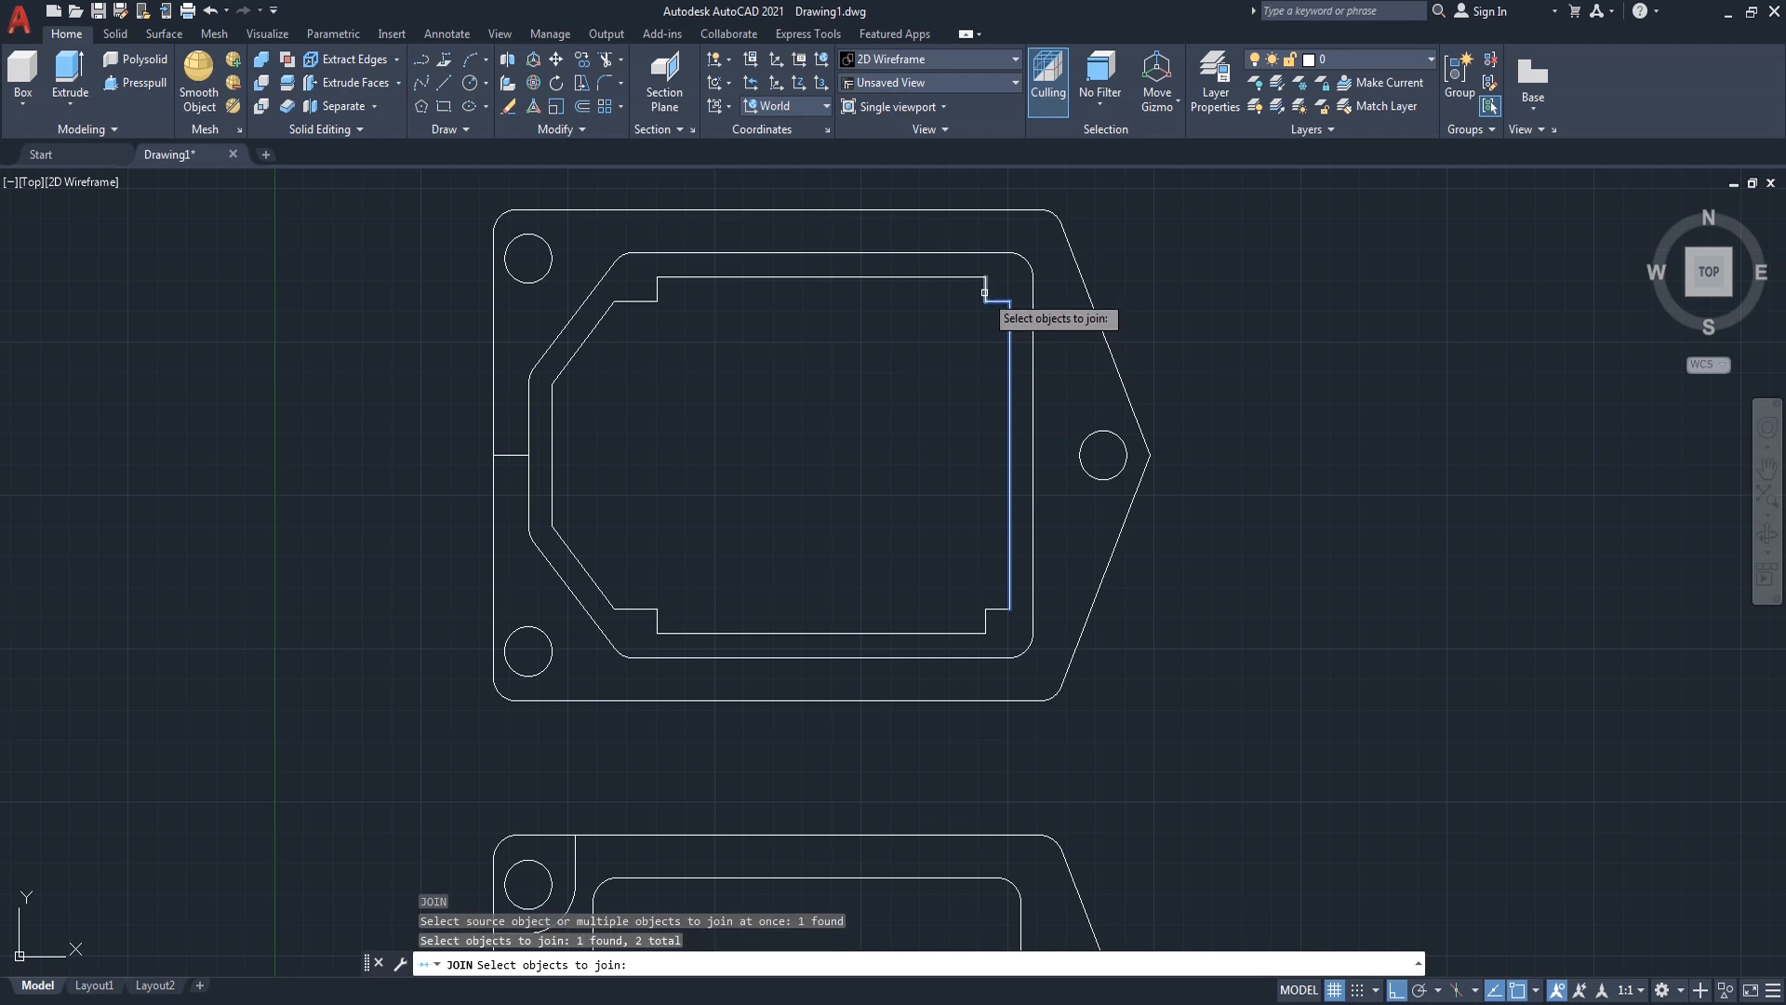
left_click(985, 289)
left_click(954, 278)
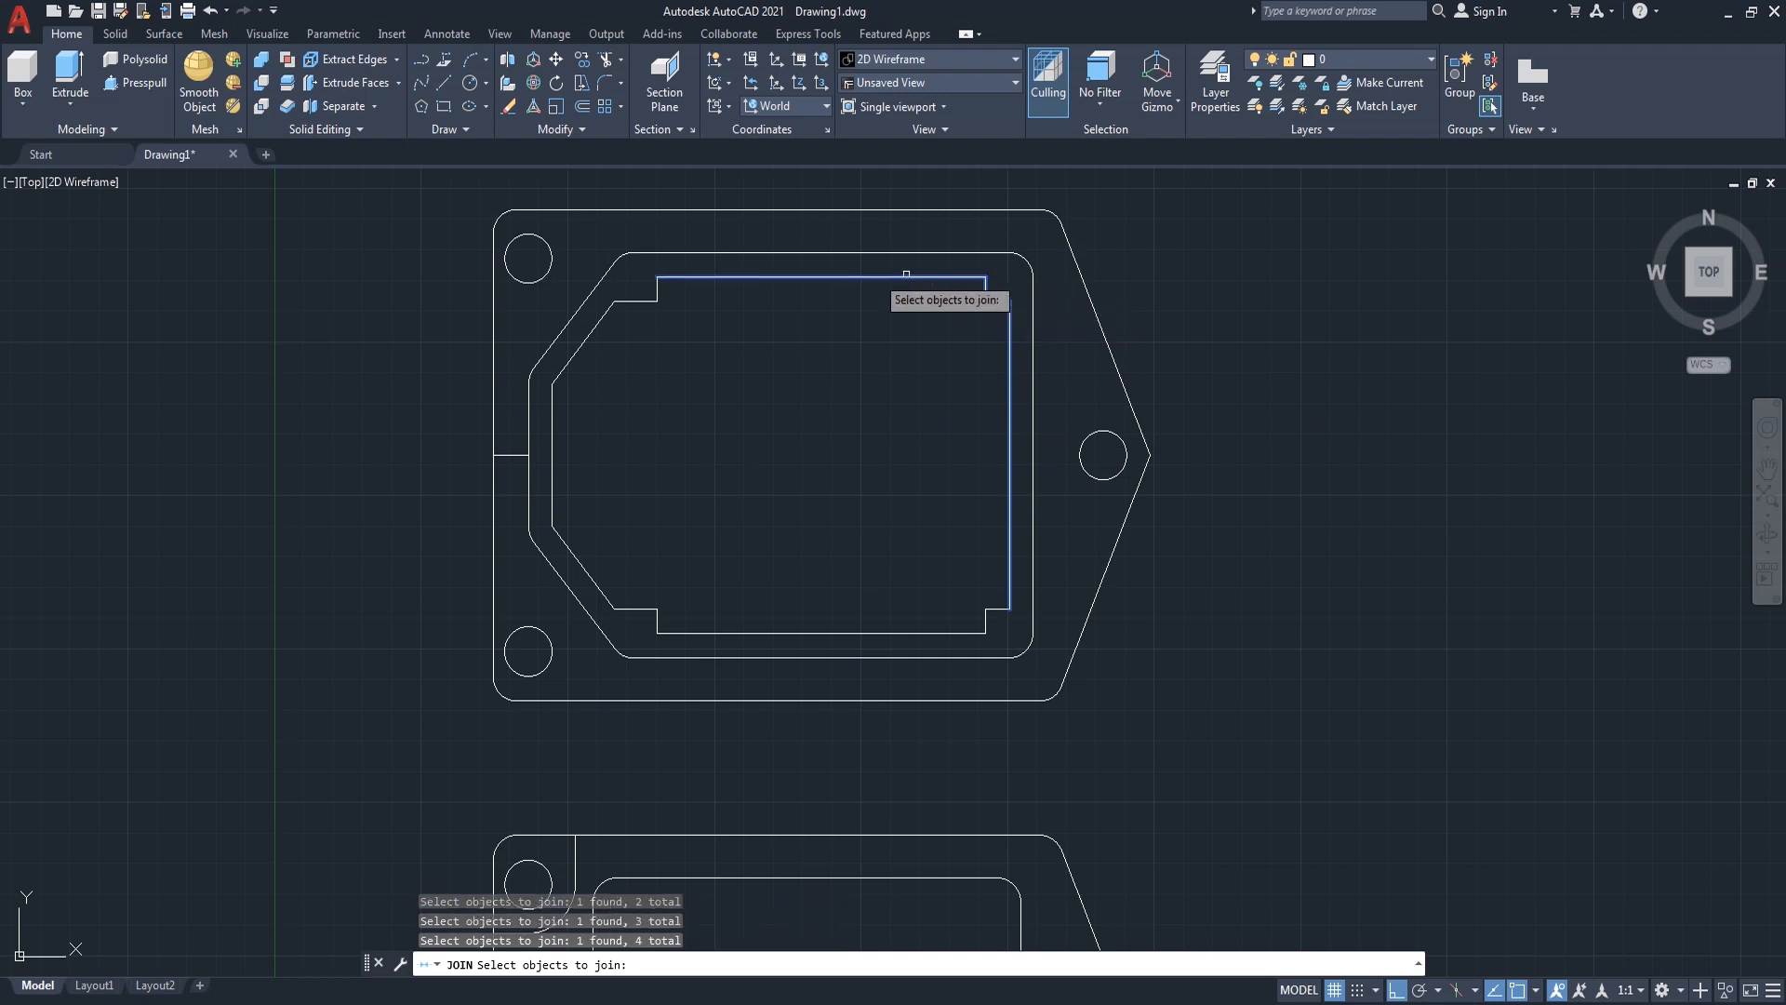
left_click(656, 294)
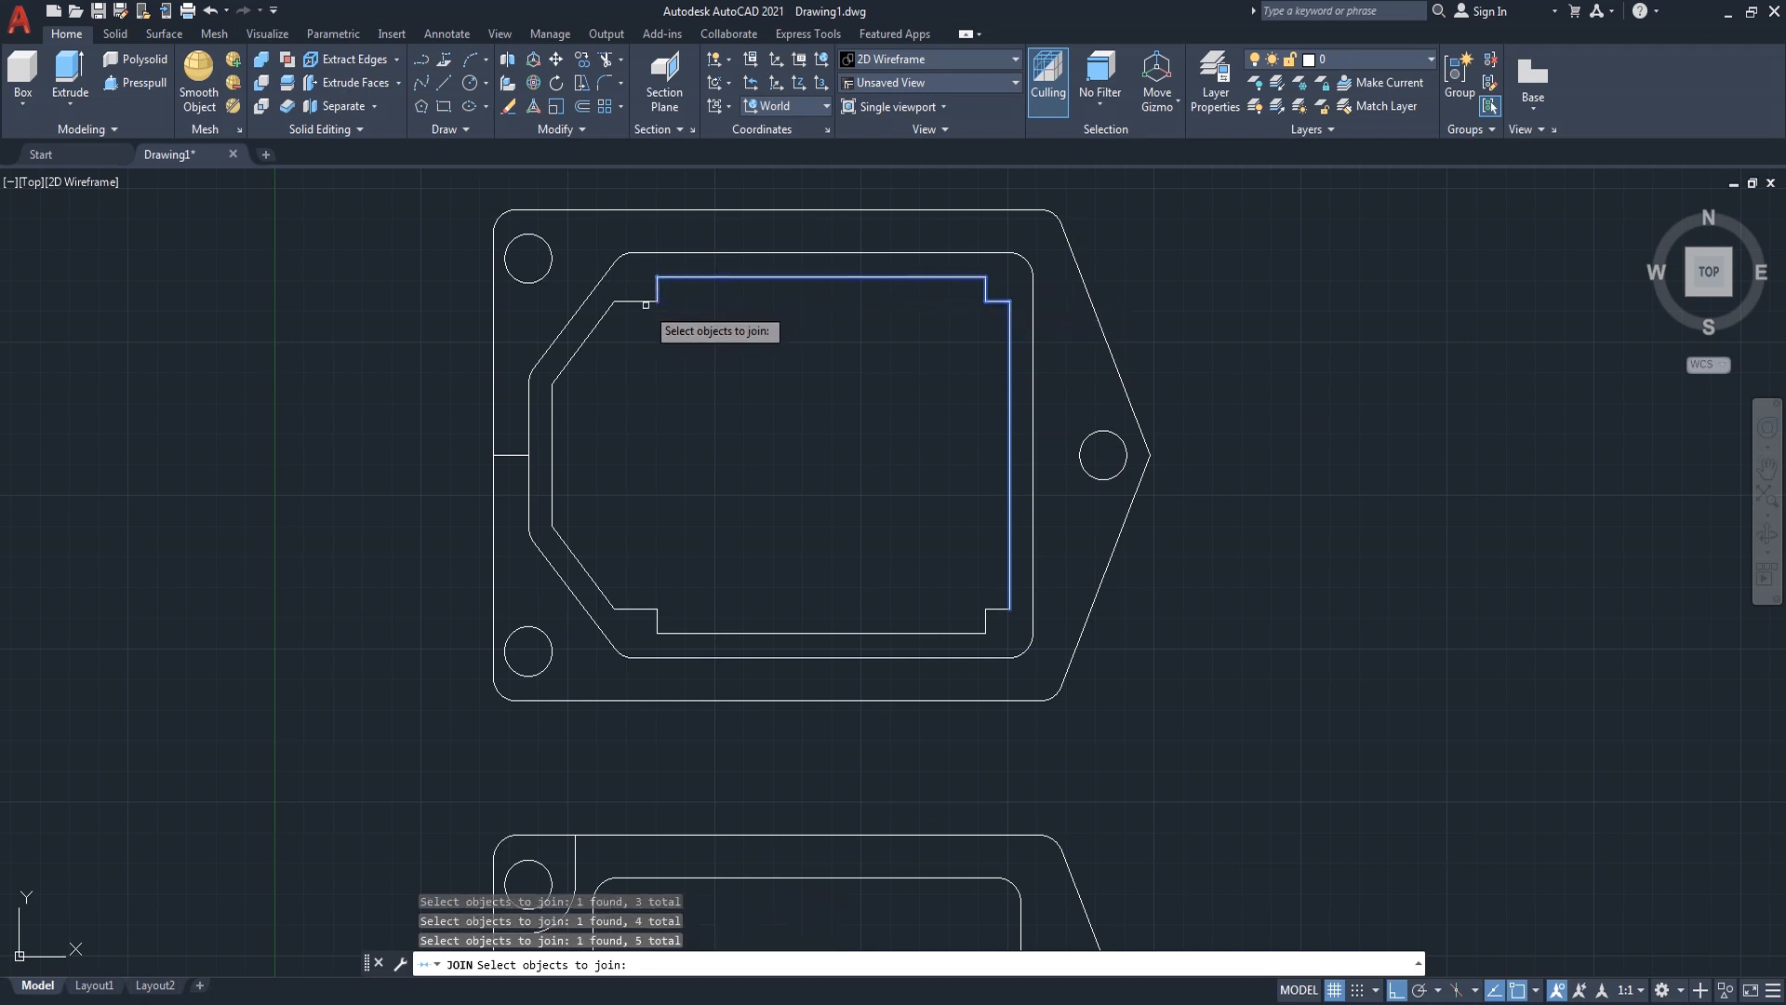
left_click(645, 302)
left_click(606, 310)
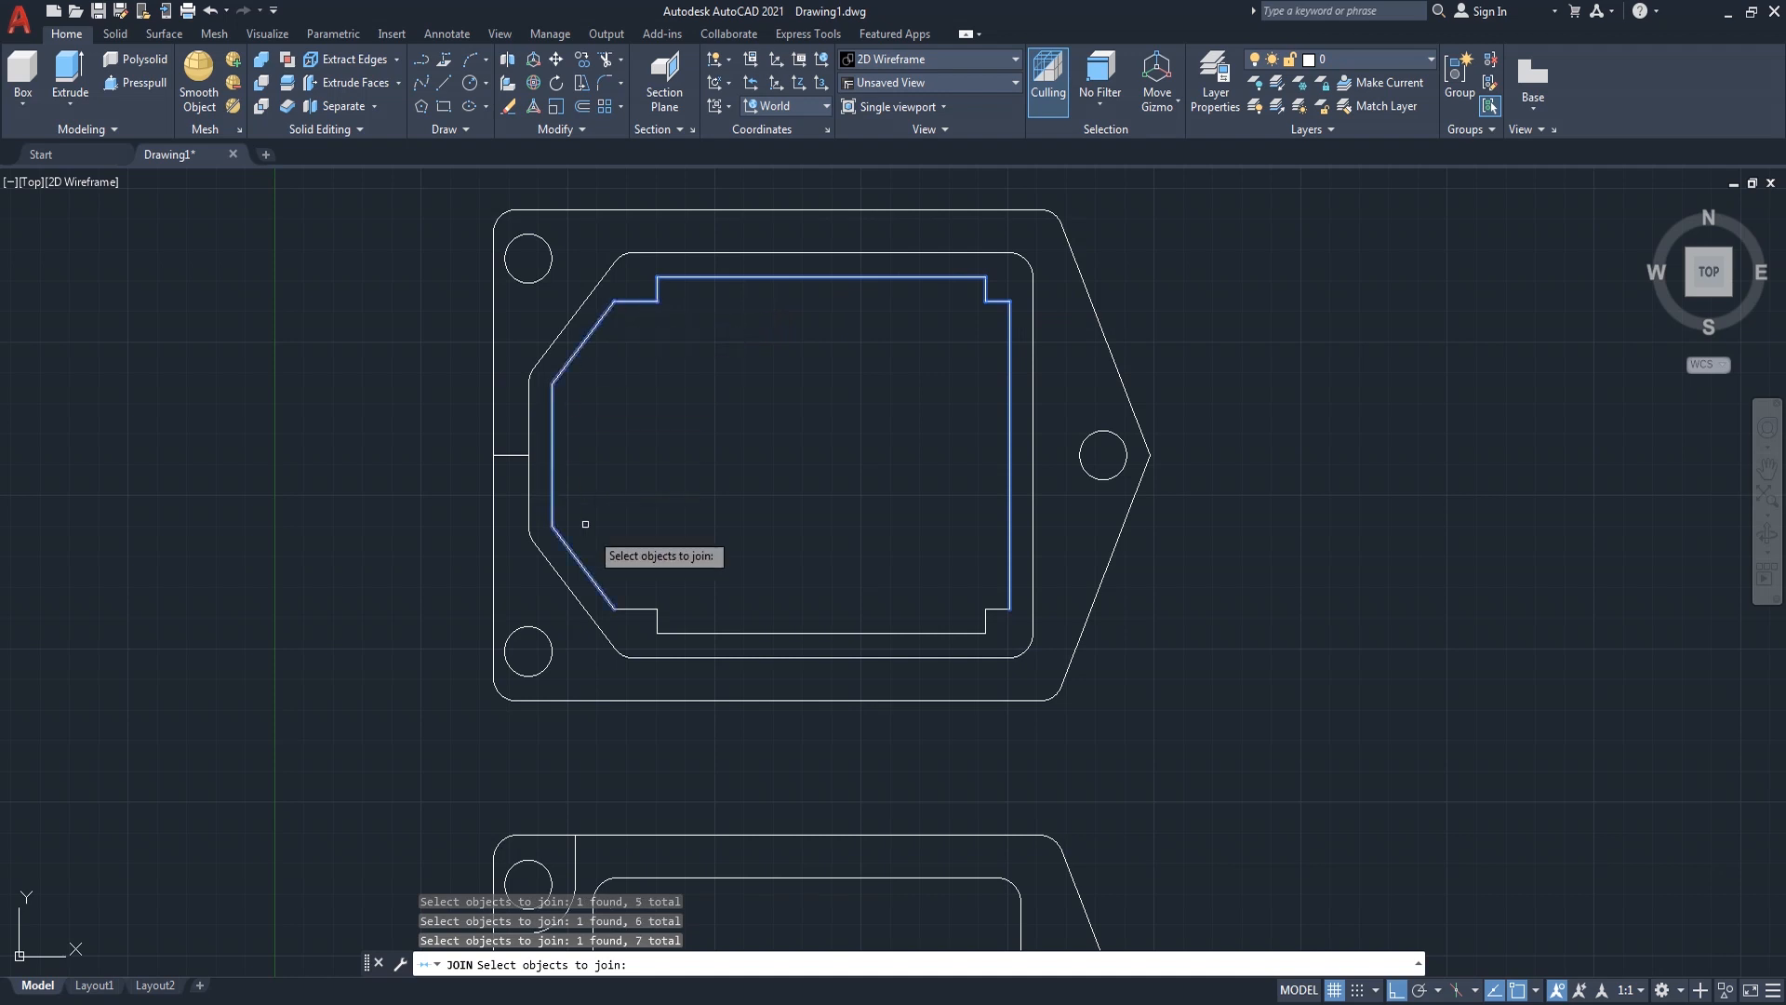
left_click(642, 609)
left_click(658, 621)
left_click(685, 633)
left_click(684, 632)
left_click(984, 623)
left_click(998, 610)
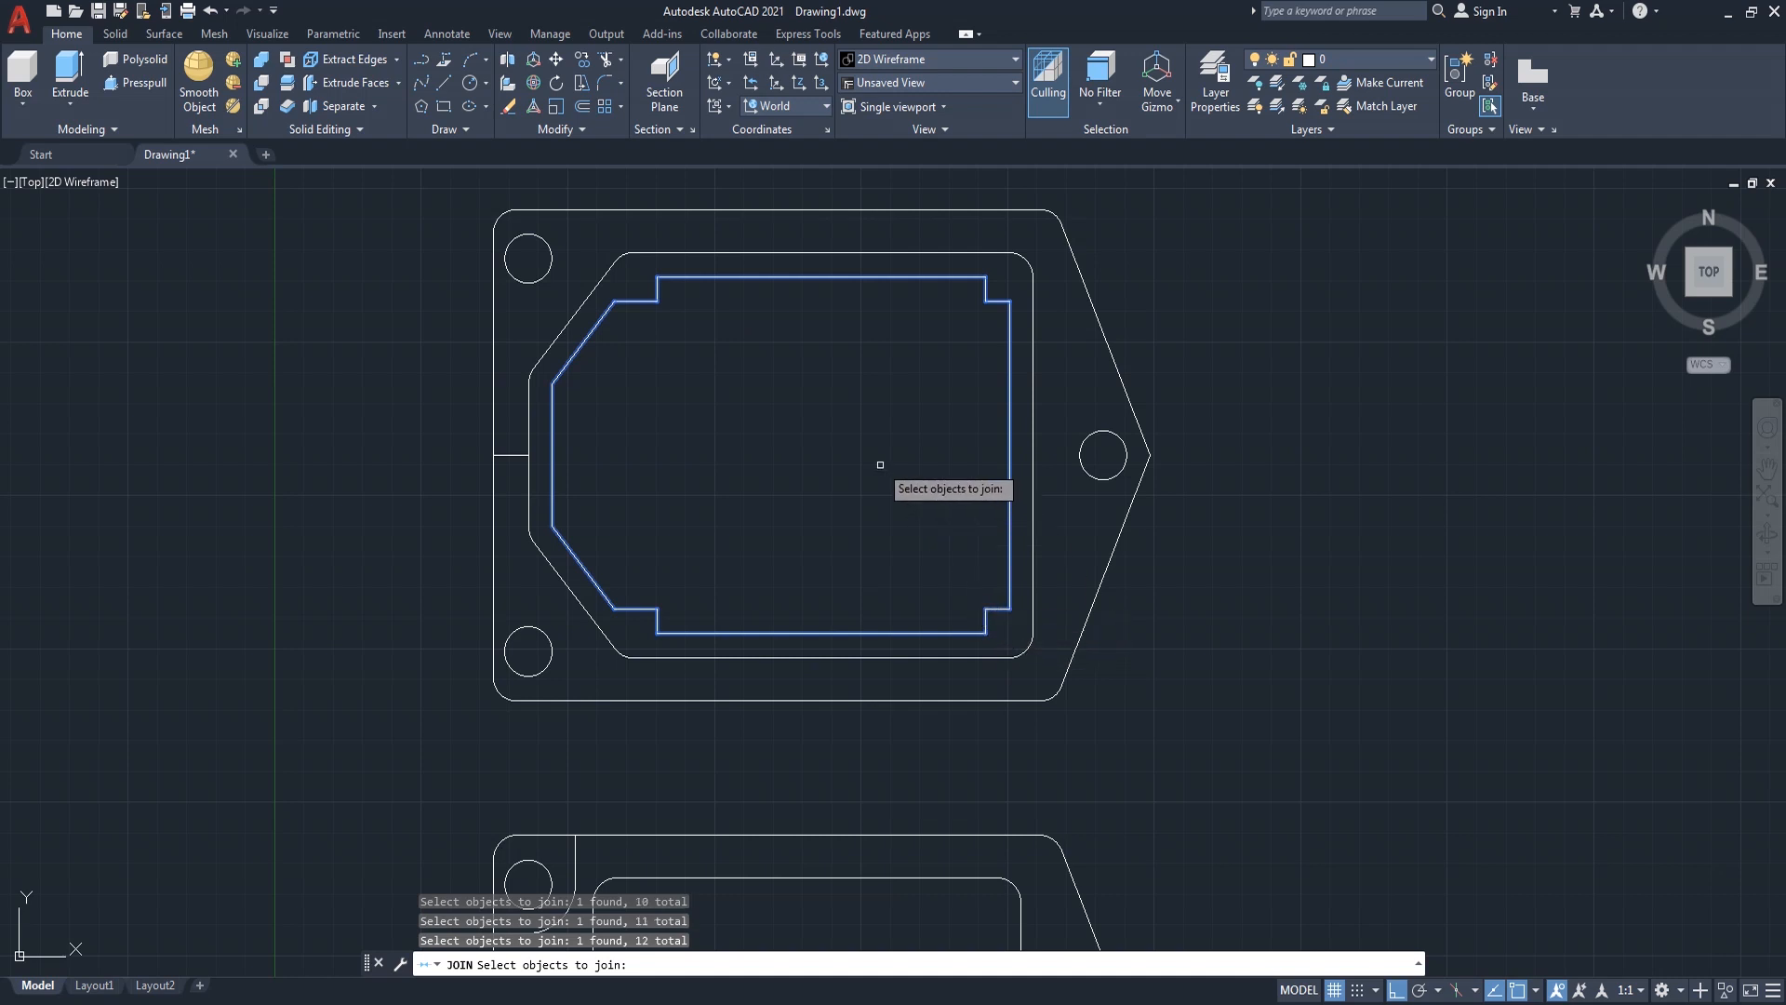
key("Return")
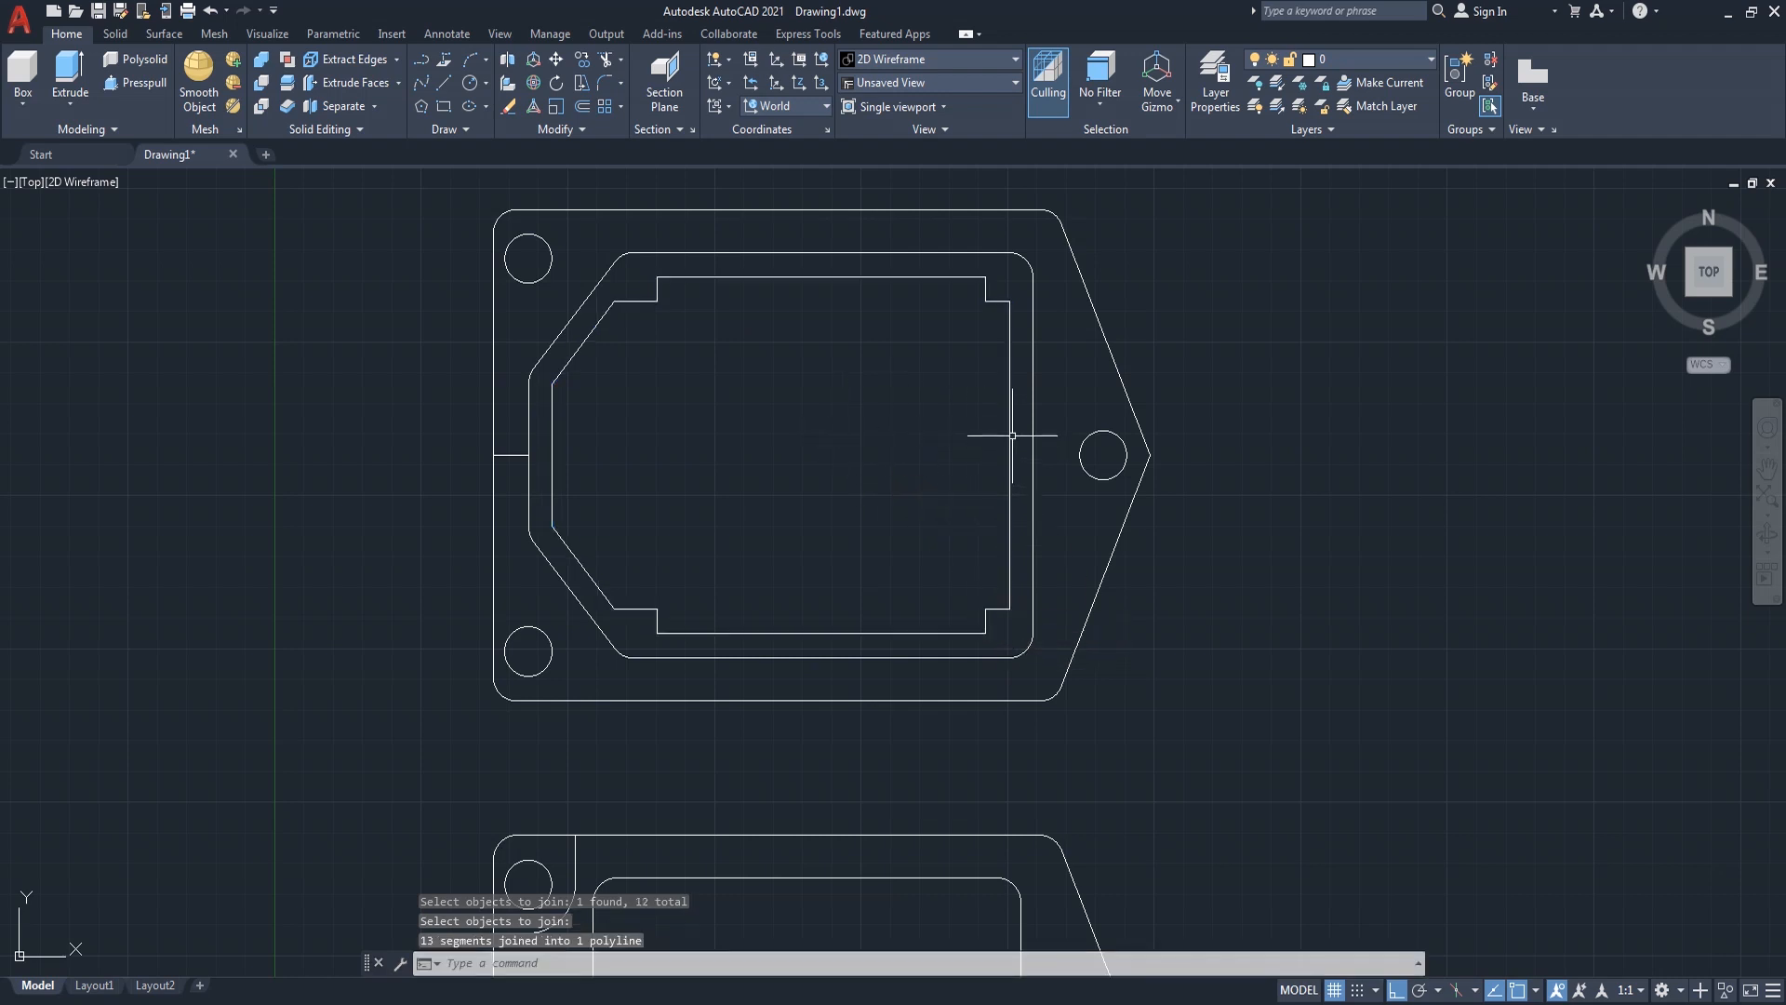
- Fillet the inner corners of the notched contour's upper-left and lower-left notches with radius 1
type("f")
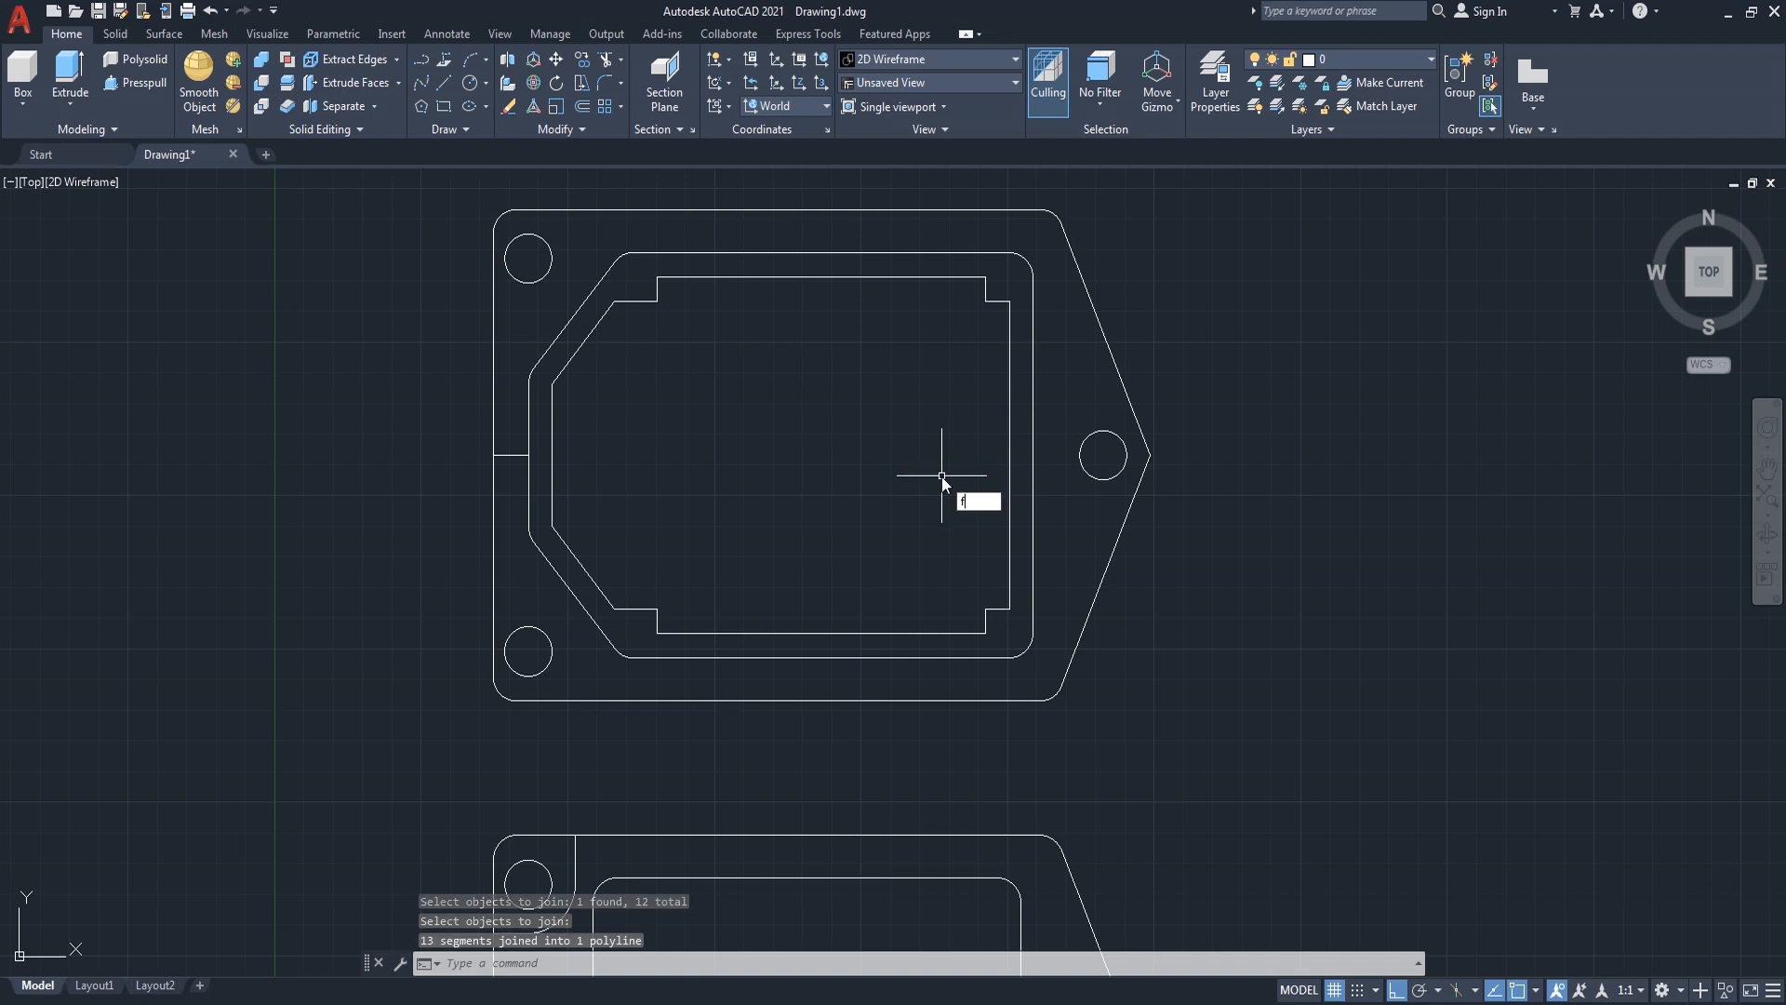
key("Return")
type("r")
key("Return")
key("Return")
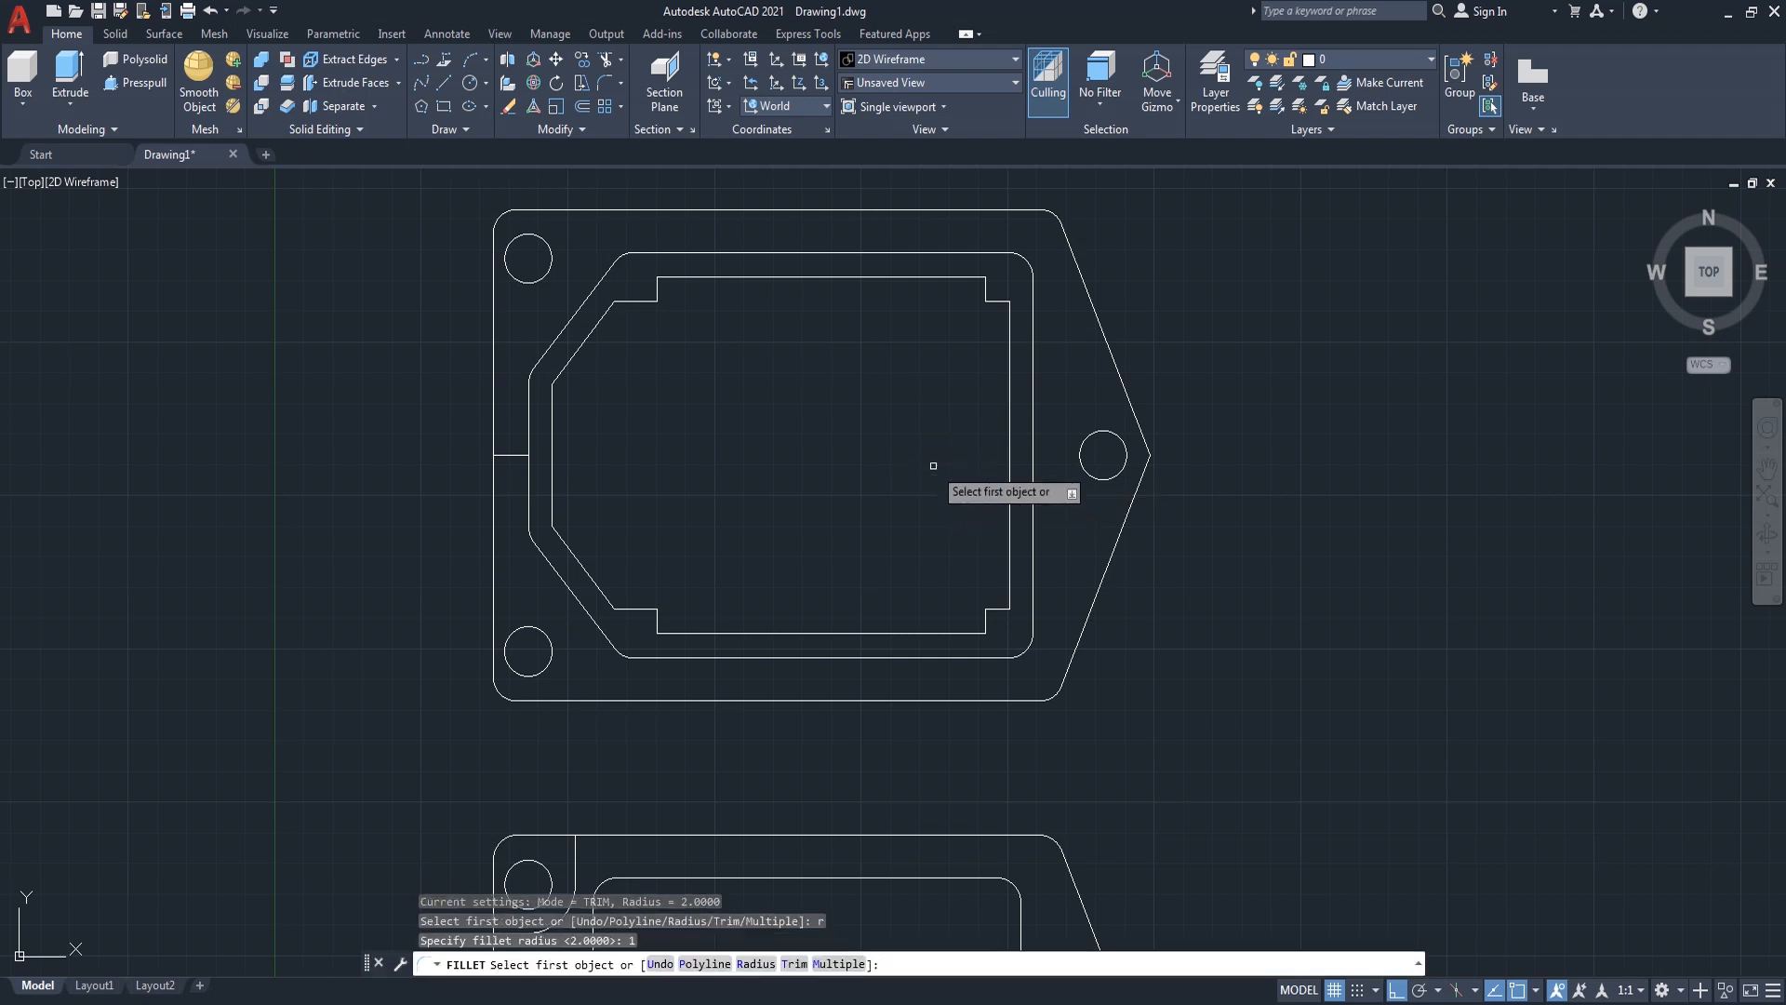
left_click(645, 300)
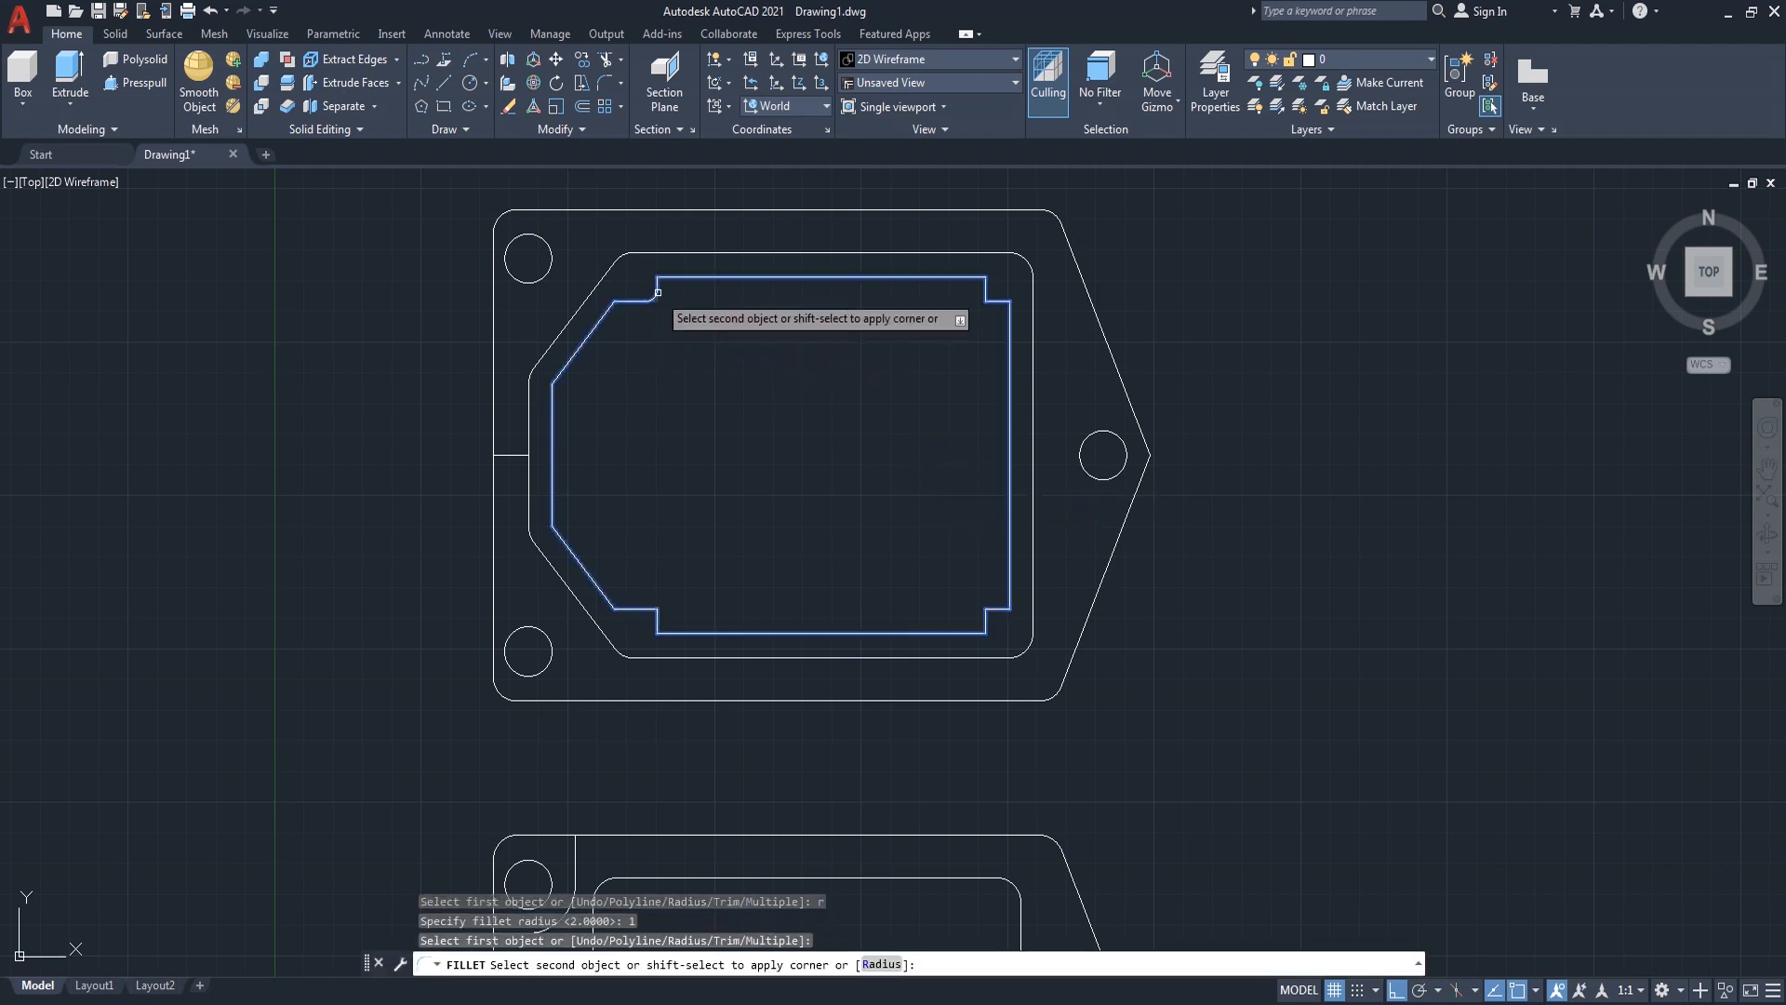
left_click(657, 290)
key("Return")
left_click(643, 609)
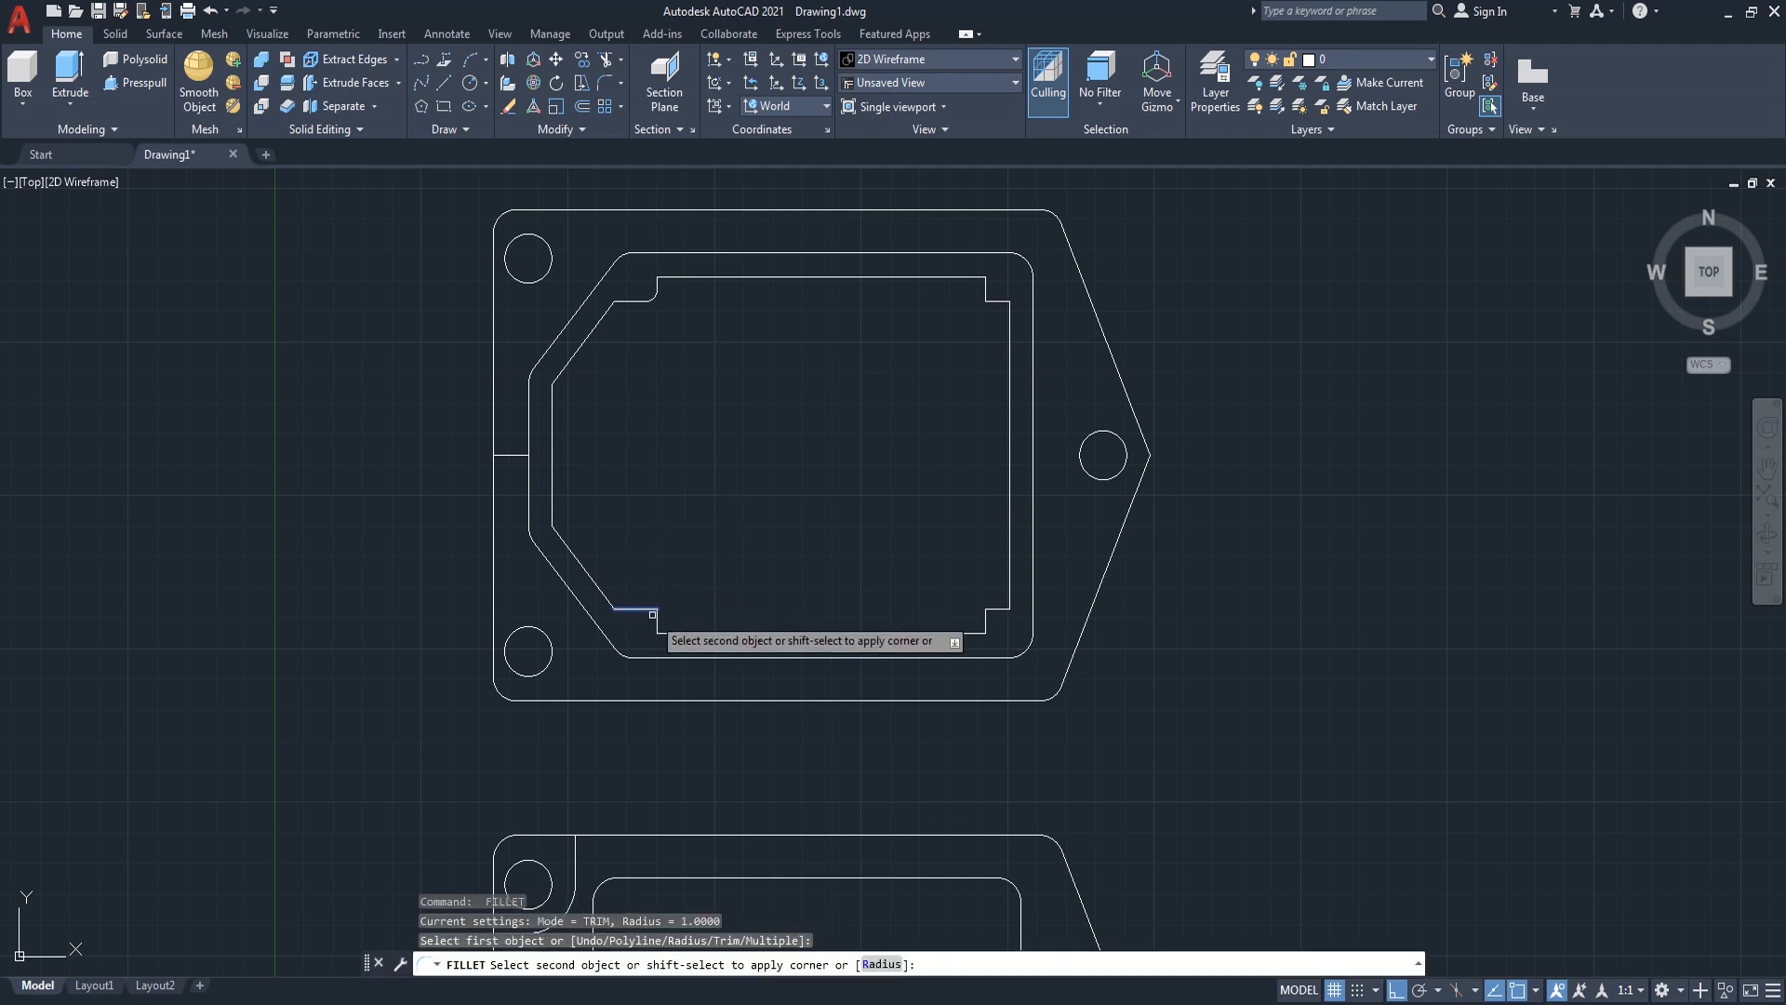
left_click(657, 621)
- Fillet the inner corners of the notched contour's lower-right and upper-right notches with the same radius
key("Return")
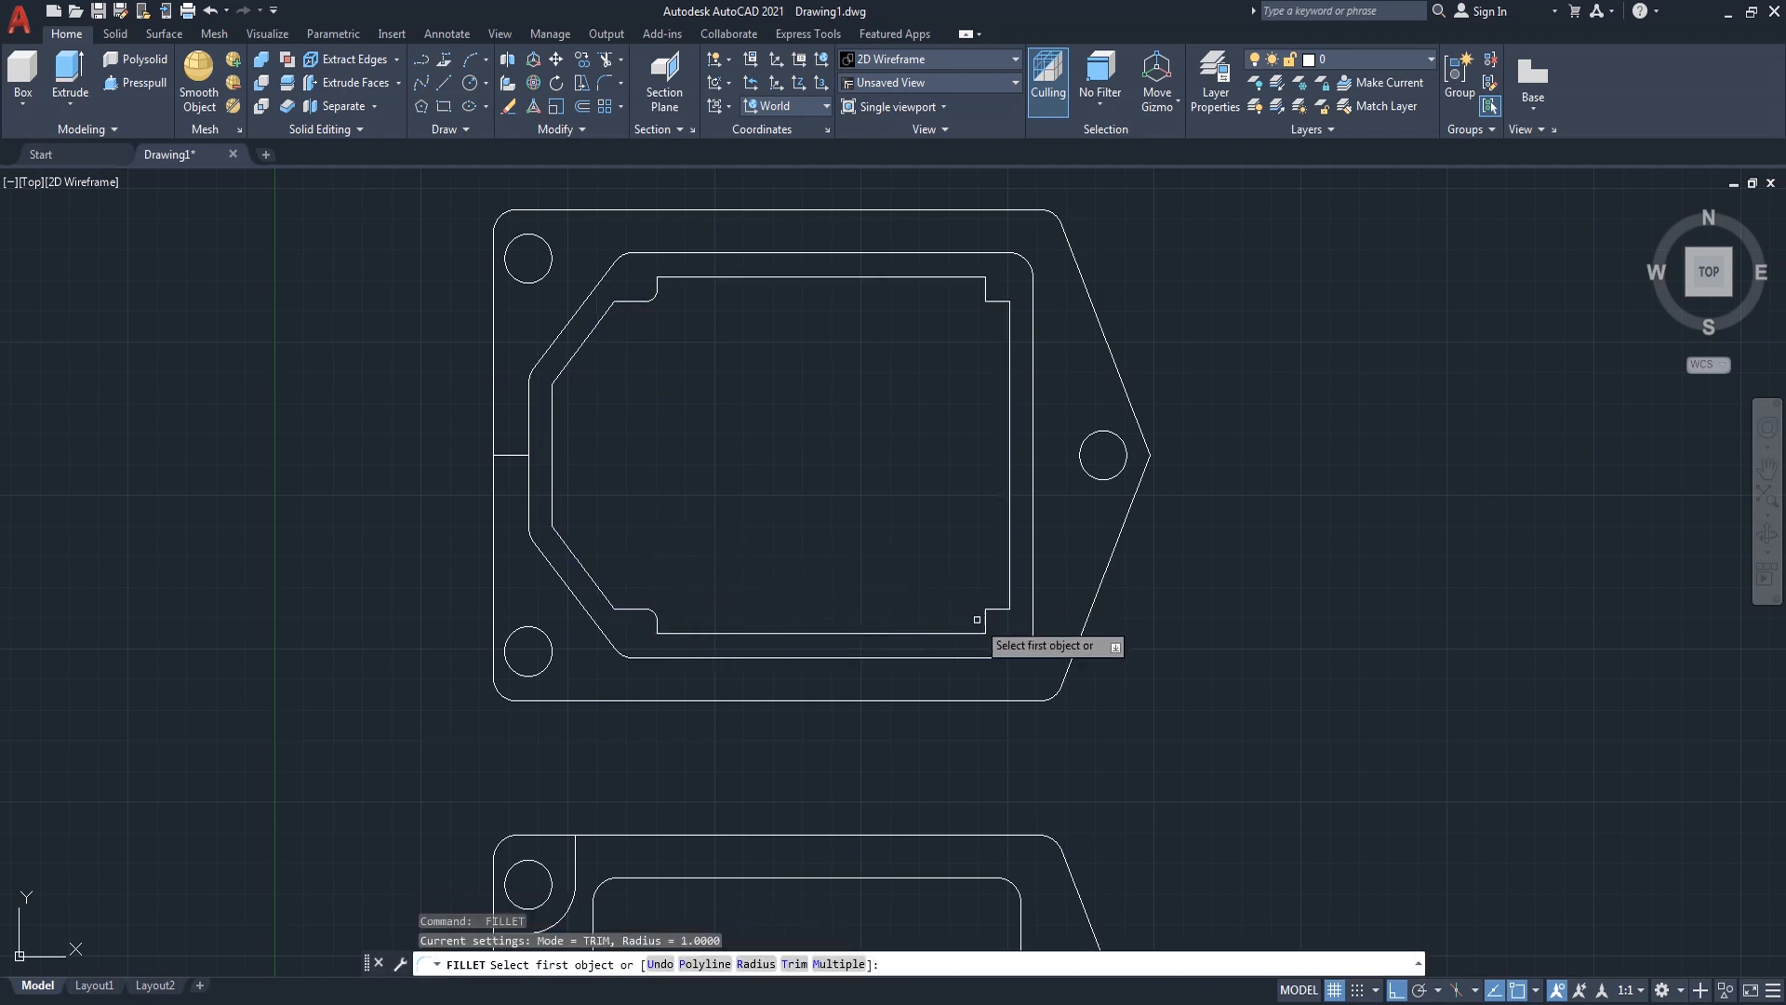
left_click(983, 619)
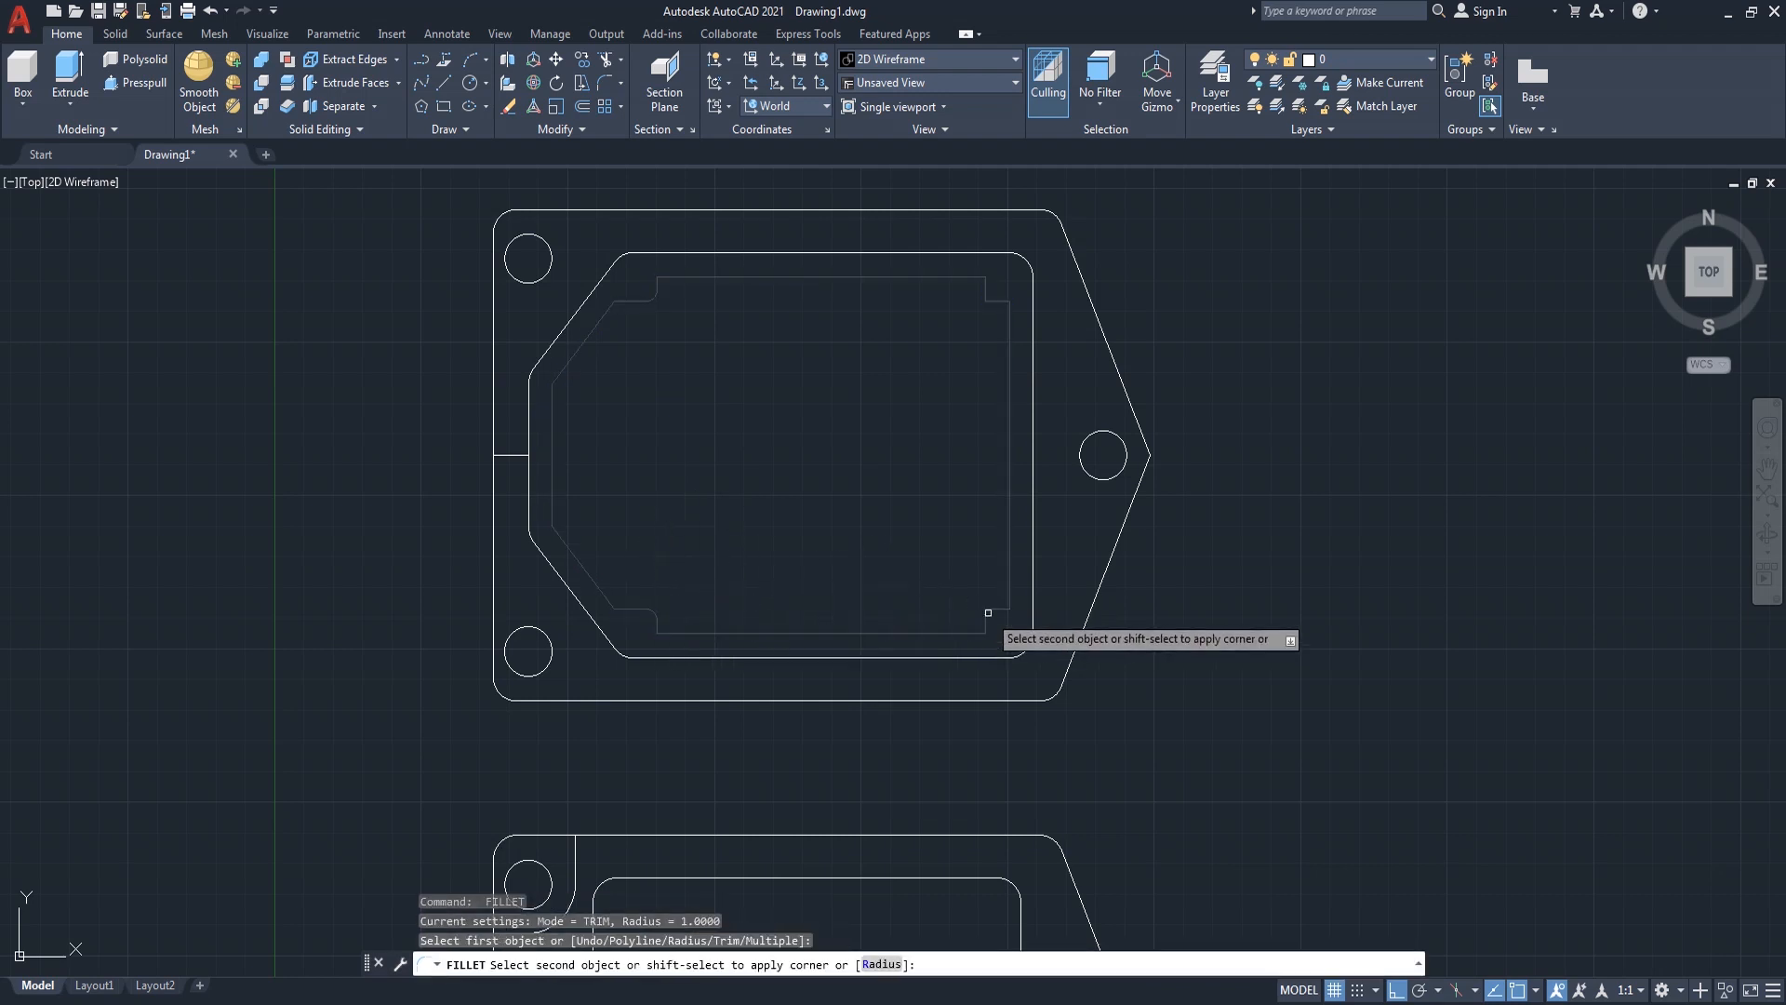
left_click(992, 609)
key("Return")
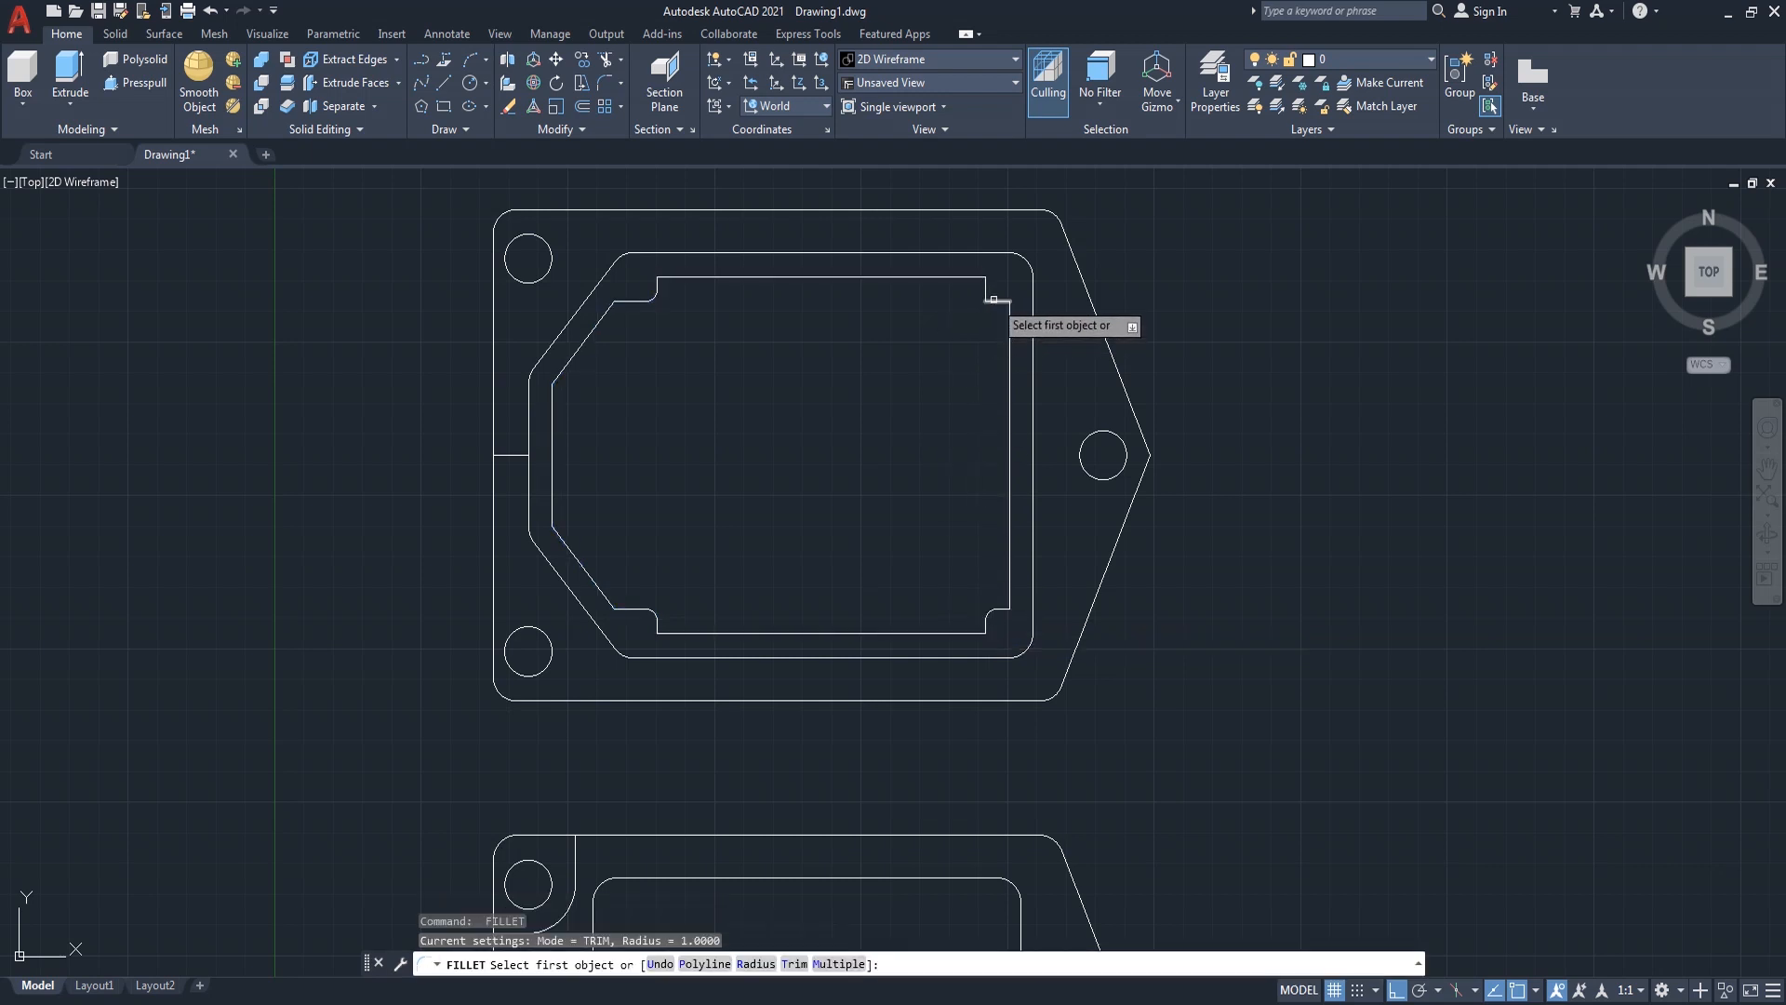
left_click(994, 301)
left_click(984, 292)
- Erase the short horizontal helper line between the upper part's left edge and its inner contour
scroll(819, 393, "down", 2)
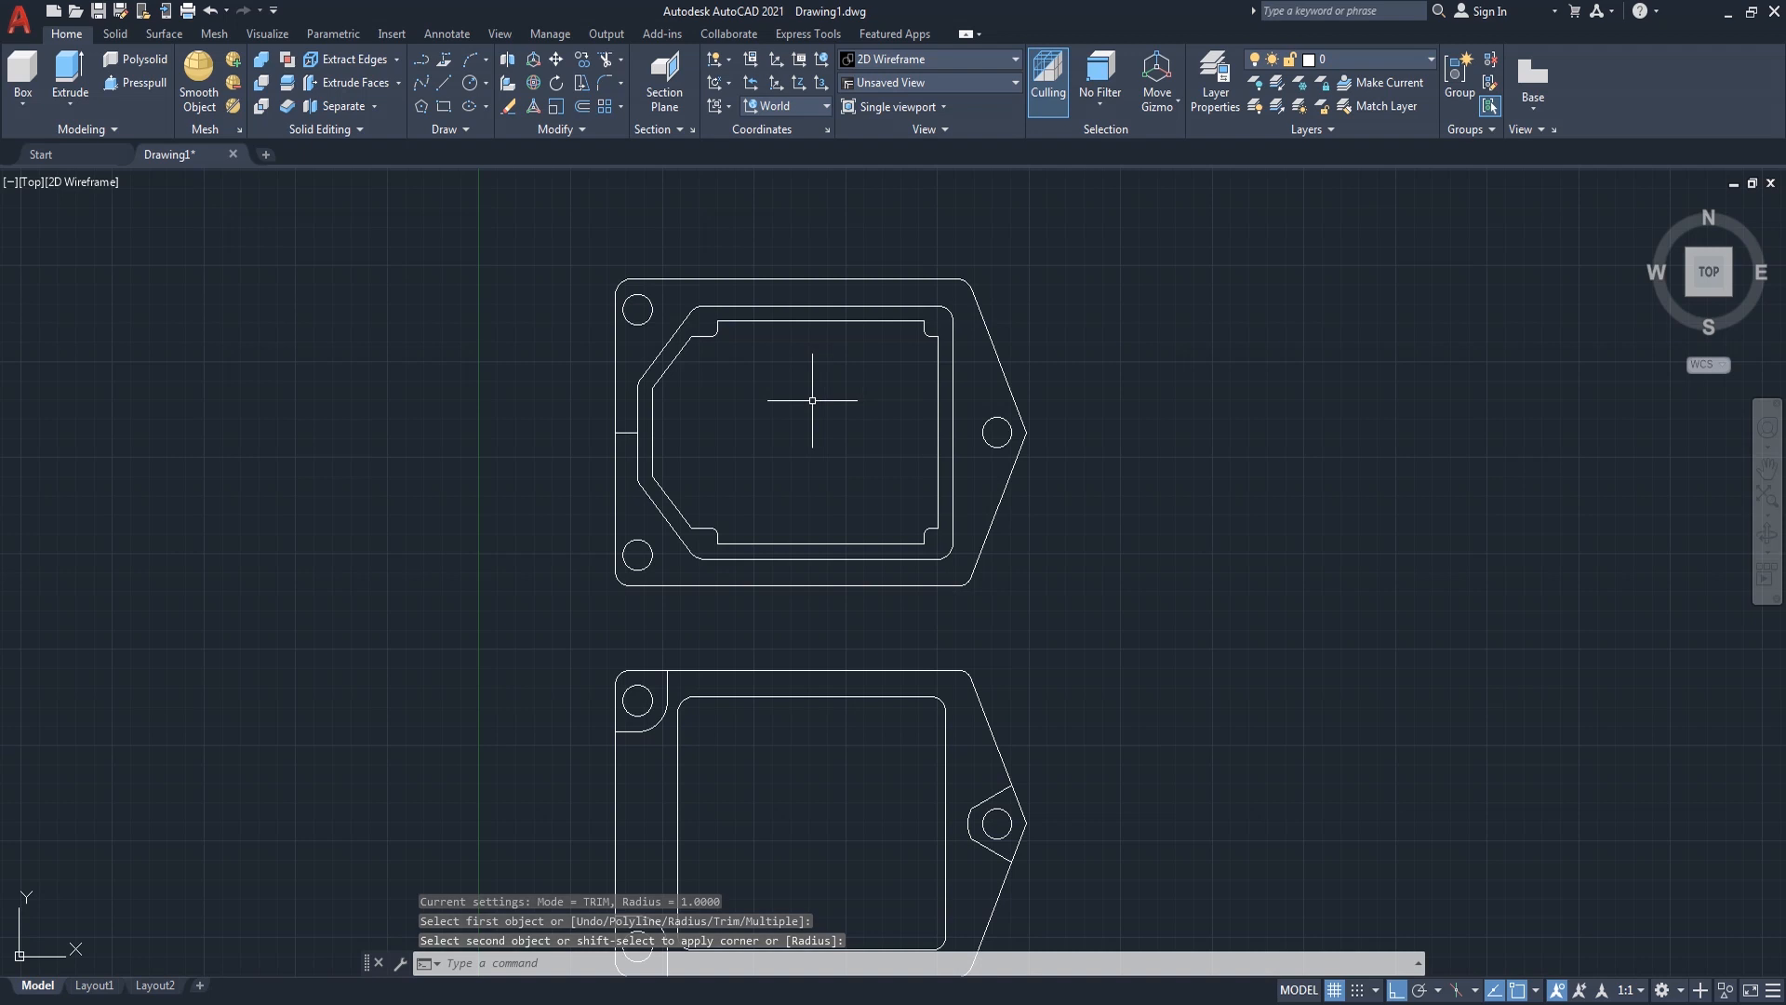
scroll(812, 400, "down", 2)
scroll(1116, 522, "down", 1)
scroll(762, 335, "up", 4)
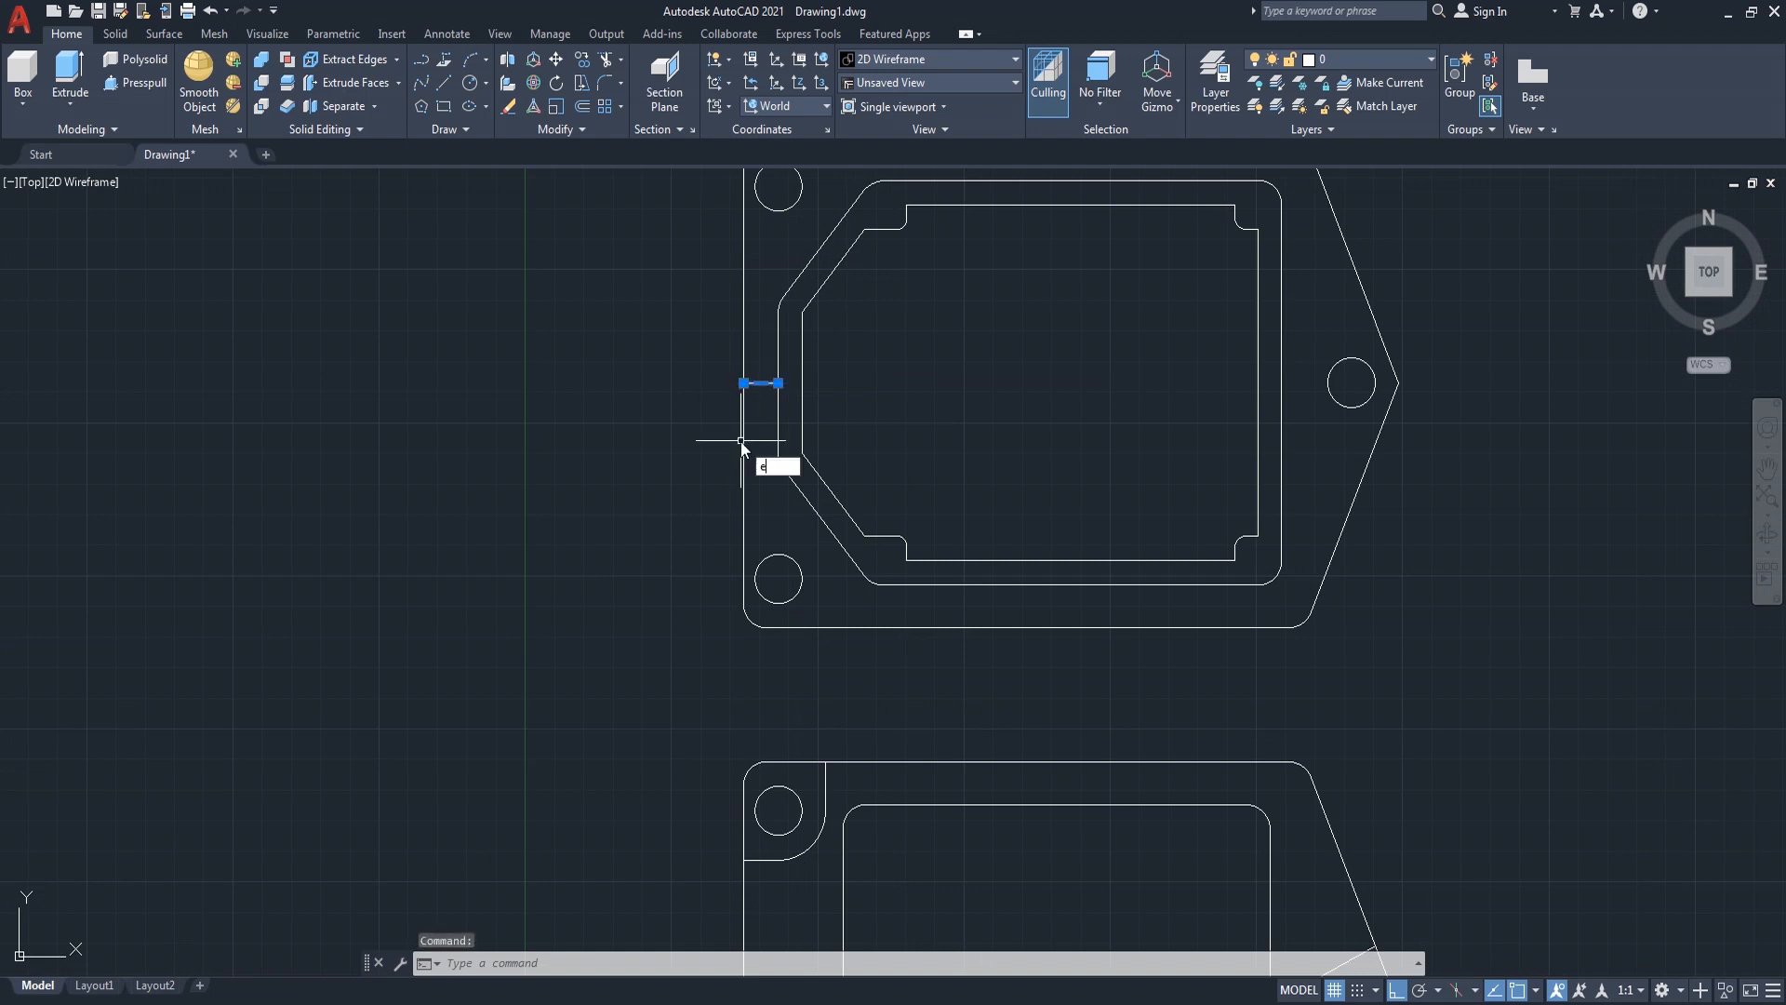
type("e")
key("Return")
- In the SW Isometric view, extrude the outer outline of the part with the boss contours to a height of 4
scroll(758, 409, "down", 2)
middle_click_drag(1280, 566, 1274, 526)
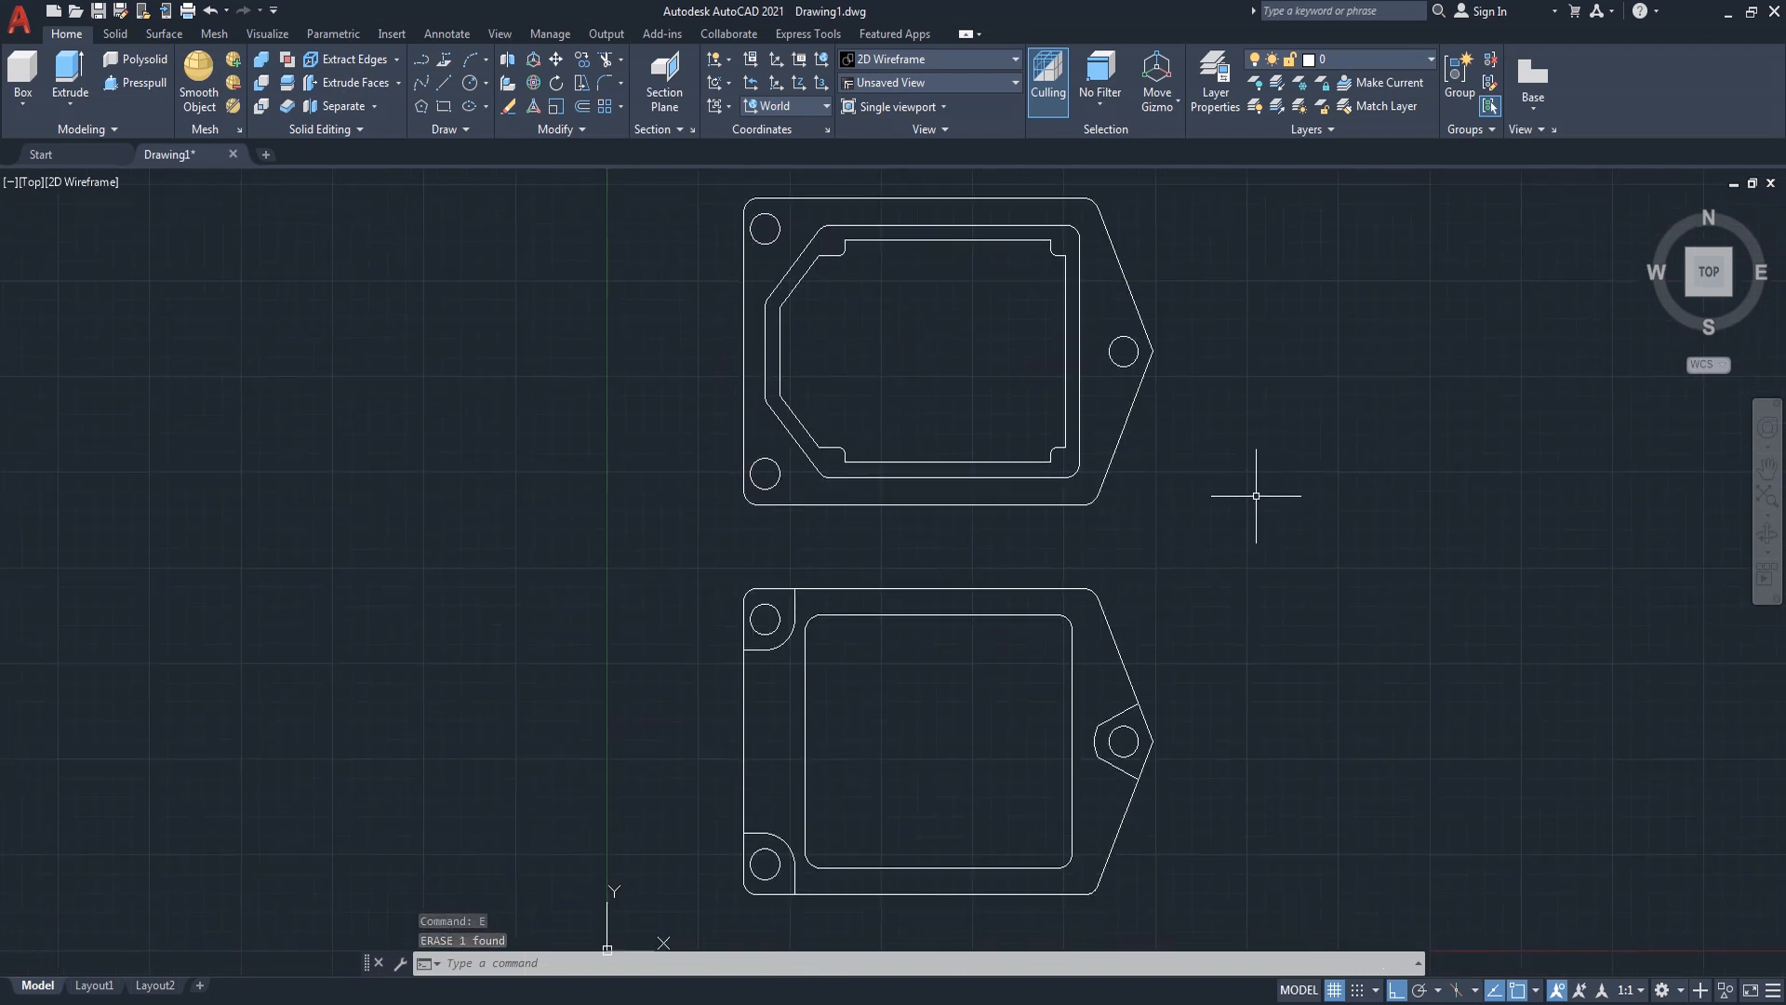
scroll(1256, 496, "down", 2)
scroll(1256, 496, "up", 2)
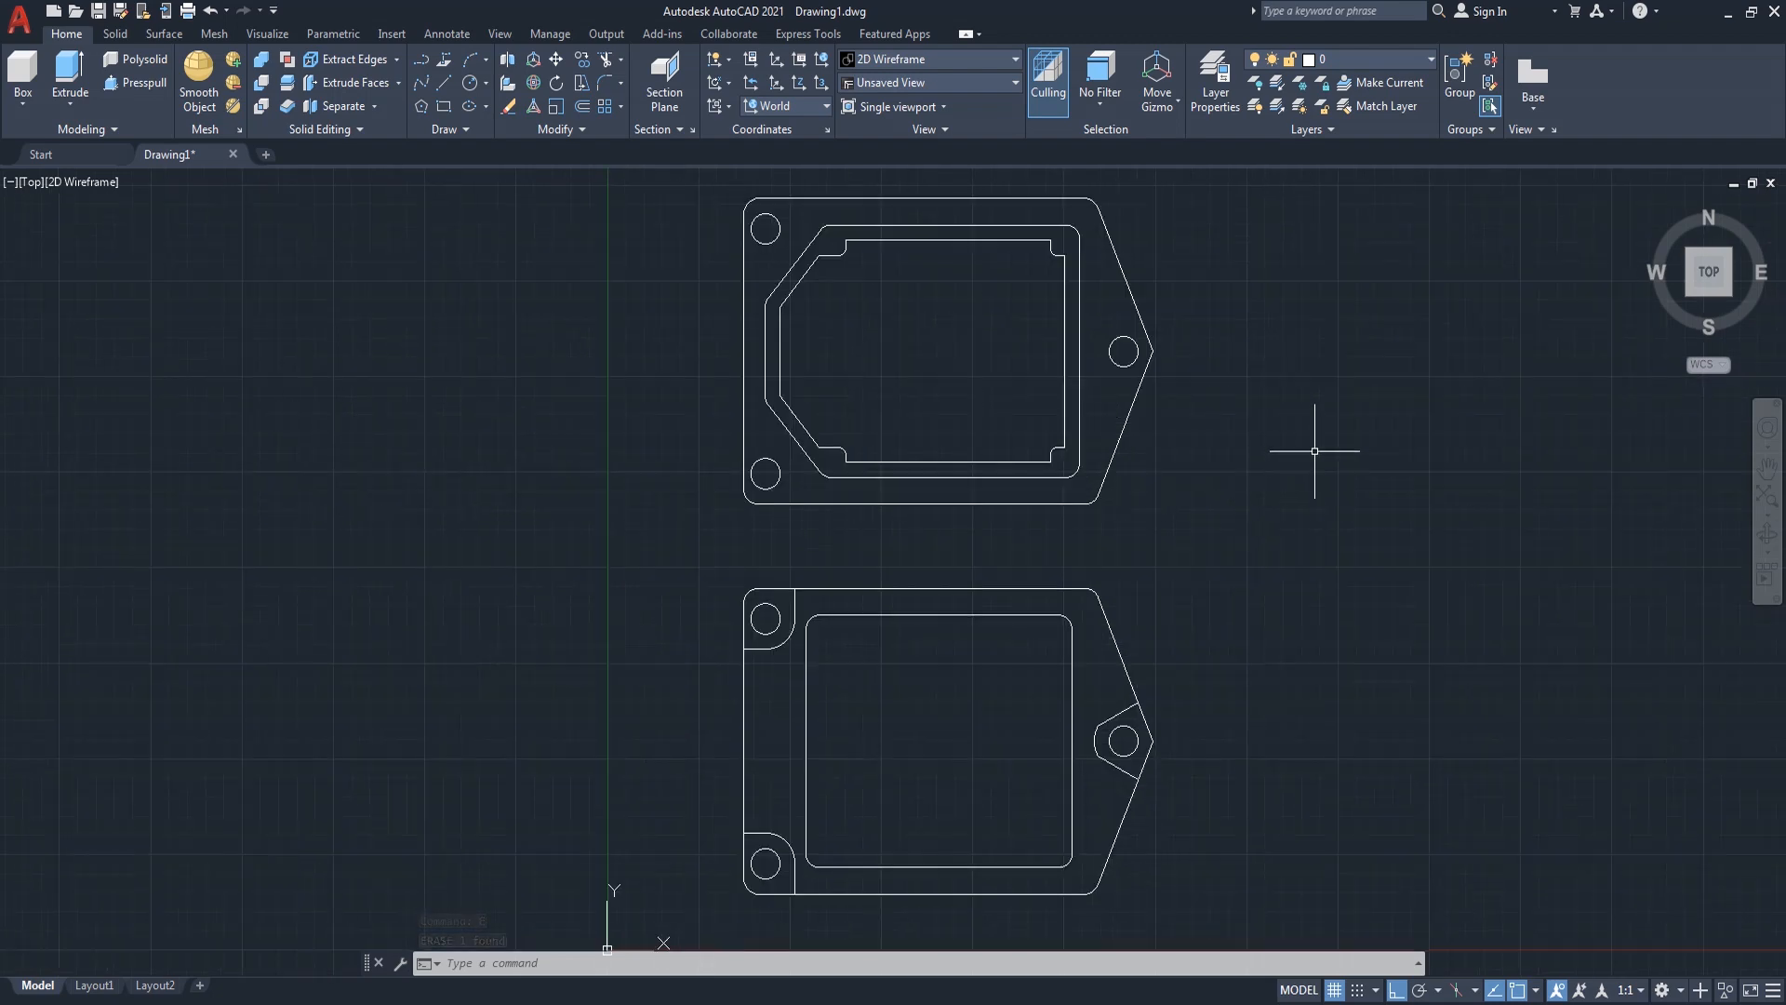
left_click(1689, 295)
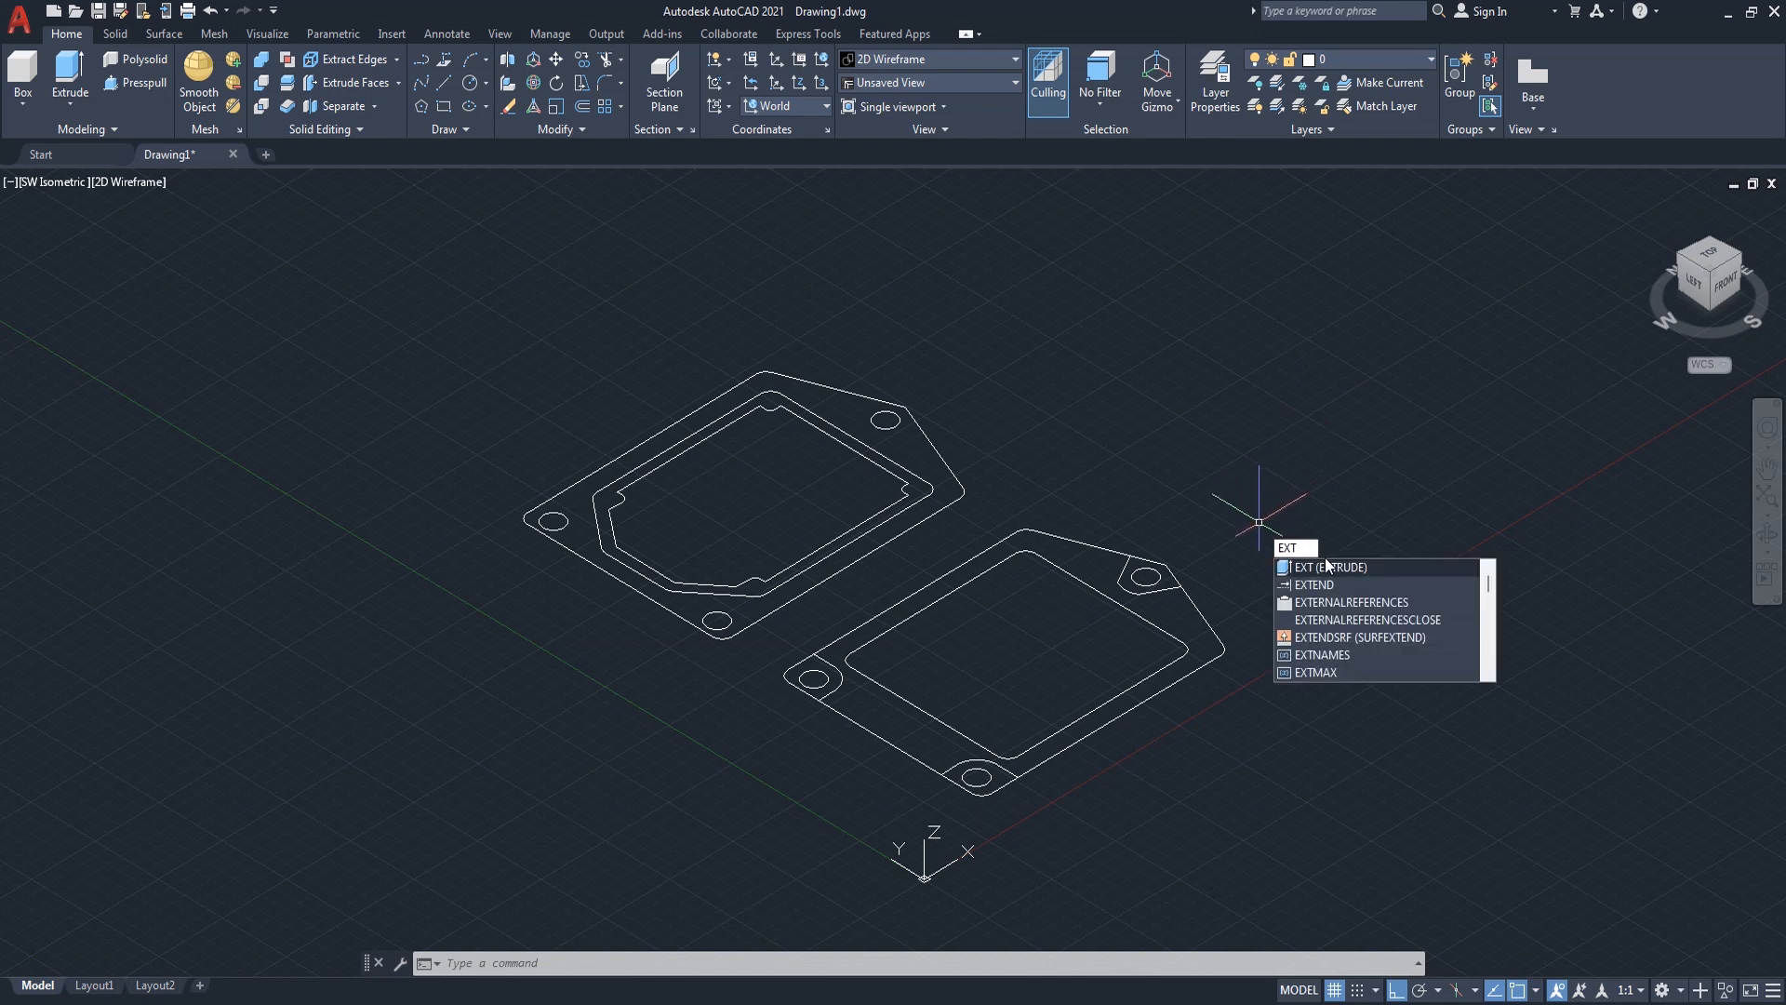
left_click(1326, 562)
left_click(1211, 618)
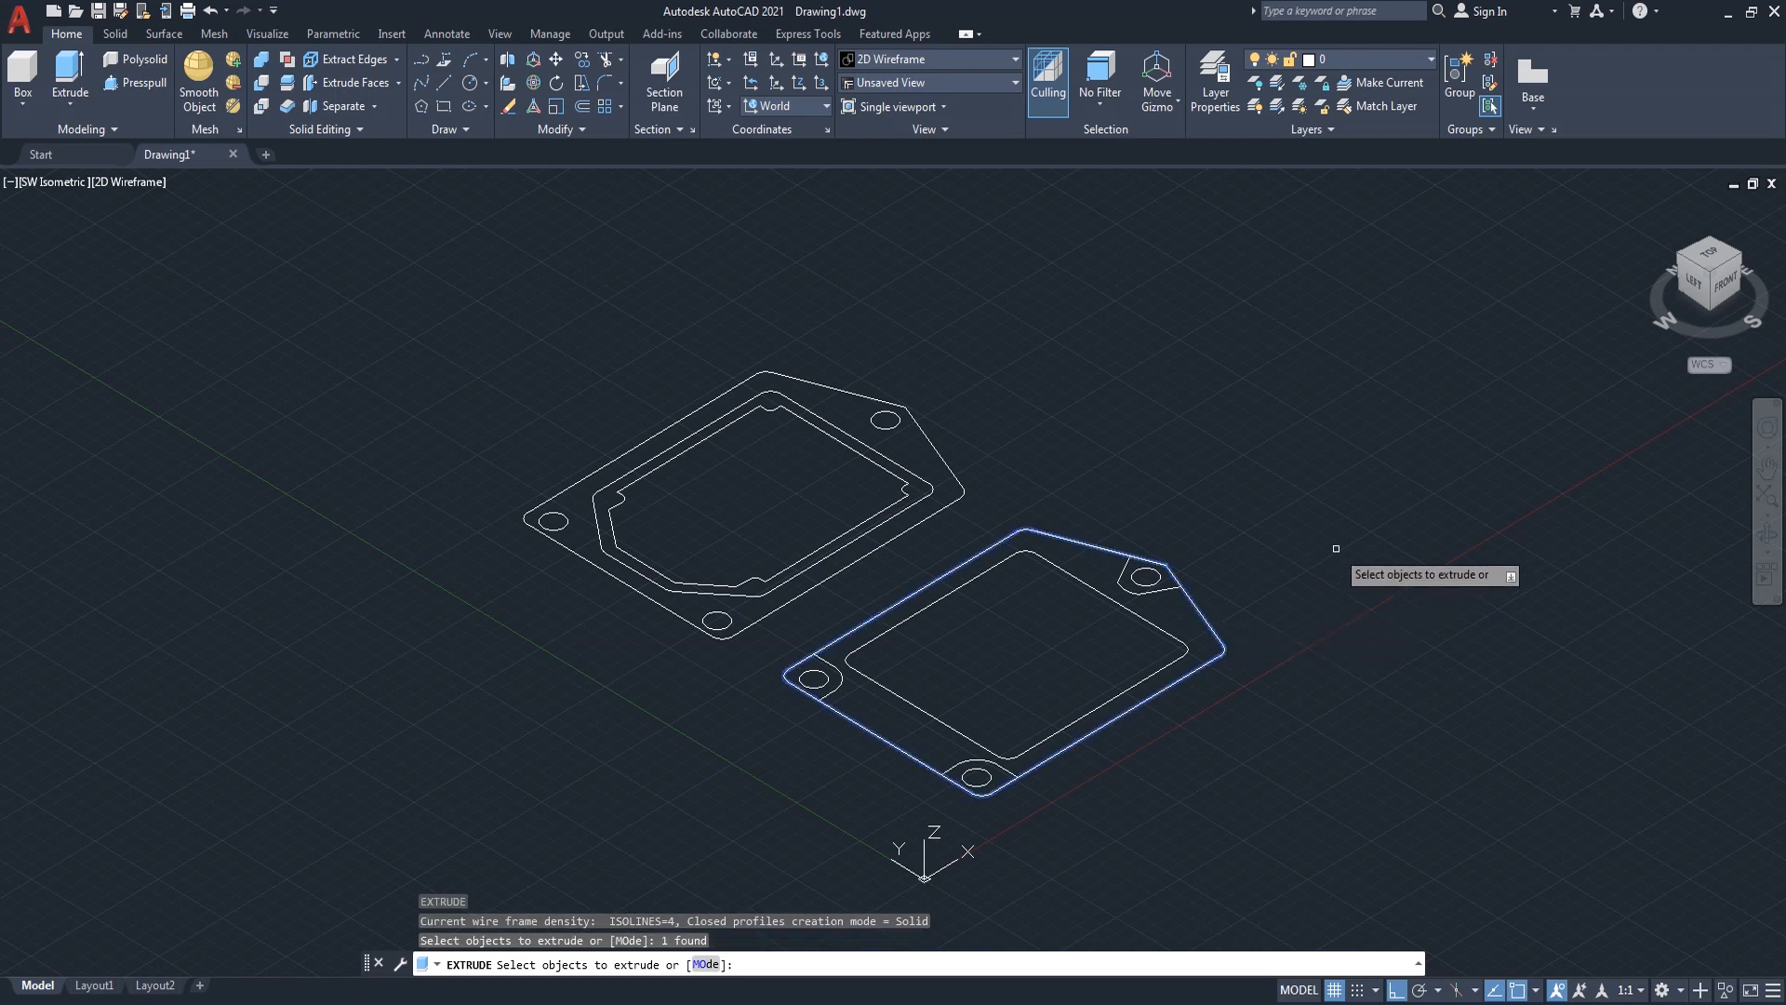
key("Return")
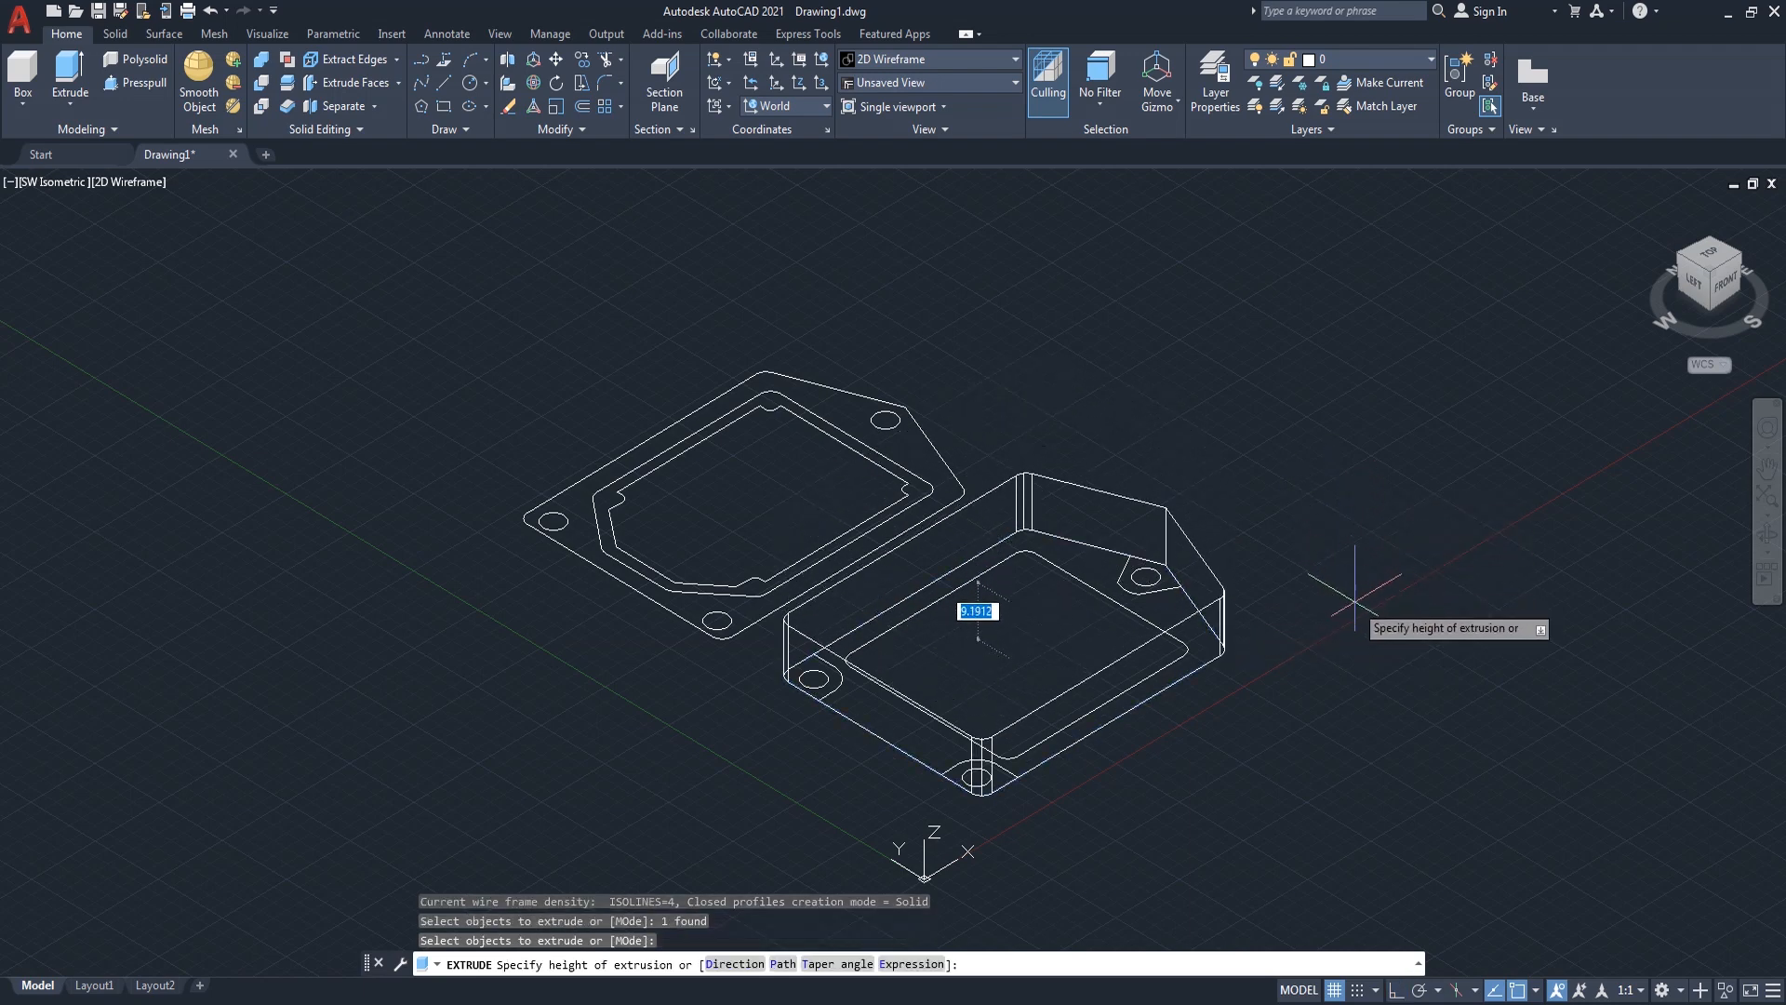
key("Return")
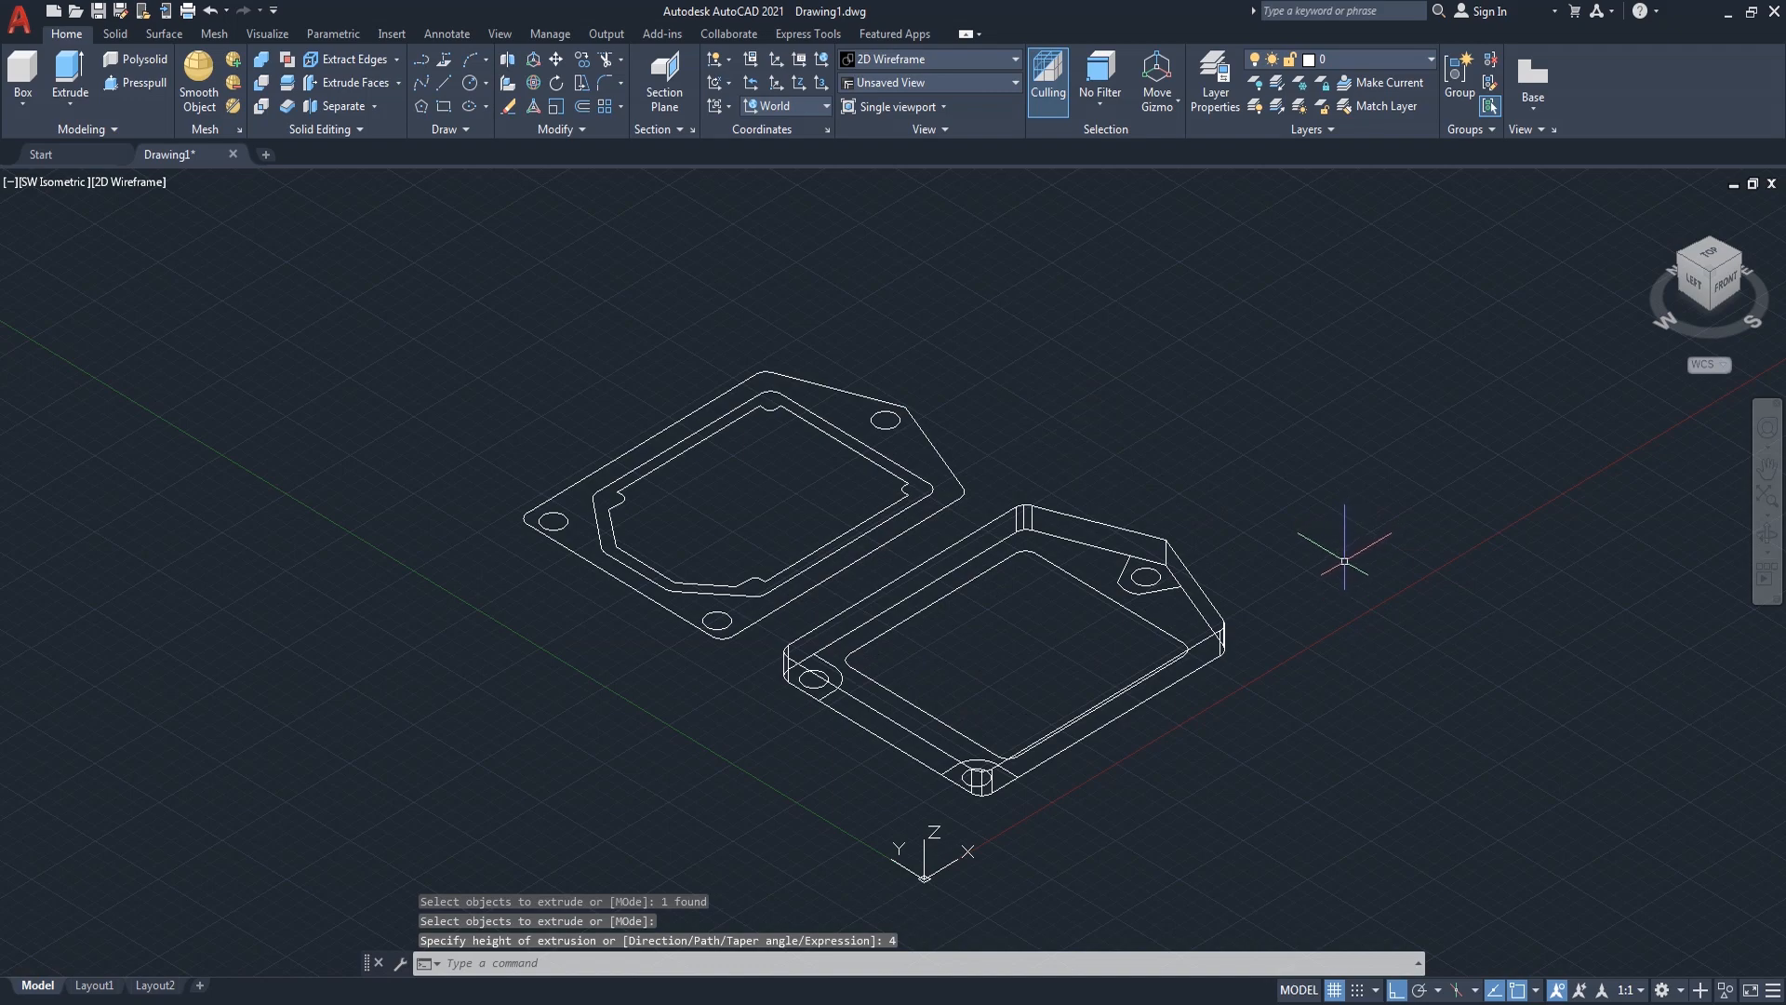
- Move the inner contour, the three boss contours and their hole circles up 4 along Z onto the extruded plate's upper face
type("move")
key("Return")
scroll(1153, 595, "up", 2)
left_click(1147, 570)
left_click(1069, 624)
left_click(644, 693)
left_click(596, 749)
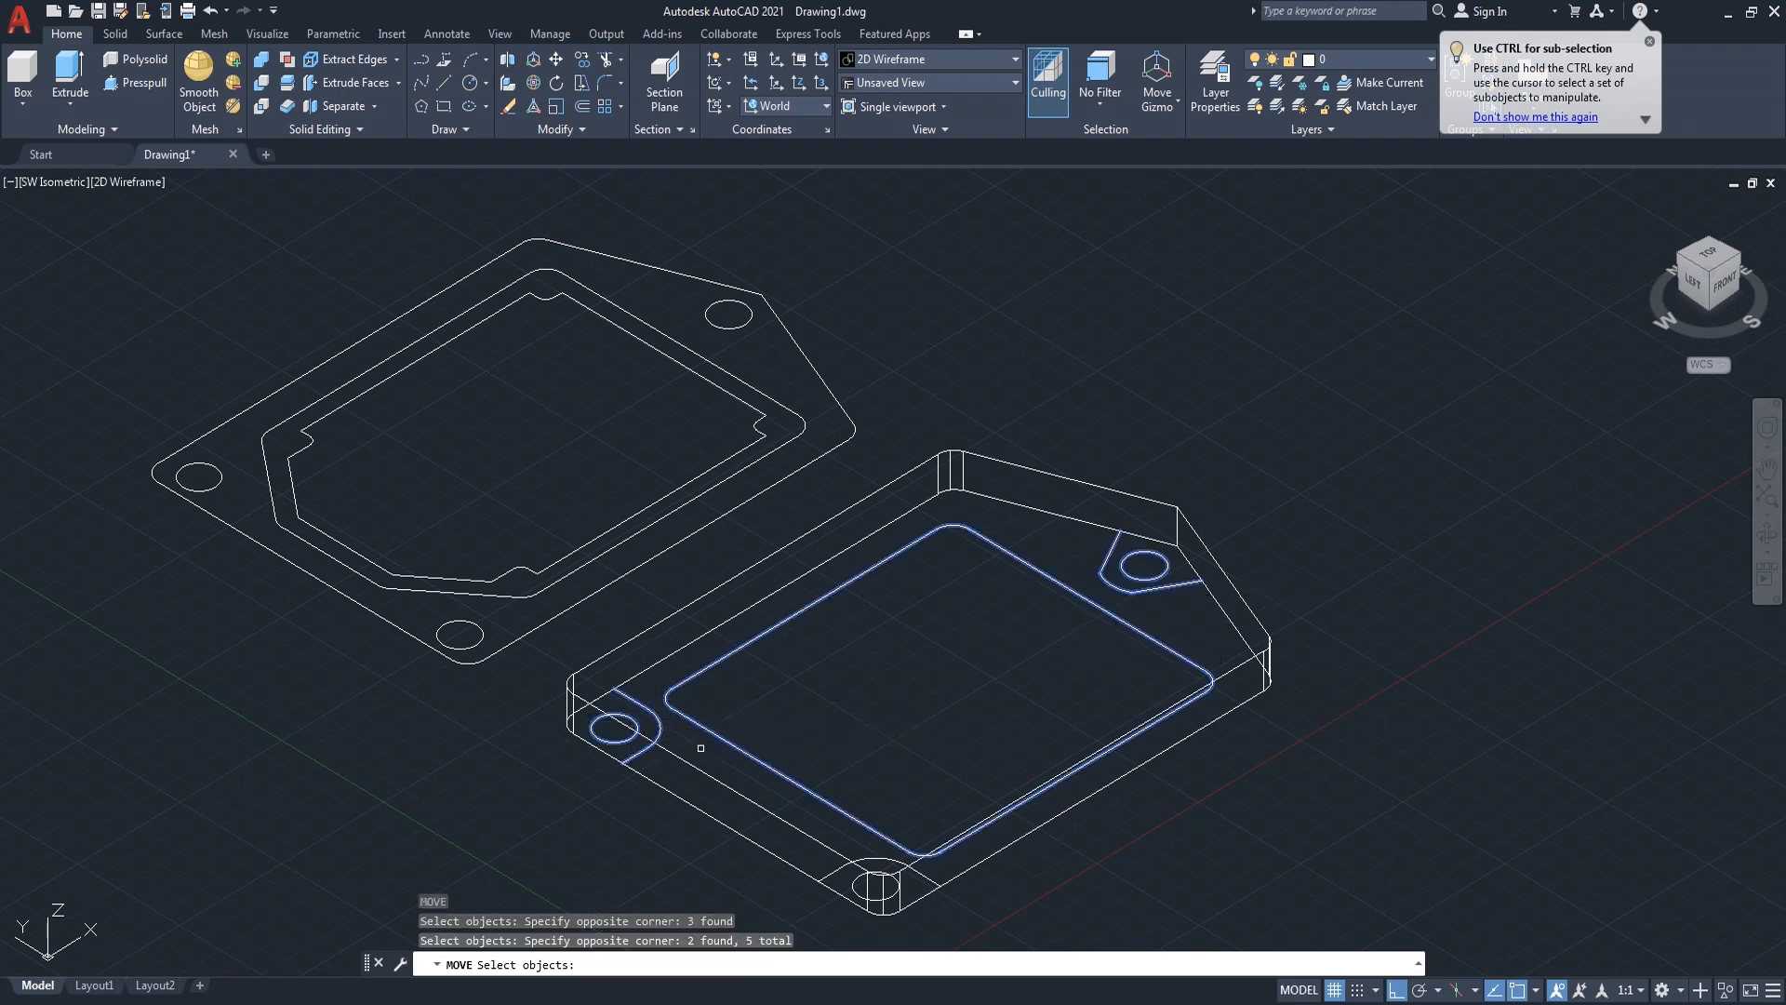
left_click(843, 880)
left_click(854, 879)
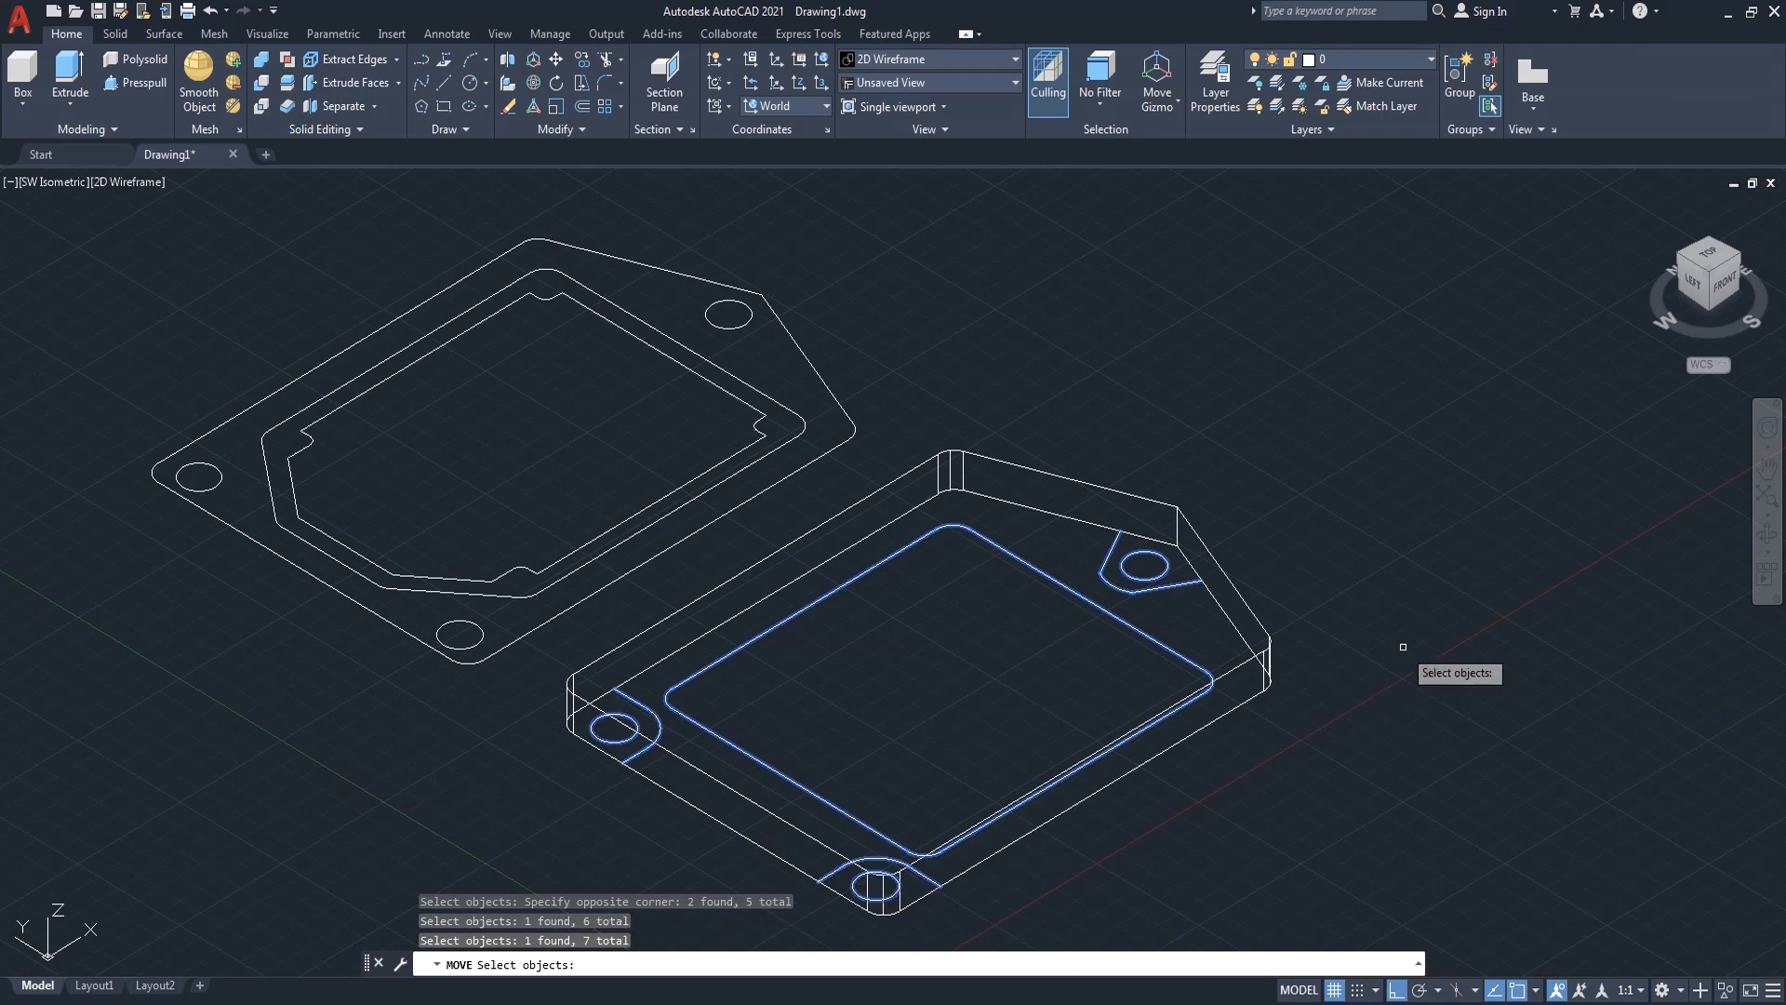
key("Return")
left_click(1399, 643)
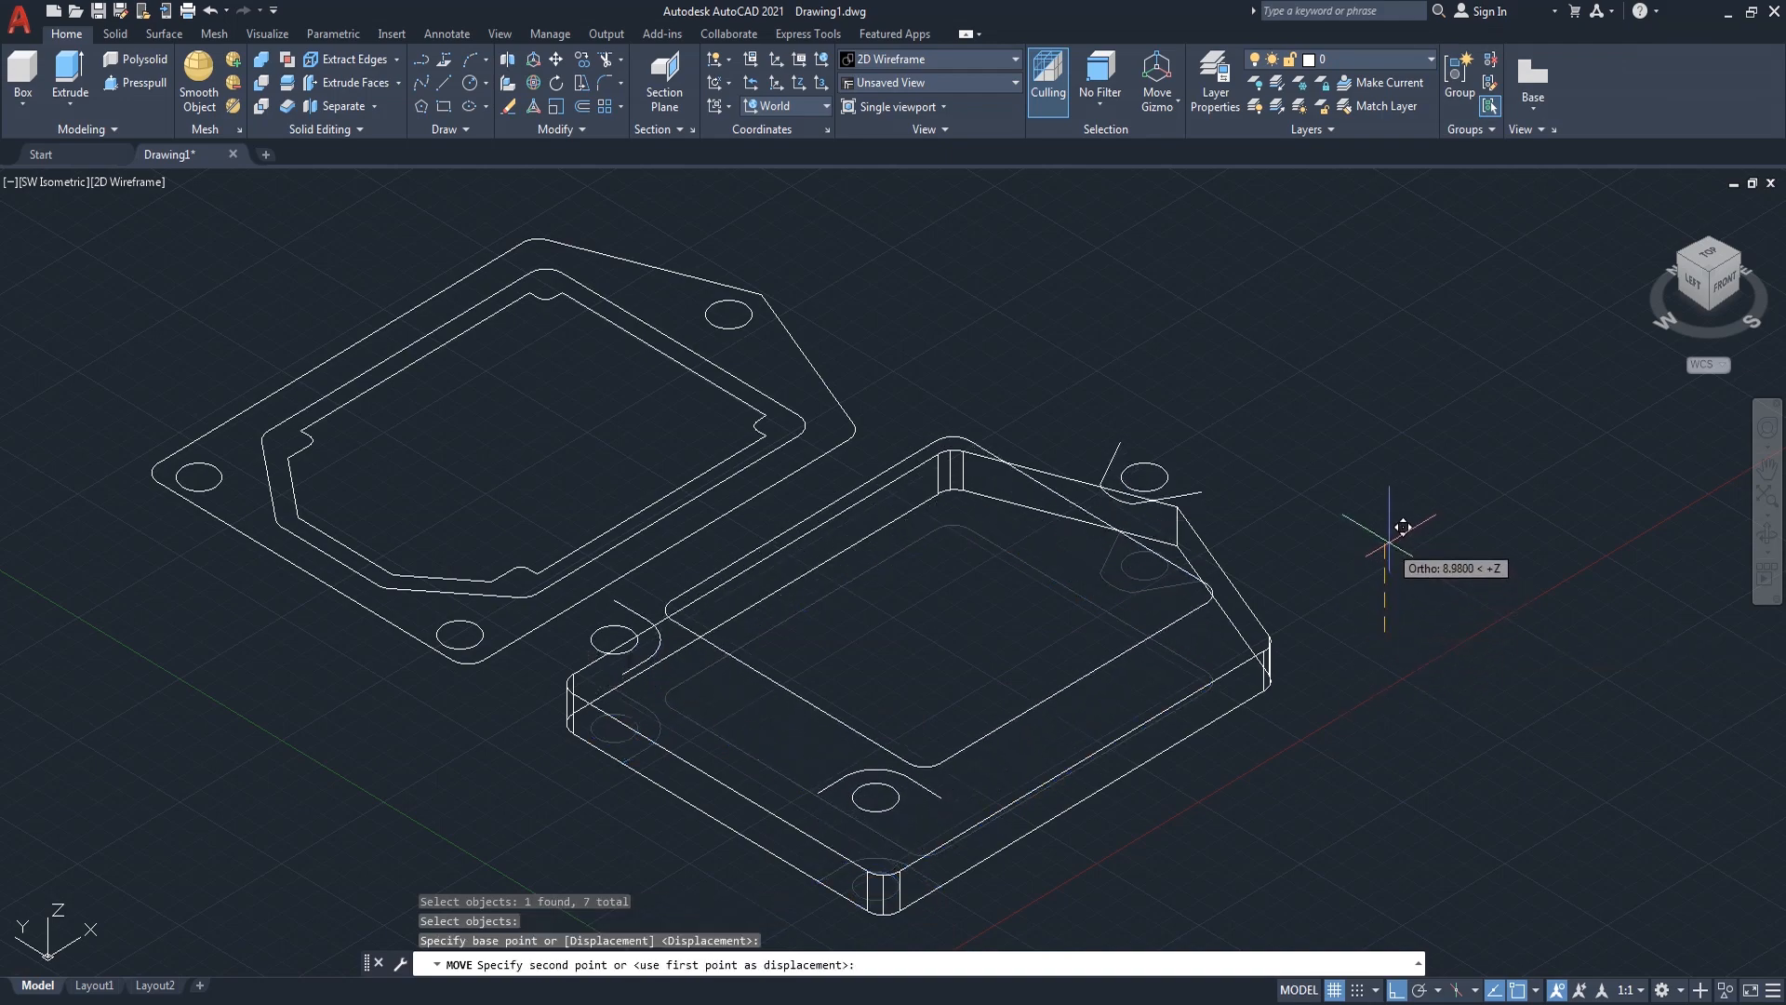
type("4")
key("Return")
- Presspull the area inside the plate's inner contour downward by 1
scroll(1296, 450, "down", 2)
scroll(1295, 450, "up", 2)
scroll(1295, 450, "down", 2)
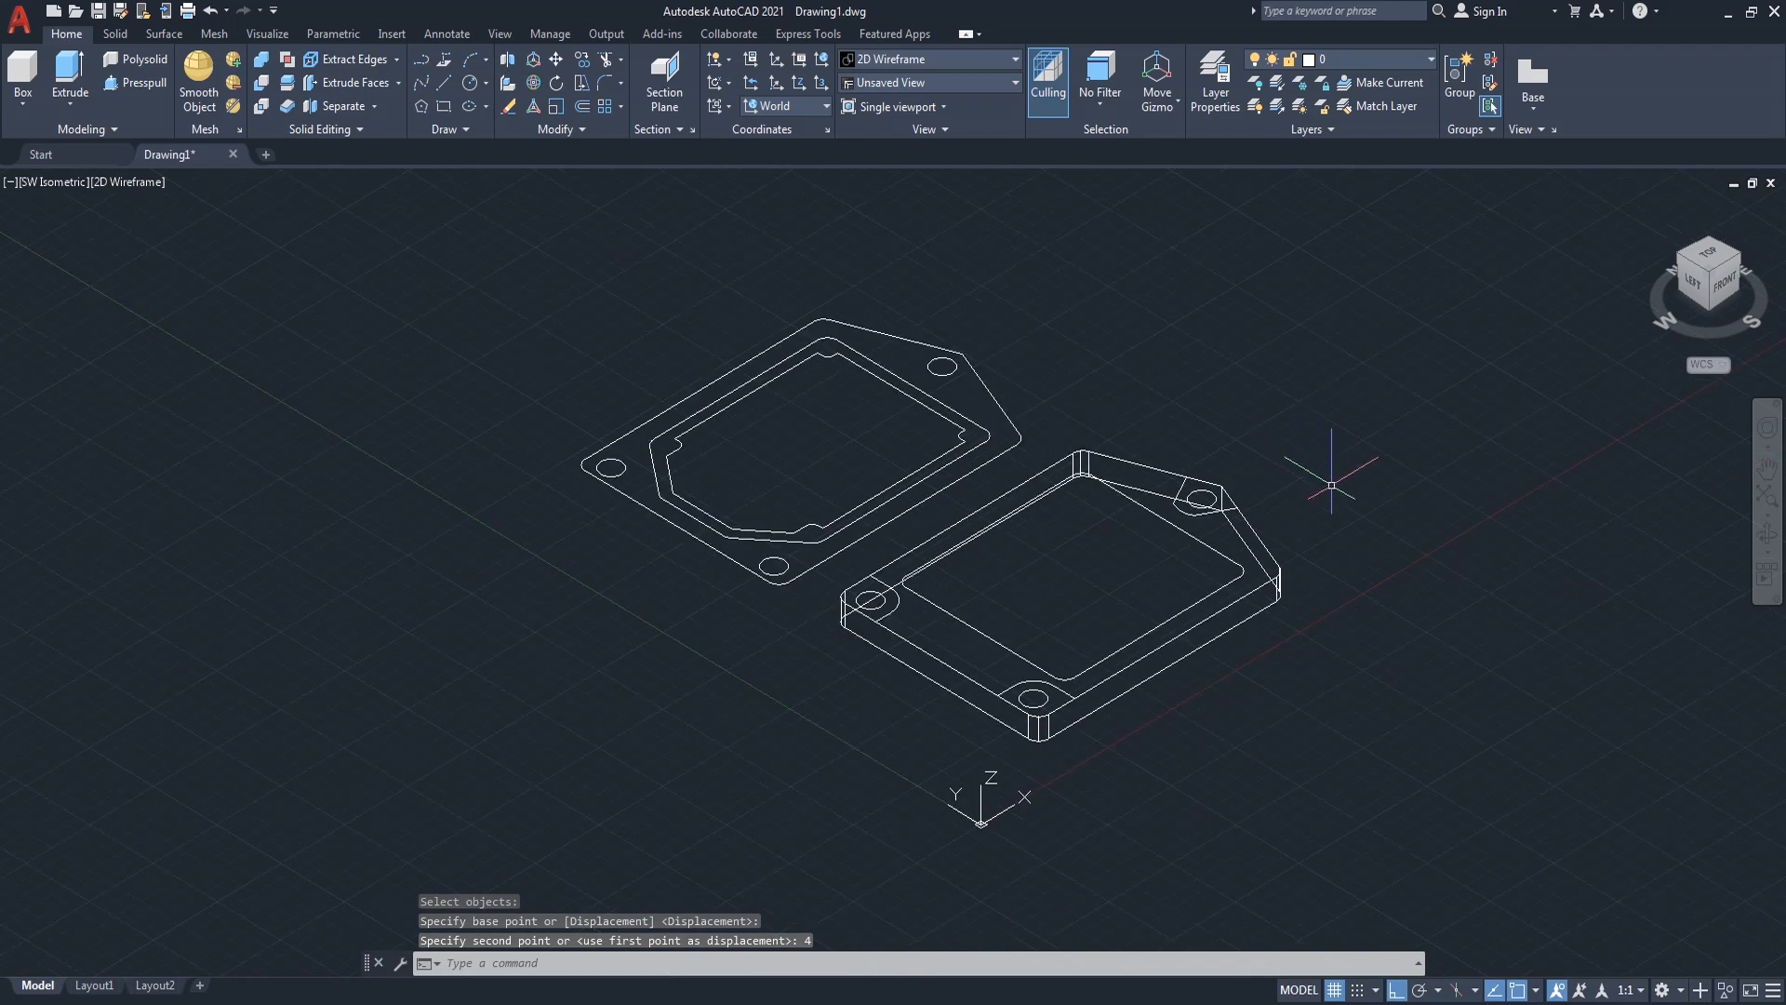
middle_click_drag(1332, 485, 1253, 439)
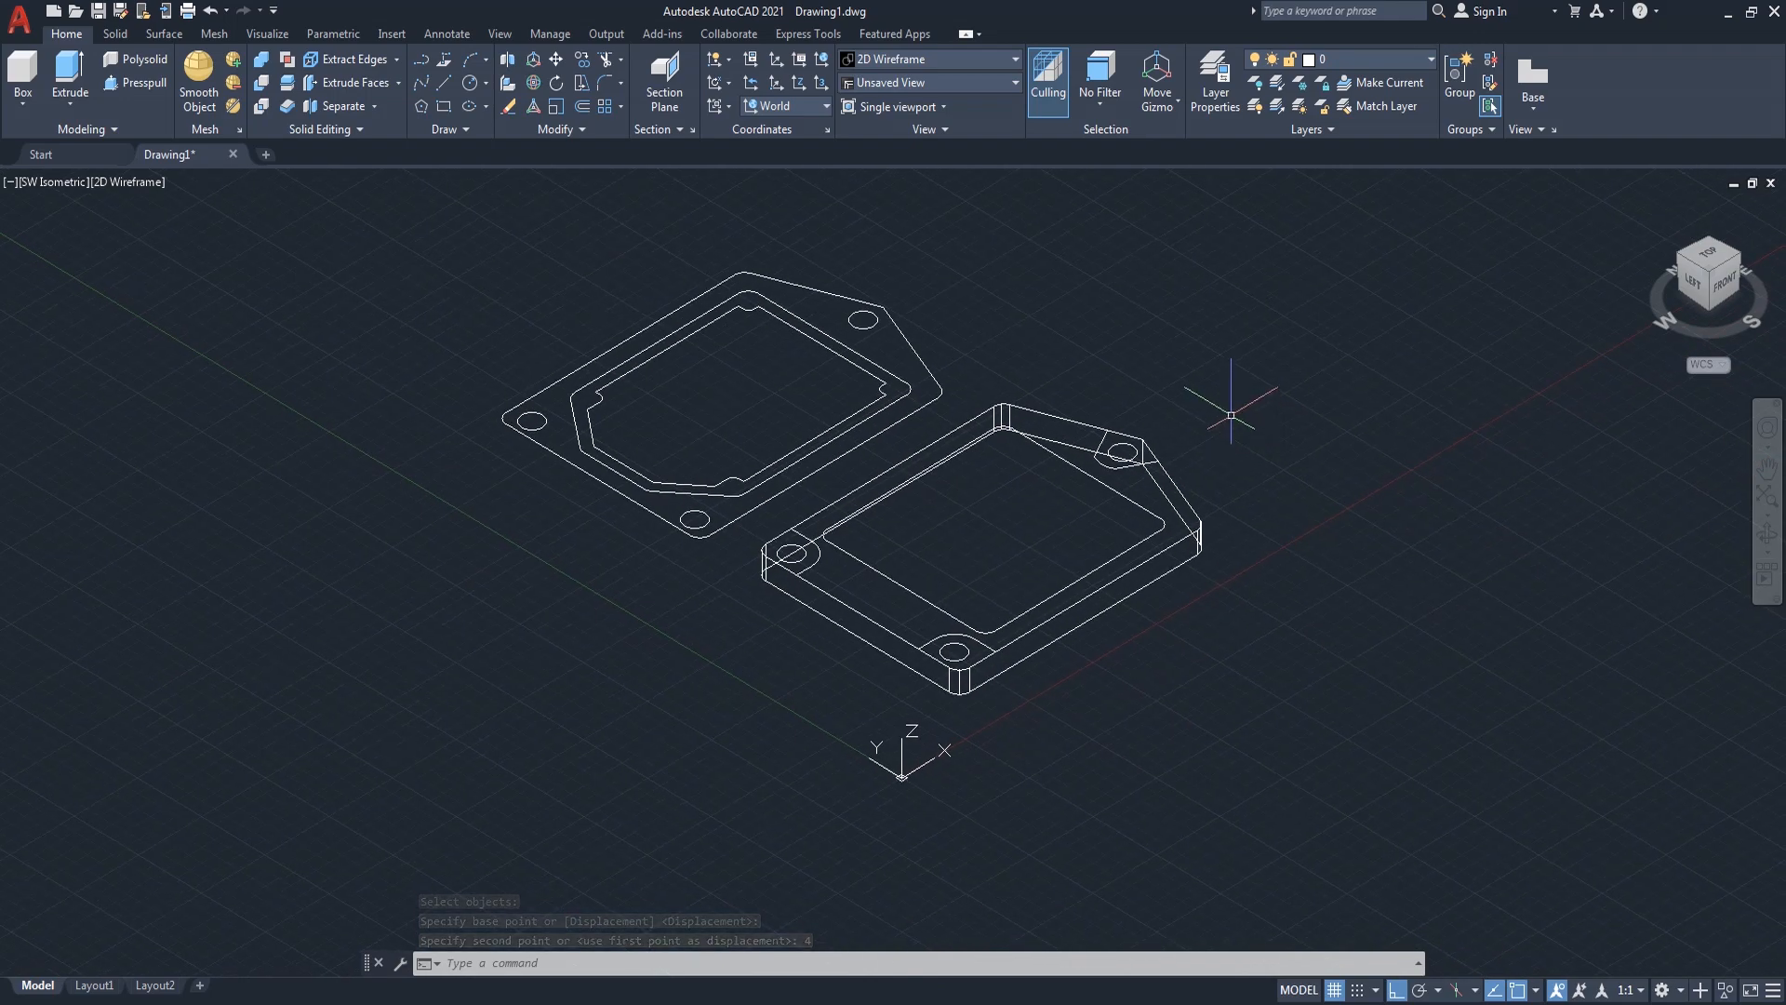
type("PRE")
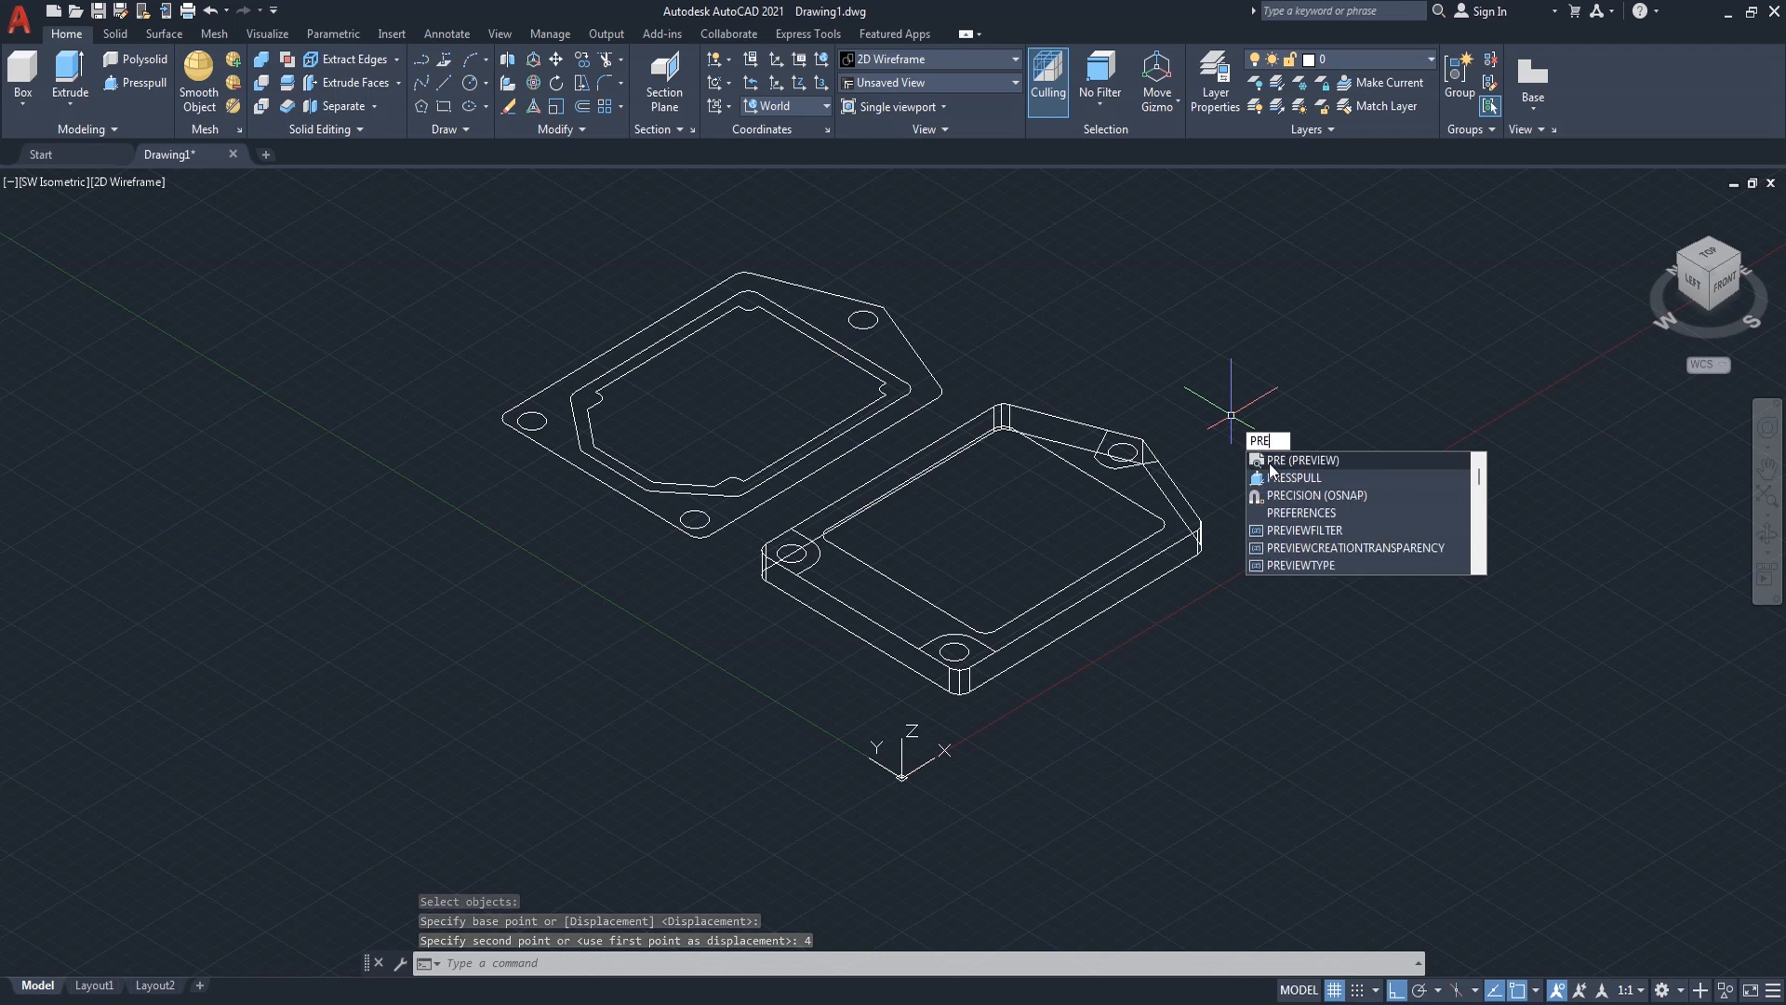
left_click(1271, 476)
left_click(1150, 512)
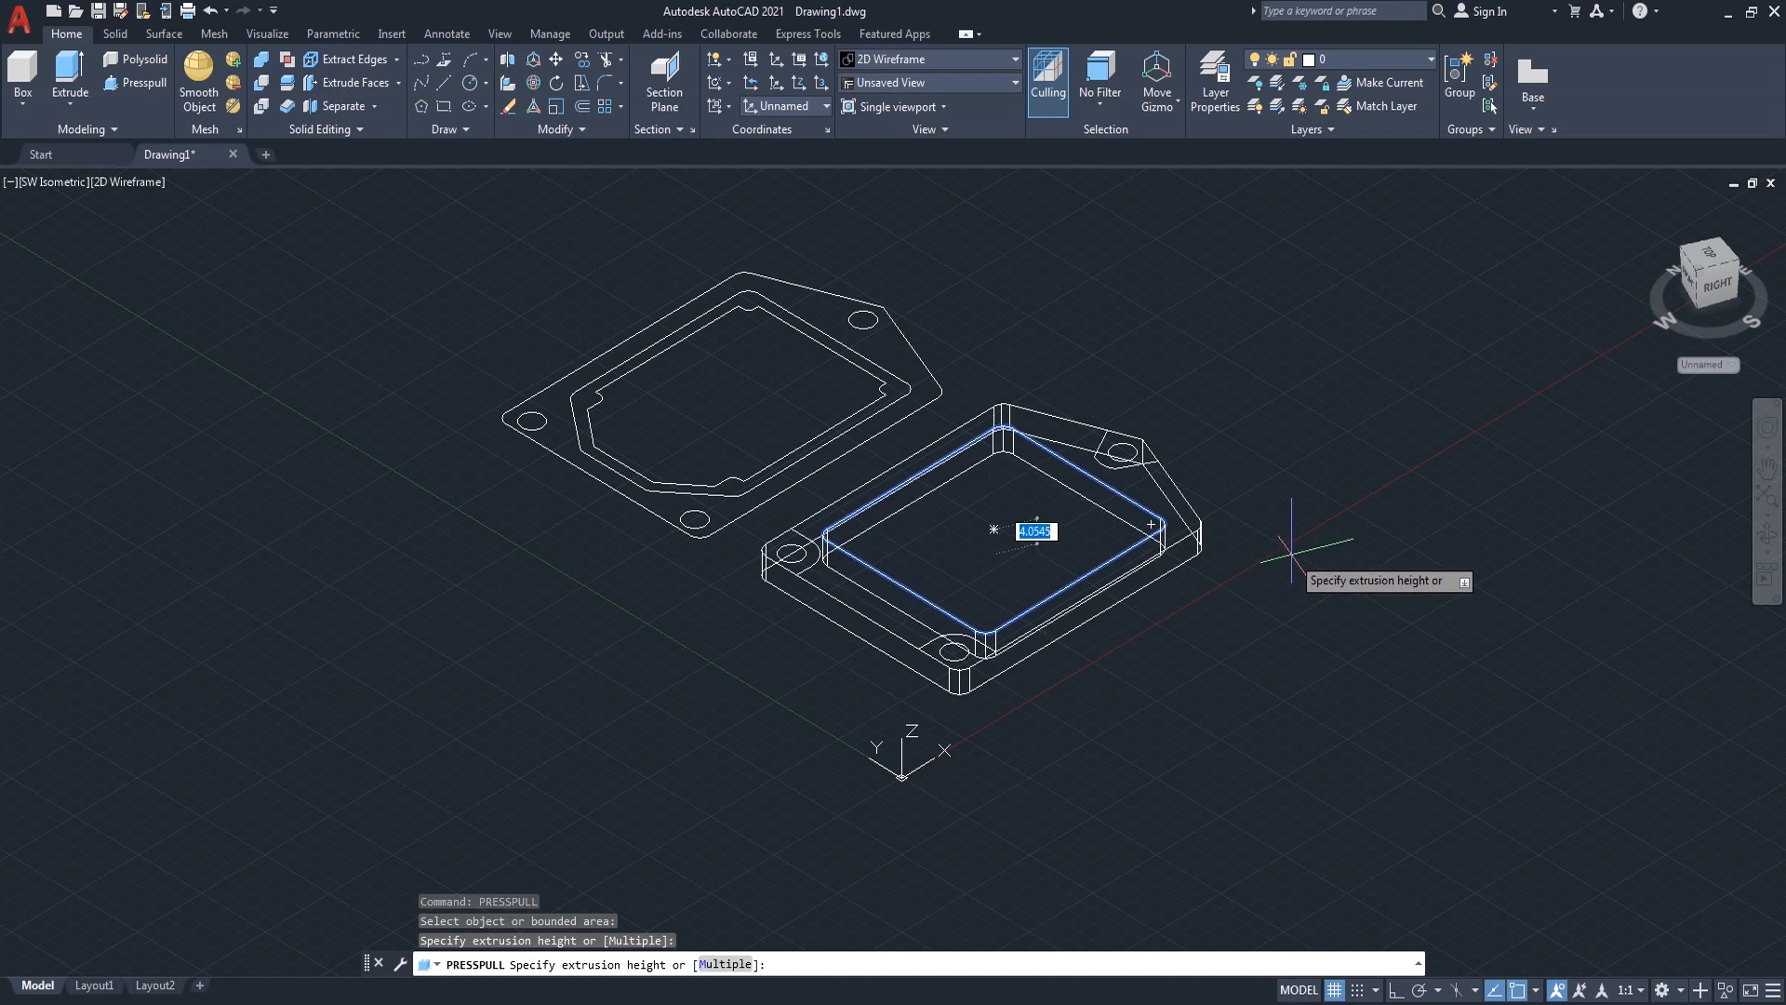
key("Return")
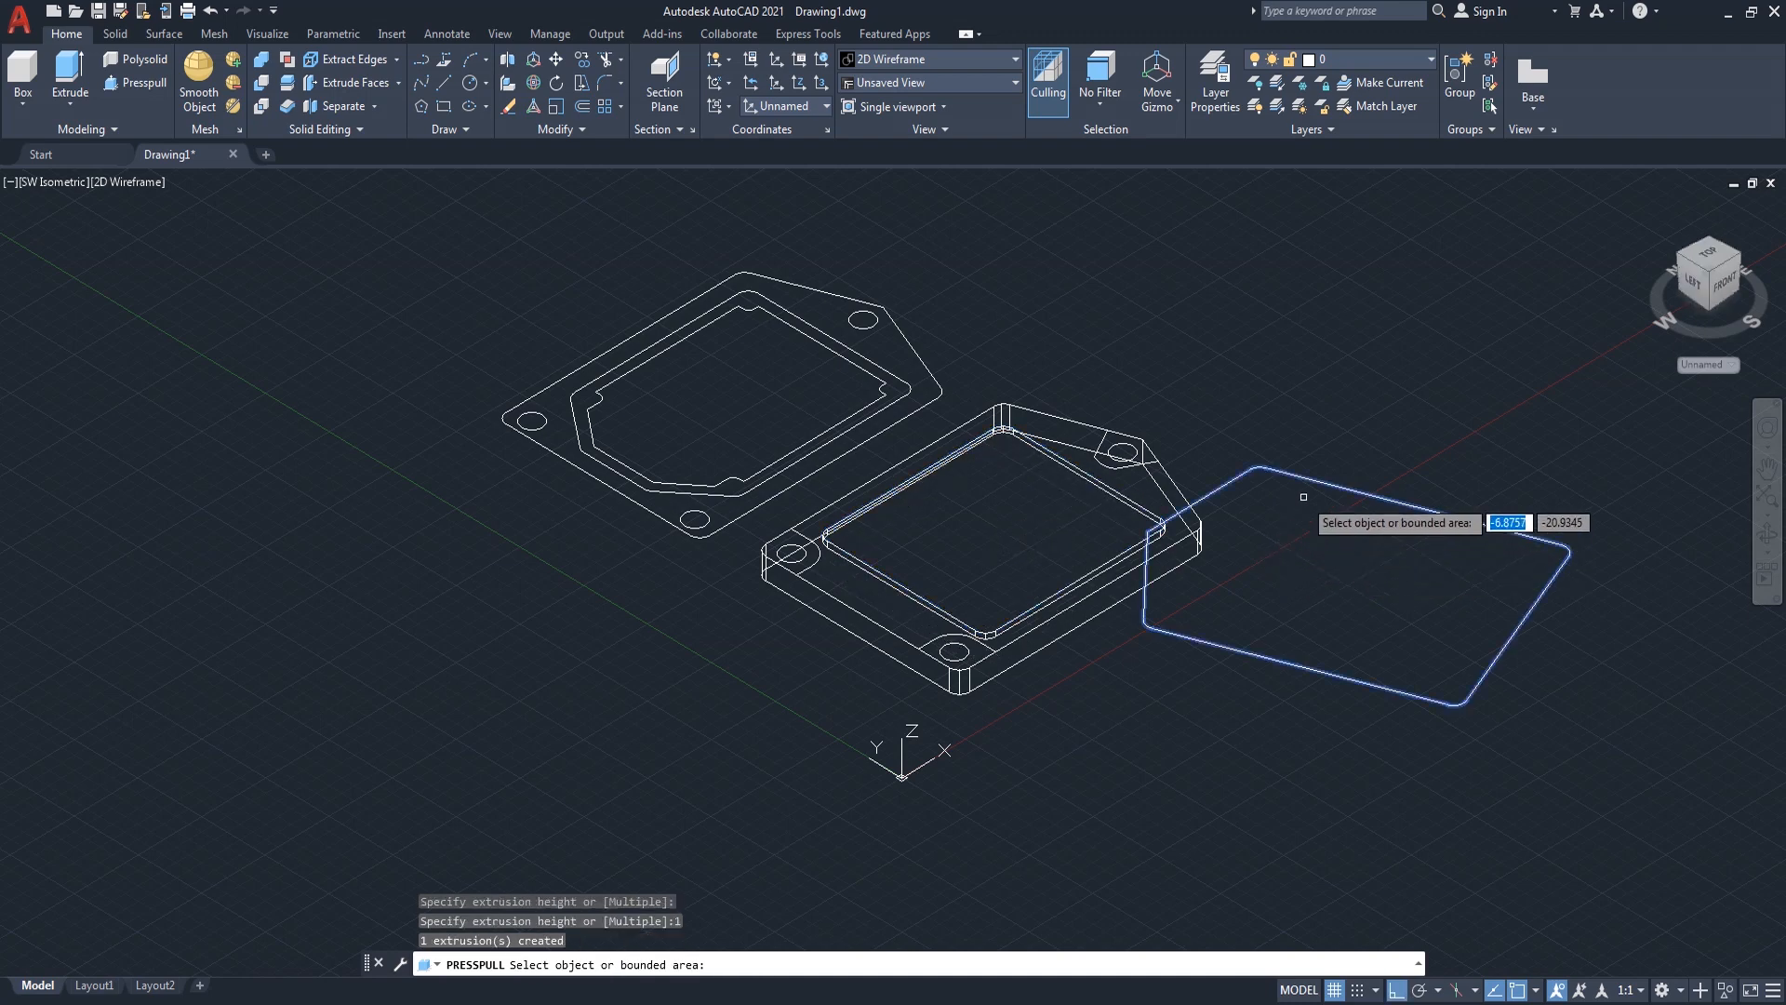
key("Return")
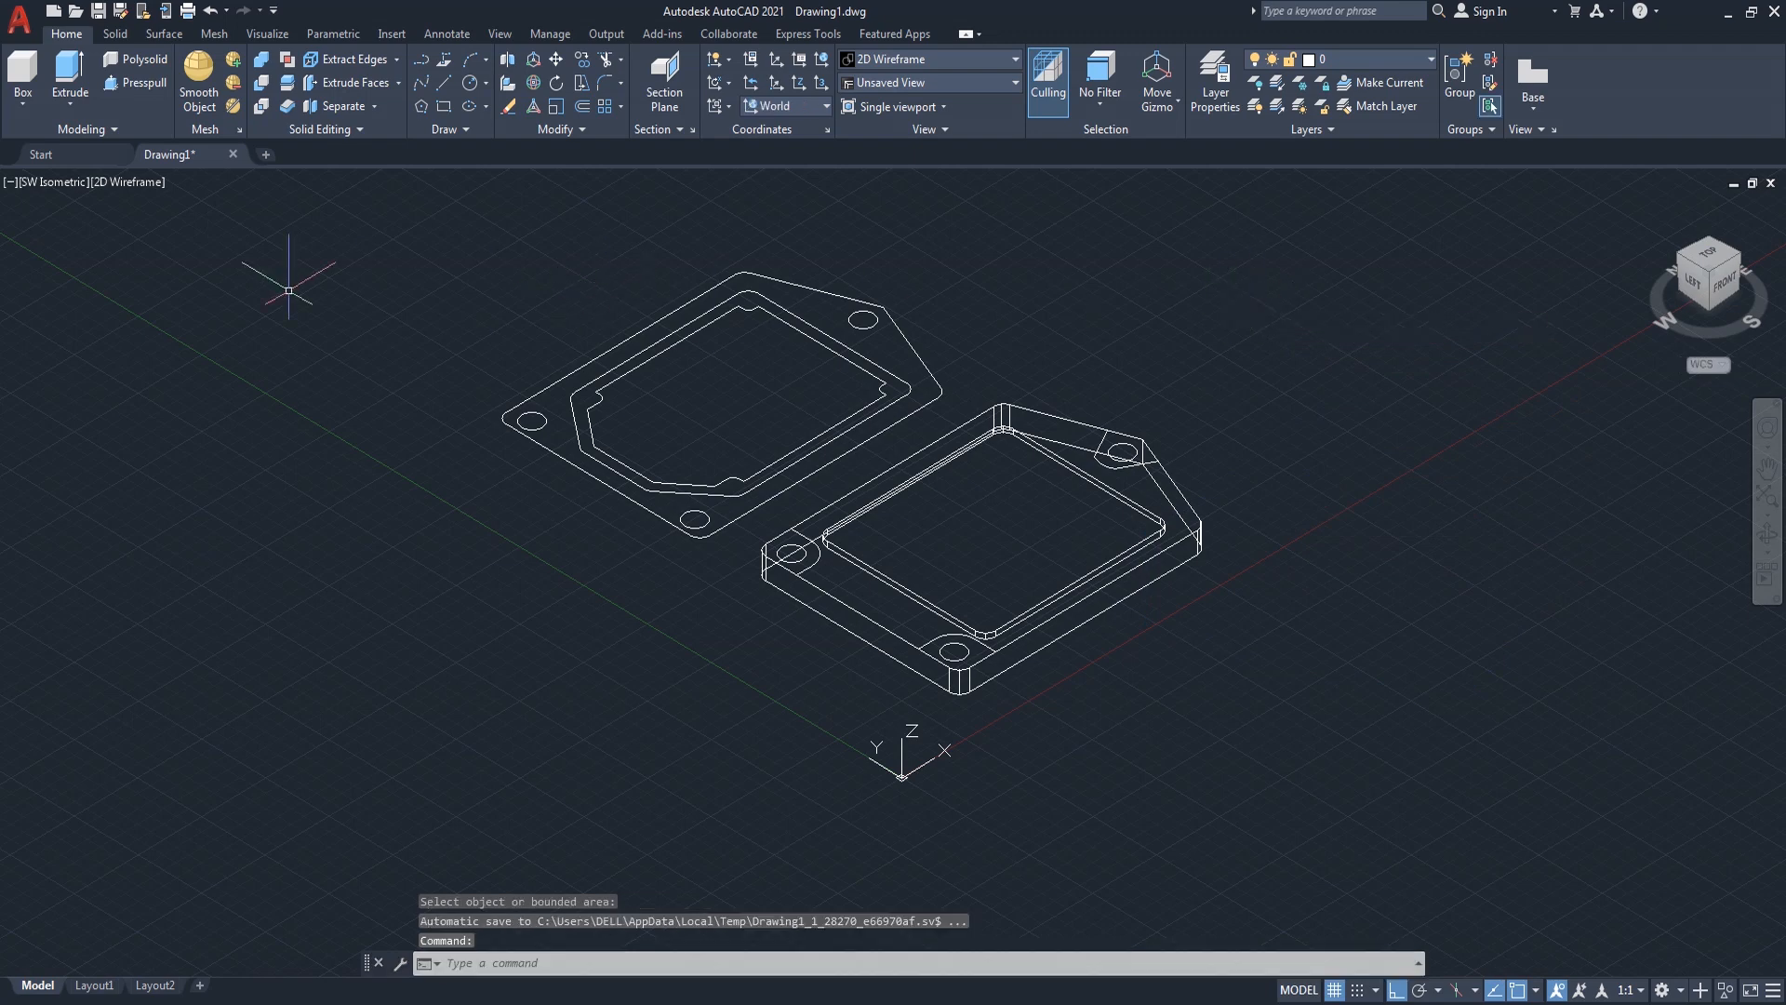
- Switch the visual style to Shaded and orbit the view slightly around the plate
left_click(154, 186)
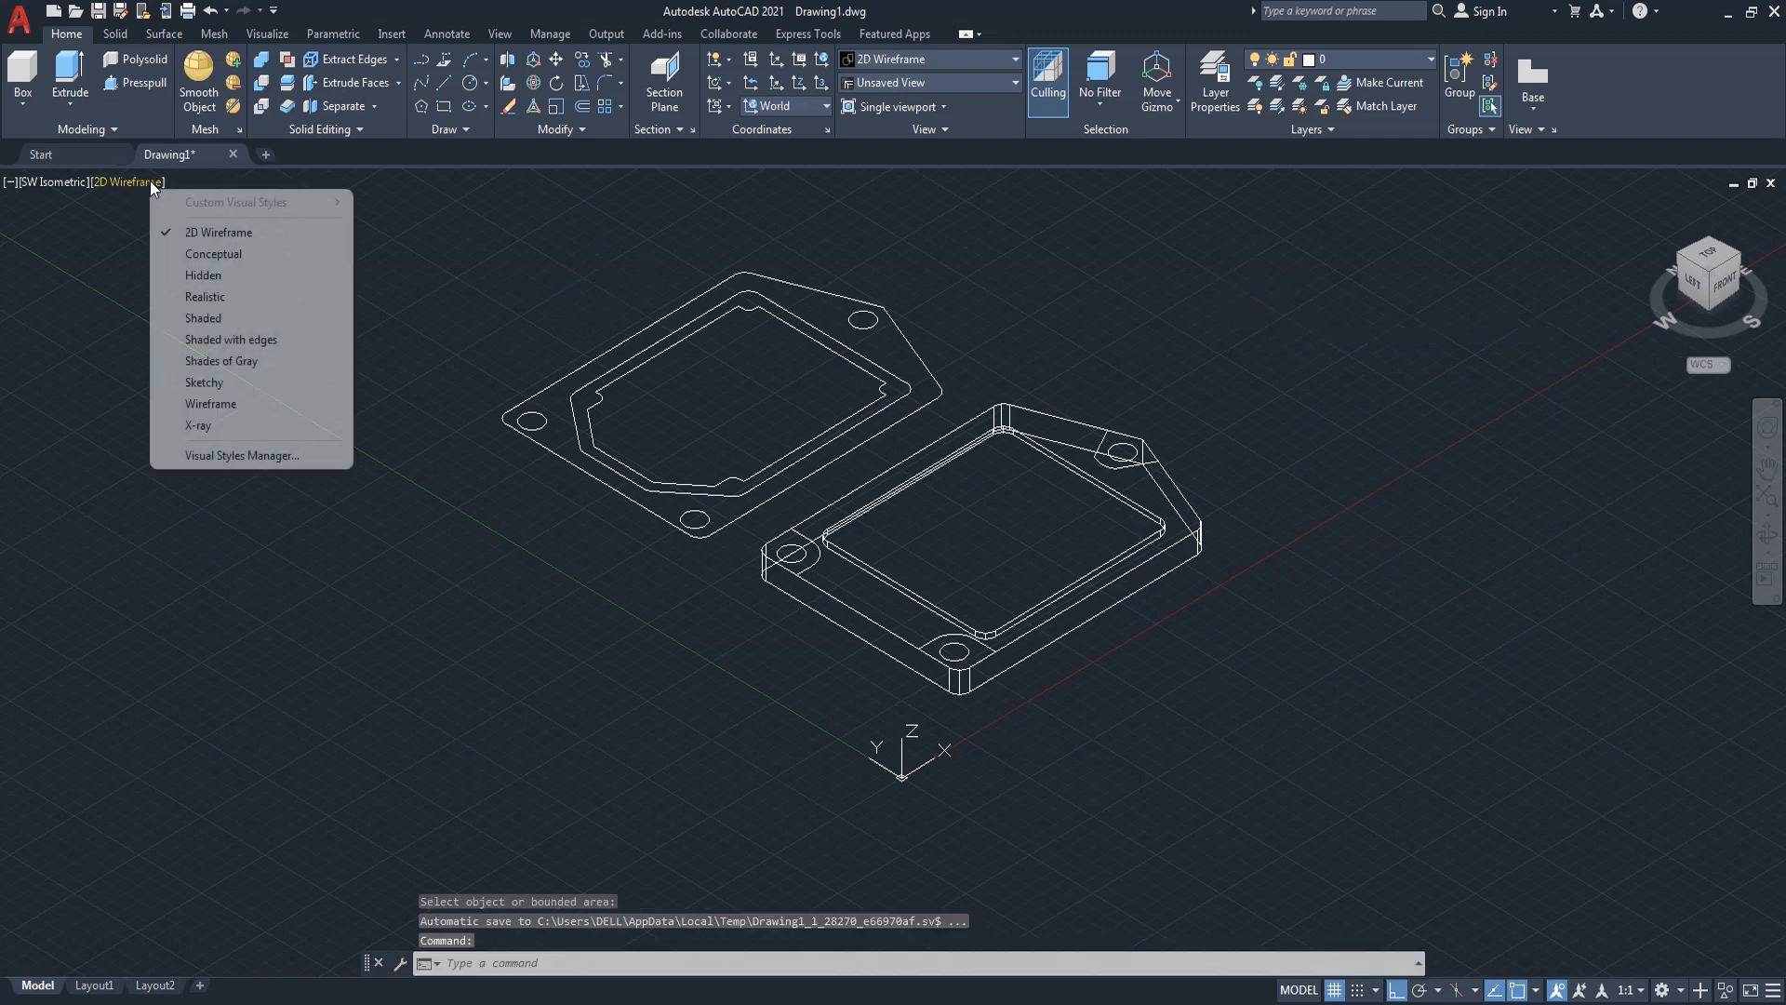
left_click(238, 321)
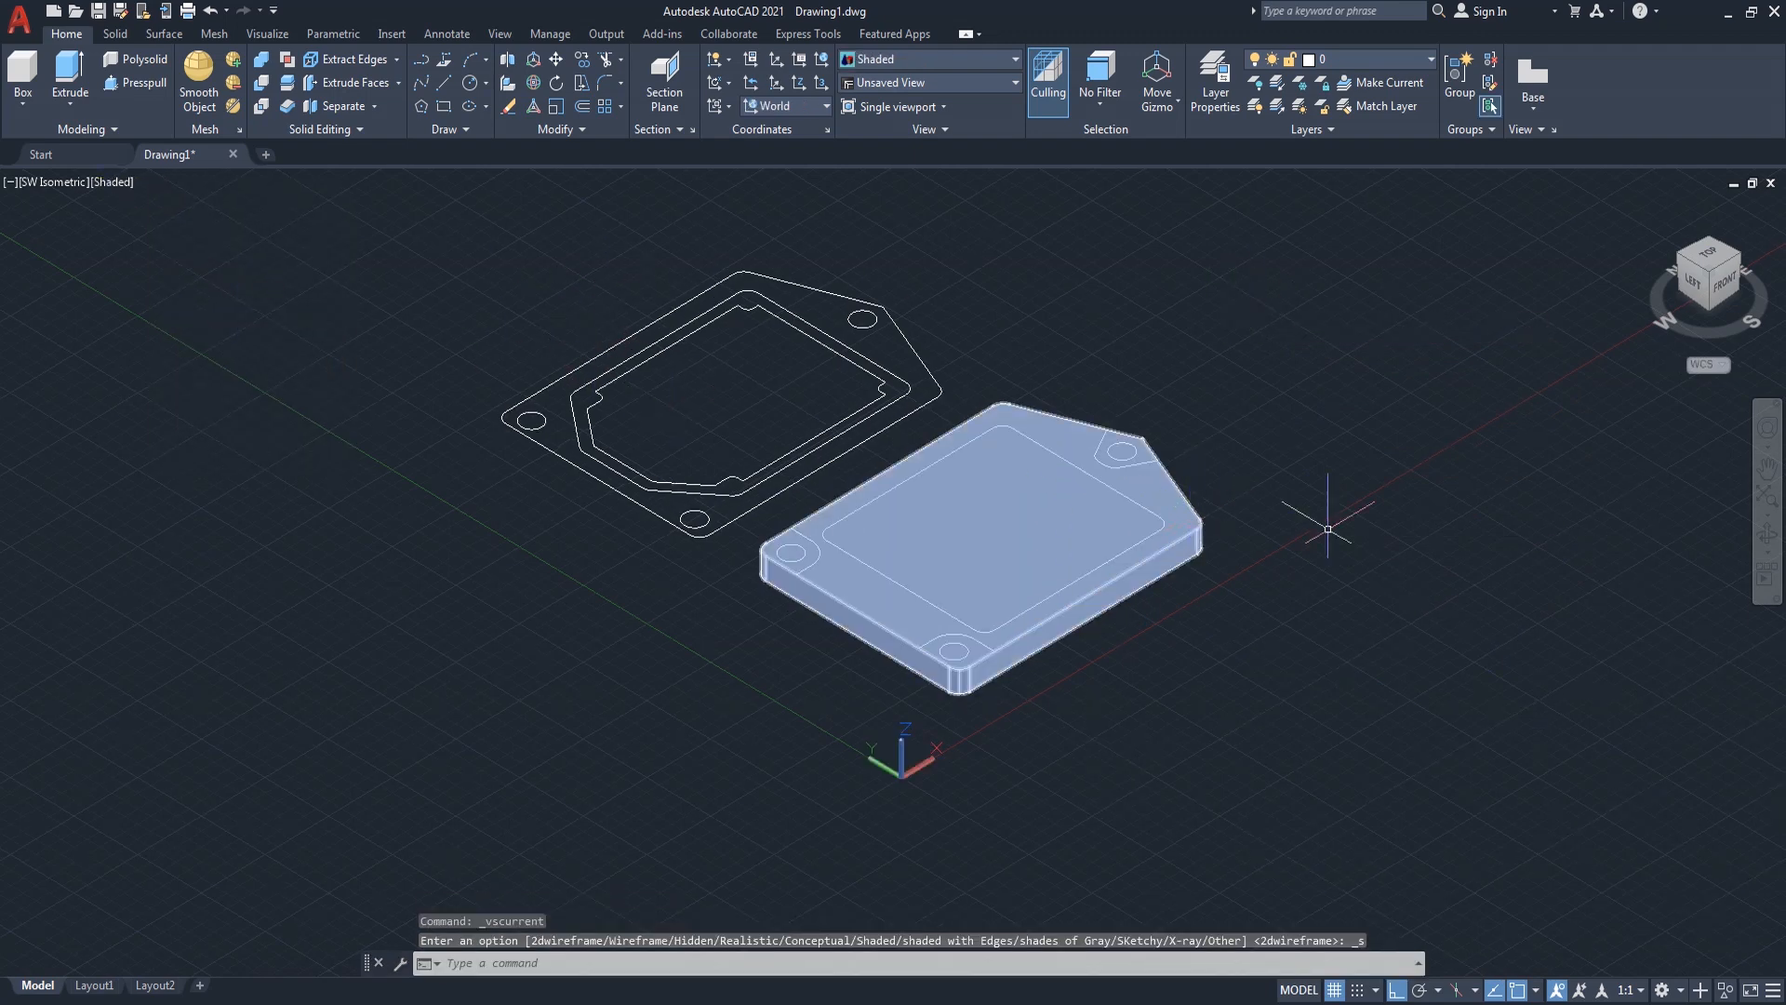
left_click(1765, 548)
mouse_move(1442, 577)
left_mouse_down()
mouse_move(1316, 506)
mouse_move(1387, 506)
mouse_move(1488, 580)
mouse_move(1451, 539)
mouse_move(1467, 586)
left_mouse_up()
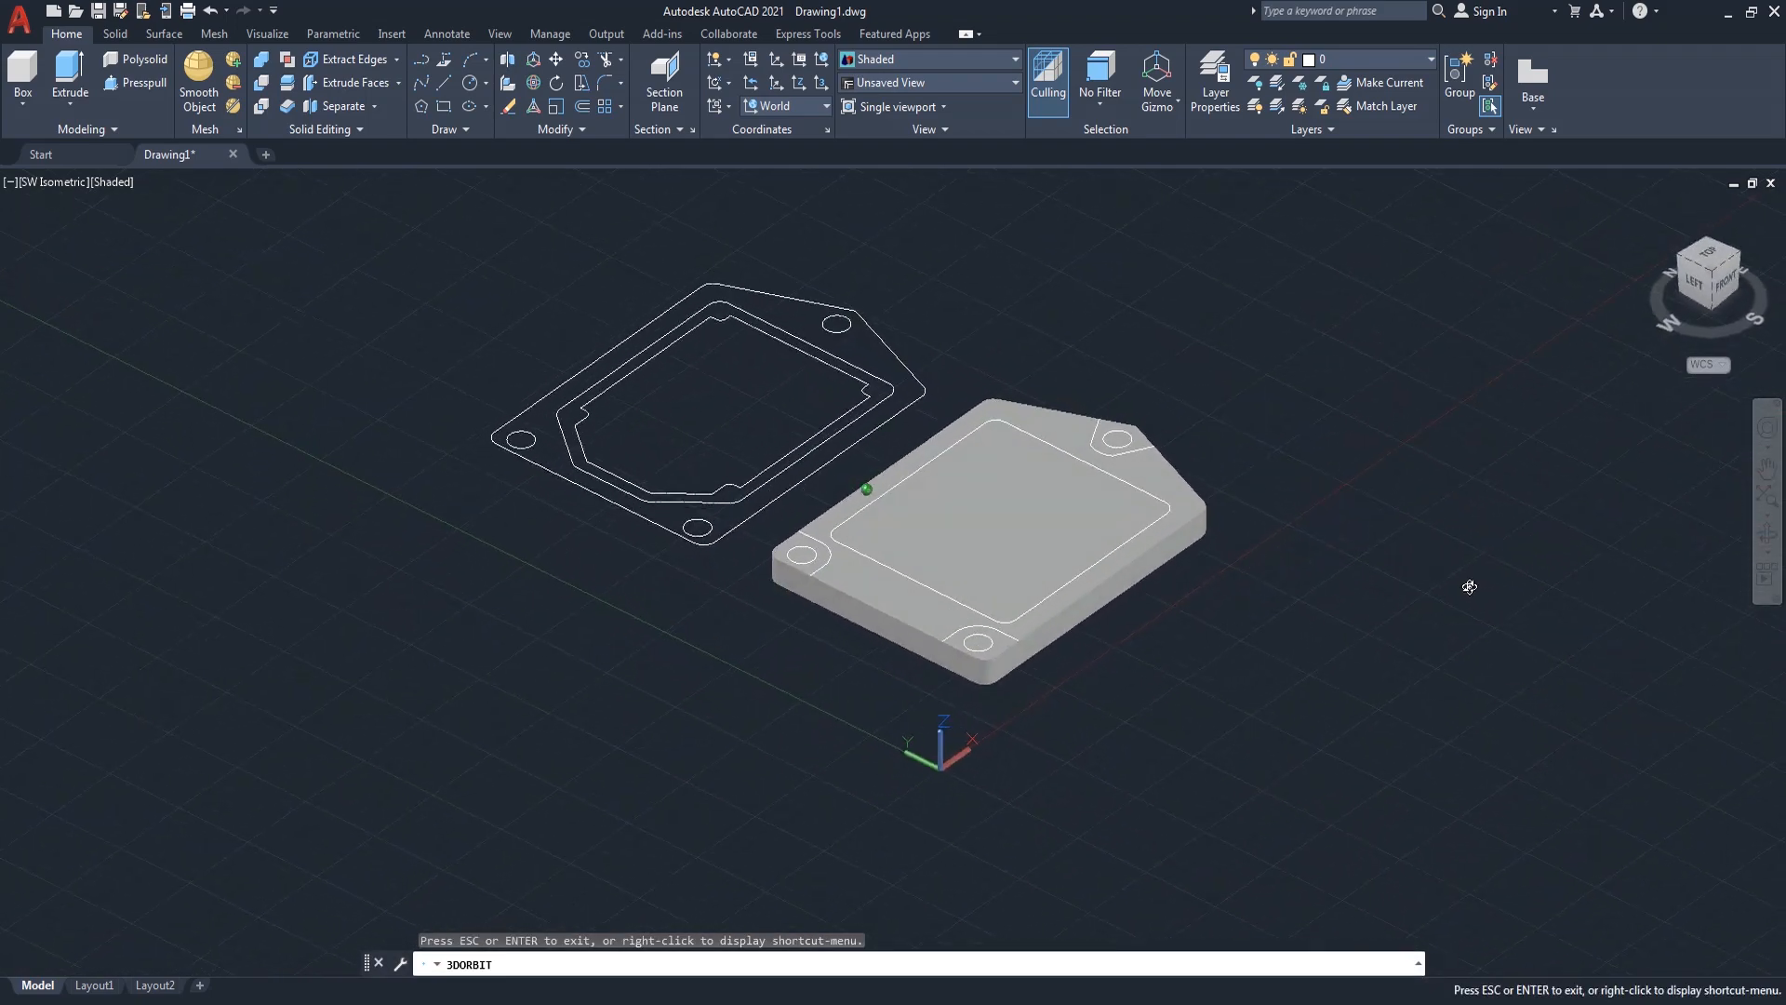
left_click_drag(1214, 519, 1247, 494)
scroll(1247, 494, "up", 3)
right_click(1254, 399)
left_click(1298, 410)
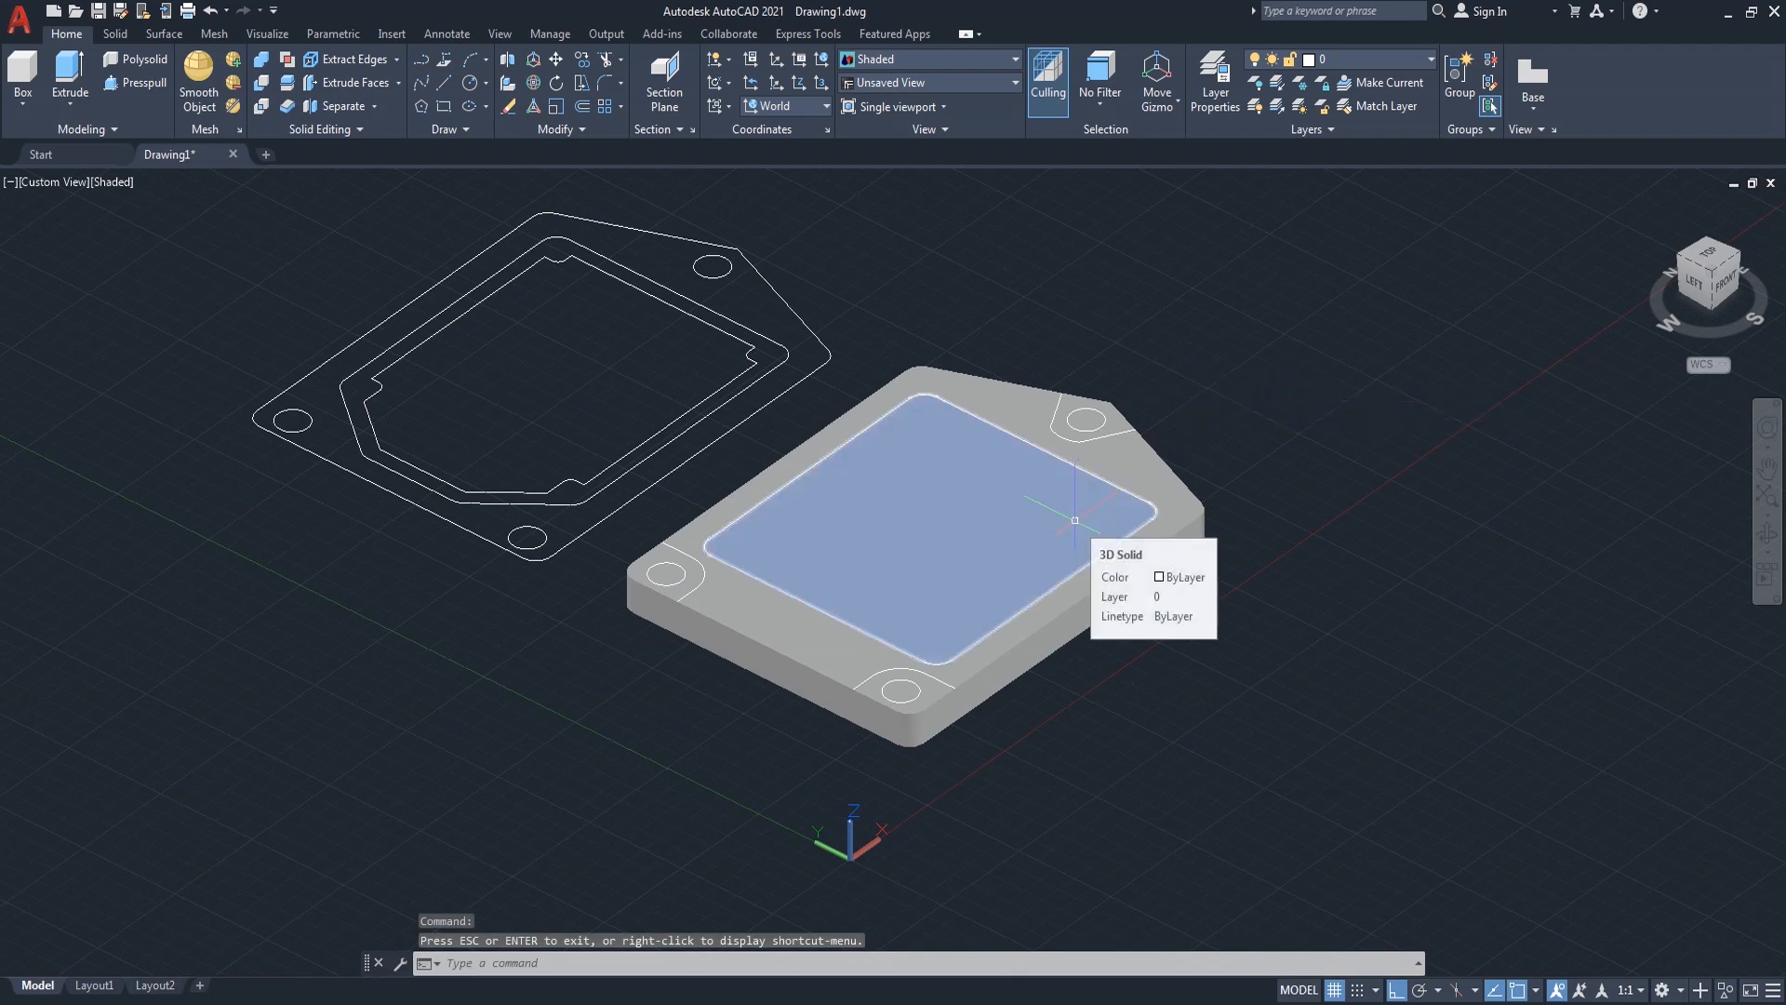
- Subtract the thin inner solid from the plate to form the shallow pocket
type("su")
key("Return")
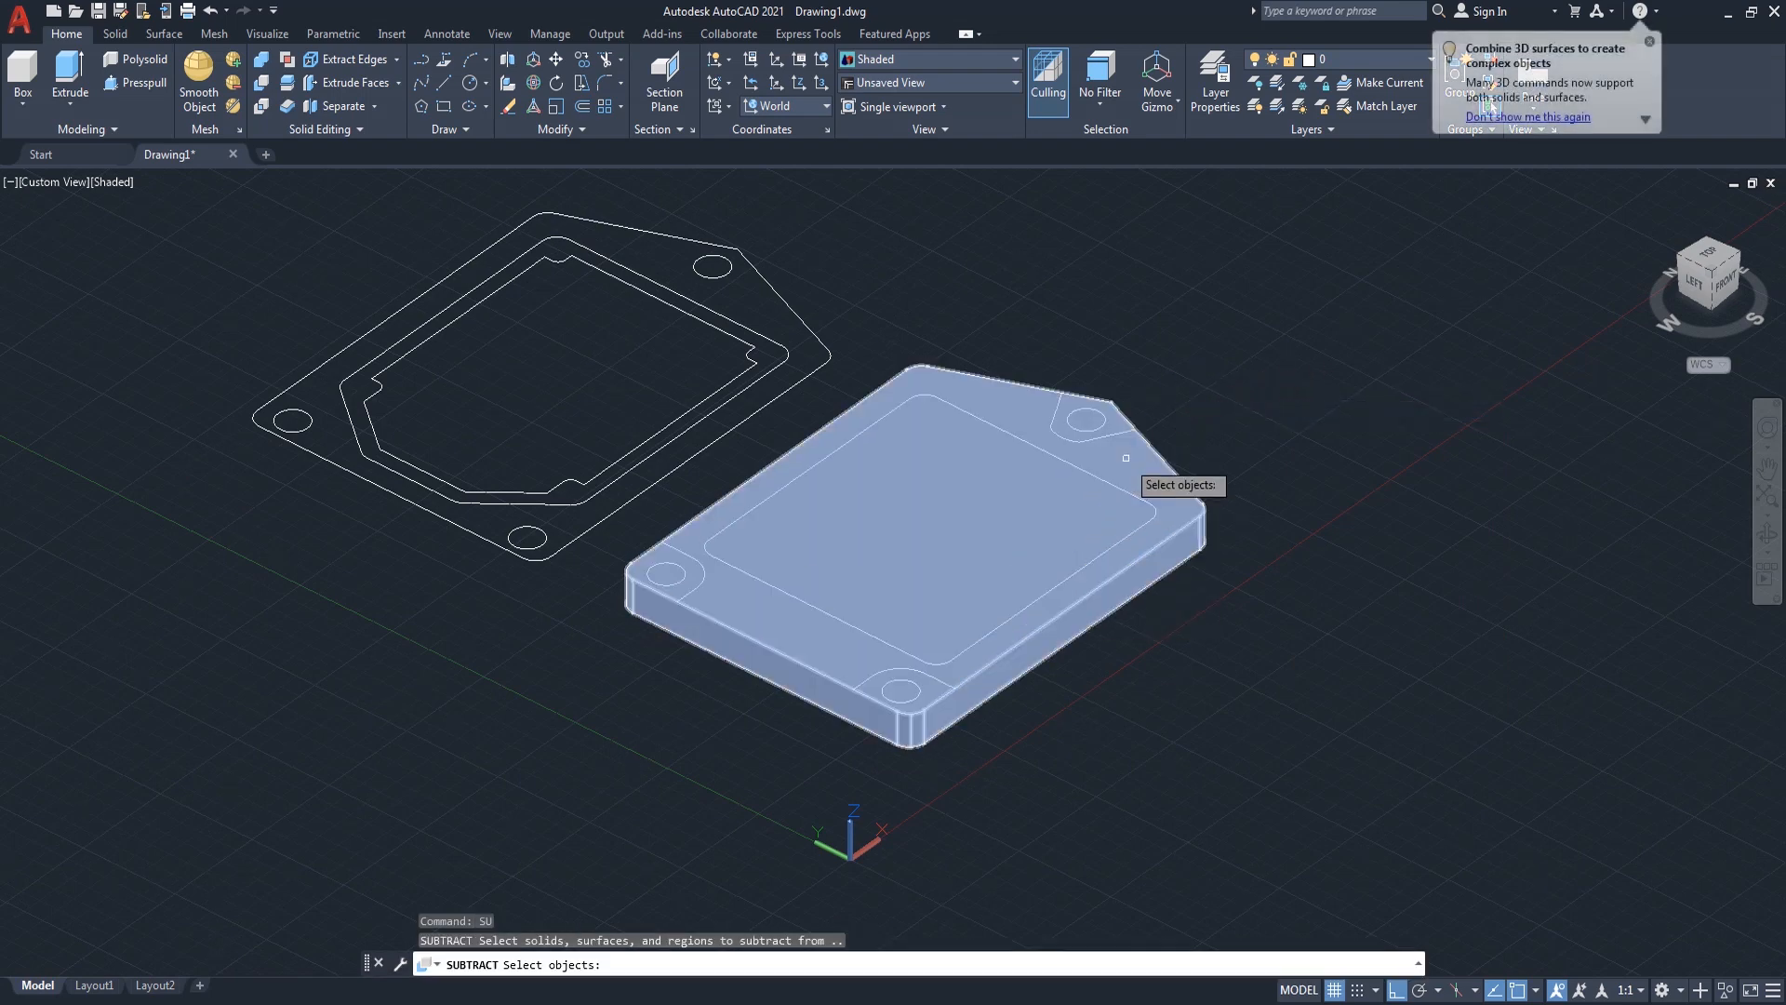
left_click(1125, 458)
key("Return")
left_click(1078, 503)
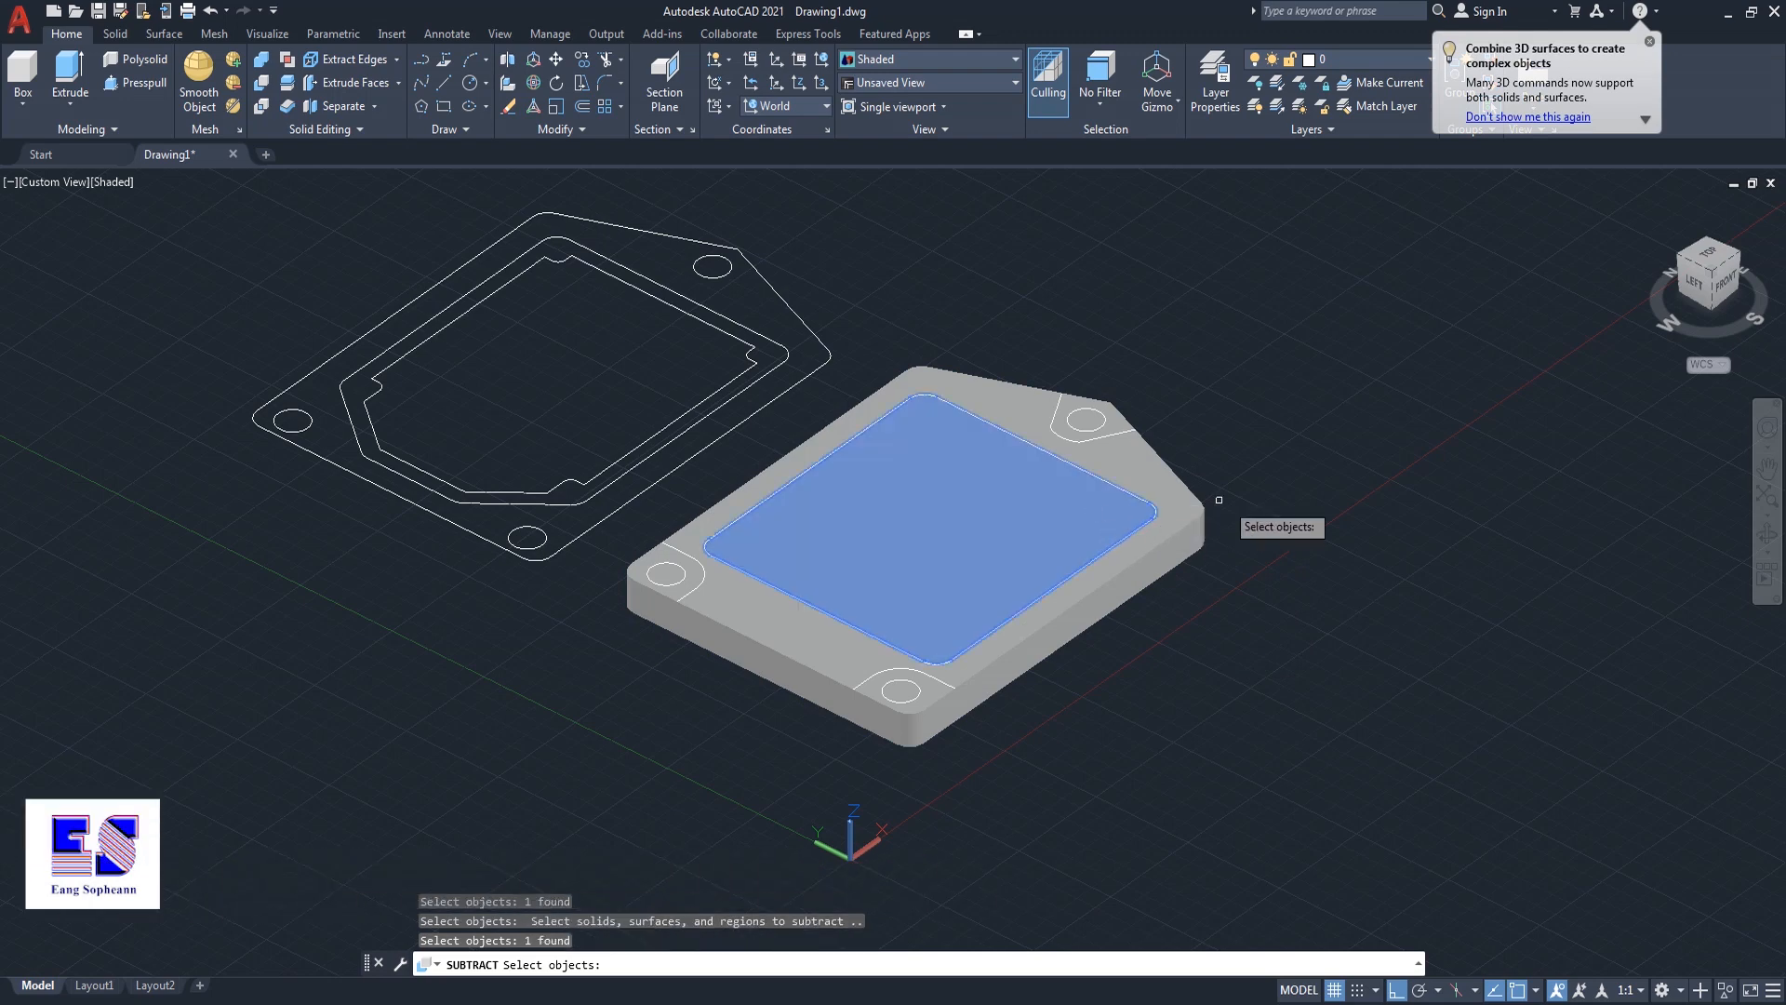
key("Return")
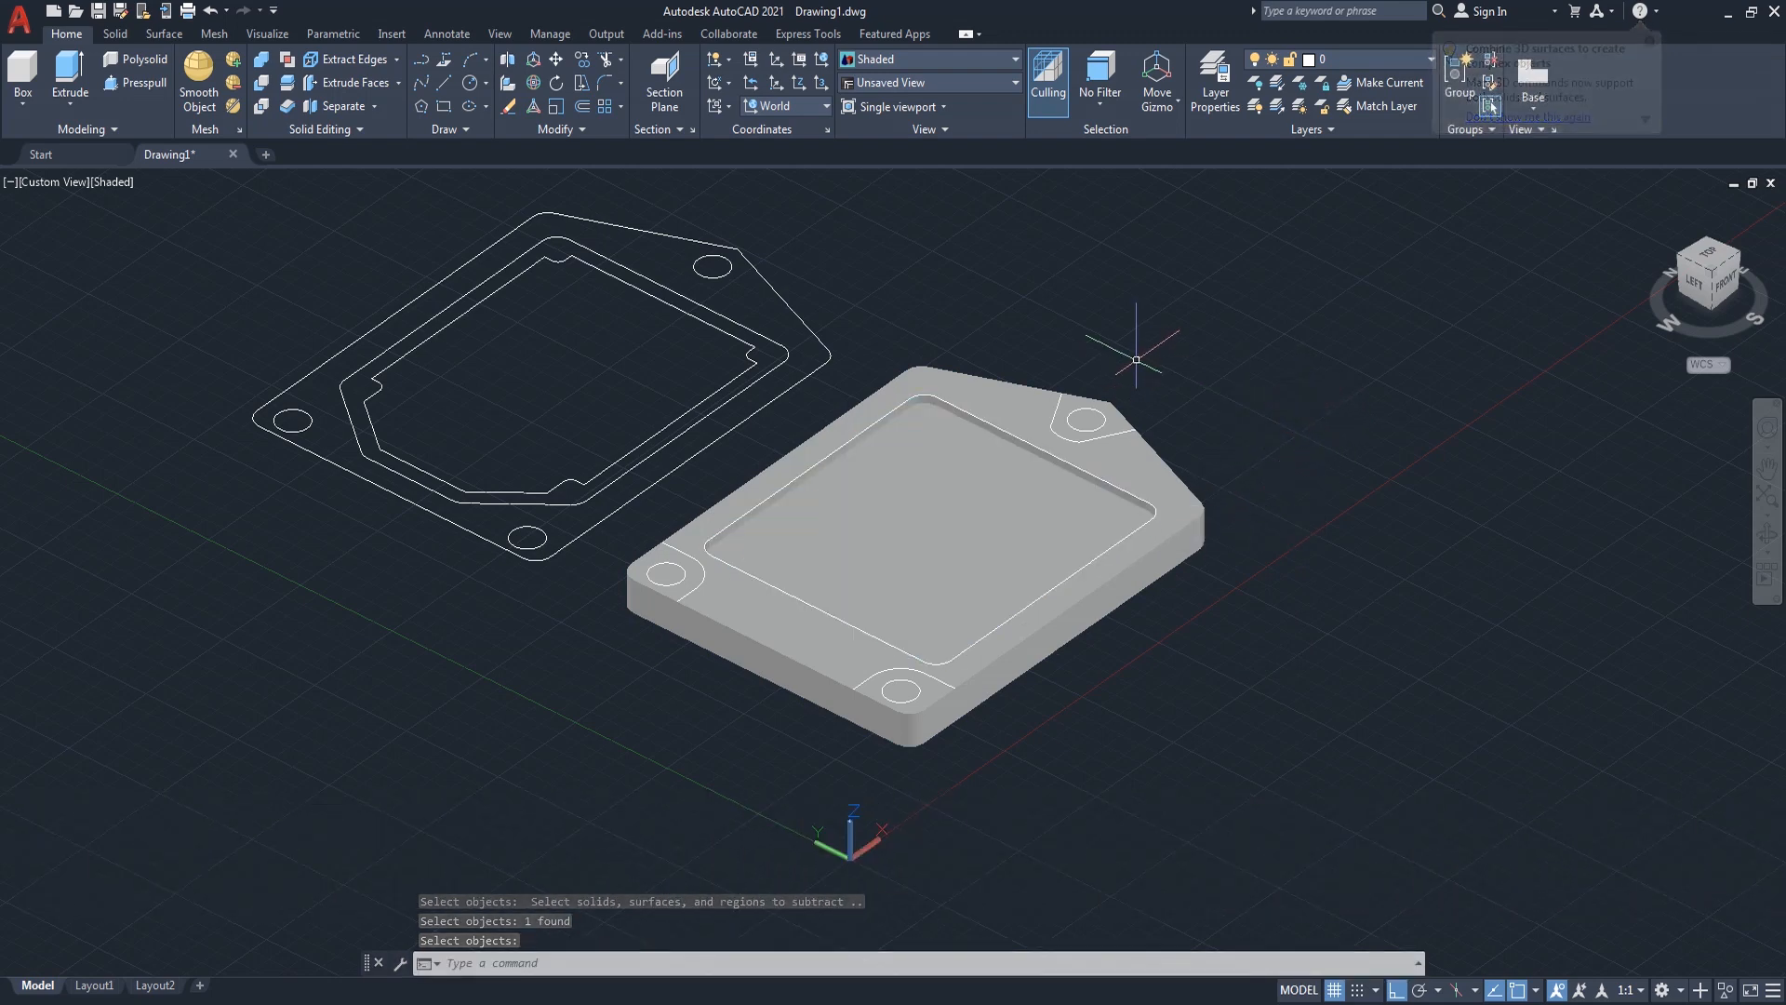
- Presspull the boss area around the hole circle near the plate's pointed end 1.5 down into the plate
left_click(147, 82)
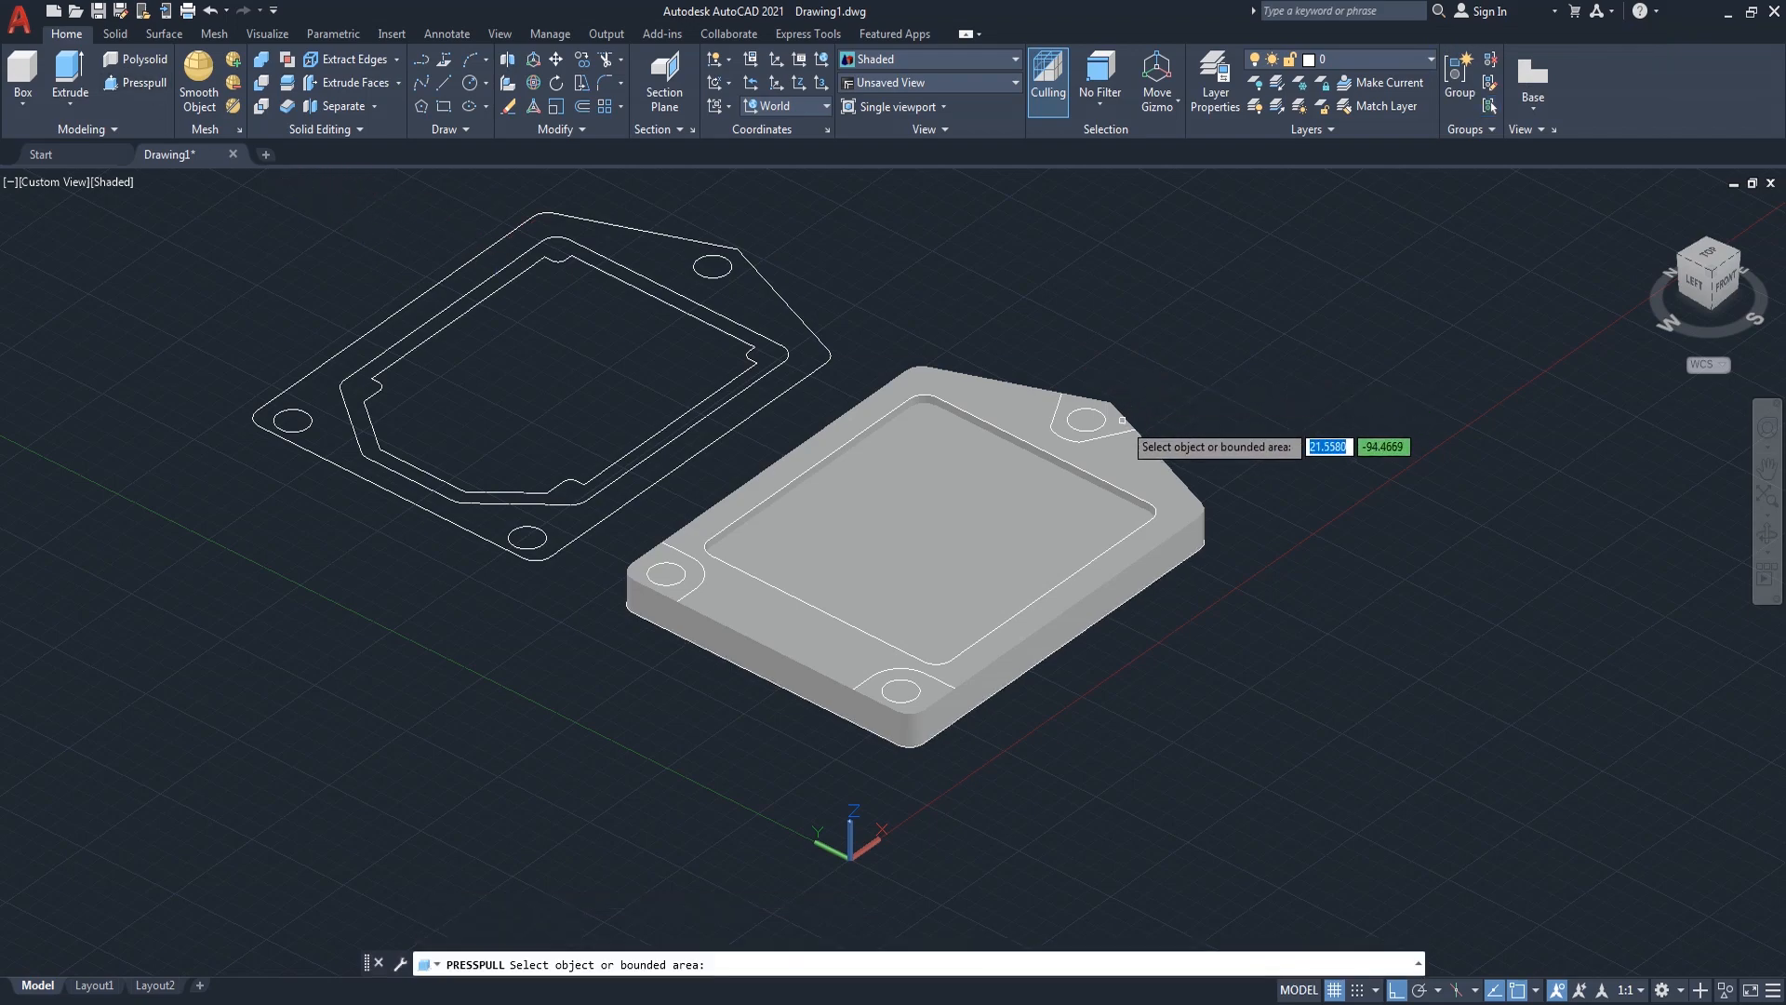
scroll(1122, 425, "up", 3)
left_click(1111, 433)
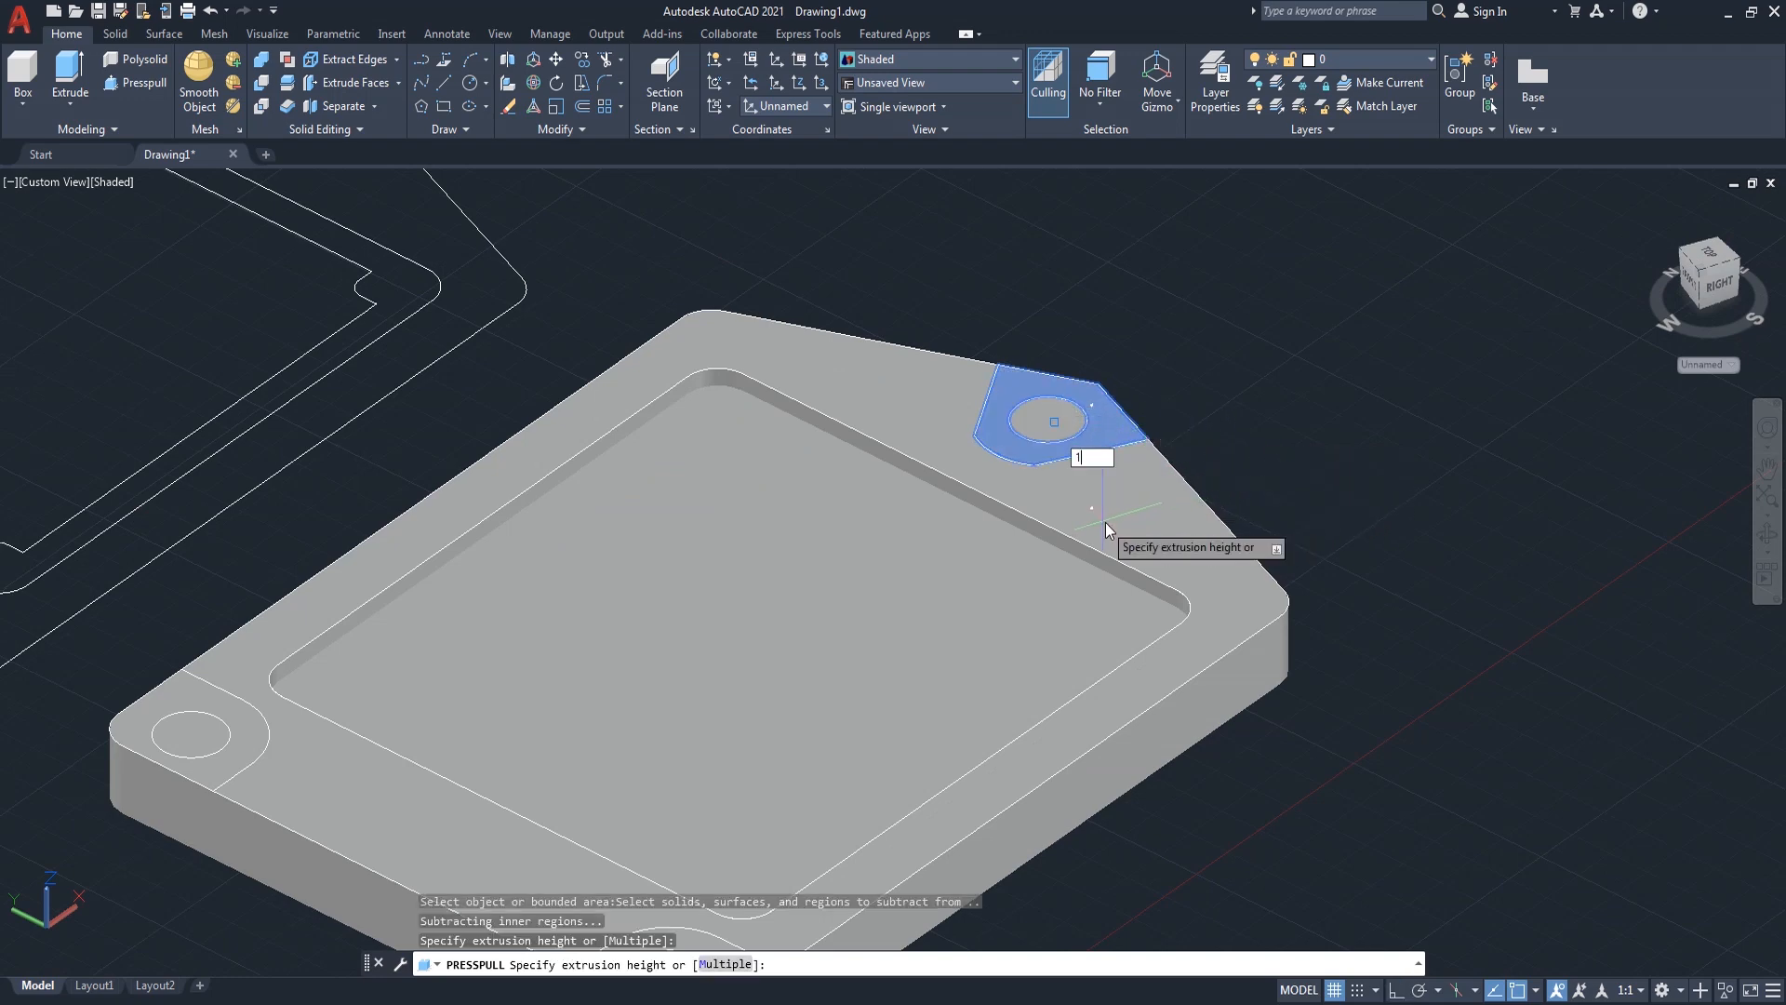
key("Return")
scroll(1184, 371, "down", 4)
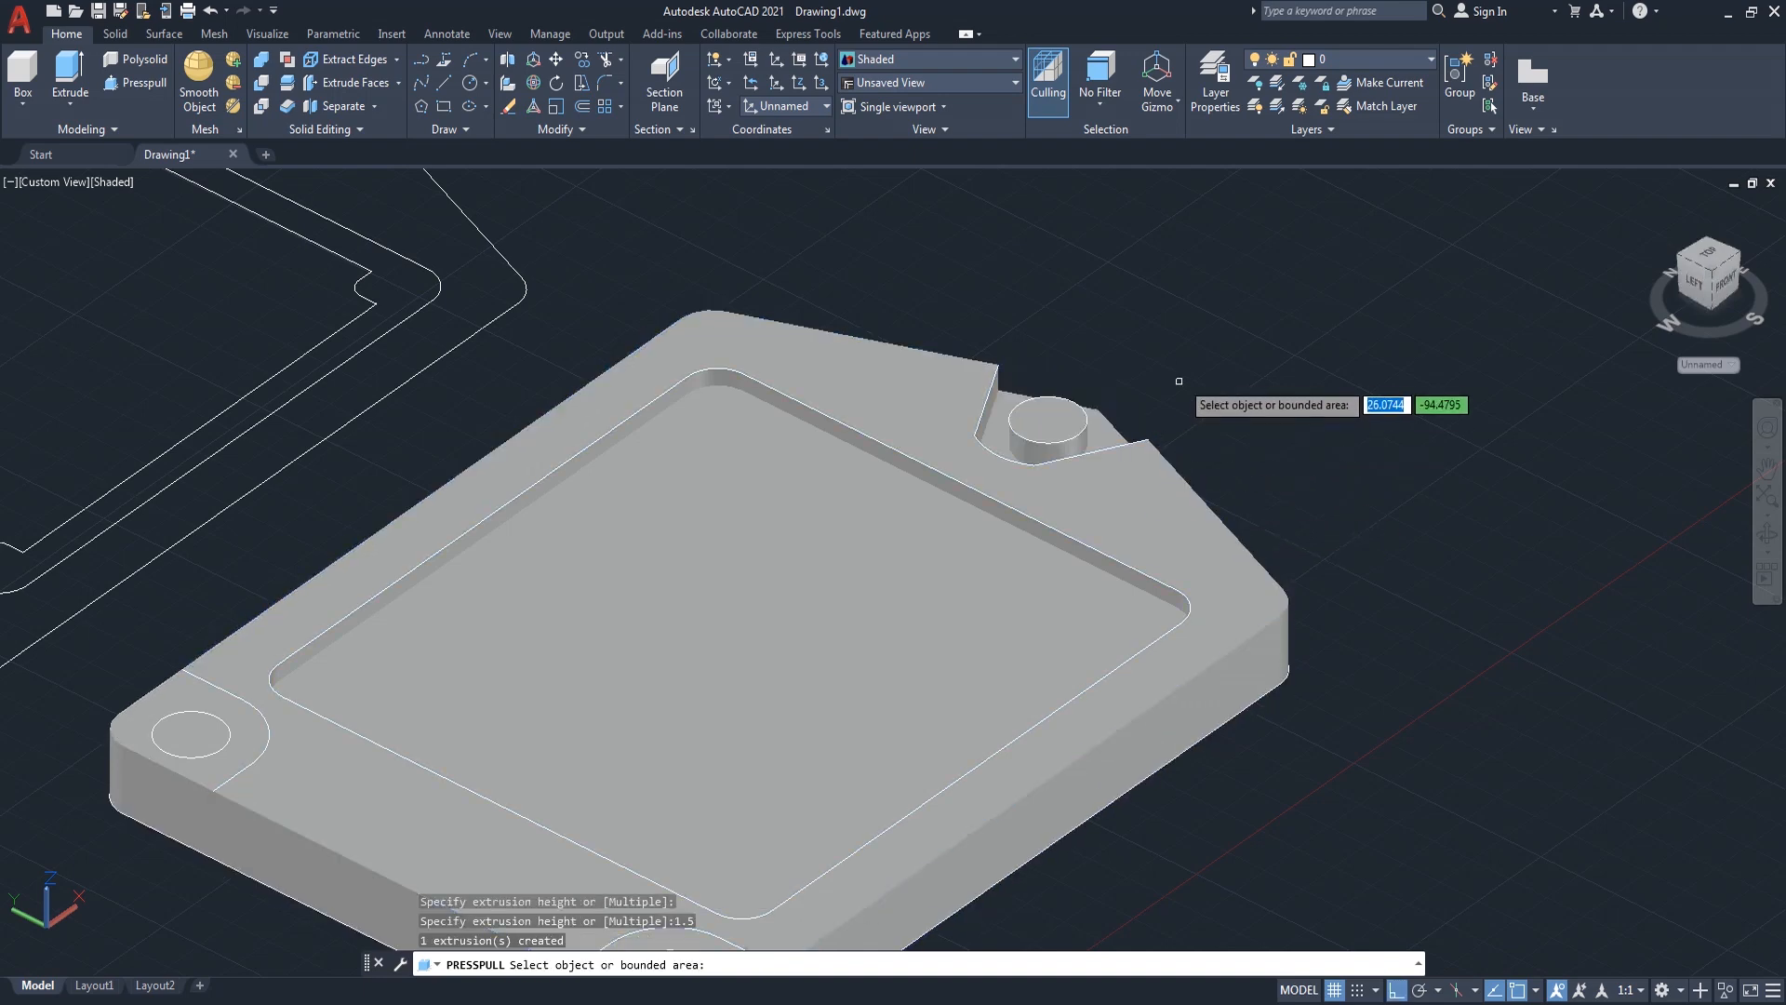
- Presspull the circle in the pointed end's recess down through the plate to cut its hole
scroll(1183, 372, "up", 2)
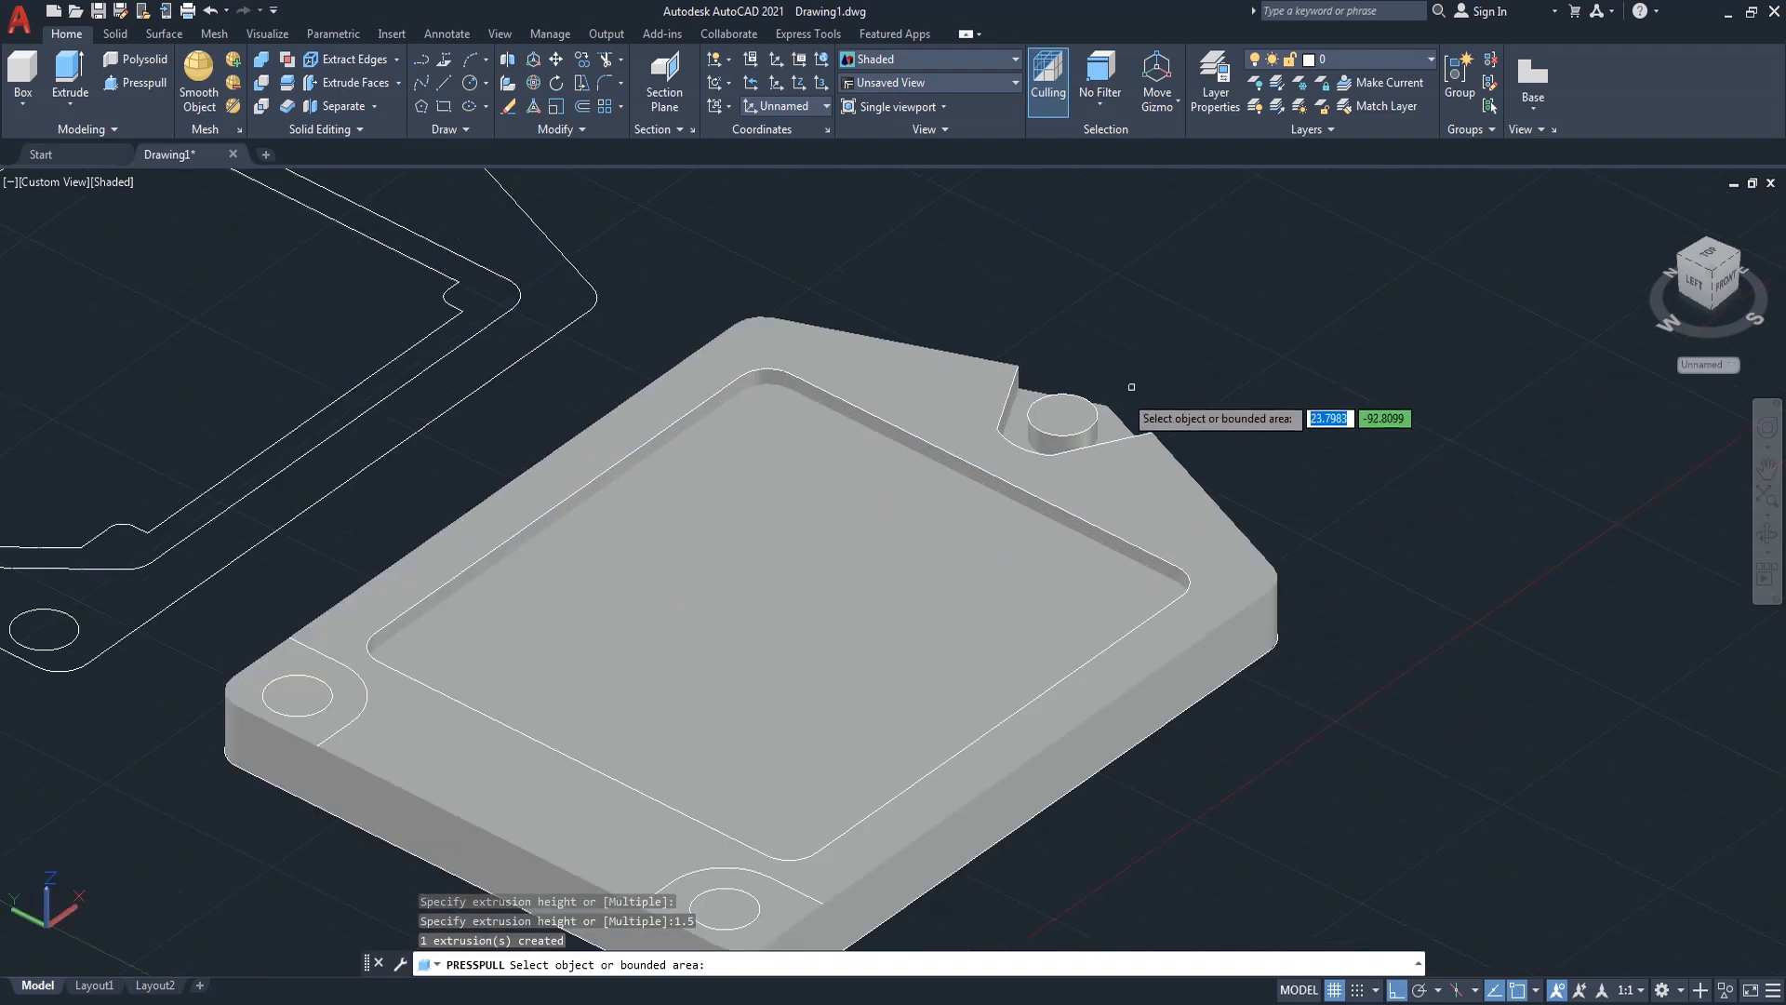
scroll(1144, 424, "down", 2)
scroll(1092, 410, "up", 2)
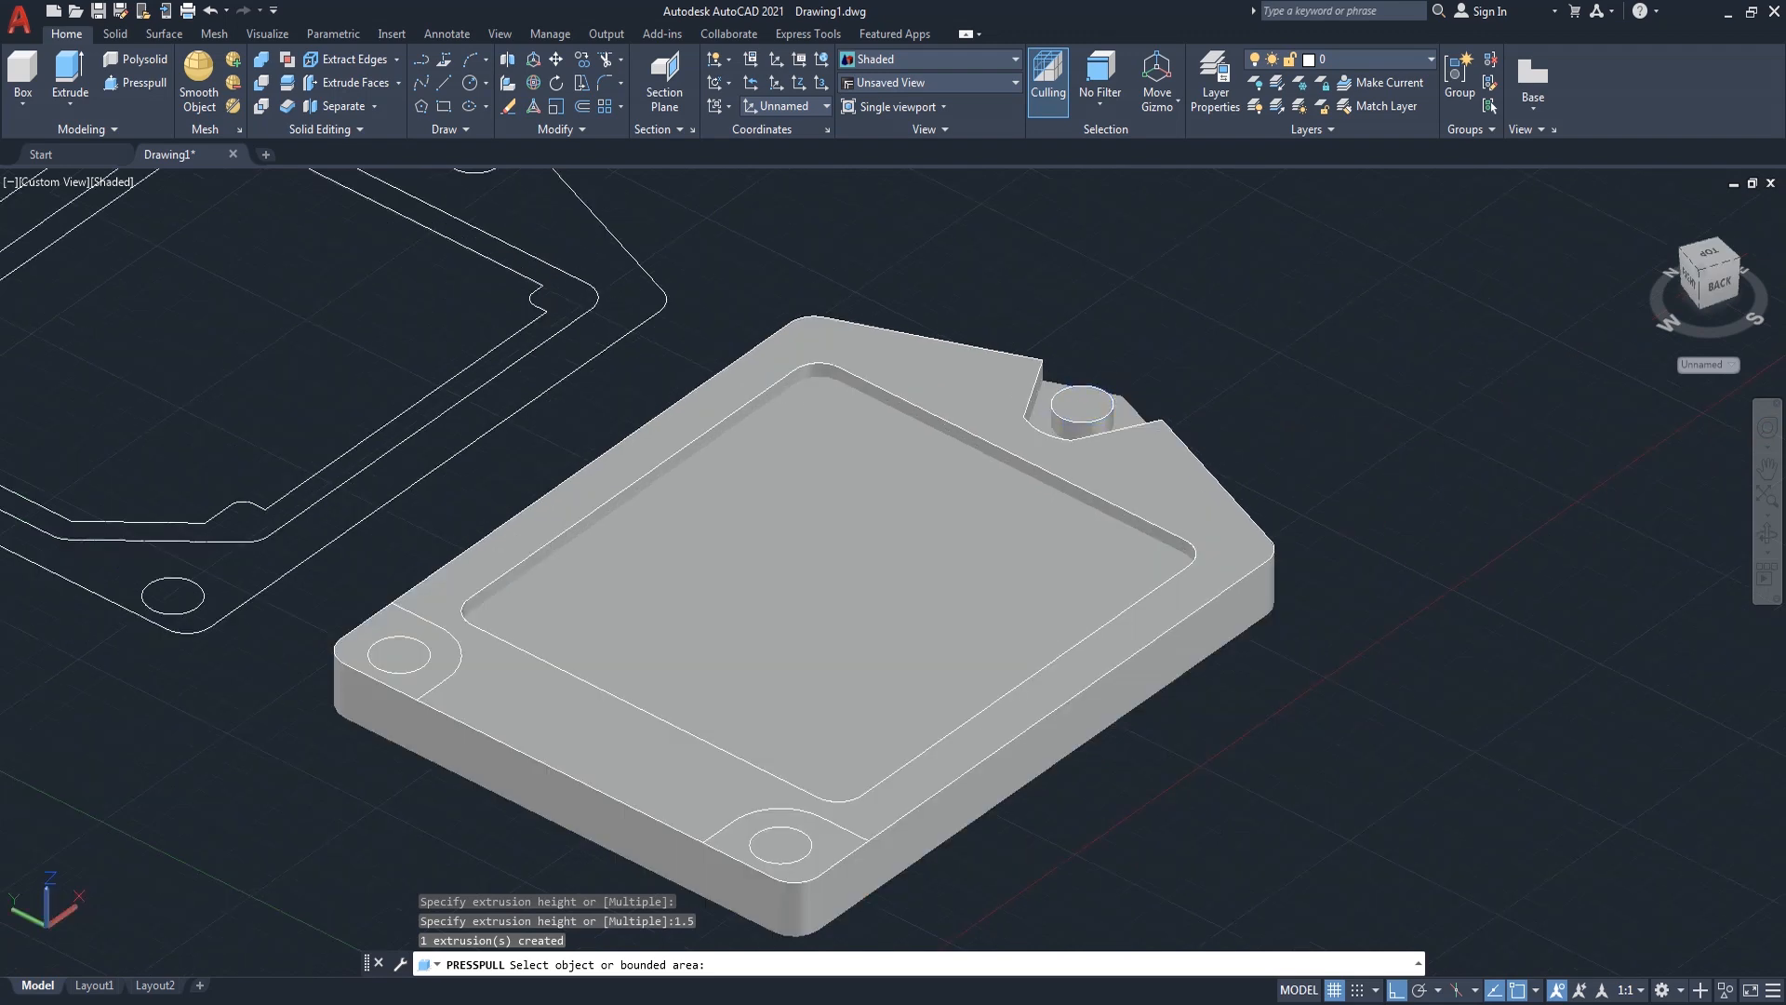
left_click(1082, 403)
left_click(1207, 717)
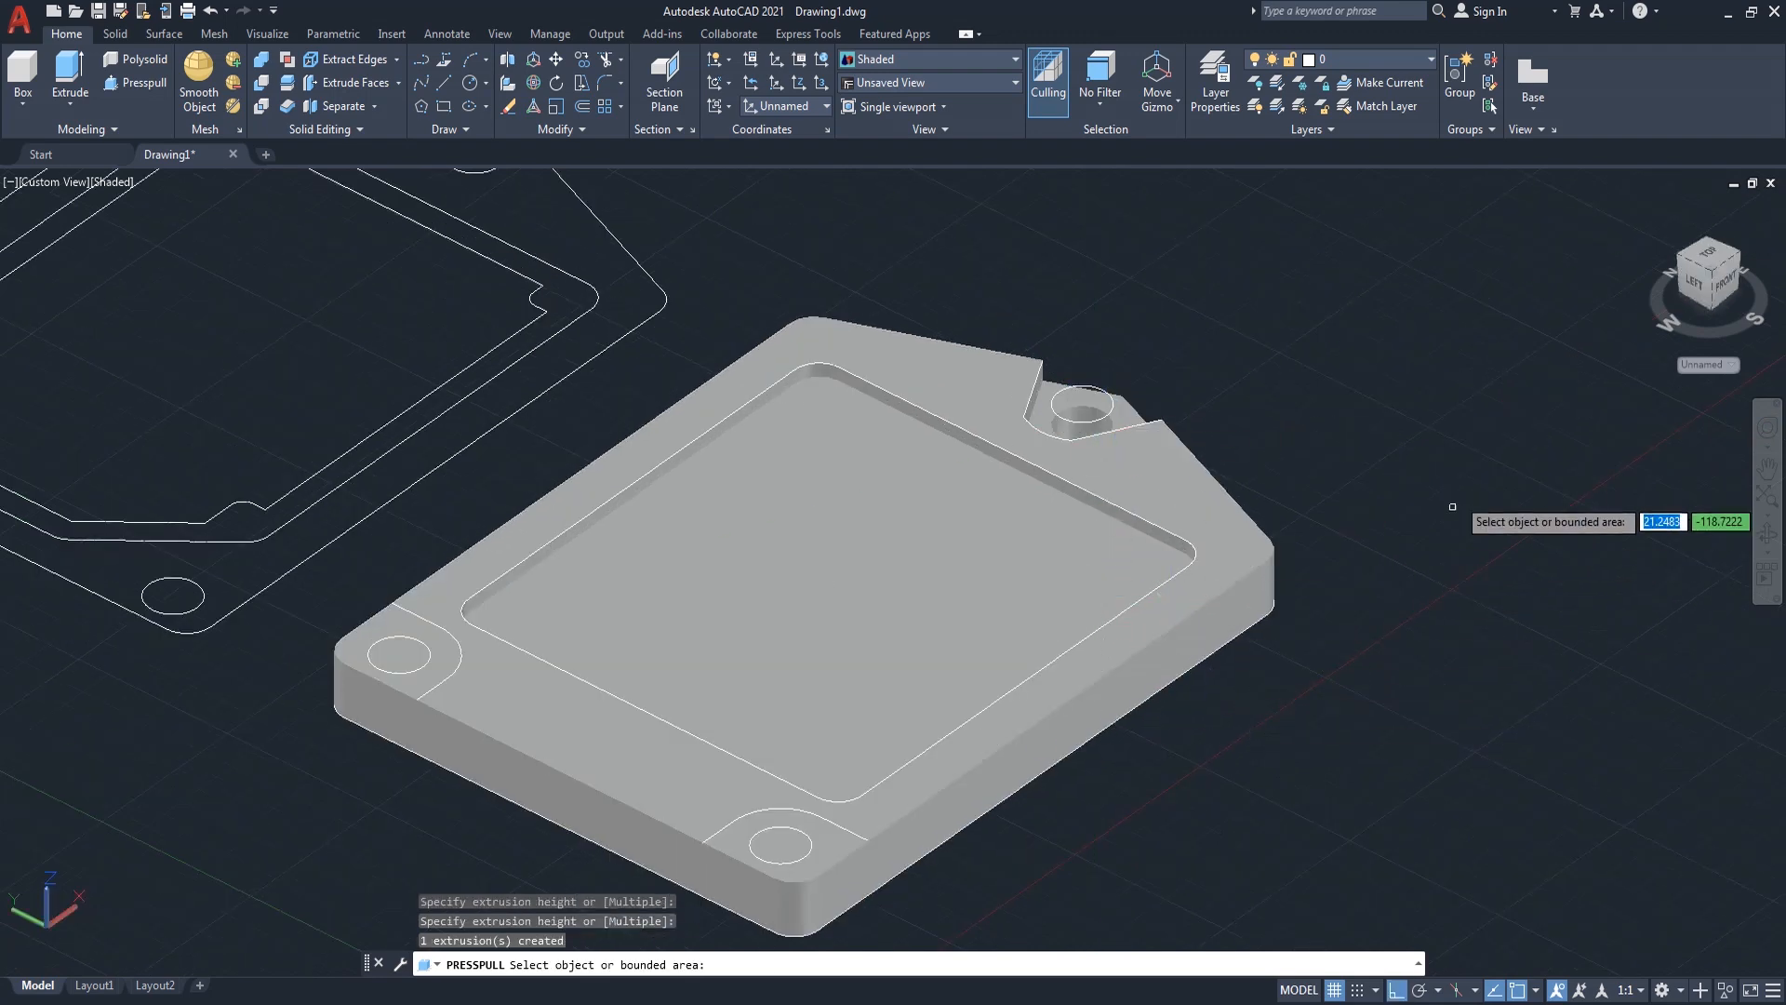
scroll(1376, 433, "down", 2)
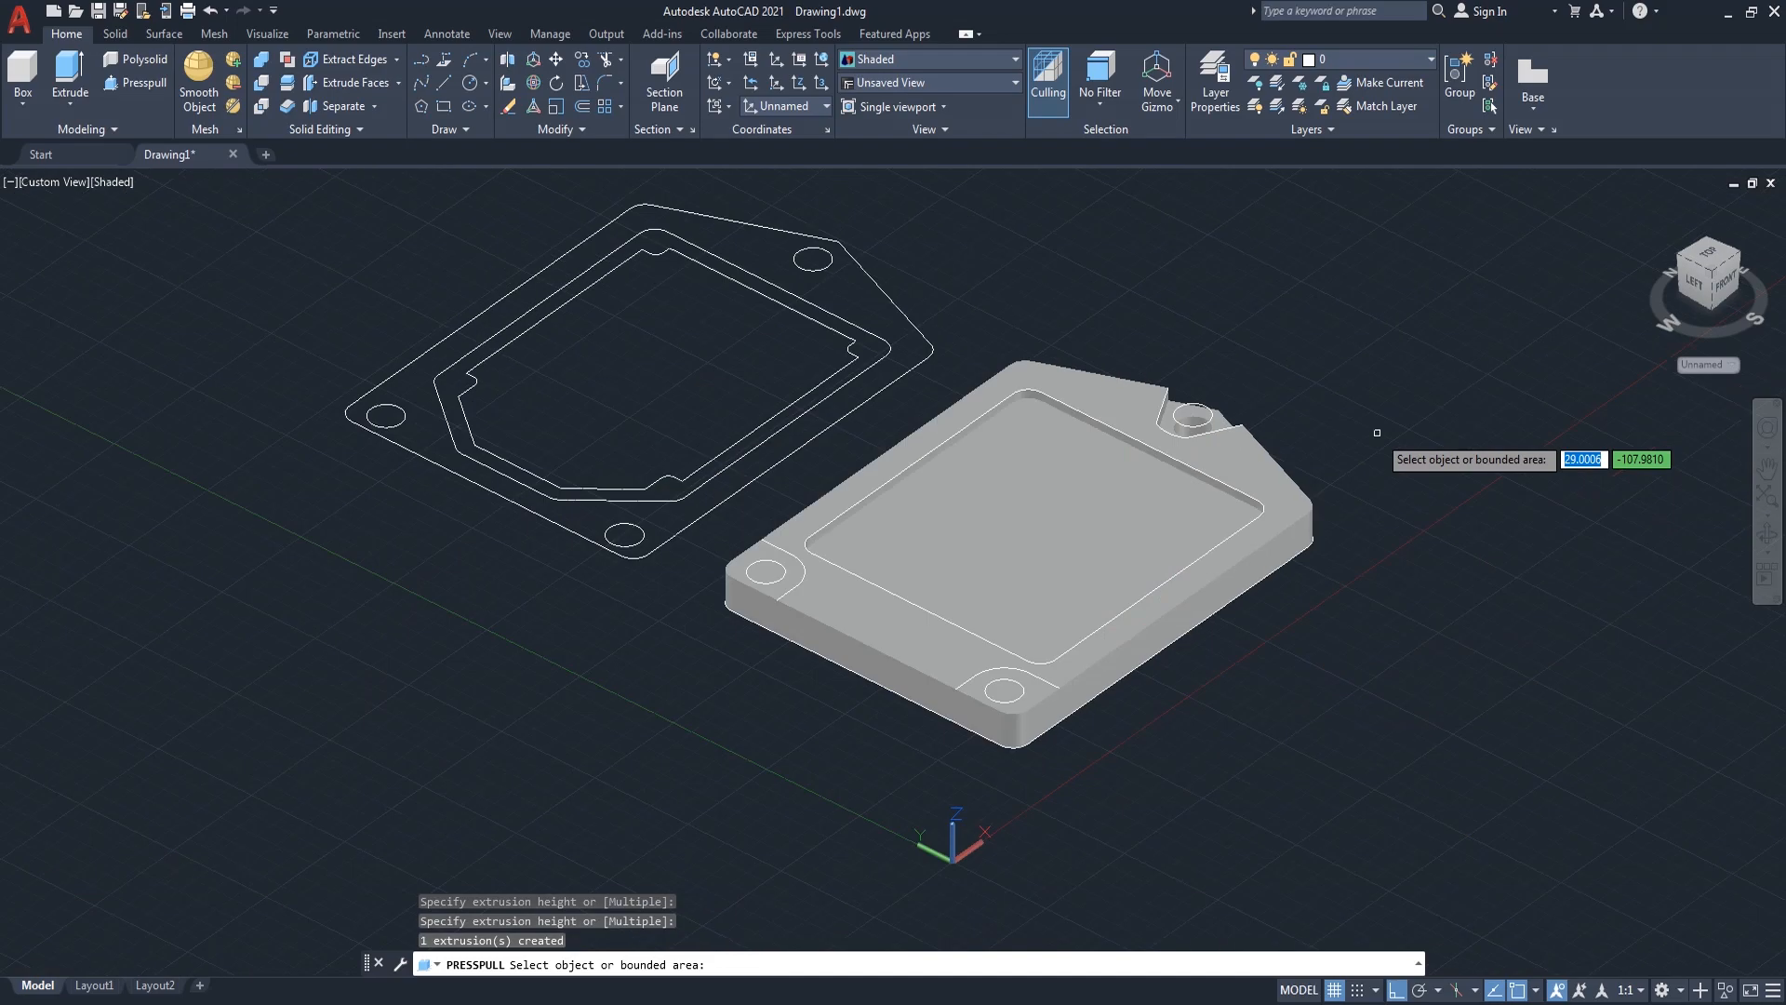
scroll(1376, 432, "up", 2)
key("Return")
- Orbit around the plate to examine the recess and through hole at its pointed end
left_click(1766, 540)
mouse_move(1361, 534)
left_mouse_down()
mouse_move(1070, 418)
mouse_move(893, 307)
mouse_move(906, 425)
mouse_move(1268, 564)
left_mouse_up()
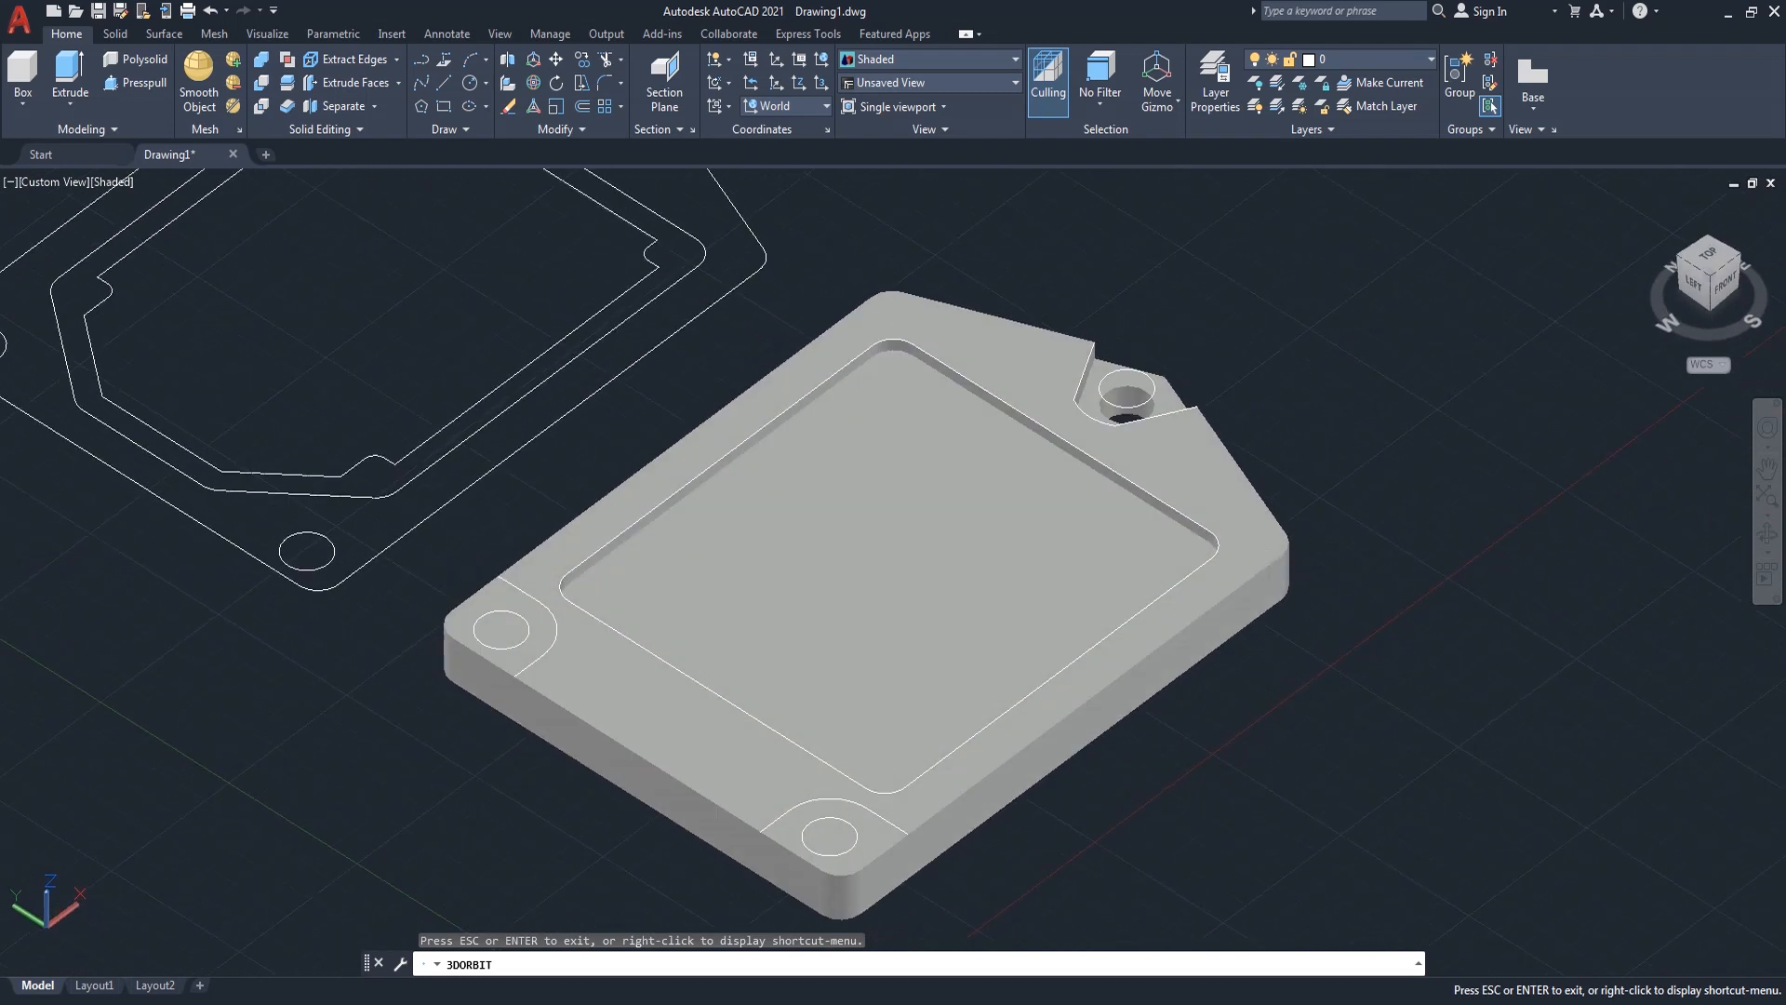
middle_click_drag(1260, 640, 1321, 506)
scroll(1322, 505, "up", 1)
scroll(1322, 505, "down", 3)
right_click(1386, 389)
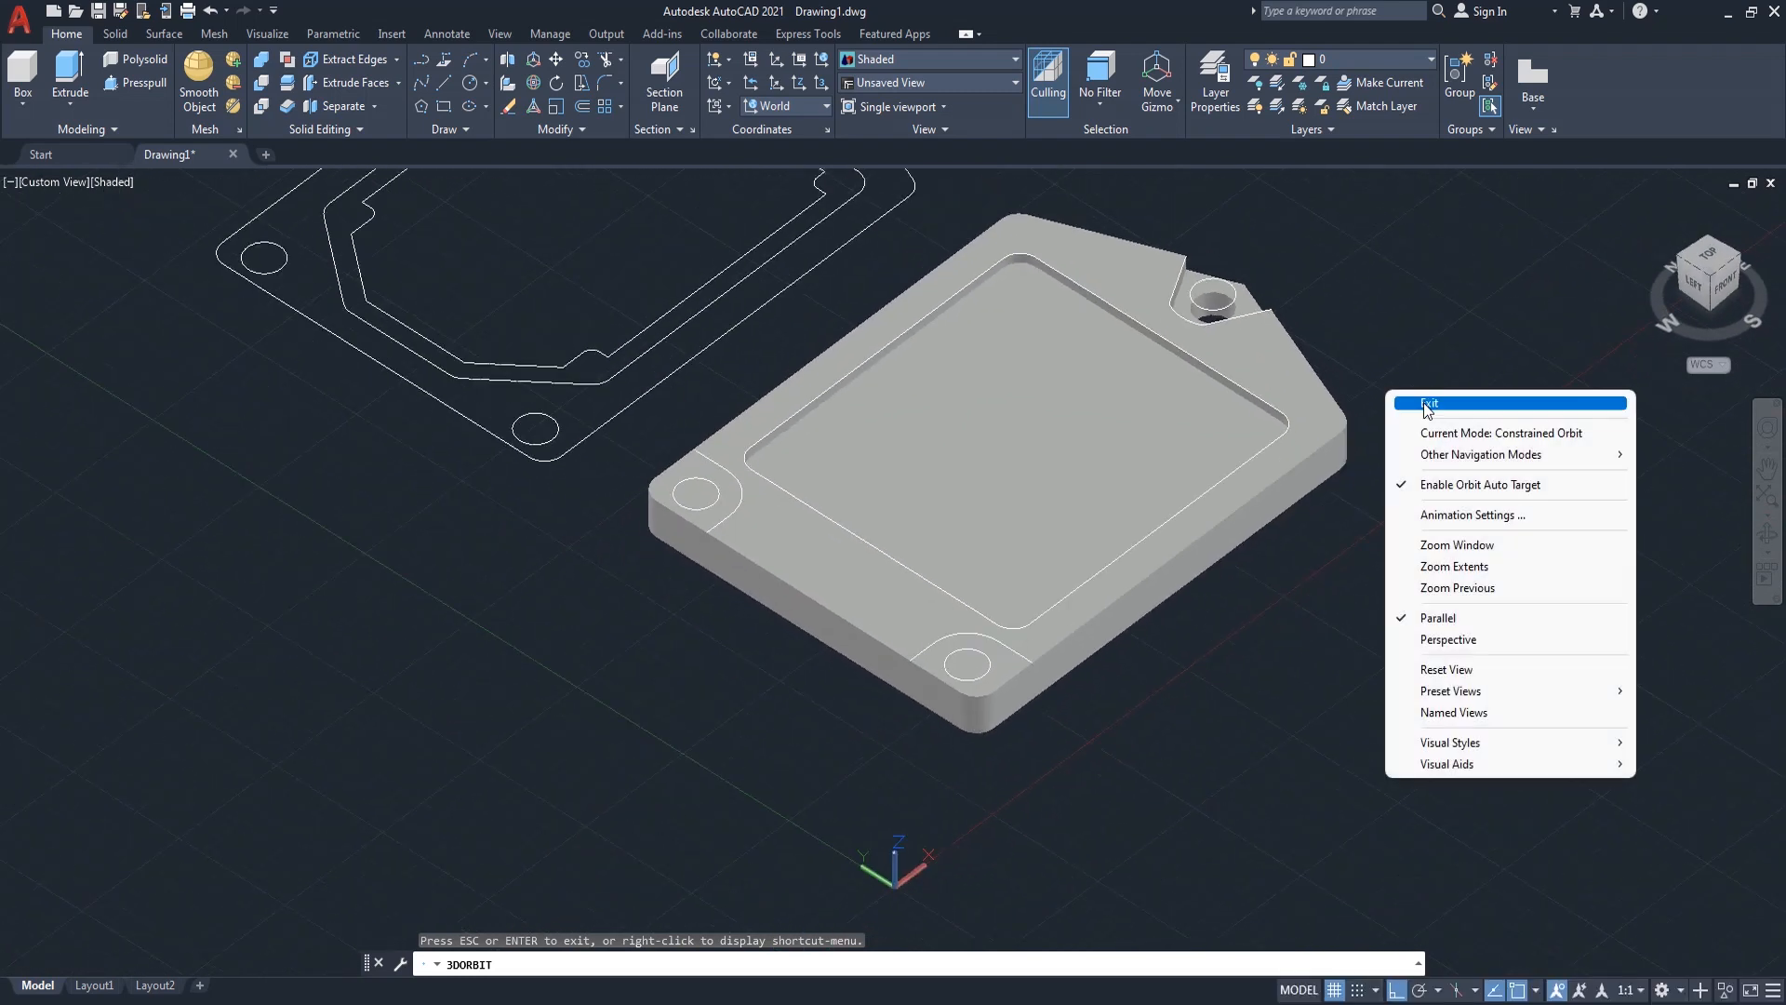
left_click(1418, 399)
right_click(1254, 626)
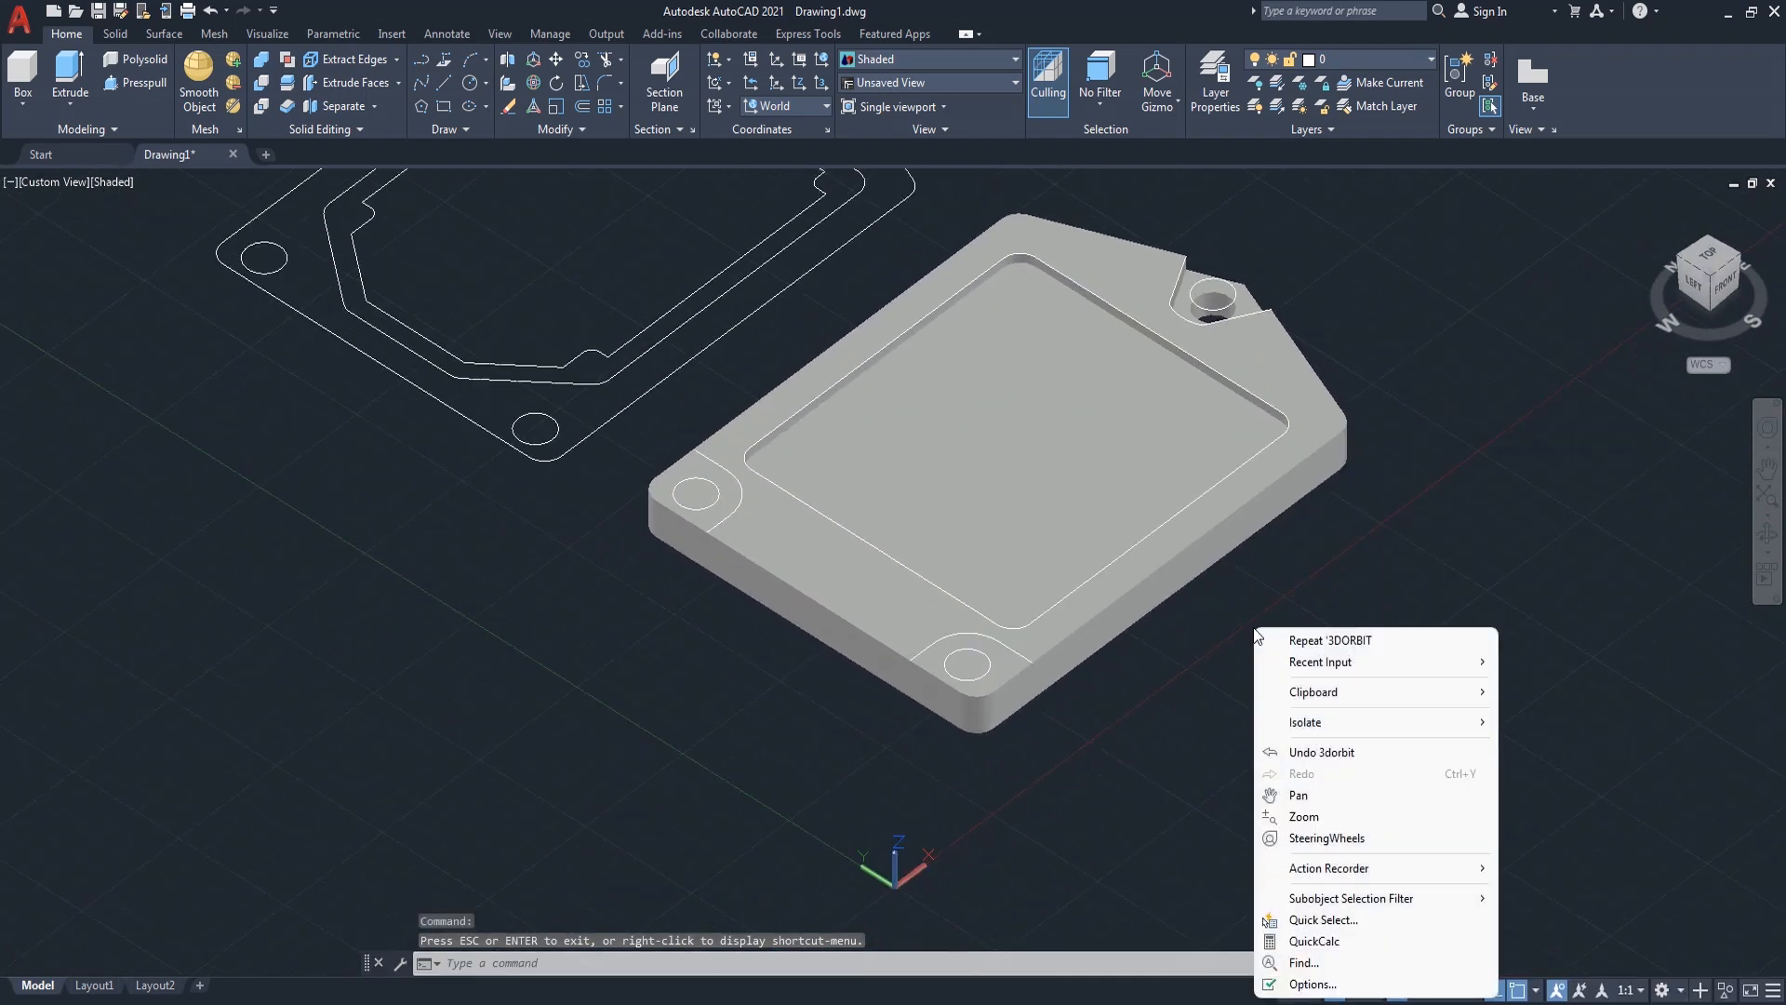
left_click(1249, 626)
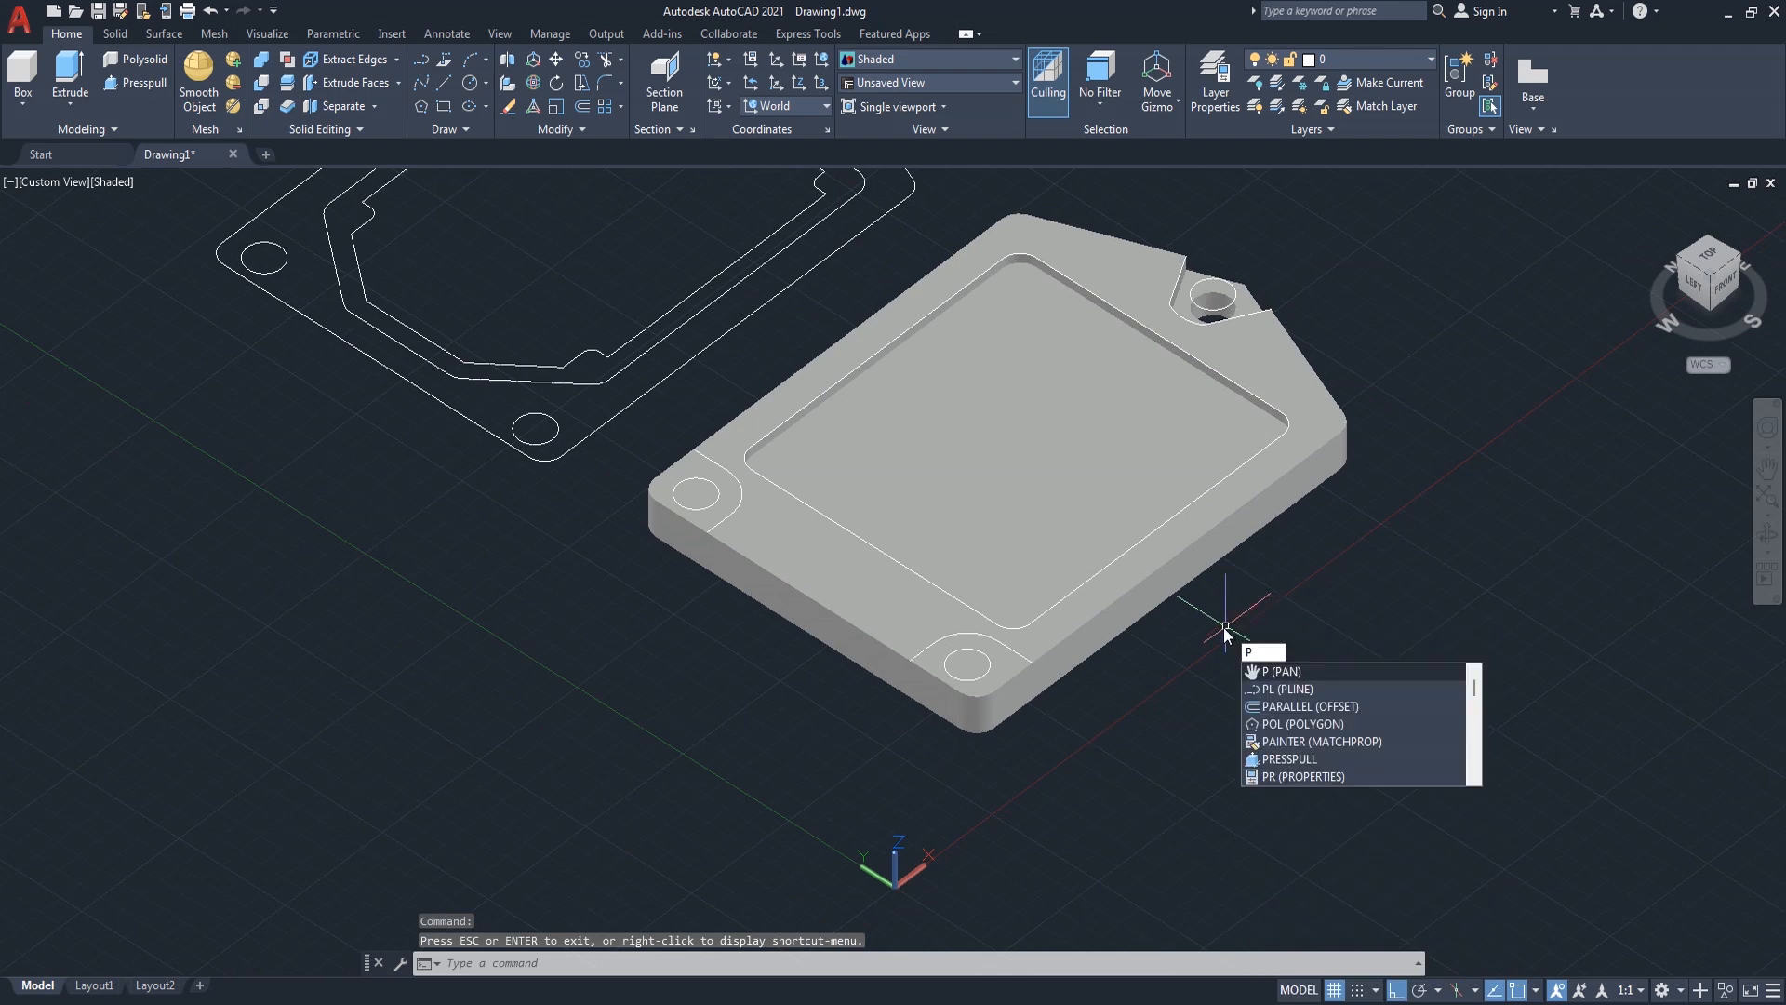
- Presspull the boss area at the plate's front corner 1.5 down and cut its circle through the plate
key("Return")
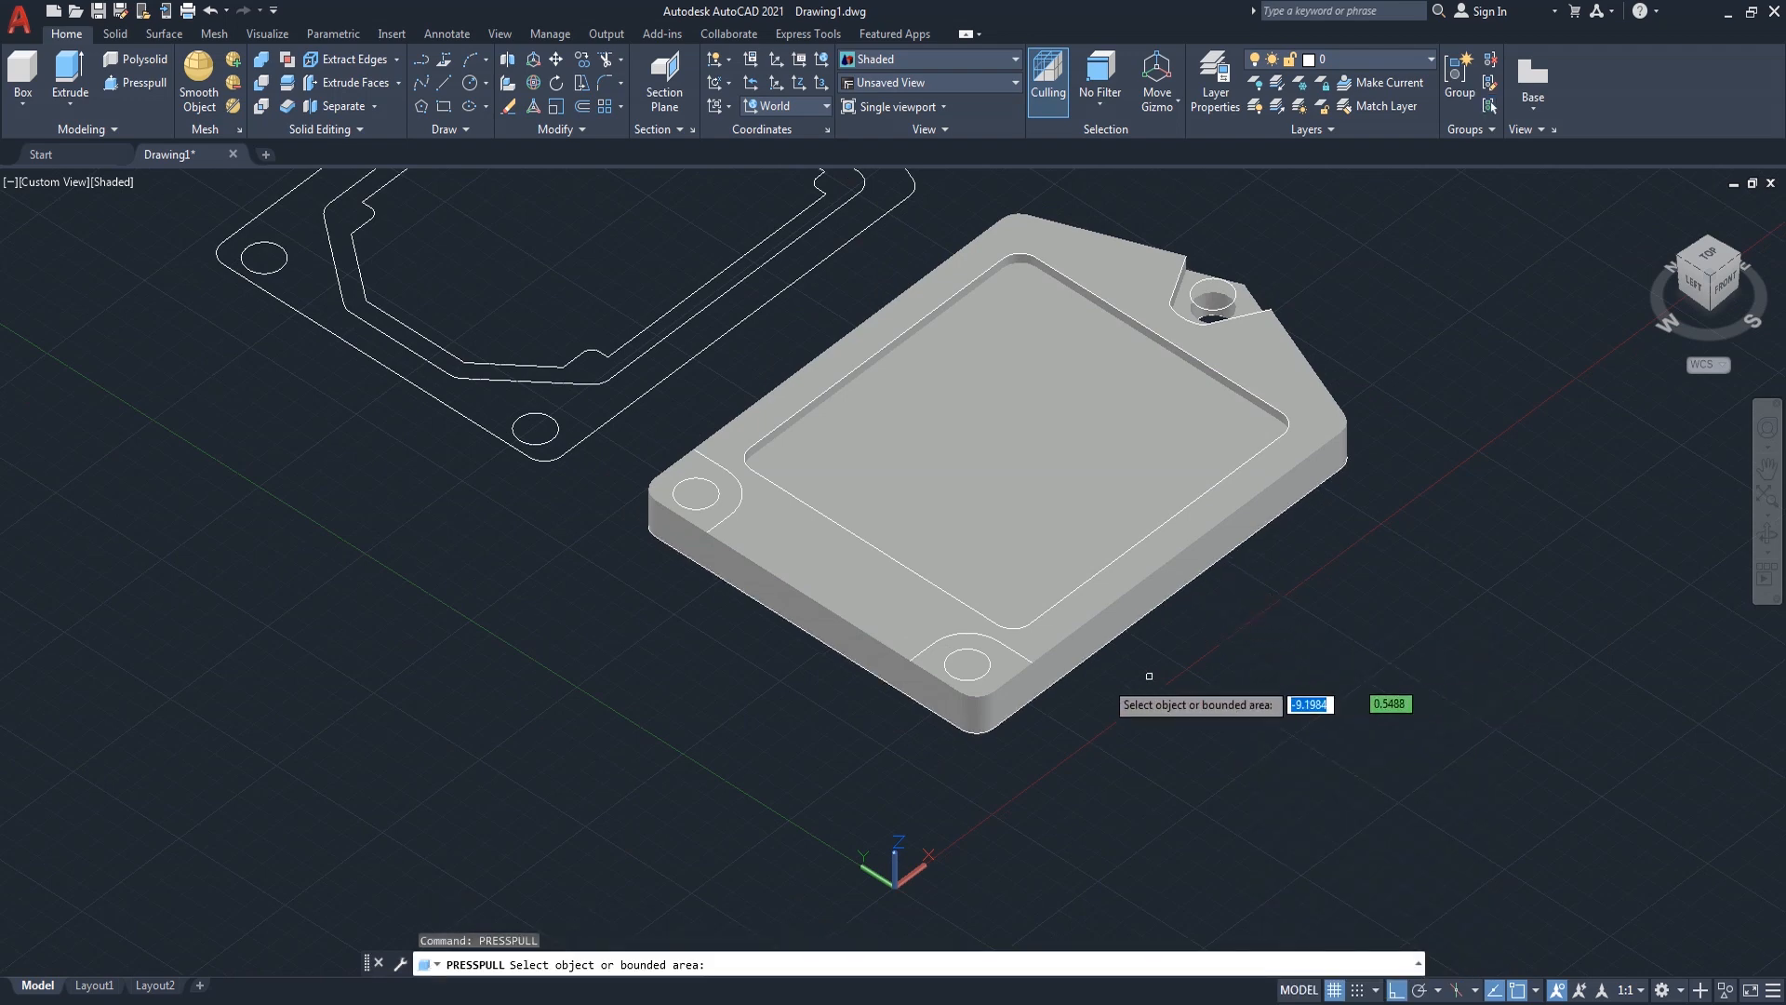
left_click(1005, 661)
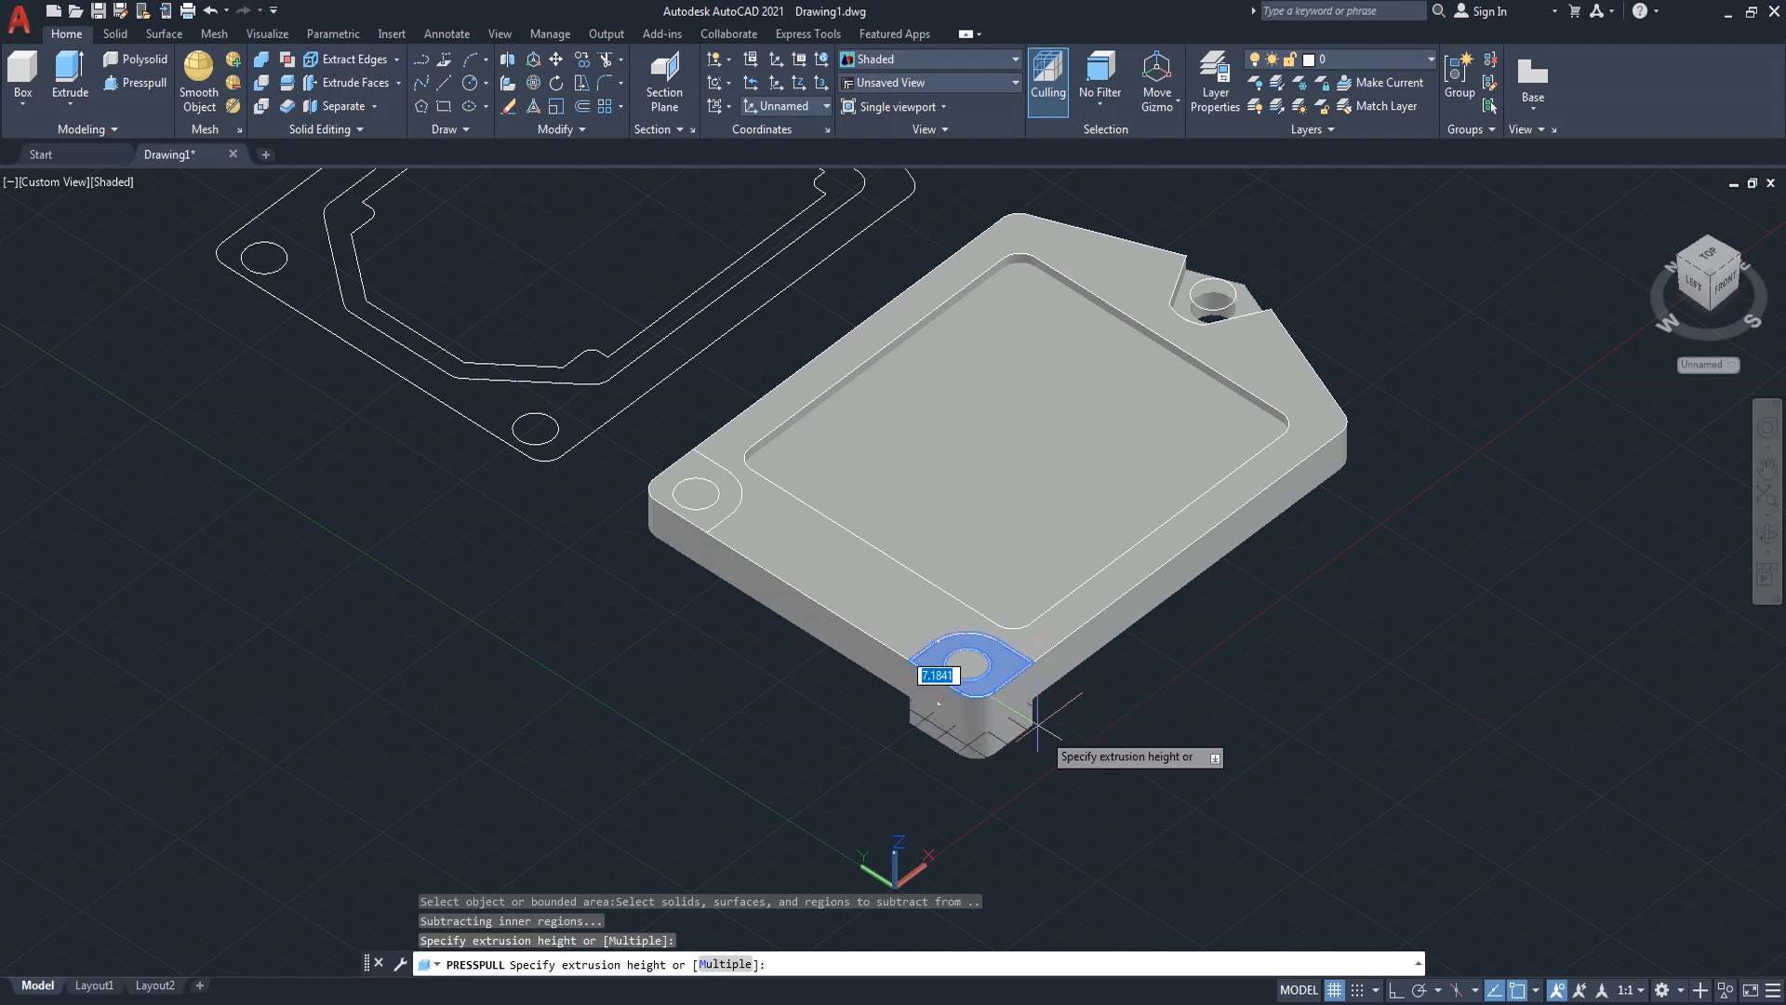
type("1.5")
key("Return")
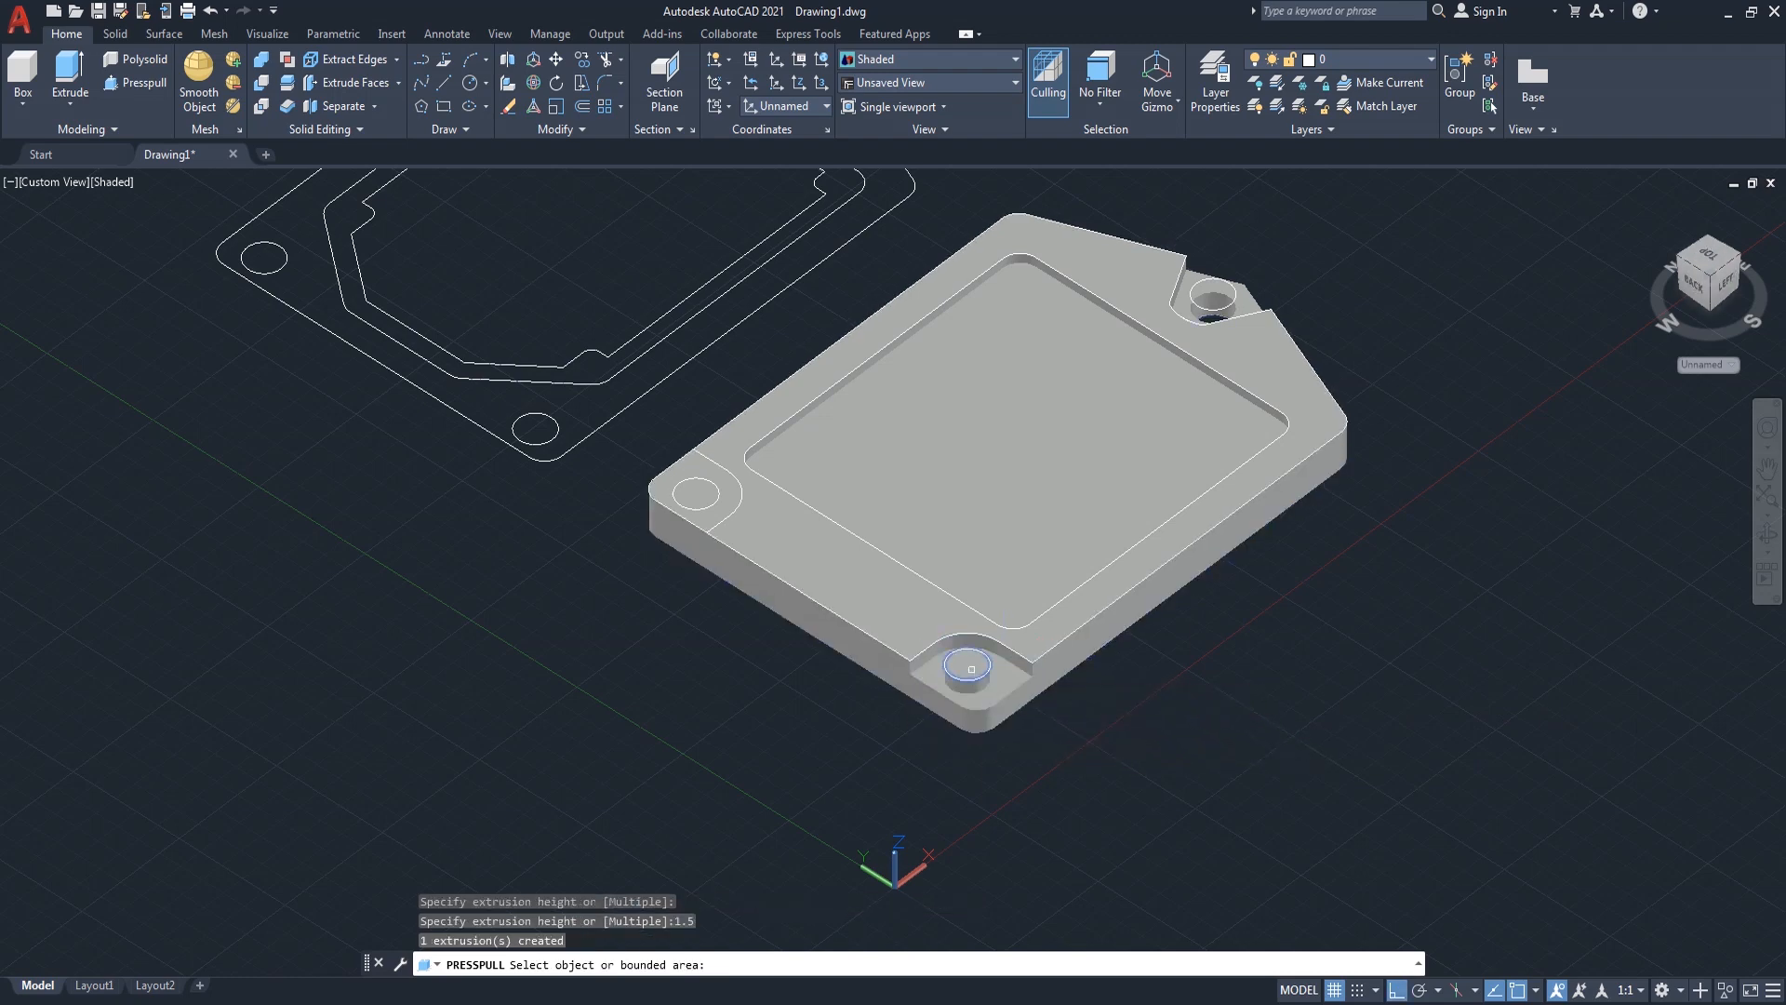
left_click(971, 668)
left_click(985, 762)
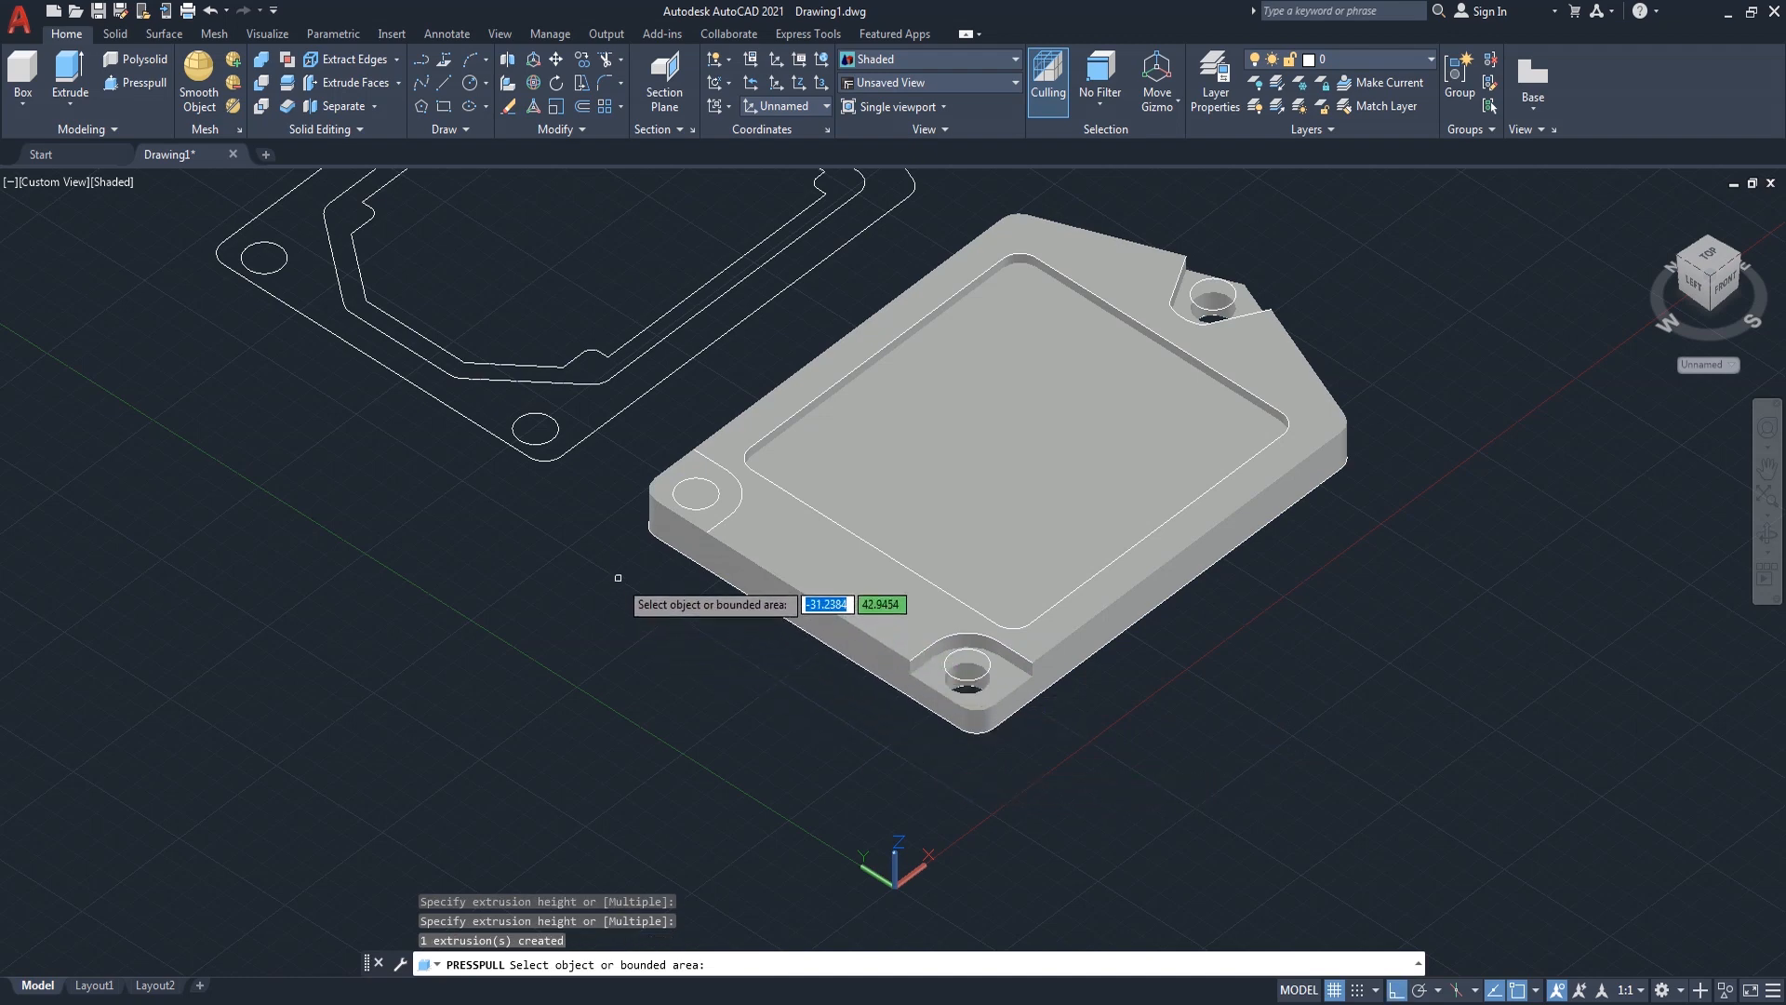
- Presspull the boss area at the plate's left corner 1.5 down and cut its circle through the plate
left_click(661, 492)
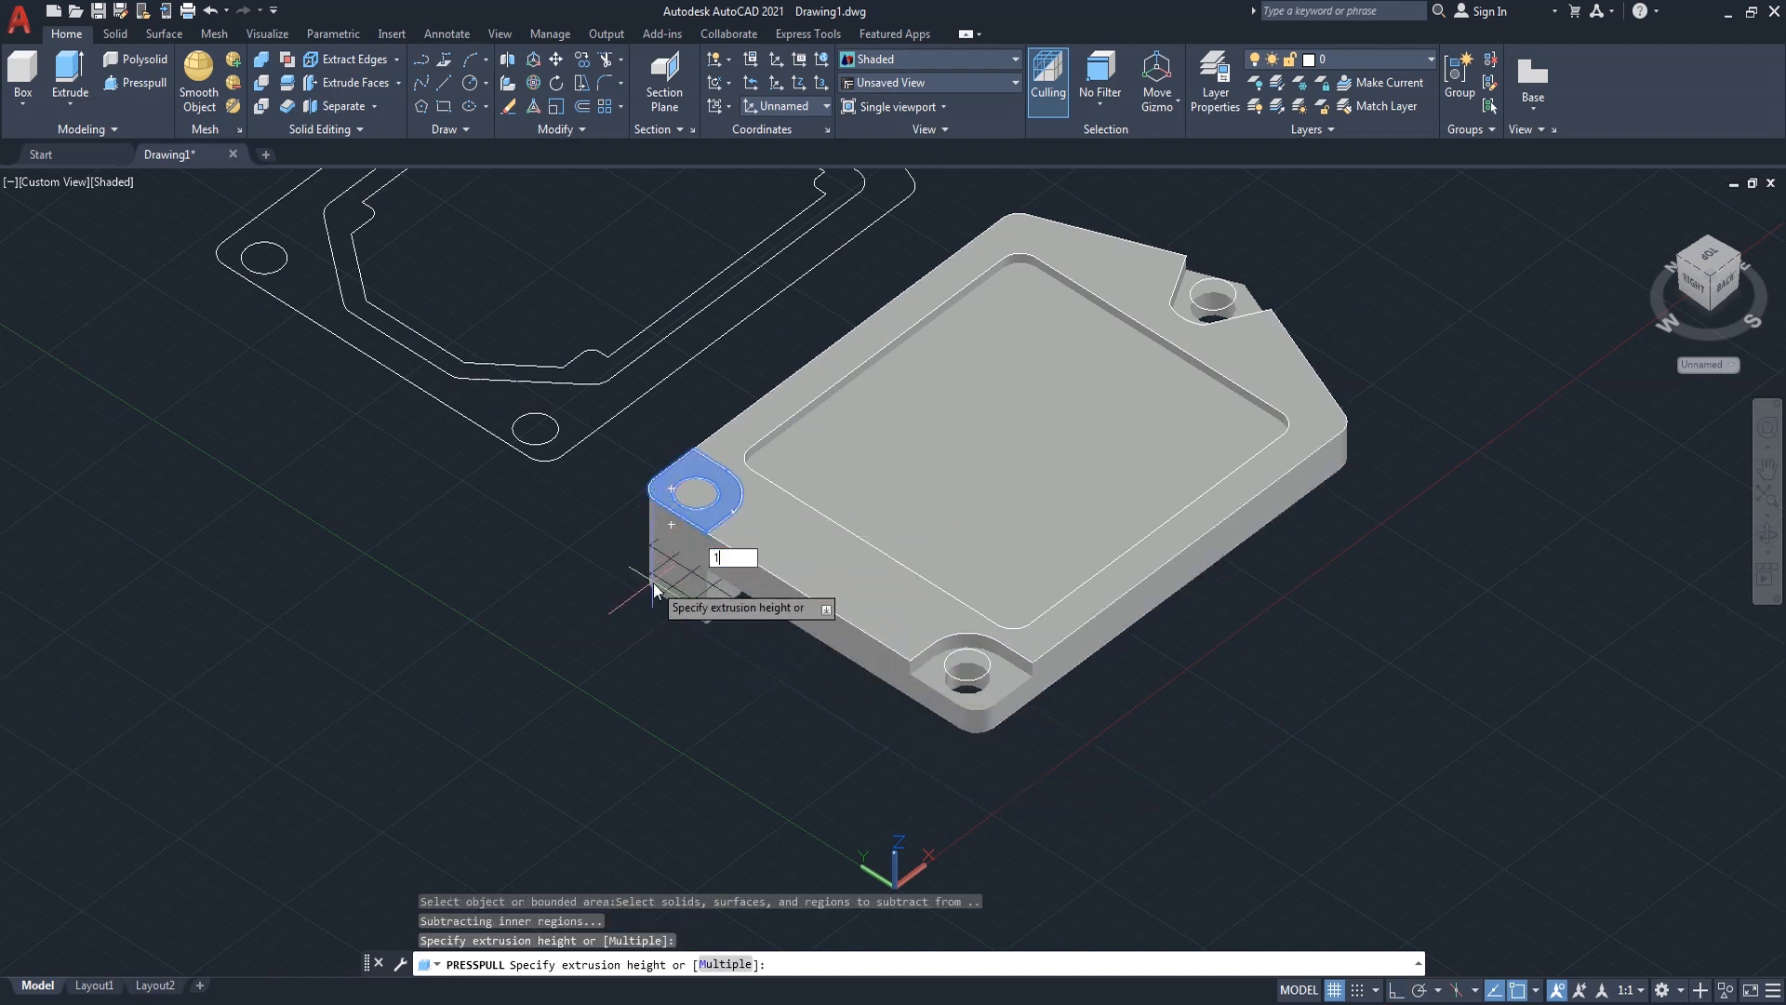
type("1.5")
key("Return")
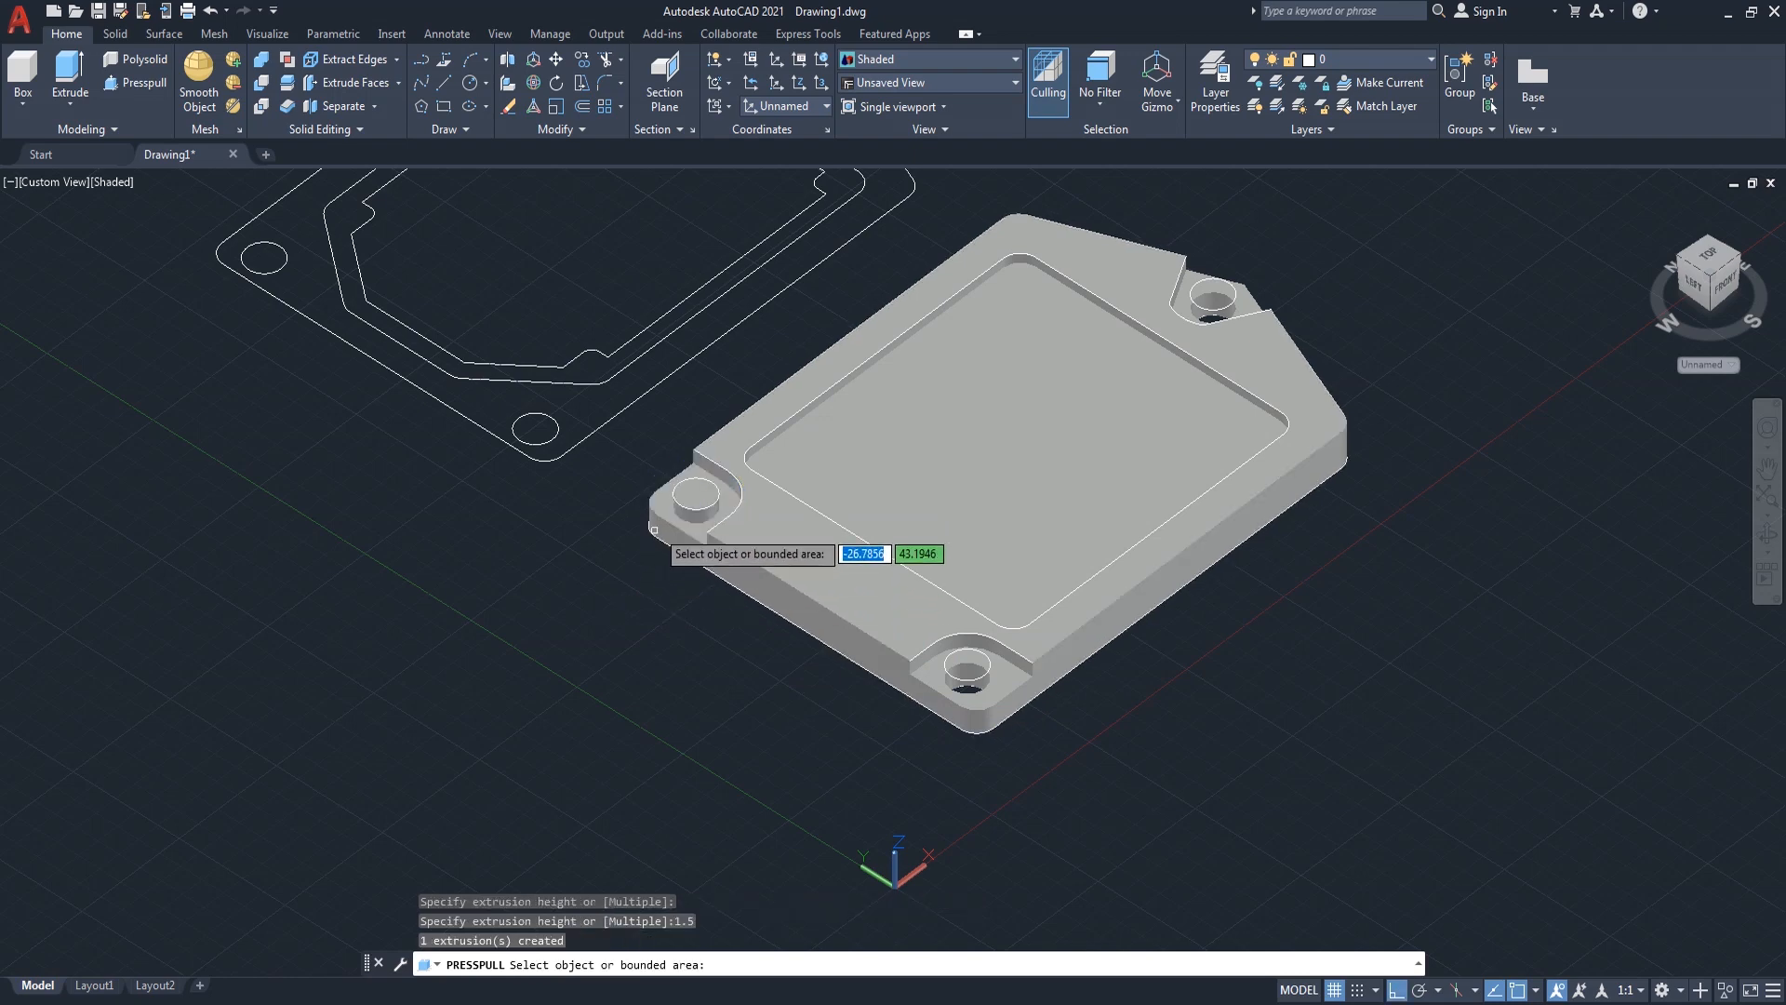
left_click(695, 496)
left_click(670, 616)
key("Return")
- Change the model's visual style from Shaded to 2D Wireframe
scroll(603, 620, "down", 2)
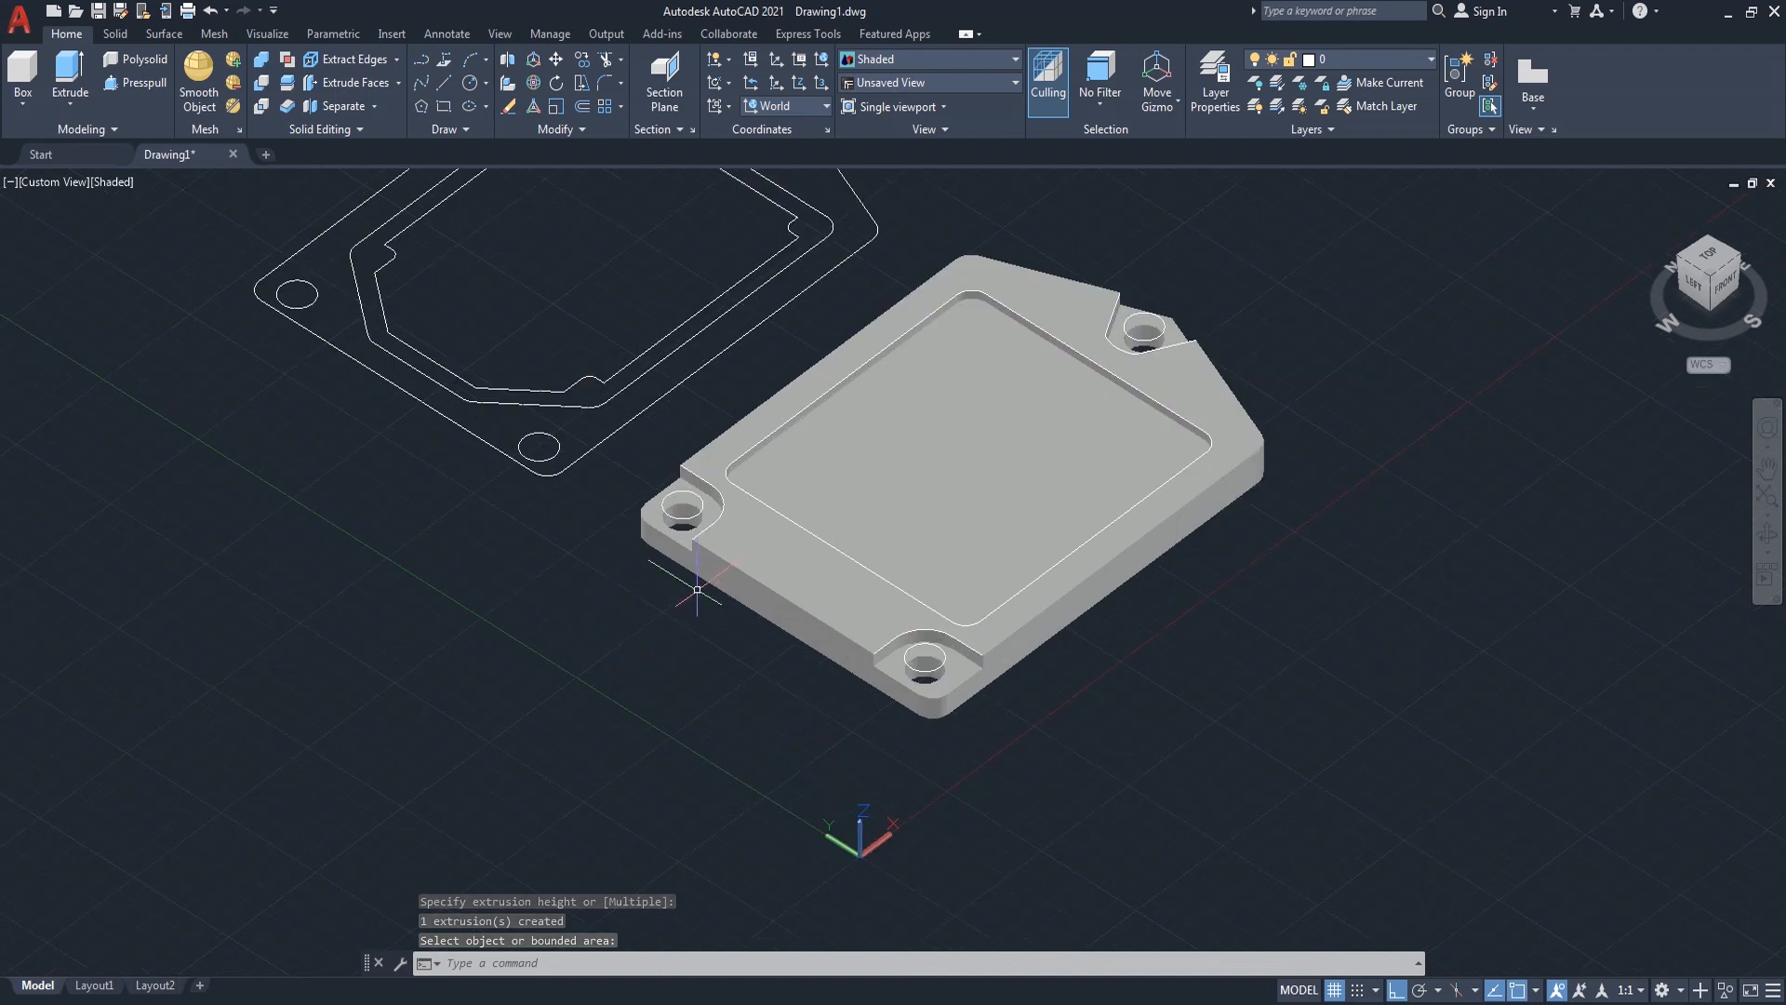
left_click(1766, 534)
left_click_drag(1041, 428, 1041, 553)
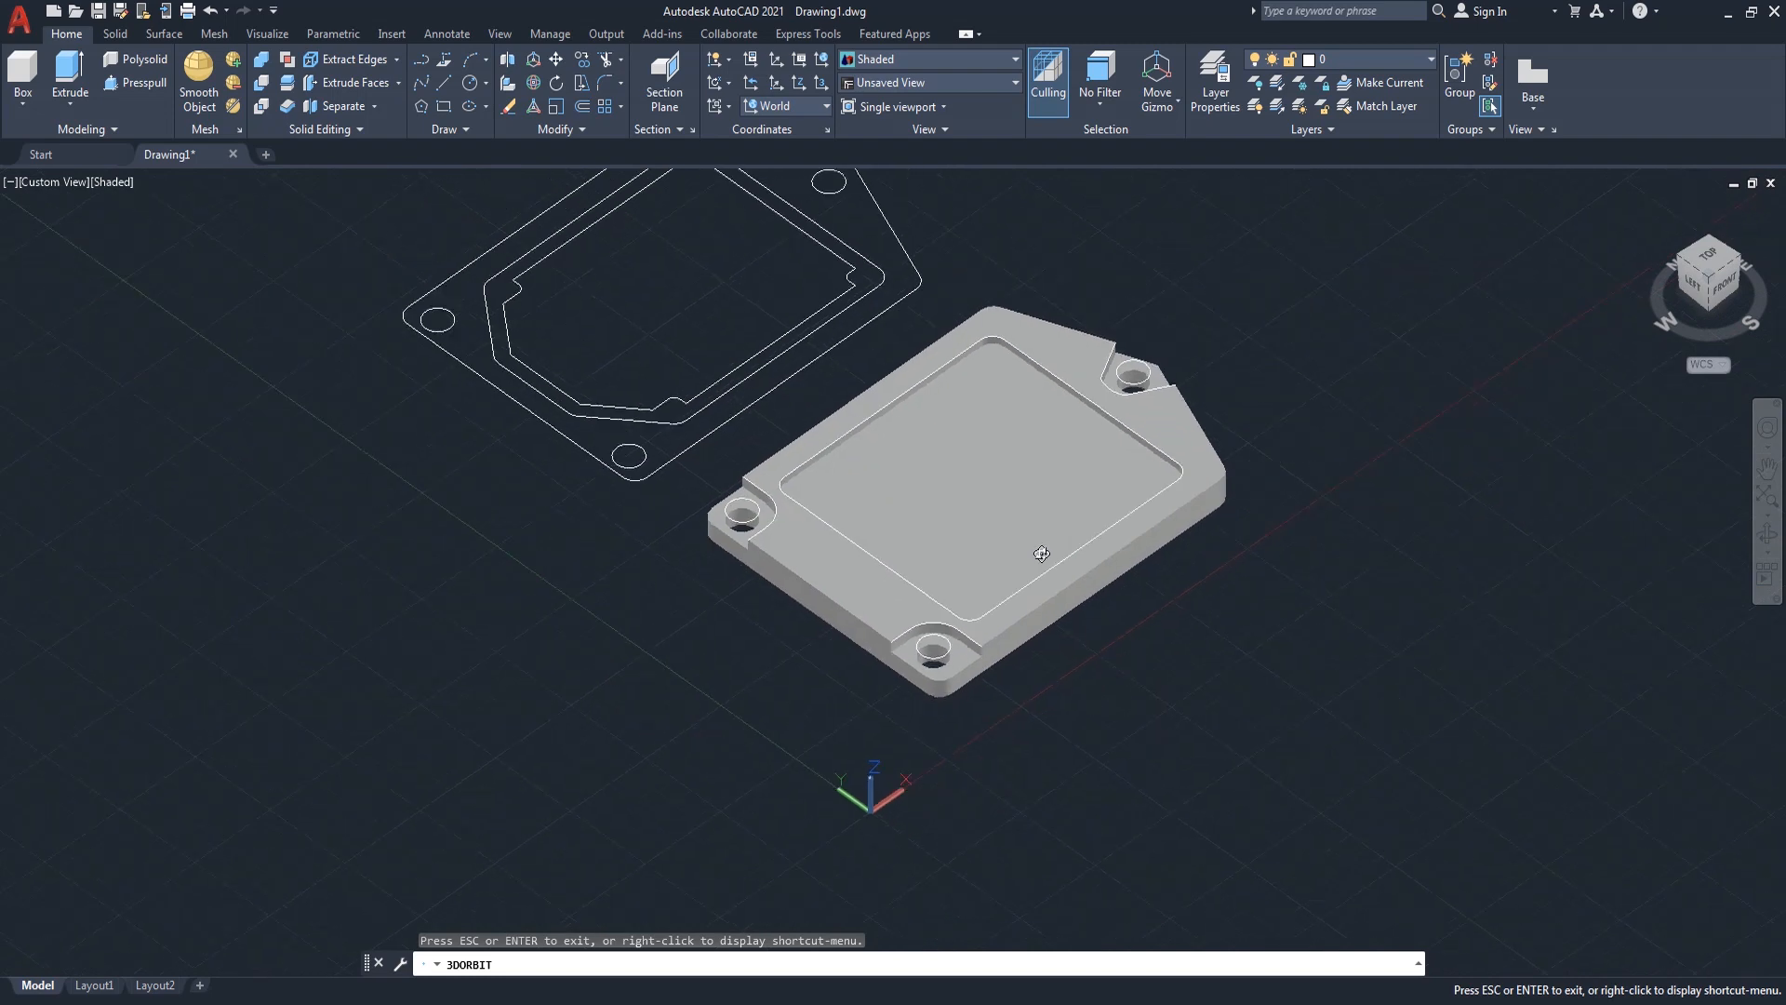
middle_click_drag(1196, 347, 1217, 425)
scroll(1114, 523, "up", 2)
right_click(1162, 356)
left_click(1200, 369)
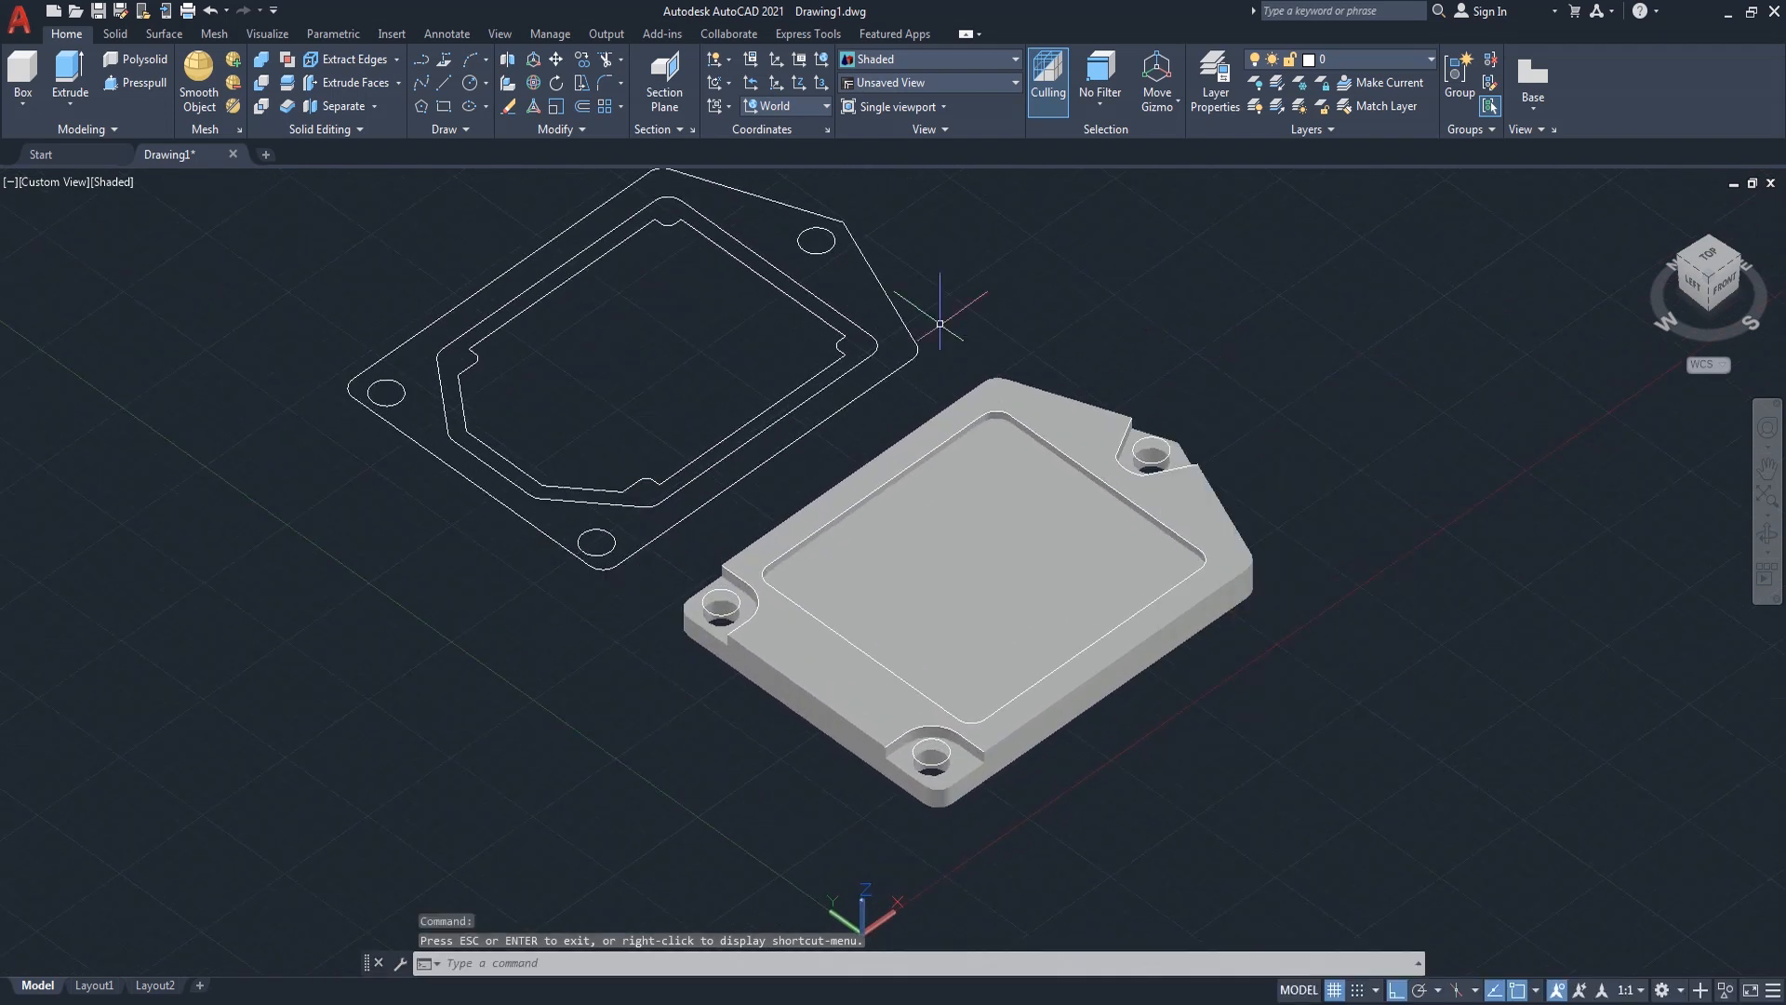
left_click(115, 184)
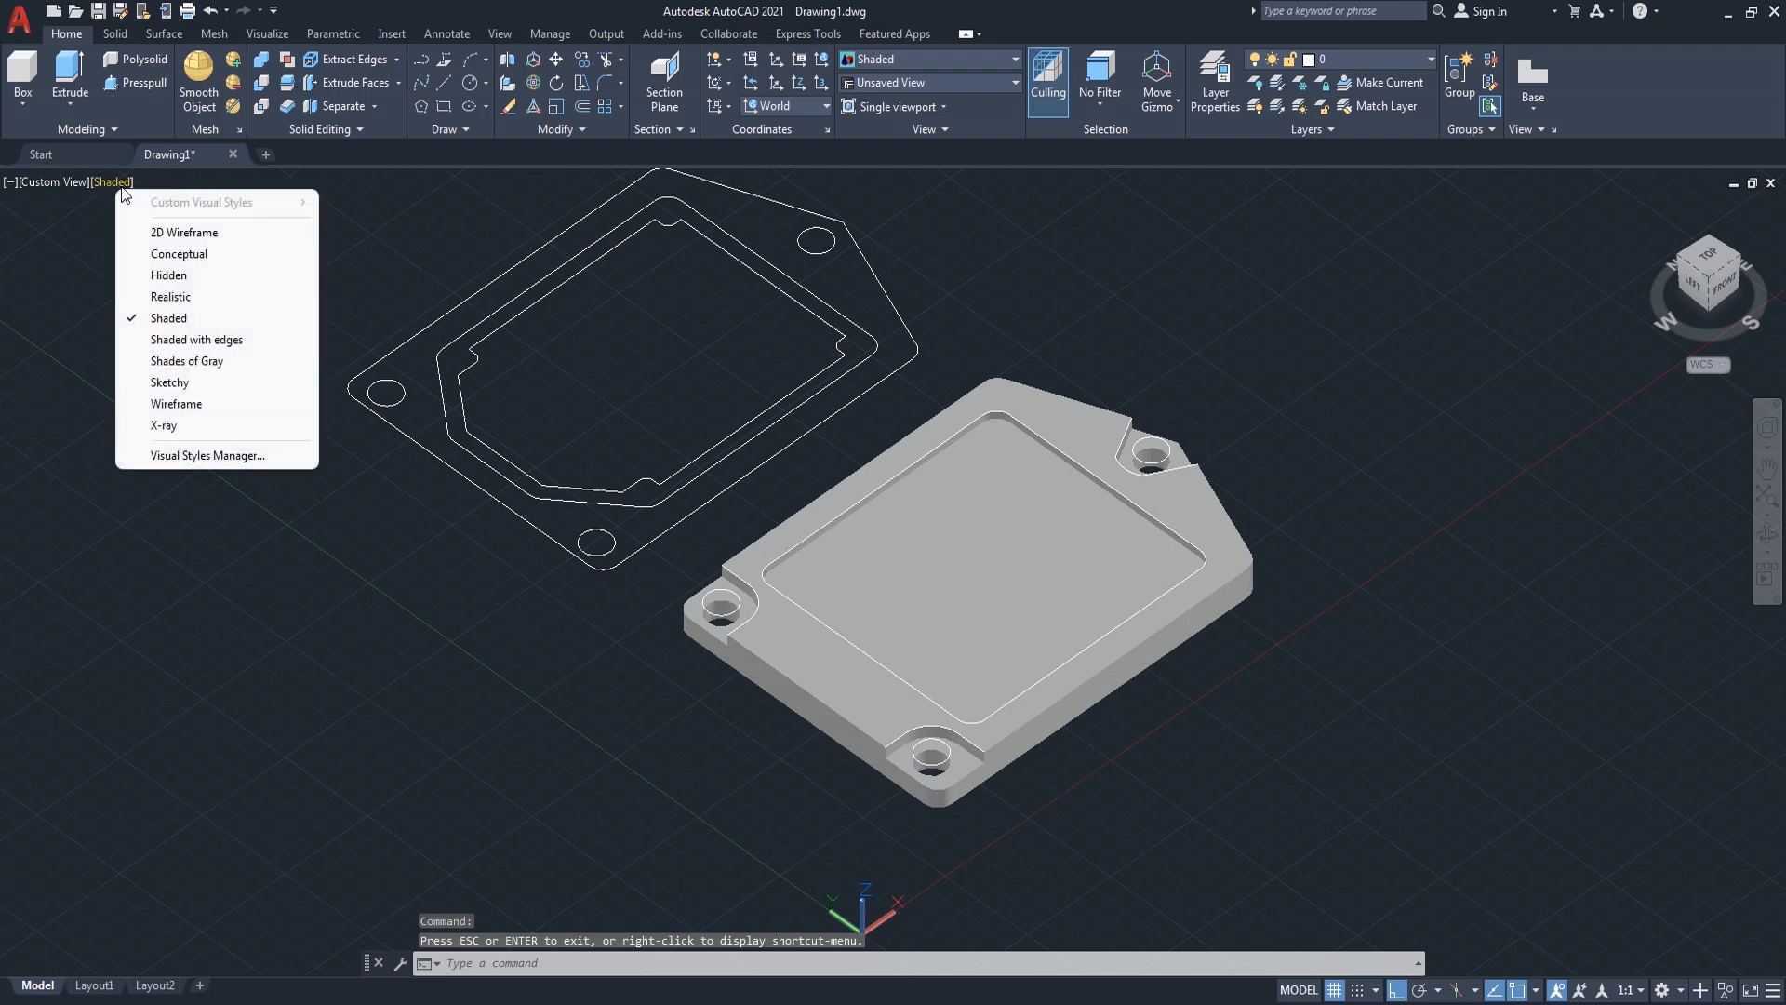
left_click(166, 233)
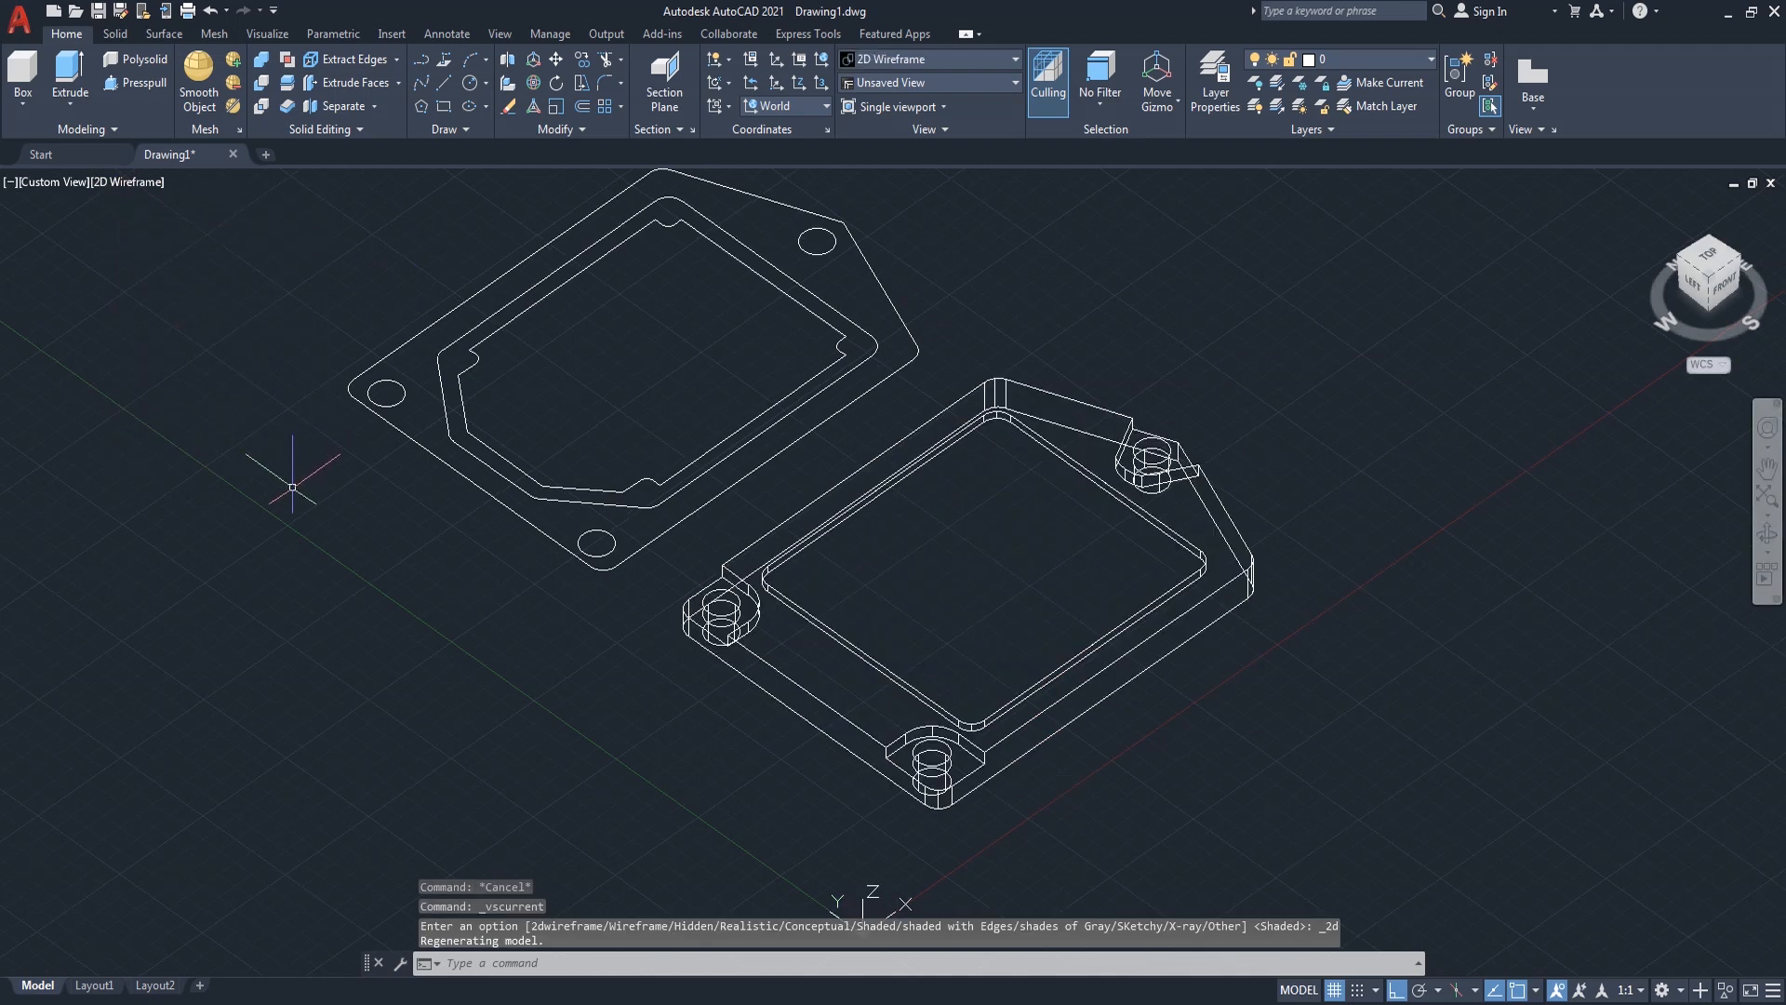
- Copy both inner contours of the flat outline onto the plate's underside, aligning the midpoints of the matching short outer edges
type("Co")
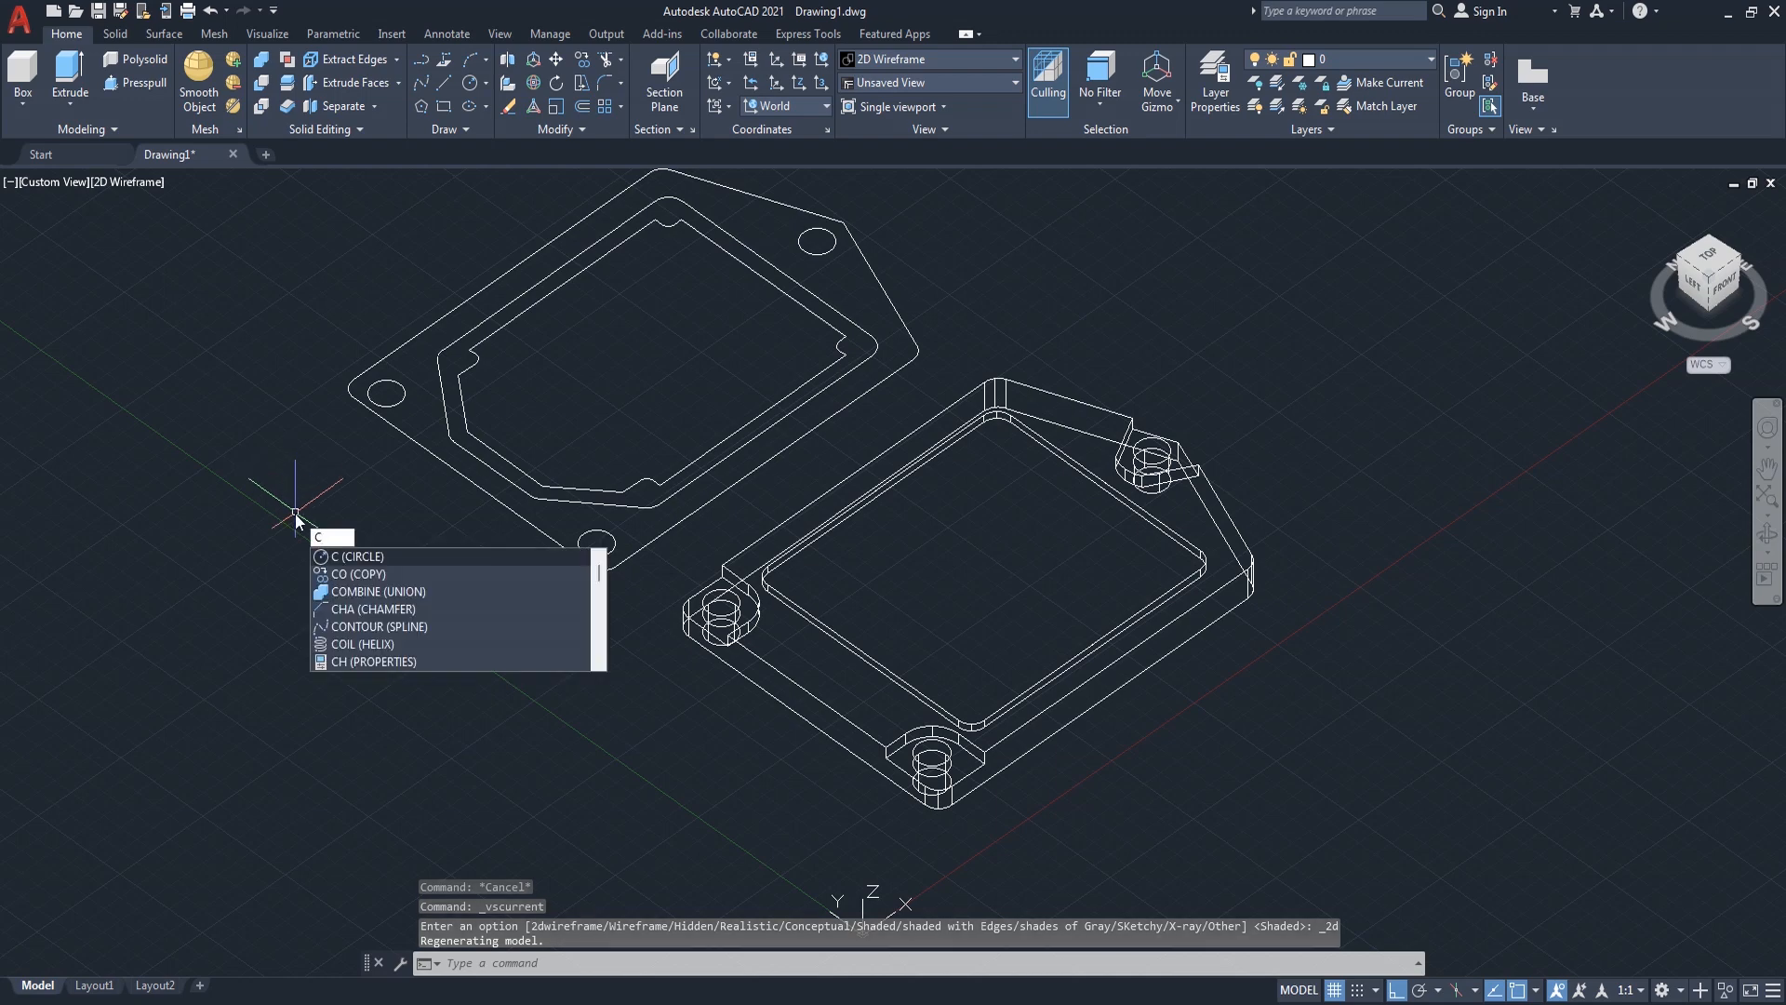
key("Return")
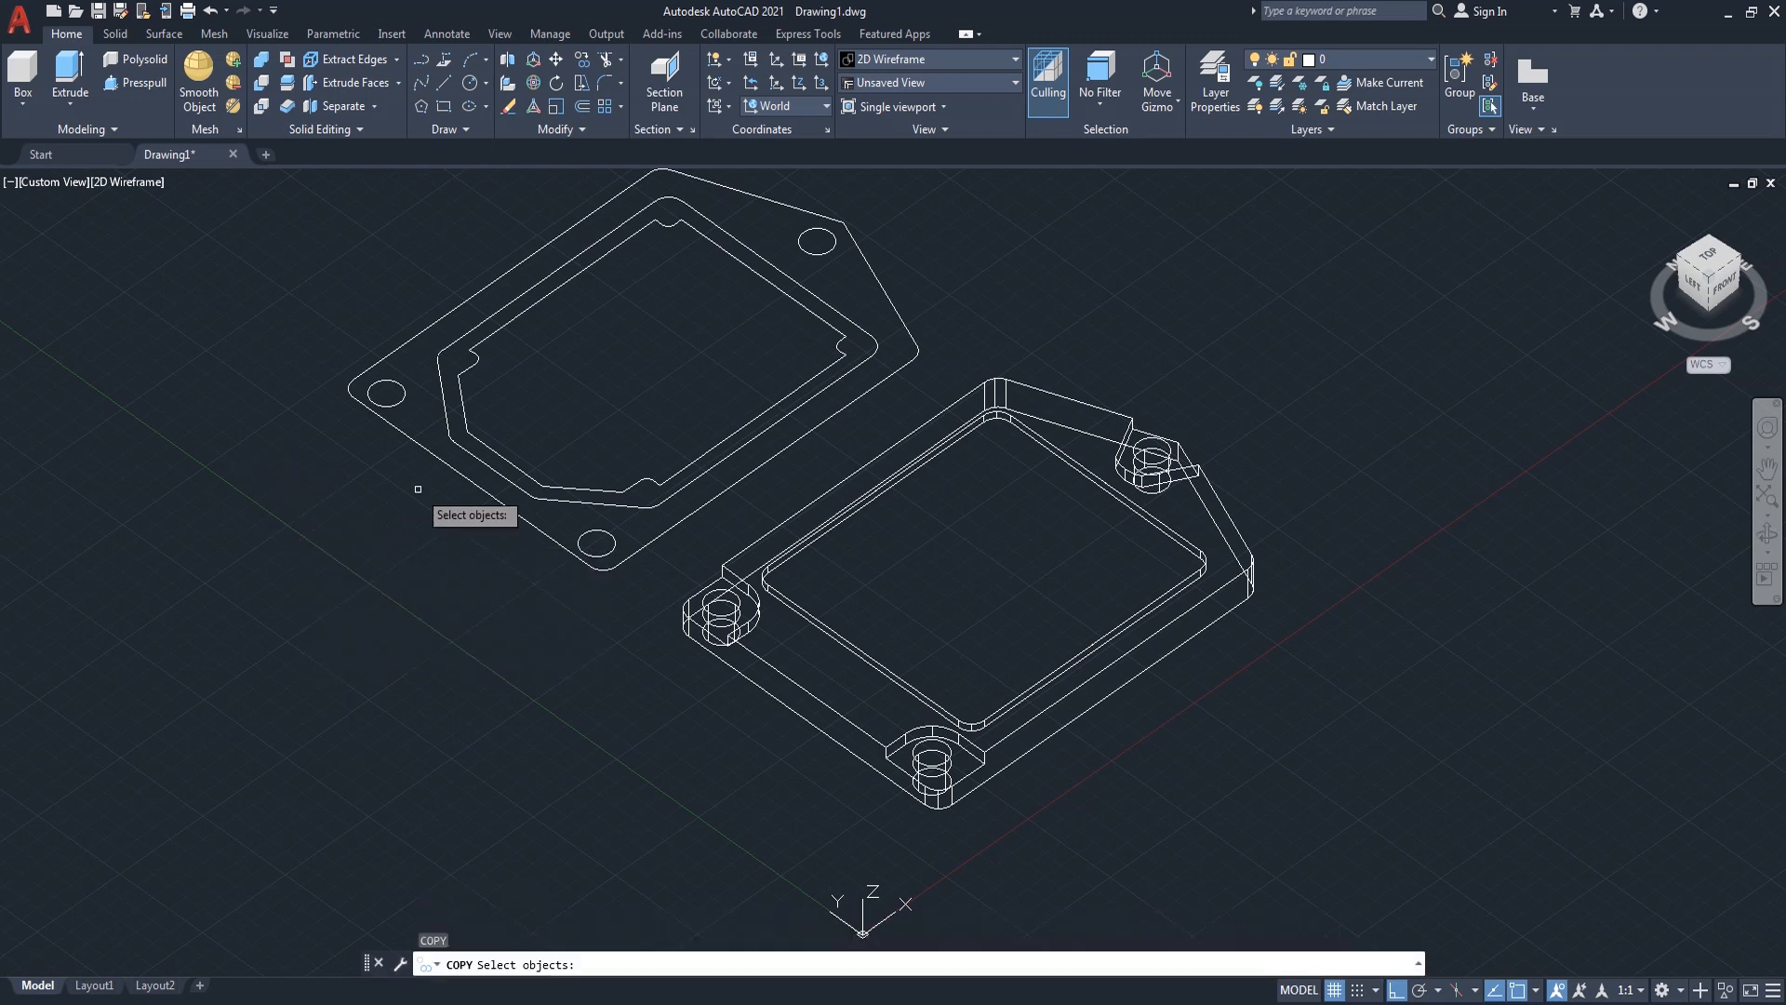
left_click(498, 468)
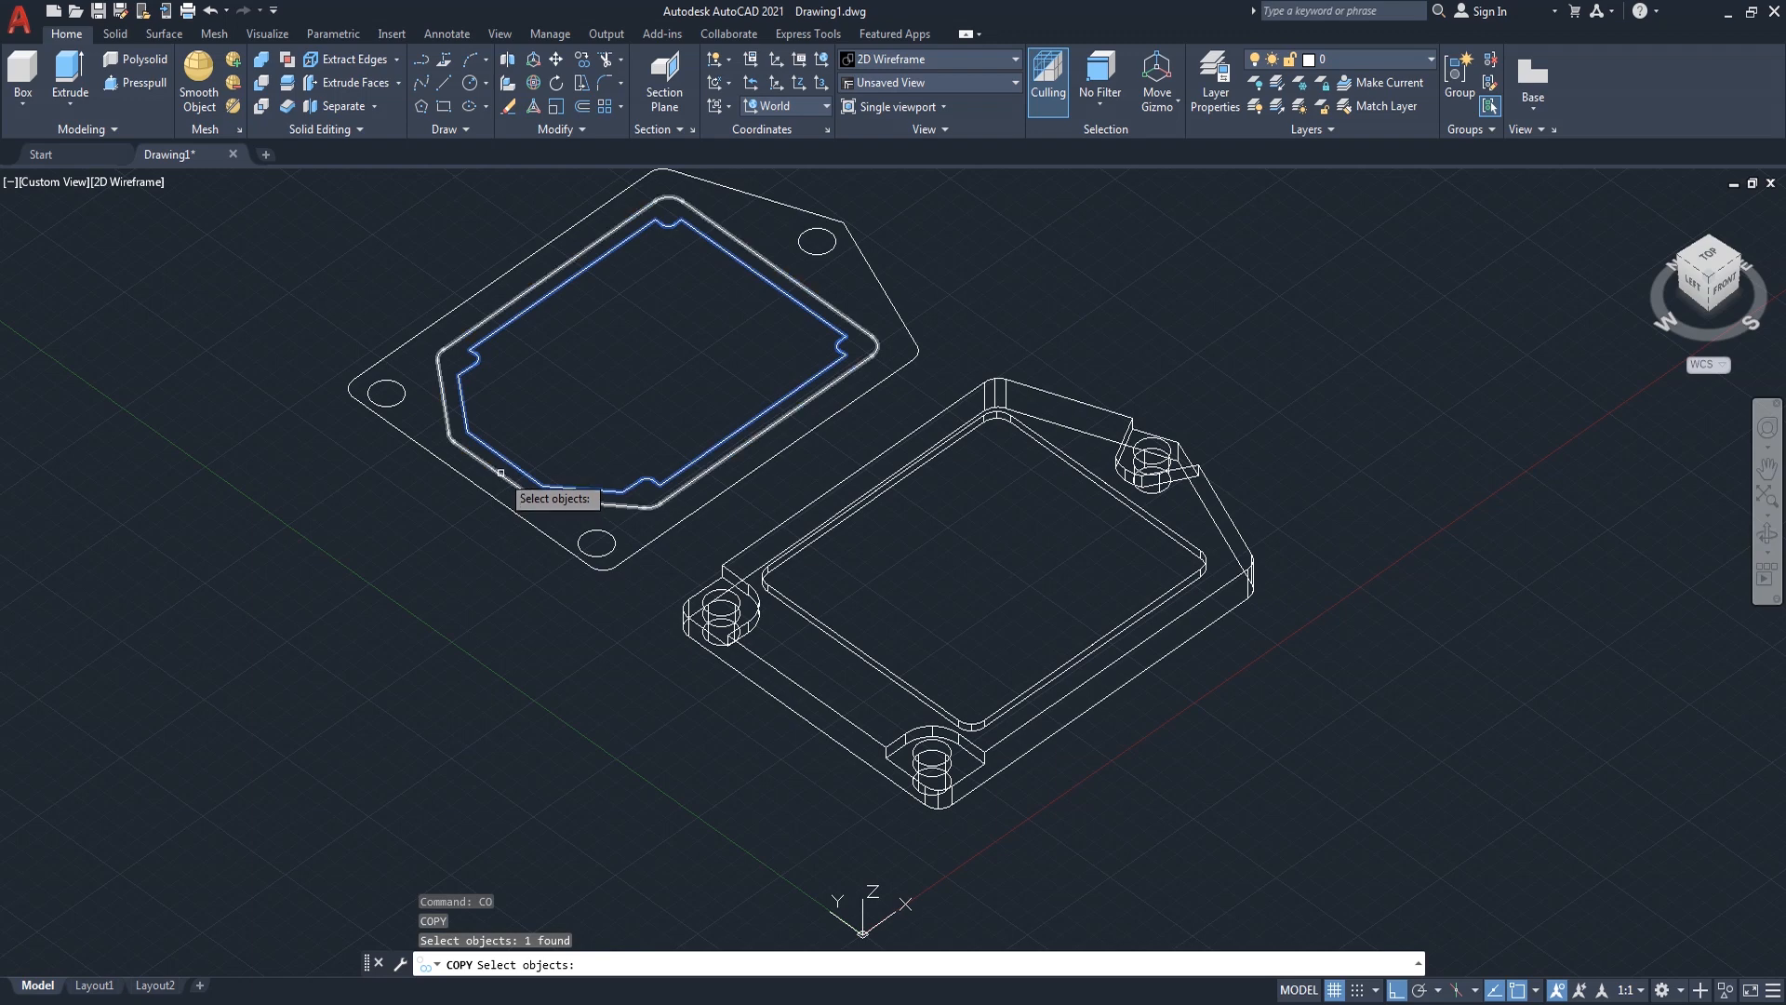
left_click(501, 473)
key("Return")
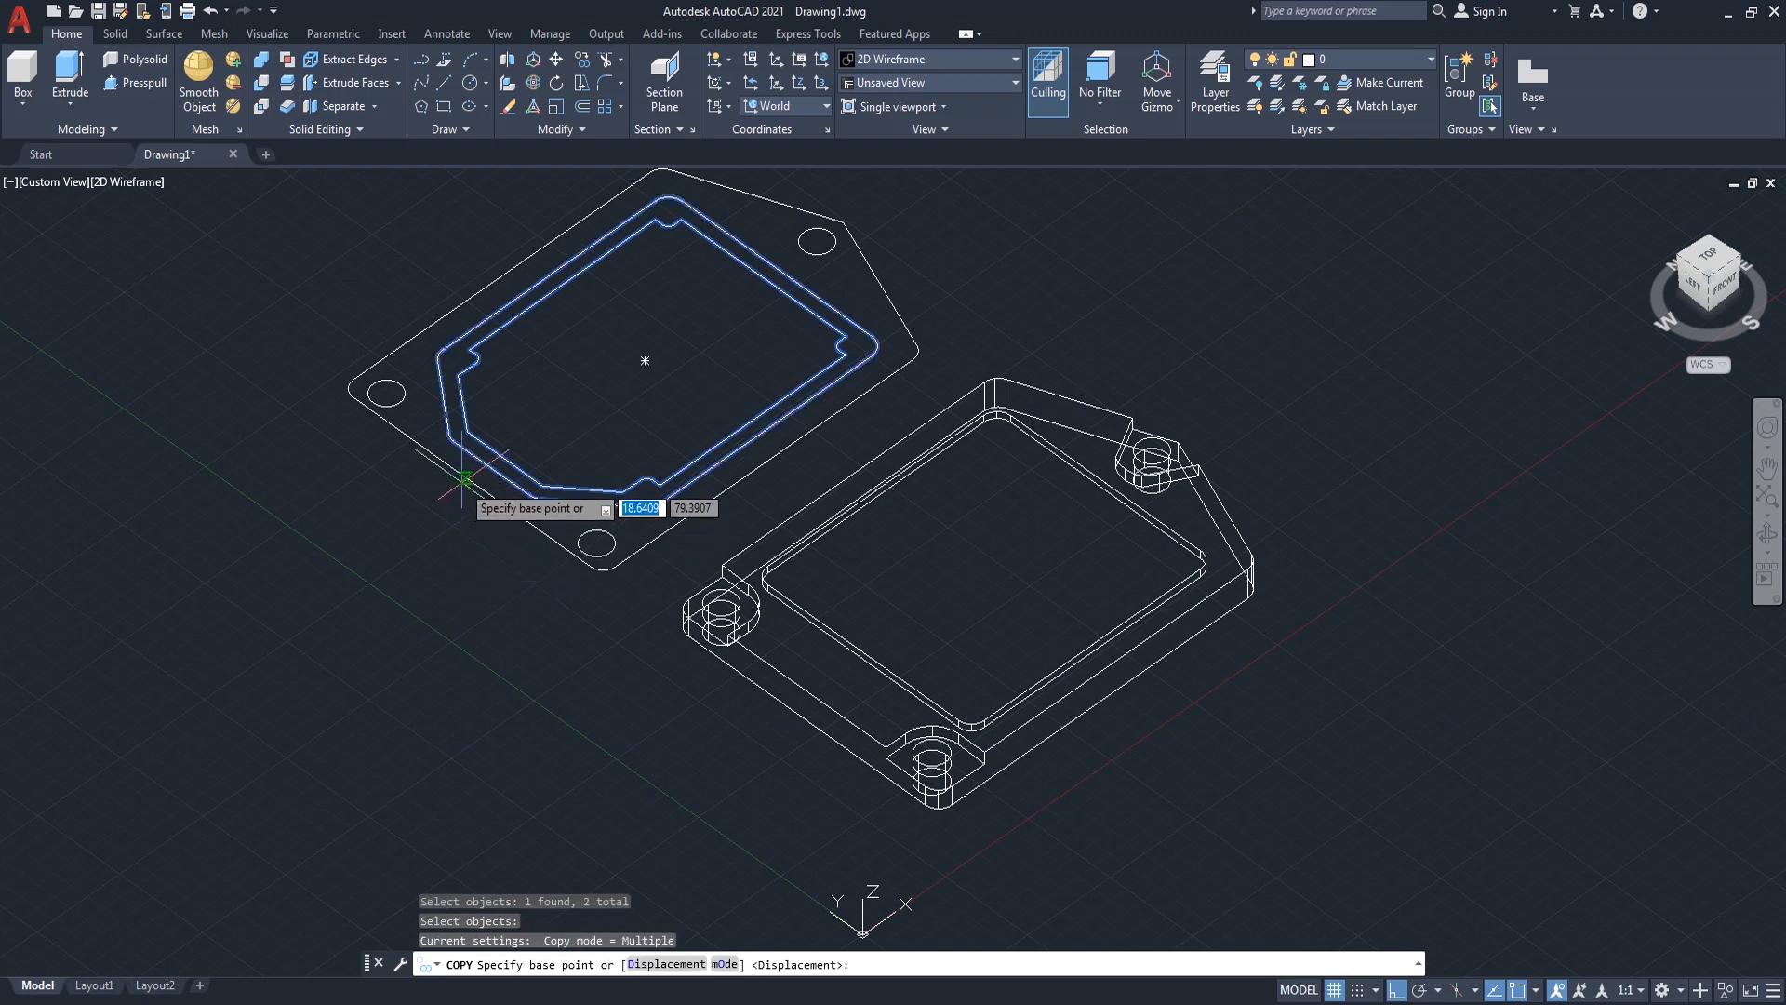
left_click(472, 482)
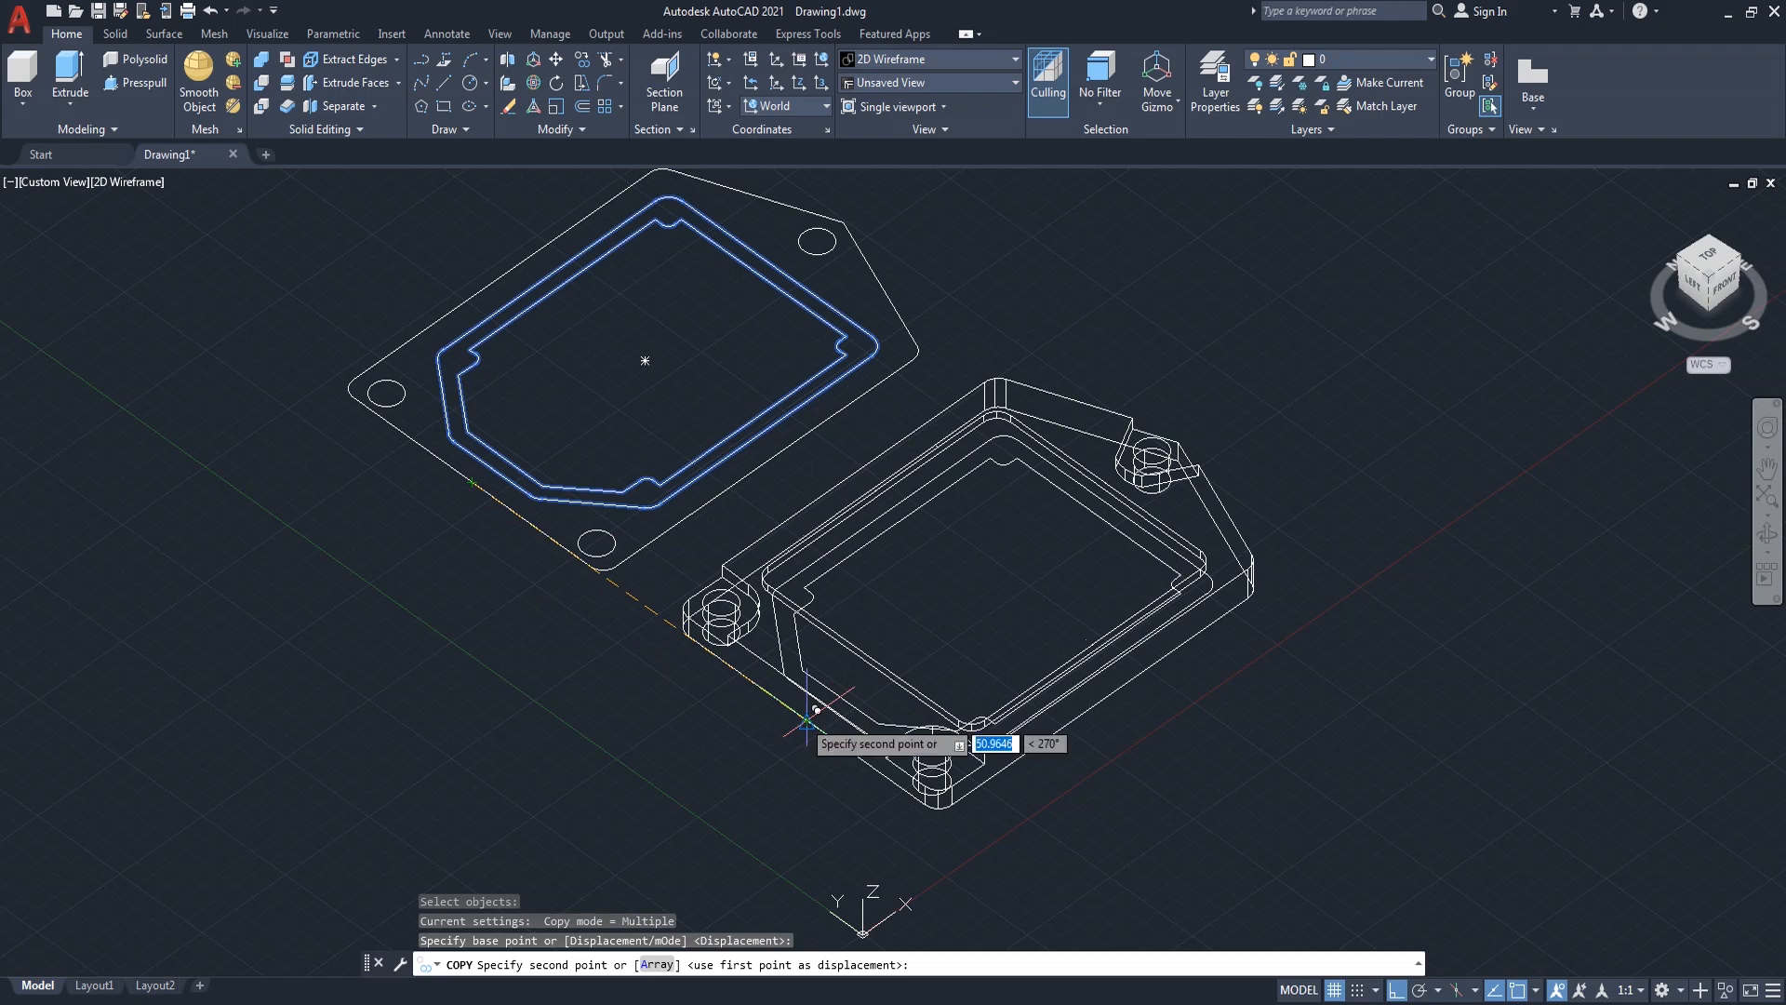
left_click(807, 719)
key("Return")
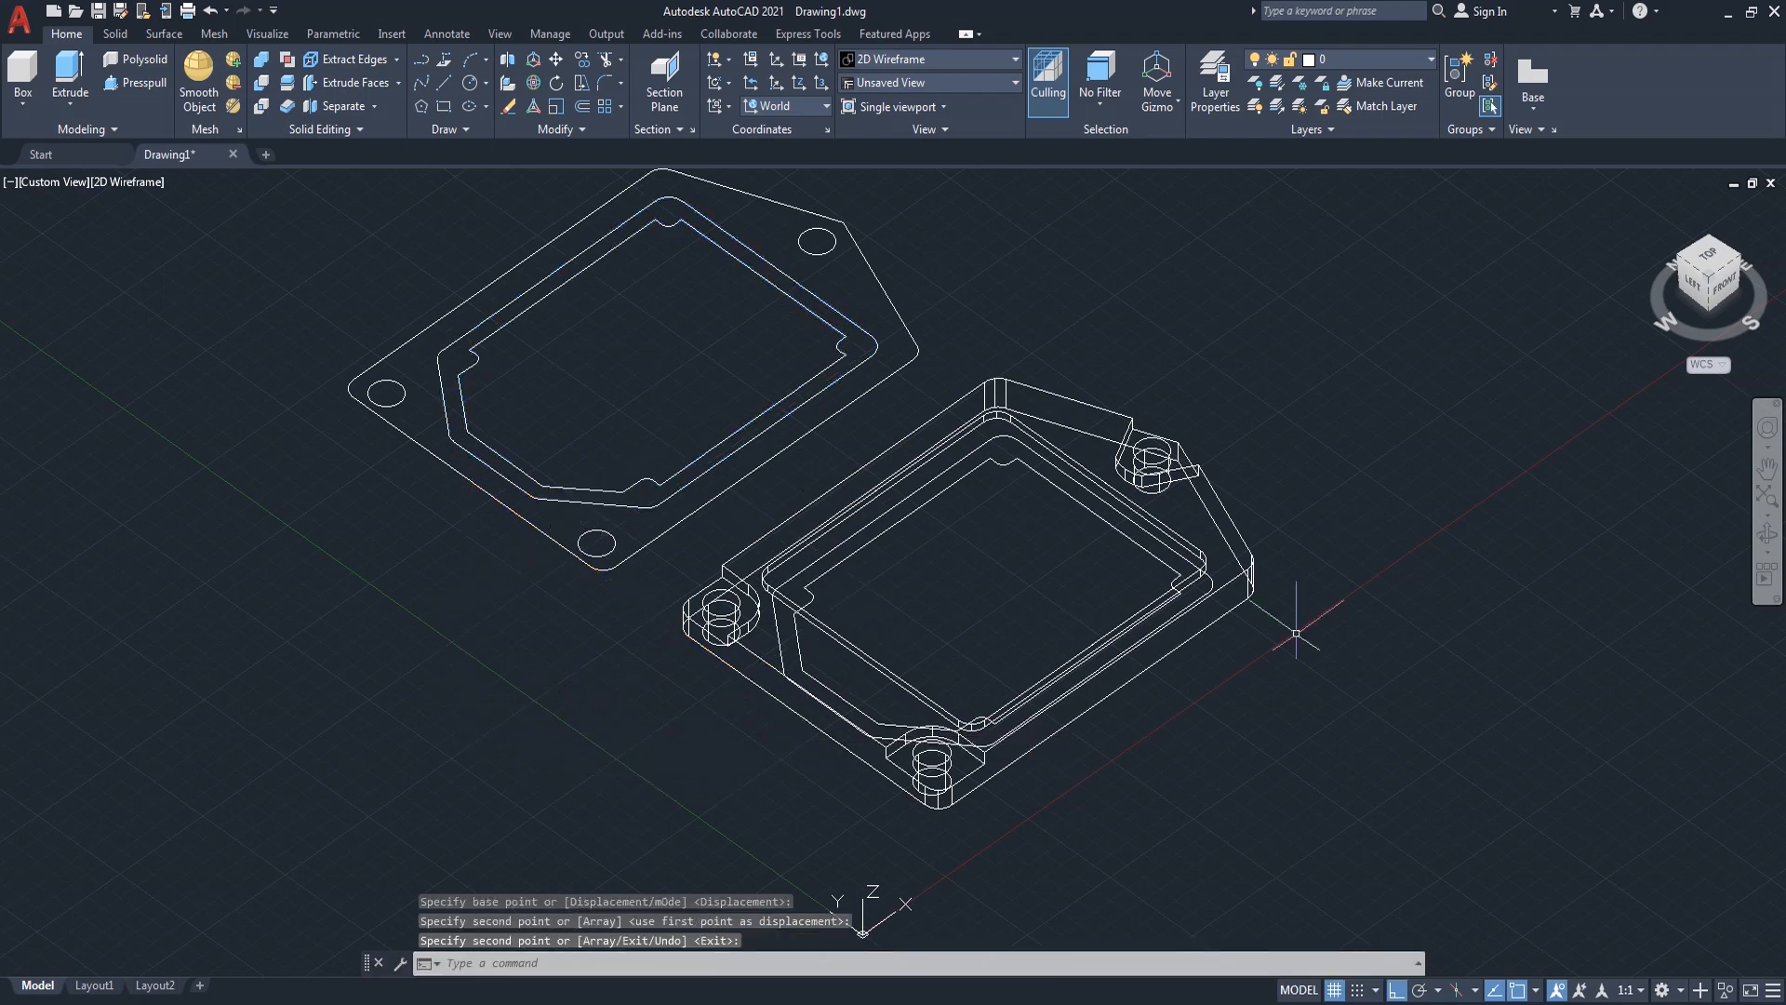
- Extrude the outer of the two copied contours 2 downward from the plate's underside
left_click(1766, 535)
left_click_drag(1391, 647, 1170, 634)
right_click(1341, 485)
left_click(1372, 493)
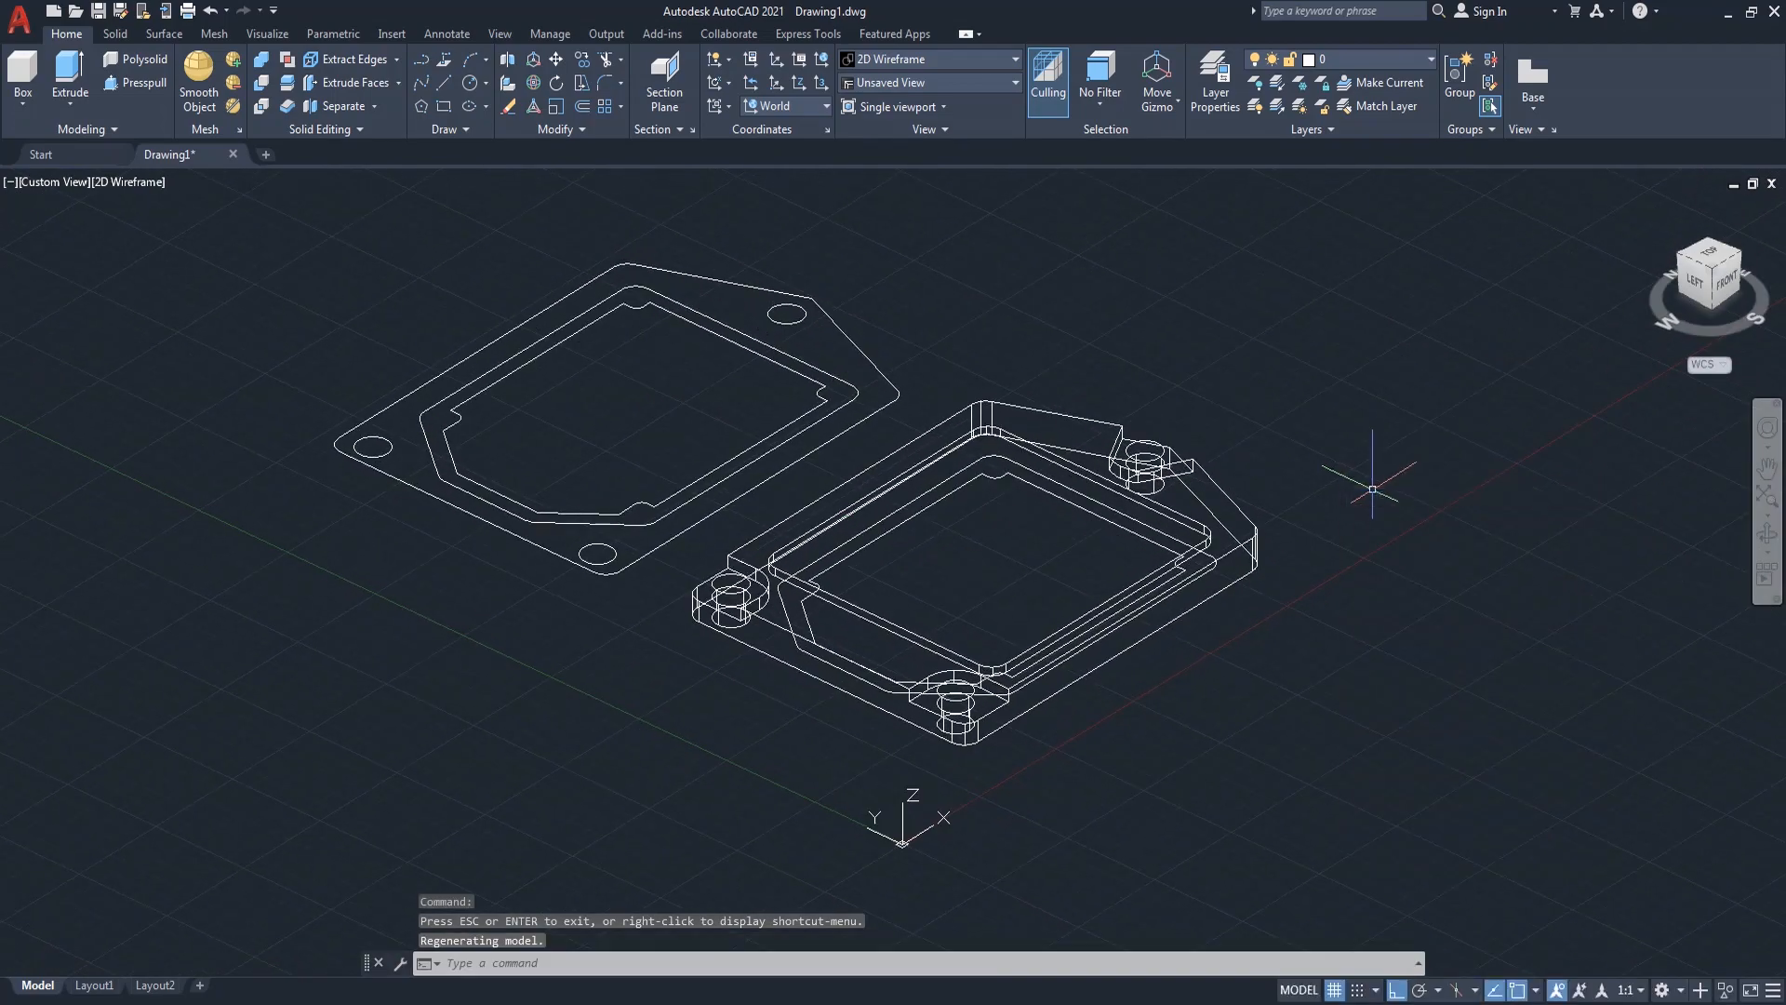
type("ext")
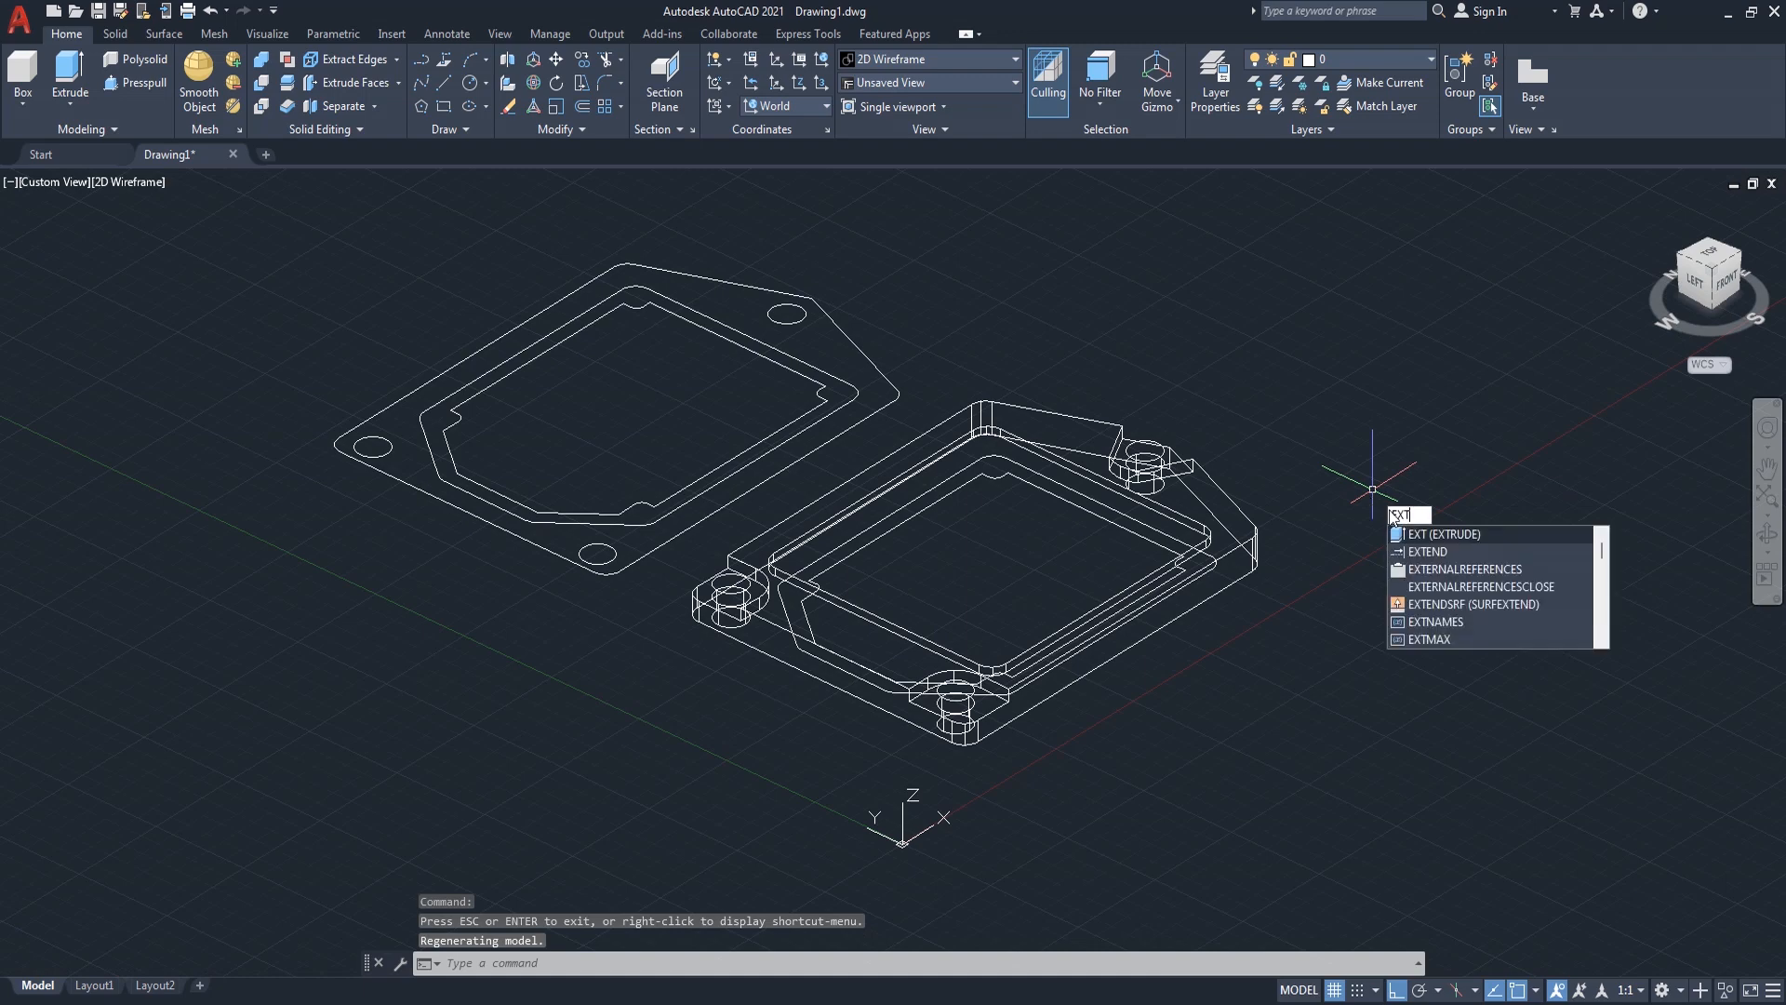
key("Return")
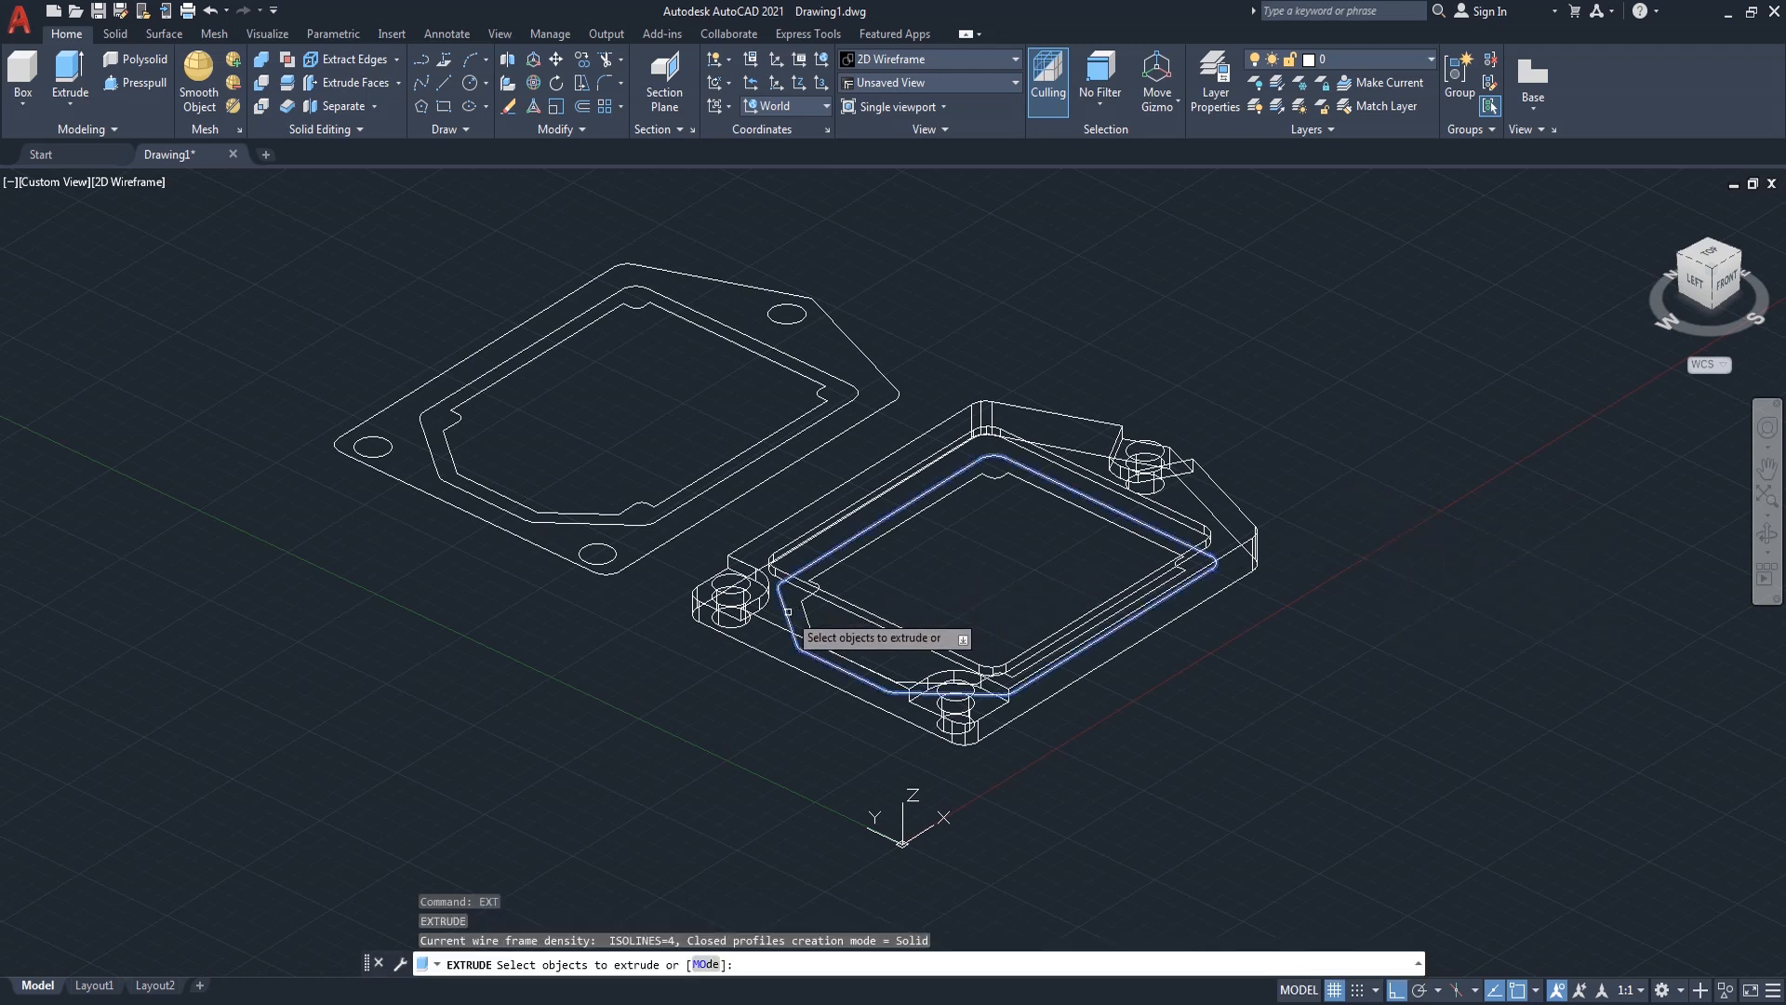
left_click(795, 609)
key("Return")
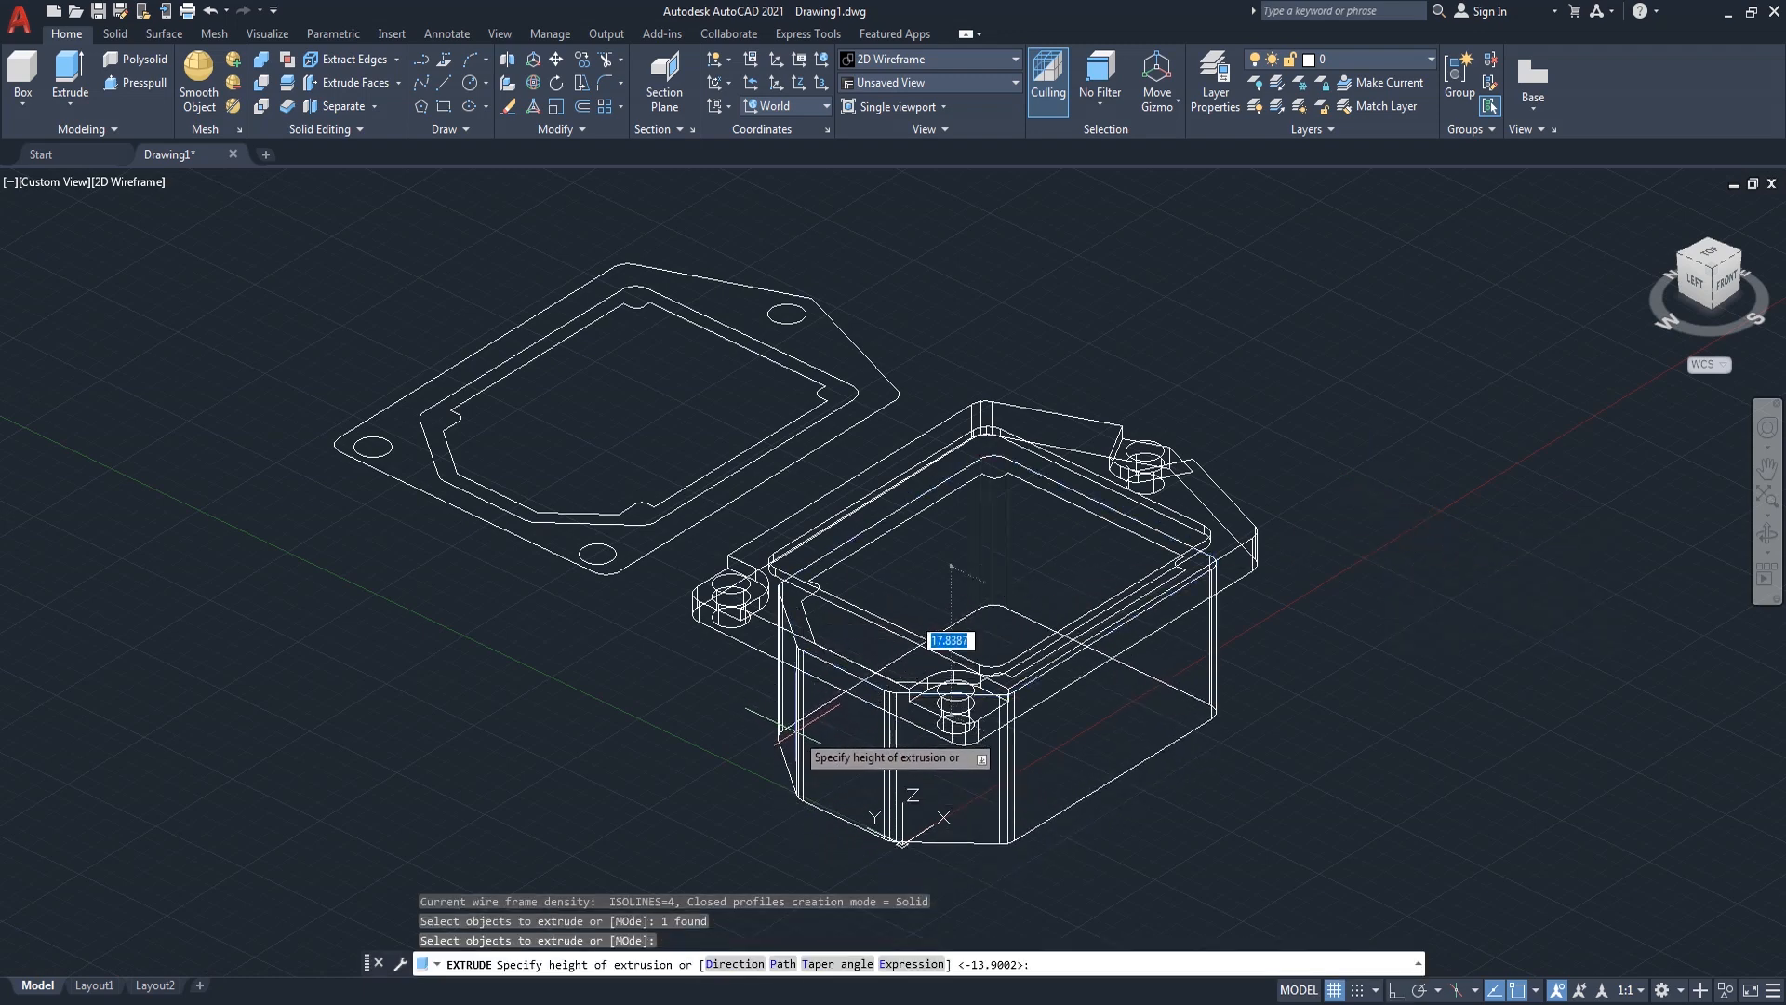
type("2")
key("Return")
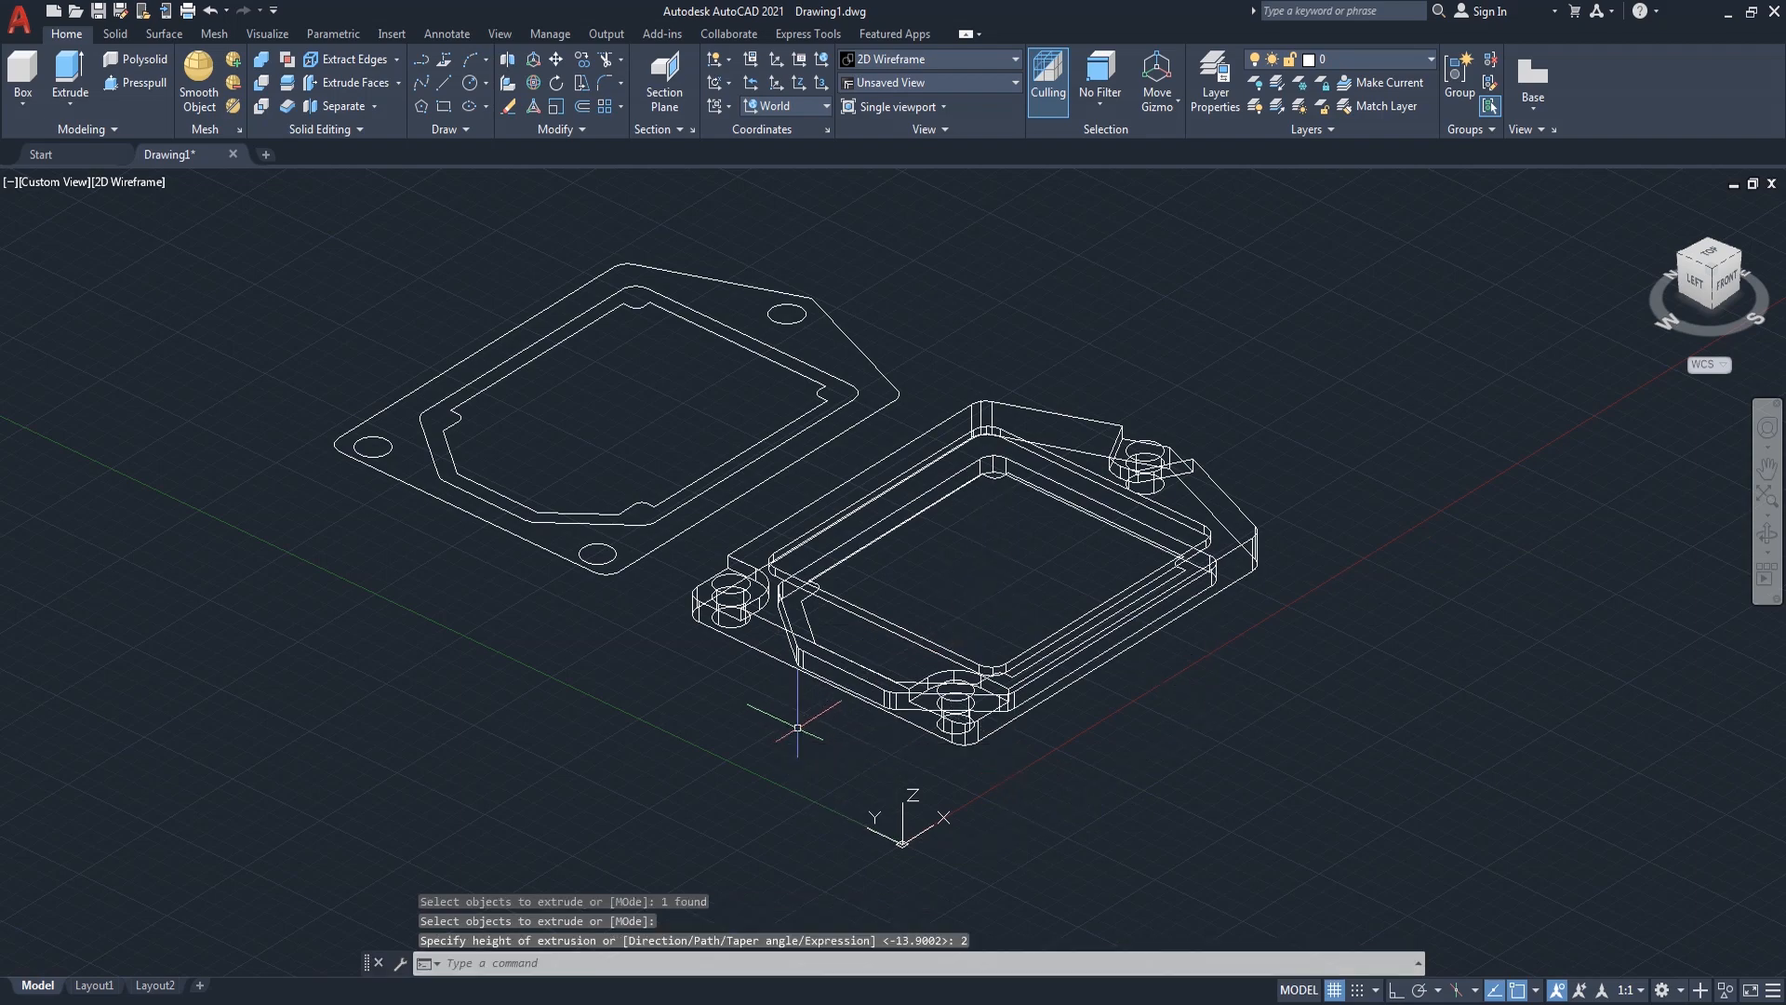
- Examine the plate in the Shaded visual style from another angle, and return the display to 2D Wireframe
left_click(149, 181)
left_click(298, 318)
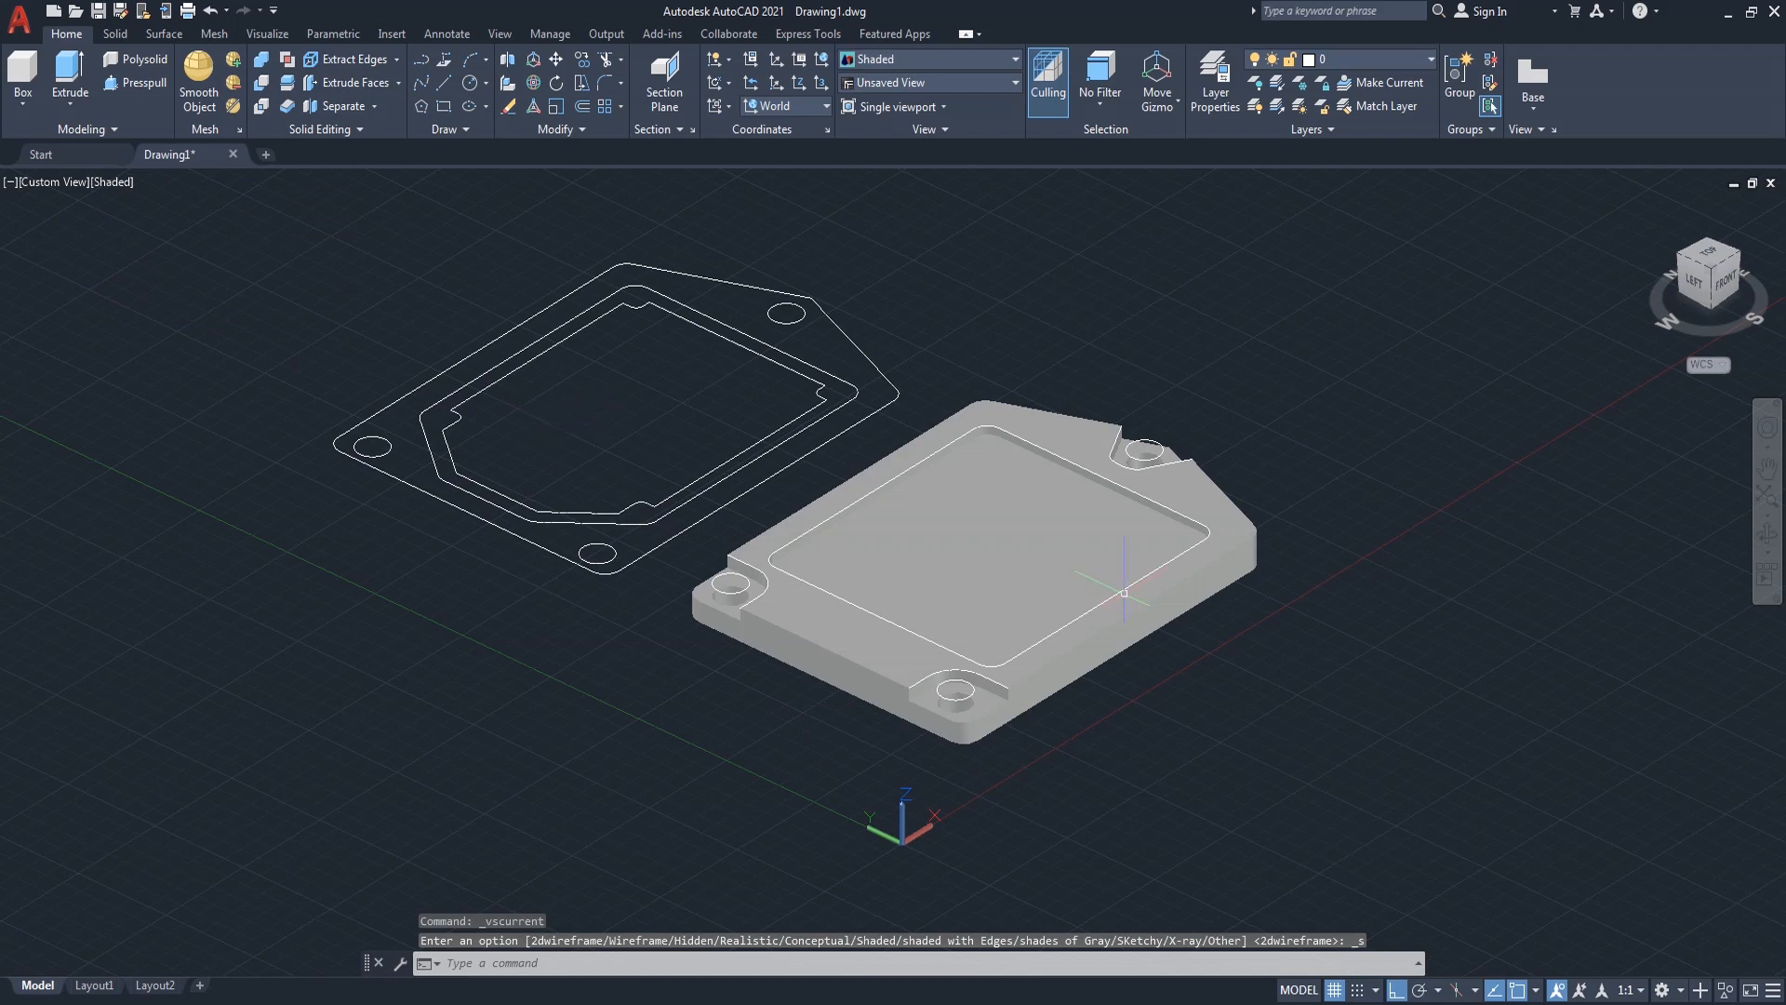
scroll(1122, 590, "up", 2)
left_click(1767, 544)
left_click_drag(757, 506, 896, 662)
right_click(1088, 372)
left_click(1090, 375)
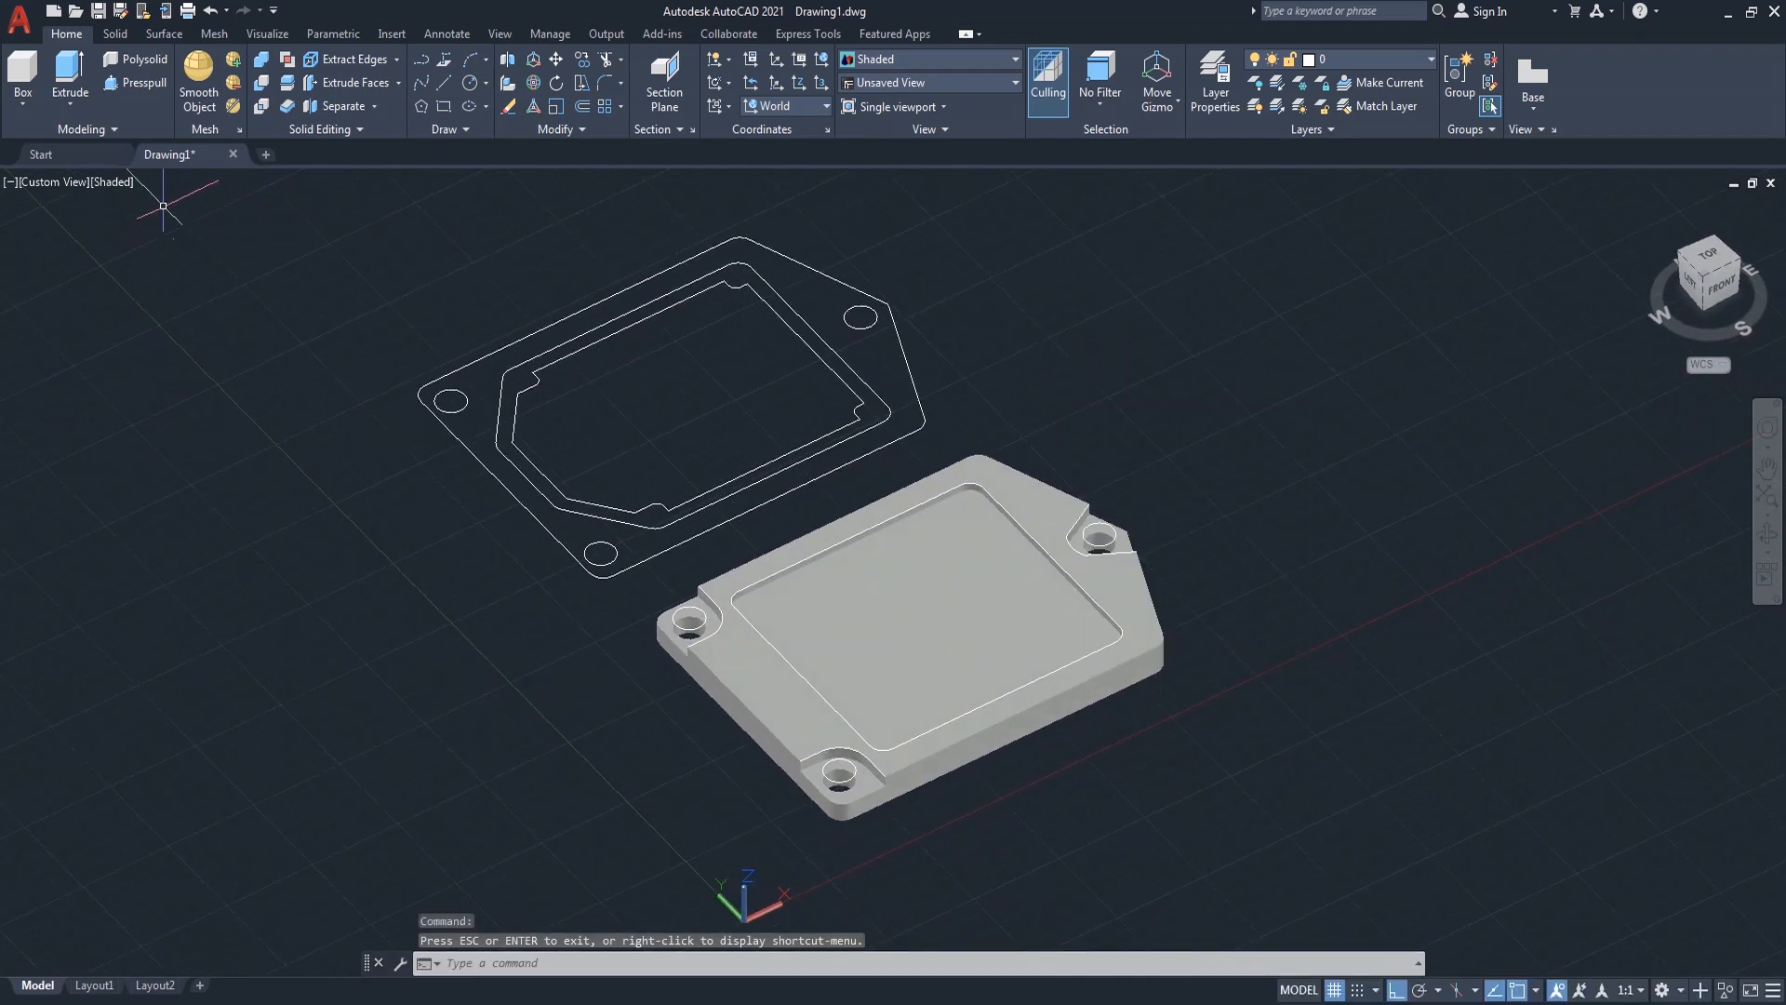
left_click(121, 182)
left_click(163, 231)
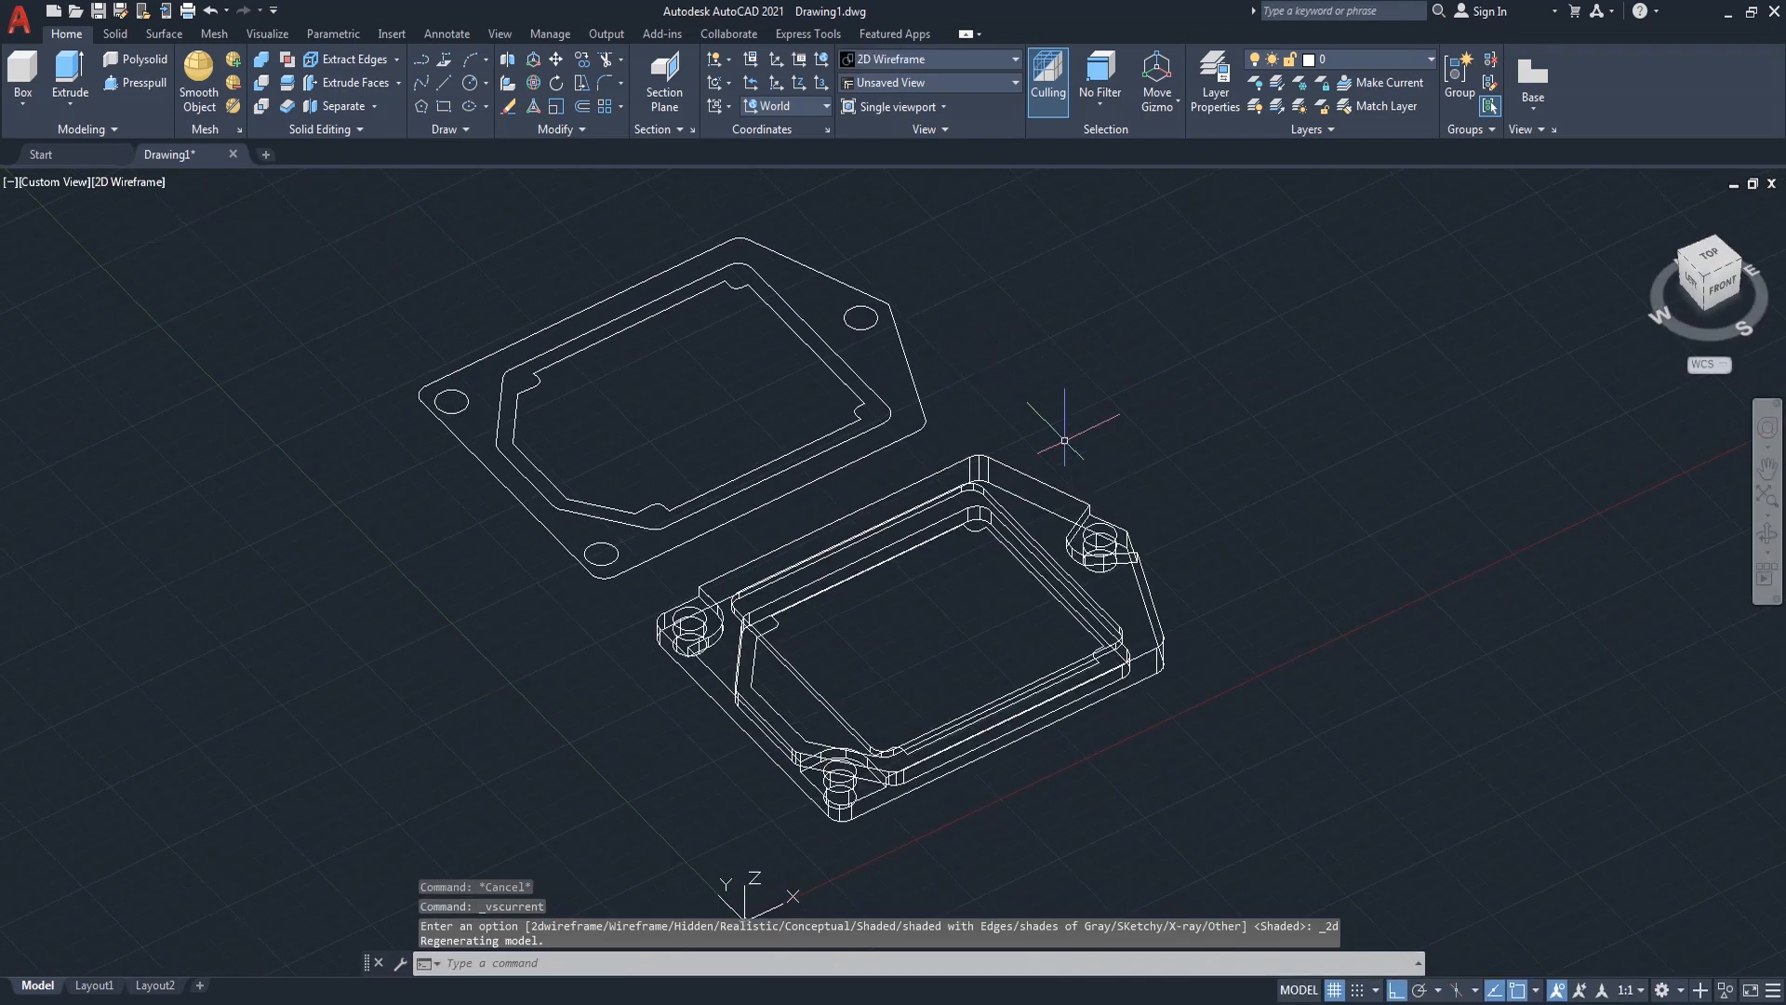
- Move the copied notched inner contour 2 straight down along Z
middle_click_drag(1172, 526, 1300, 443)
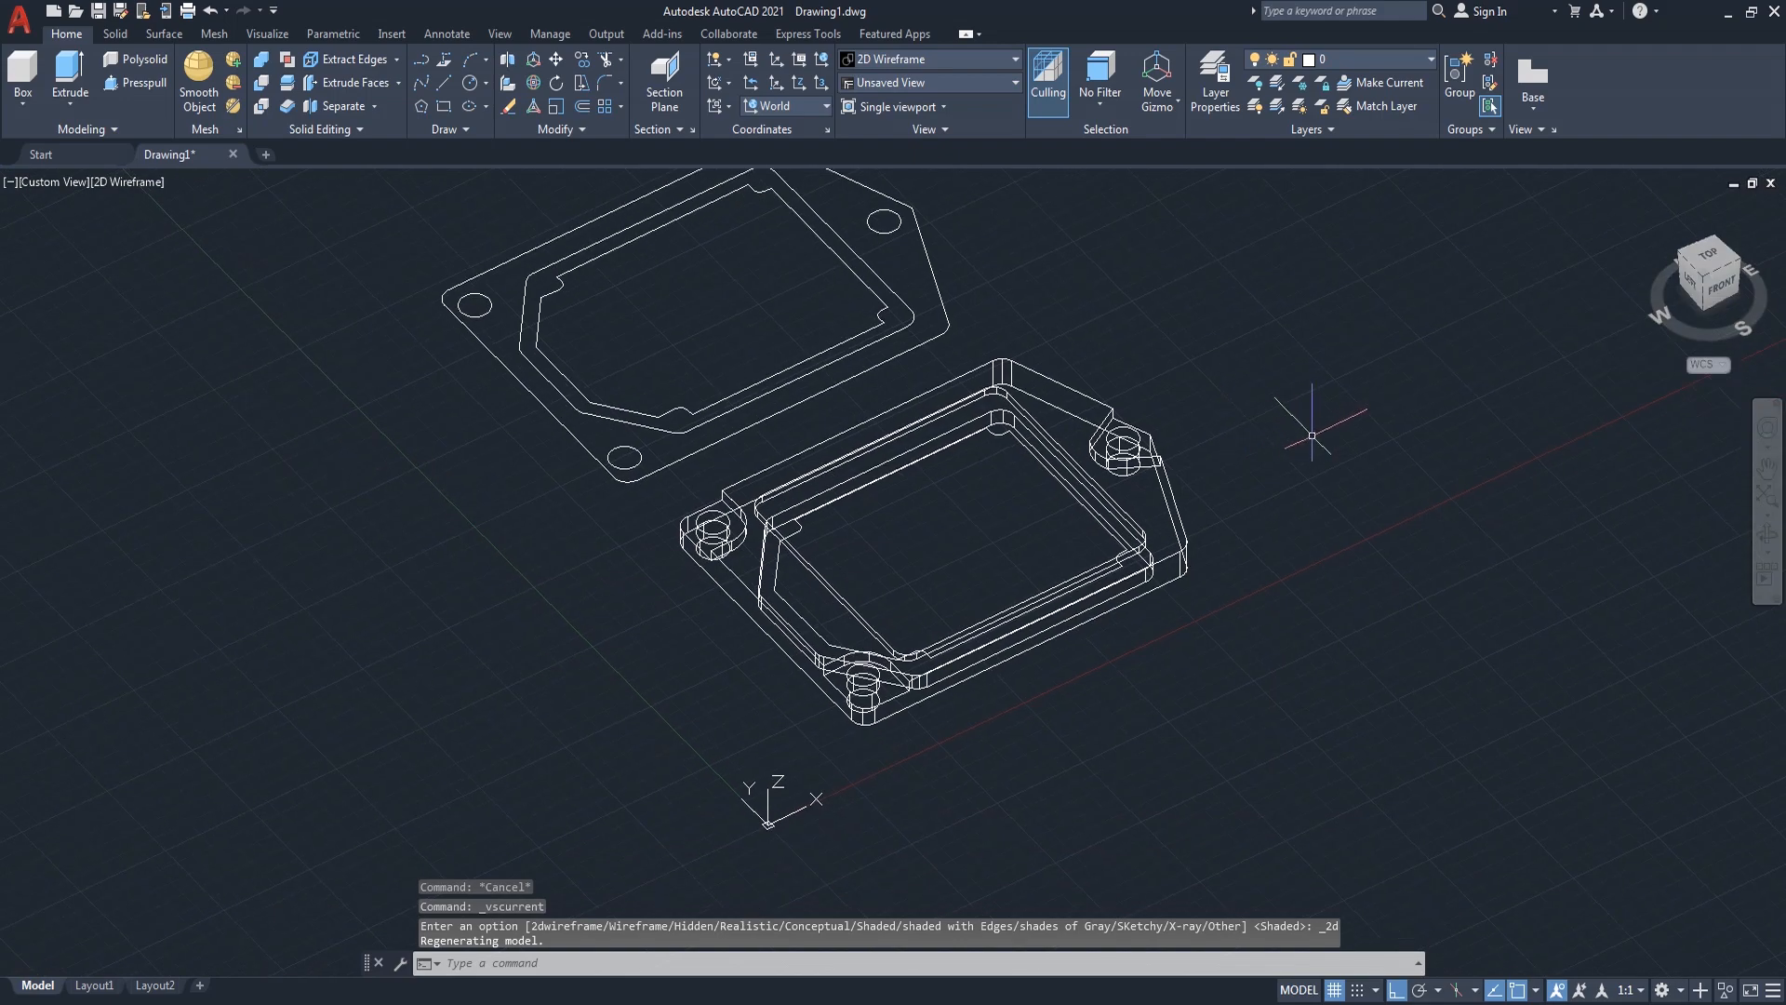
type("m")
key("Return")
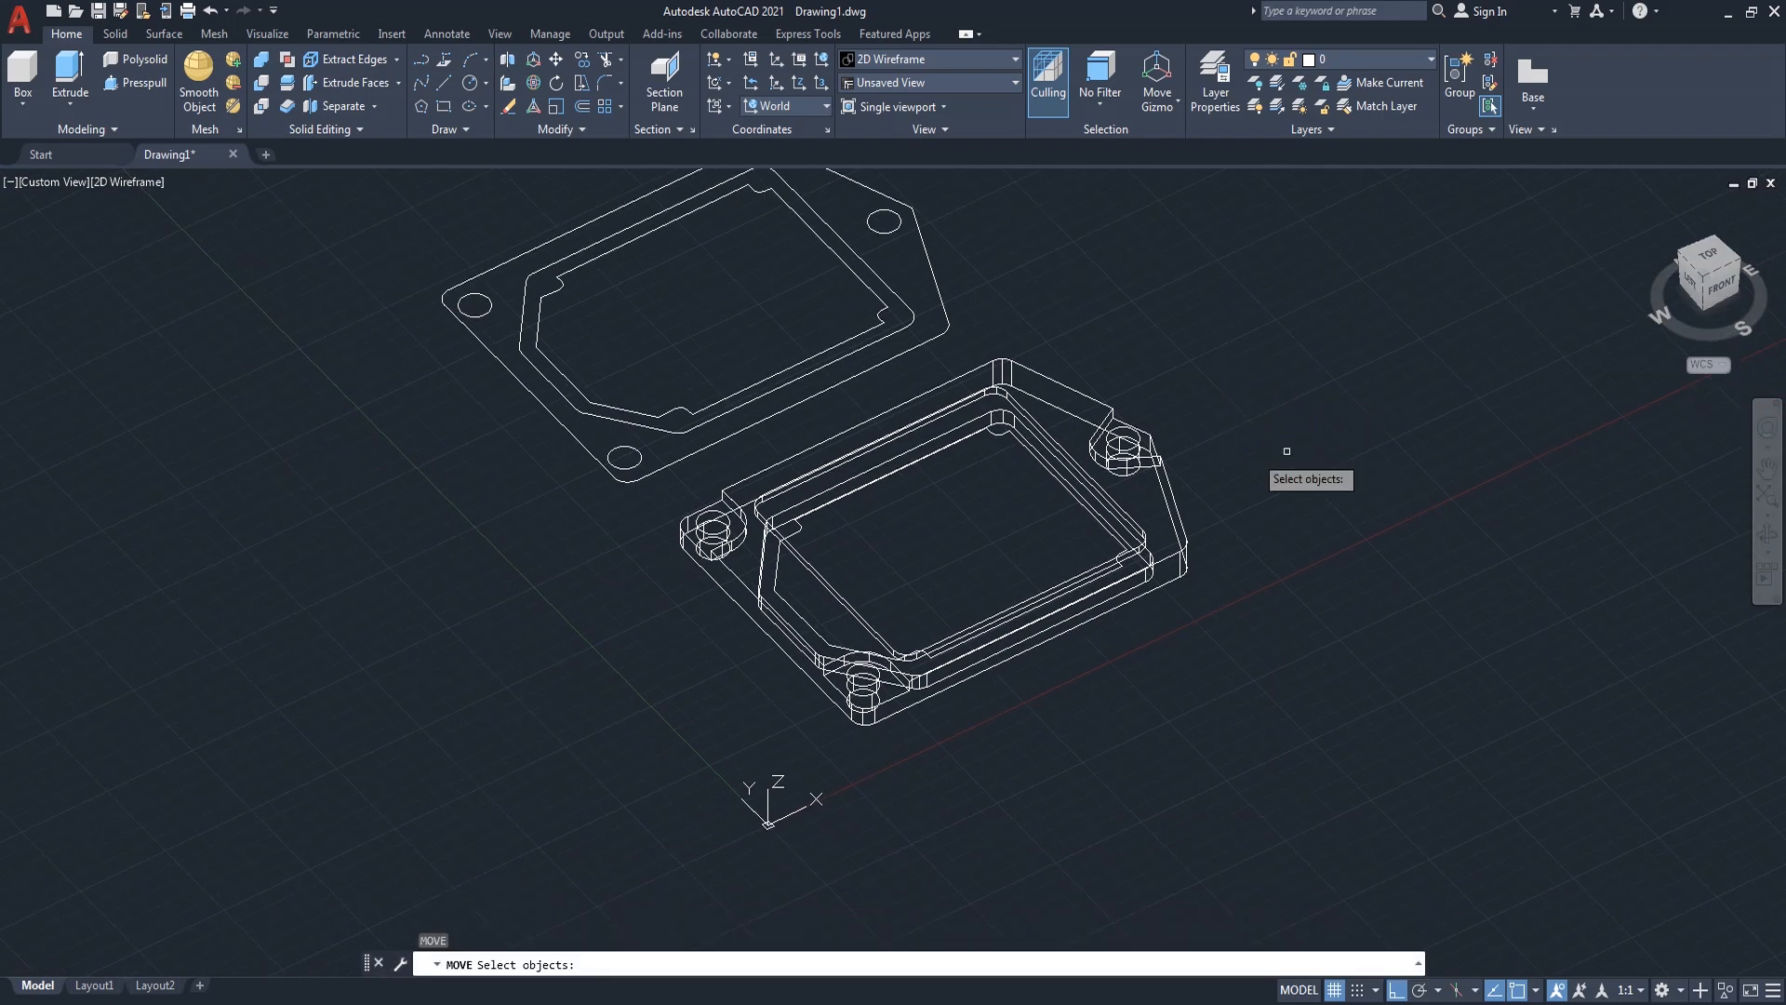
left_click(796, 532)
key("Return")
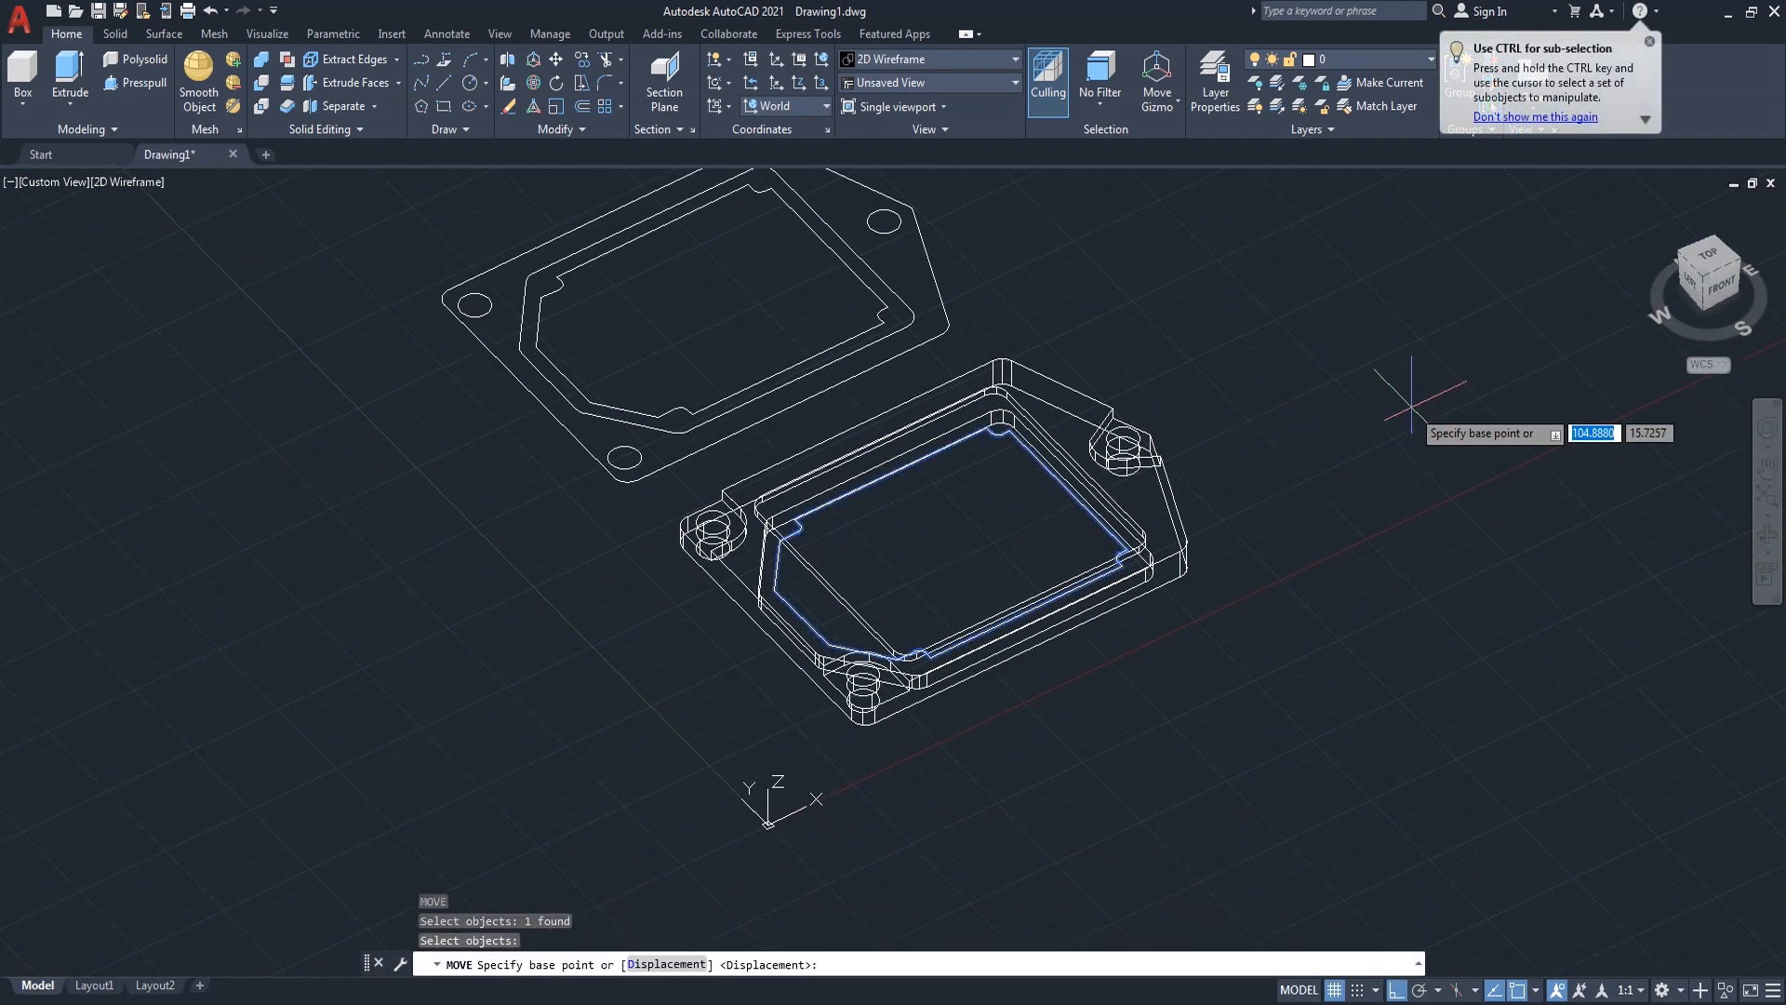
left_click(1409, 409)
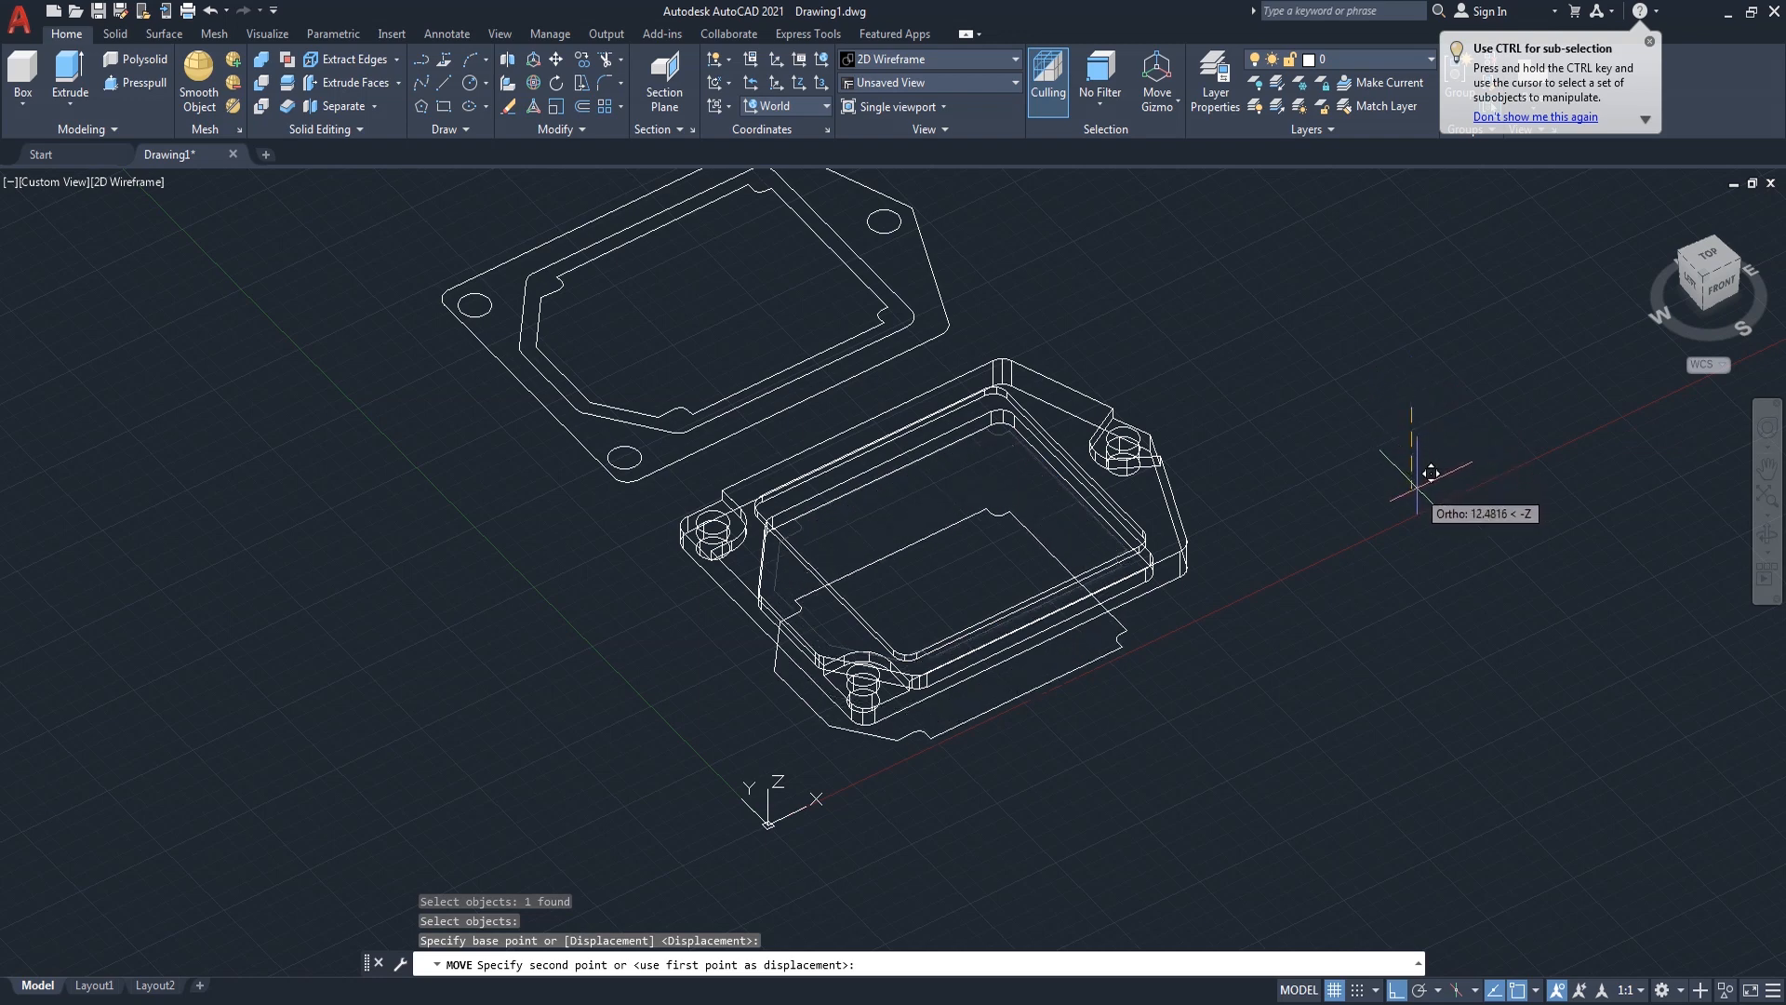
type("2")
key("Return")
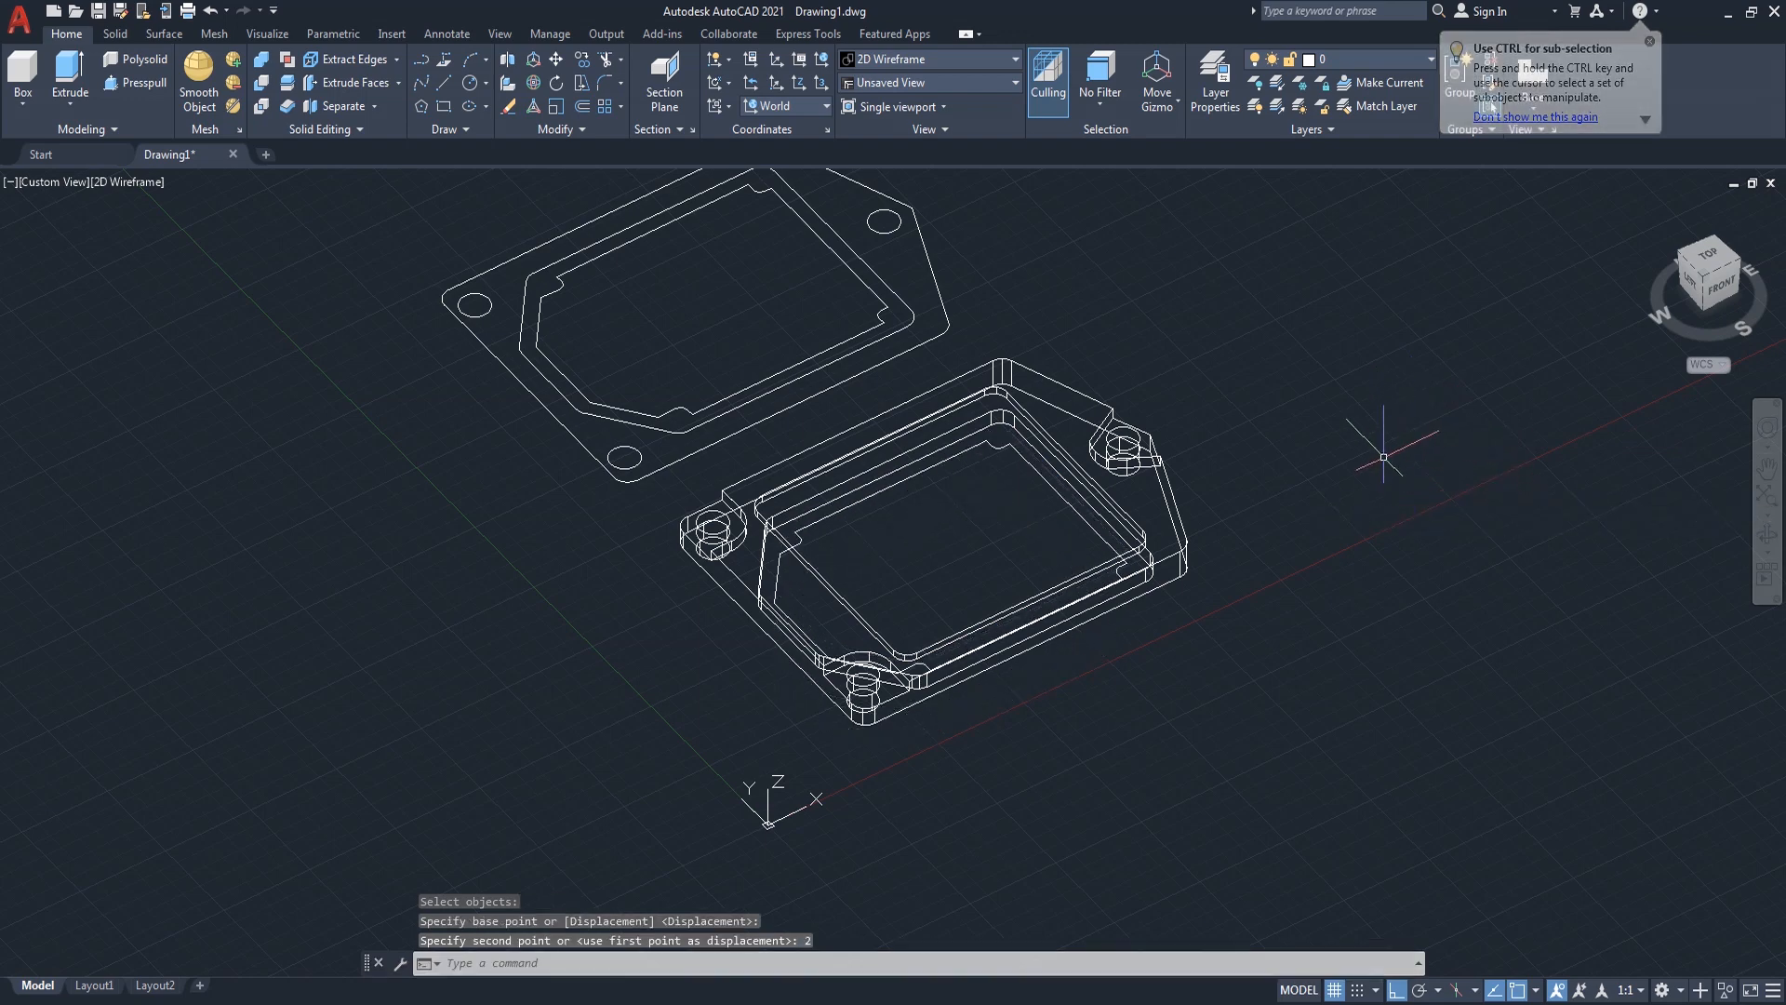
- Extrude the lowered notched contour 3 upward with a taper angle of 15 degrees
left_click(1767, 538)
mouse_move(1380, 562)
left_mouse_down()
mouse_move(1395, 431)
mouse_move(1243, 498)
mouse_move(1364, 547)
mouse_move(1359, 741)
mouse_move(1312, 757)
mouse_move(1351, 567)
mouse_move(1383, 561)
left_mouse_up()
right_click(1323, 413)
left_click(1359, 426)
type("ex")
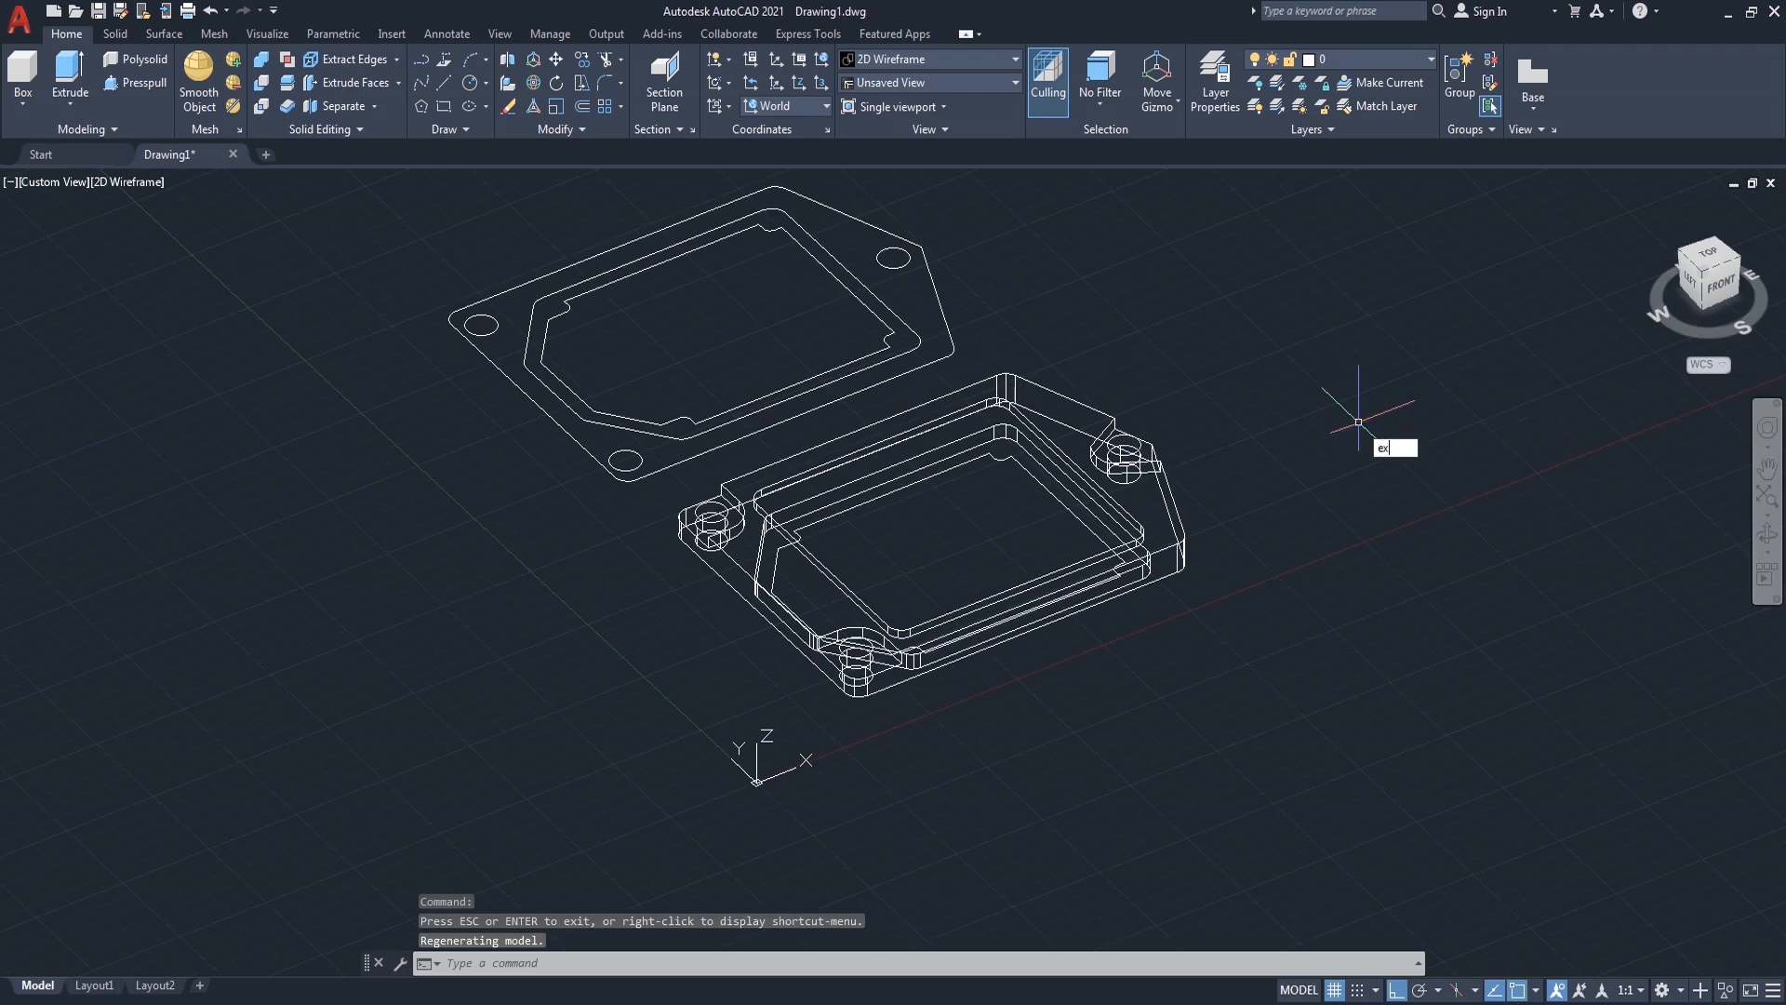
type("t")
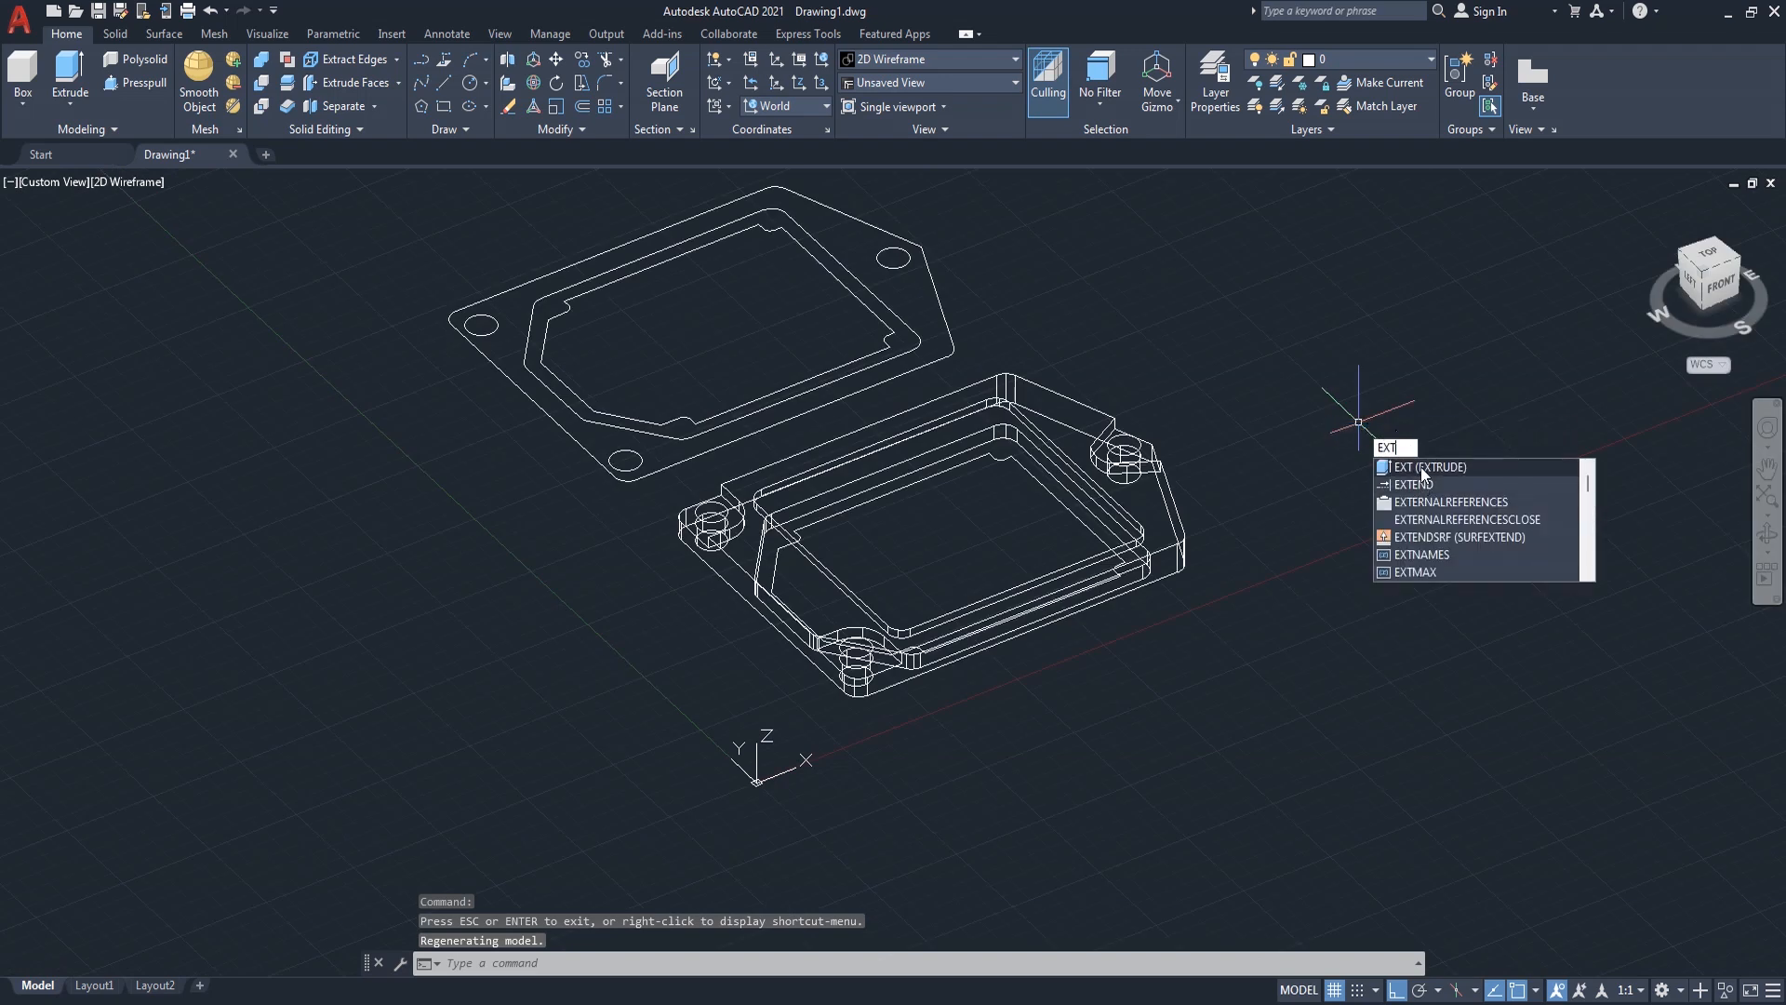
key("Return")
left_click(1039, 470)
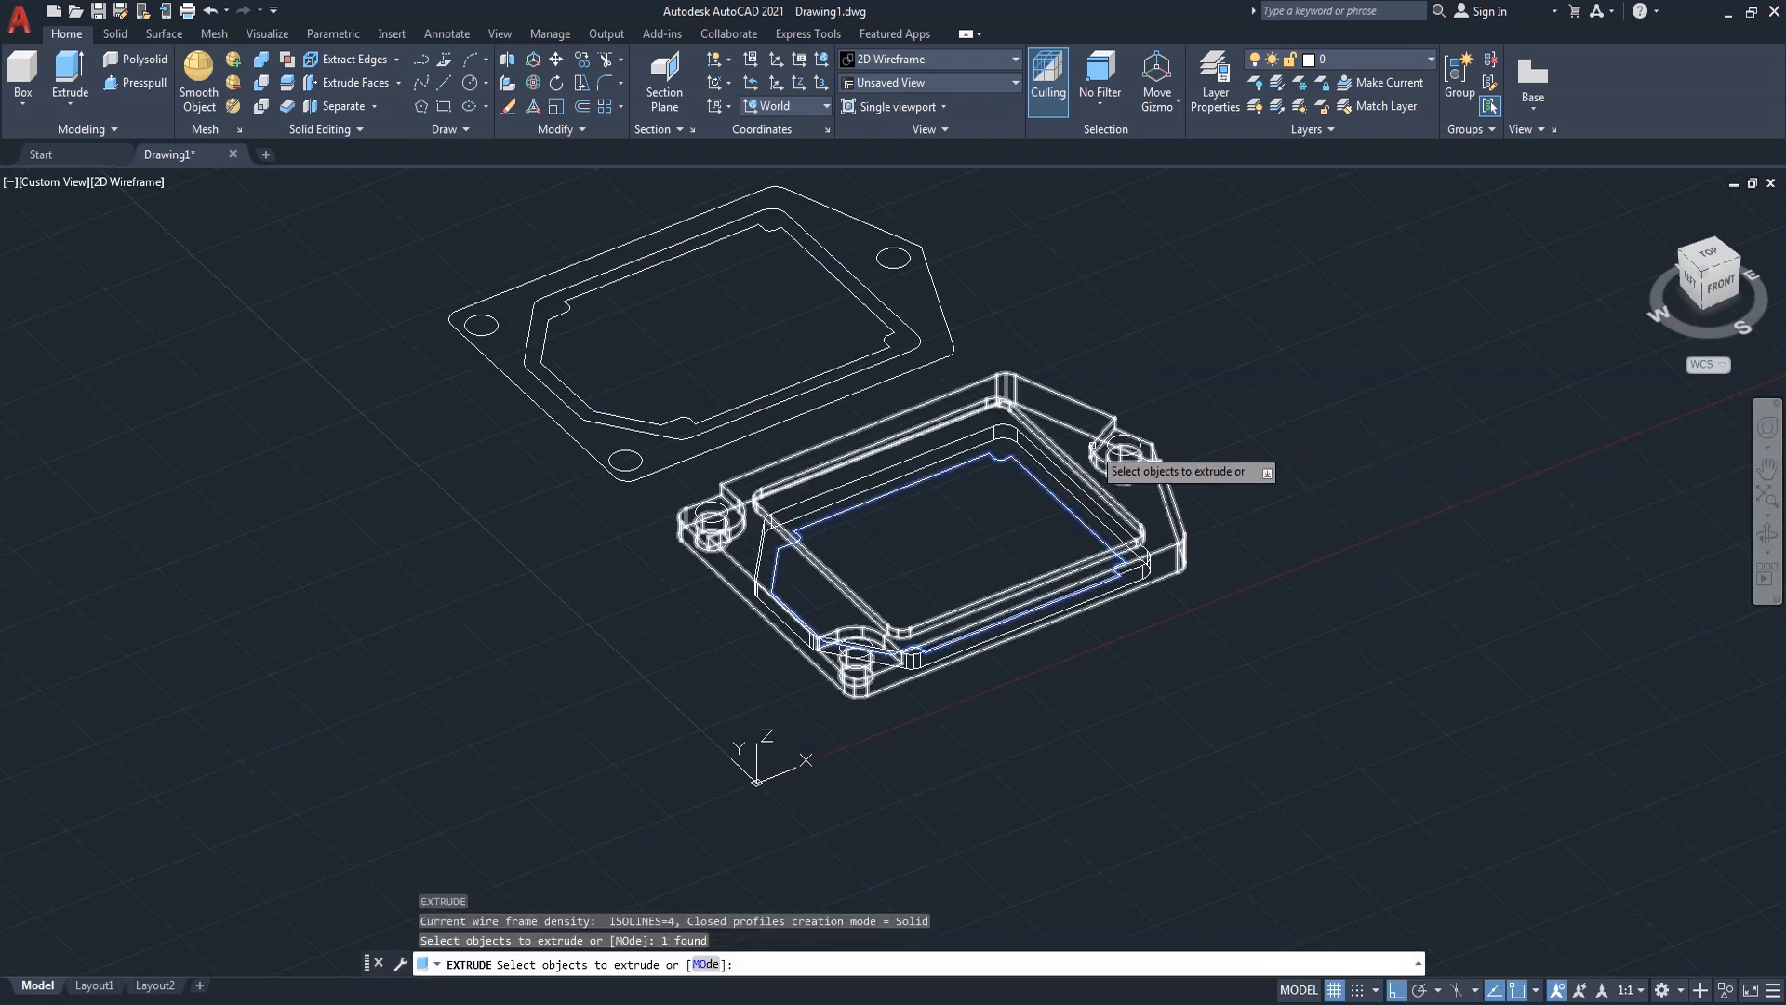
key("Return")
key("Return")
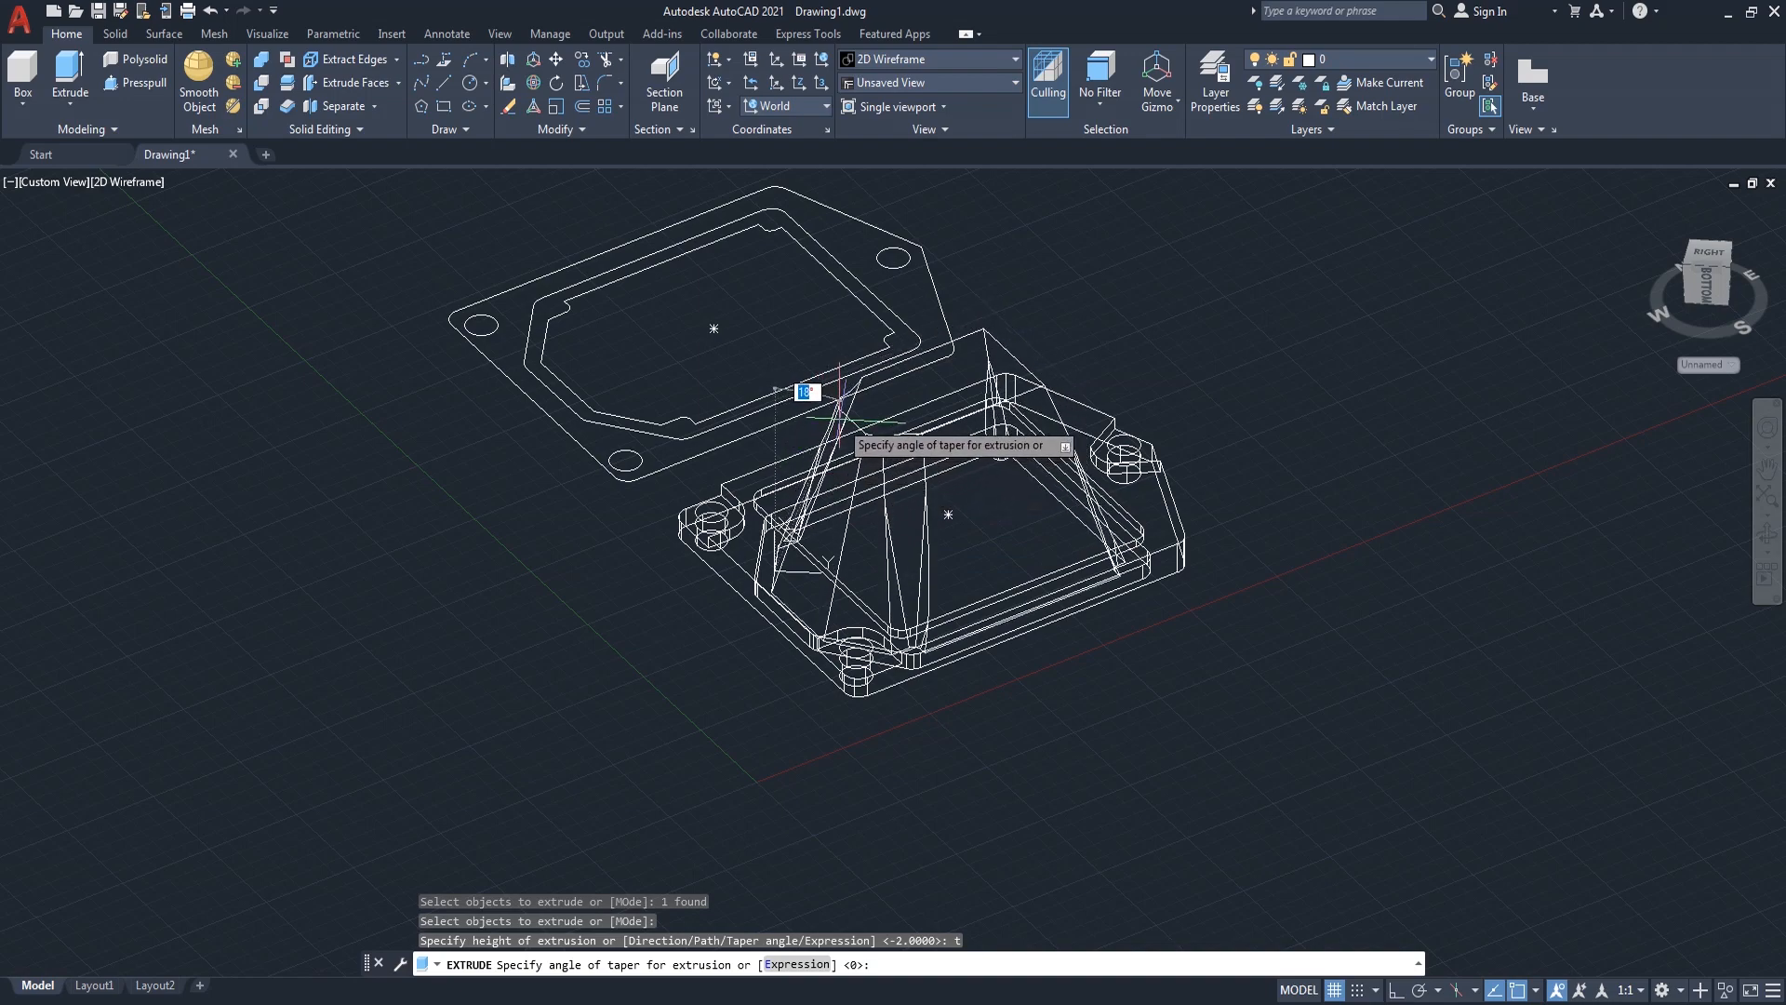
key("Return")
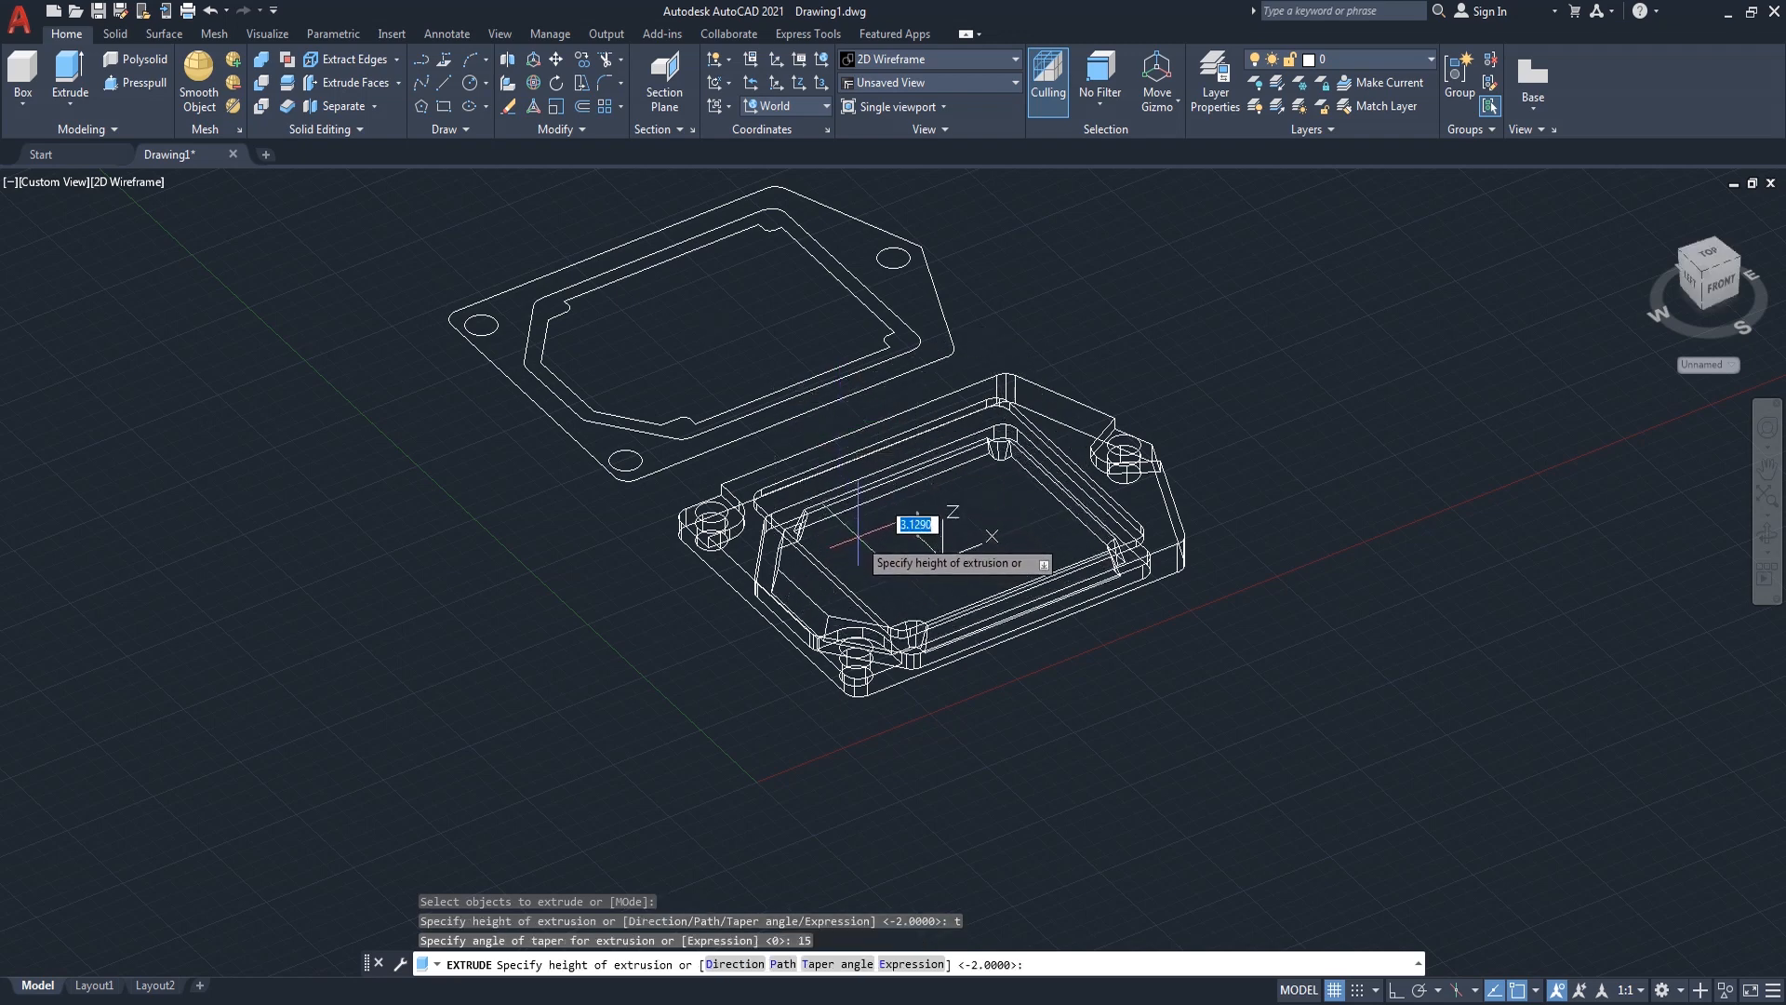
key("Return")
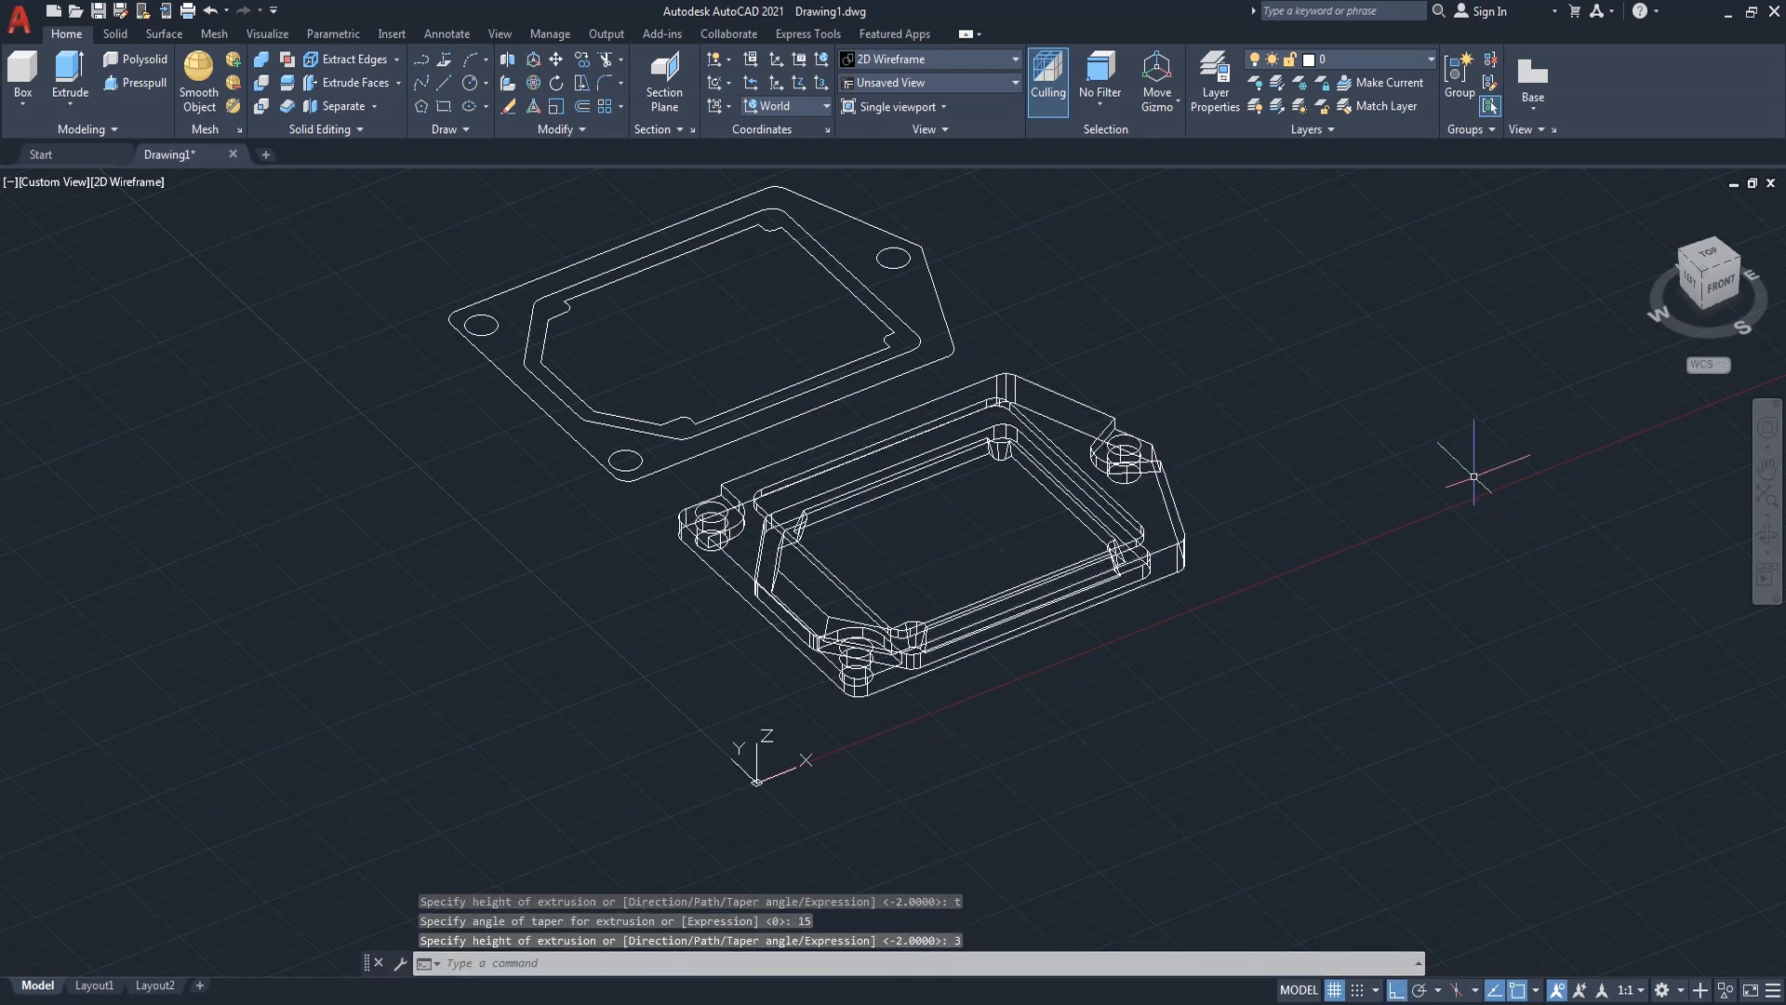
- Subtract the tapered notched solid from the plate and its underside extrusion, and set the visual style to Shaded
left_click(1779, 544)
left_click_drag(1391, 550, 1431, 586)
right_click(1381, 471)
left_click(1433, 477)
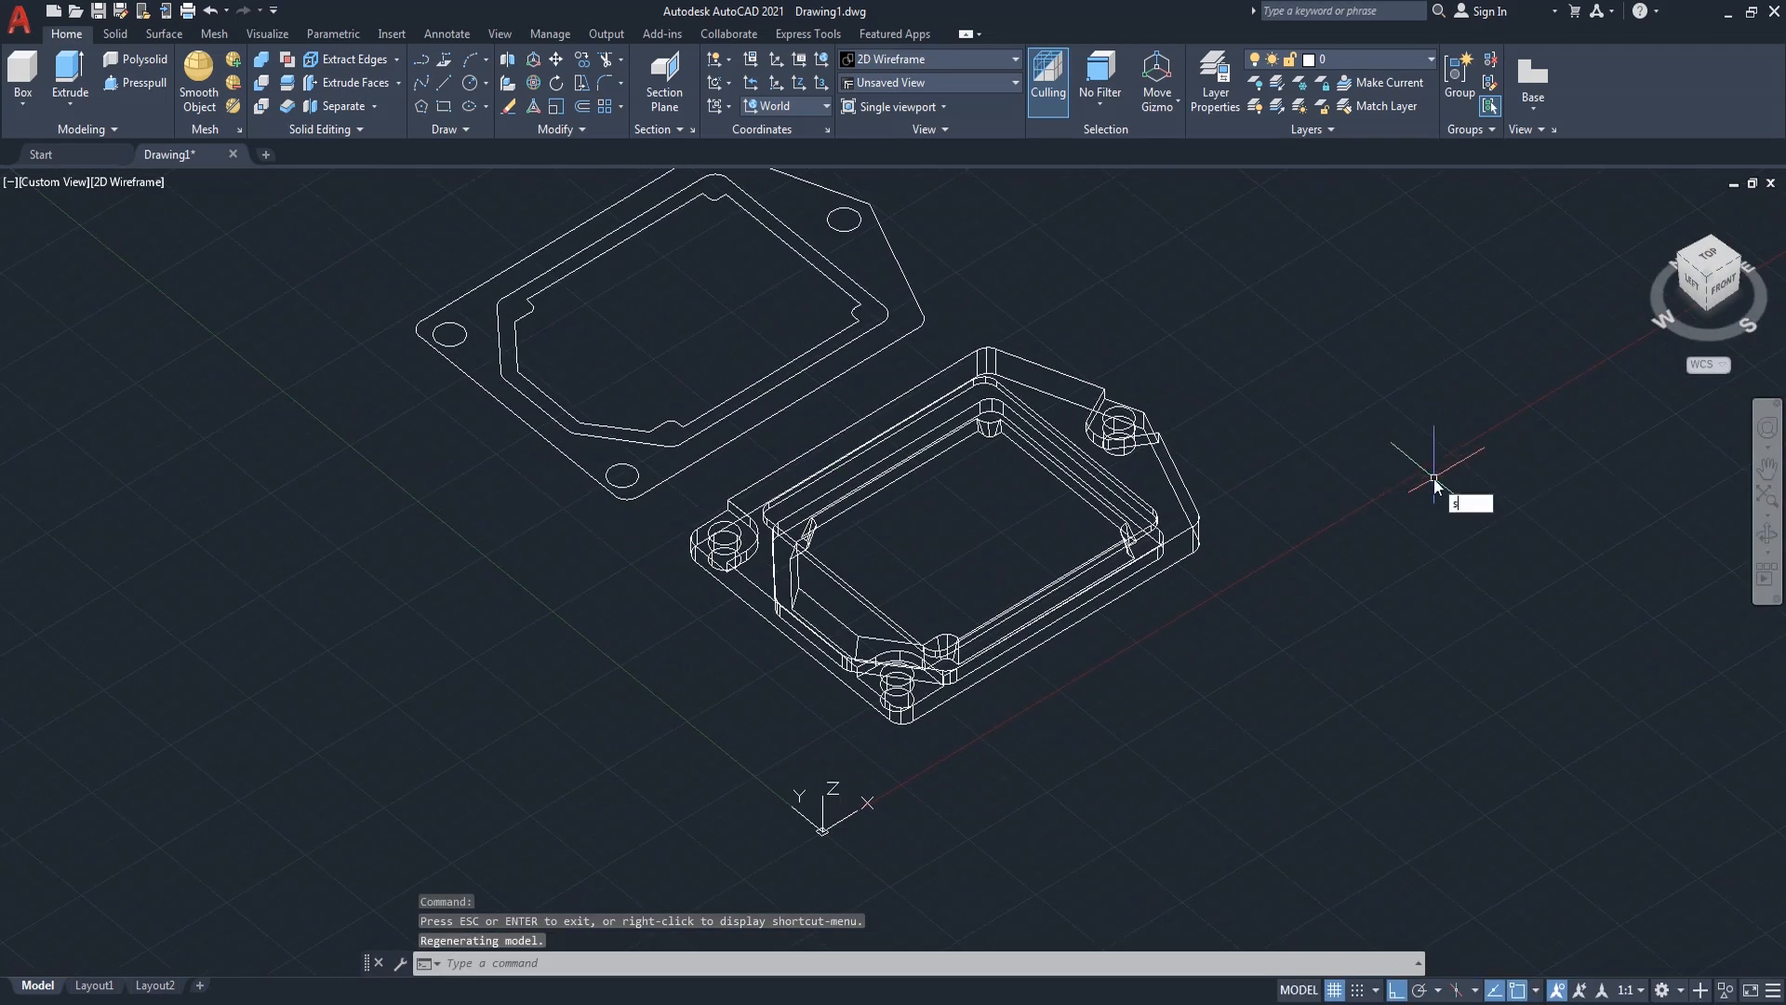
type("su")
key("Return")
scroll(788, 632, "up", 2)
left_click(793, 558)
left_click(743, 615)
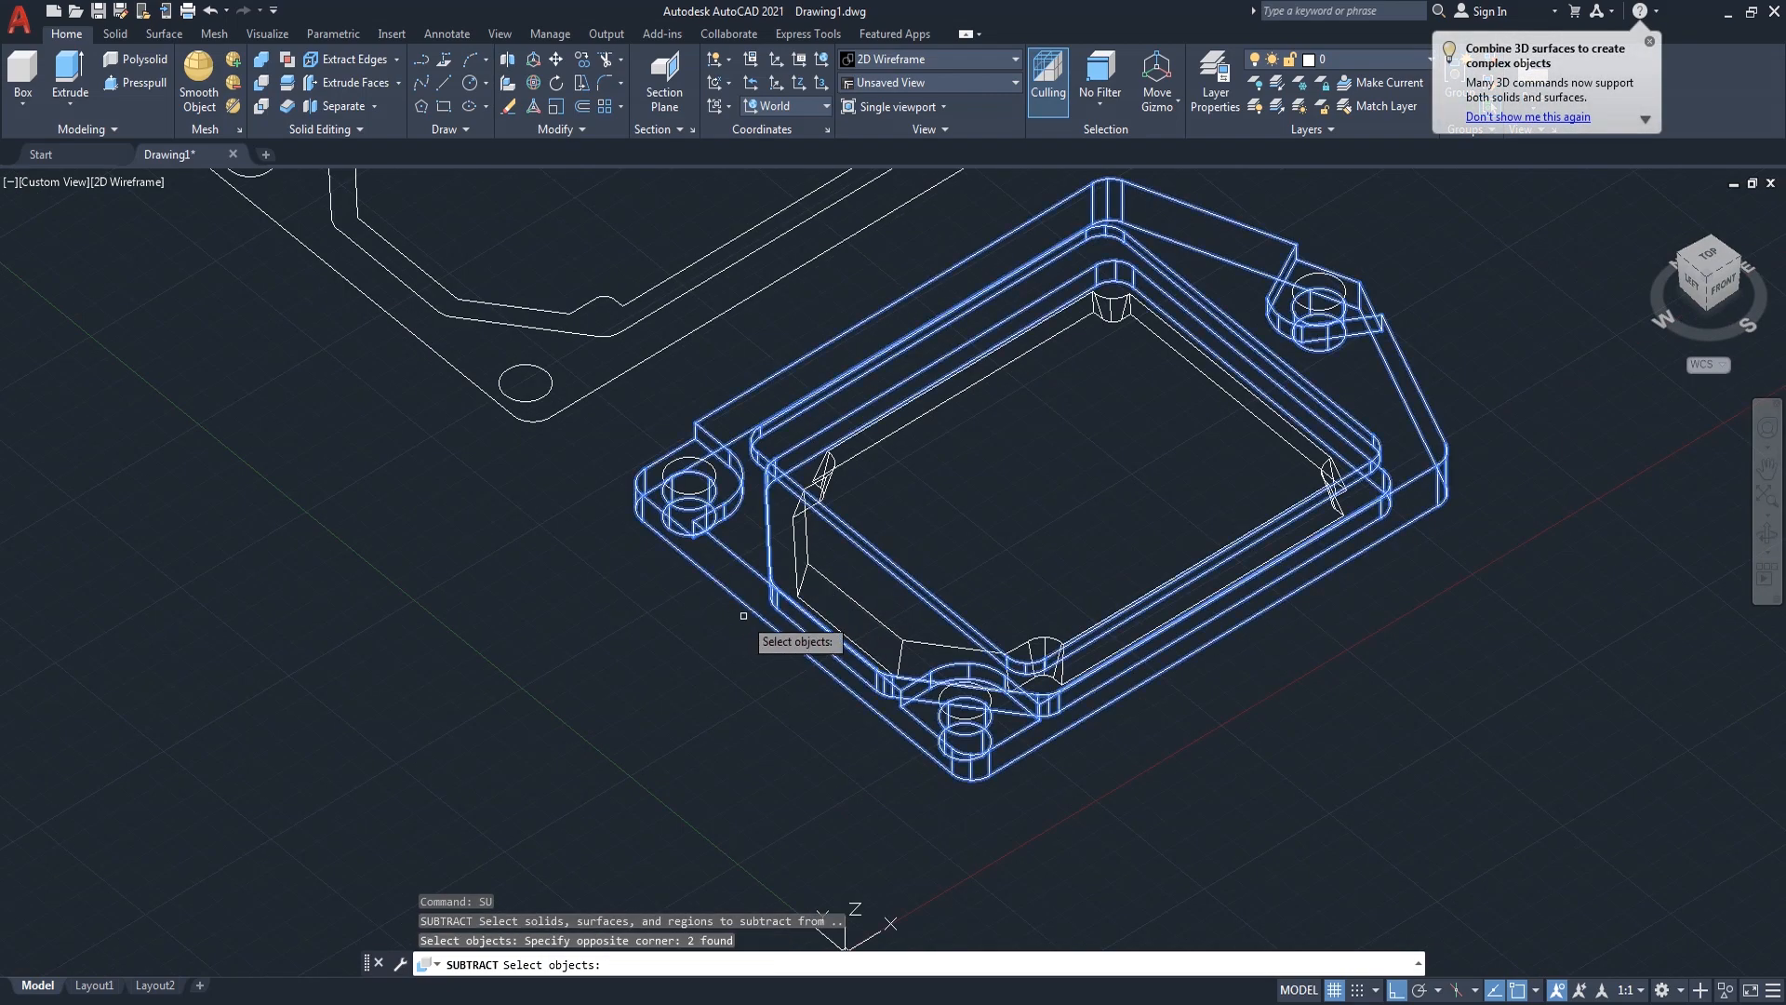
key("Return")
left_click(837, 548)
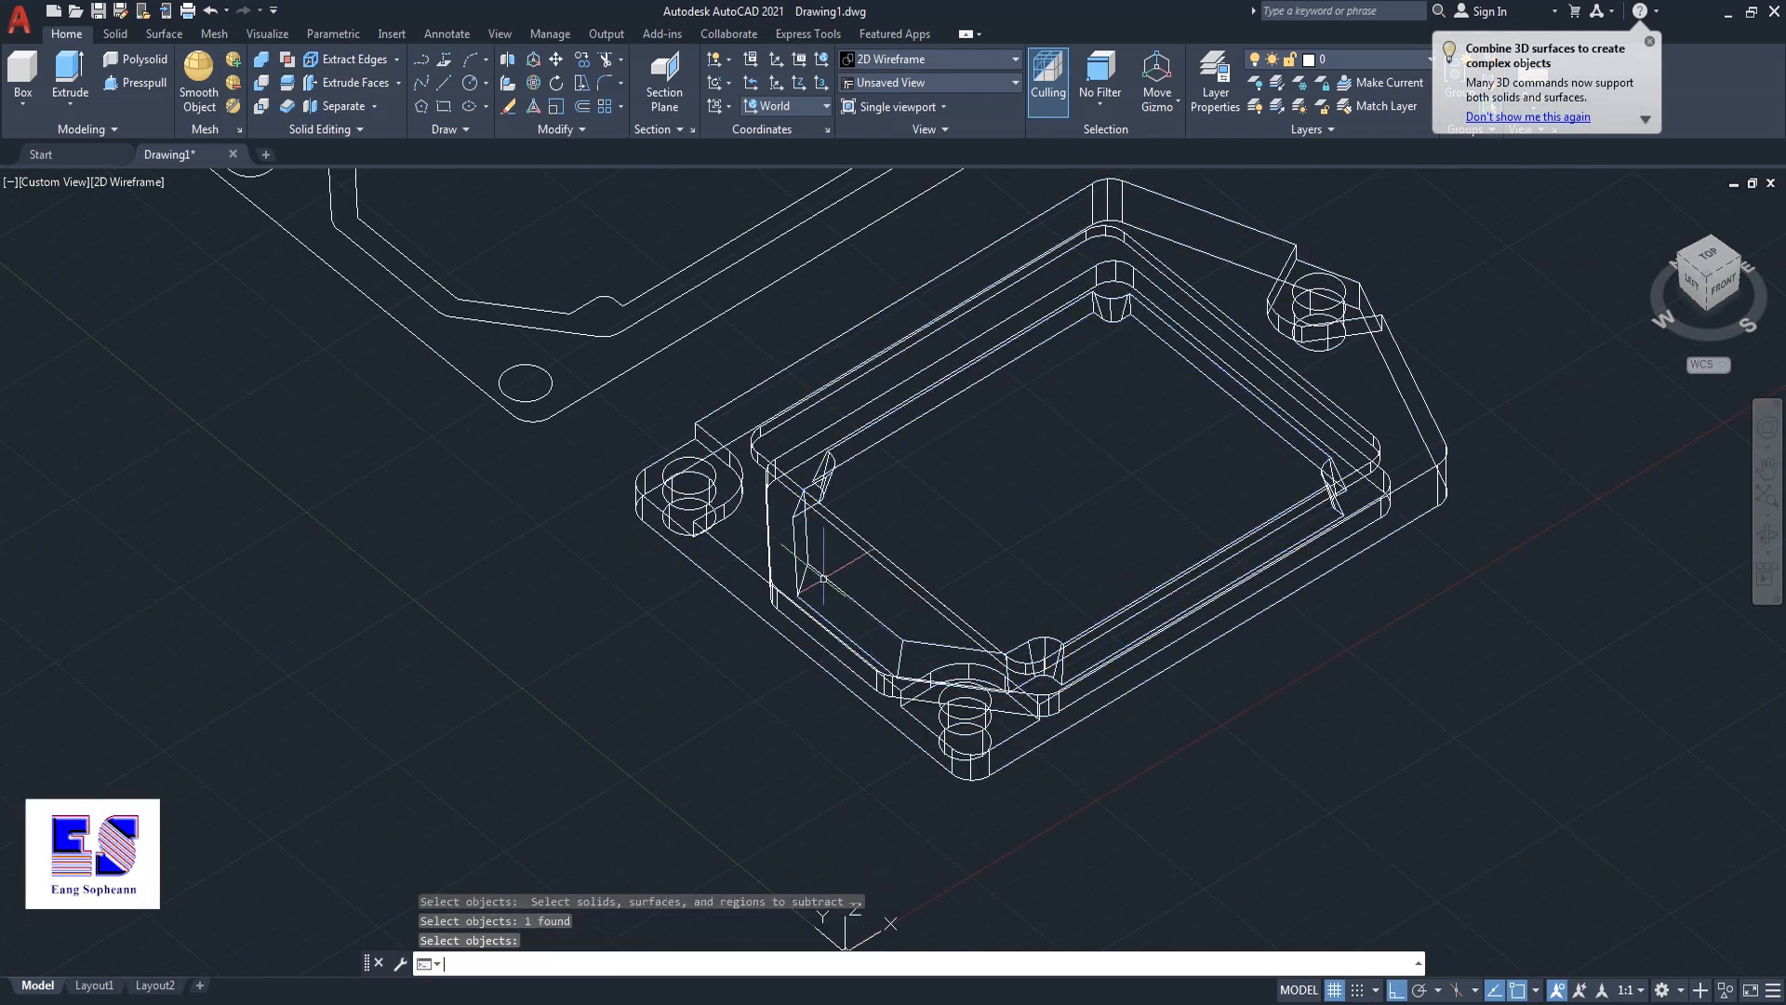
key("Return")
left_click(149, 182)
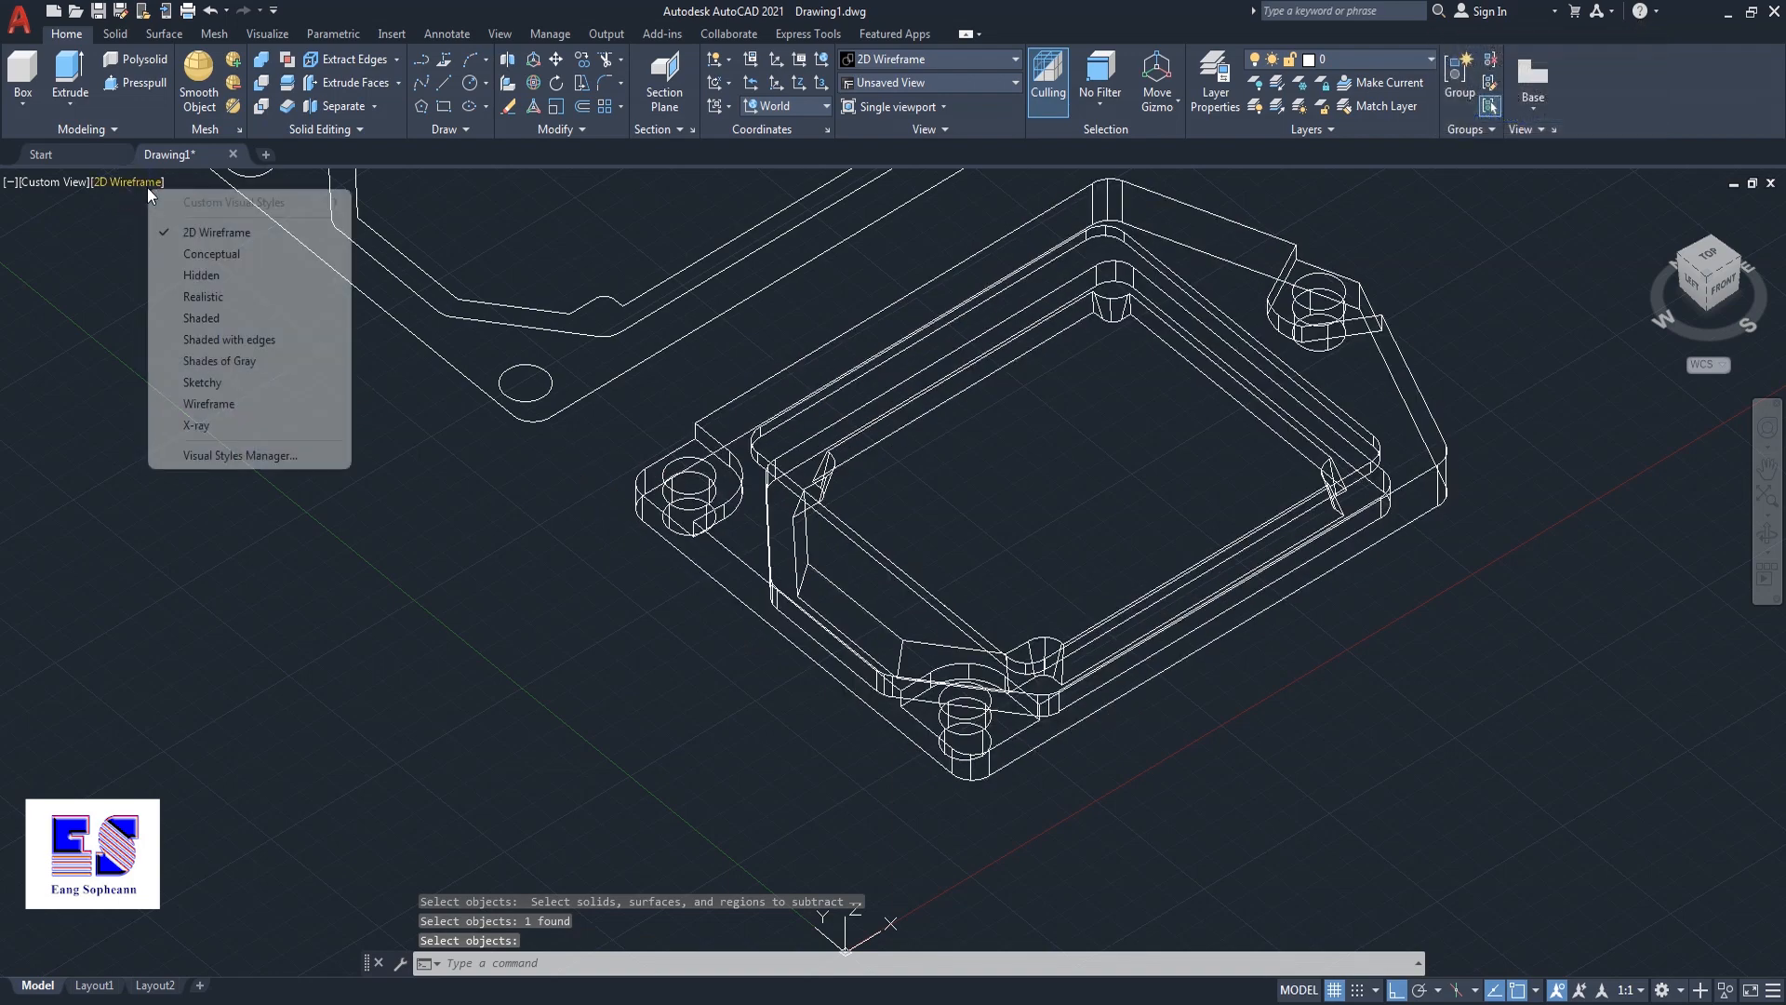
left_click(247, 319)
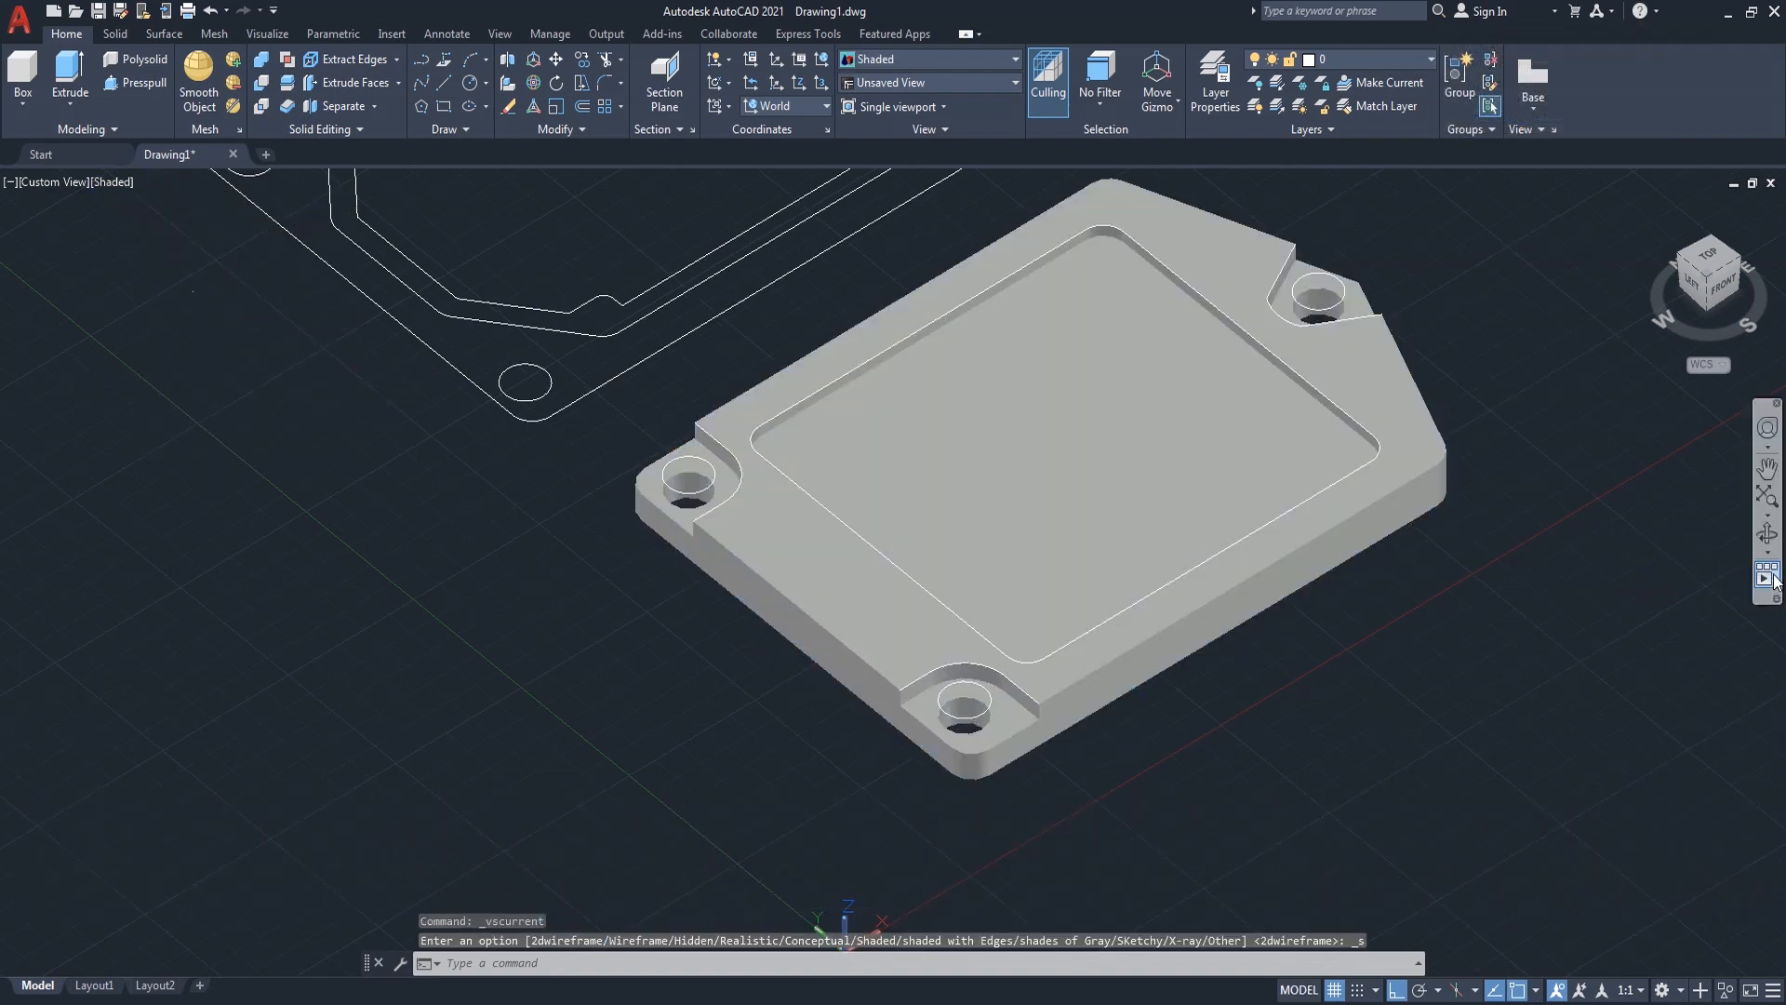
- Orbit the shaded plate to a lower angle and turn off the grid display
left_click(1768, 540)
left_click_drag(1386, 670, 1130, 476)
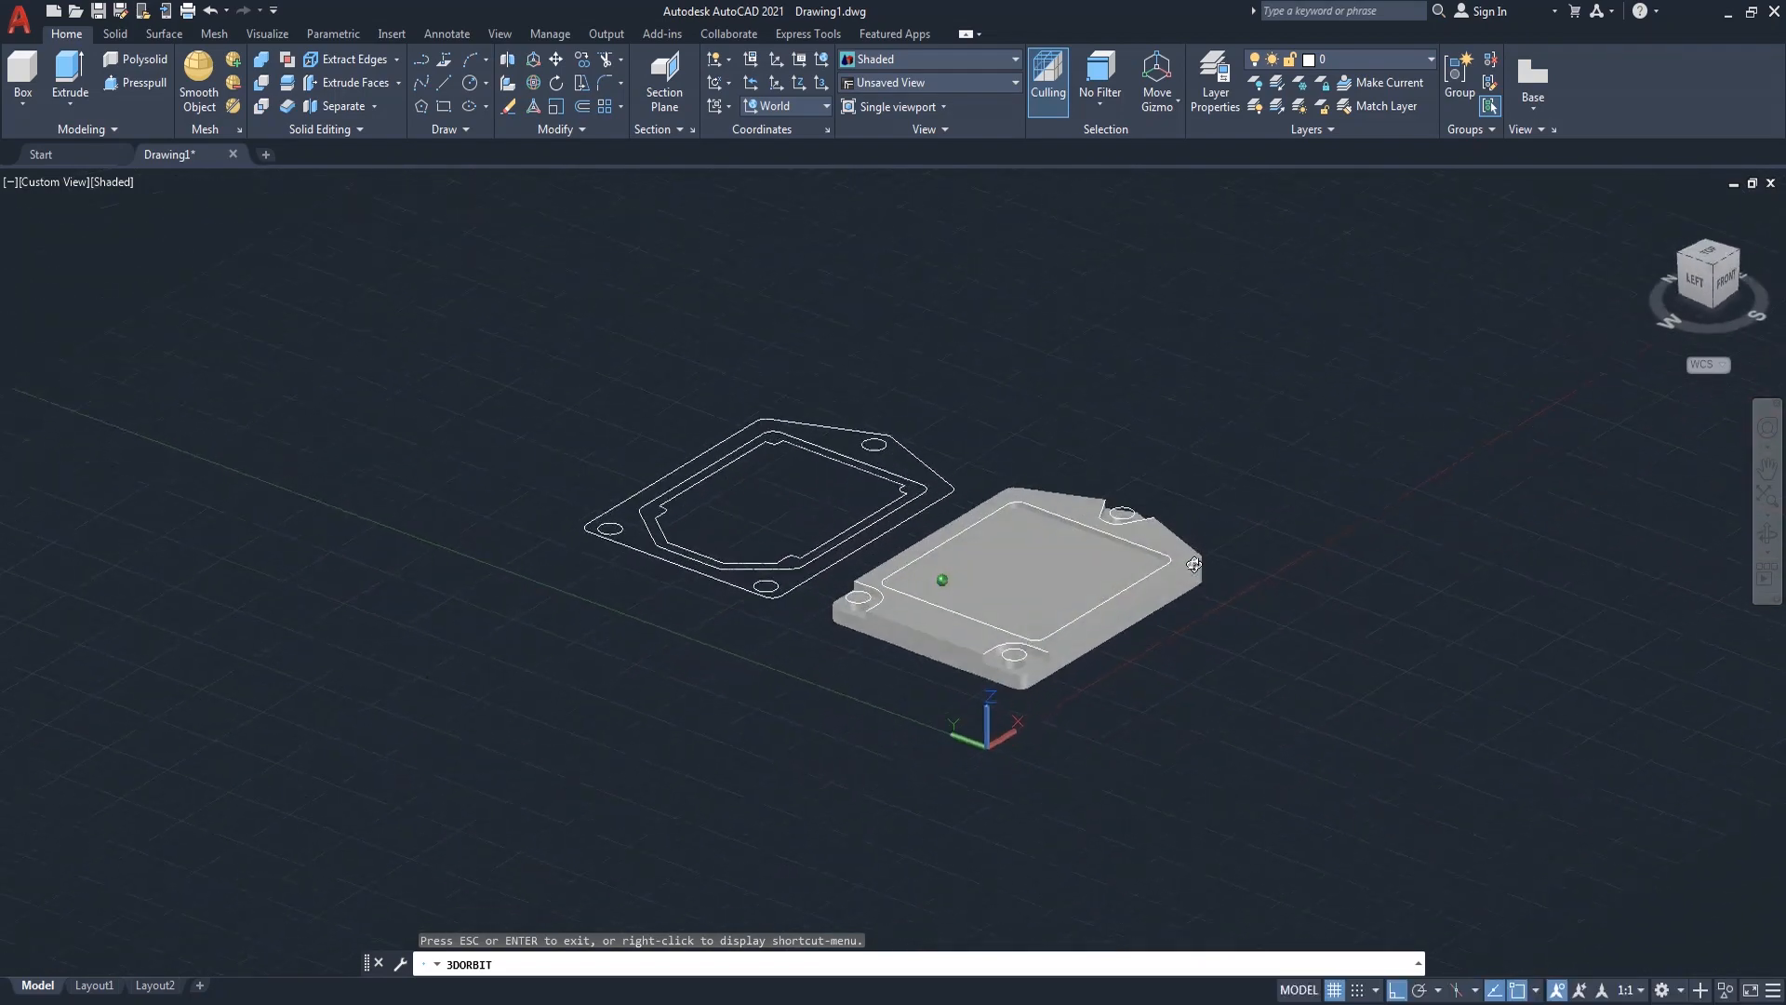
right_click(1225, 421)
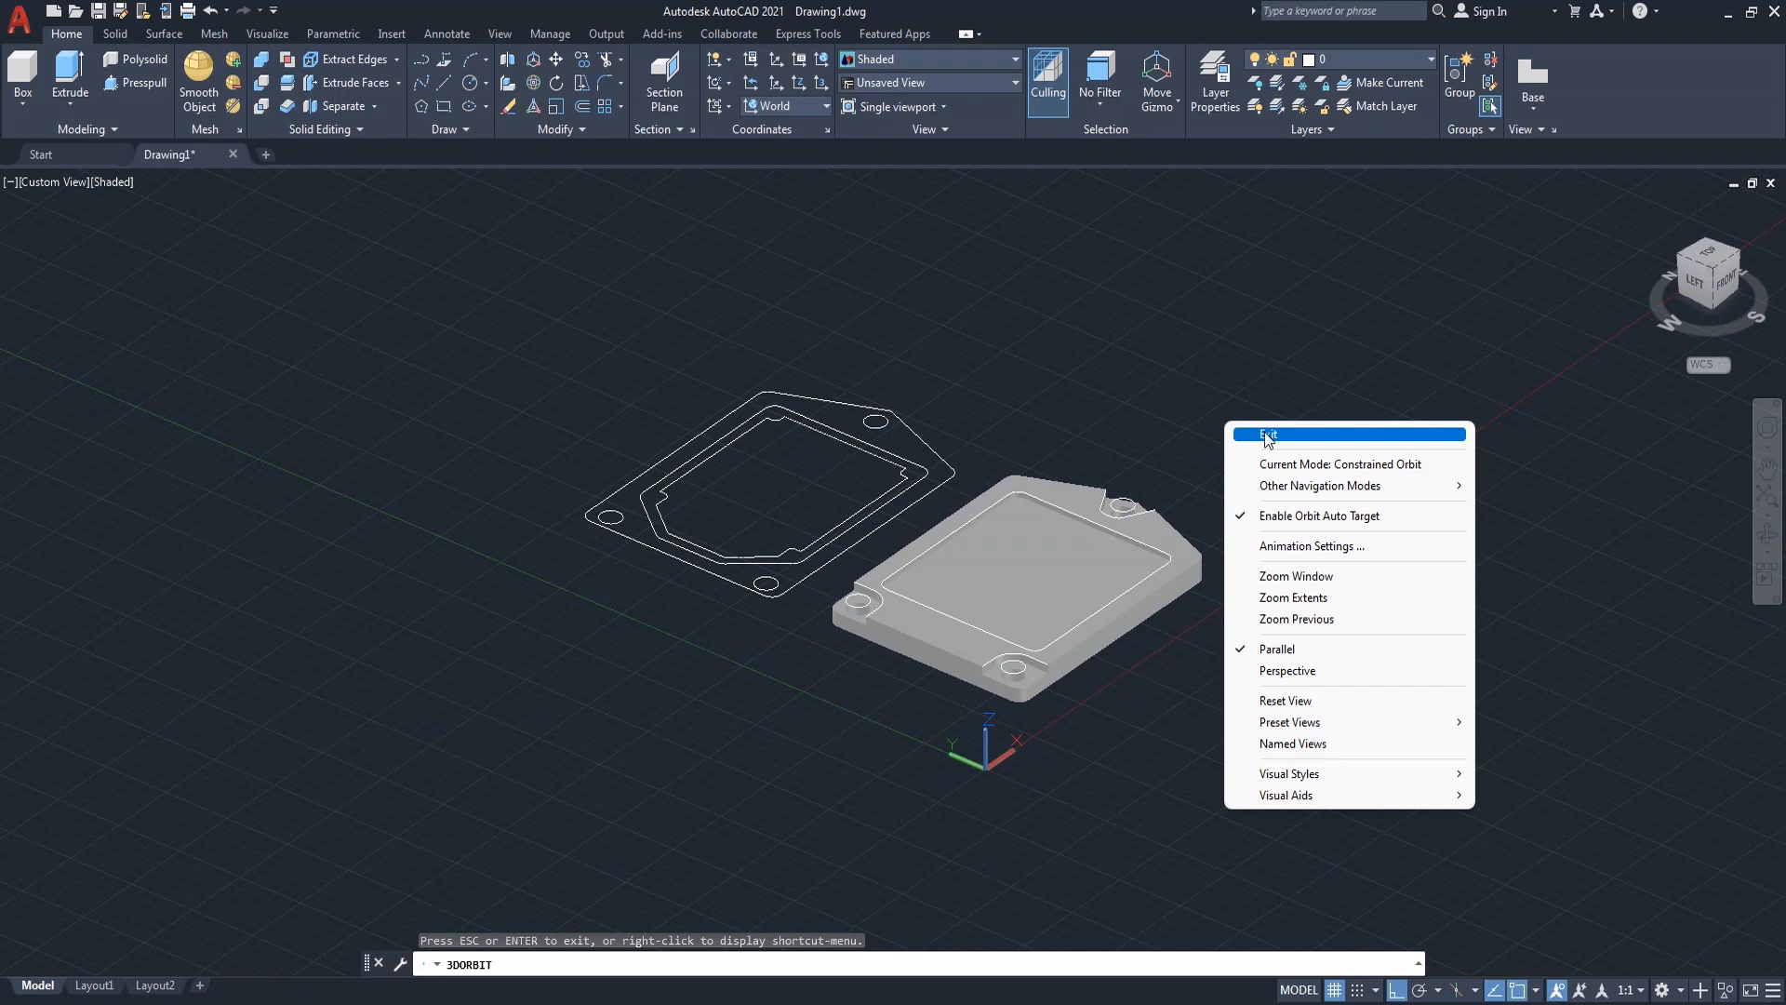
left_click(1264, 433)
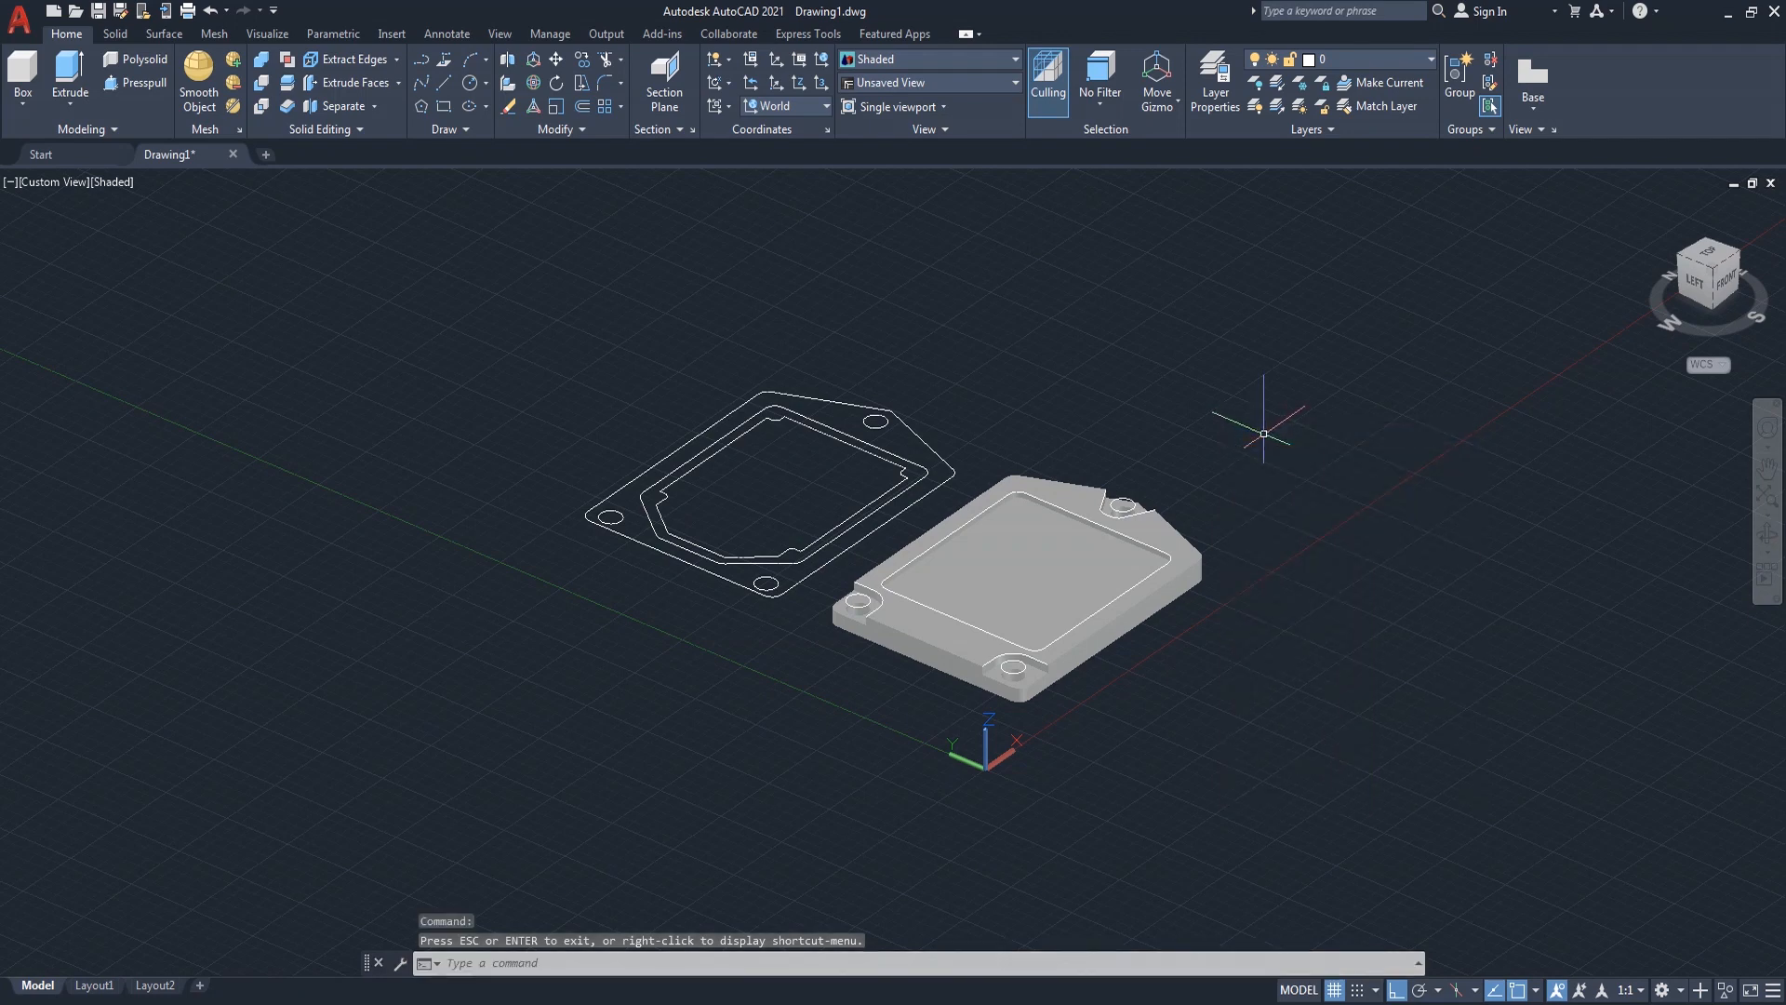
key("Escape")
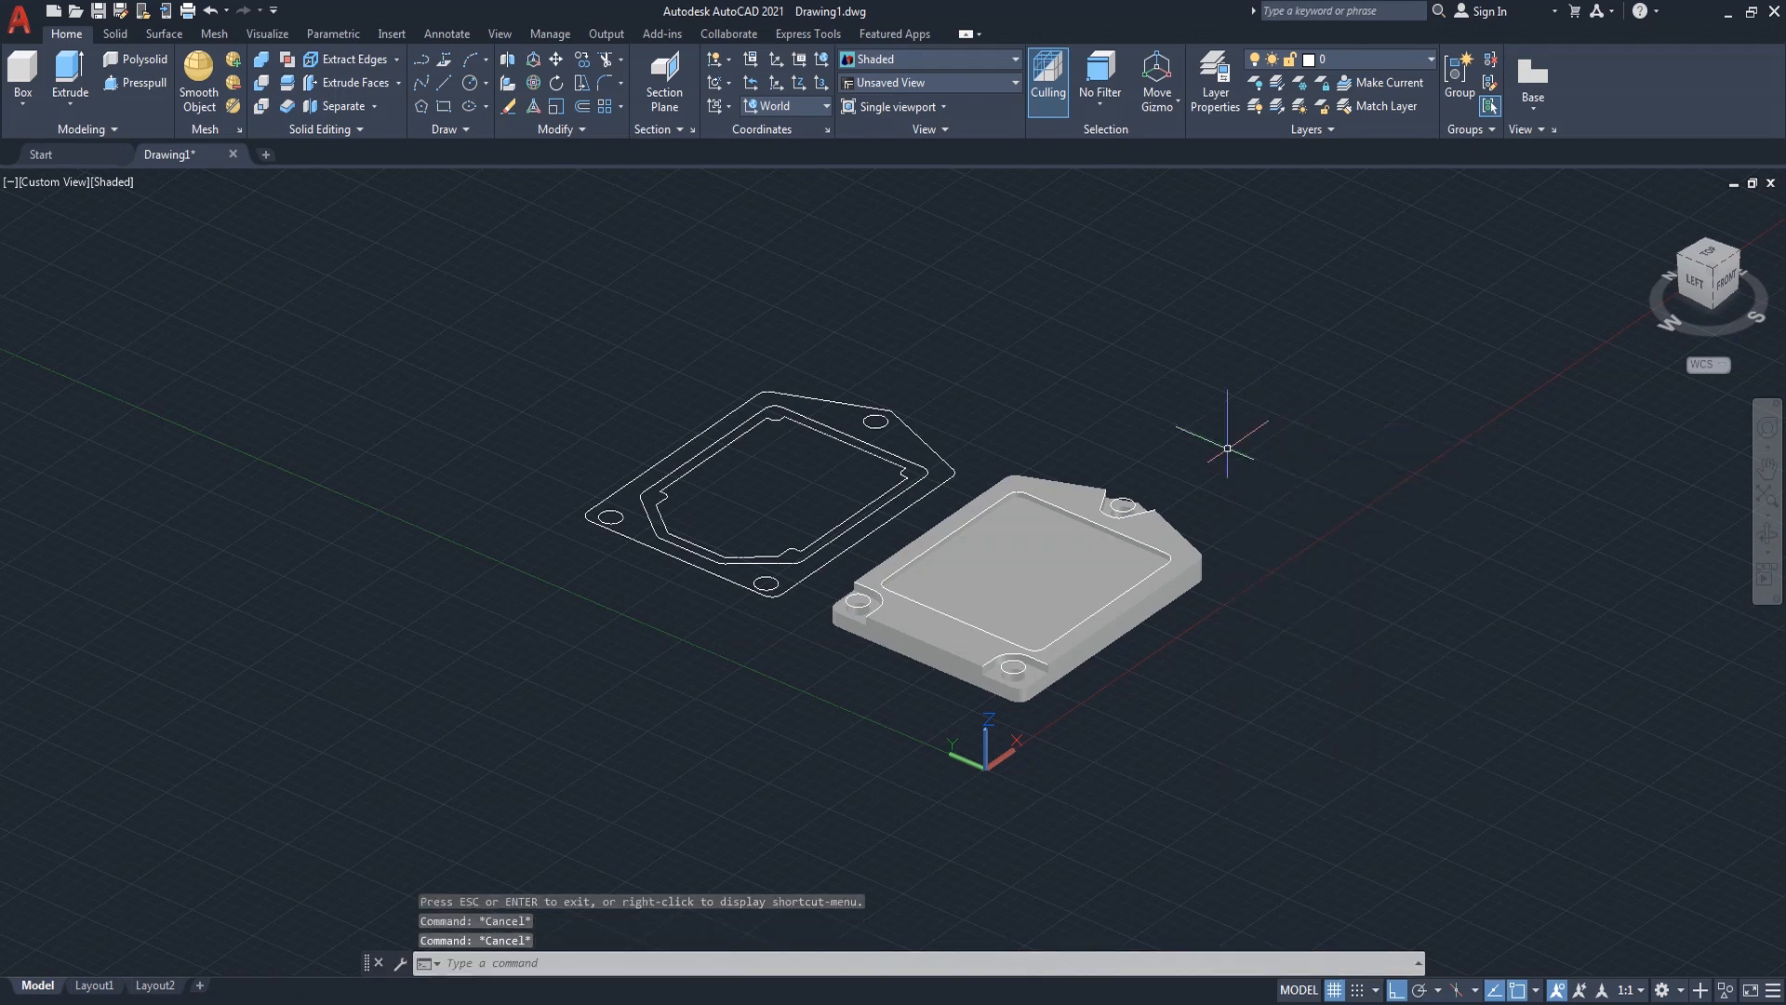
key("F7")
- Examine the plate from the side and underneath, including the tapered notched cavity and the holes
scroll(1214, 456, "up", 2)
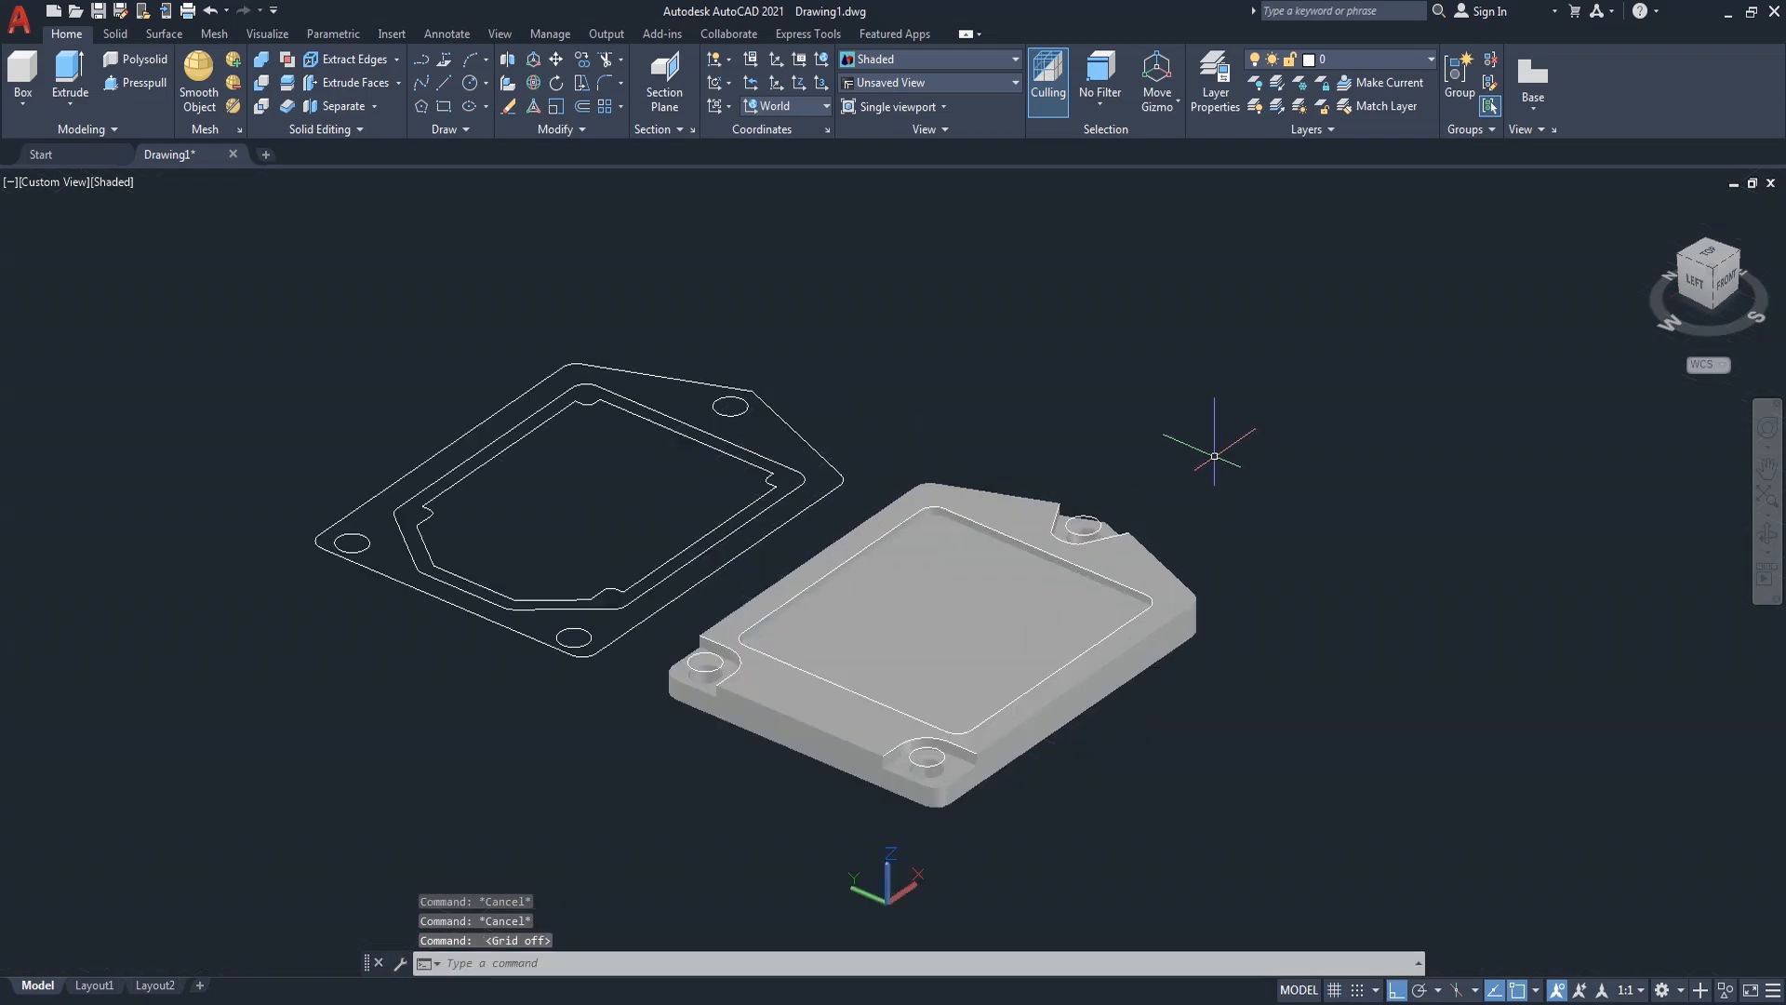
left_click(1767, 538)
left_click_drag(1086, 684, 1105, 678)
left_click_drag(968, 596, 1084, 572)
left_click_drag(1038, 628, 1107, 756)
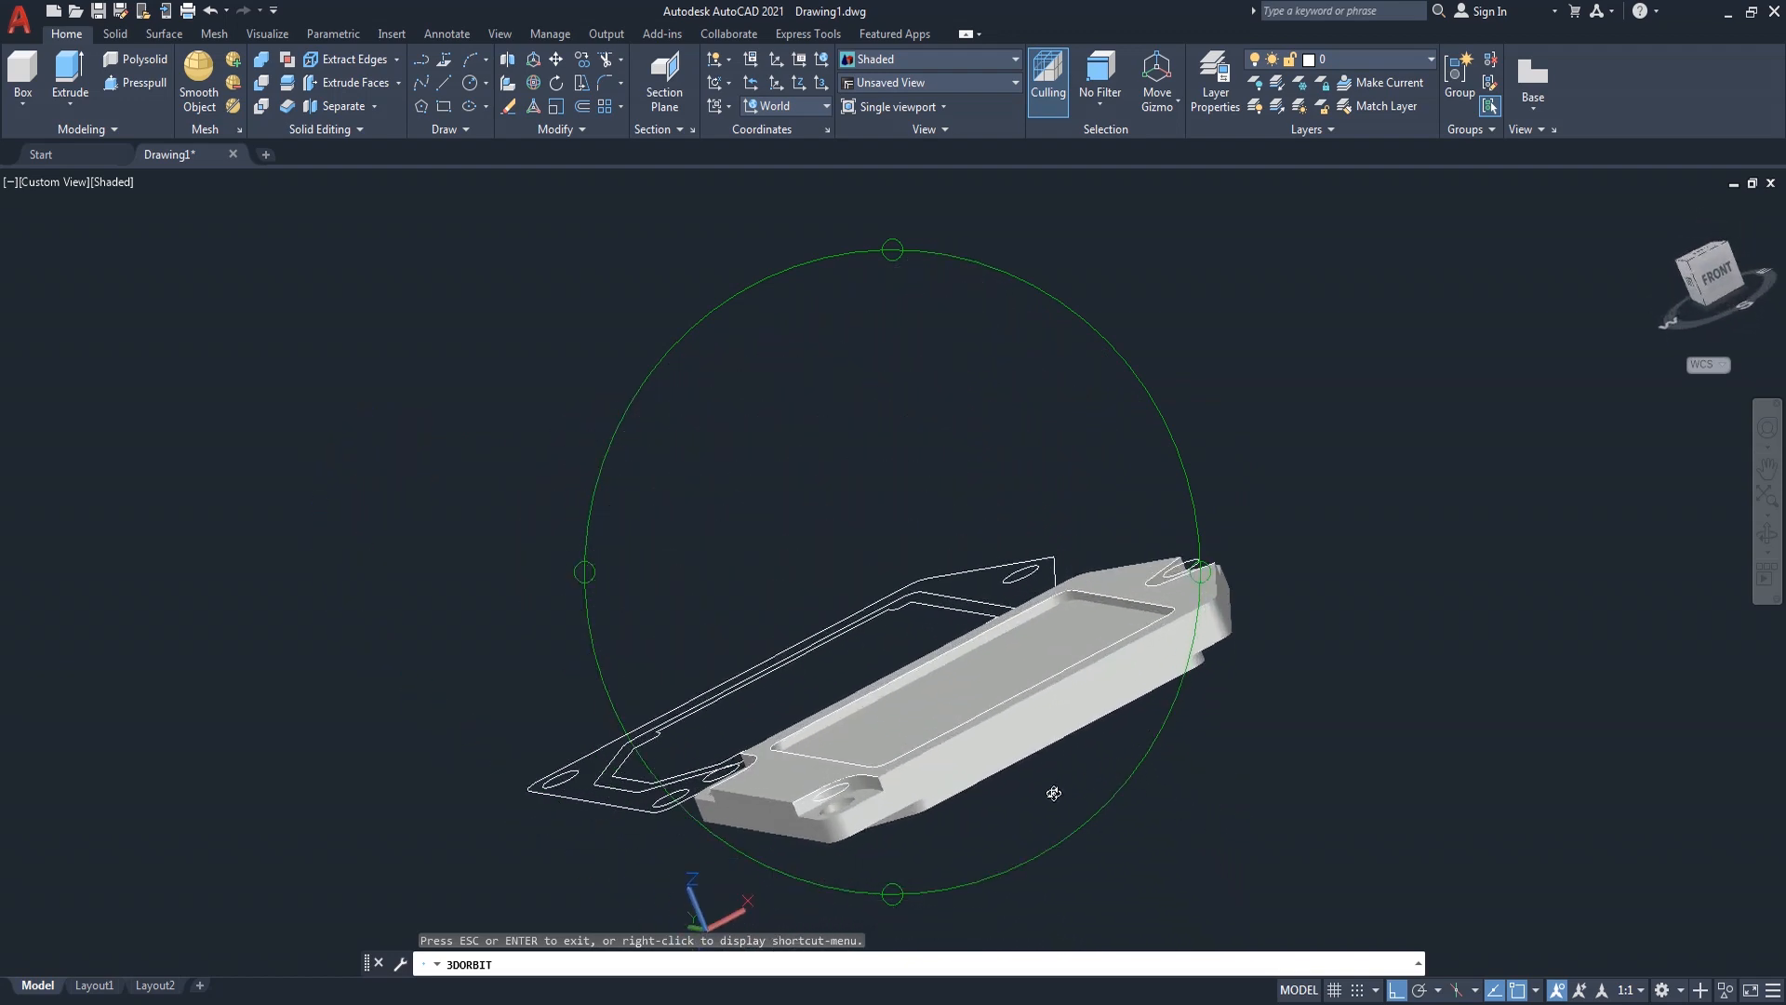
left_click_drag(902, 510, 848, 567)
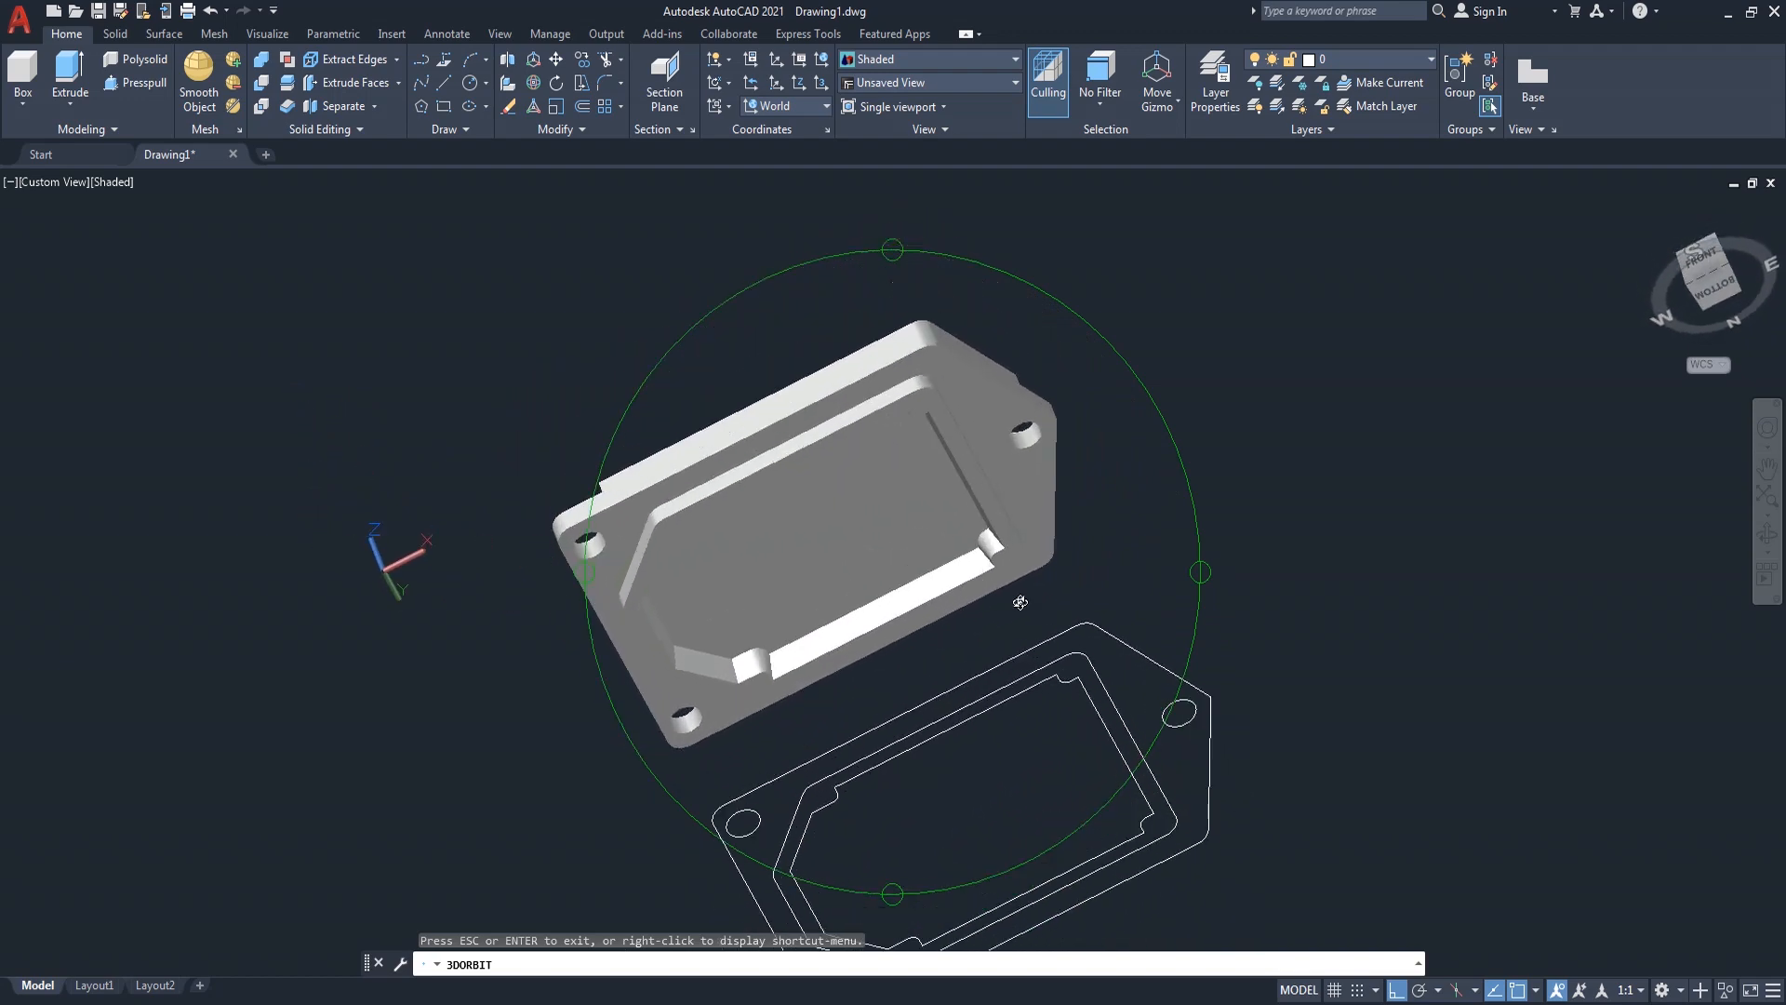
left_click_drag(1440, 670, 1080, 281)
mouse_move(1052, 448)
left_mouse_down()
mouse_move(987, 437)
mouse_move(1196, 462)
mouse_move(1074, 502)
mouse_move(1076, 617)
mouse_move(733, 642)
mouse_move(1151, 544)
mouse_move(1030, 486)
mouse_move(1089, 483)
mouse_move(1046, 491)
mouse_move(1123, 437)
mouse_move(1142, 448)
left_mouse_up()
right_click(1285, 375)
left_click(1320, 382)
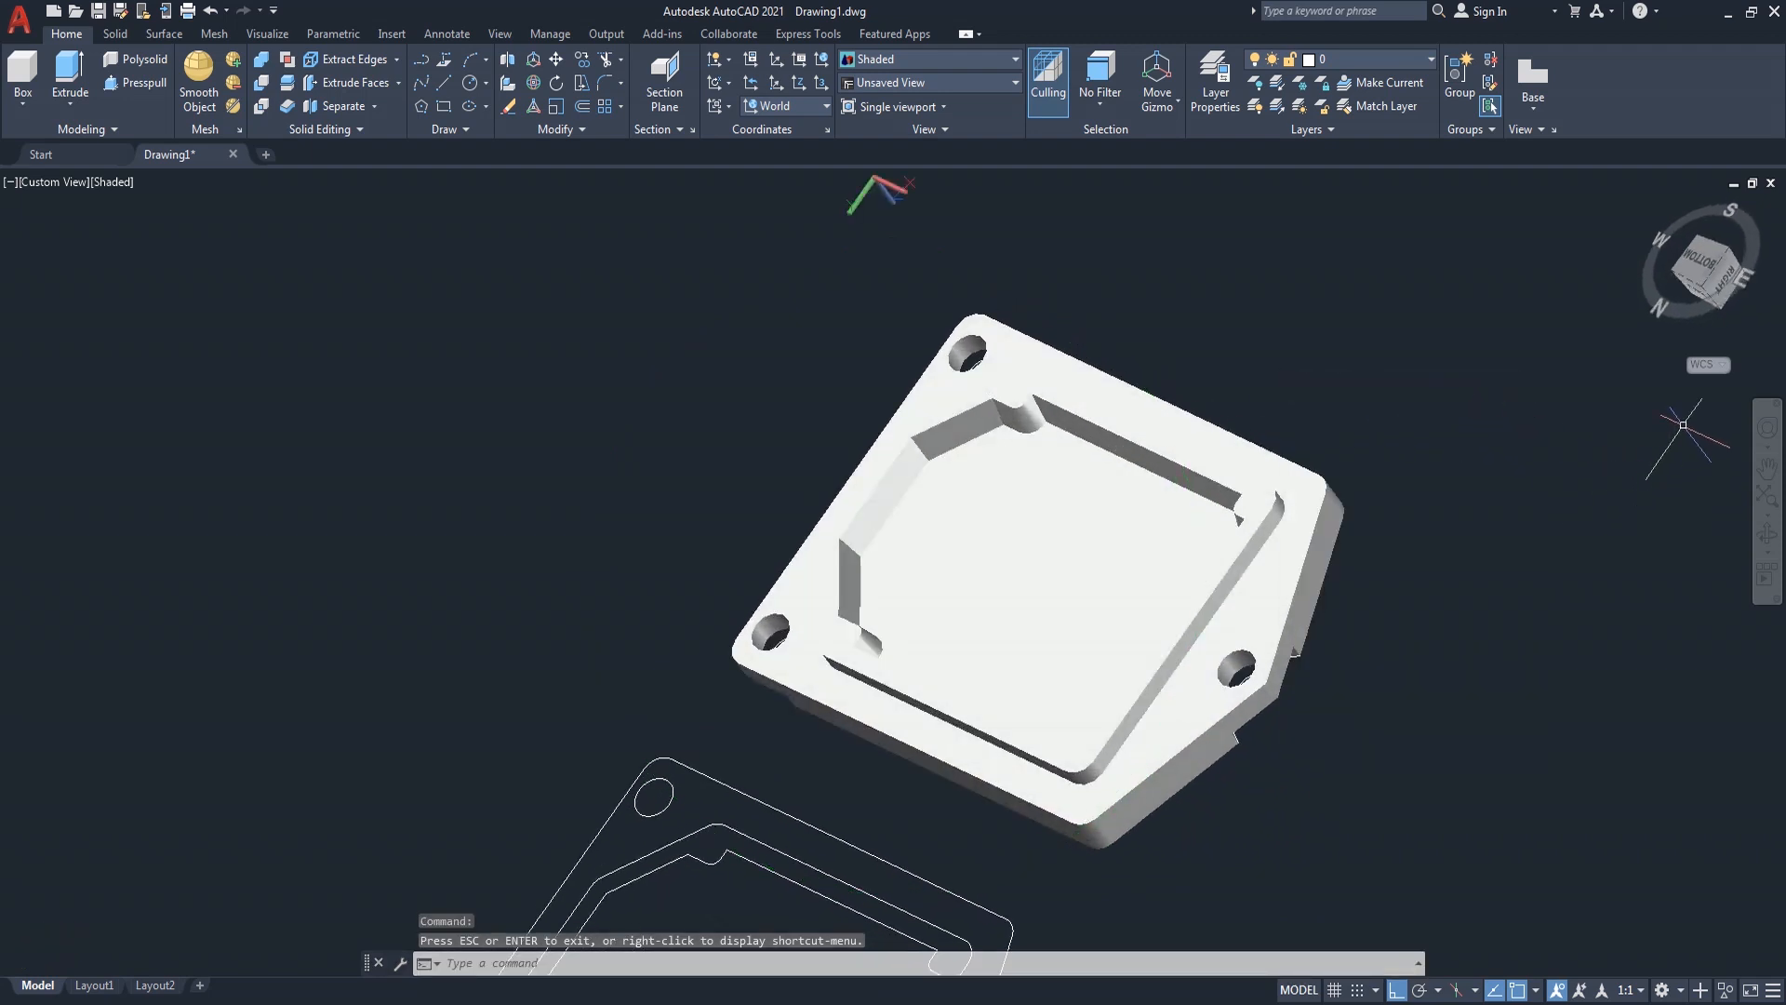
- Switch the view of the plate's underside to perspective projection
right_click(1716, 365)
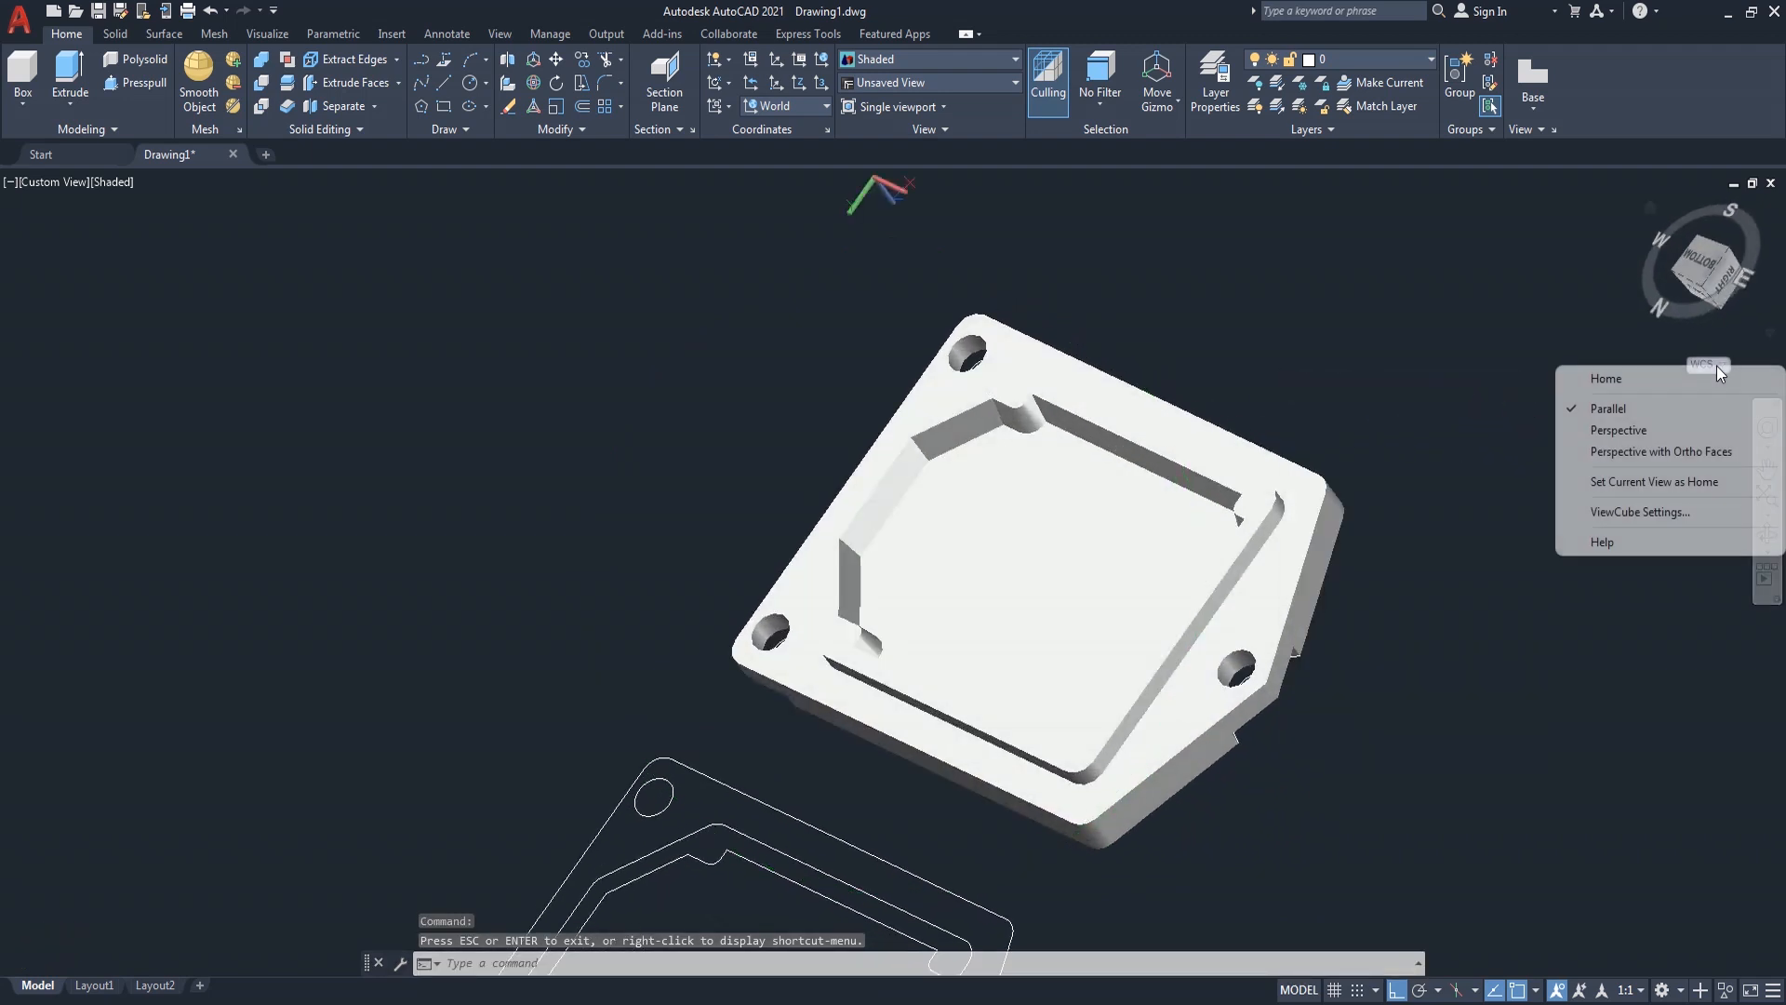
left_click(1637, 429)
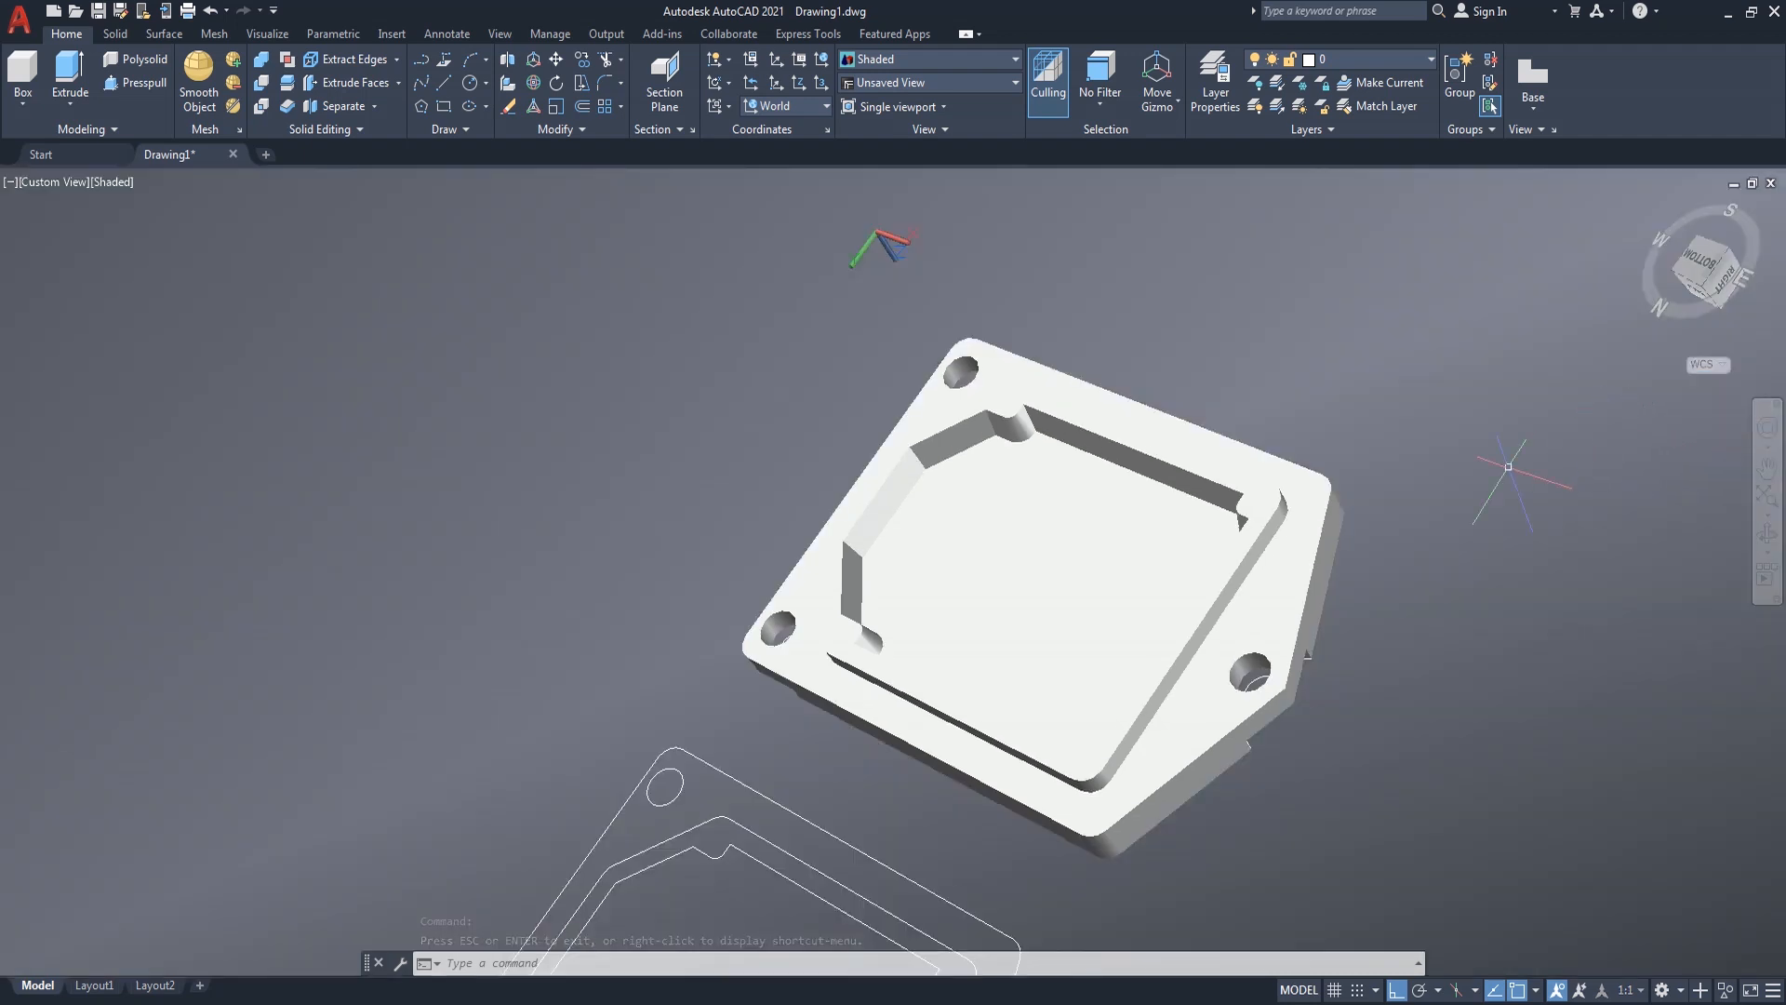
scroll(1455, 513, "up", 2)
middle_click_drag(1537, 574, 1311, 486)
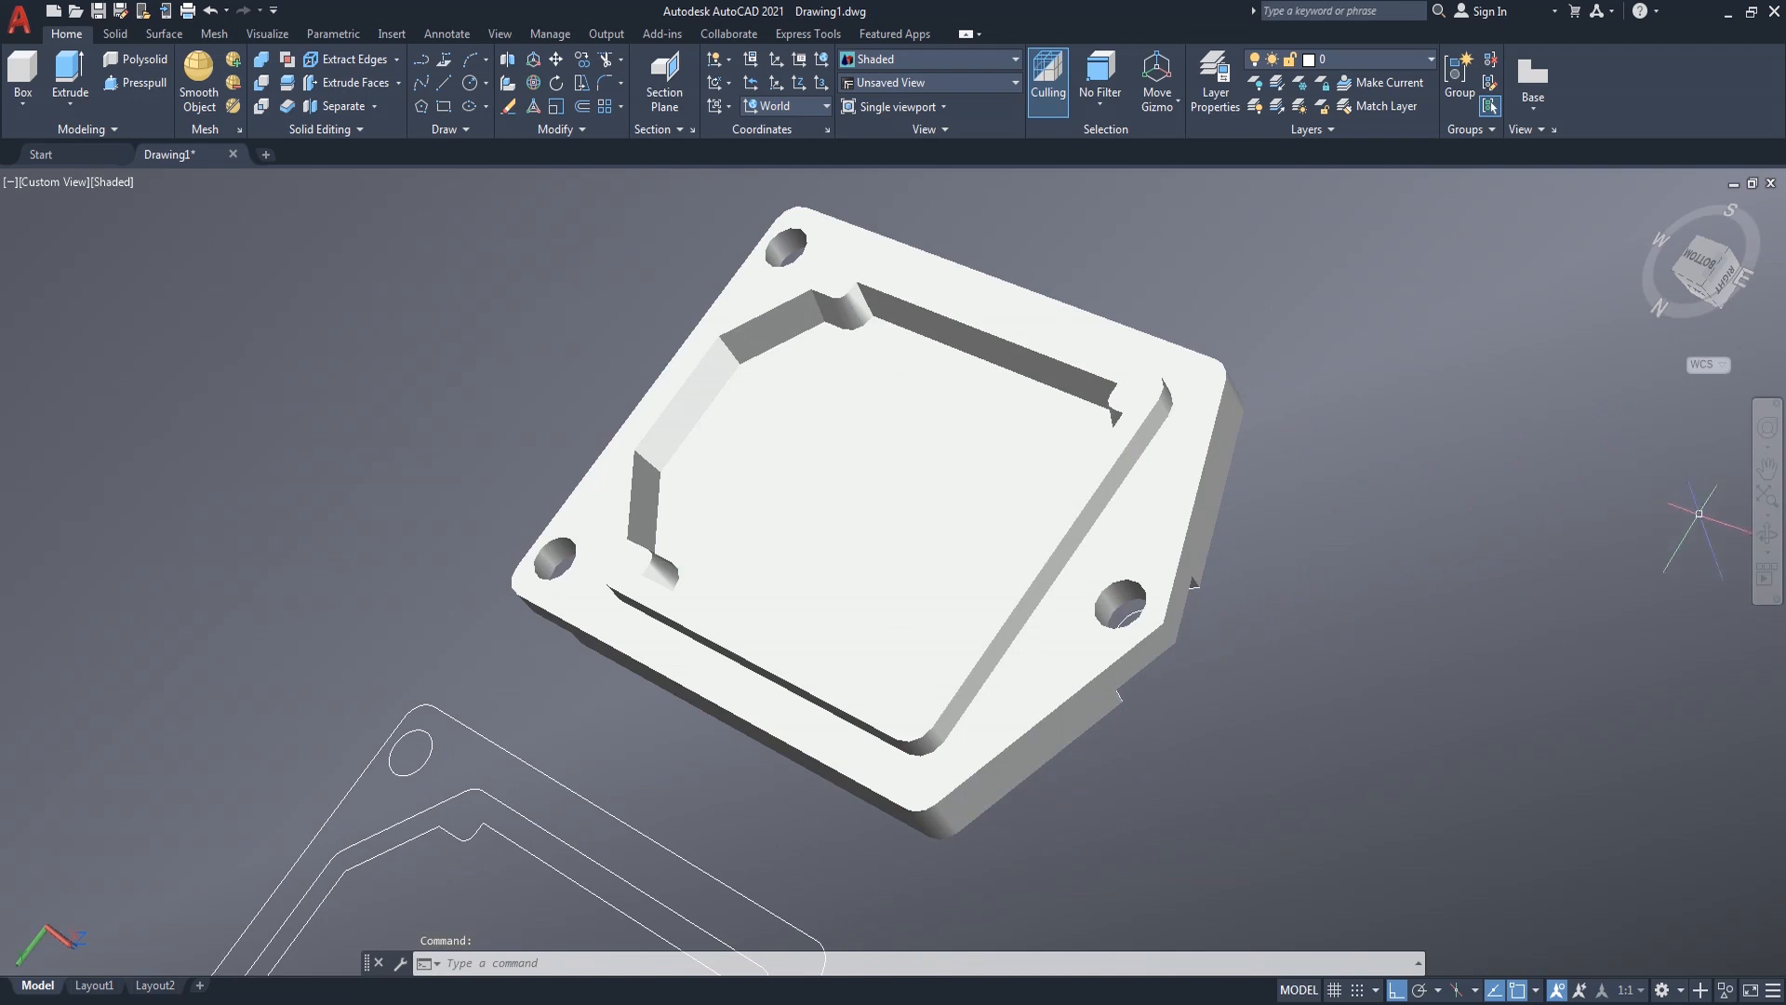
- Examine the tapered cavity walls and corner notches on the plate's underside from several angles in perspective
left_click(1767, 533)
mouse_move(895, 411)
left_mouse_down()
mouse_move(660, 491)
mouse_move(641, 478)
mouse_move(724, 475)
mouse_move(933, 403)
mouse_move(928, 424)
mouse_move(897, 431)
mouse_move(930, 392)
left_mouse_up()
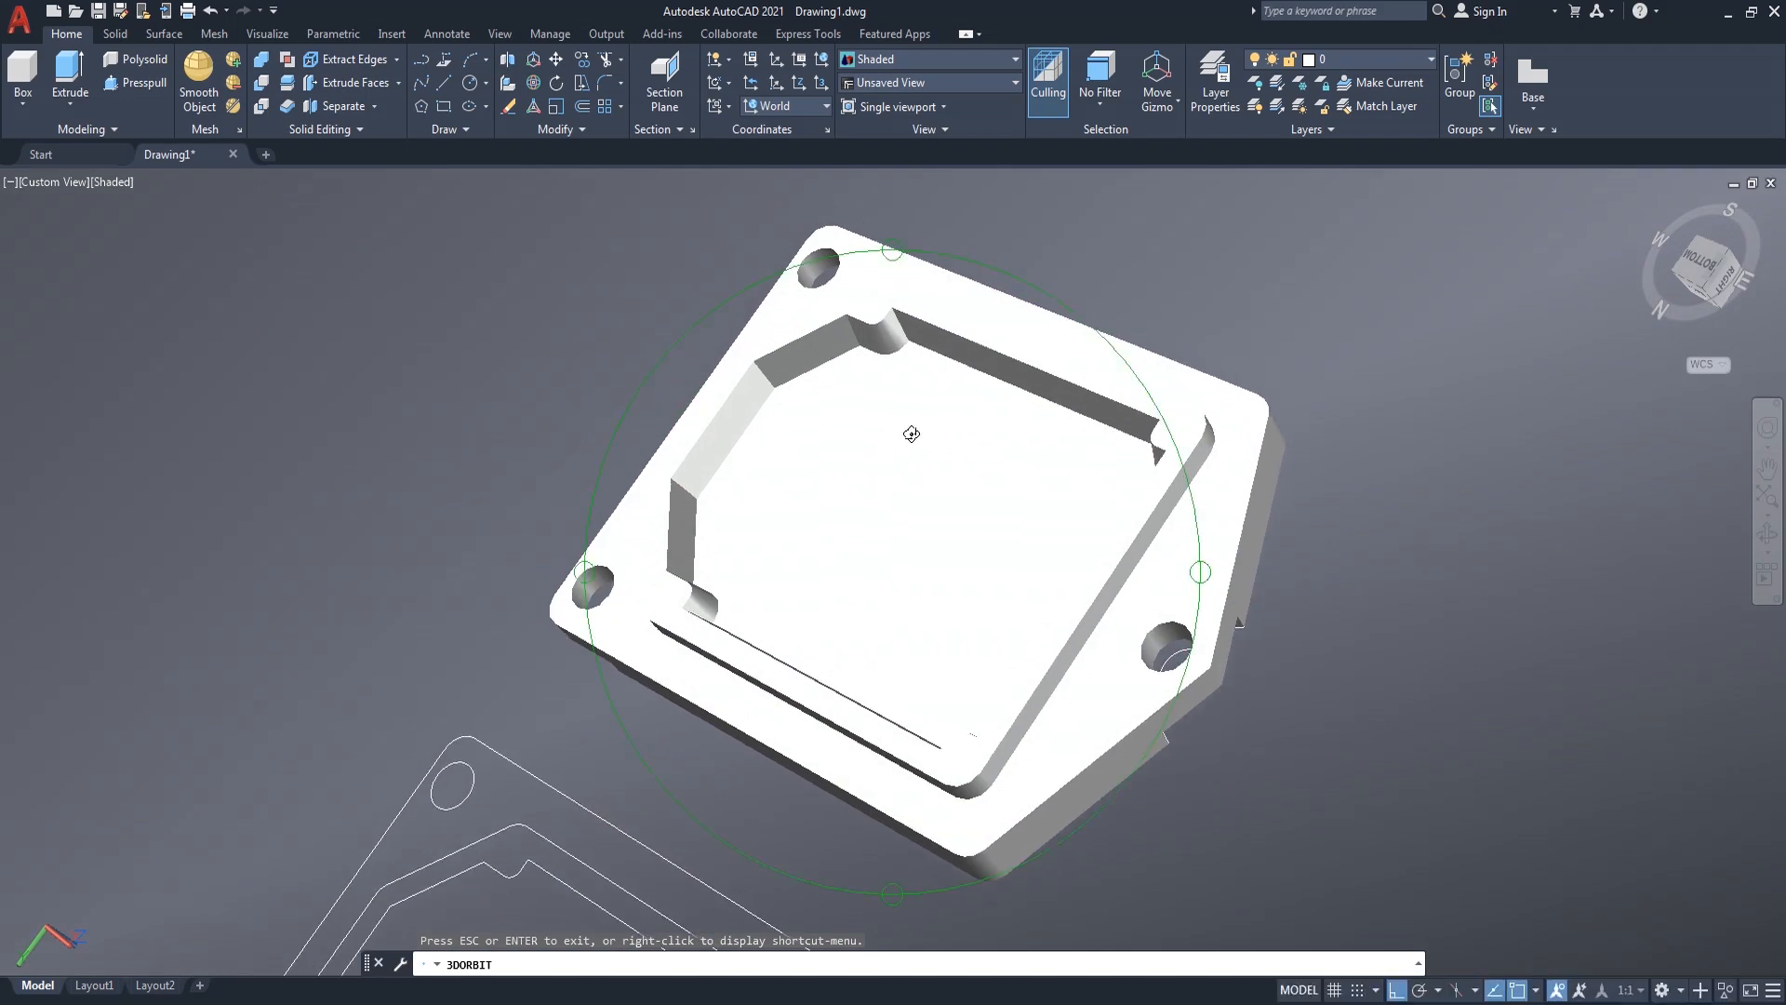
mouse_move(924, 431)
left_mouse_down()
mouse_move(1008, 447)
mouse_move(908, 431)
mouse_move(925, 450)
mouse_move(894, 543)
mouse_move(1259, 528)
mouse_move(551, 481)
mouse_move(860, 500)
left_mouse_up()
left_click_drag(739, 610, 840, 473)
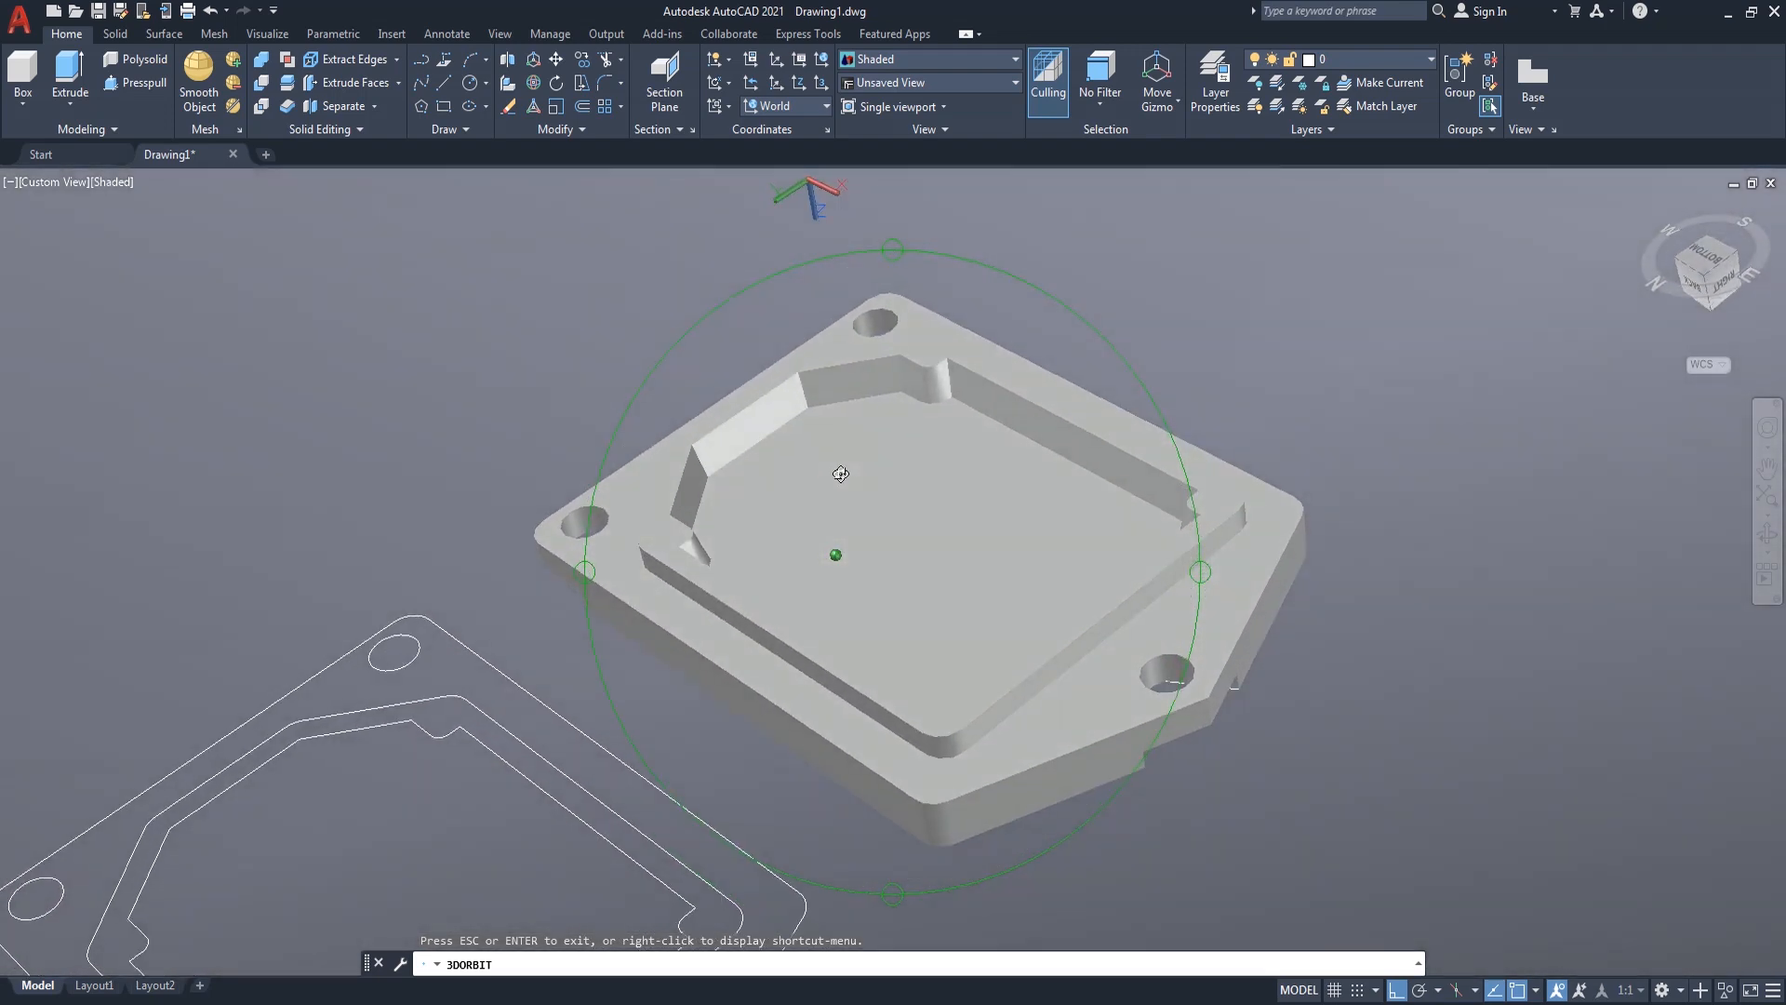
left_click_drag(919, 555, 775, 666)
left_click_drag(804, 603, 774, 570)
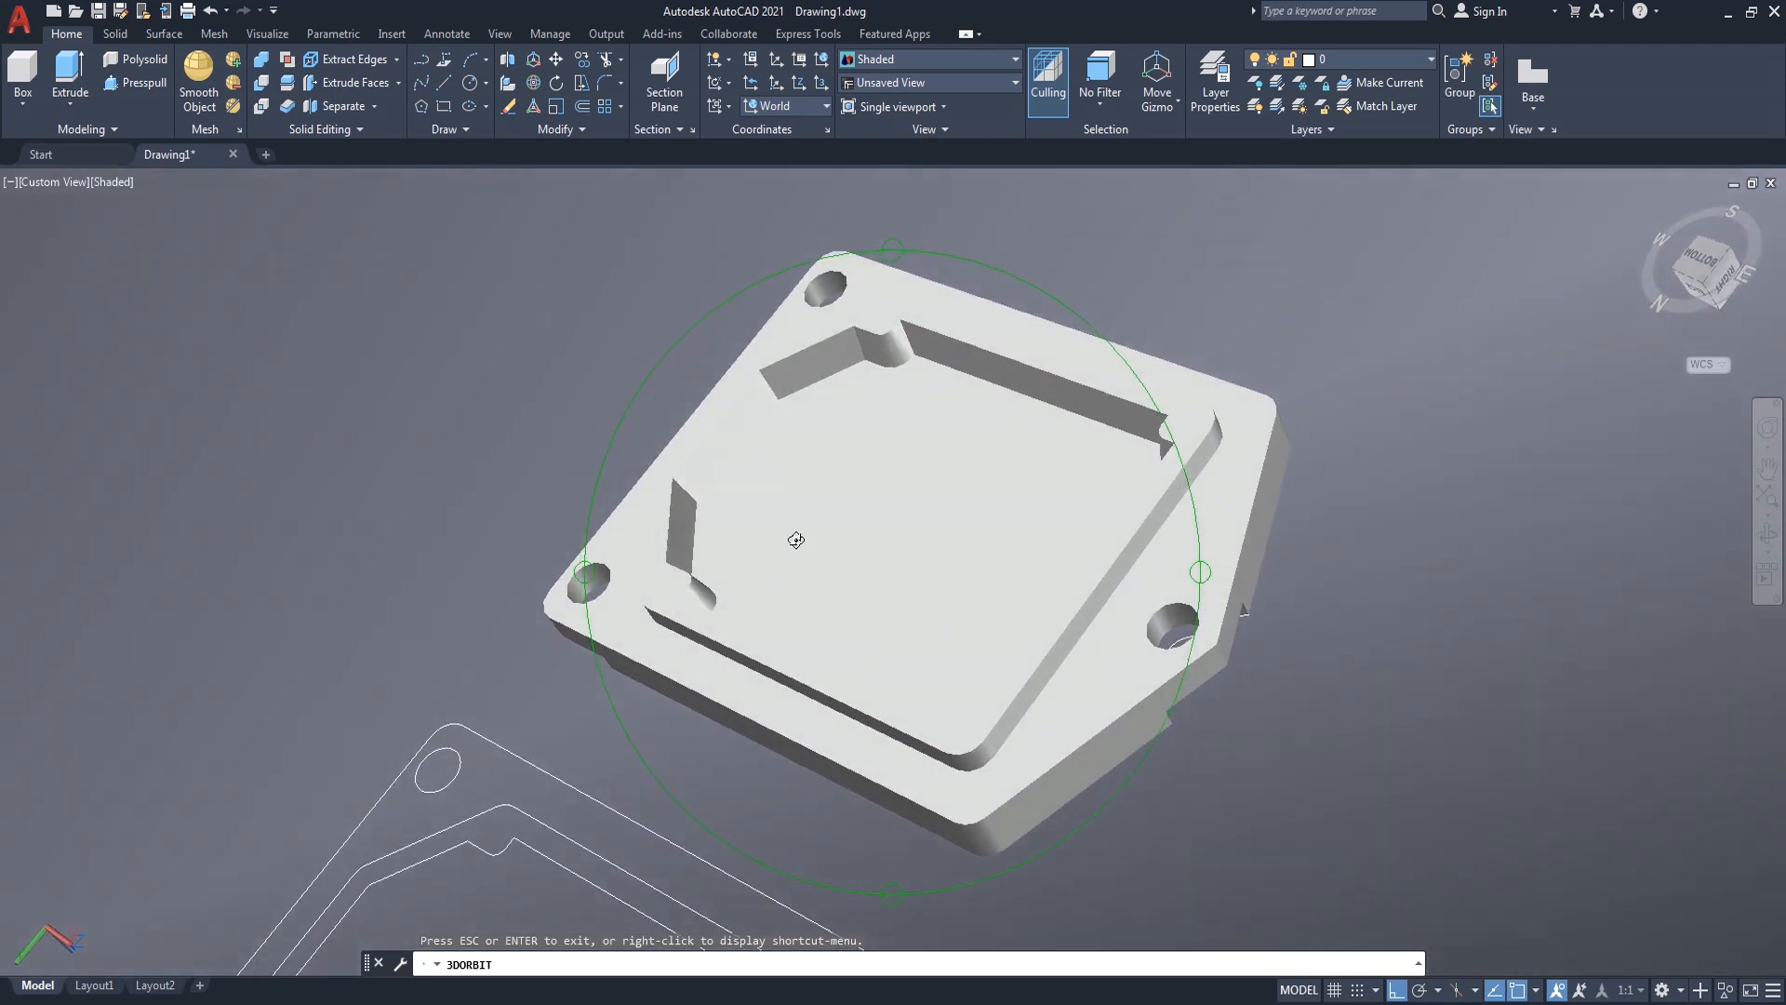
middle_click_drag(882, 515, 861, 526)
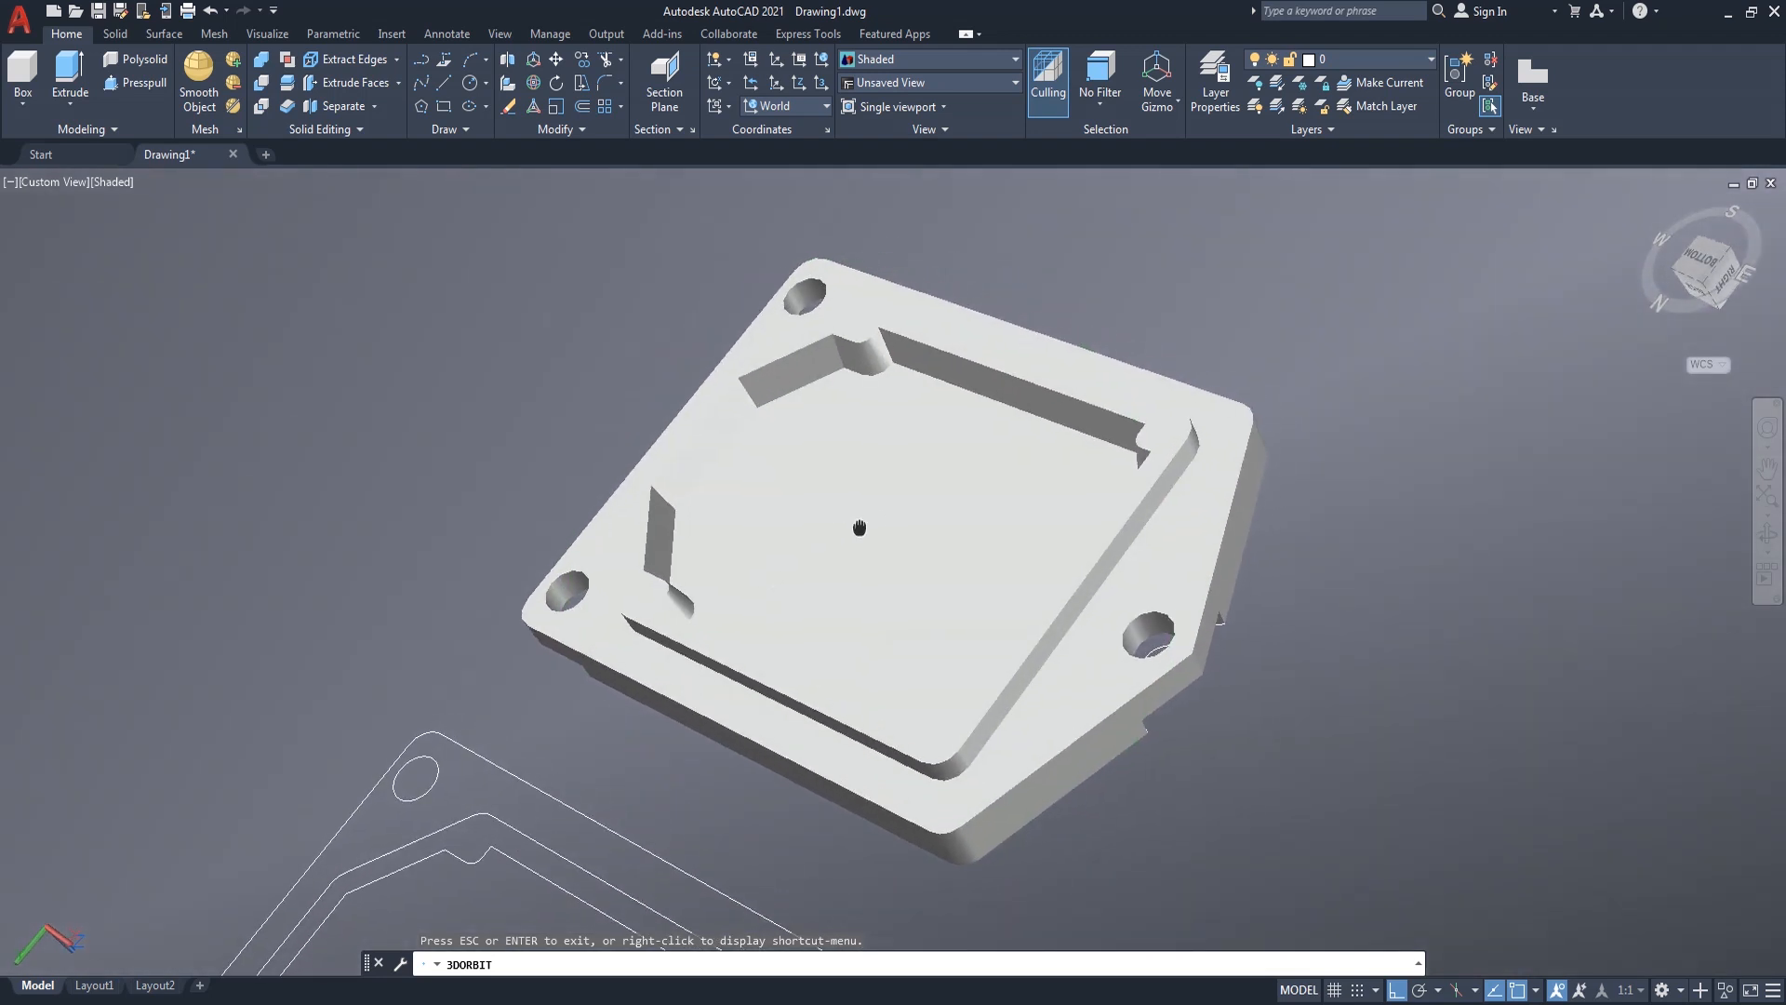
right_click(1316, 311)
left_click(1341, 322)
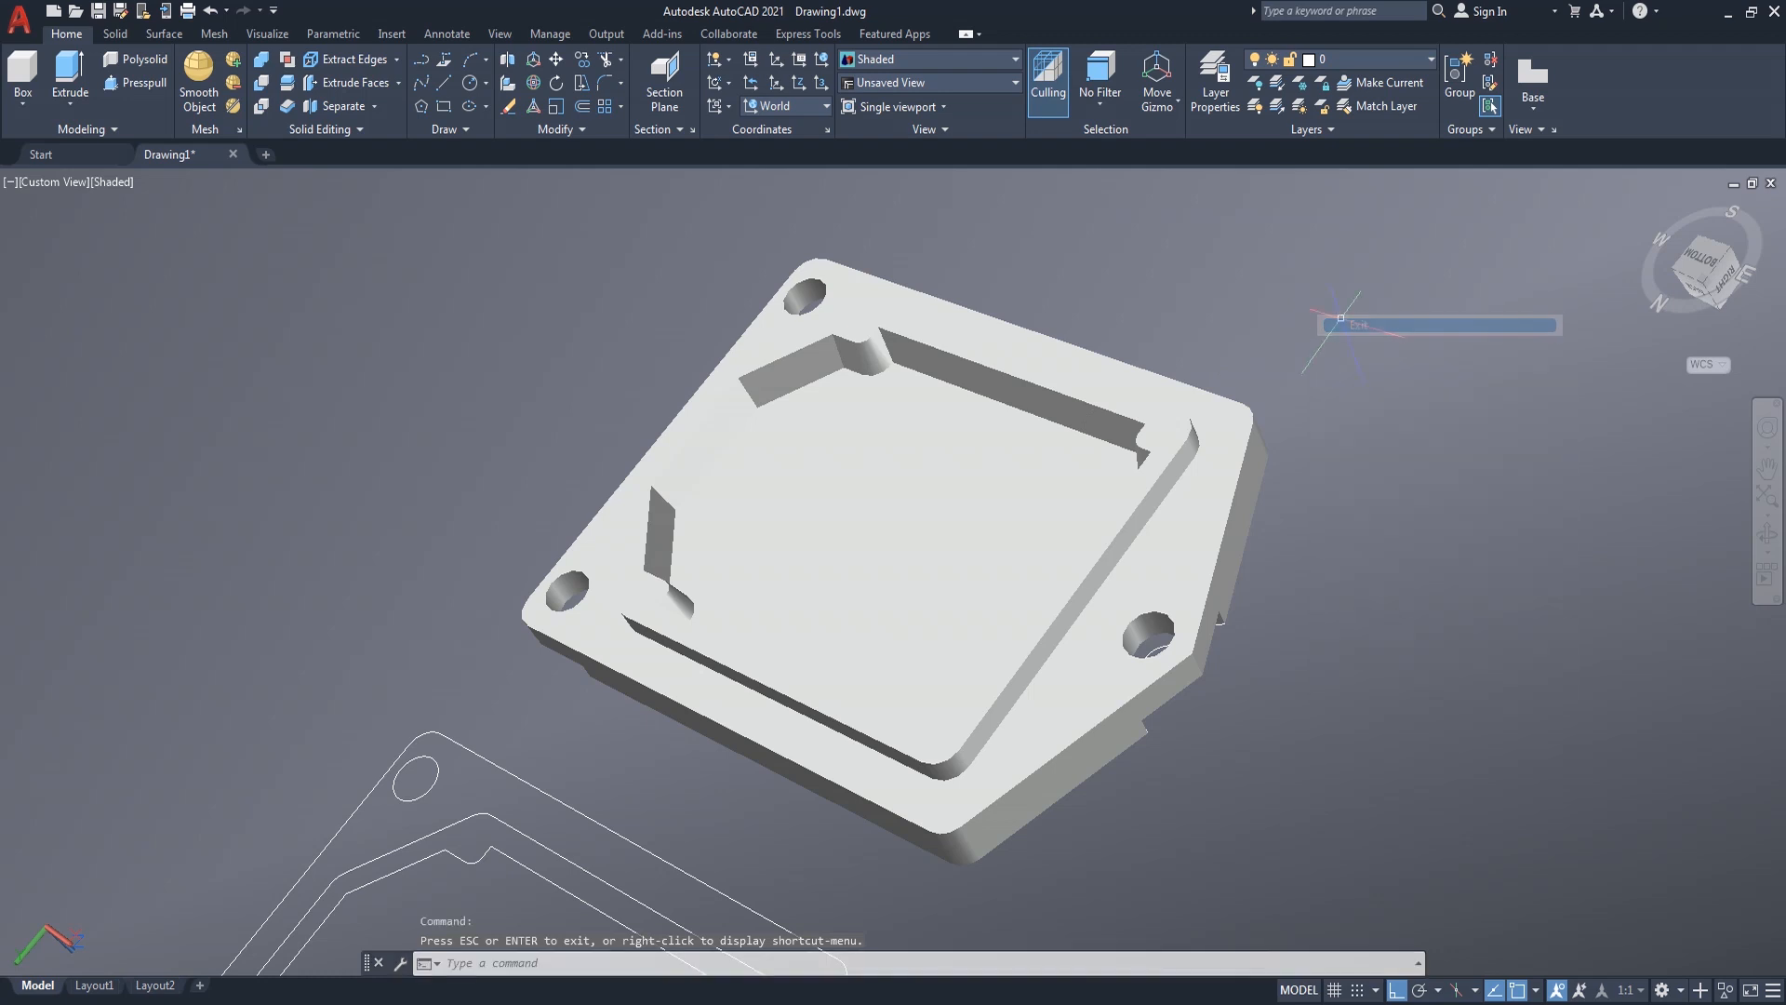